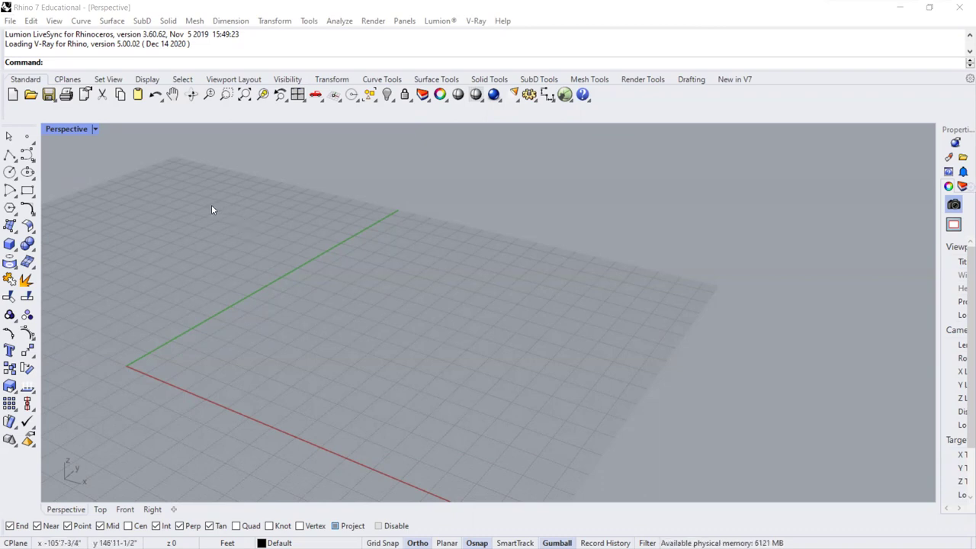
Launch Grasshopper and dismiss its getting-started window.
click(161, 67)
text(Grasshopper)
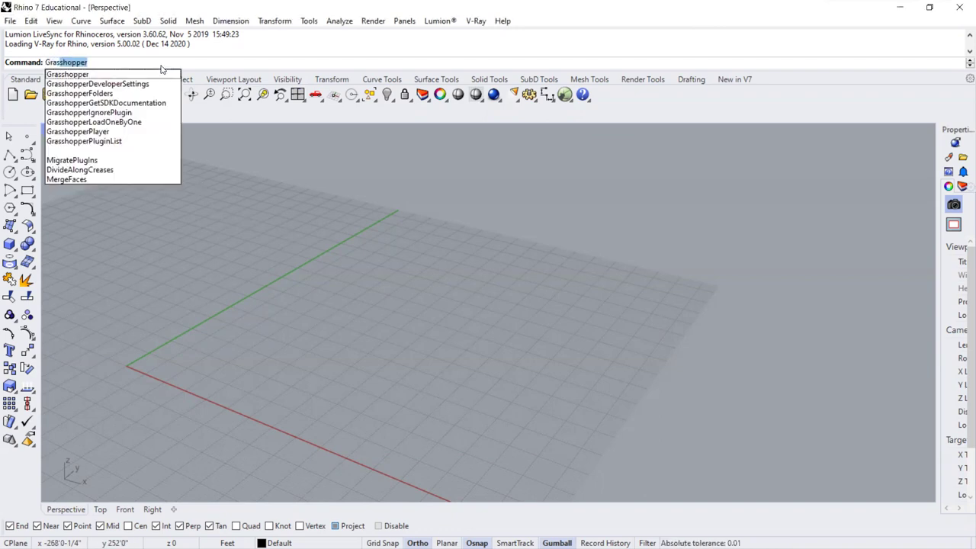
key(Return)
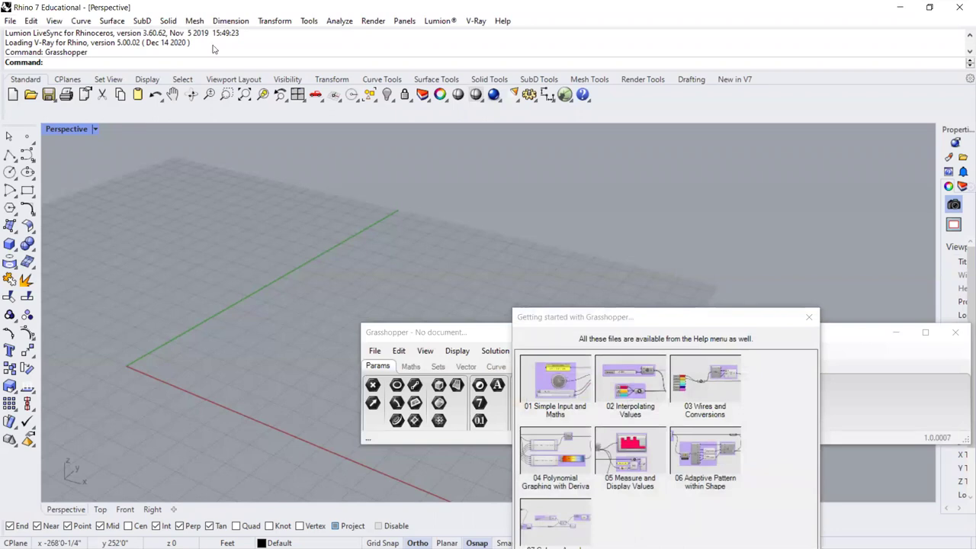
click(809, 317)
click(685, 344)
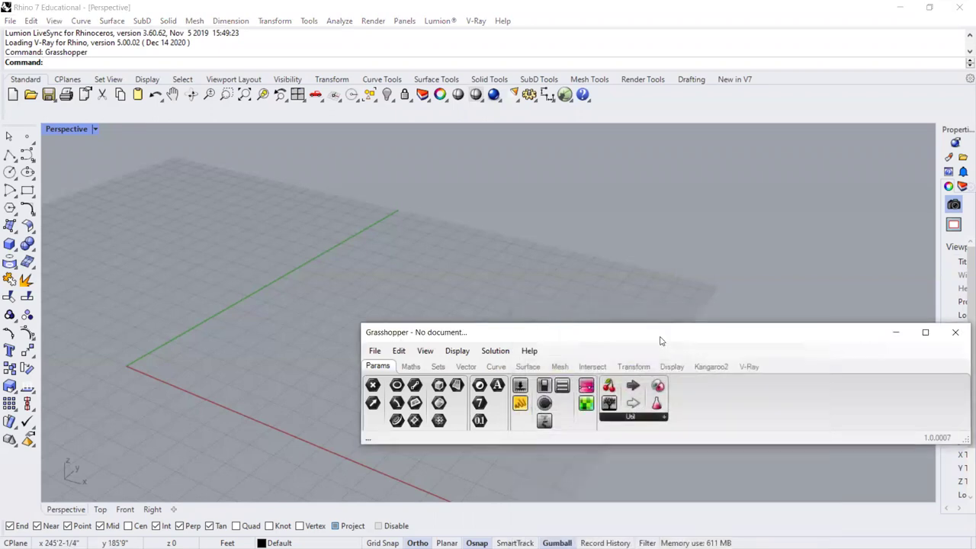
Arrange the Grasshopper window beside the Rhino viewport and start a new empty definition.
drag(661, 341, 462, 294)
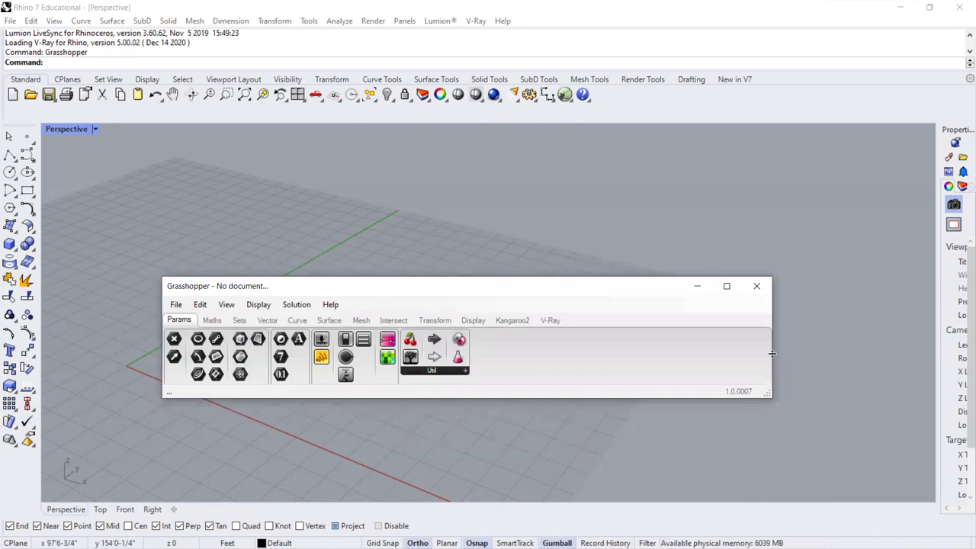
drag(771, 398, 769, 420)
drag(533, 216, 965, 273)
scroll(249, 179, down, 5)
click(502, 28)
click(534, 41)
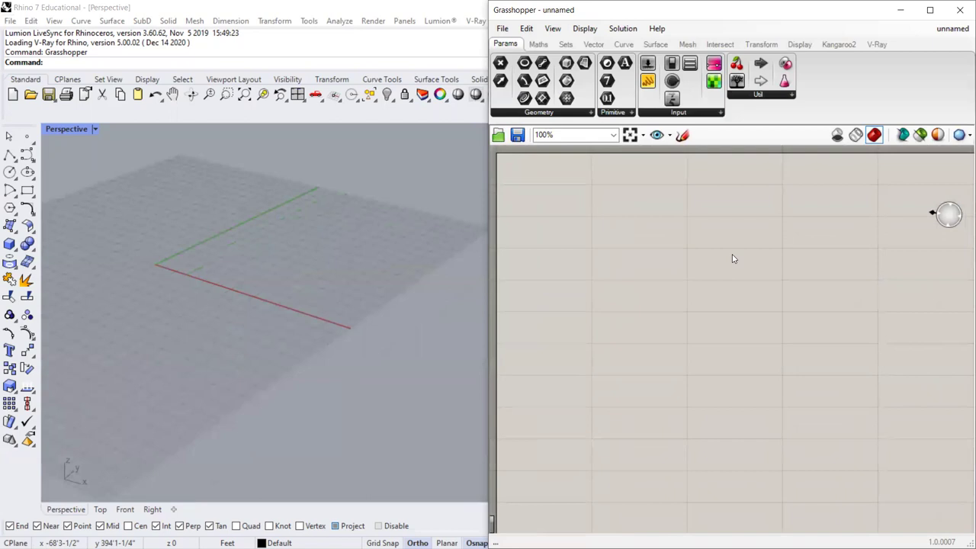
Place a single point object on the construction plane in the Perspective view, beside the green axis.
right_drag(340, 323, 236, 276)
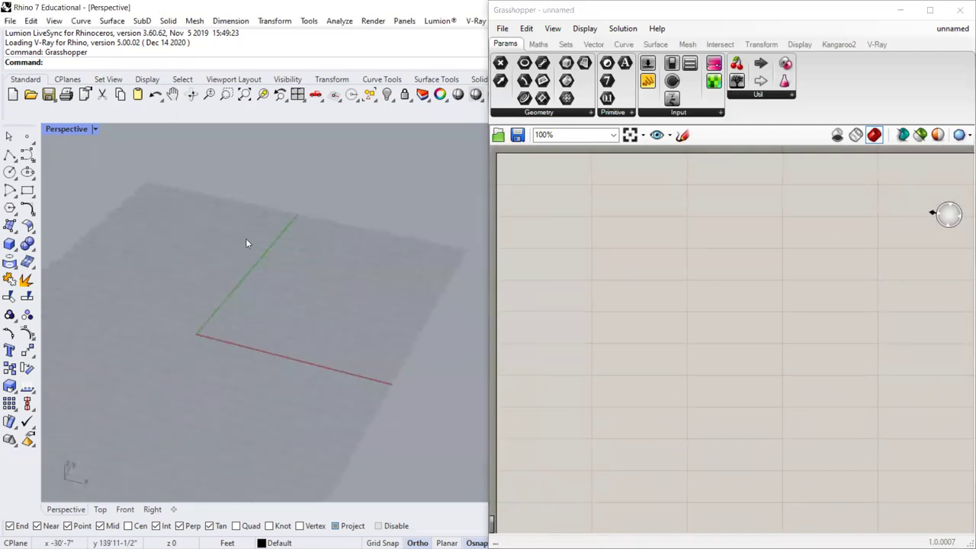
scroll(246, 272, up, 2)
right_drag(315, 259, 320, 260)
middle_click(333, 255)
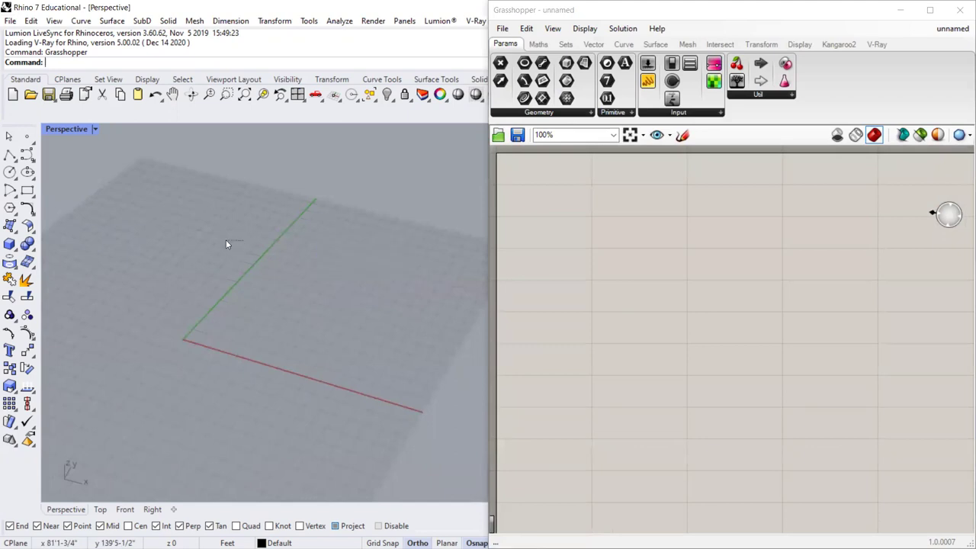
right_drag(282, 233, 341, 257)
middle_click(341, 257)
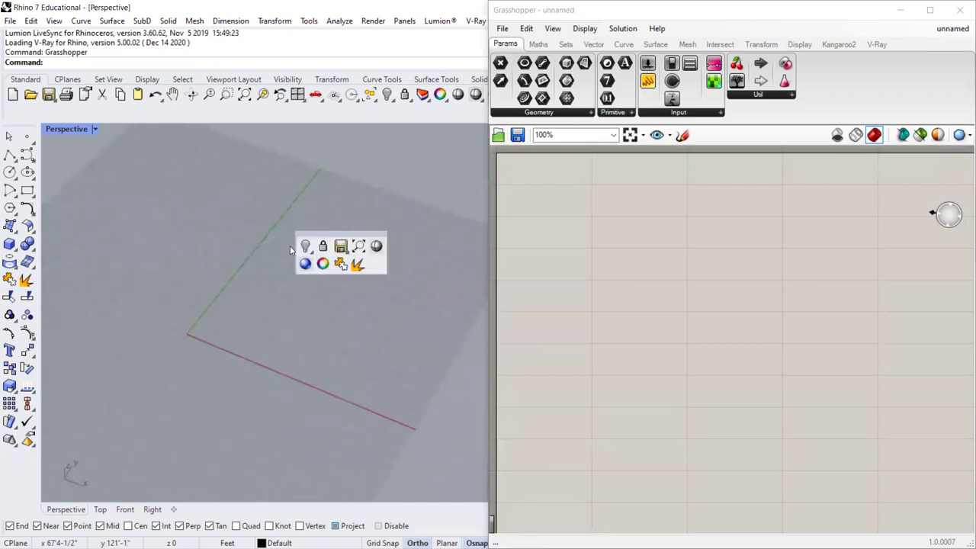
right_drag(263, 255, 199, 244)
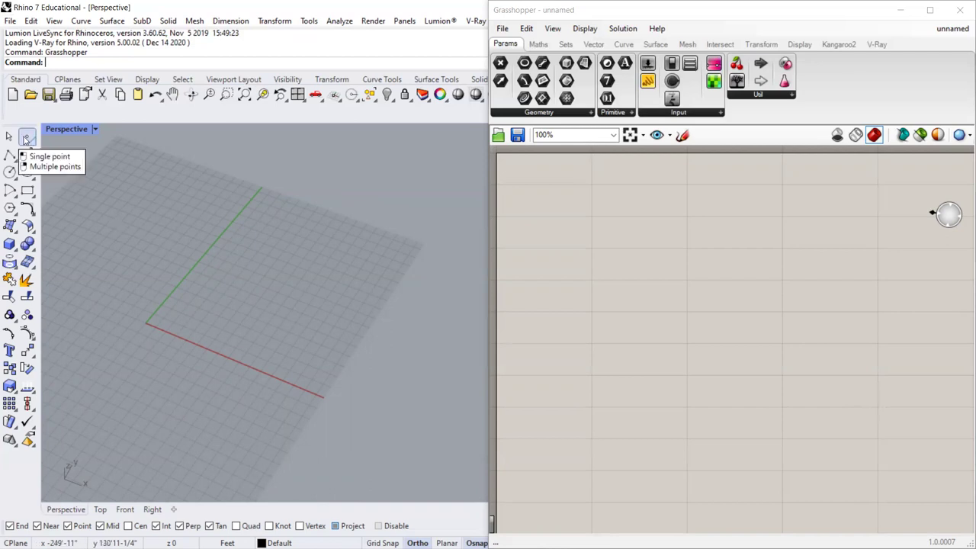
click(26, 139)
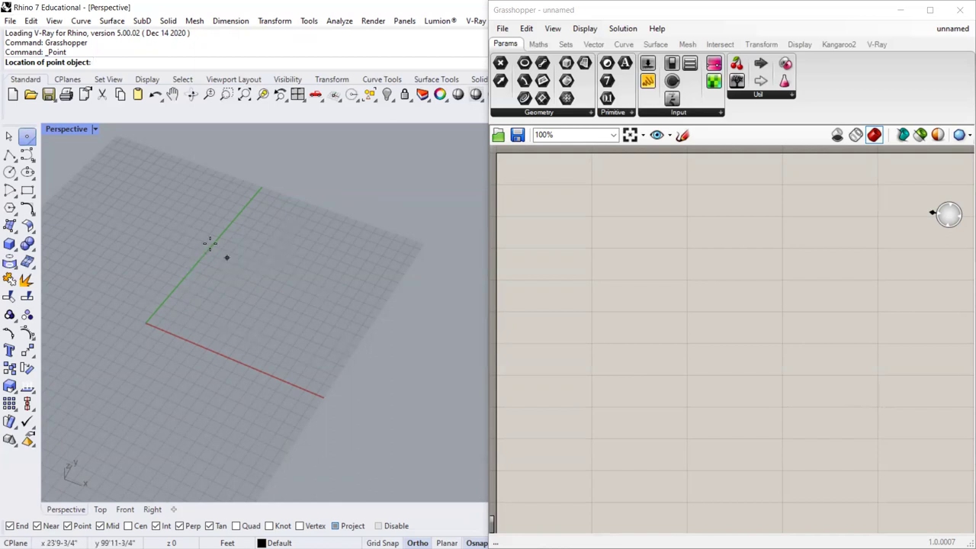
click(177, 236)
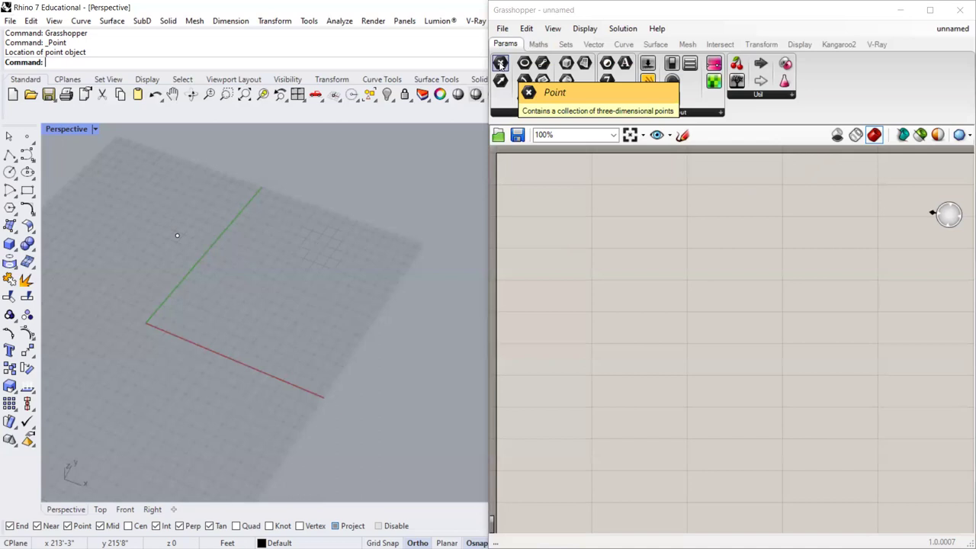
Add a Point parameter to the upper-left area of the Grasshopper canvas.
drag(500, 63, 593, 234)
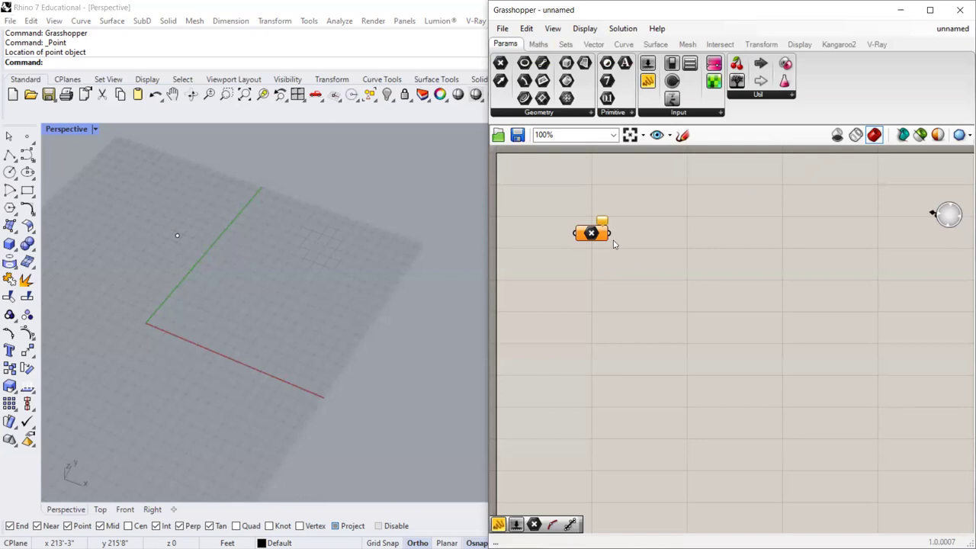
drag(592, 234, 589, 244)
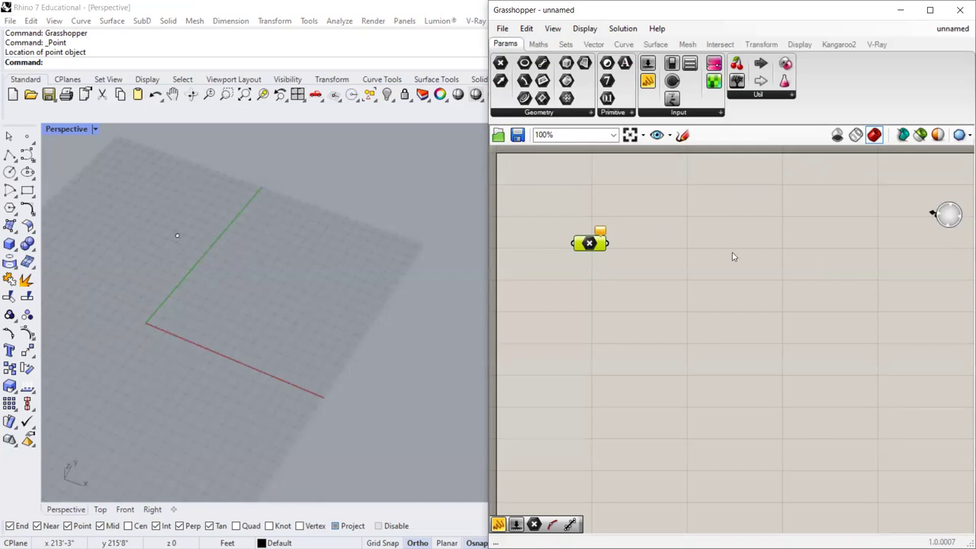
mouse_move(599, 250)
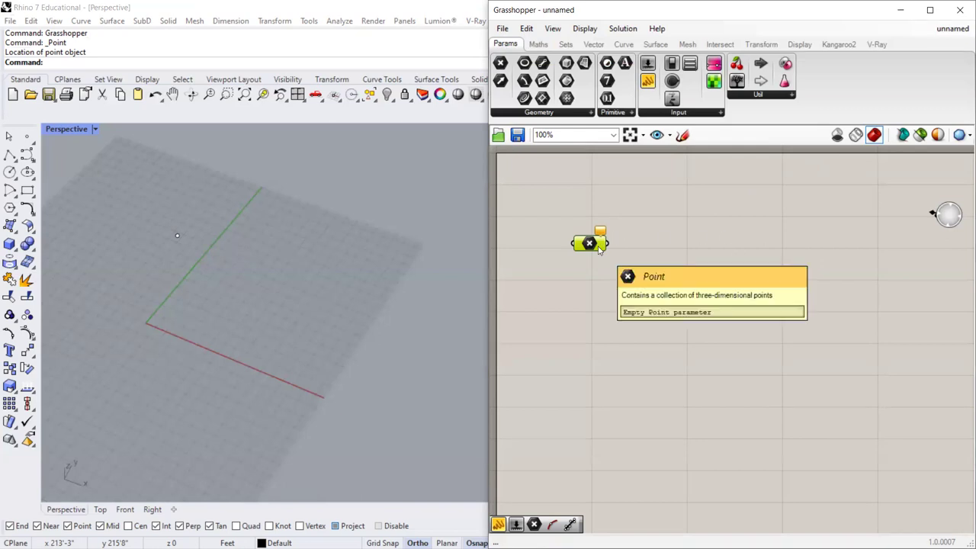
mouse_move(600, 251)
mouse_down()
mouse_move(619, 233)
mouse_move(607, 236)
mouse_up()
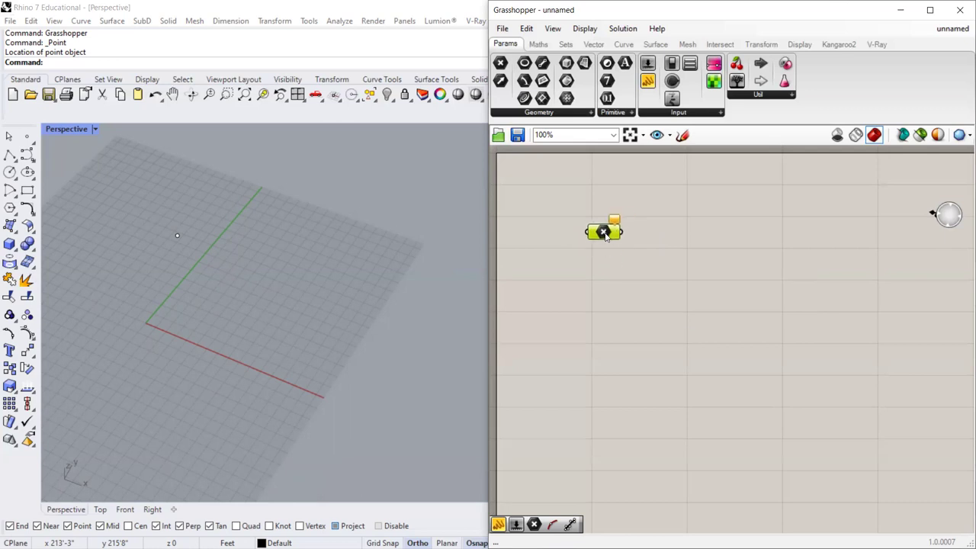
Reference the Rhino point object in the Point parameter using Set one Point.
right_click(606, 235)
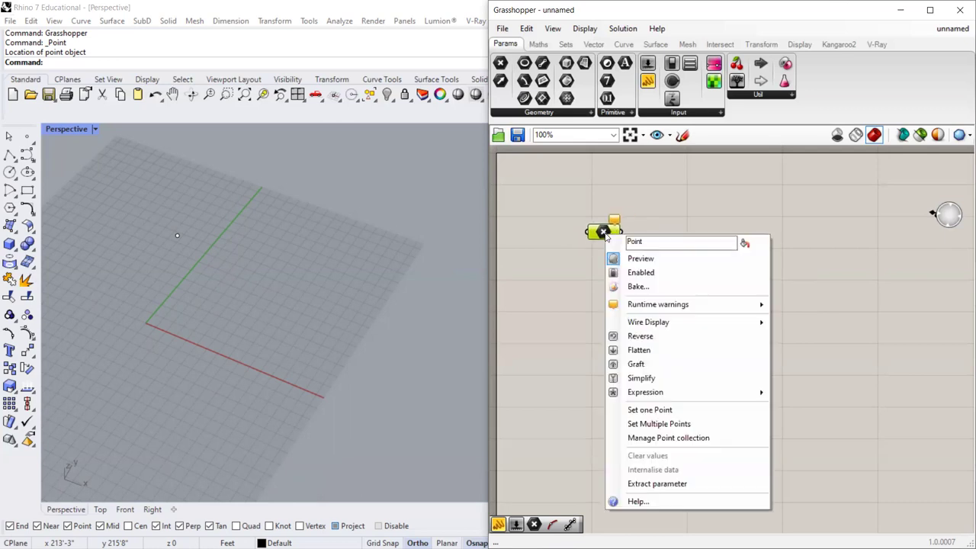
click(650, 412)
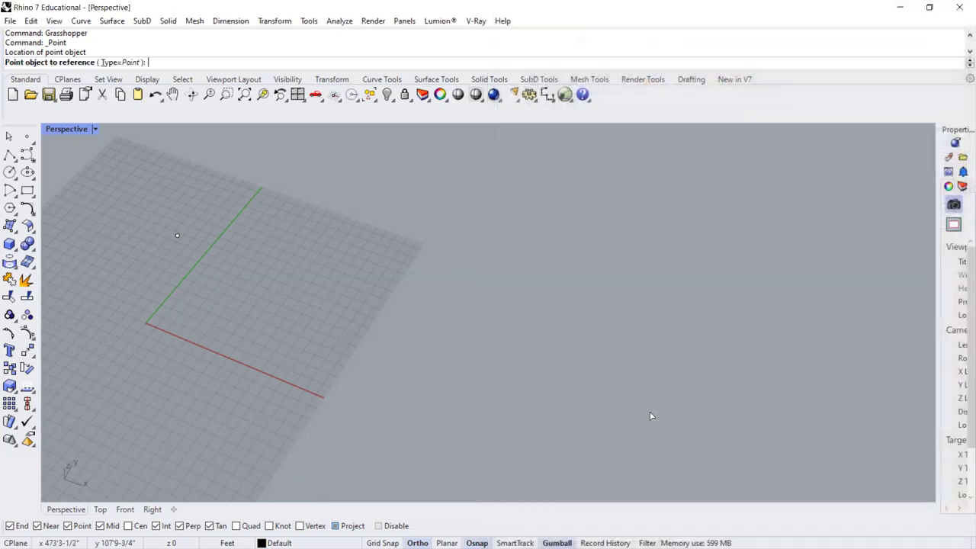
click(178, 234)
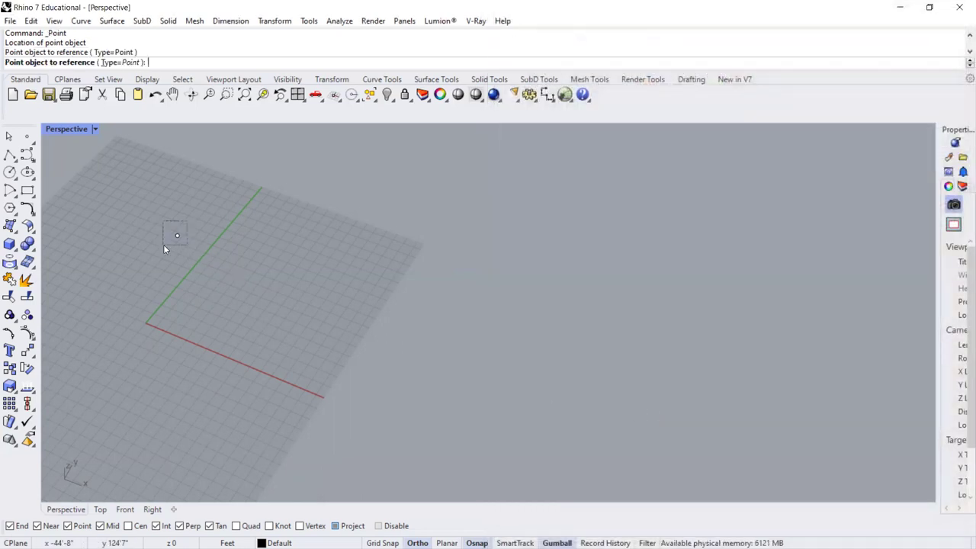
drag(607, 235, 590, 243)
click(622, 226)
click(585, 241)
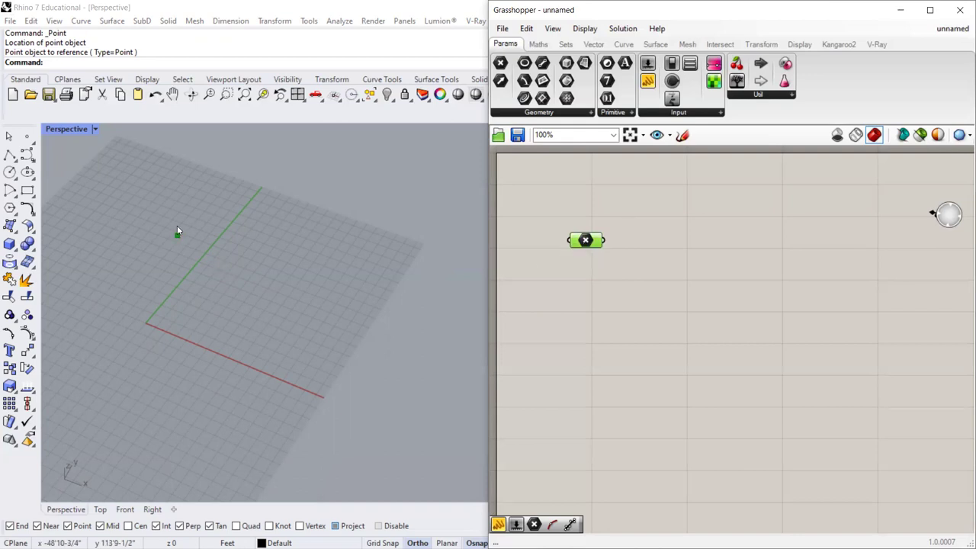
click(723, 258)
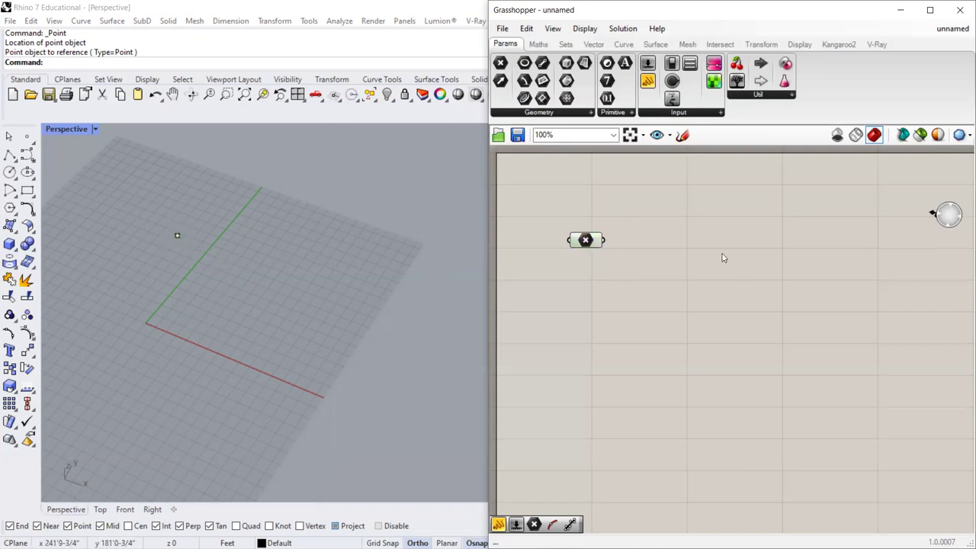
Rename the Point parameter as Attractor Point.
mouse_move(587, 243)
mouse_down()
mouse_move(601, 253)
mouse_move(590, 226)
mouse_up()
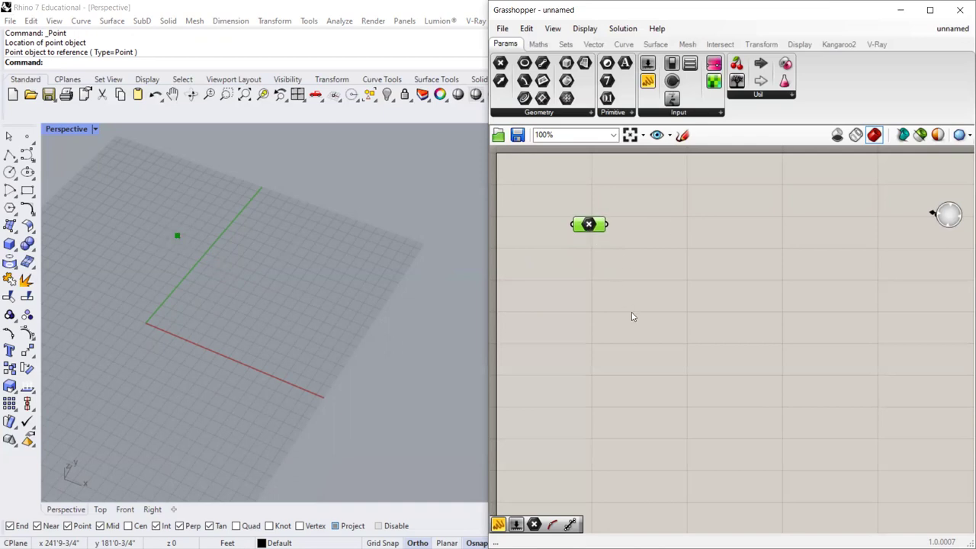
right_click(588, 224)
click(622, 231)
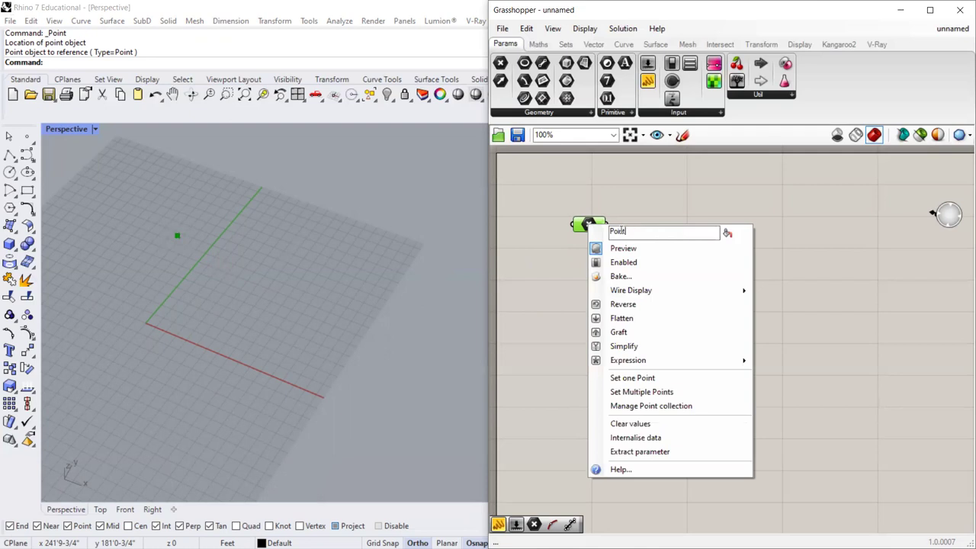
key(Home)
text(Attractor)
key(Return)
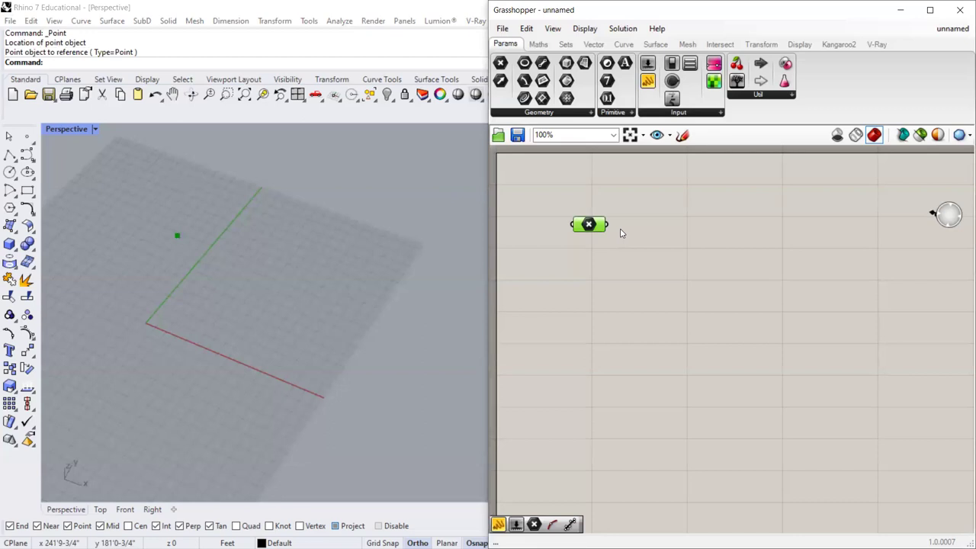
right_click(590, 225)
click(602, 207)
click(590, 28)
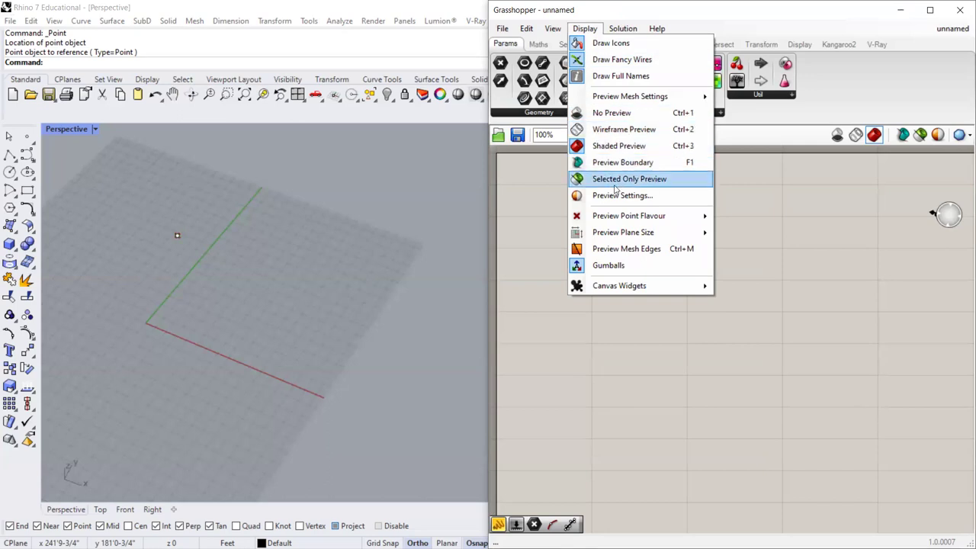
click(510, 275)
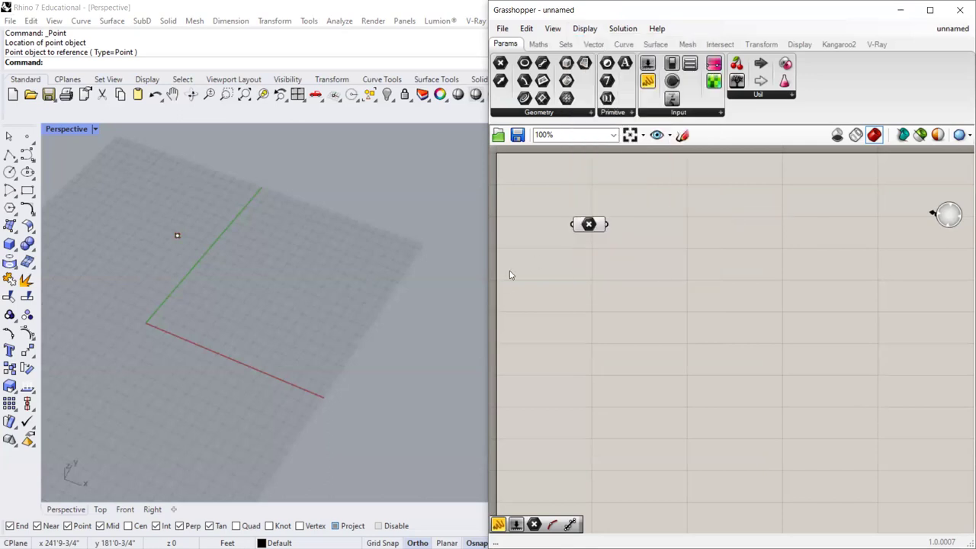
Set the Attractor Point parameter to always draw its name instead of its icon.
right_click(590, 224)
click(729, 230)
key(Return)
drag(579, 226, 562, 236)
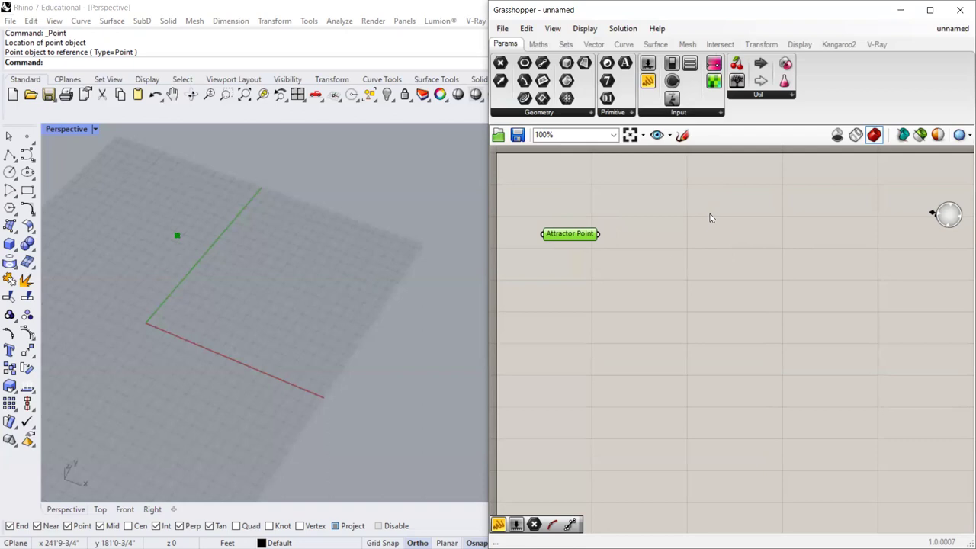
Switch the Attractor Point parameter to icon display and back to name display.
right_click(569, 231)
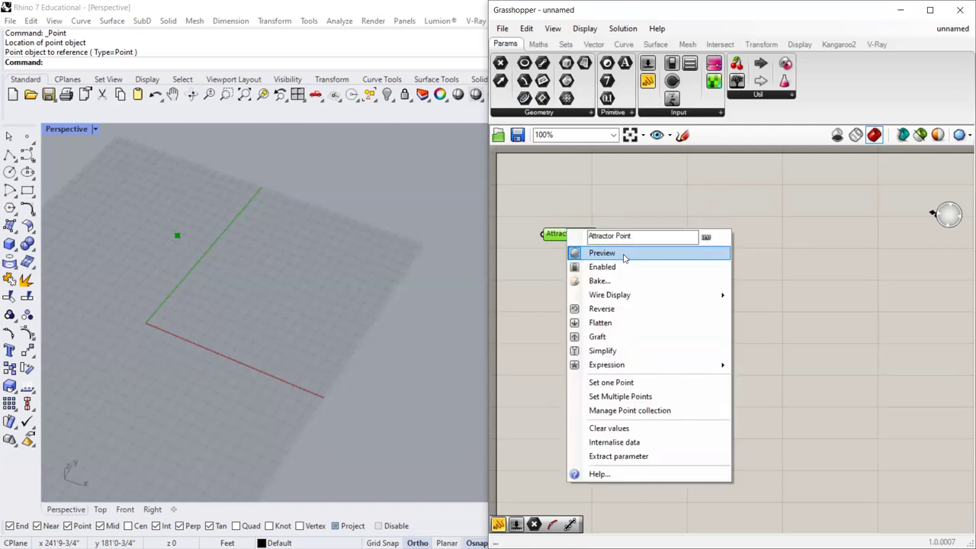
click(702, 238)
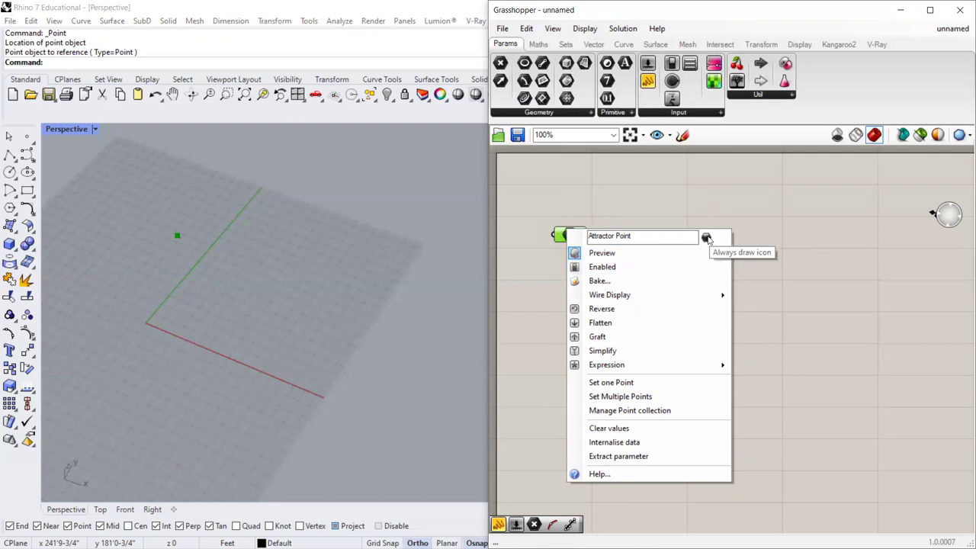
click(710, 220)
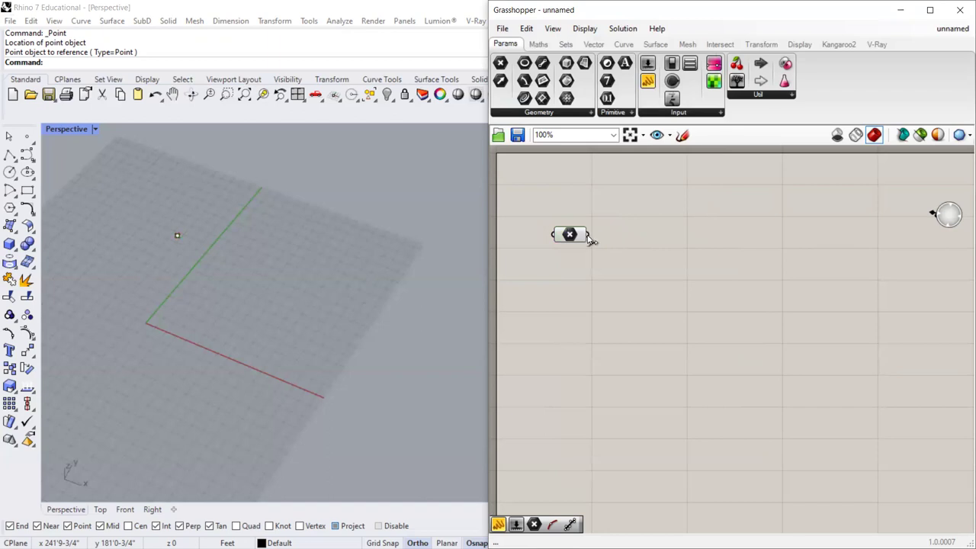
right_click(578, 236)
click(715, 244)
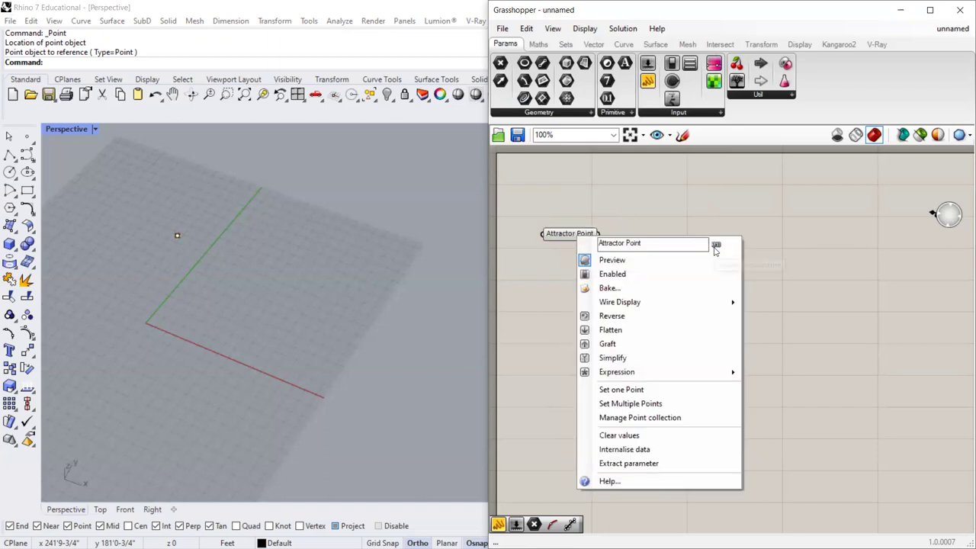
click(597, 221)
Shift the Attractor Point parameter up and left, and add a Circle CNR component to its right on the canvas.
drag(572, 236, 560, 220)
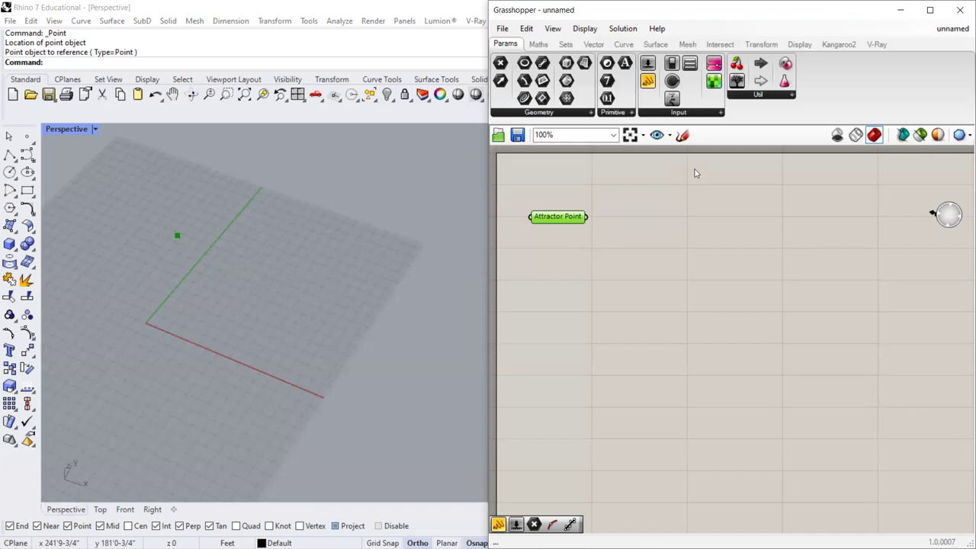
mouse_move(625, 47)
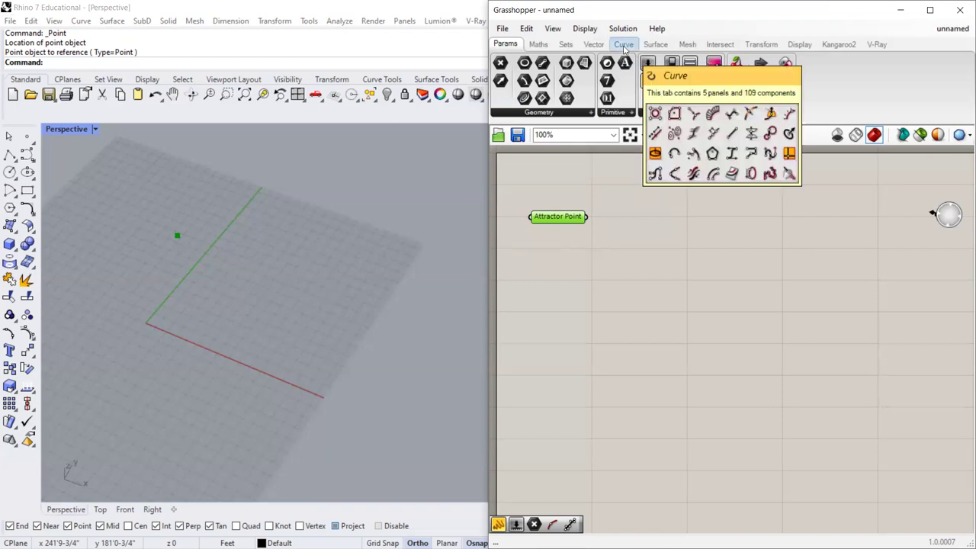
click(624, 46)
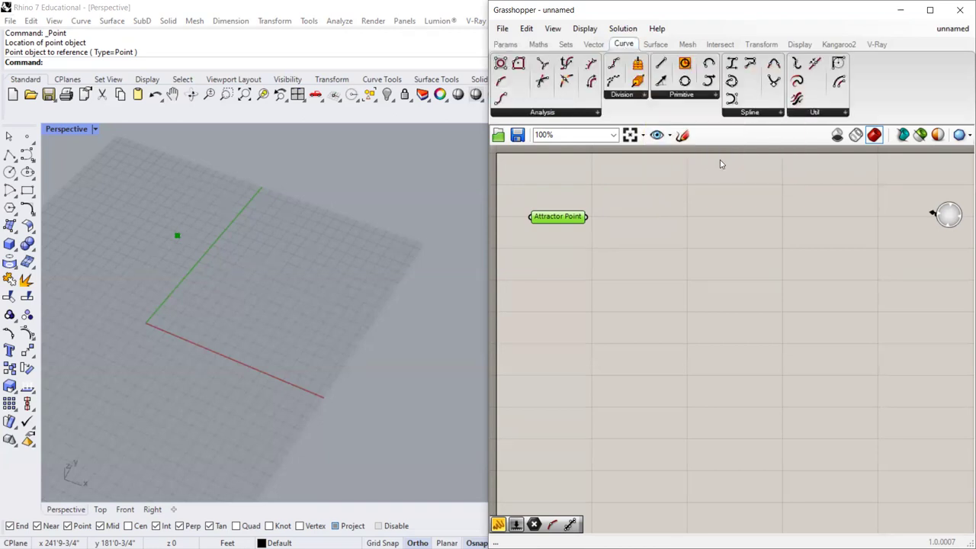
click(693, 97)
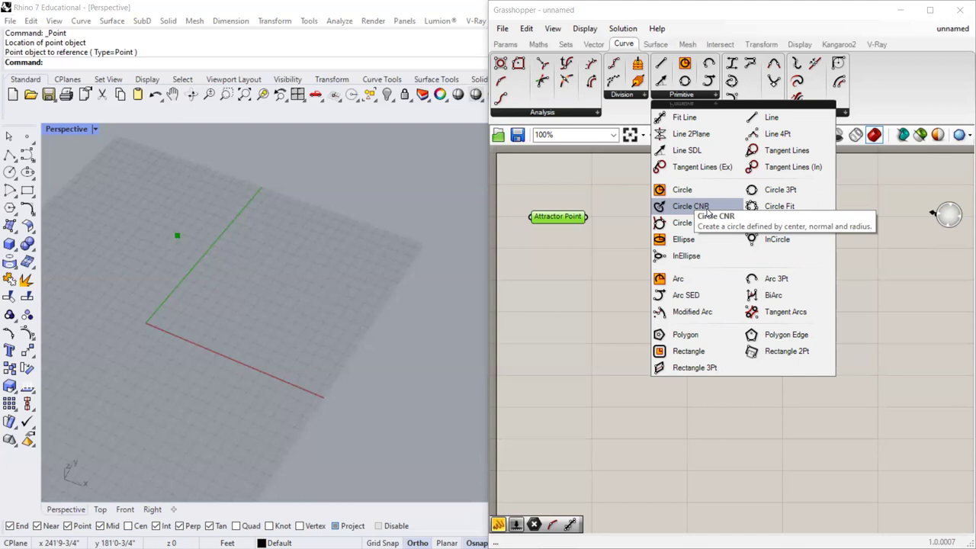
click(707, 212)
click(701, 259)
drag(701, 256, 751, 256)
click(790, 210)
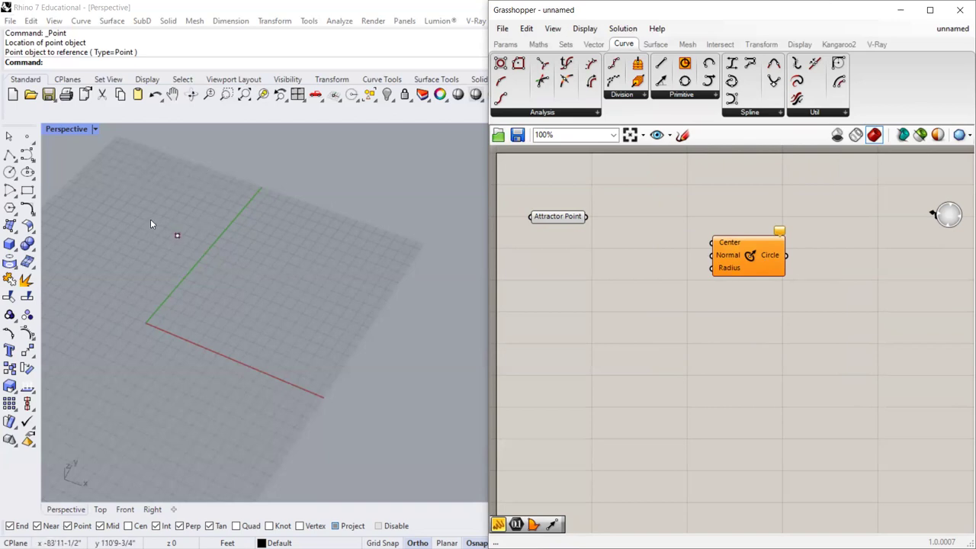
Select the referenced attractor point in the Rhino viewport and clear the selection.
click(177, 235)
click(266, 229)
click(176, 234)
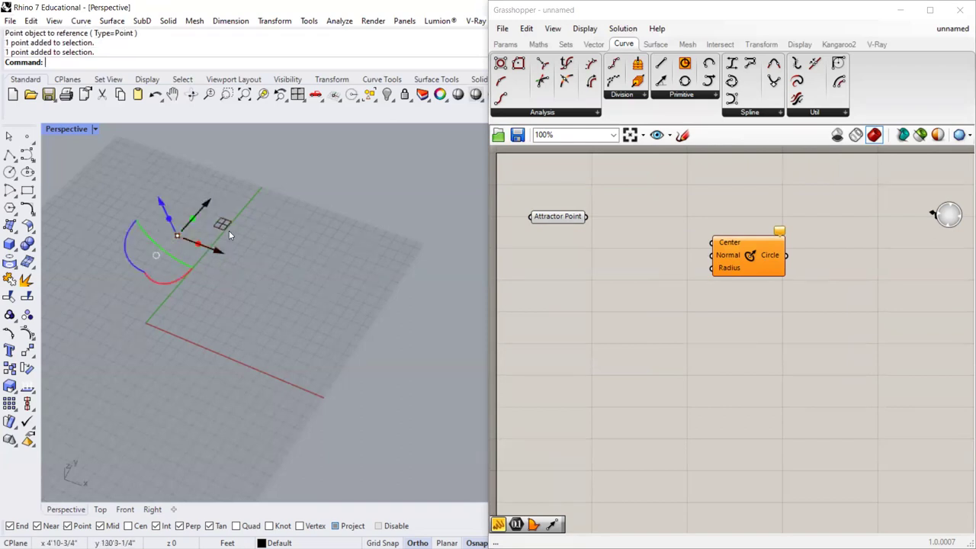
key(Escape)
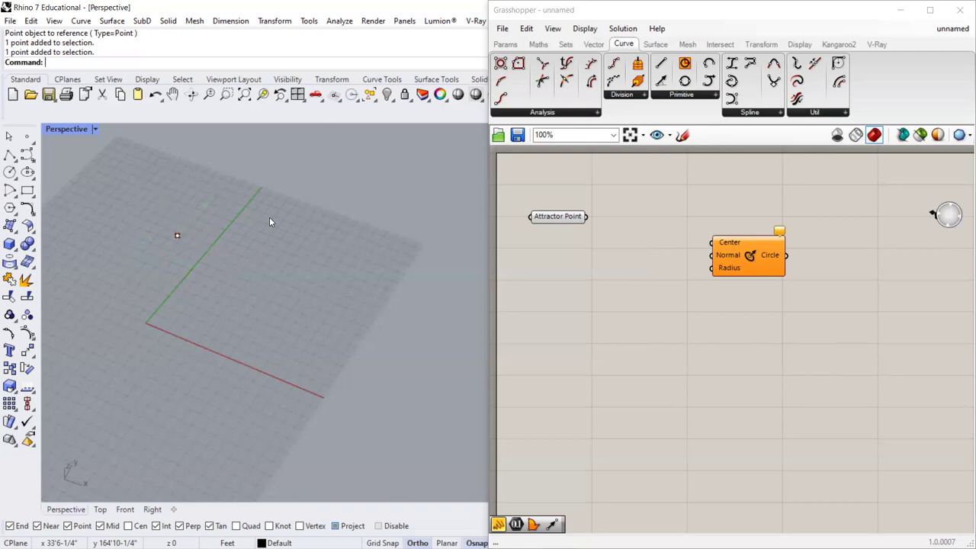
Connect Attractor Point to the Center input of Circle CNR, zoom in on the circle in Rhino, and disconnect the wire.
drag(751, 261, 745, 250)
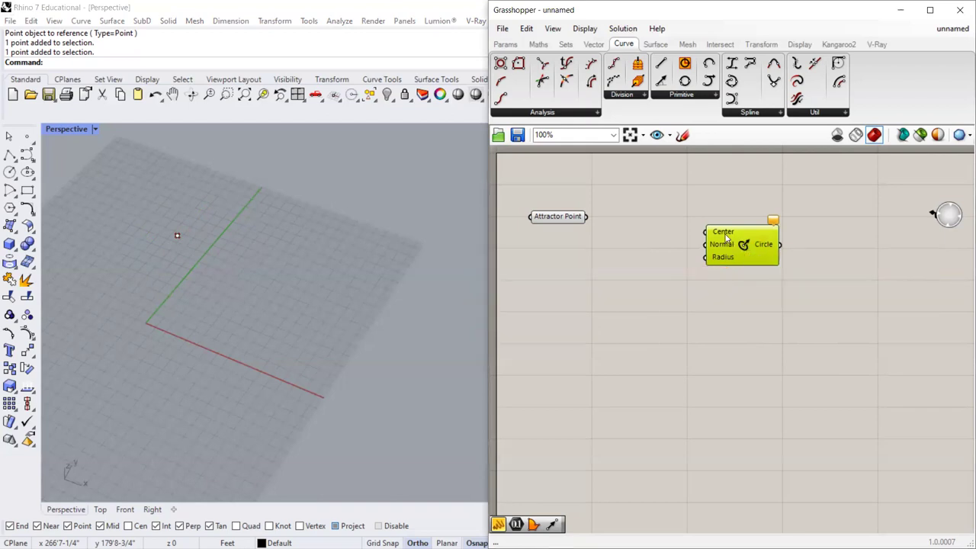
drag(586, 217, 703, 231)
scroll(156, 240, up, 10)
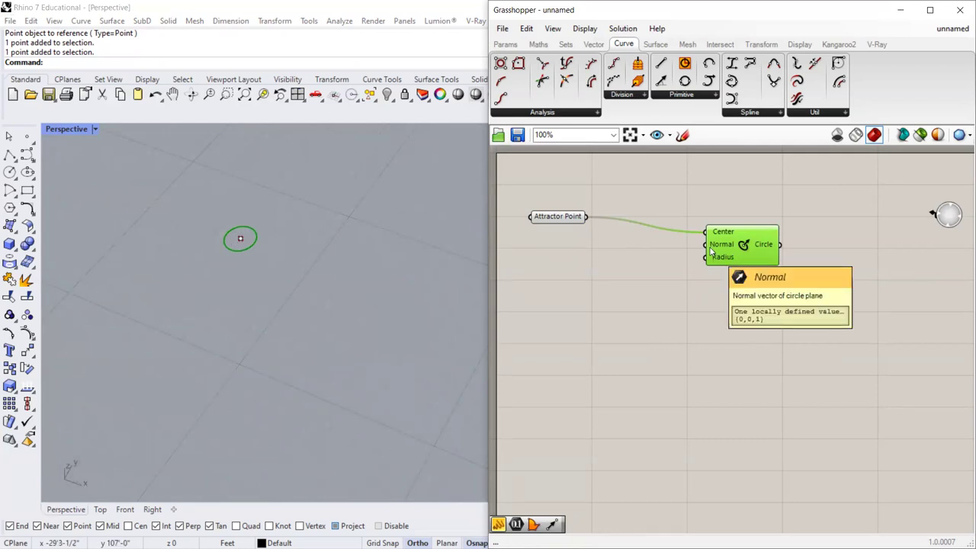
ctrl+drag(705, 232, 595, 226)
scroll(671, 320, down, 3)
scroll(309, 290, down, 2)
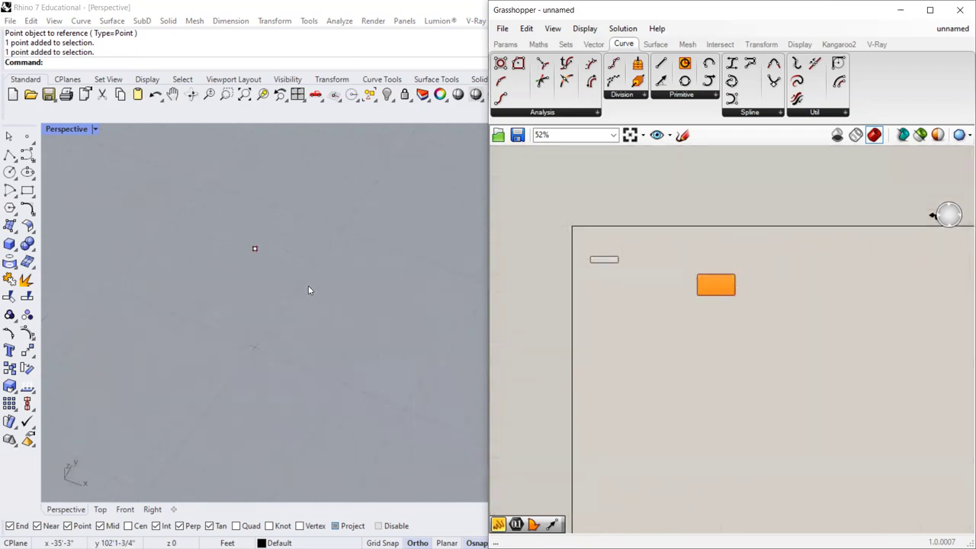
right_drag(238, 278, 241, 298)
scroll(725, 285, up, 1)
scroll(687, 301, up, 3)
scroll(645, 267, down, 2)
scroll(645, 268, up, 2)
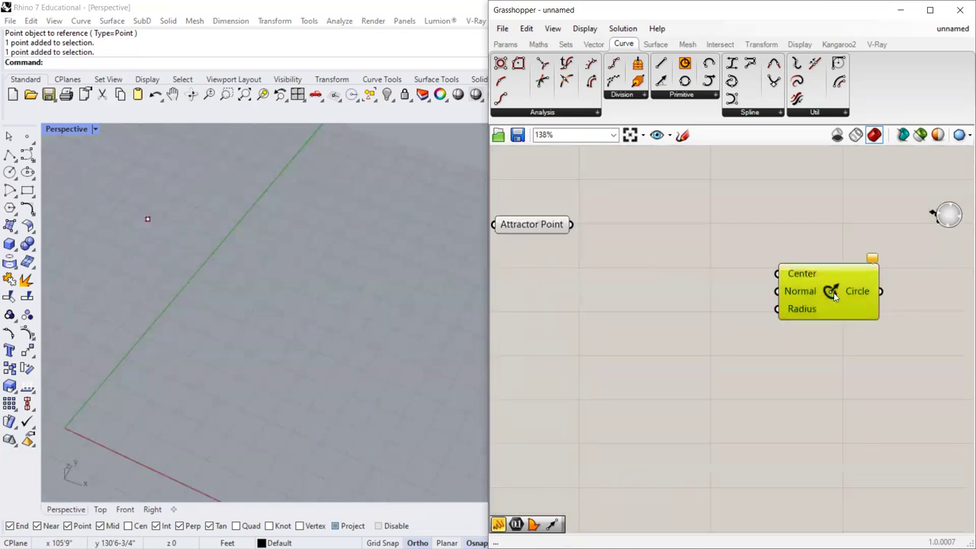
drag(822, 288, 691, 311)
mouse_move(349, 353)
right_down()
mouse_move(120, 311)
mouse_move(147, 311)
right_up()
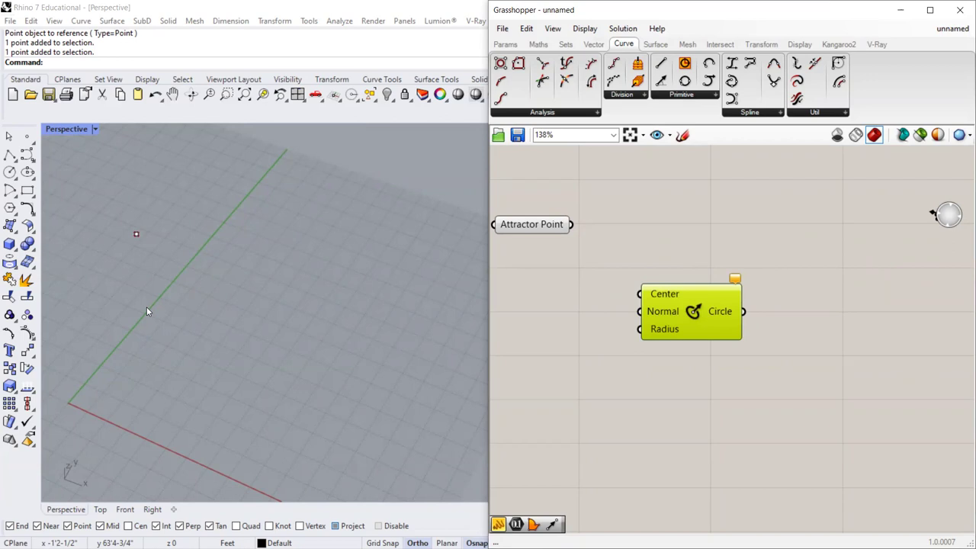
drag(707, 321, 752, 313)
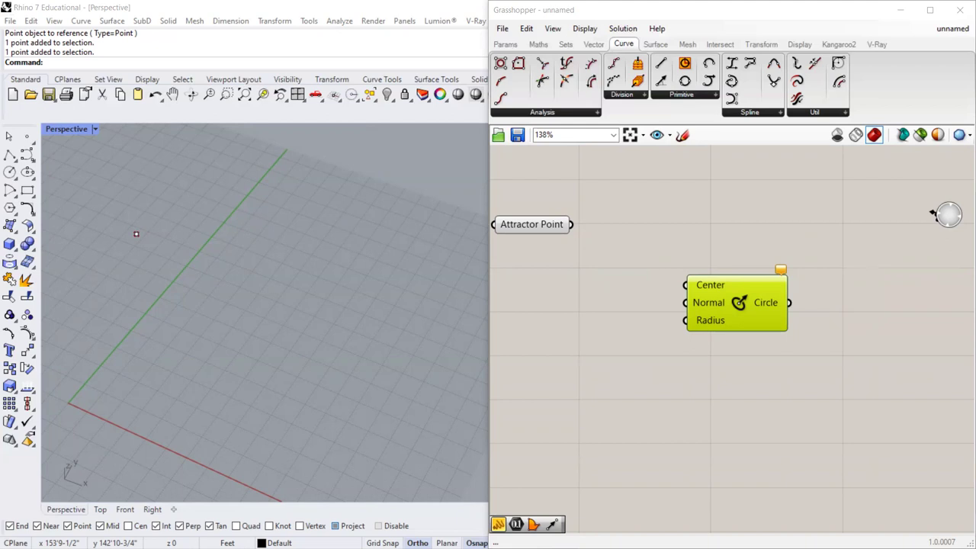
mouse_move(731, 277)
mouse_down()
mouse_move(692, 176)
mouse_move(752, 257)
mouse_move(743, 284)
mouse_move(741, 269)
mouse_move(724, 267)
mouse_move(748, 285)
mouse_up()
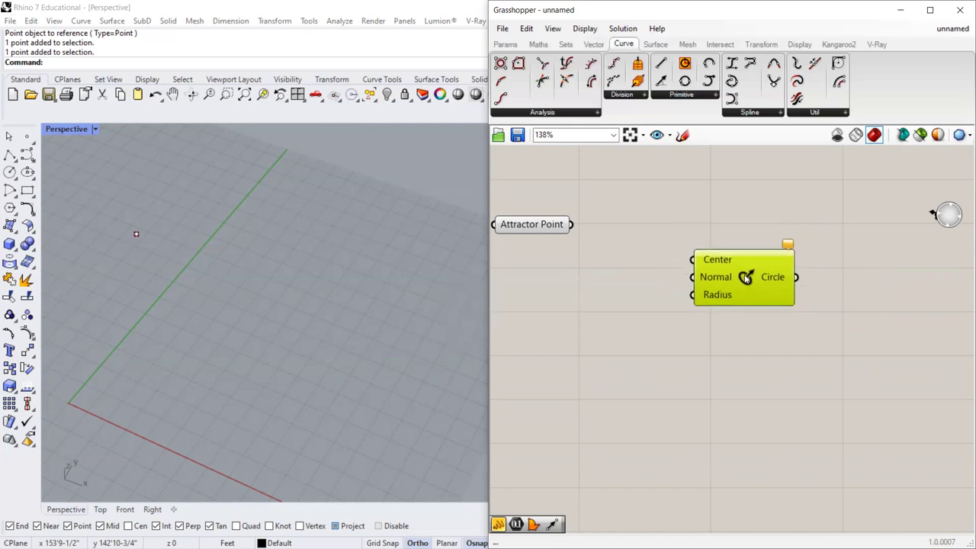
scroll(746, 280, down, 2)
click(729, 246)
drag(728, 256, 735, 263)
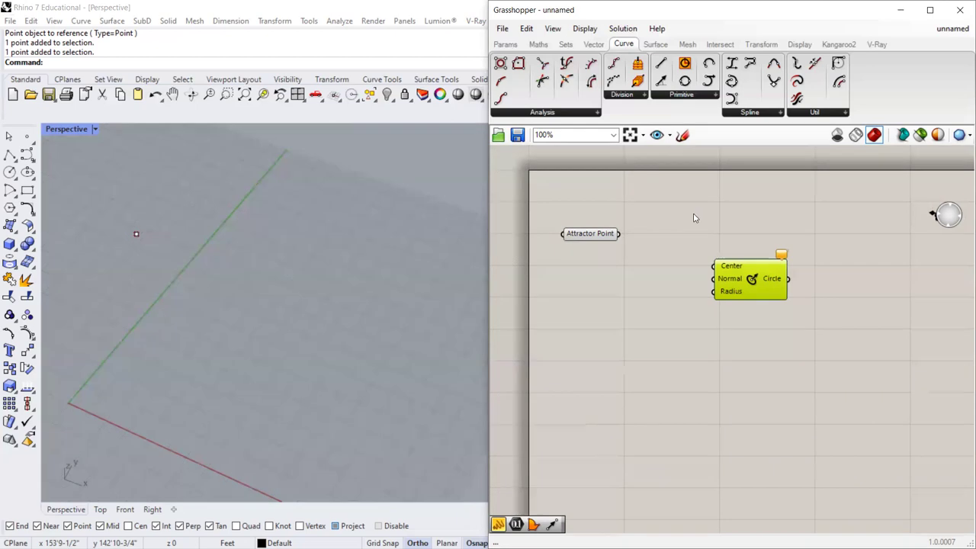
drag(766, 279, 761, 264)
scroll(751, 222, up, 1)
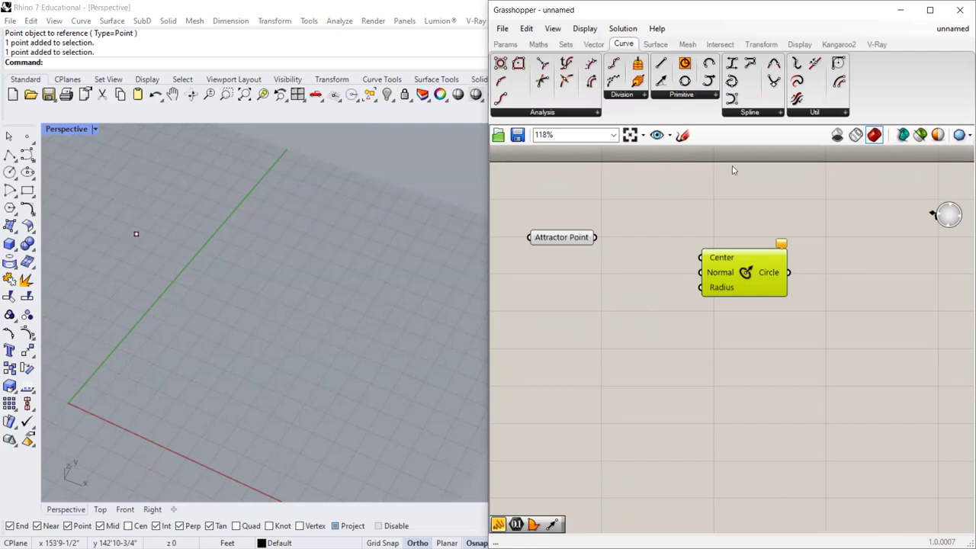
drag(749, 276, 749, 291)
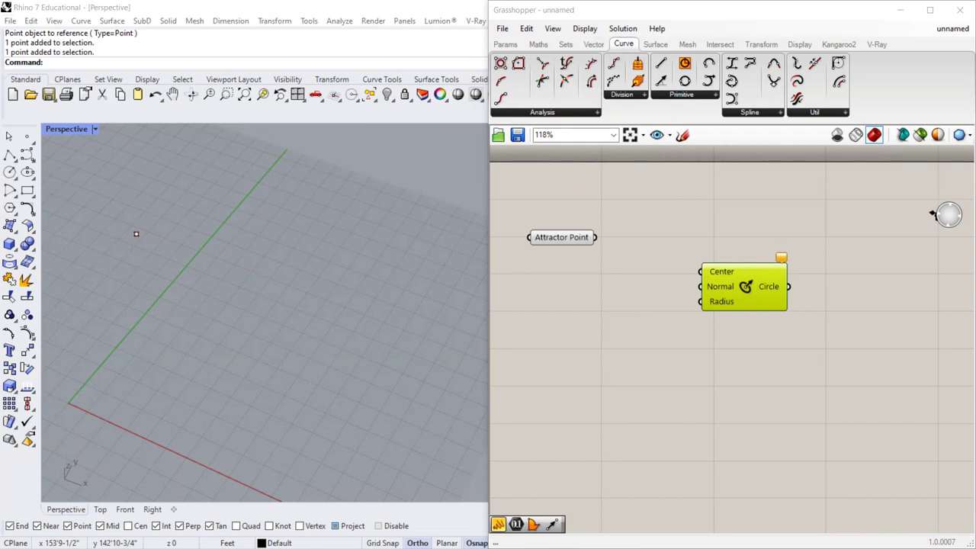
drag(734, 277, 732, 289)
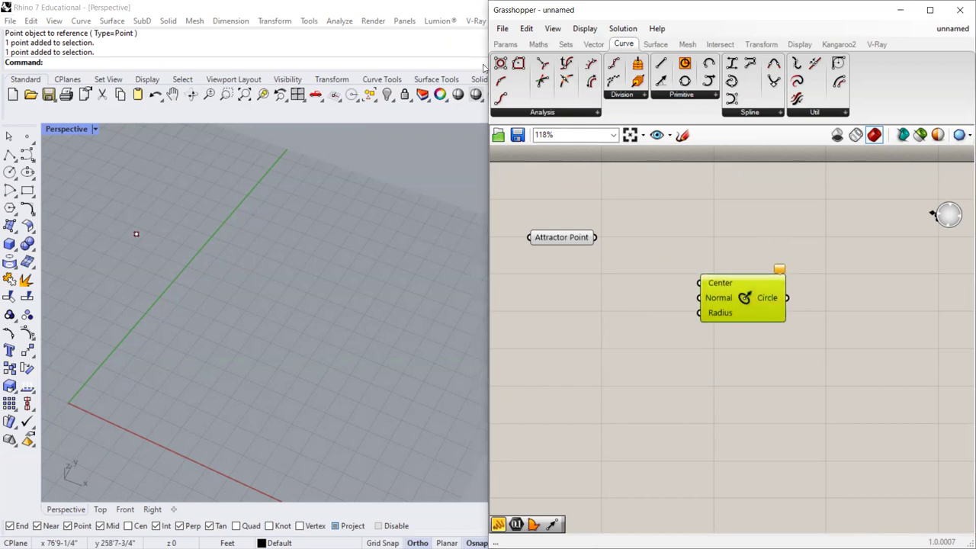
Add a Rectangular Array component and place it to the right of the Circle CNR component.
double_click(653, 202)
text(array)
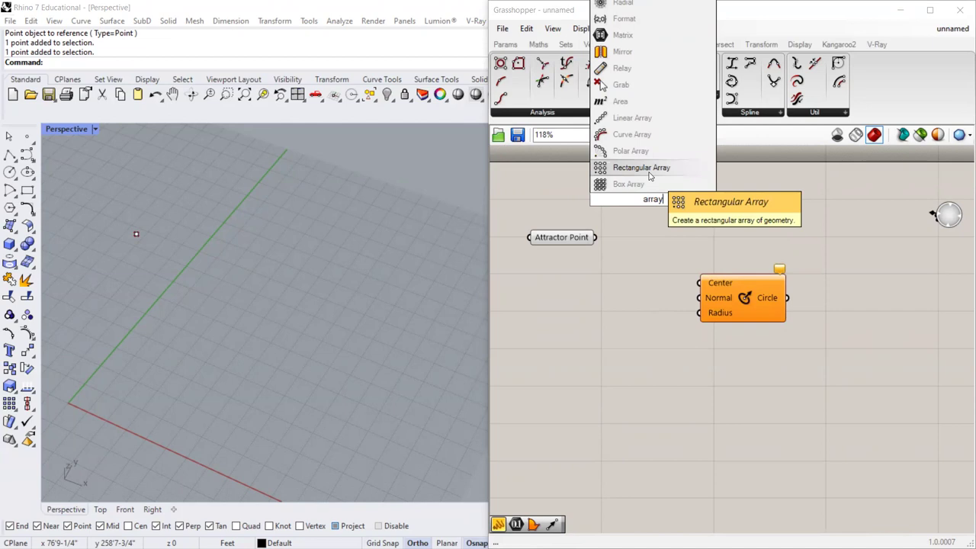
click(650, 176)
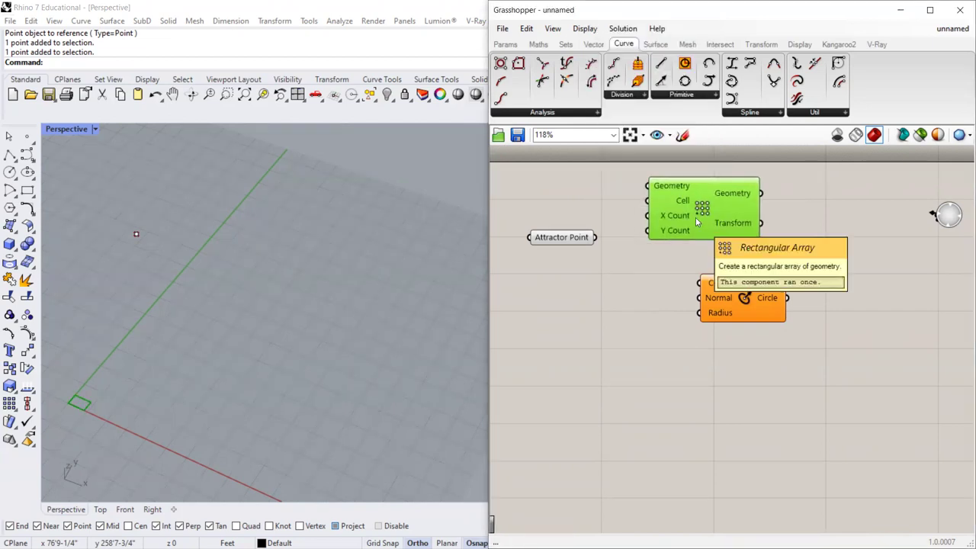
drag(696, 217, 749, 233)
drag(732, 291, 660, 285)
drag(754, 229, 820, 288)
Adjust the spacing so Attractor Point, Circle CNR and Rectangular Array sit in order from left to right on the canvas.
click(681, 306)
drag(682, 305, 690, 307)
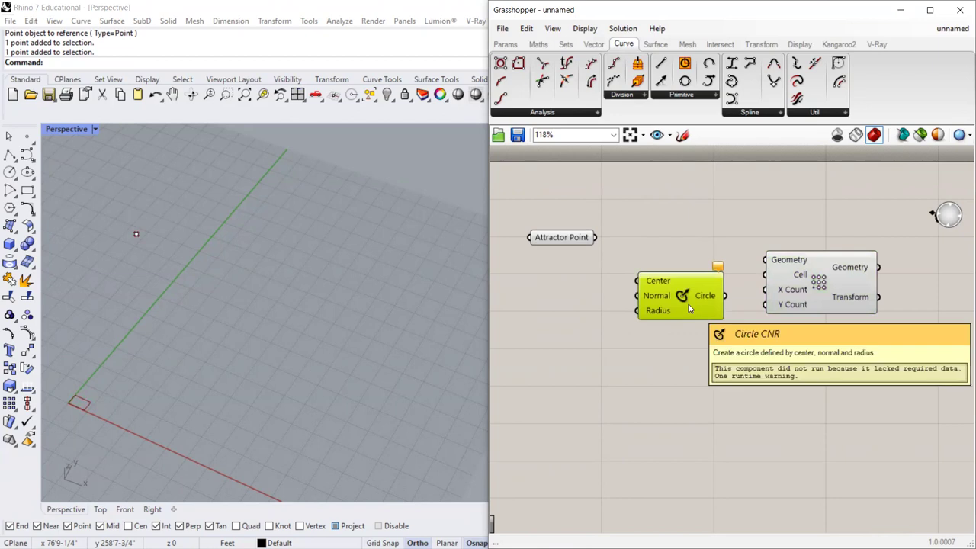
drag(689, 307, 688, 325)
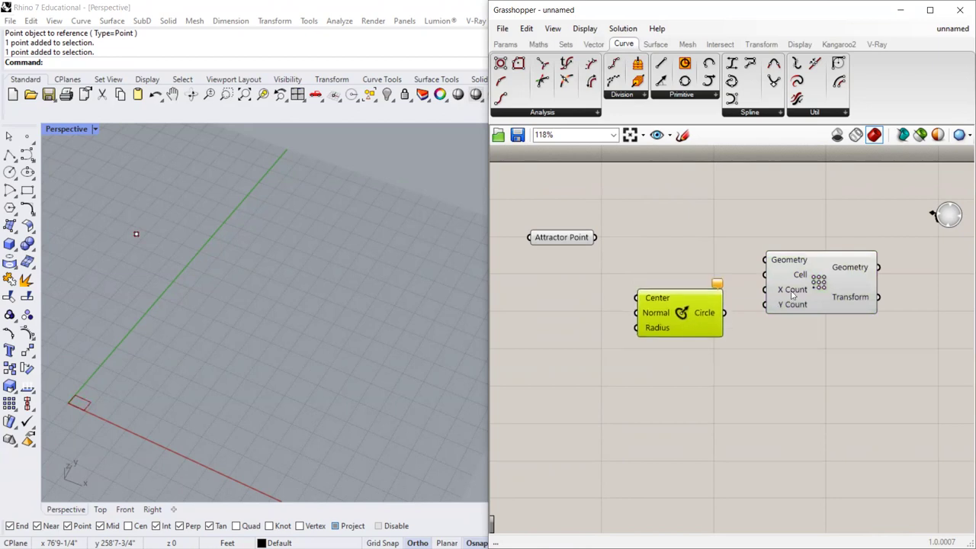
drag(793, 295, 802, 300)
drag(690, 311, 706, 295)
drag(829, 297, 833, 301)
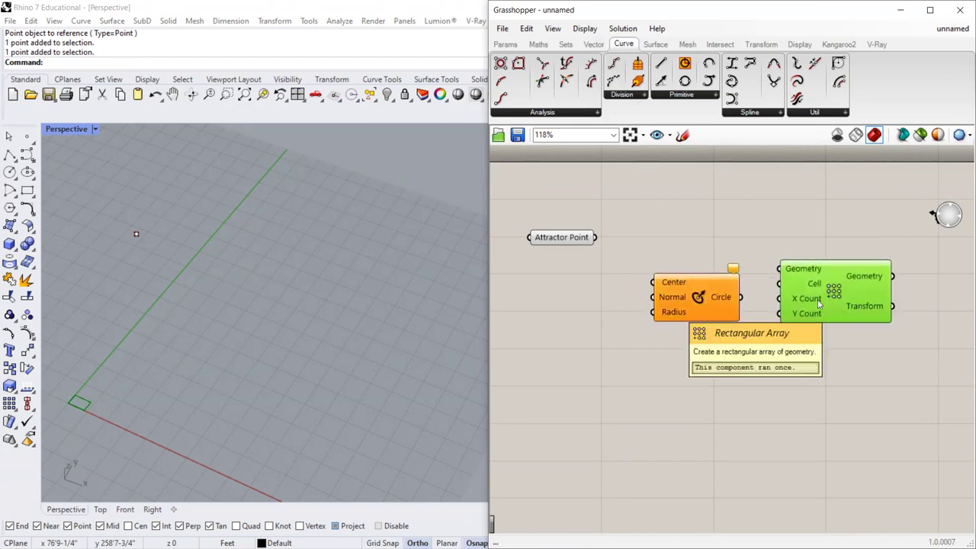
click(767, 217)
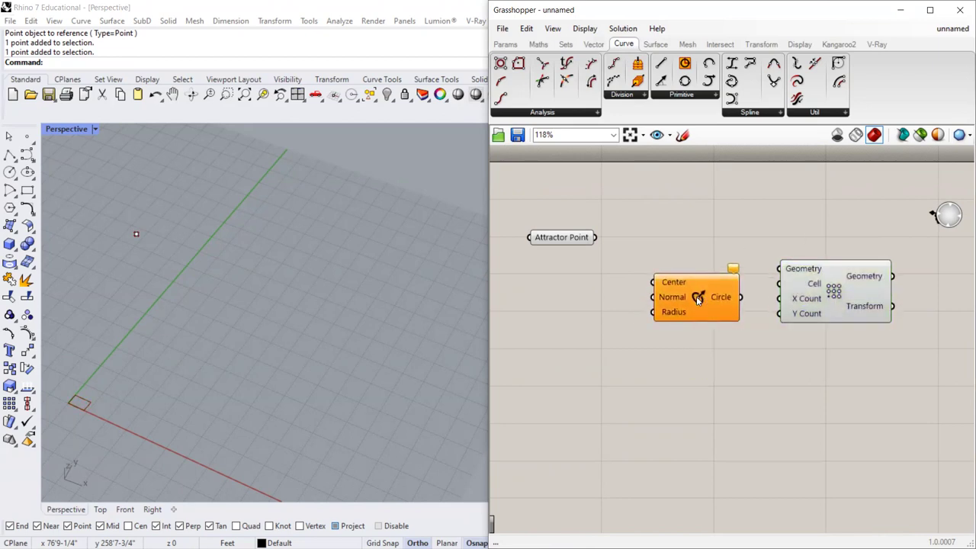
mouse_move(573, 240)
mouse_down()
mouse_move(566, 268)
mouse_move(565, 240)
mouse_up()
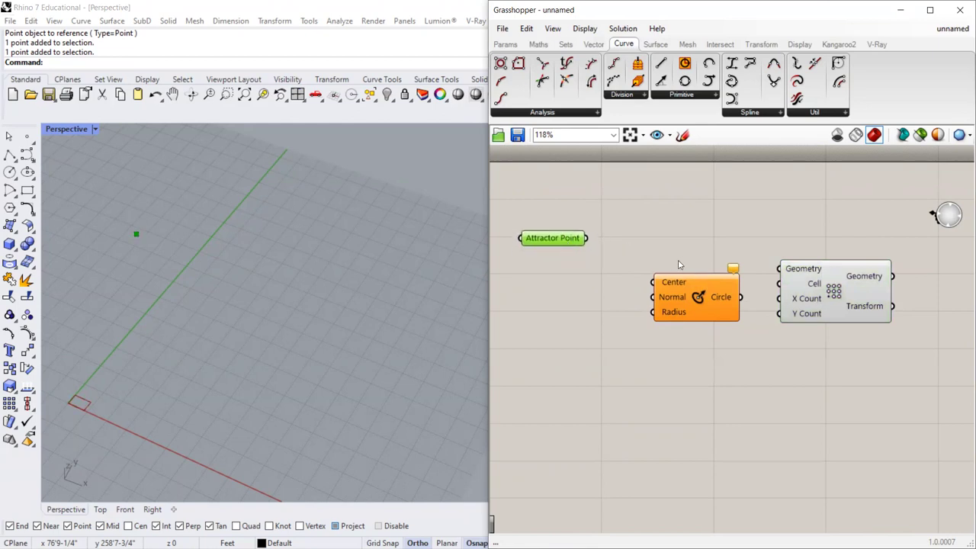
drag(855, 294, 839, 265)
drag(774, 243, 795, 283)
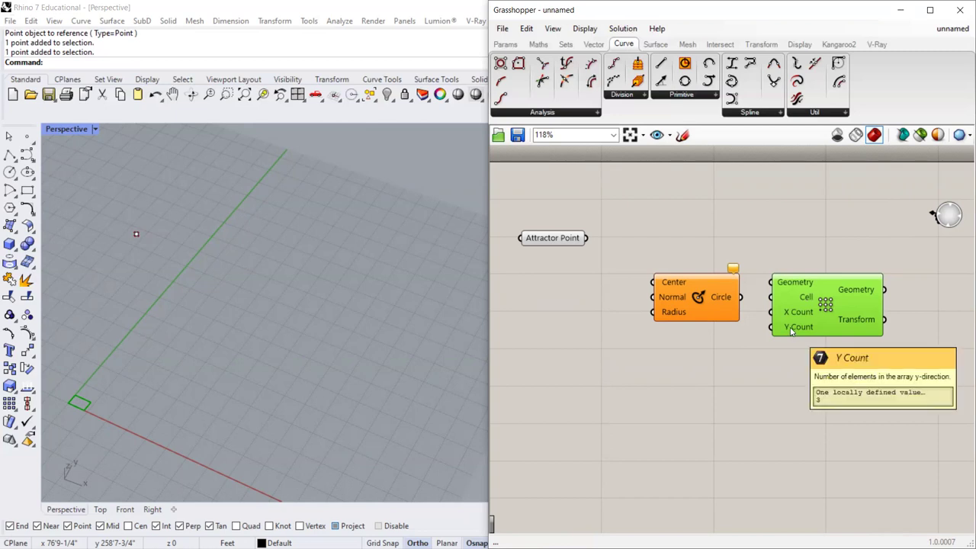
Examine the Rectangular Array's count inputs and its default cell preview at the Rhino origin.
scroll(58, 442, up, 4)
scroll(80, 459, down, 3)
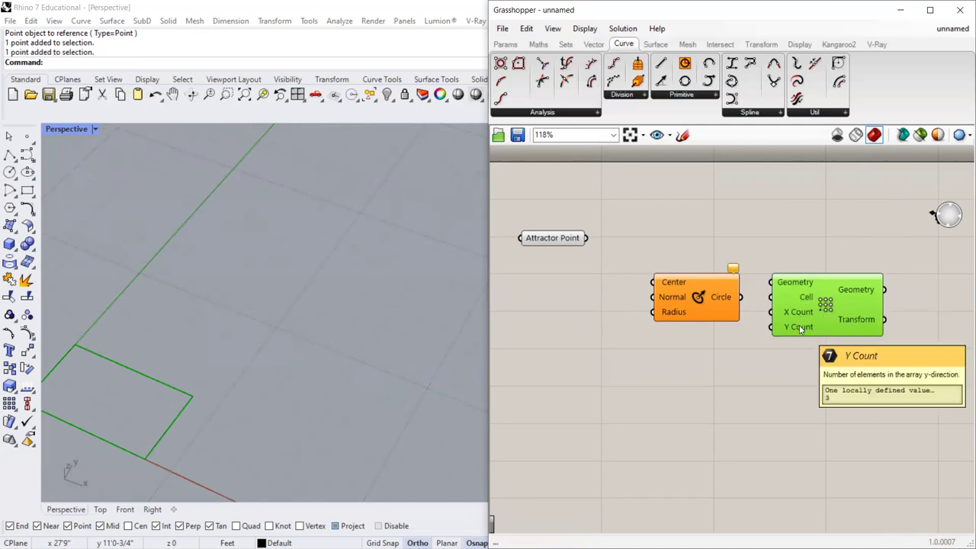
scroll(841, 259, down, 1)
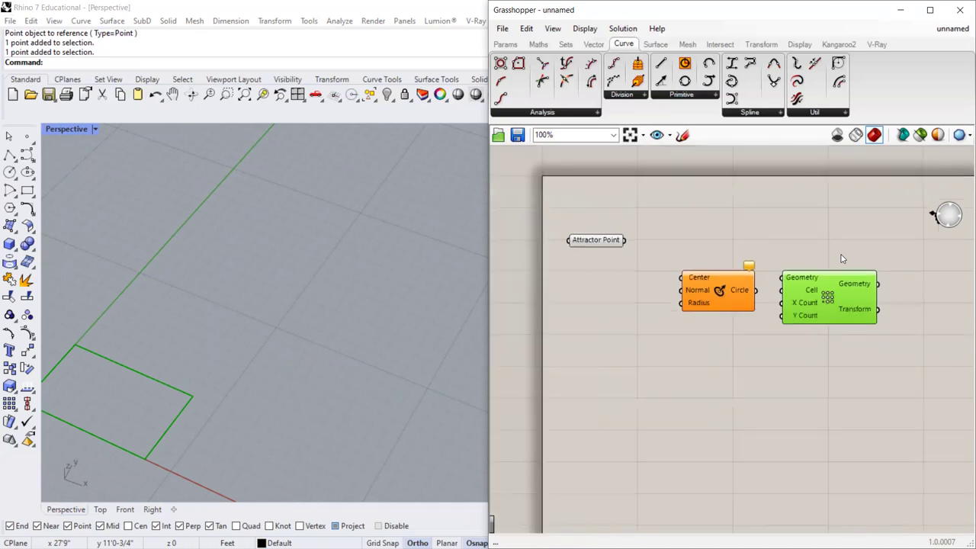
drag(709, 302, 710, 308)
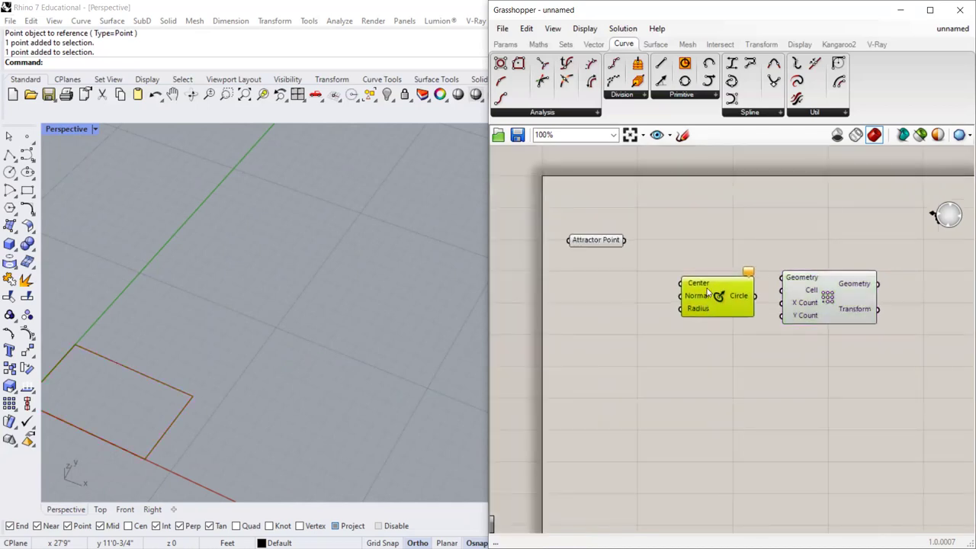
scroll(289, 279, down, 3)
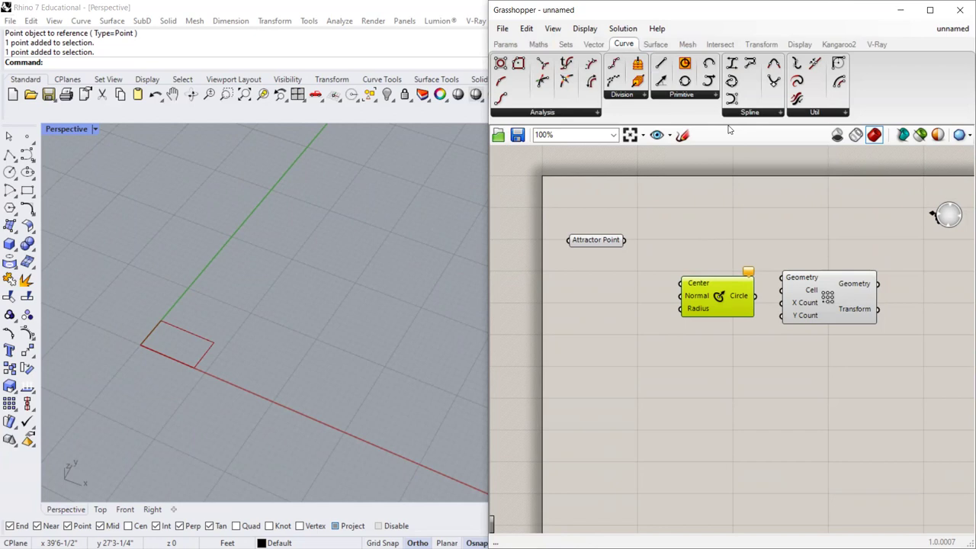
Show the Vector components in Grasshopper and move the attractor point in Rhino along the Y axis towards the origin.
click(777, 42)
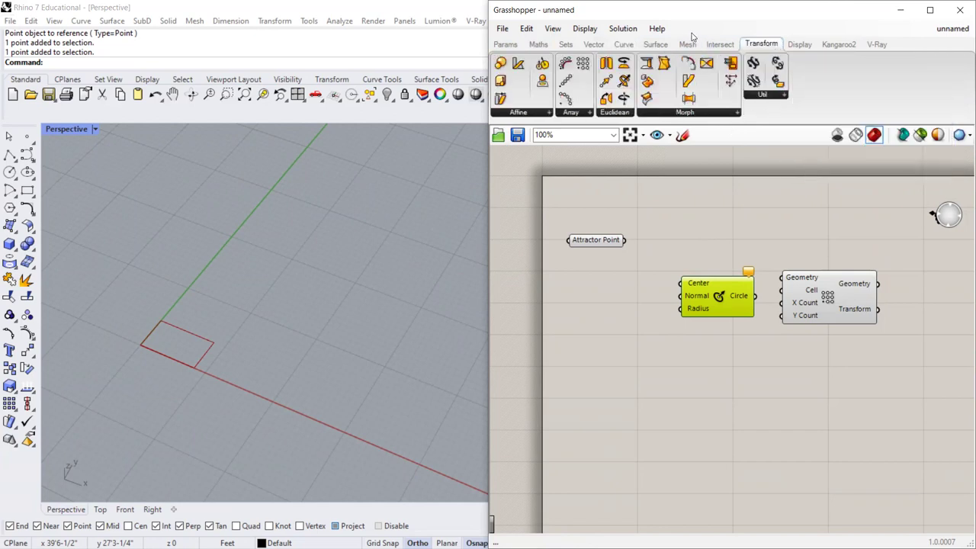
click(800, 45)
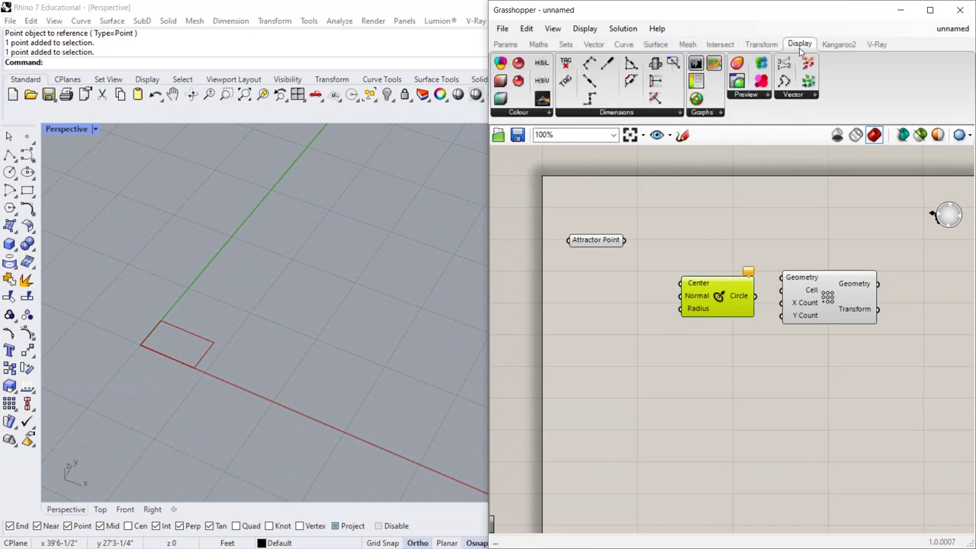
click(599, 45)
scroll(241, 372, down, 5)
drag(305, 152, 275, 189)
drag(317, 132, 226, 293)
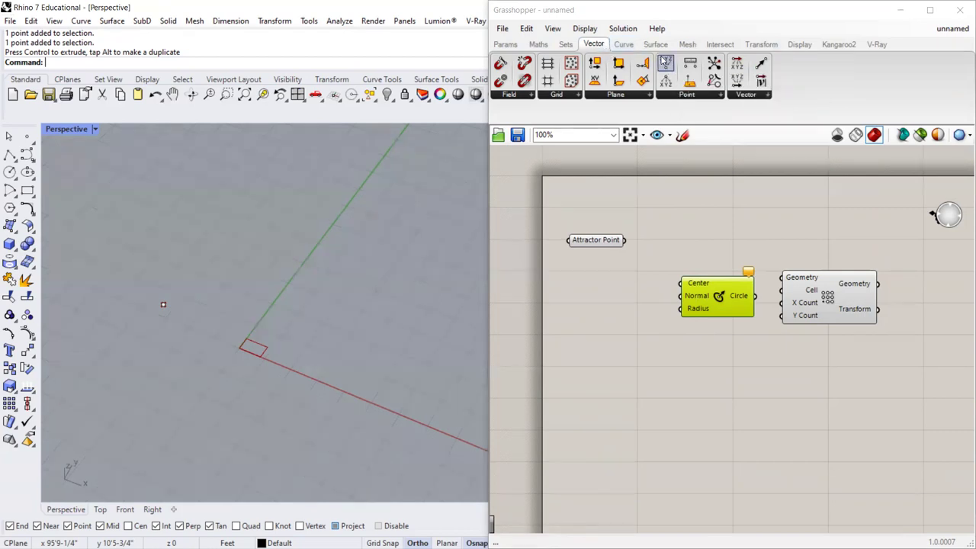
Add a Construct Point component below Attractor Point and shift Circle CNR and Rectangular Array to the right to make room.
drag(670, 65, 626, 296)
drag(849, 233, 723, 315)
drag(811, 230, 783, 298)
click(698, 293)
click(614, 304)
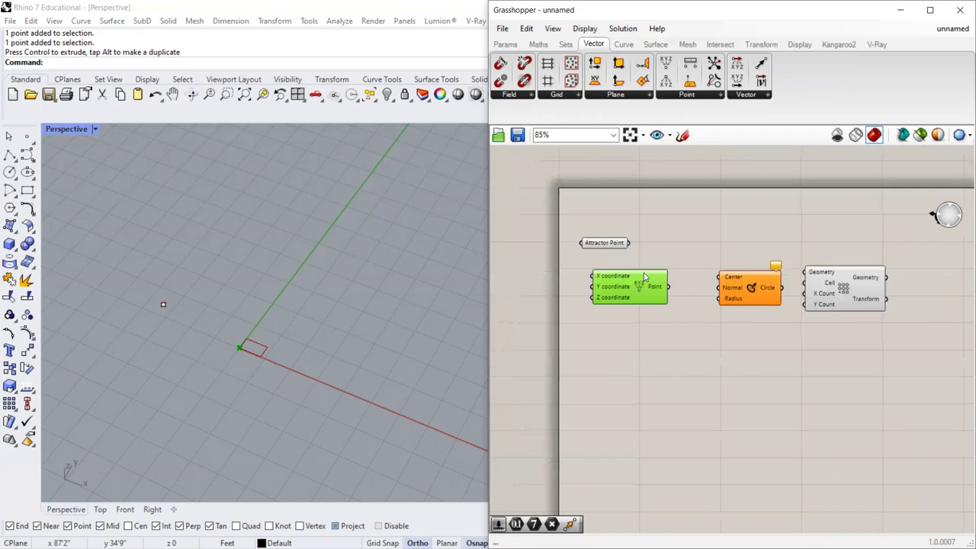
Connect the Point output of Construct Point to the Center input of Circle CNR.
scroll(633, 291, up, 1)
drag(639, 290, 747, 278)
right_drag(199, 317, 251, 348)
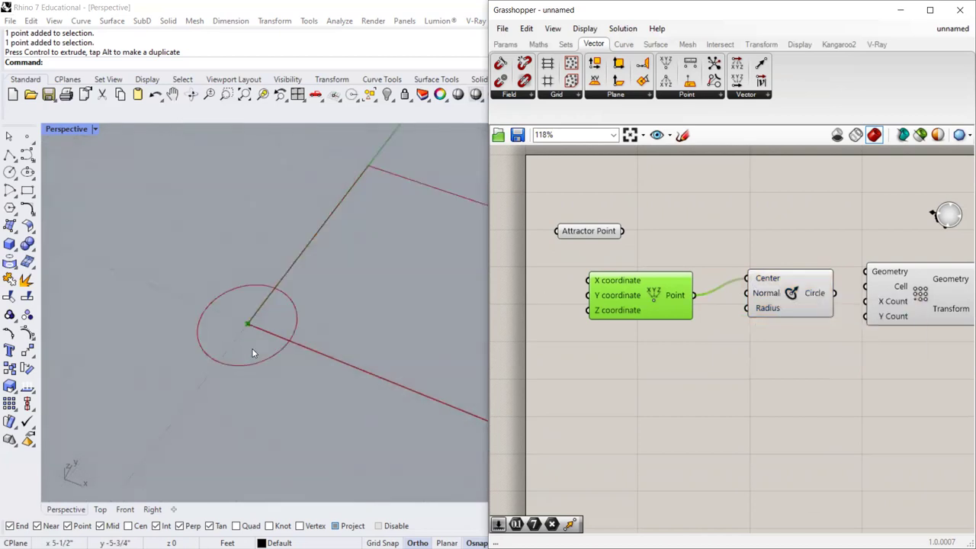
Select Circle CNR and Rectangular Array in turn to examine the resulting circle and the array cell in Rhino.
click(838, 237)
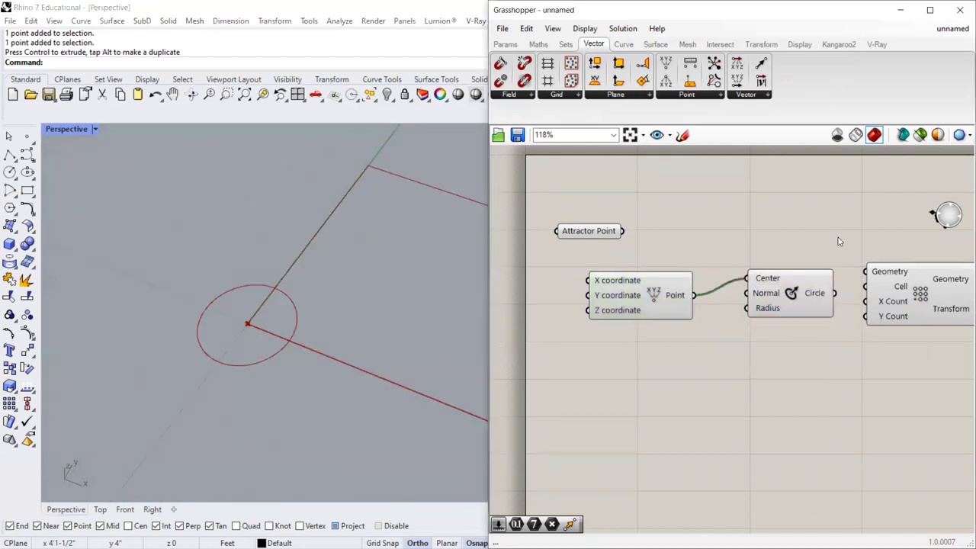
click(809, 295)
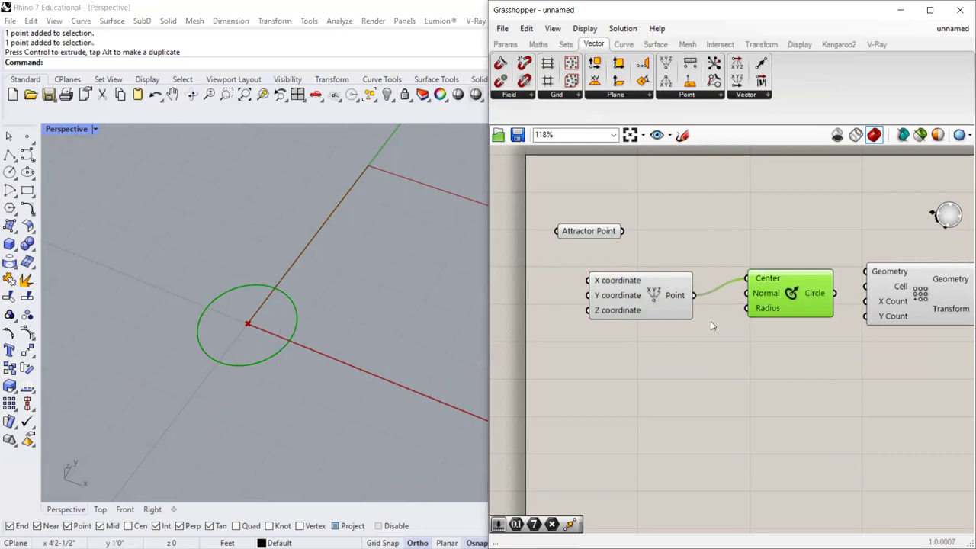
mouse_move(804, 295)
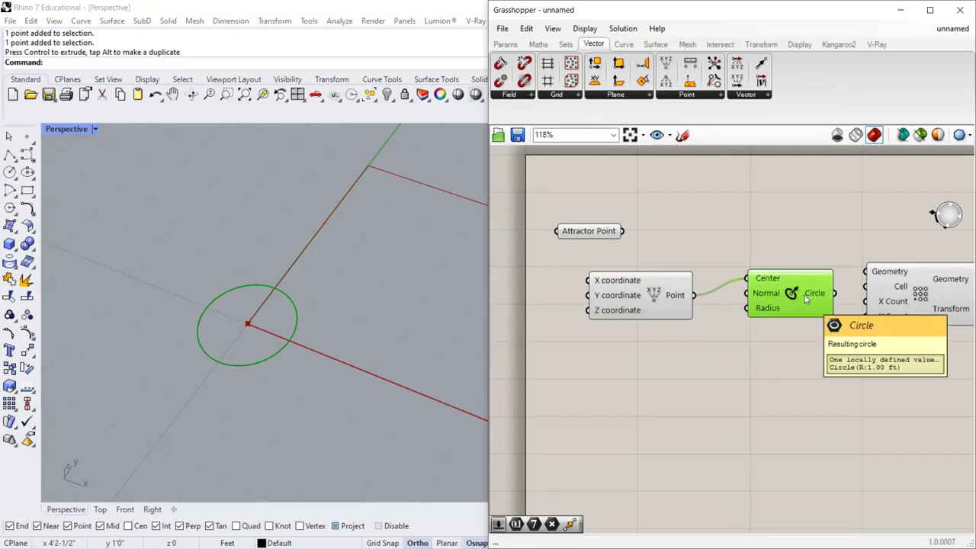
scroll(254, 323, down, 5)
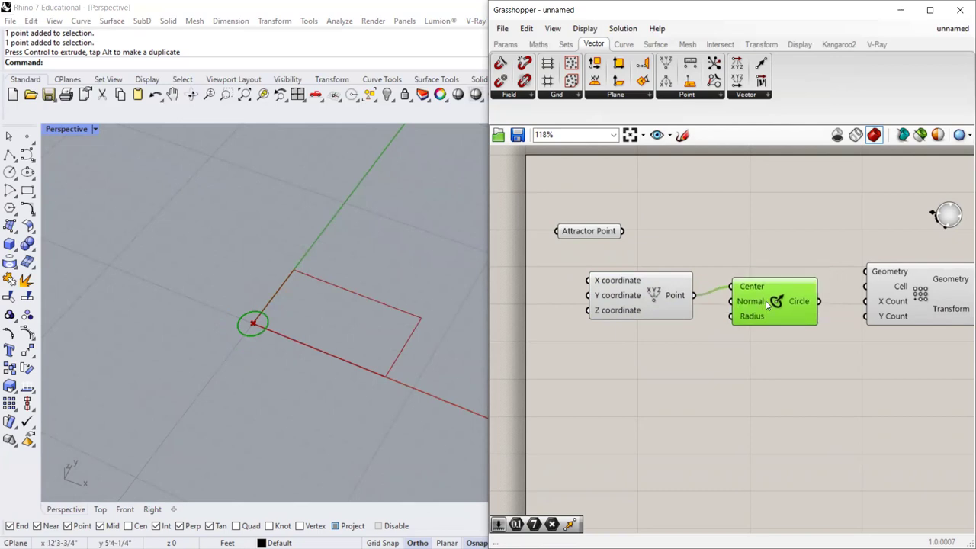
scroll(779, 294, down, 2)
click(784, 295)
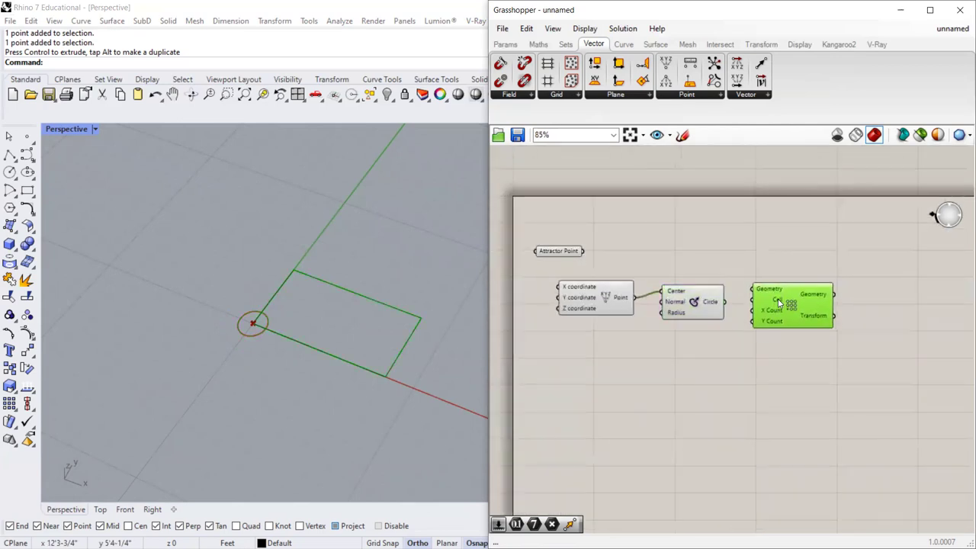
Align Construct Point, Circle CNR and Rectangular Array and connect the Circle output to the Geometry input of Rectangular Array.
scroll(669, 304, up, 2)
drag(701, 261, 577, 337)
drag(594, 303, 606, 305)
click(843, 295)
drag(831, 295, 850, 311)
drag(742, 308, 789, 345)
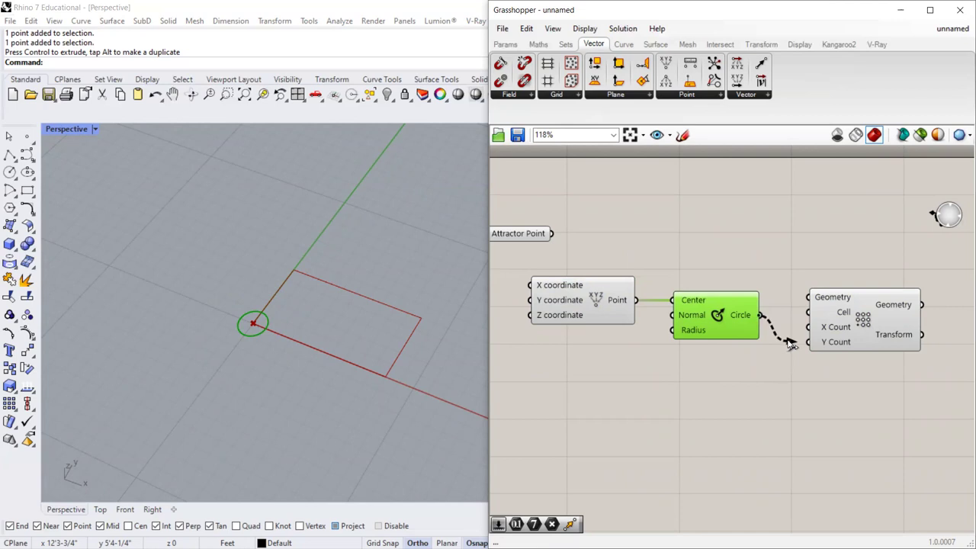
drag(790, 344, 805, 298)
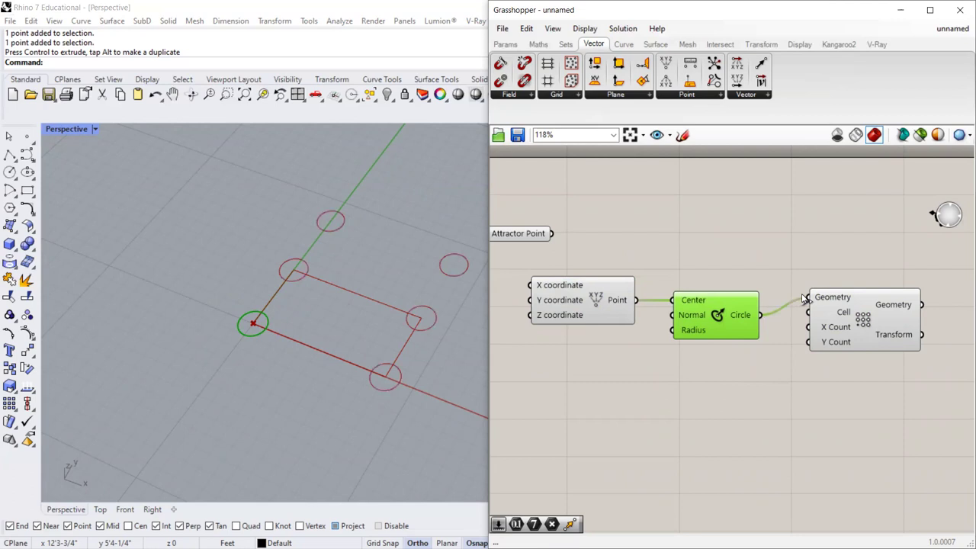
Examine the arrayed circles in the Rhino Perspective viewport from far and near.
scroll(180, 232, down, 5)
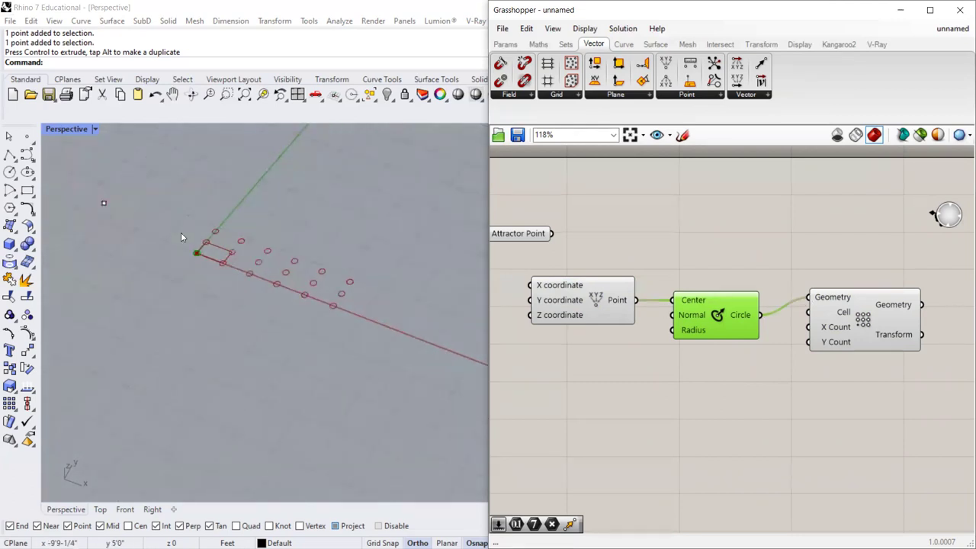
scroll(228, 226, up, 2)
scroll(223, 197, up, 3)
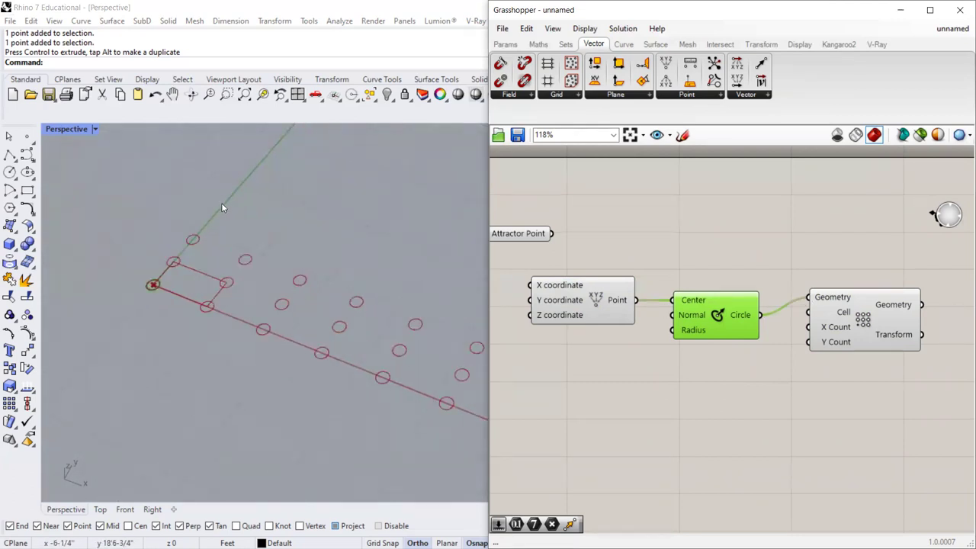
scroll(219, 206, down, 2)
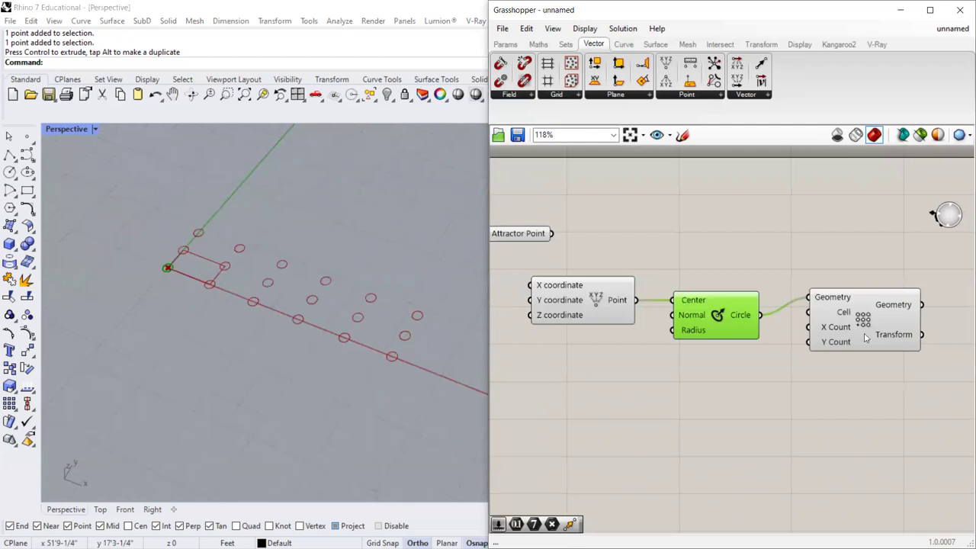
Move Rectangular Array slightly lower beside Circle CNR and inspect its Y Count input and the highlighted circle grid.
drag(865, 337, 861, 367)
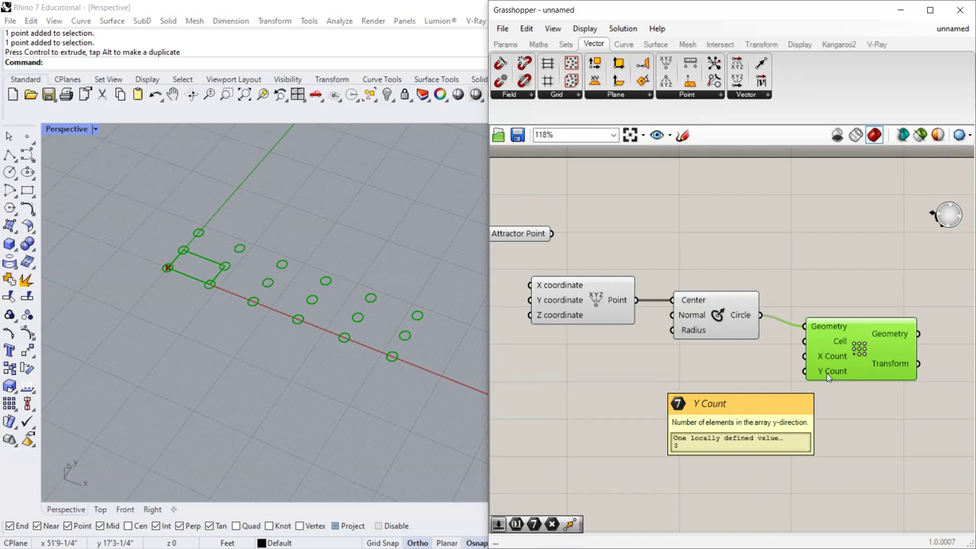
mouse_move(828, 377)
mouse_down()
mouse_move(826, 343)
mouse_move(818, 385)
mouse_up()
mouse_move(698, 316)
mouse_down()
mouse_move(699, 305)
mouse_move(698, 316)
mouse_up()
mouse_move(843, 357)
mouse_down()
mouse_move(836, 374)
mouse_move(836, 364)
mouse_up()
scroll(424, 297, down, 3)
scroll(238, 353, up, 3)
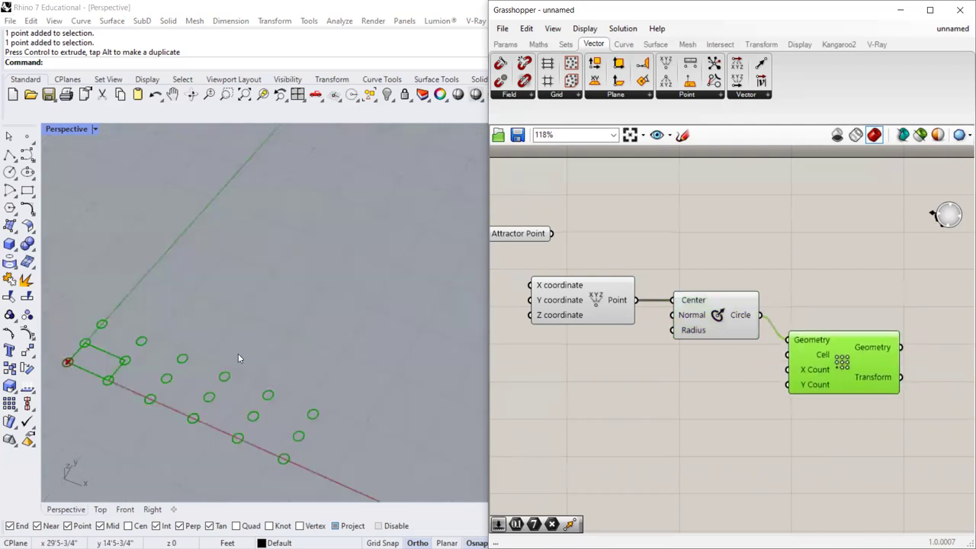
scroll(183, 385, down, 2)
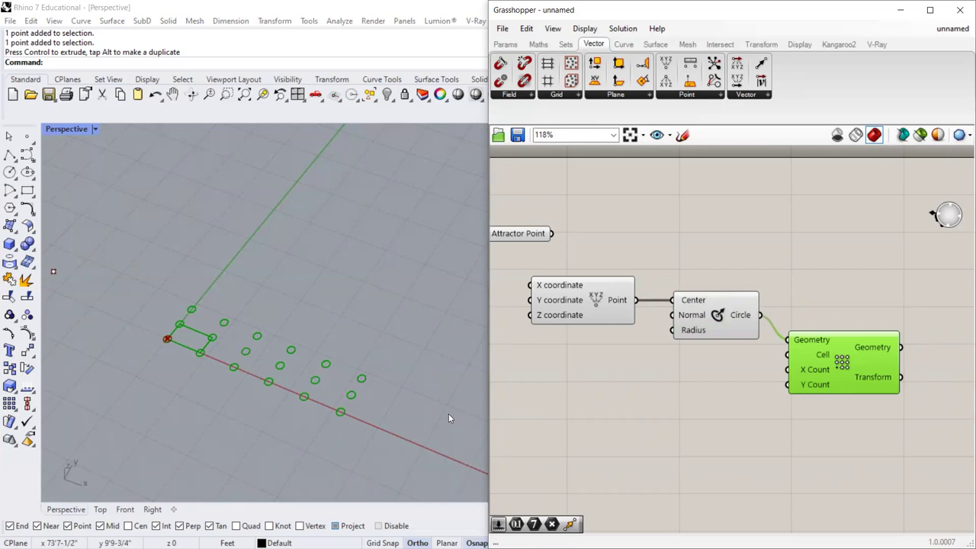
mouse_move(873, 347)
drag(860, 366, 864, 373)
click(828, 337)
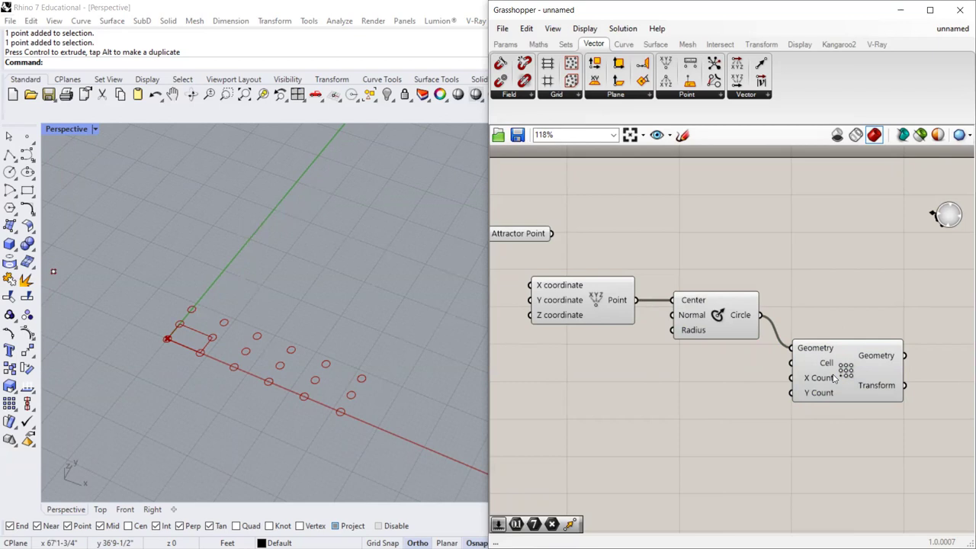
drag(834, 379, 834, 367)
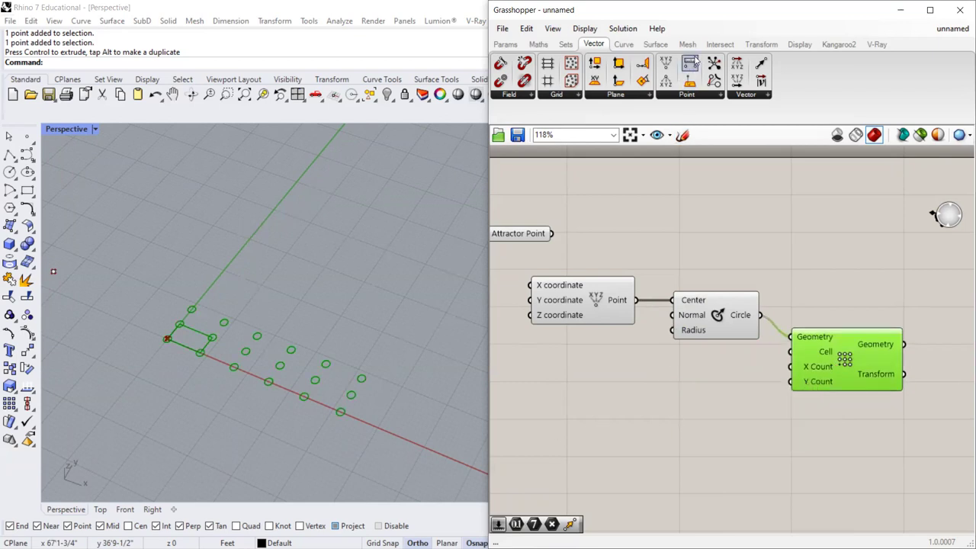
Add a Number Slider component and place it below Construct Point.
double_click(693, 397)
text(number)
click(676, 332)
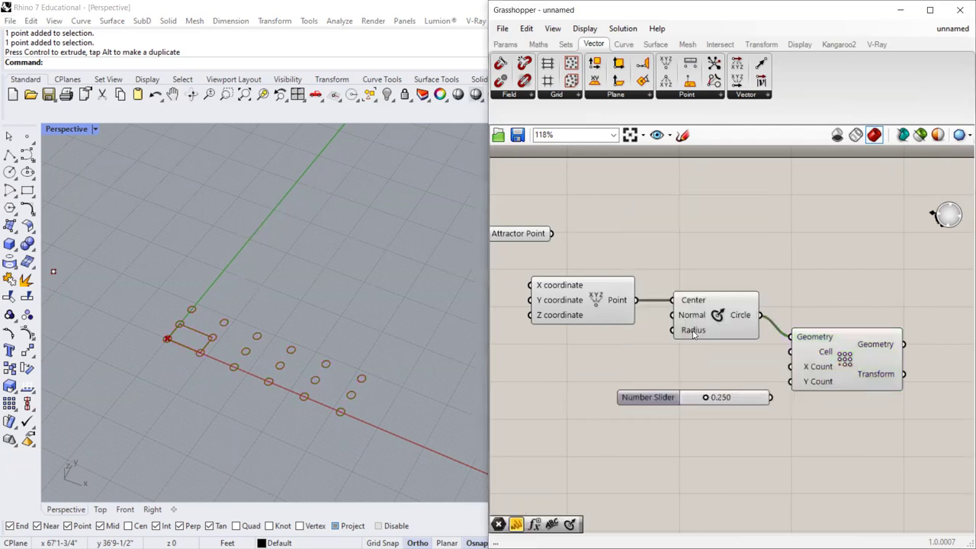
drag(665, 398, 618, 384)
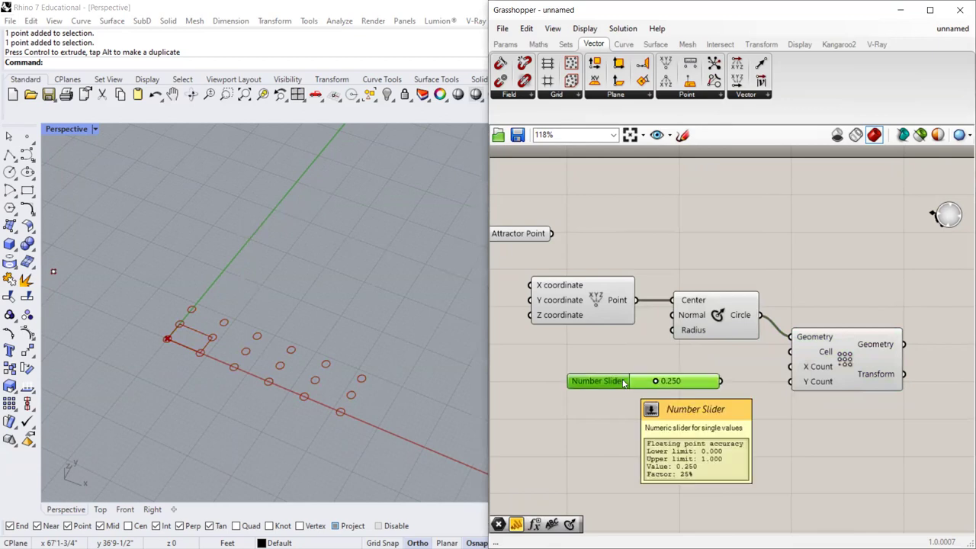
Set the number slider to integer rounding with a maximum of 30 and a value of 15.
double_click(622, 383)
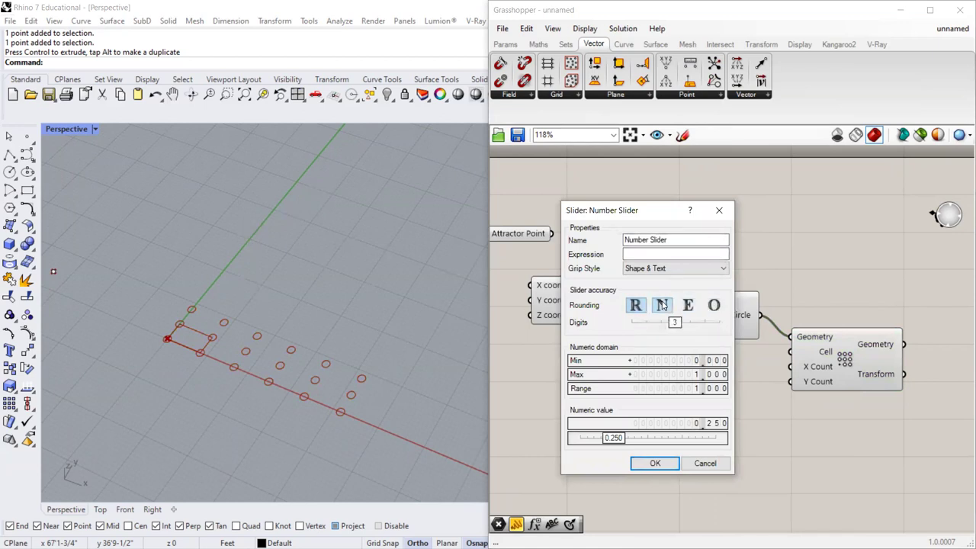
click(661, 305)
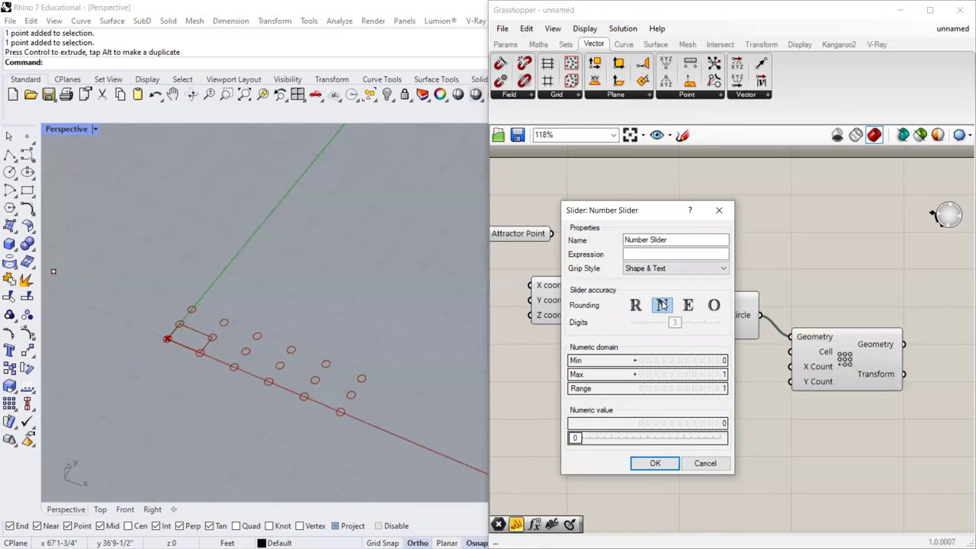
double_click(669, 373)
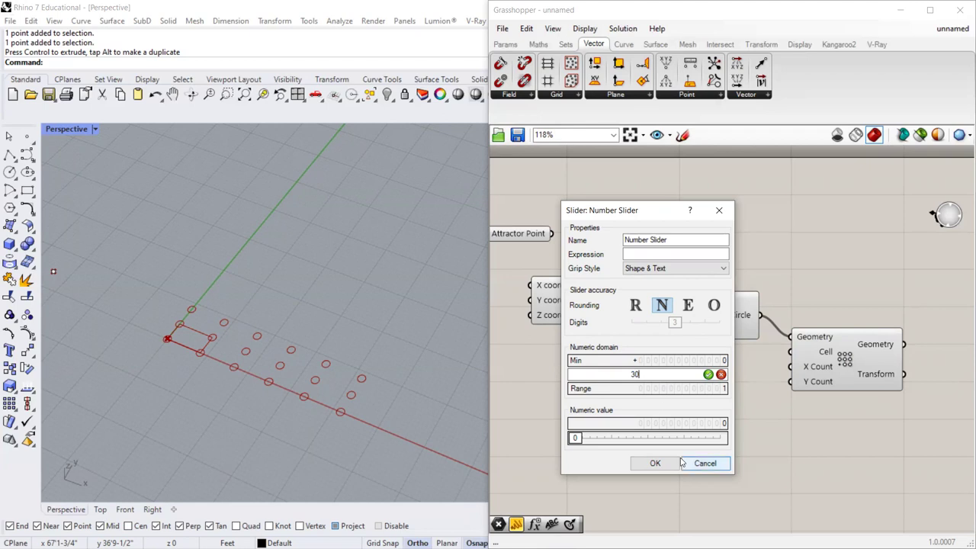
drag(583, 438, 647, 438)
click(655, 464)
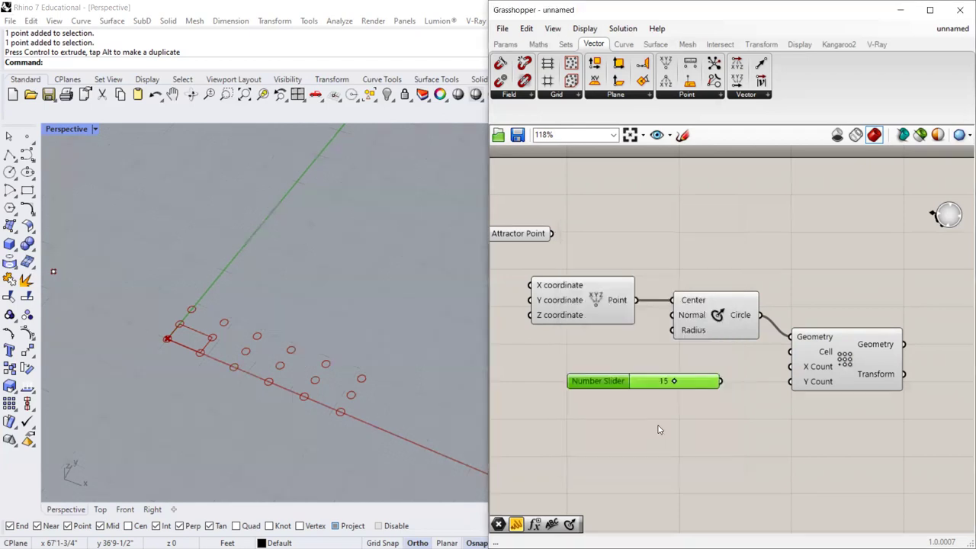
Connect the number slider to the X Count and Y Count inputs of Rectangular Array and view the enlarged grid.
mouse_move(616, 383)
mouse_down()
mouse_move(643, 370)
mouse_move(633, 376)
mouse_up()
drag(737, 373, 790, 381)
scroll(260, 356, down, 3)
scroll(272, 341, up, 2)
scroll(272, 341, down, 3)
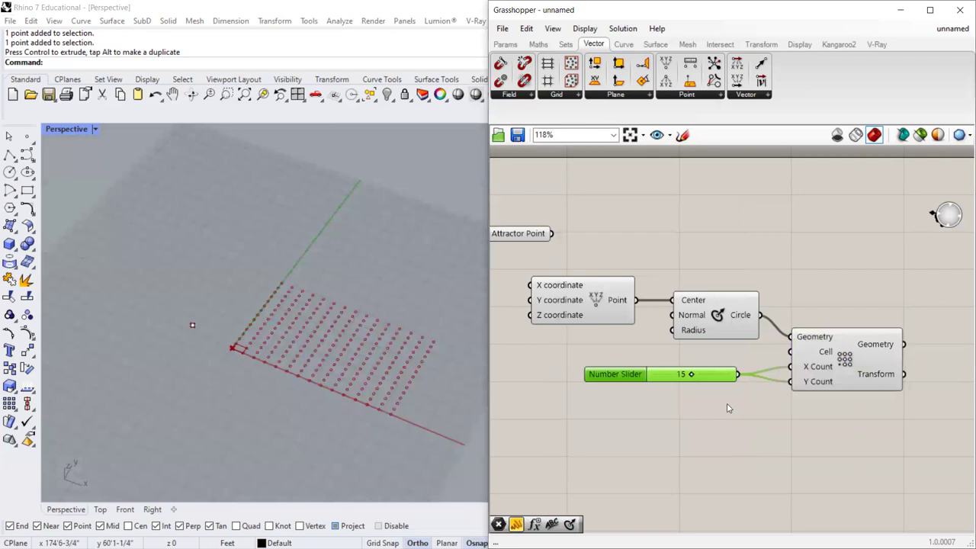
Reduce the number slider to 8, check the circle grid in Rhino, and shift the slider and Rectangular Array slightly lower.
drag(691, 373, 675, 377)
scroll(262, 339, up, 3)
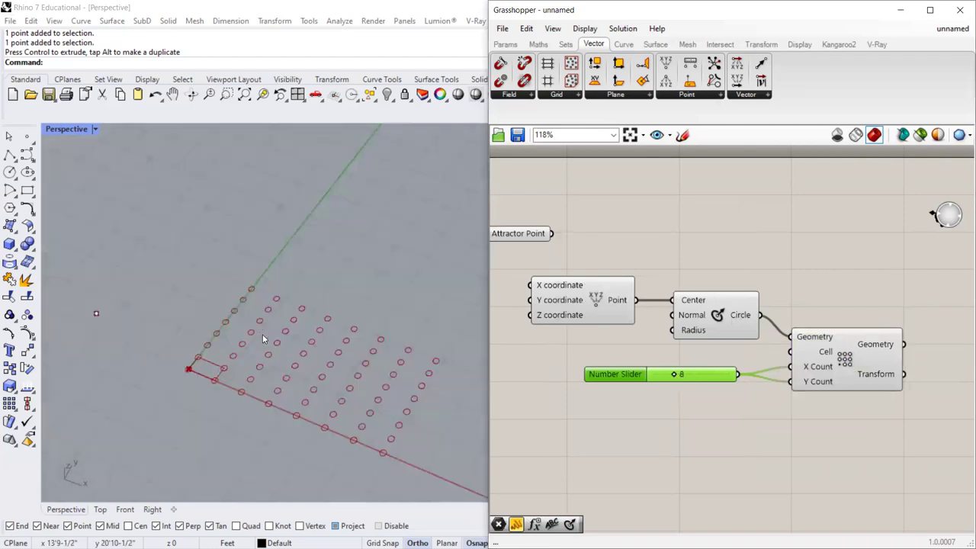
scroll(259, 349, up, 2)
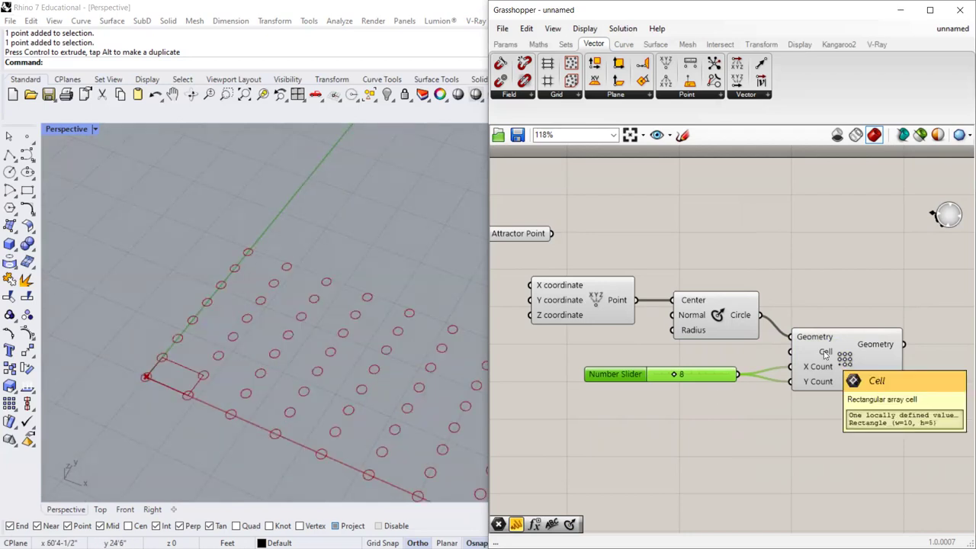
right_drag(119, 347, 240, 385)
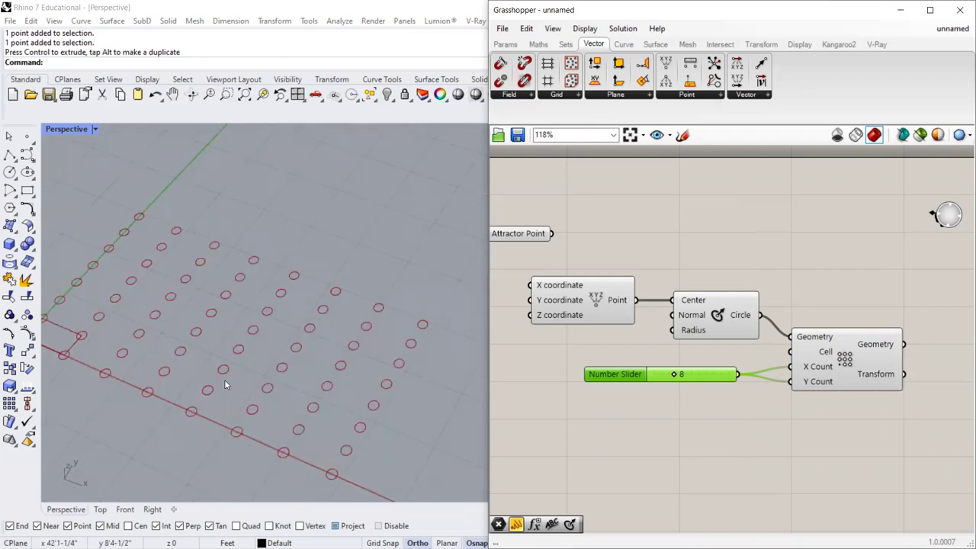
scroll(229, 376, down, 3)
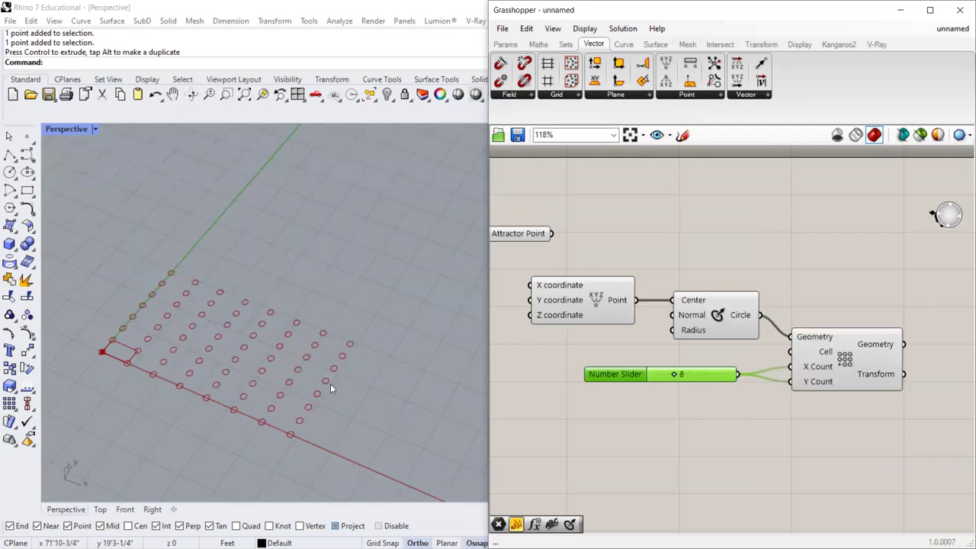
drag(639, 375, 647, 394)
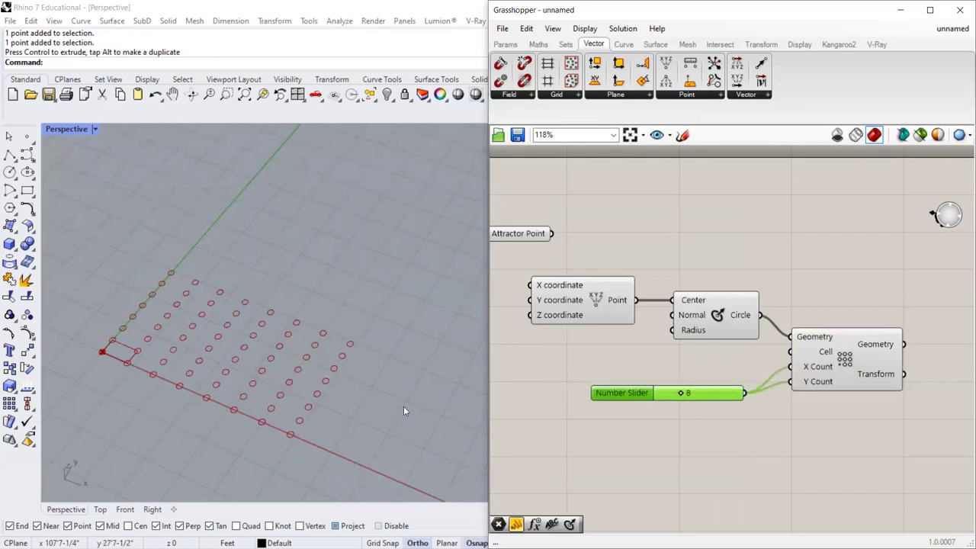
drag(837, 360, 842, 365)
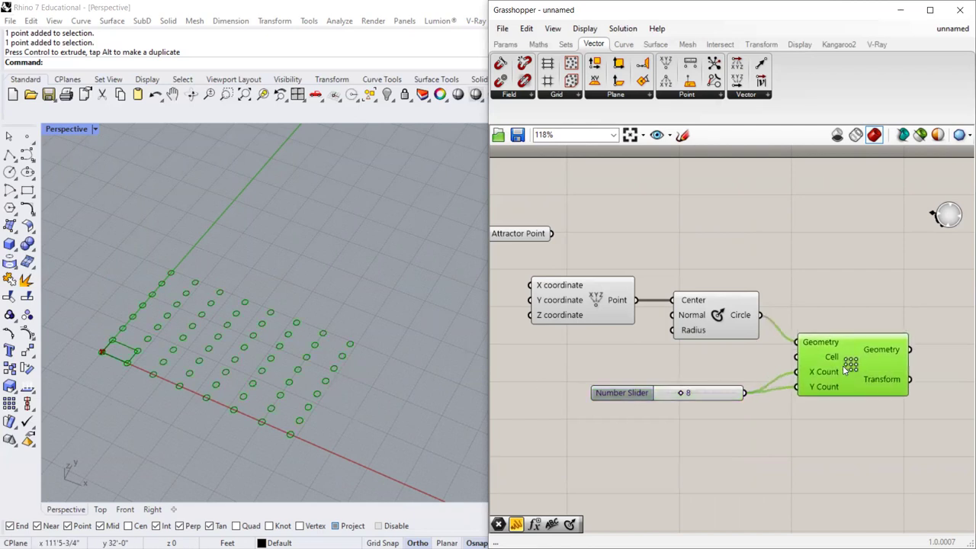
Read the Cell input's description on Rectangular Array and look through the Sets, Curve, Maths and Params components.
scroll(842, 365, up, 3)
mouse_move(825, 357)
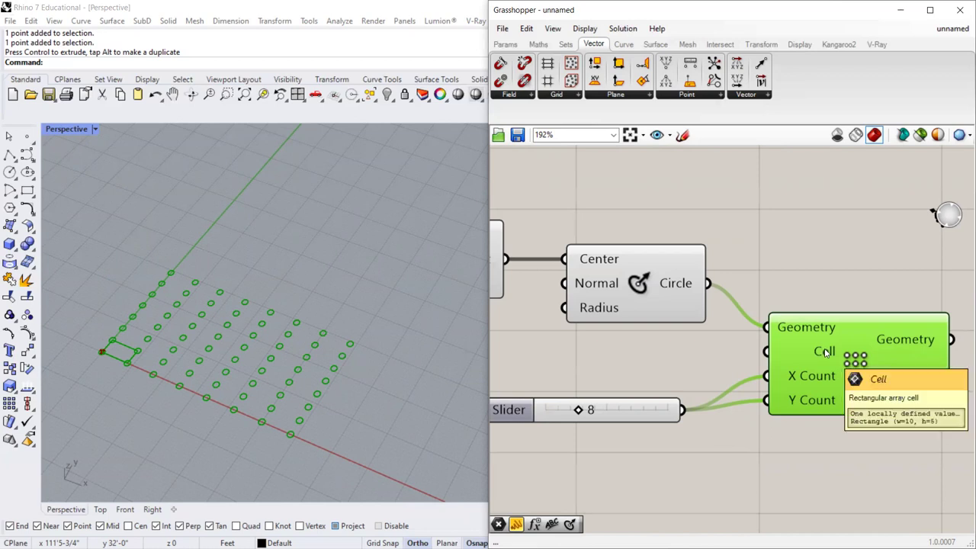
click(566, 44)
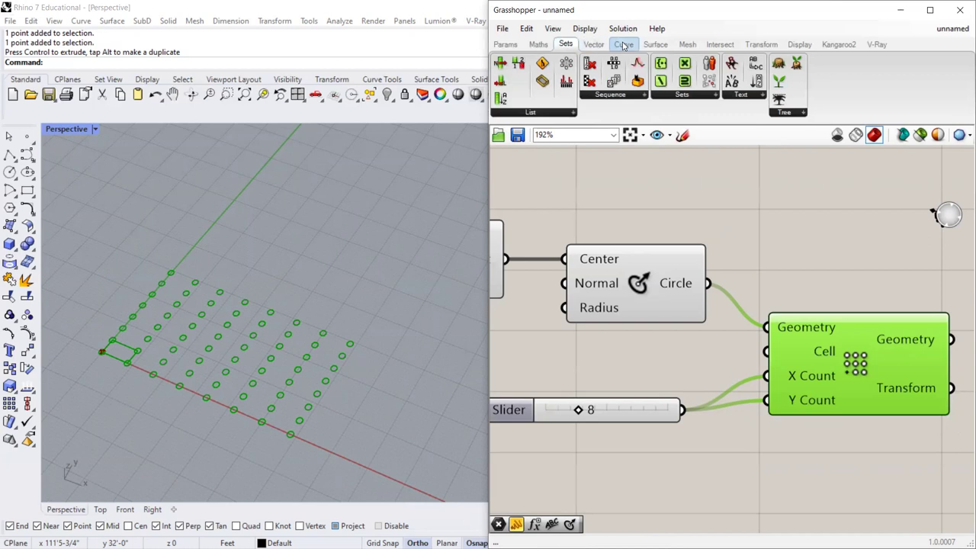
click(624, 44)
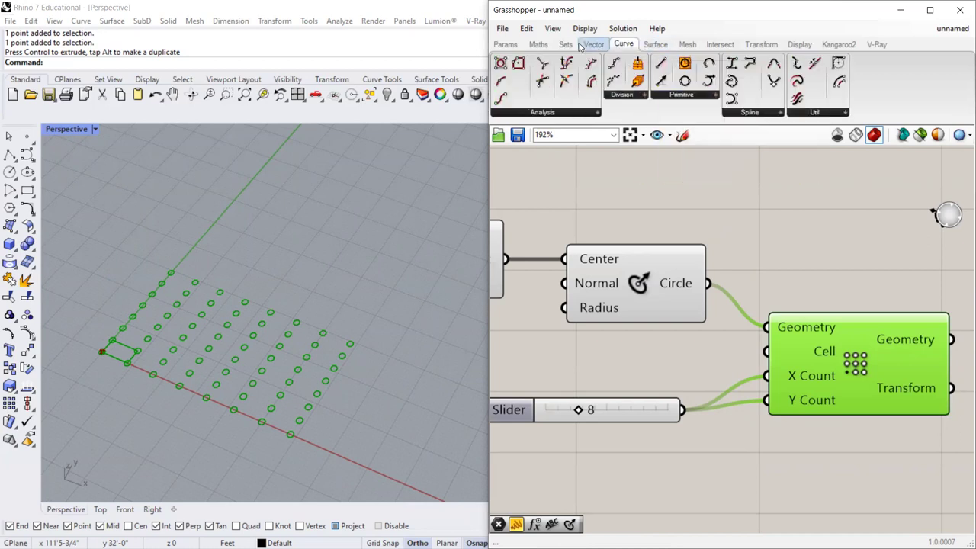
click(538, 45)
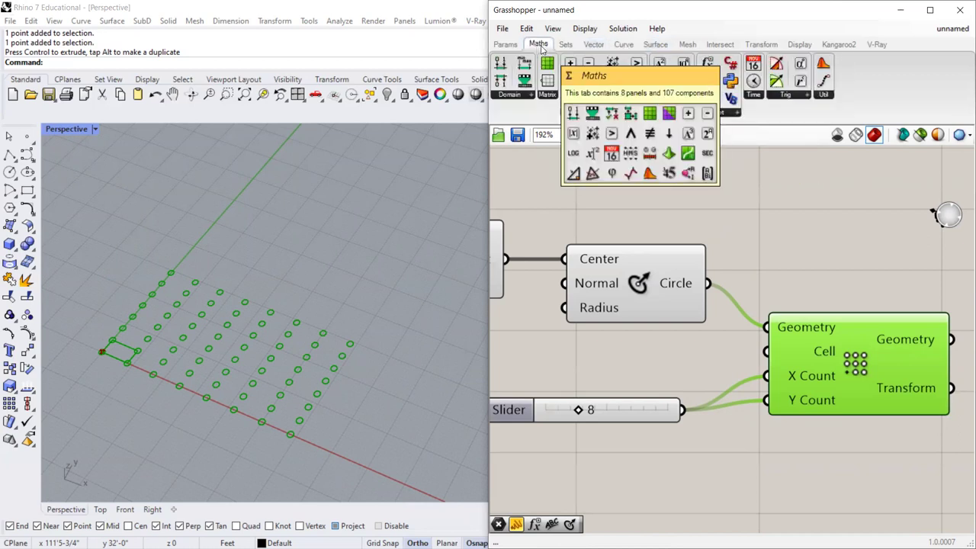
click(509, 45)
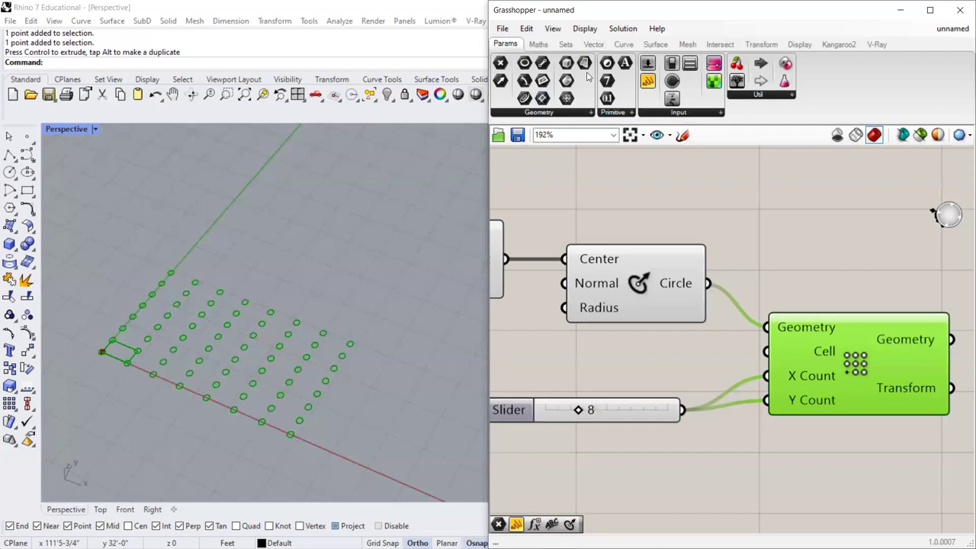
Try to feed the number slider into the Cell input of Rectangular Array and undo the connection.
click(757, 186)
scroll(833, 350, down, 3)
drag(724, 392, 789, 356)
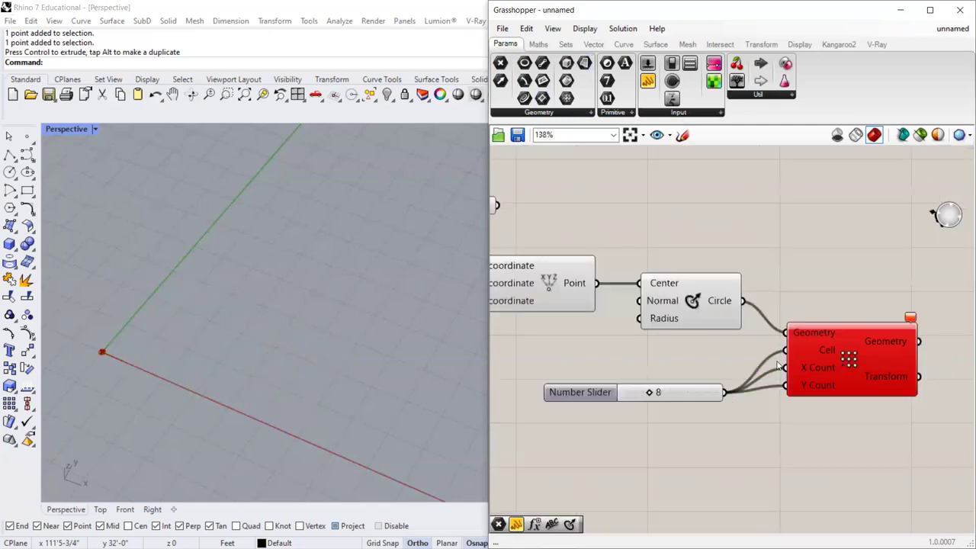
key(ctrl+z)
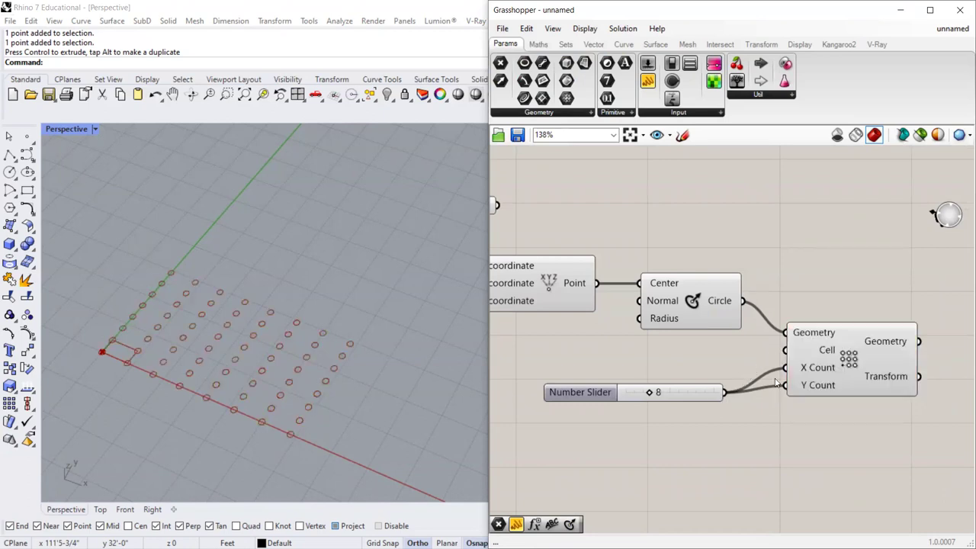
Move the number slider and Rectangular Array lower on the canvas and examine the rectangular array cell in Rhino.
click(827, 352)
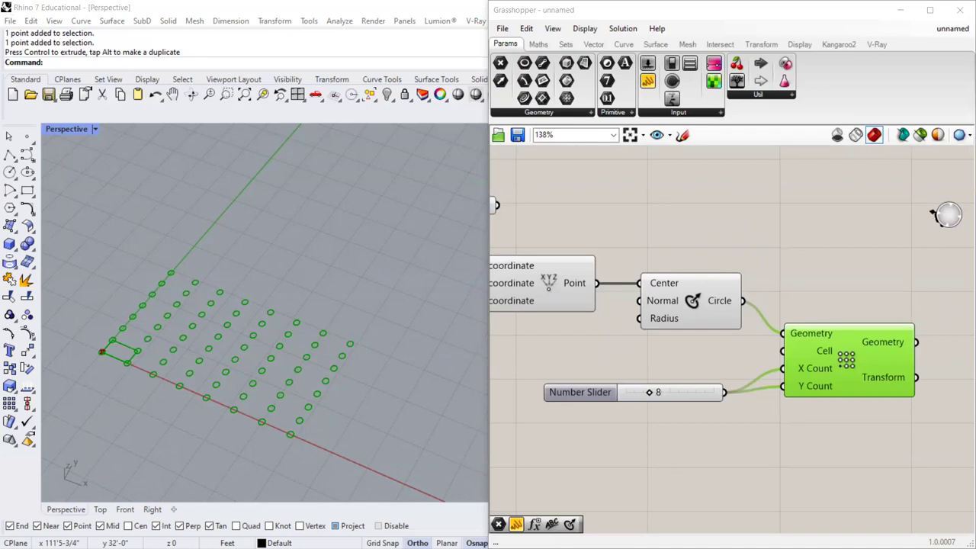
scroll(792, 309, down, 2)
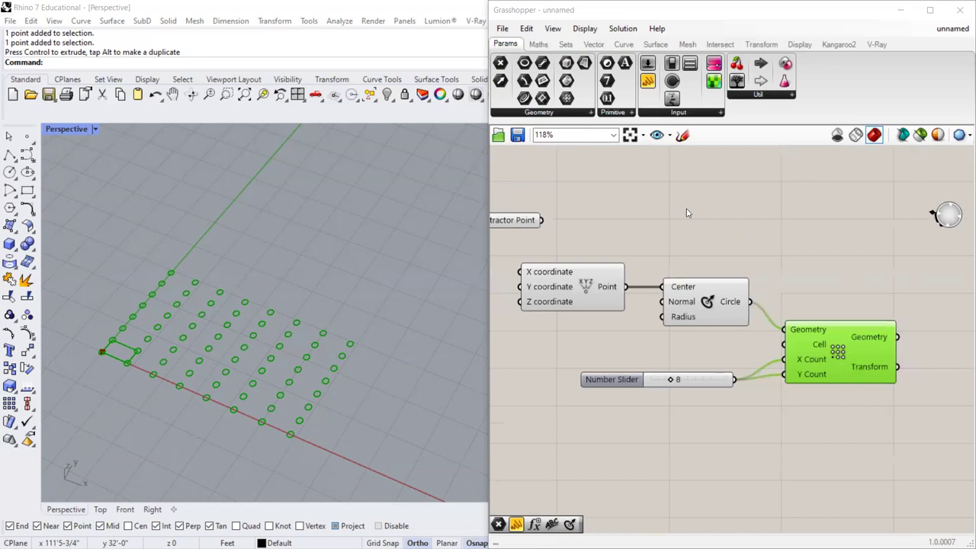
scroll(686, 212, down, 3)
drag(644, 287, 644, 320)
scroll(778, 269, up, 2)
drag(778, 269, 775, 284)
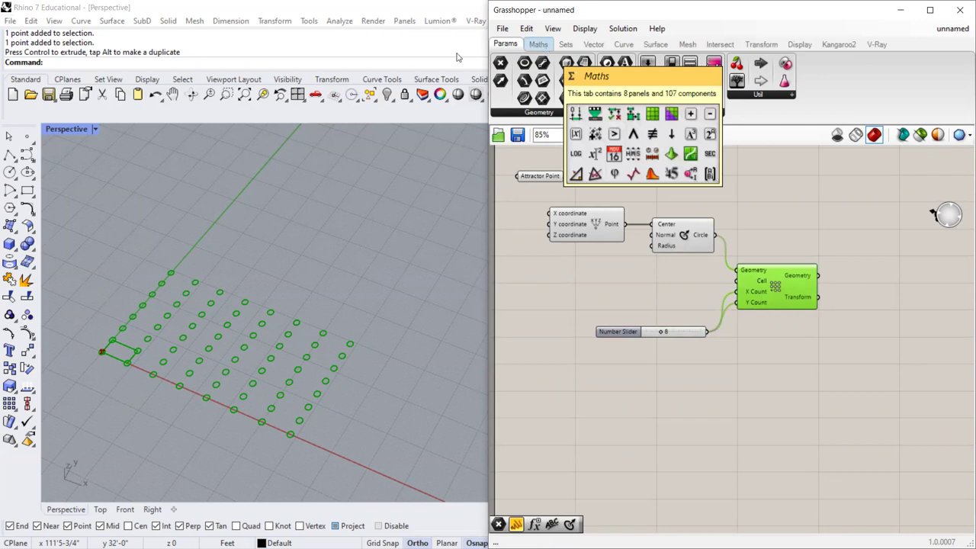
scroll(84, 343, up, 5)
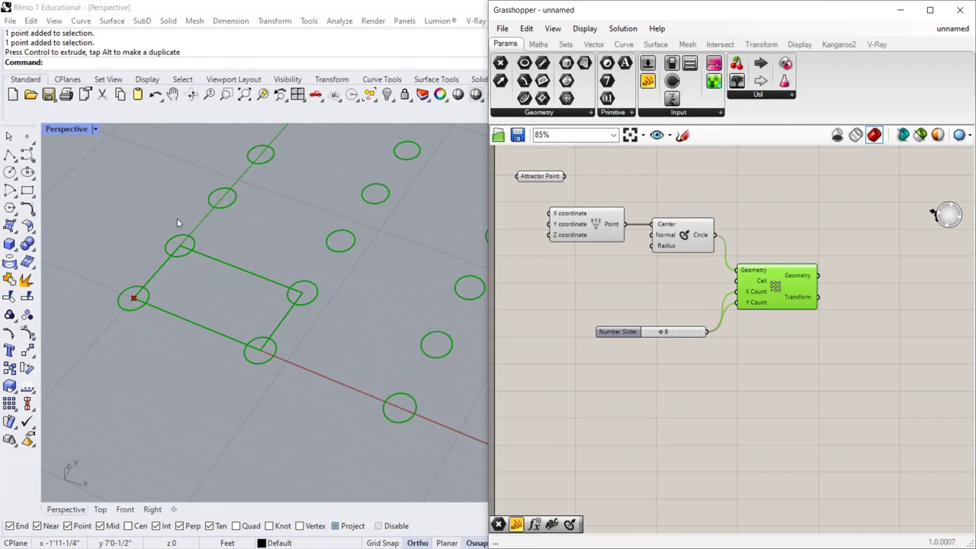
scroll(215, 261, down, 3)
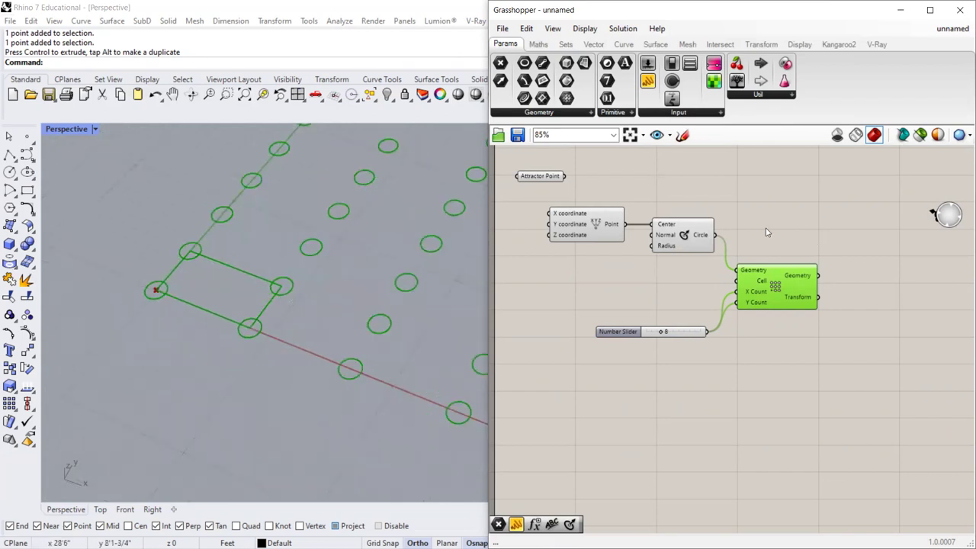
Add a Rectangle component and position it between the Circle component and the number slider, beside Rectangular Array.
click(767, 232)
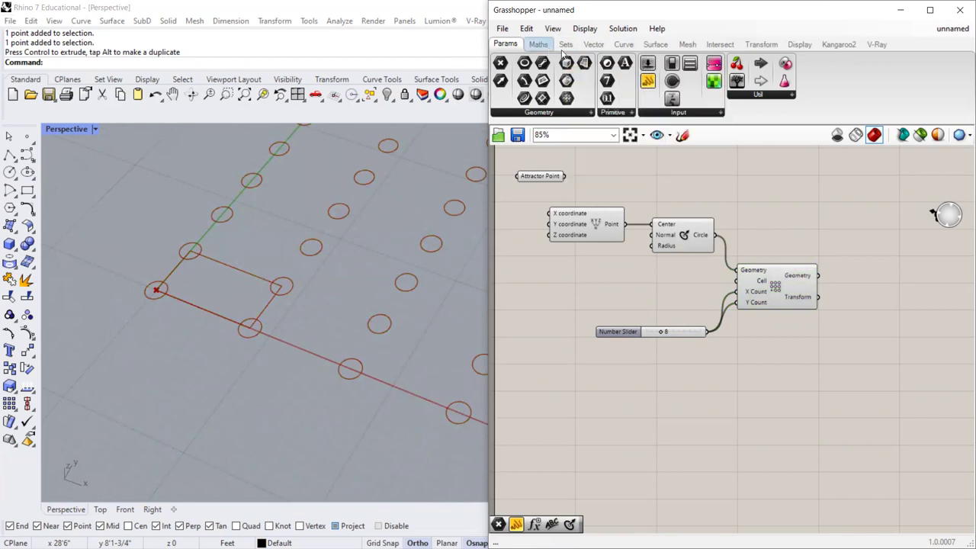
click(623, 45)
click(681, 94)
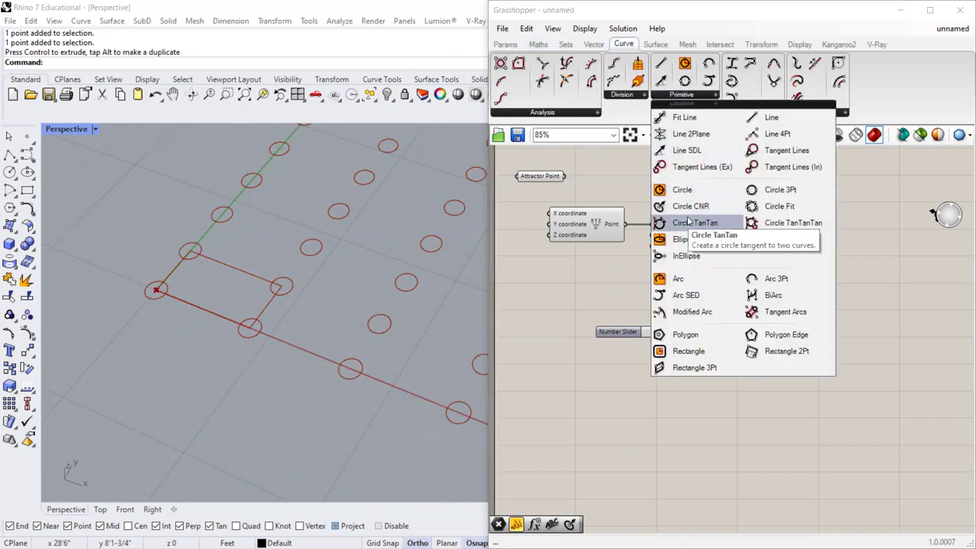
click(689, 350)
click(623, 293)
scroll(637, 307, up, 2)
drag(614, 275, 643, 307)
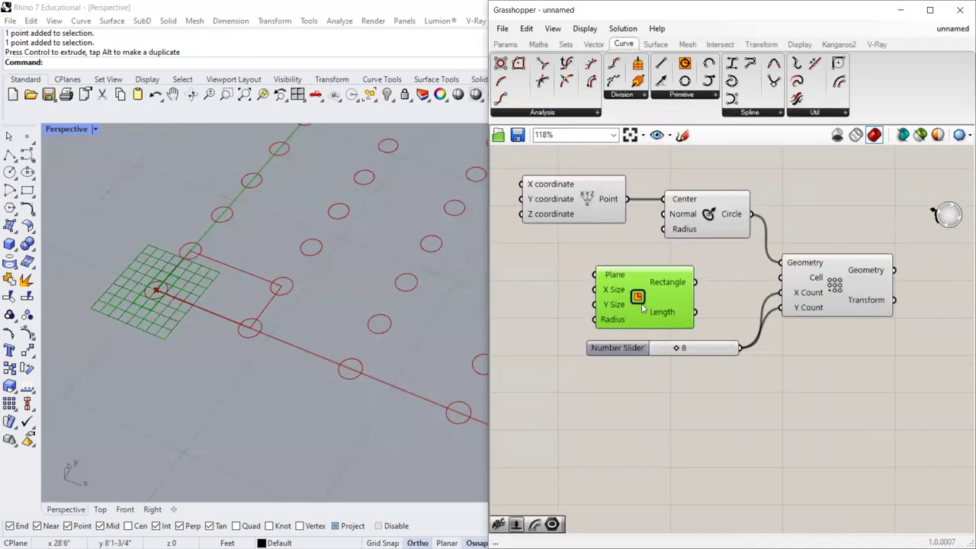
scroll(643, 307, up, 2)
scroll(667, 305, down, 2)
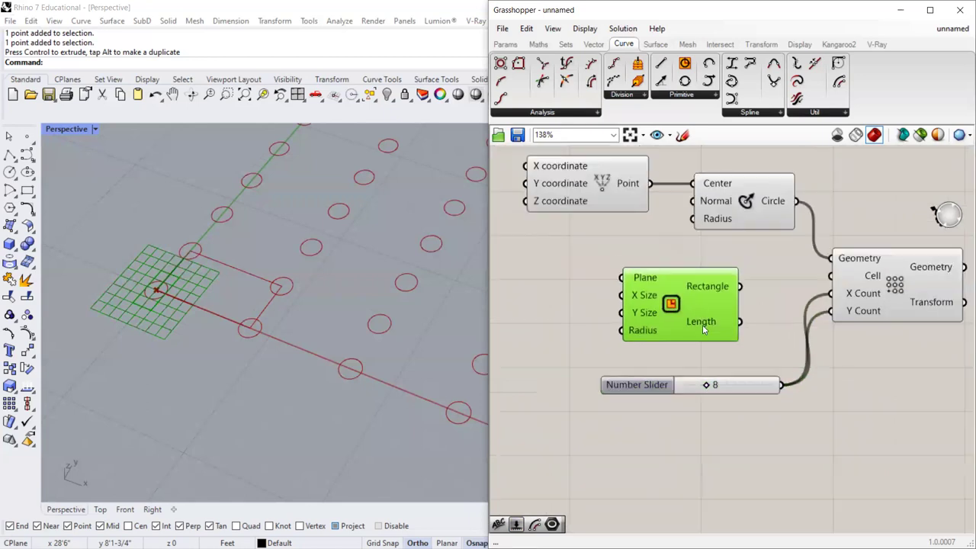
Duplicate the number slider and feed the copy into both the X Size and Y Size inputs of Rectangle.
click(643, 375)
alt+drag(642, 378, 500, 316)
drag(611, 317, 640, 298)
drag(581, 324, 585, 311)
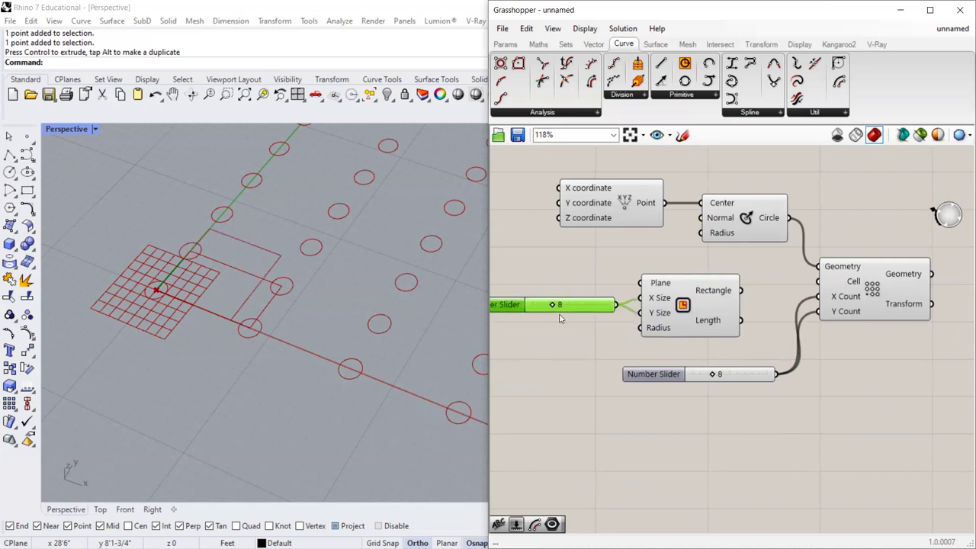
Connect the Rectangle output to the Cell input of Rectangular Array and check the circle grid in Rhino.
click(696, 312)
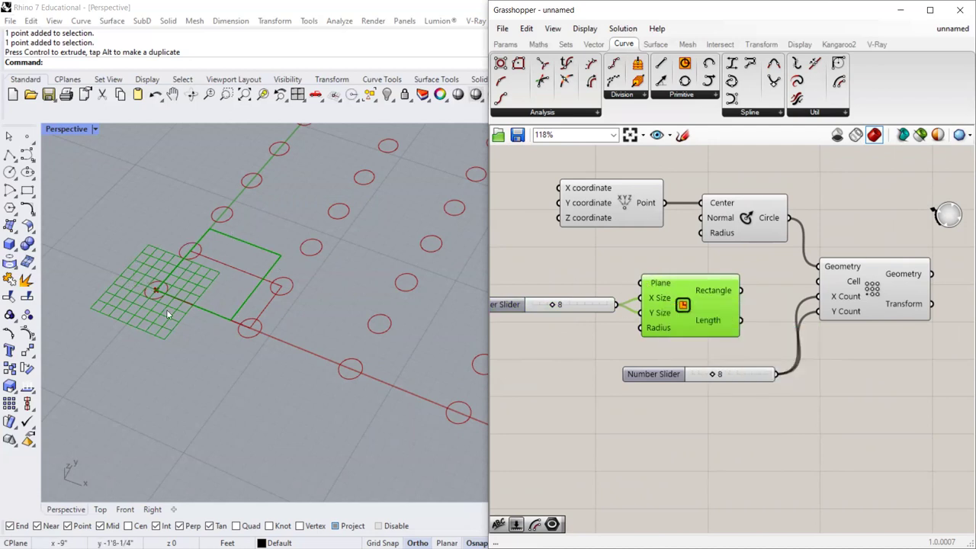
drag(740, 289, 827, 286)
scroll(274, 337, down, 5)
scroll(389, 319, up, 3)
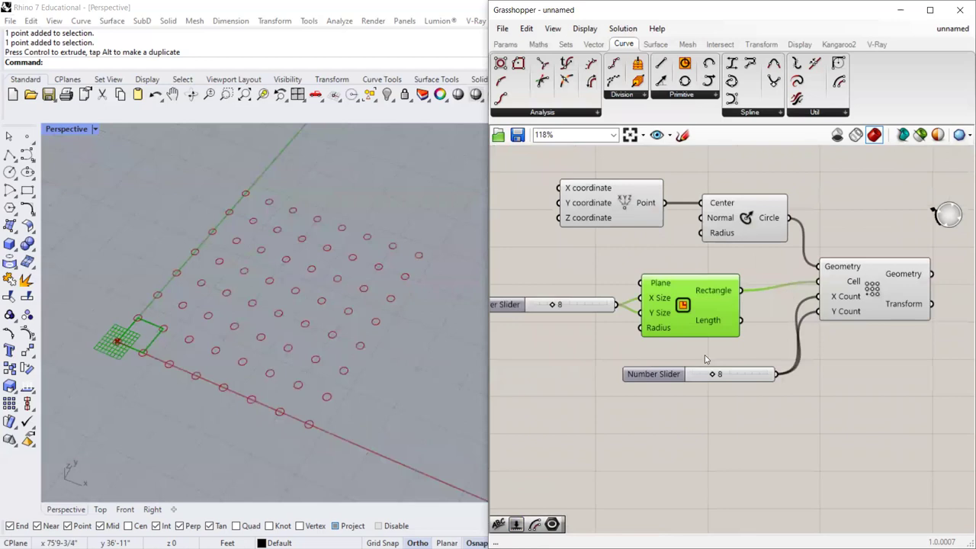
Set the count slider to 7 and the rectangle size slider to 9, and turn off the Rectangle component's preview.
mouse_move(716, 375)
mouse_down()
mouse_move(730, 373)
mouse_move(710, 373)
mouse_up()
drag(552, 306, 521, 306)
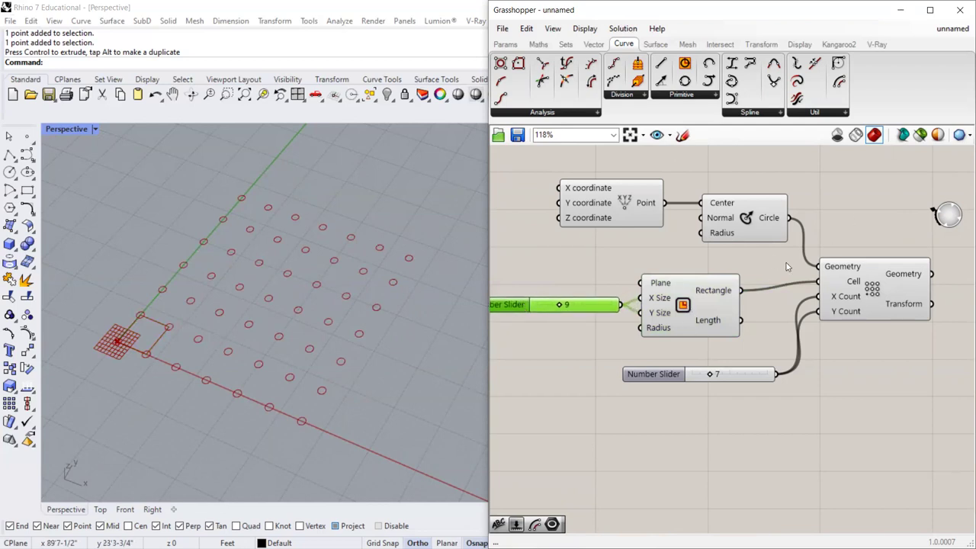
right_click(687, 307)
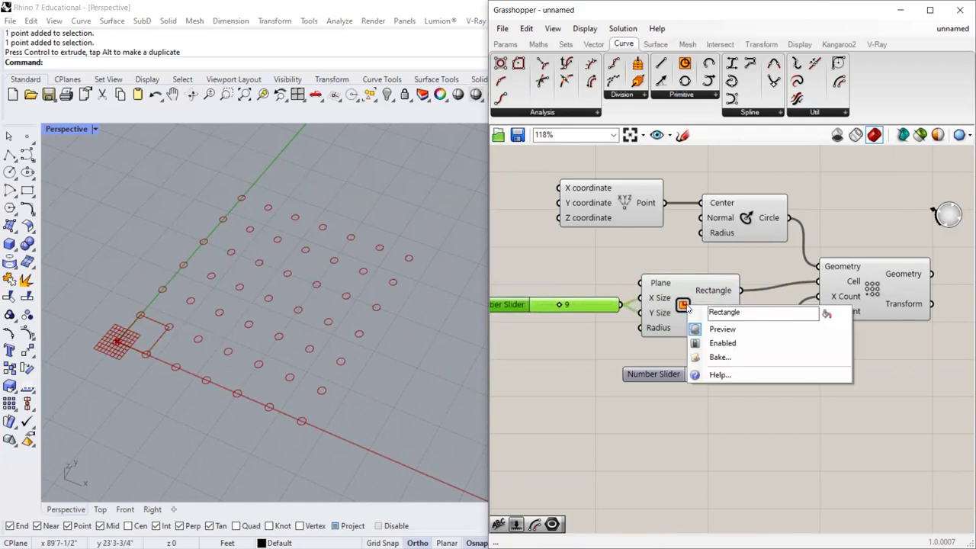
click(714, 329)
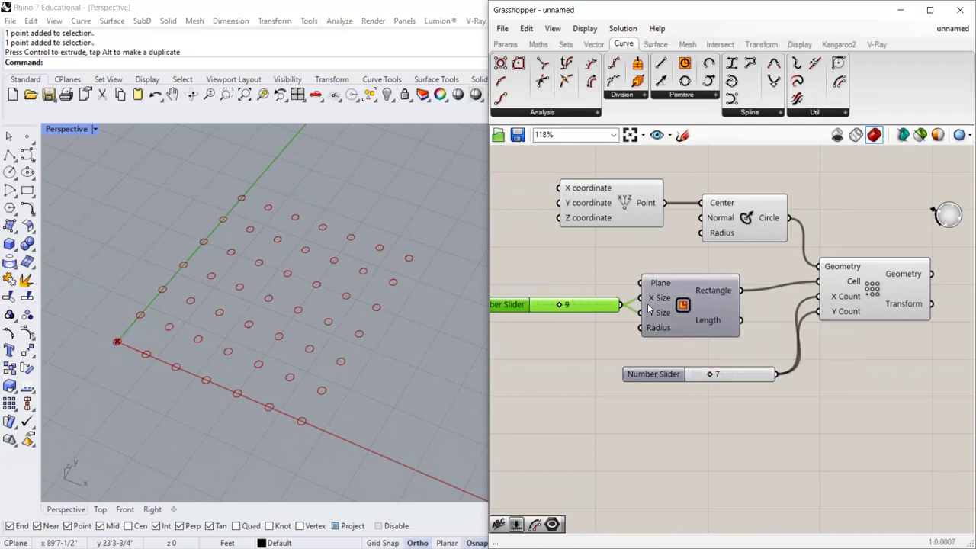
scroll(647, 308, down, 3)
Highlight the array in Rhino and move the attractor point along the X axis closer to the circle grid.
click(799, 295)
right_drag(287, 227, 206, 271)
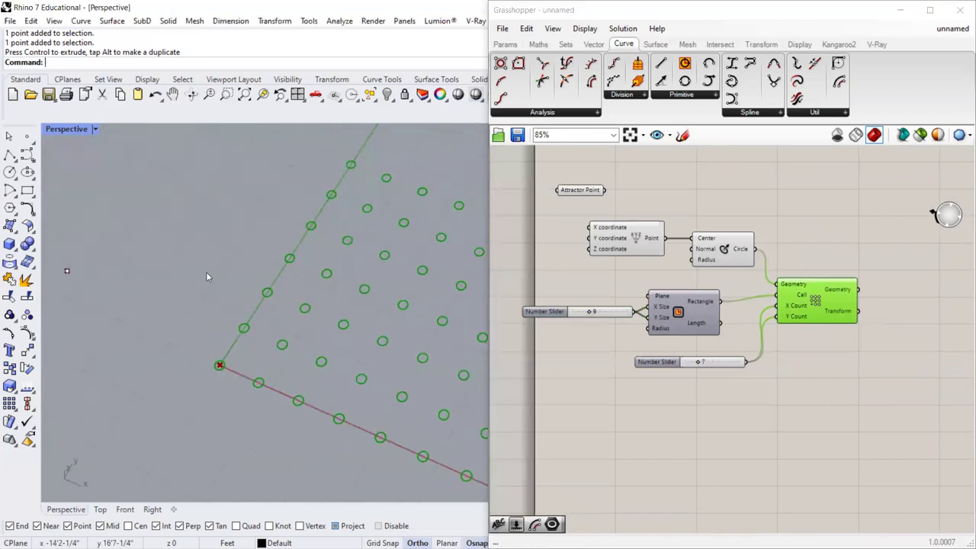
scroll(206, 276, down, 5)
click(136, 272)
drag(181, 295, 204, 306)
scroll(292, 294, up, 5)
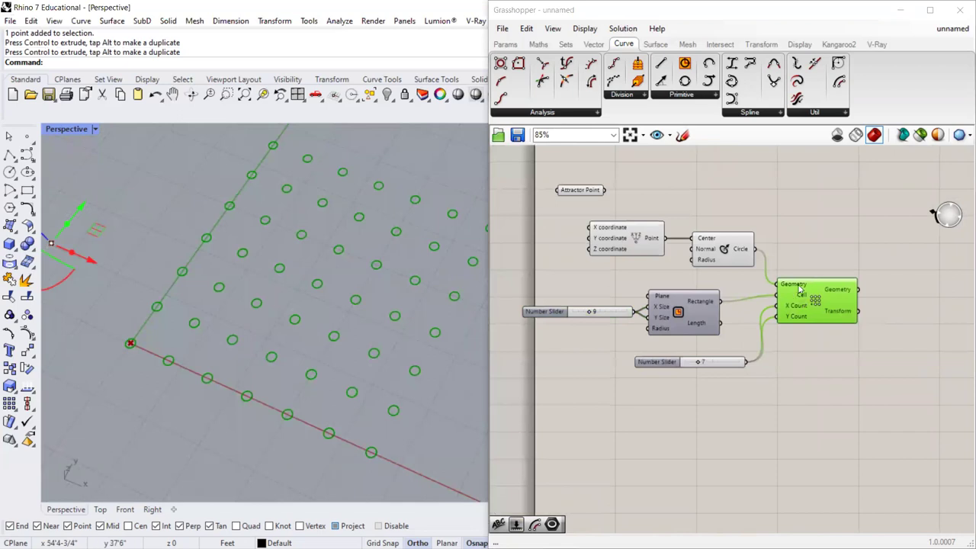
Examine the Rectangular Array and Circle components and compare them with the original circle and its copies in Rhino.
scroll(816, 302, up, 3)
mouse_move(852, 286)
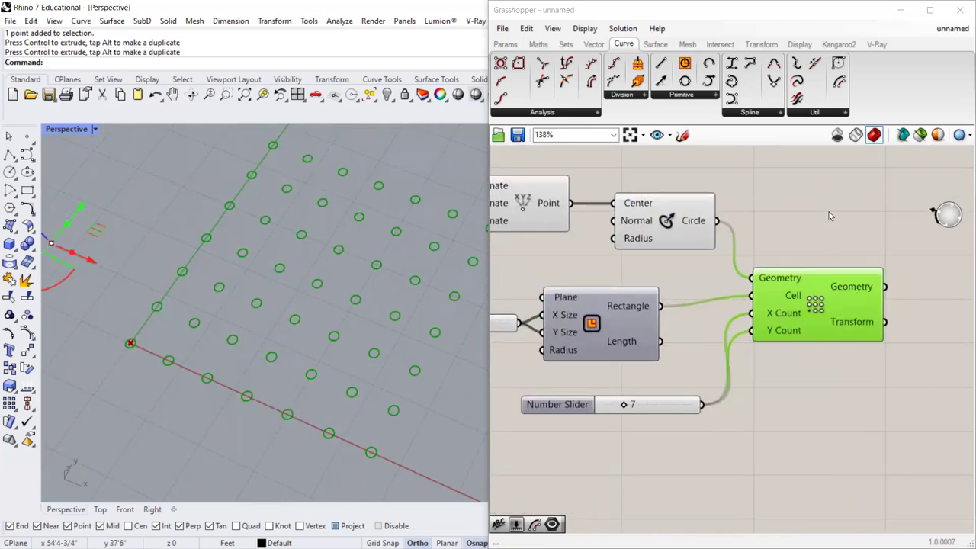
scroll(803, 252, down, 3)
scroll(802, 253, up, 3)
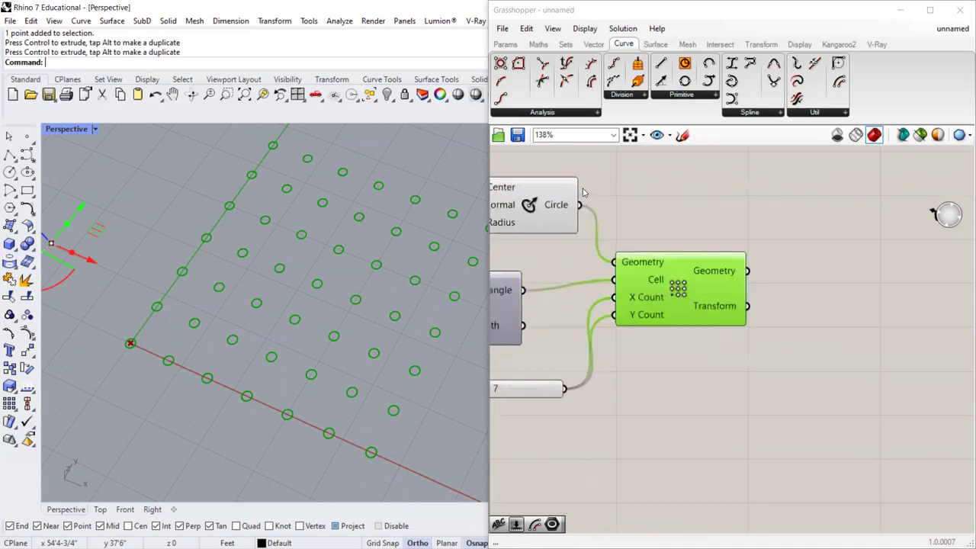
drag(533, 214, 544, 218)
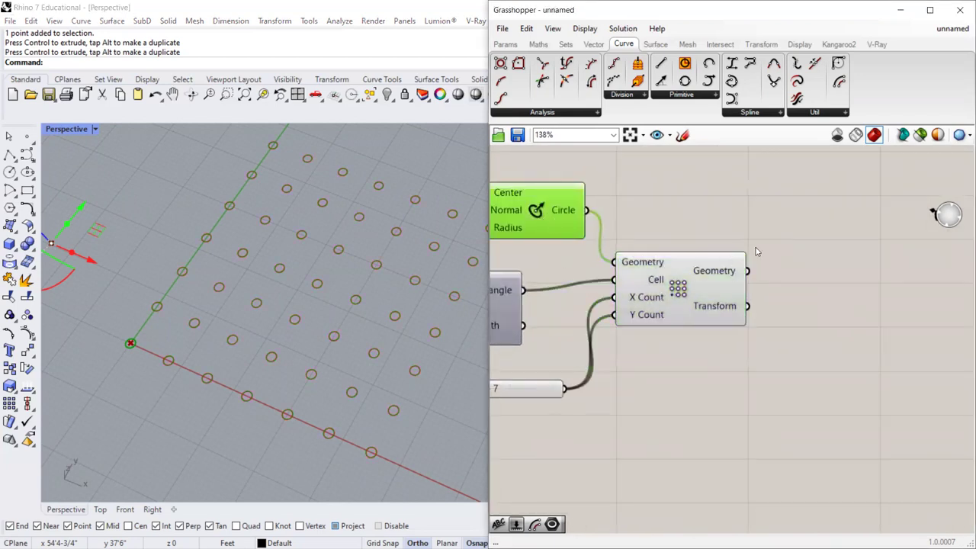
scroll(757, 251, down, 2)
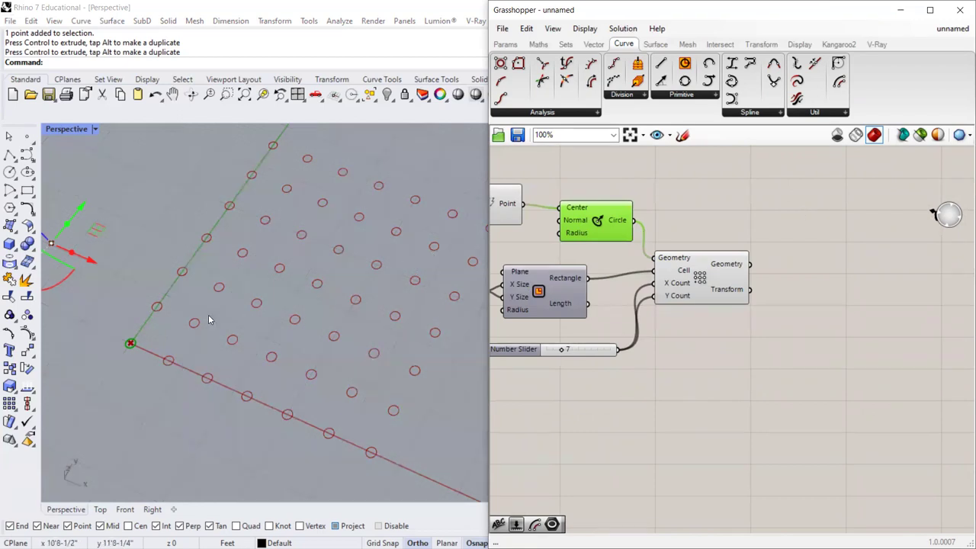
scroll(779, 261, down, 2)
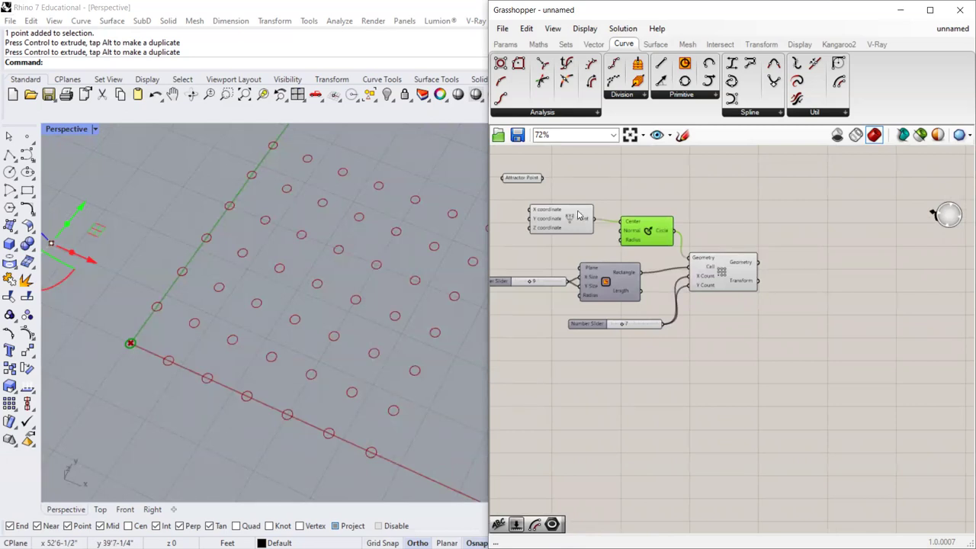
Shift all circle, rectangle, slider and array components together, farther away from the Attractor Point parameter on the canvas.
click(574, 220)
scroll(642, 171, up, 1)
click(586, 181)
drag(858, 223, 588, 361)
drag(640, 233, 699, 239)
click(691, 170)
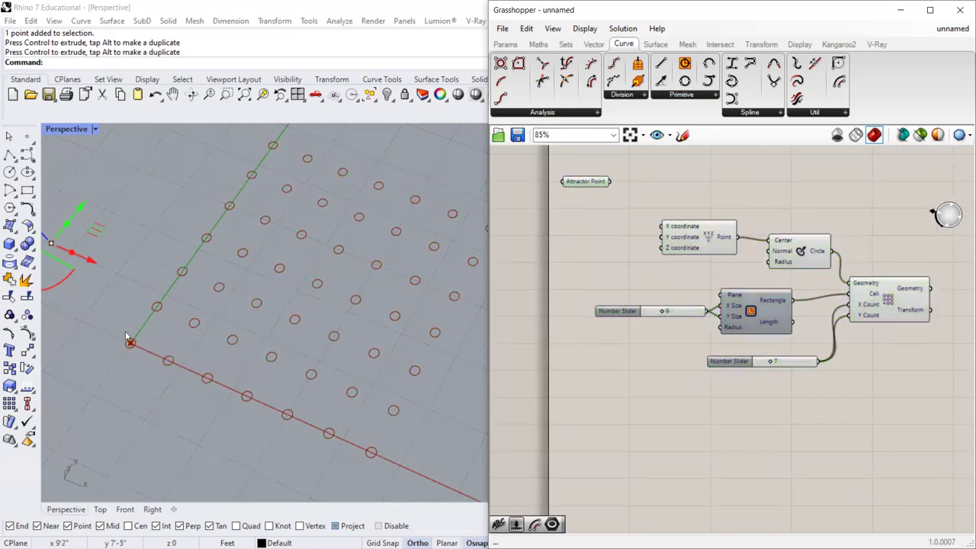
Examine the circle grid in Rhino with the Rectangular Array component highlighted.
scroll(140, 345, up, 2)
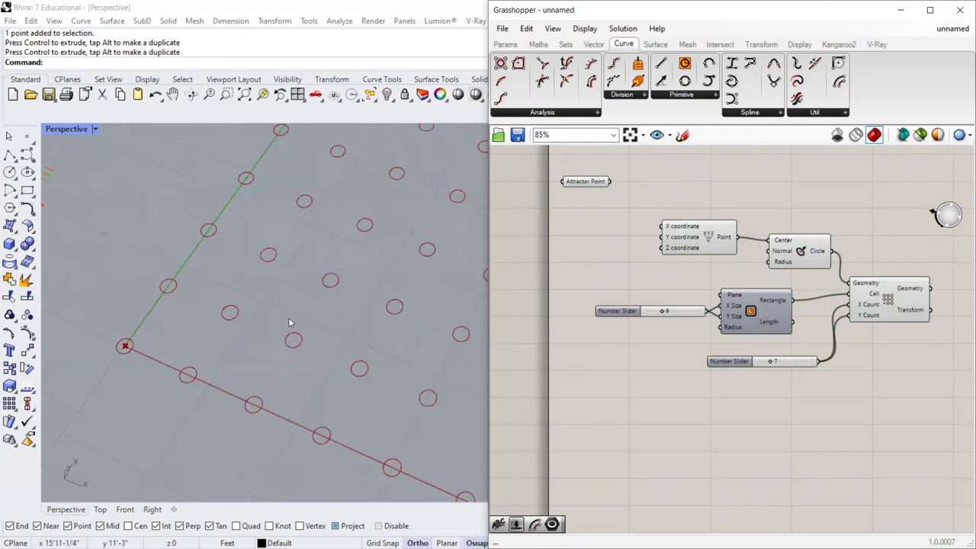
scroll(174, 374, down, 2)
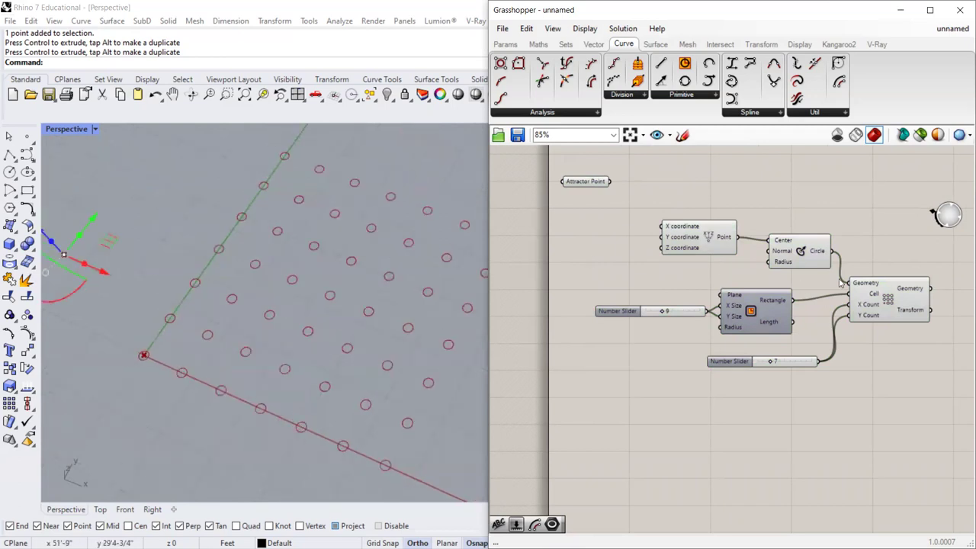
click(888, 297)
scroll(173, 275, down, 1)
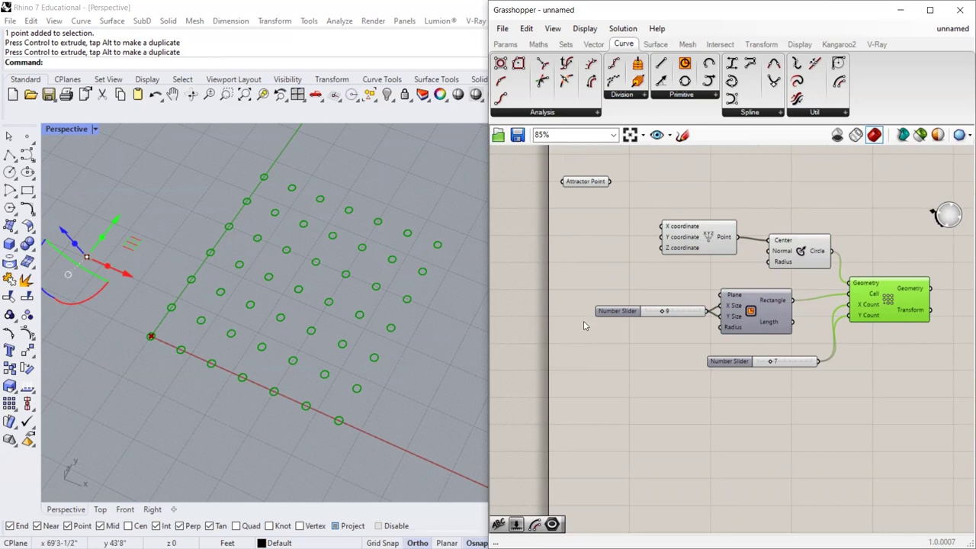
Move the Construct Point and Circle components together slightly away from the Rectangle to clear space near the Radius input.
drag(780, 202, 654, 263)
drag(780, 267, 761, 251)
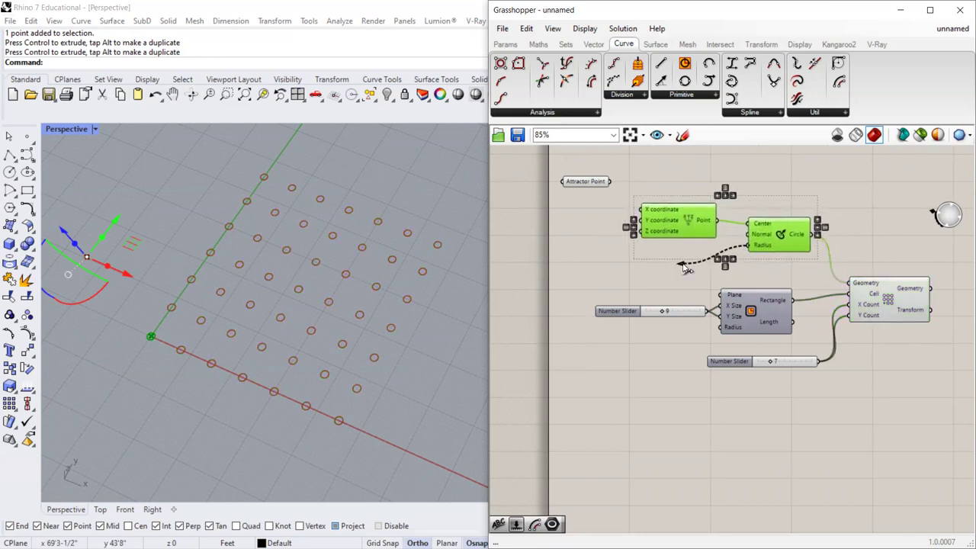
click(630, 334)
mouse_move(624, 319)
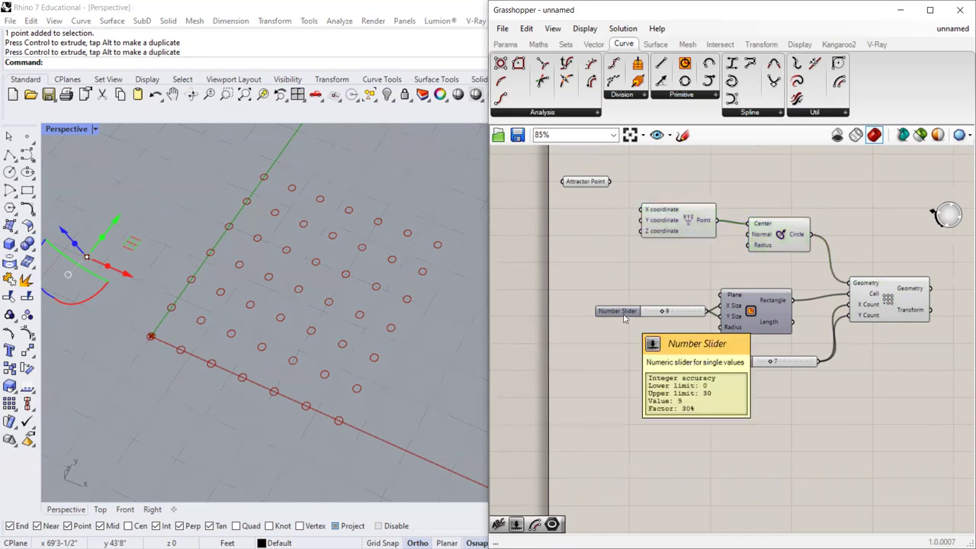
Add a new Number Slider below Construct Point and connect it to the Circle's Radius input.
double_click(578, 269)
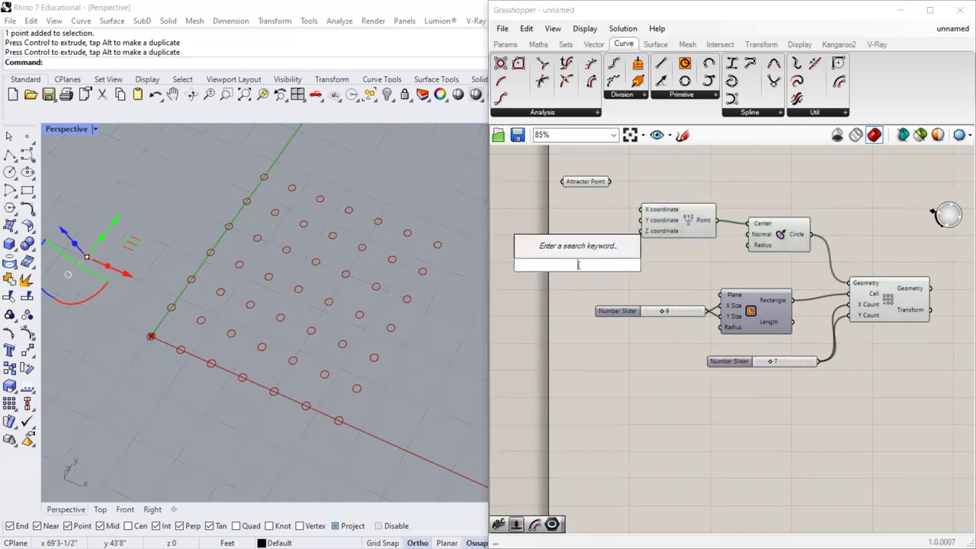
text(number)
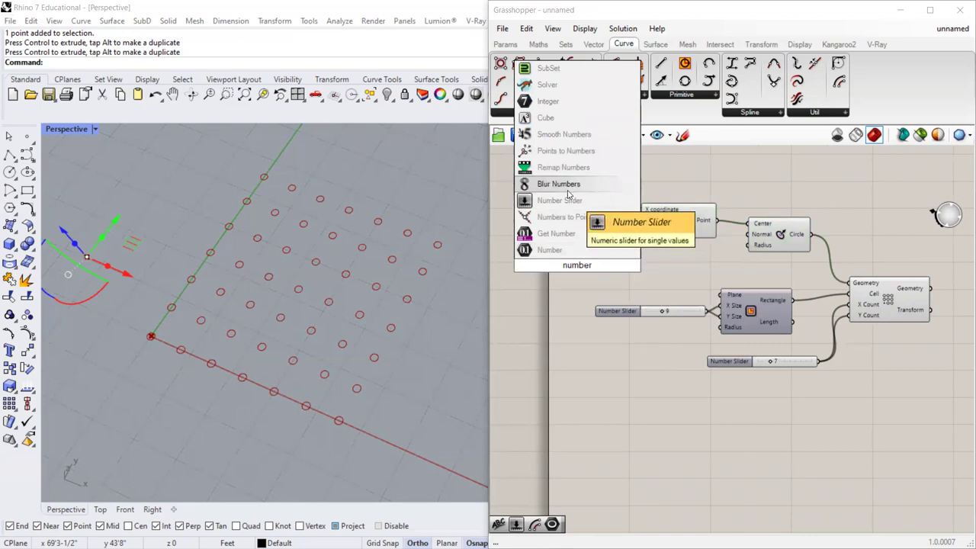
click(550, 200)
drag(560, 268, 628, 267)
scroll(609, 266, up, 1)
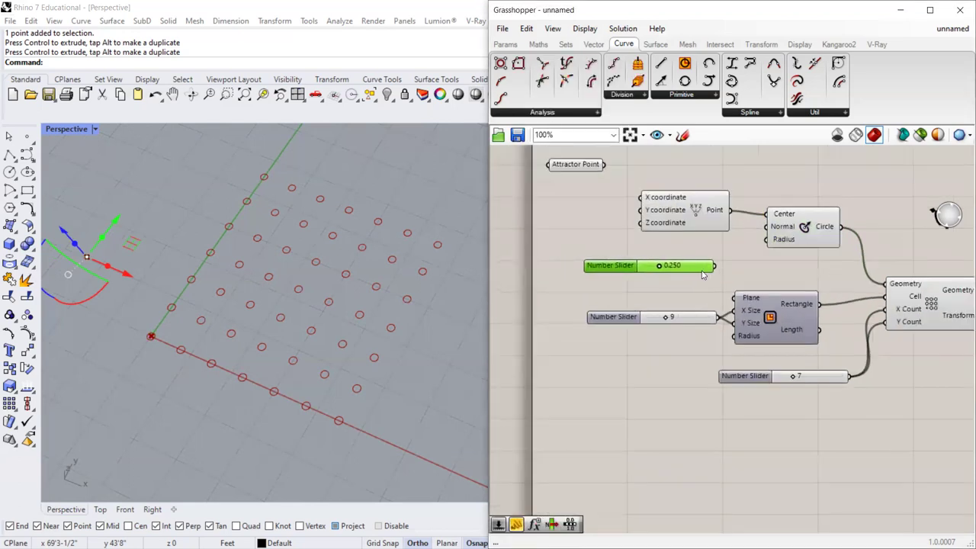
drag(716, 265, 767, 244)
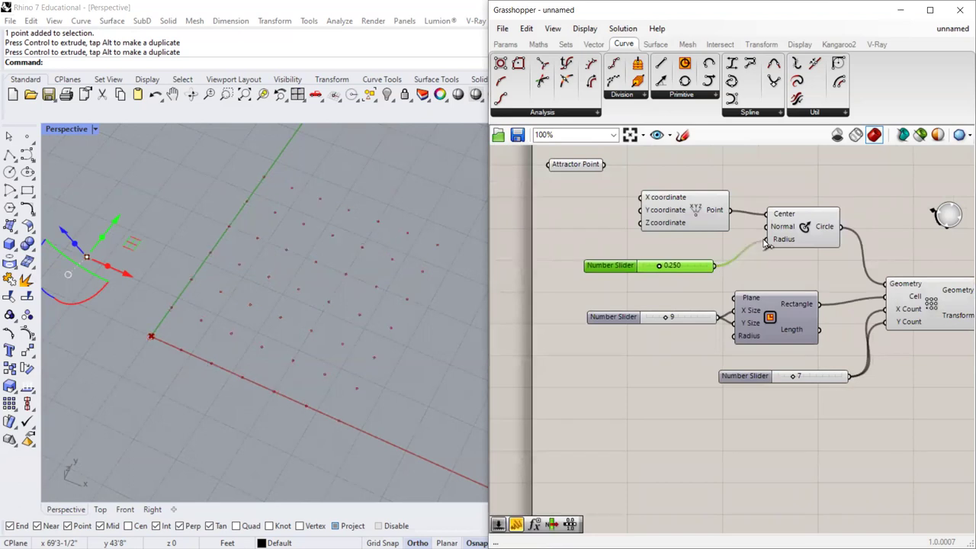
Set the radius slider to 0.840 and change its maximum to 3.
drag(660, 268, 686, 266)
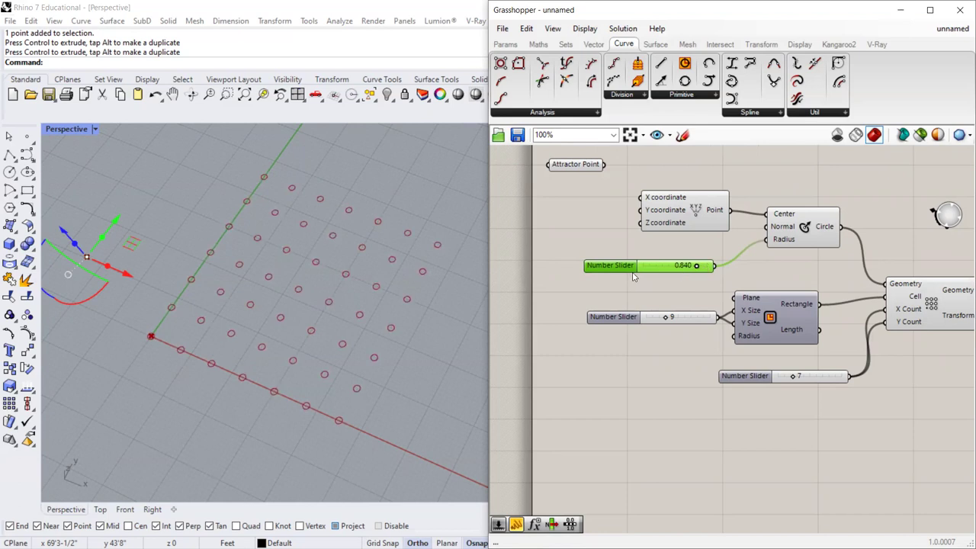
double_click(652, 276)
key(Escape)
double_click(601, 265)
double_click(644, 299)
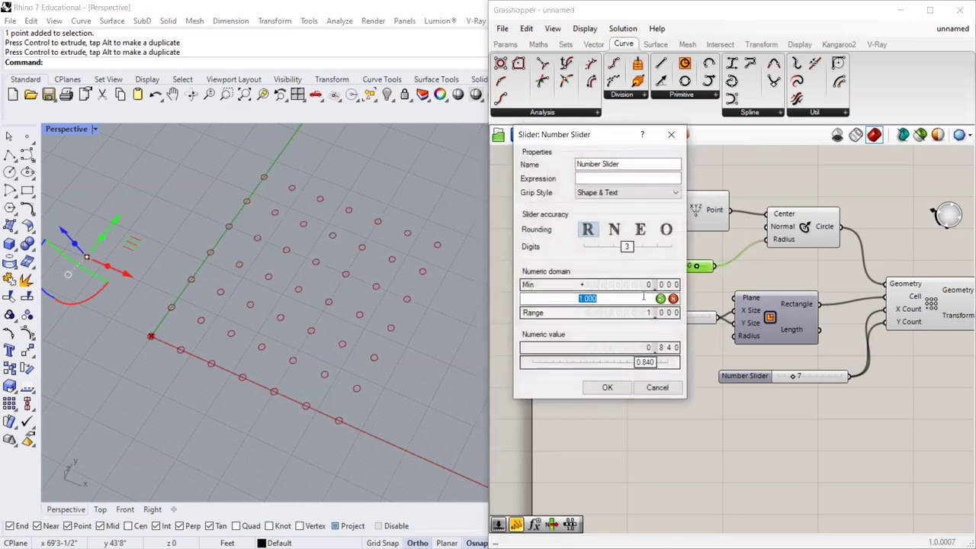
text(3)
key(Return)
click(607, 387)
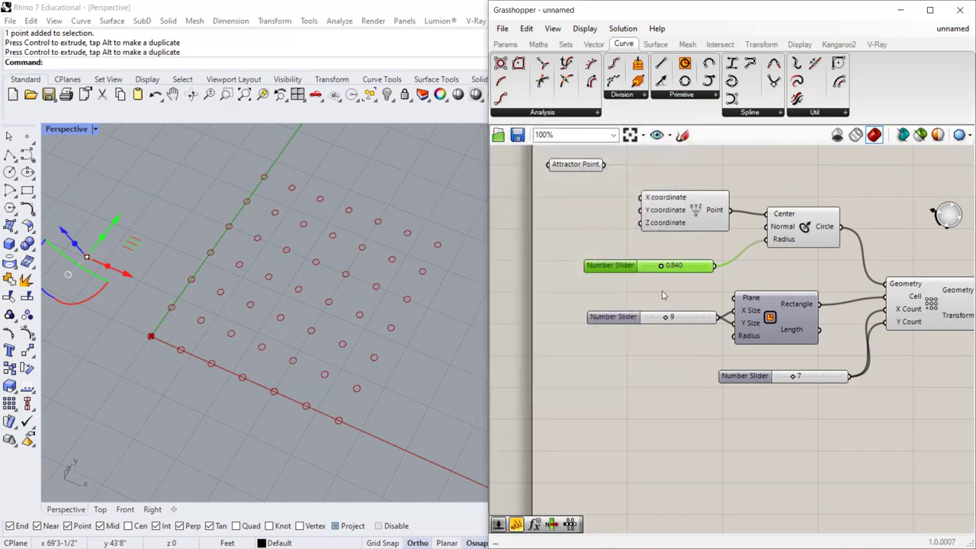
Set the radius slider to 2.040, the rectangle size slider to 11 and the count slider to 8.
drag(662, 271, 674, 317)
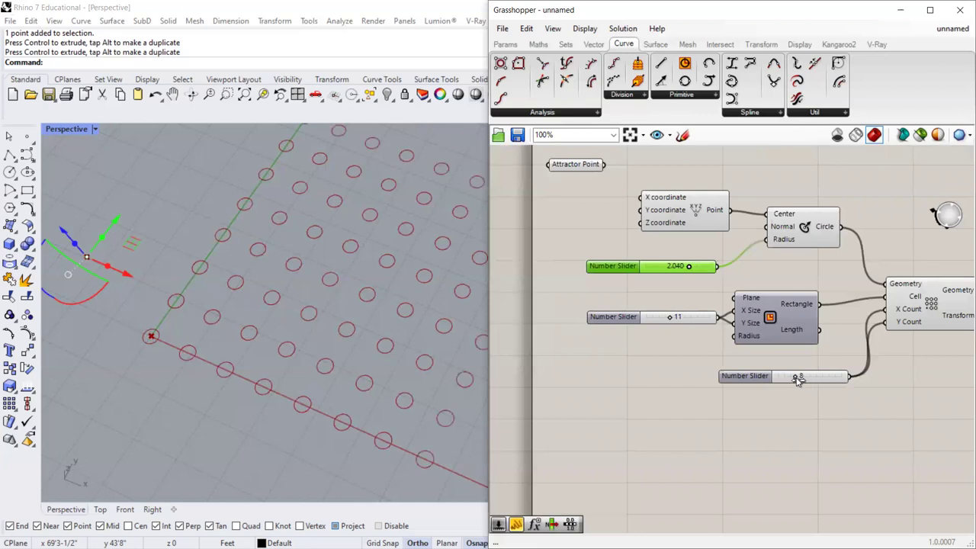
drag(794, 379, 798, 379)
scroll(285, 375, down, 3)
scroll(311, 357, up, 2)
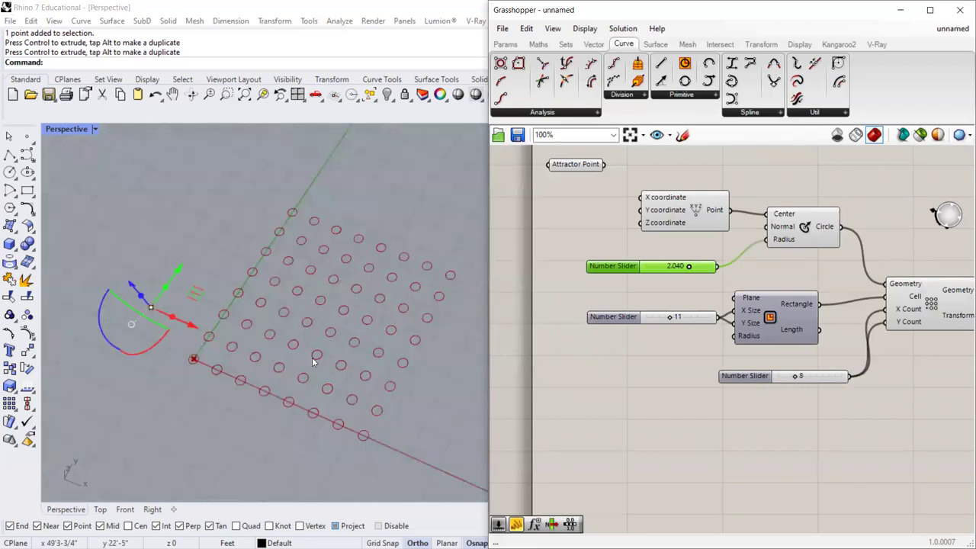
Move the radius slider and the Construct Point component slightly higher on the canvas.
right_click(233, 369)
drag(612, 268, 616, 255)
drag(696, 205, 697, 197)
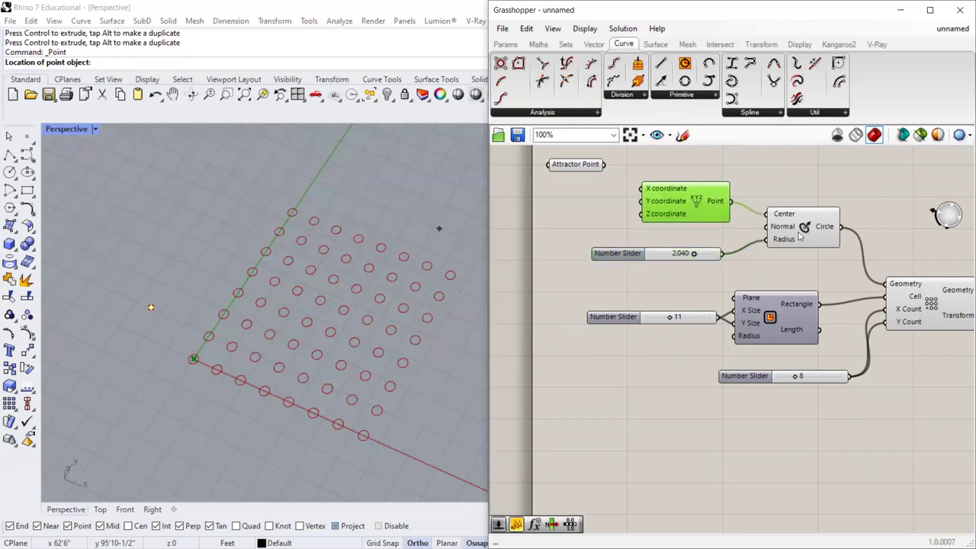
Place a point on the existing attractor point in Rhino and select the point at that location.
click(151, 307)
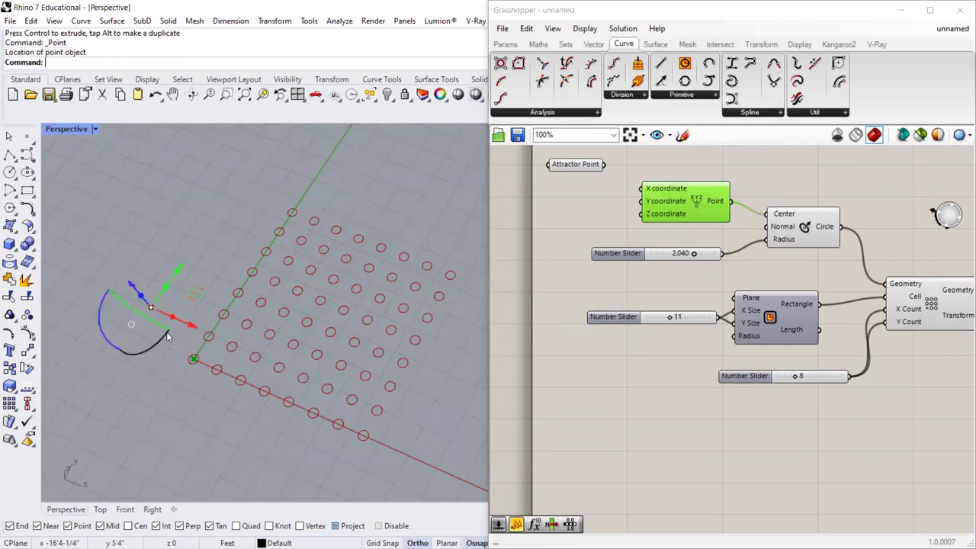
click(151, 307)
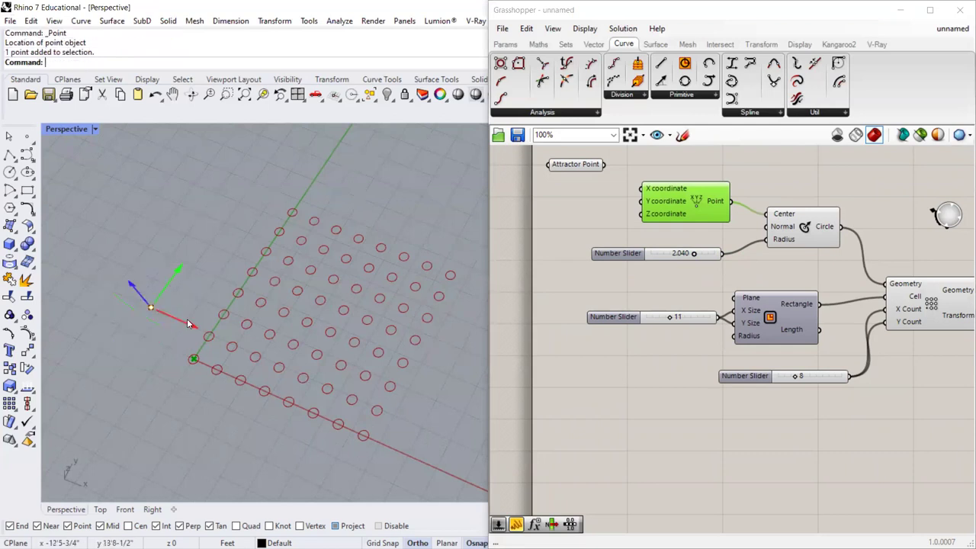
Move the selected point along the circle array's Y-axis edge and close to its first row of circles.
drag(224, 304, 267, 242)
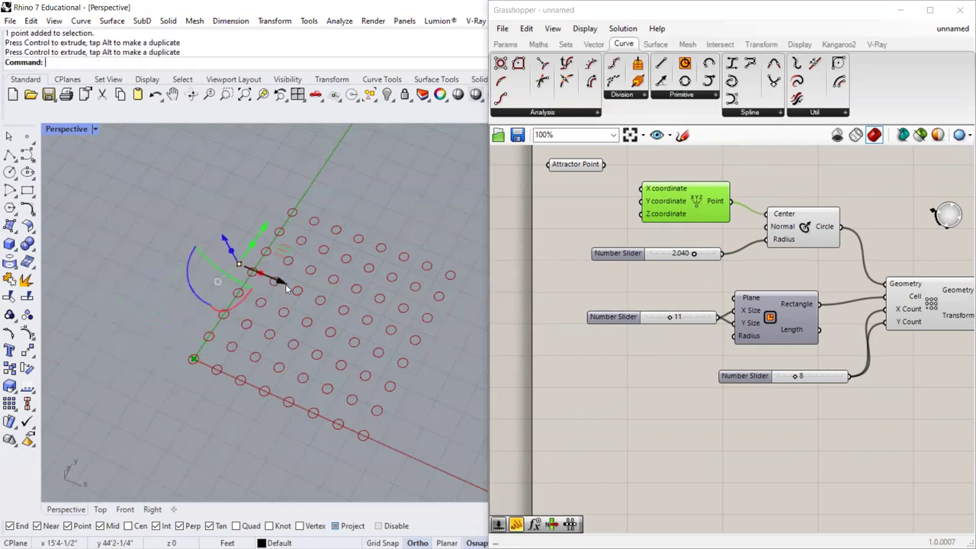
drag(283, 285, 239, 286)
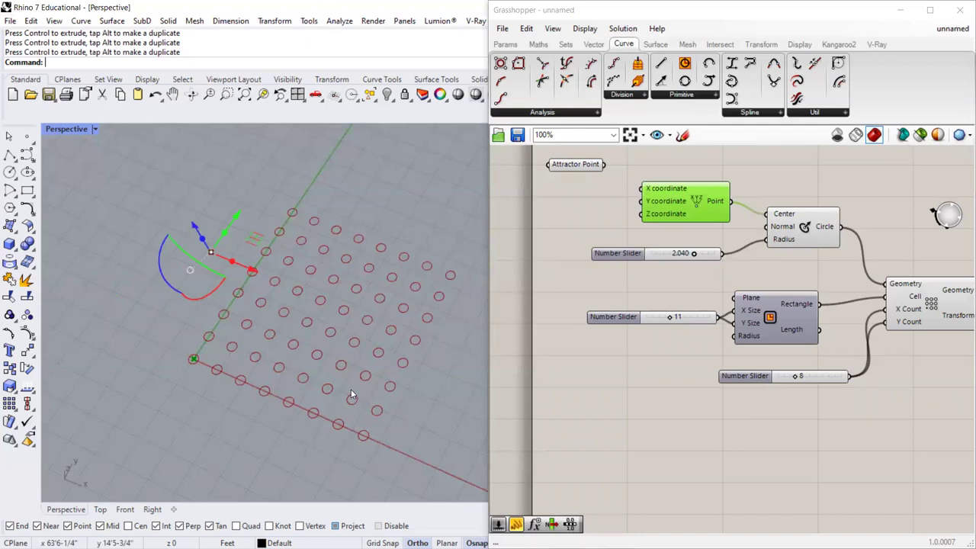
scroll(278, 369, down, 5)
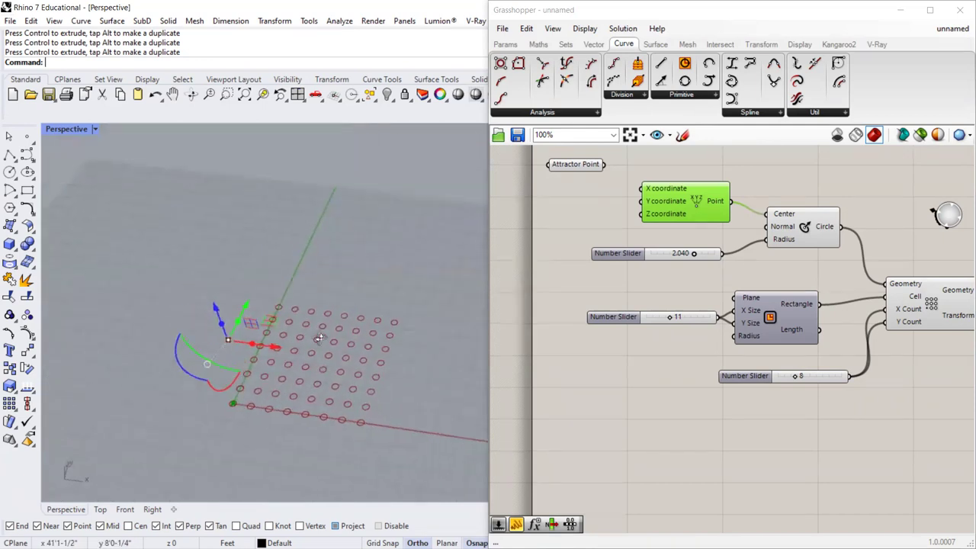
scroll(350, 335, up, 3)
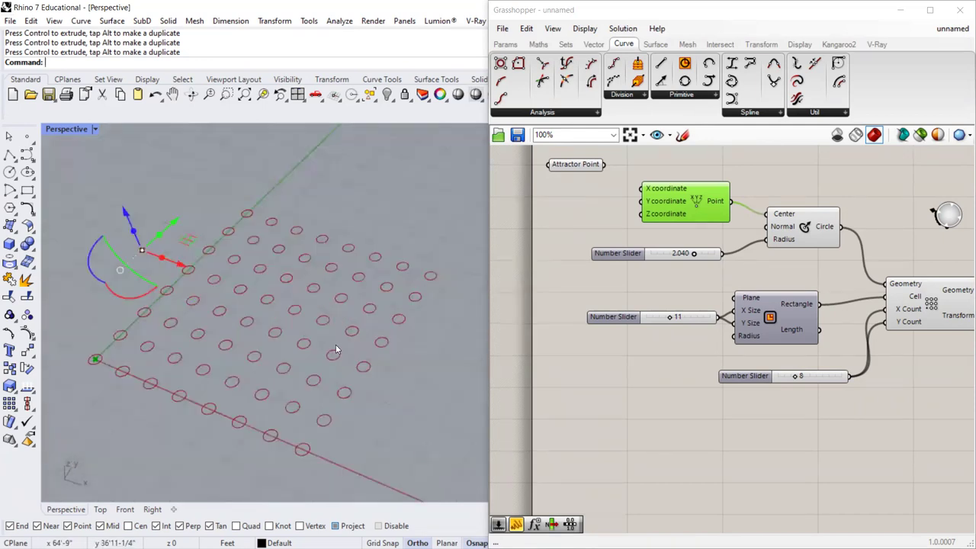
right_drag(365, 329, 355, 337)
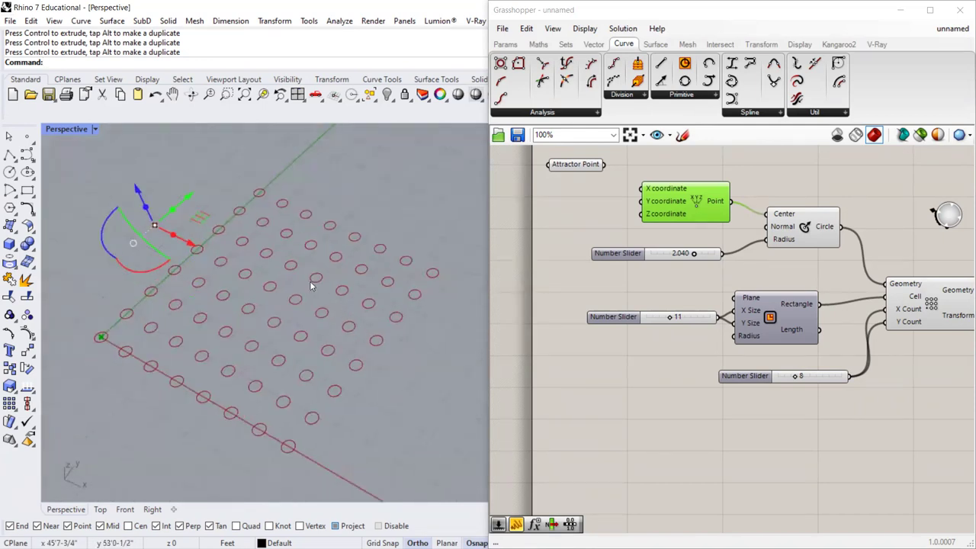
scroll(310, 286, up, 2)
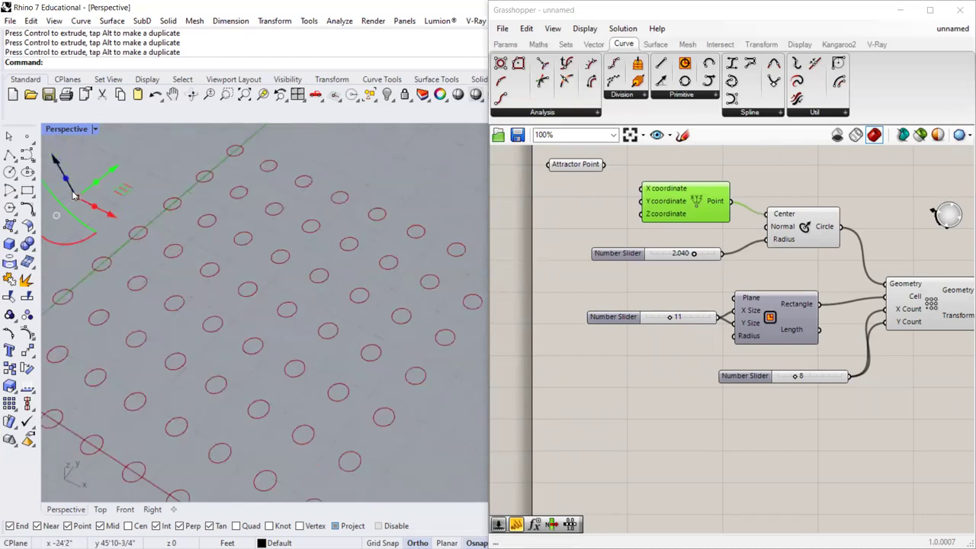
drag(109, 211, 159, 237)
scroll(309, 256, down, 5)
scroll(319, 276, up, 3)
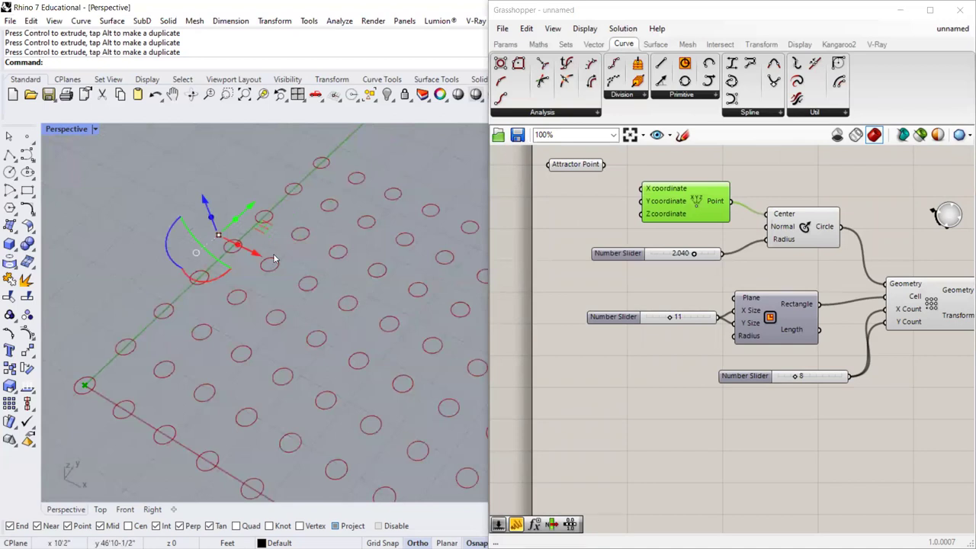
Examine the point's position relative to the nearest and farthest circles of the array.
scroll(215, 240, up, 5)
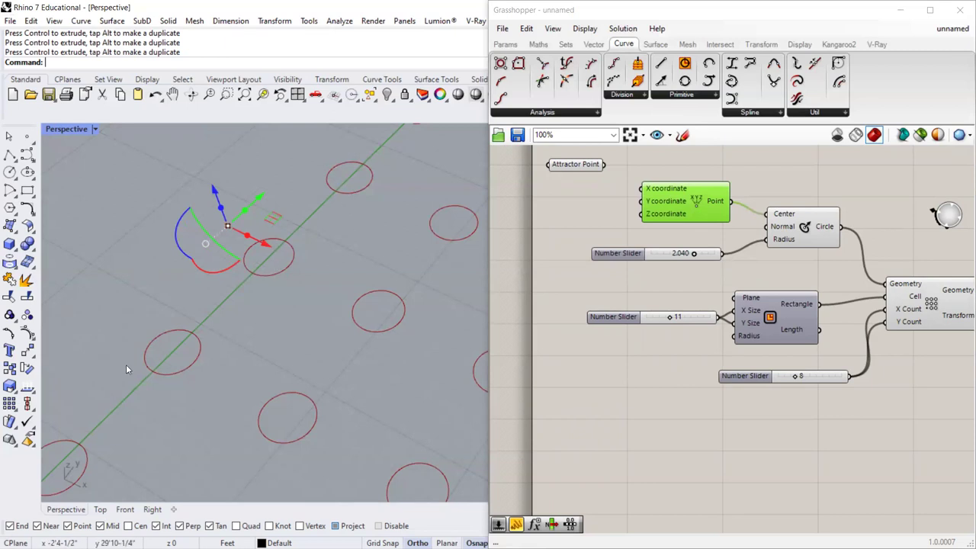
scroll(345, 174, down, 3)
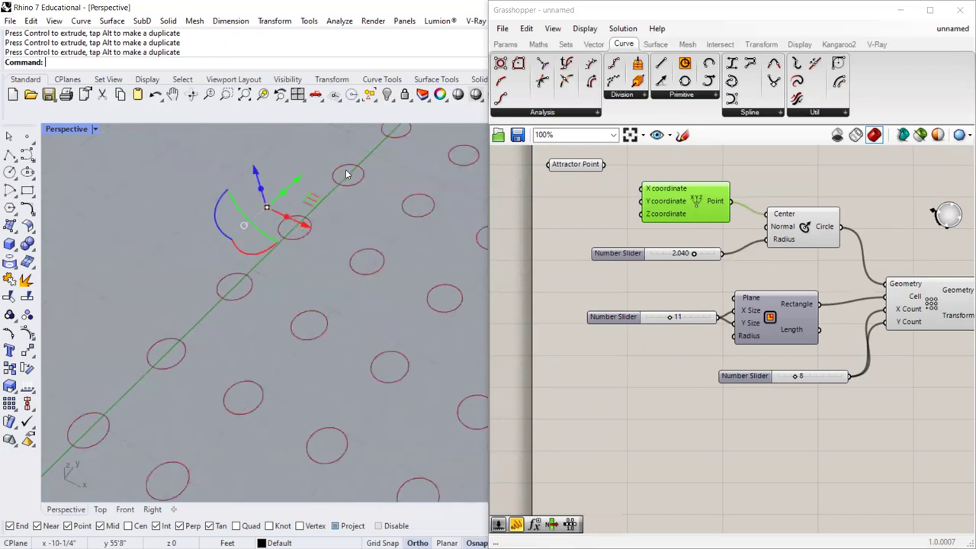
scroll(347, 174, down, 3)
scroll(147, 334, down, 3)
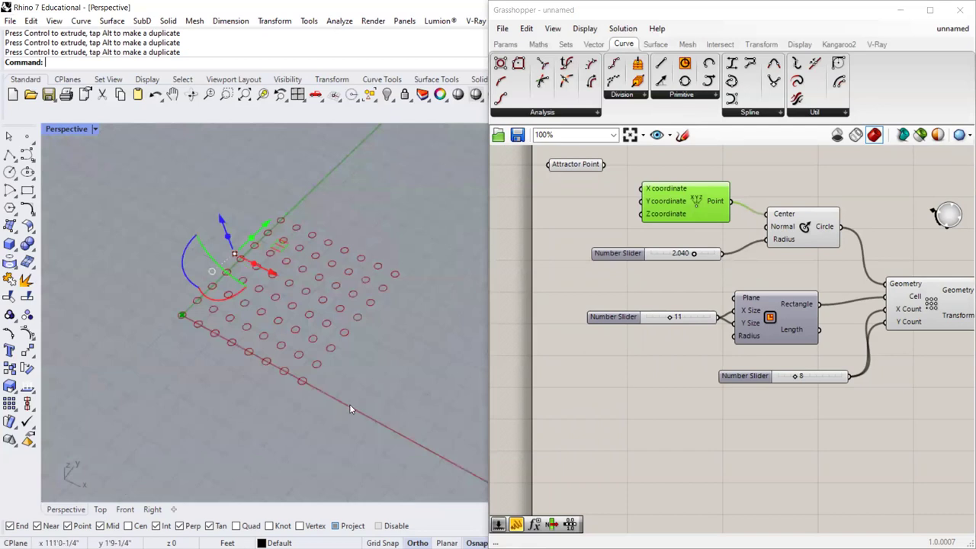
scroll(349, 404, up, 3)
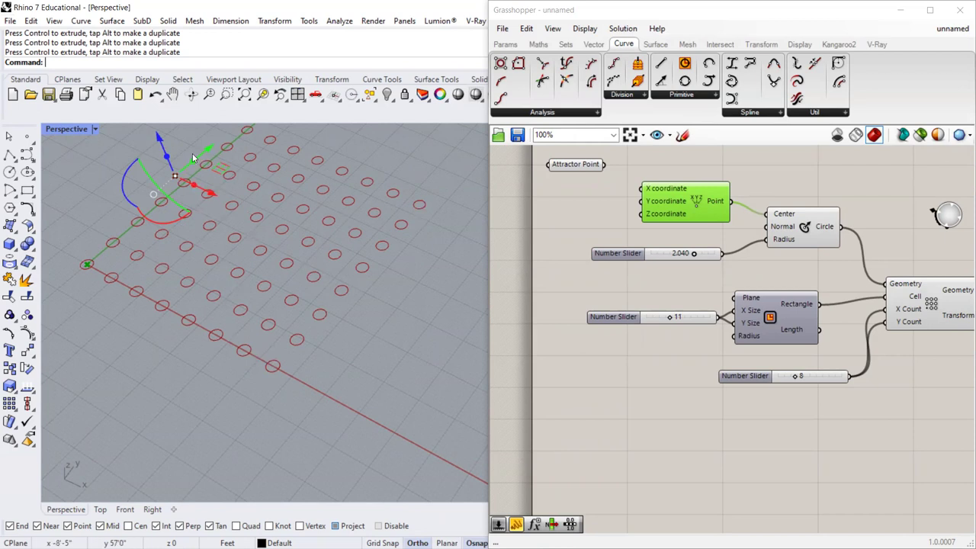
scroll(163, 176, up, 2)
scroll(222, 292, down, 5)
scroll(289, 305, up, 3)
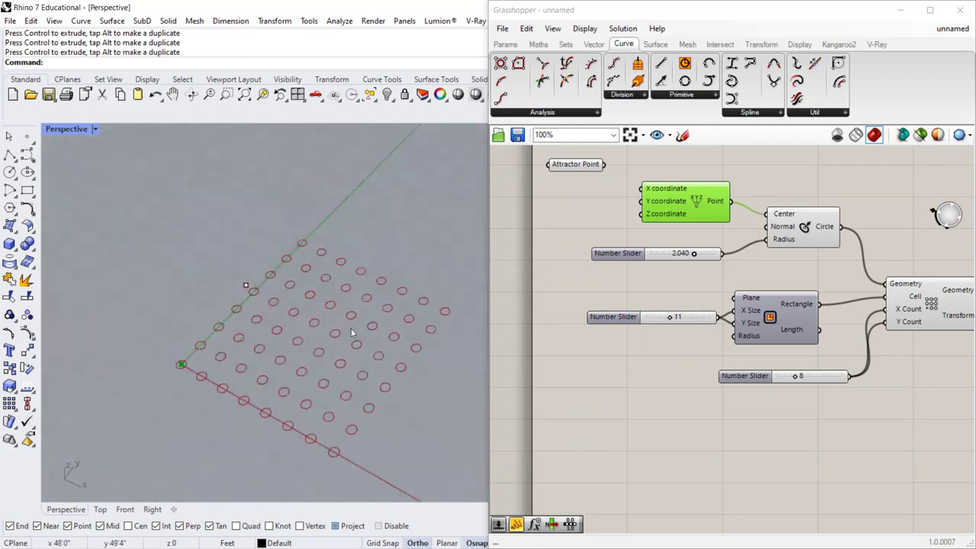
scroll(398, 380, down, 1)
scroll(427, 441, up, 1)
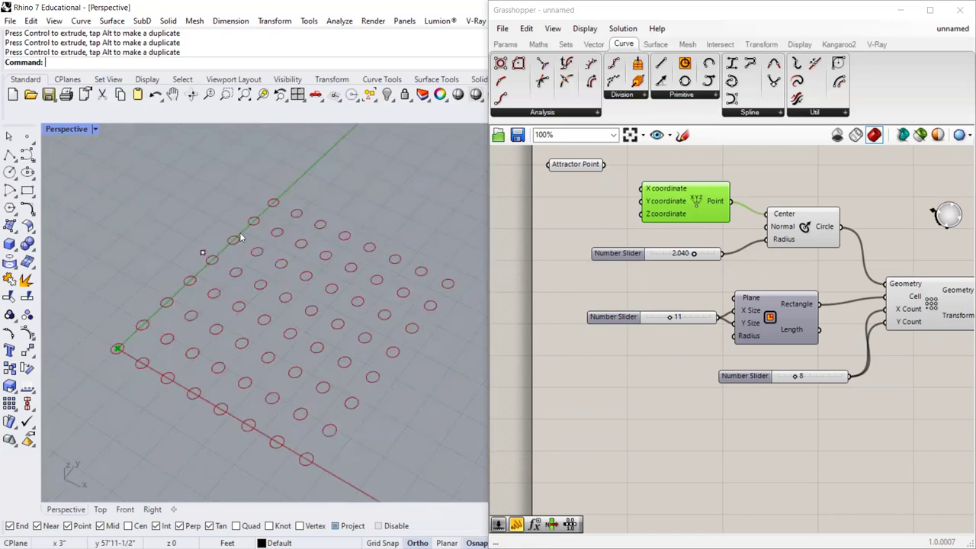
Select and deselect the point while comparing its distance to the surrounding circles.
click(192, 264)
click(233, 189)
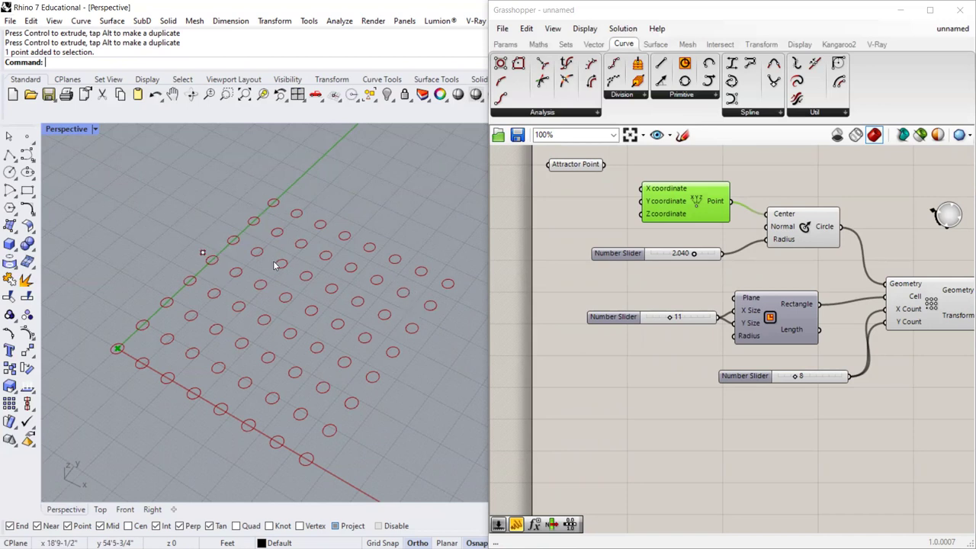
scroll(272, 261, down, 1)
scroll(267, 267, up, 1)
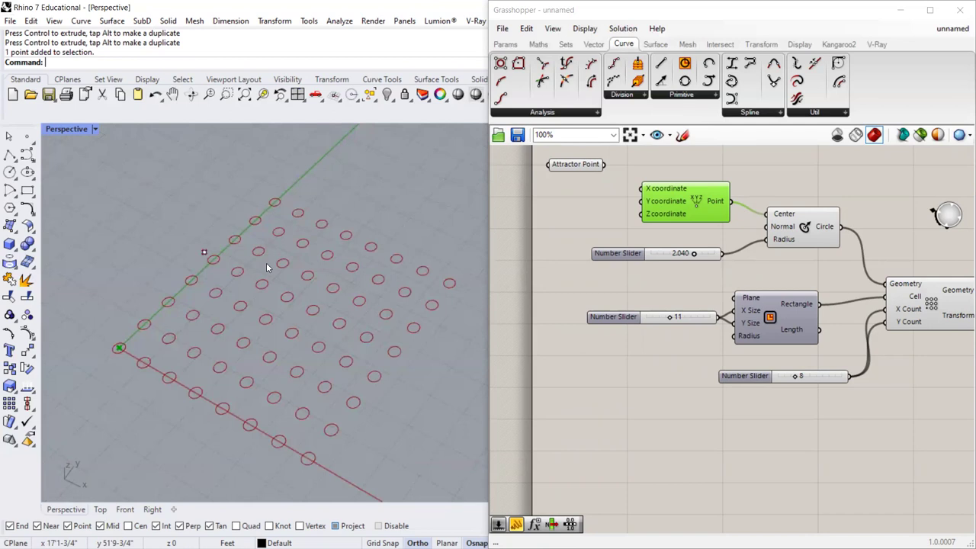
drag(219, 255, 213, 190)
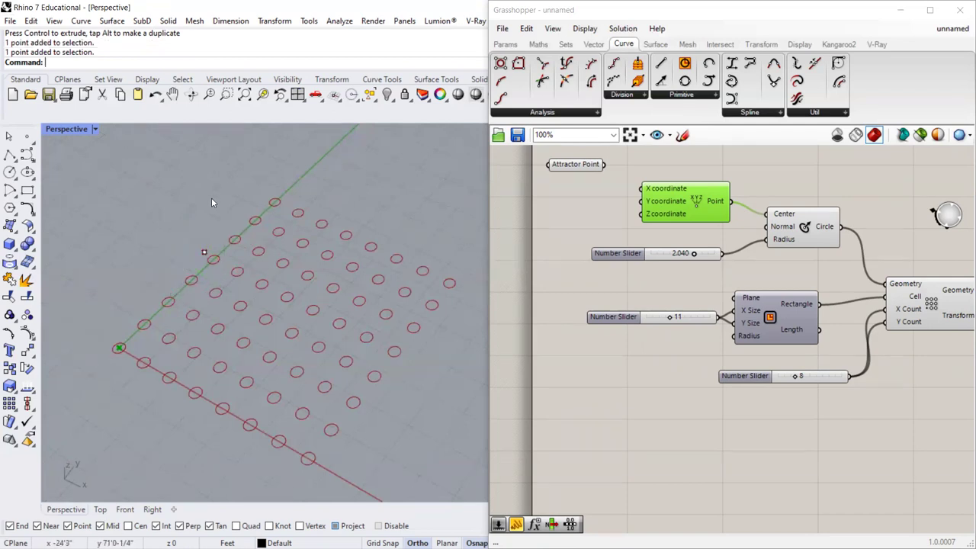
drag(163, 219, 196, 258)
scroll(178, 239, down, 1)
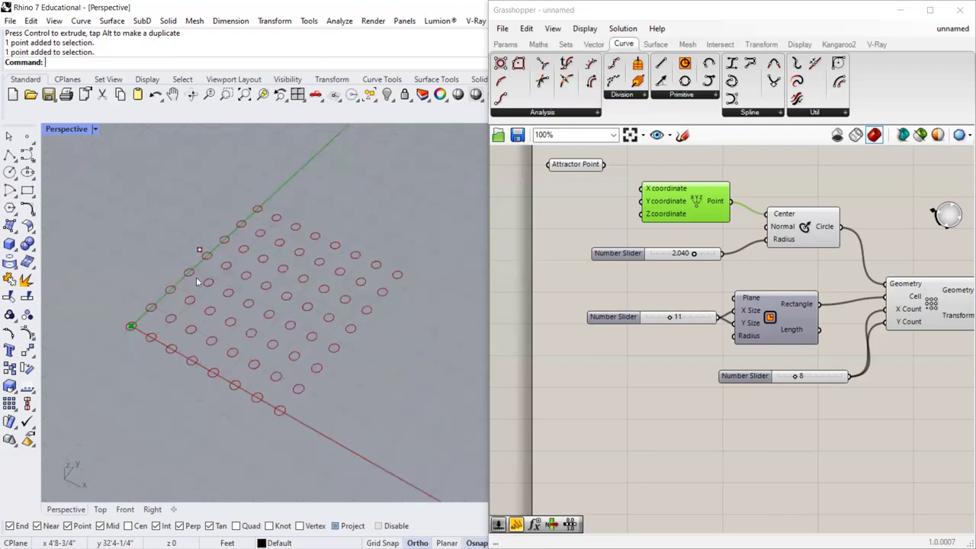
scroll(193, 258, up, 1)
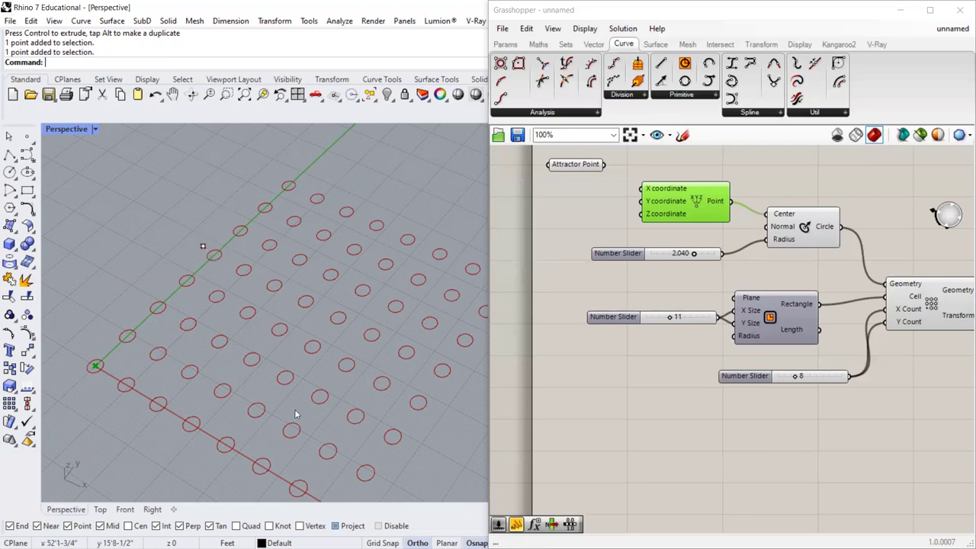
click(204, 246)
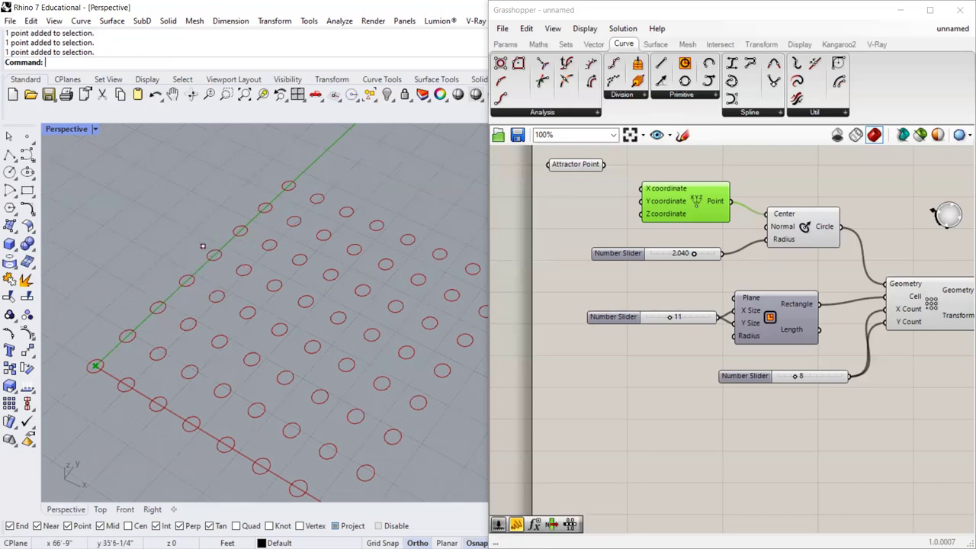
scroll(185, 238, up, 4)
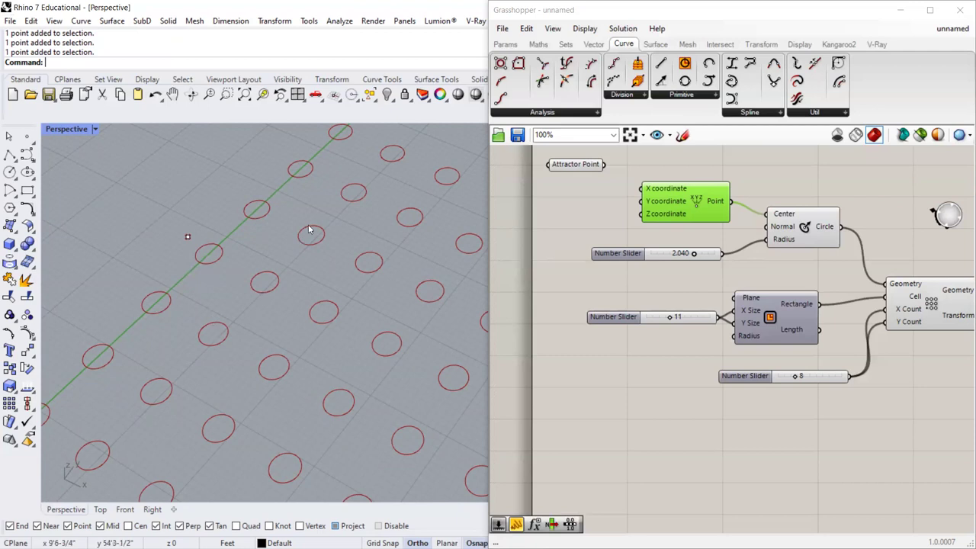
scroll(213, 257, down, 4)
scroll(377, 375, up, 2)
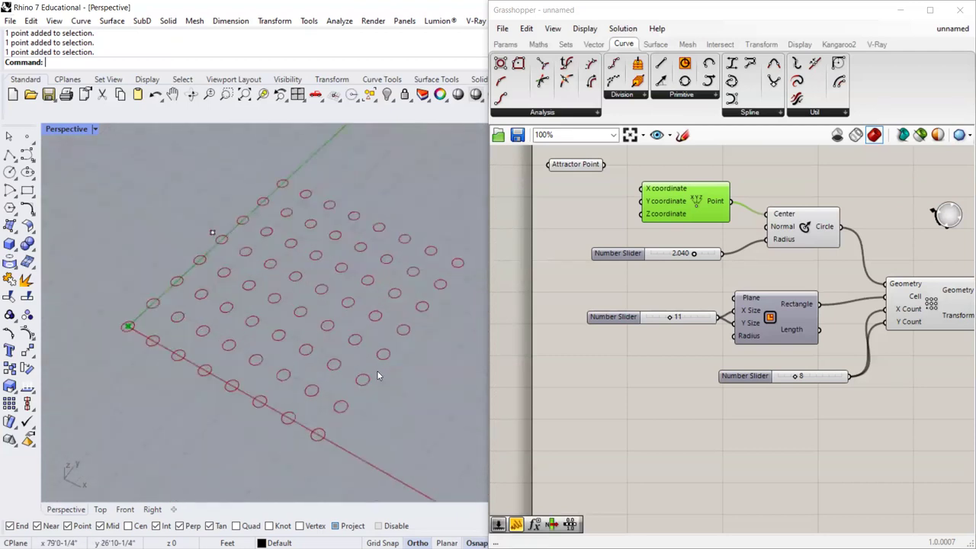
Reselect the point beside the array's Y-axis edge in Rhino.
drag(233, 207, 229, 254)
scroll(748, 318, down, 1)
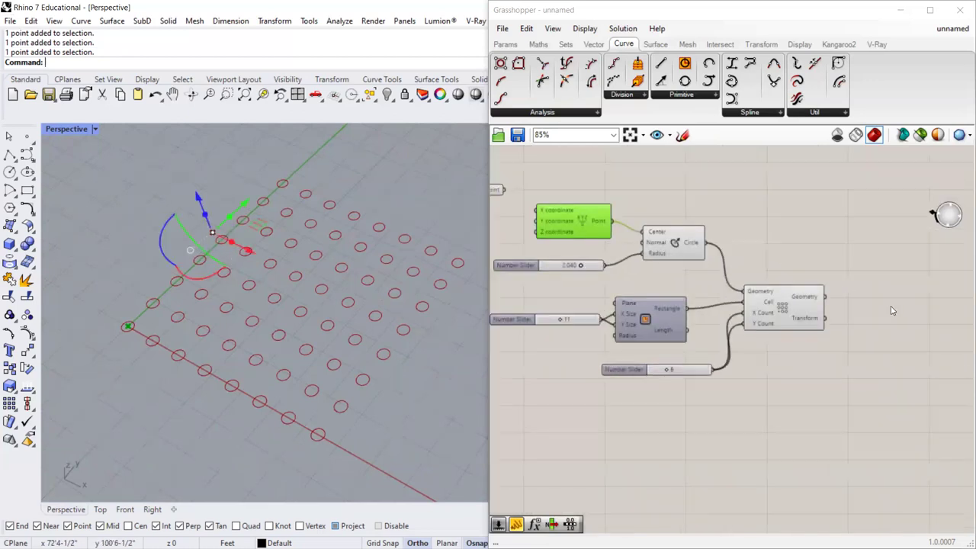
scroll(789, 308, down, 1)
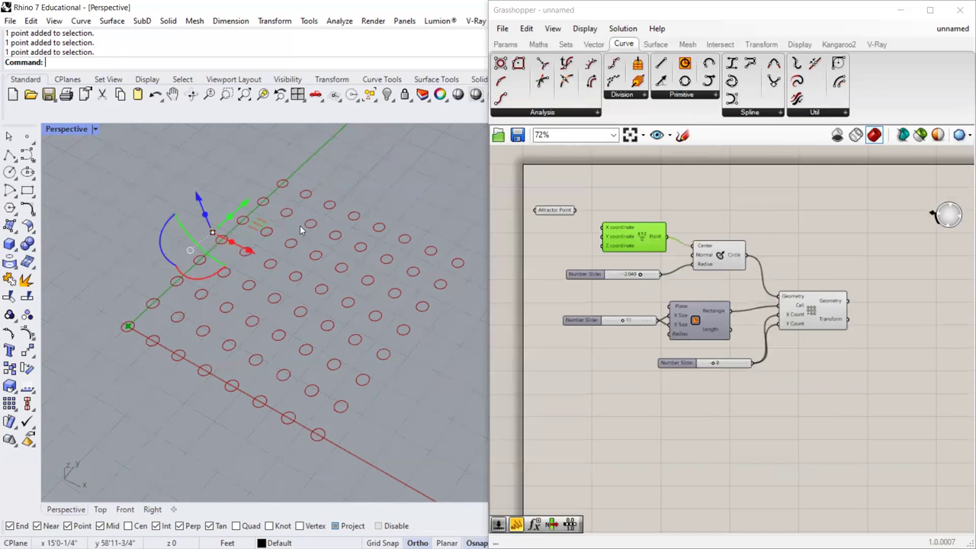
right_drag(219, 206, 217, 209)
click(170, 188)
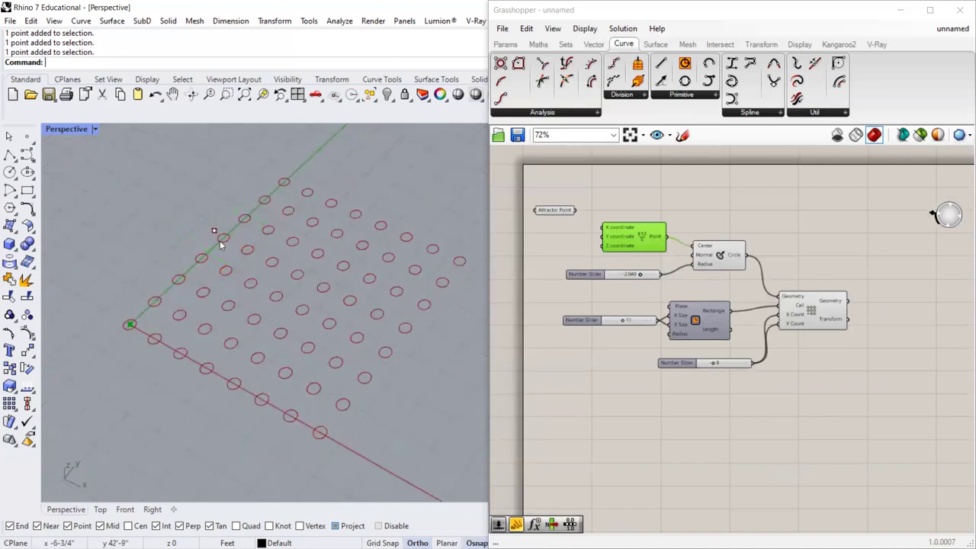
drag(203, 218, 225, 246)
key(Escape)
click(215, 230)
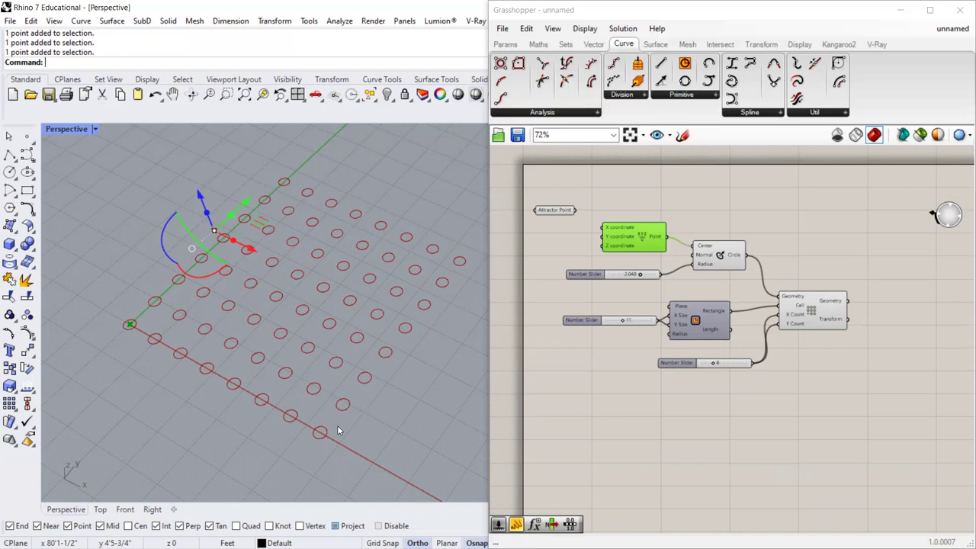
click(759, 192)
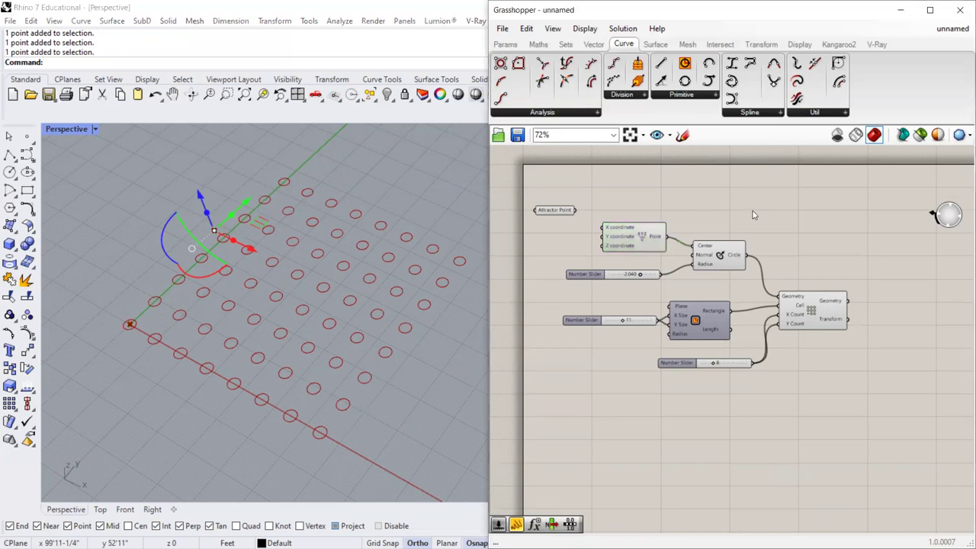
double_click(751, 215)
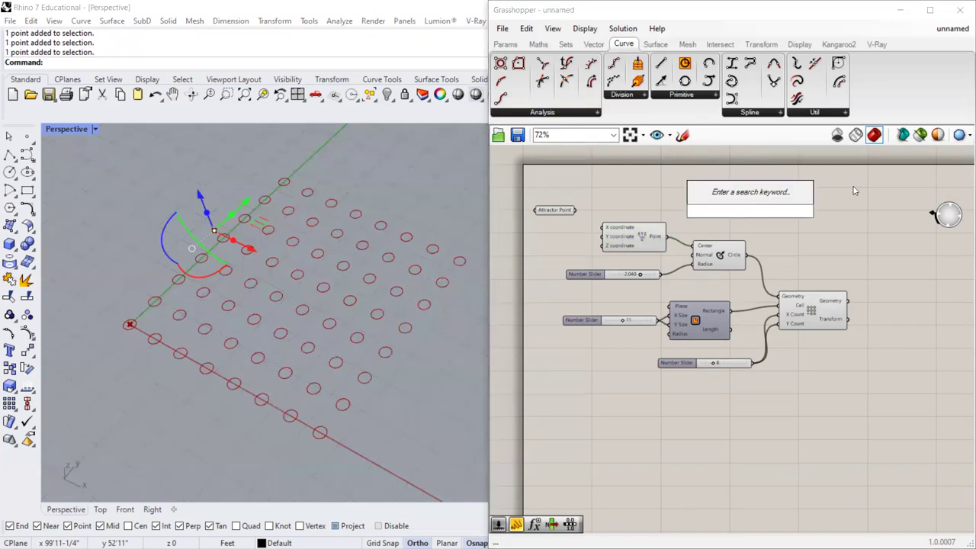
click(760, 46)
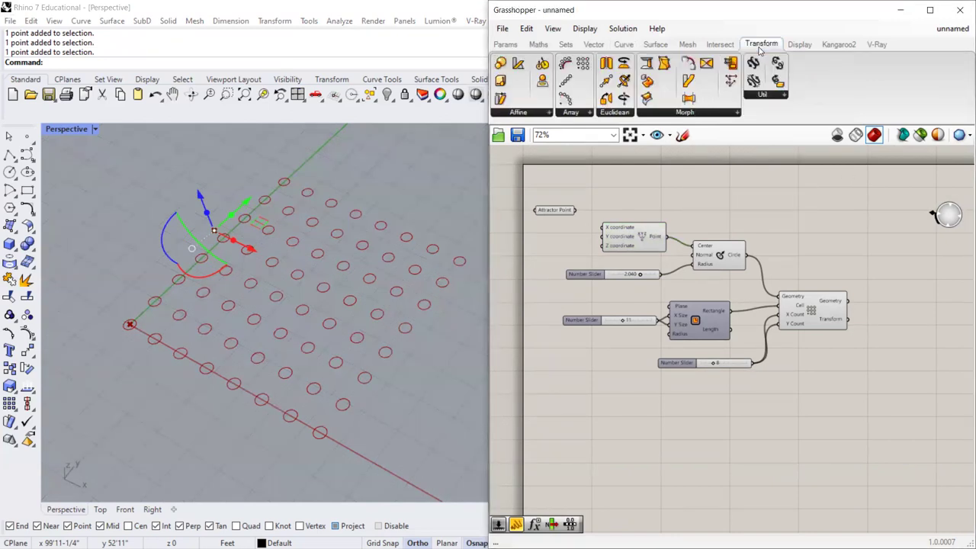
click(683, 114)
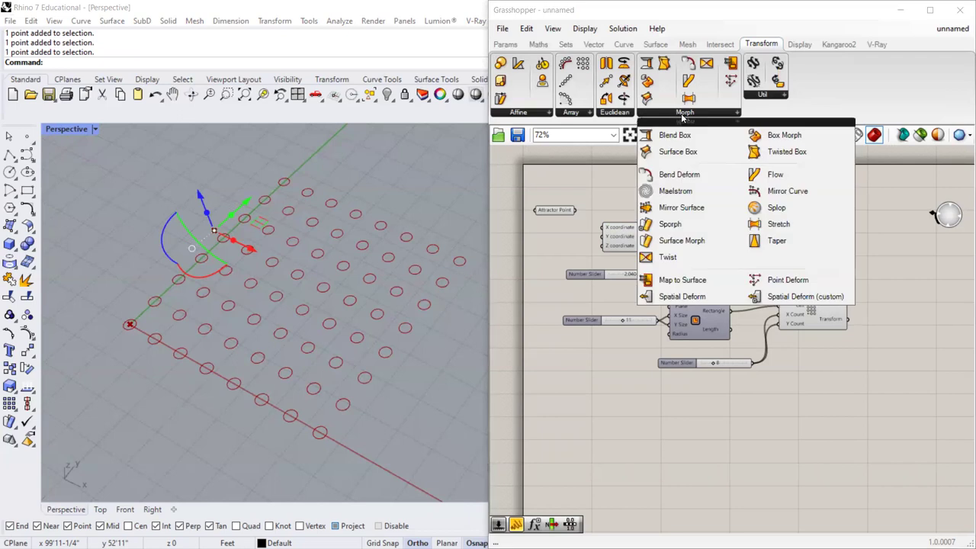
click(610, 117)
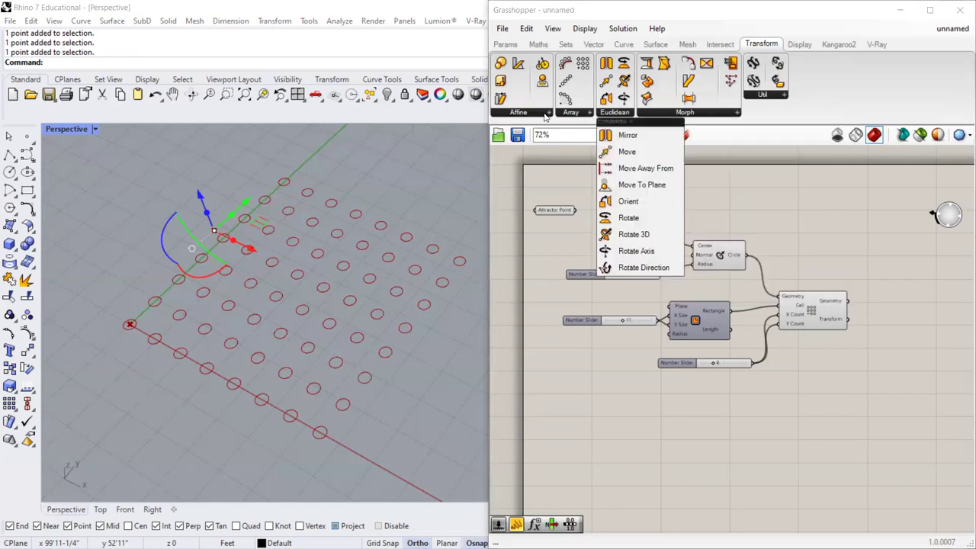
scroll(799, 107, up, 4)
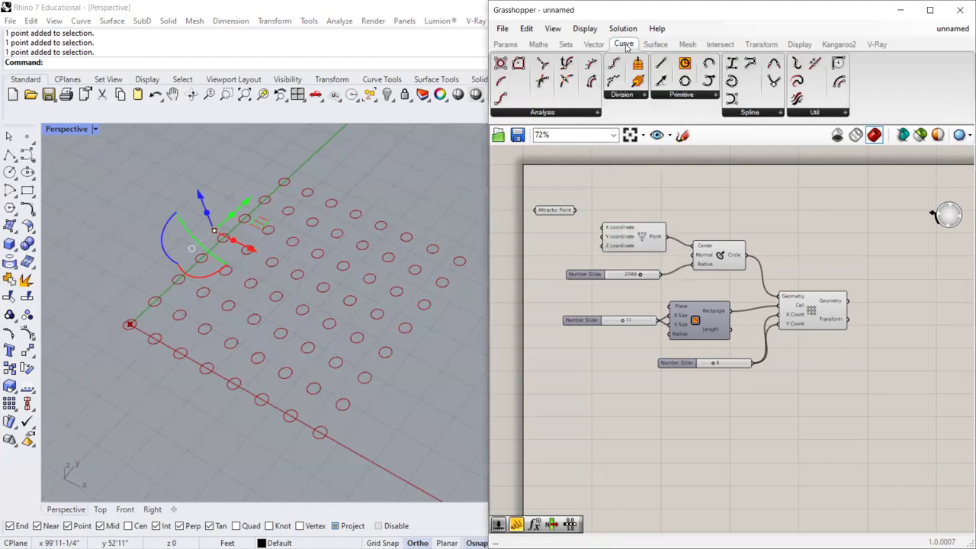
click(801, 114)
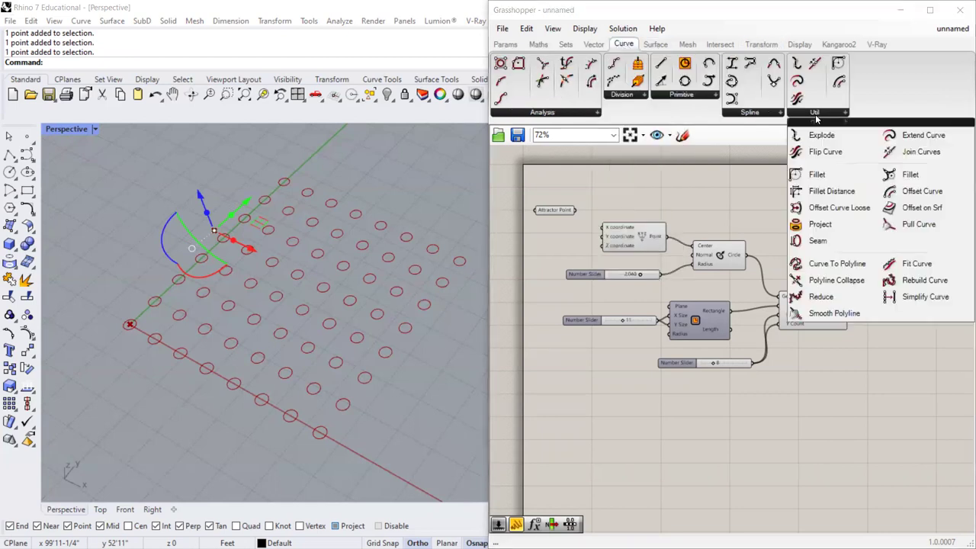
click(504, 47)
click(738, 98)
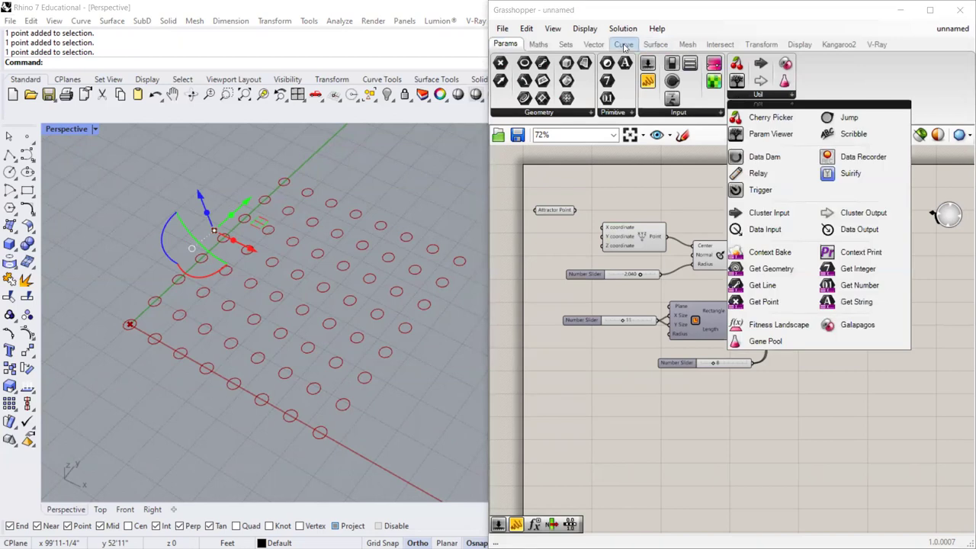
scroll(625, 49, down, 3)
click(759, 97)
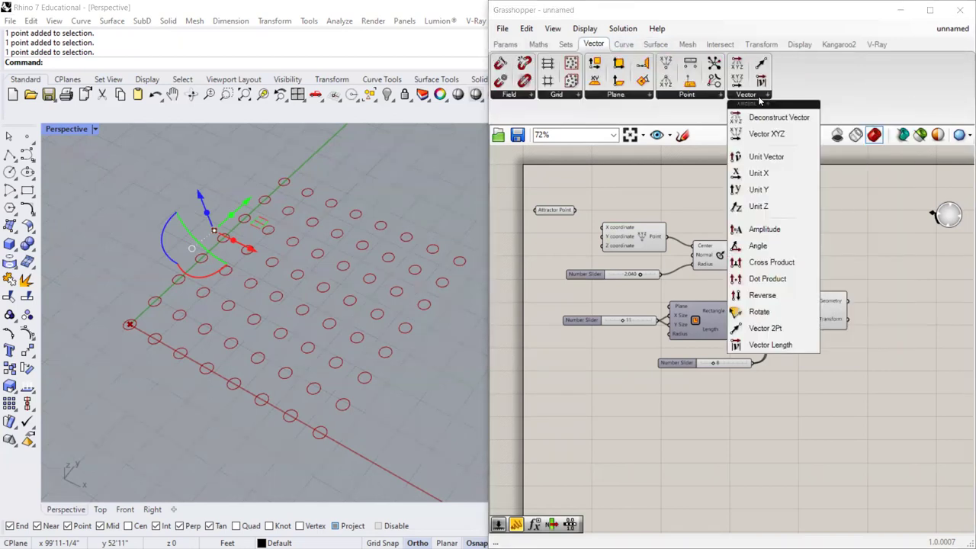
Add a Distance component on the empty canvas above the Circle component.
click(696, 96)
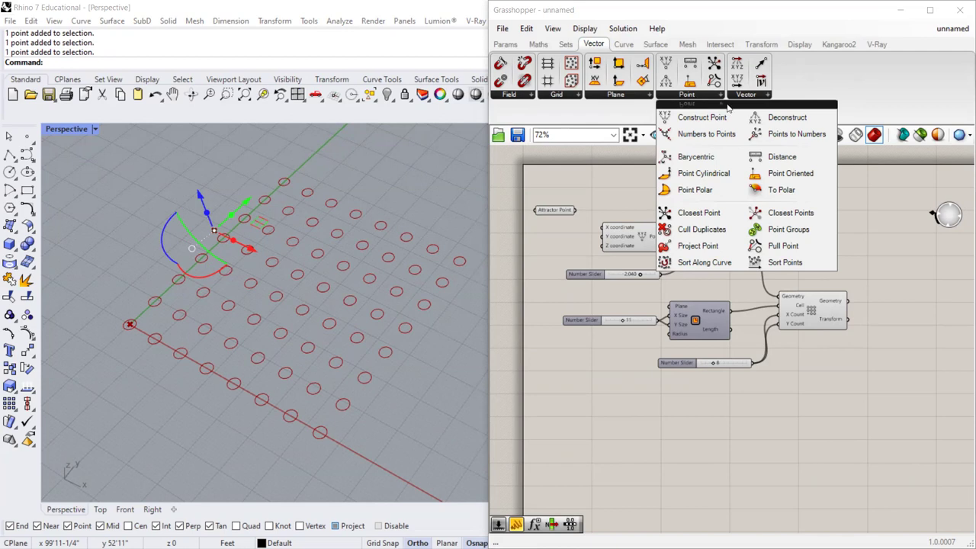
click(775, 158)
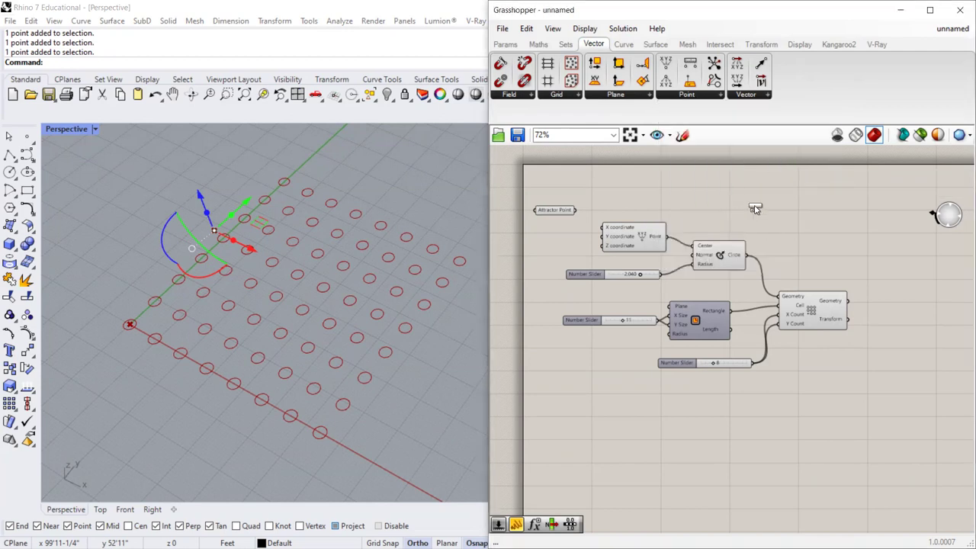
click(668, 97)
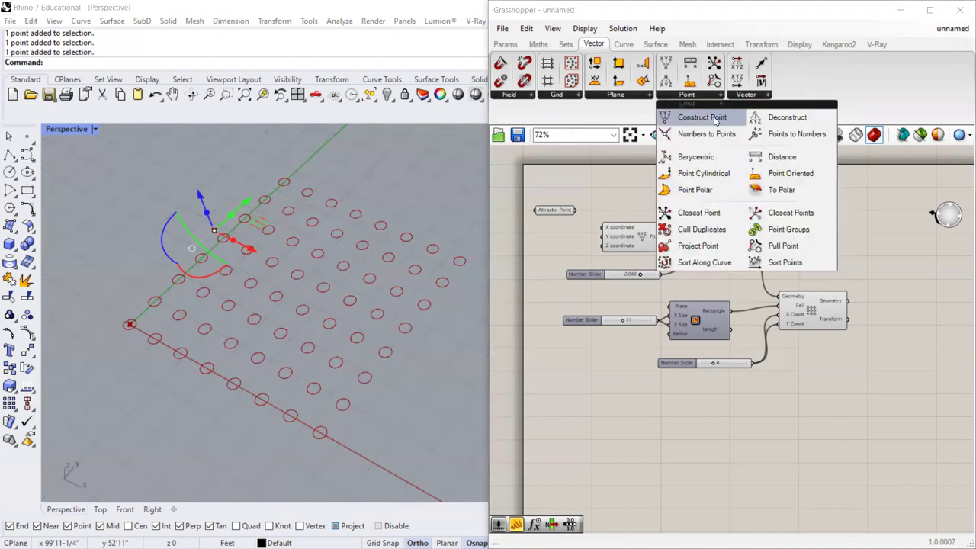
click(779, 156)
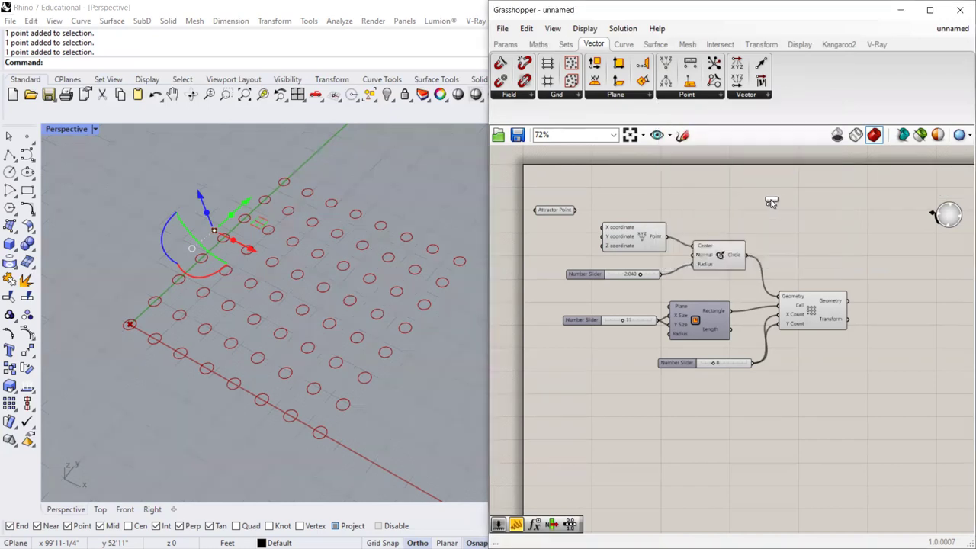
click(757, 206)
scroll(757, 219, up, 3)
click(789, 216)
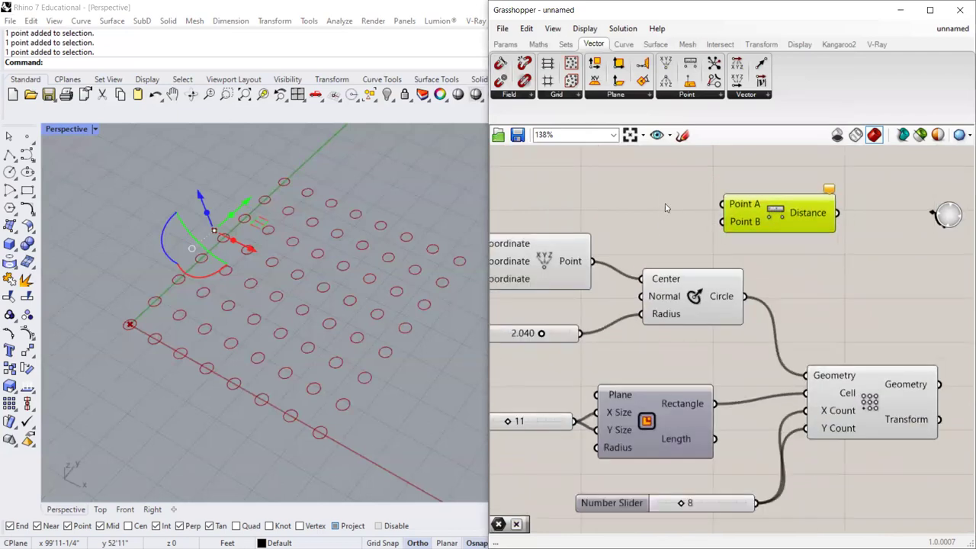
Connect the Attractor Point parameter to the Distance component's Point A input and spread the two components apart.
scroll(667, 207, down, 2)
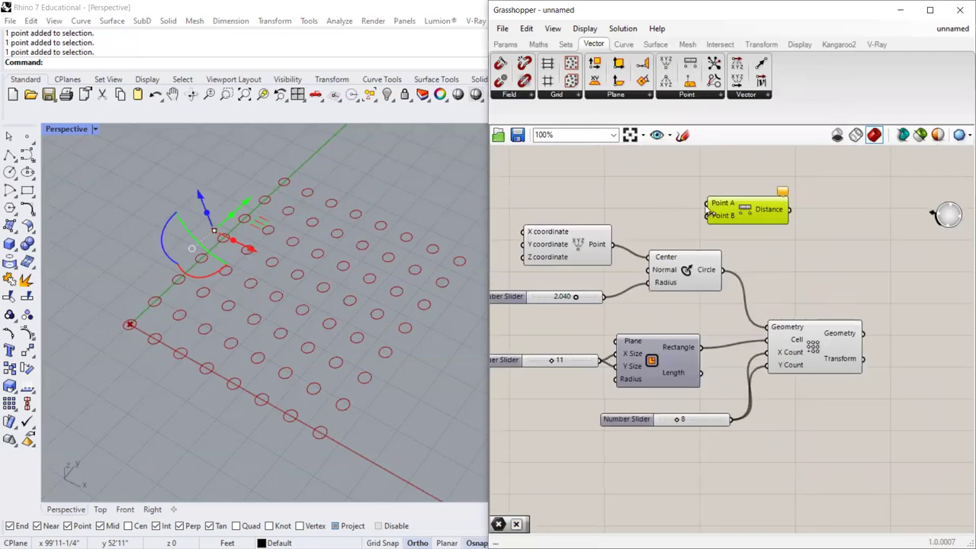
scroll(682, 194, up, 2)
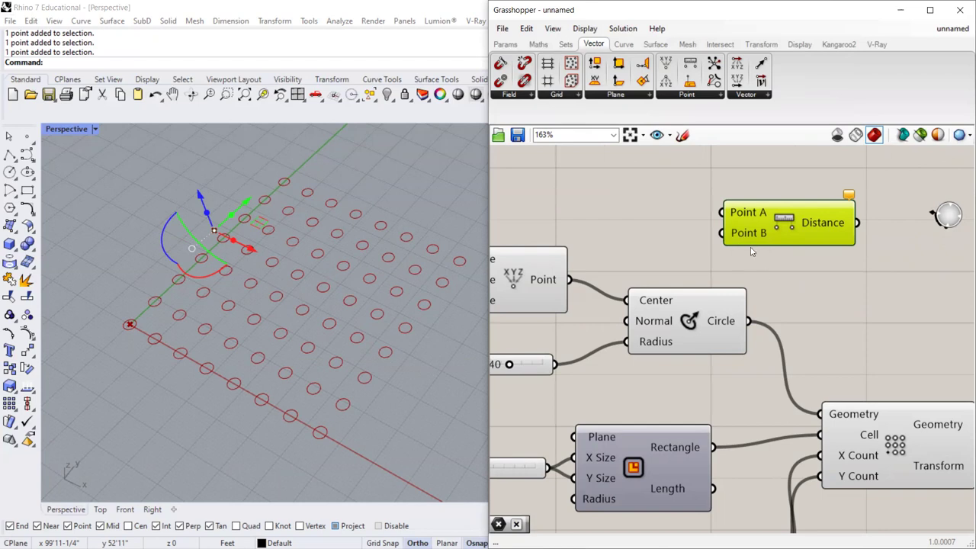
mouse_move(752, 241)
scroll(724, 222, down, 3)
scroll(747, 233, up, 1)
scroll(751, 235, down, 1)
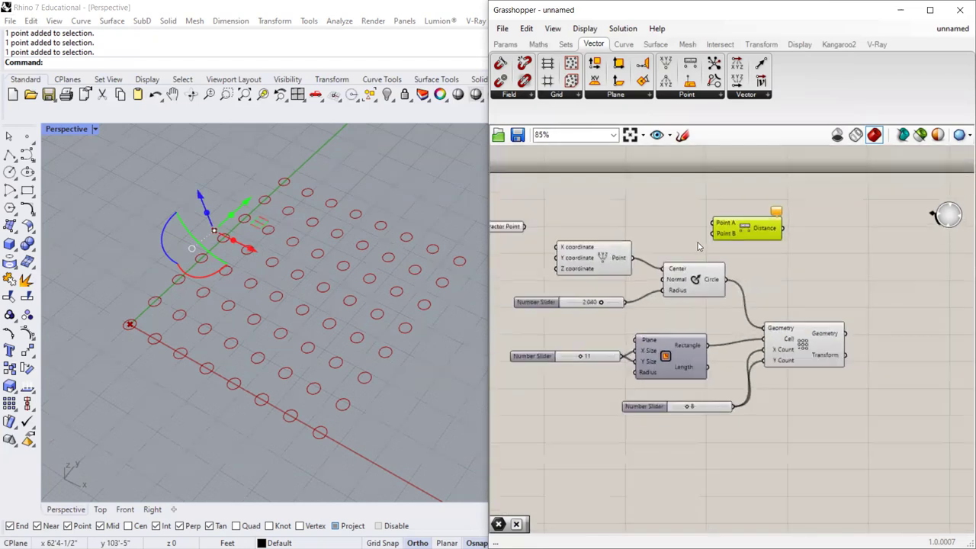
drag(491, 228, 793, 243)
click(726, 207)
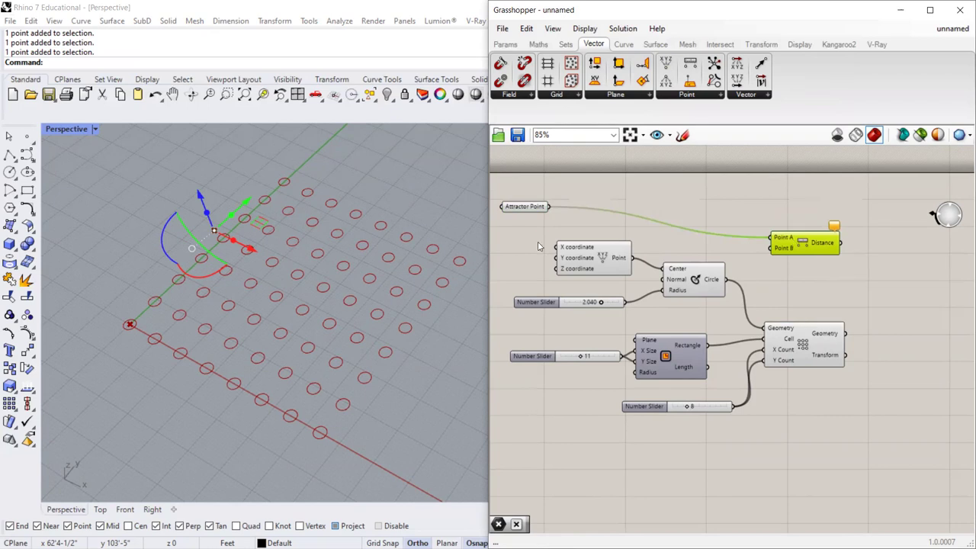
drag(522, 206, 513, 203)
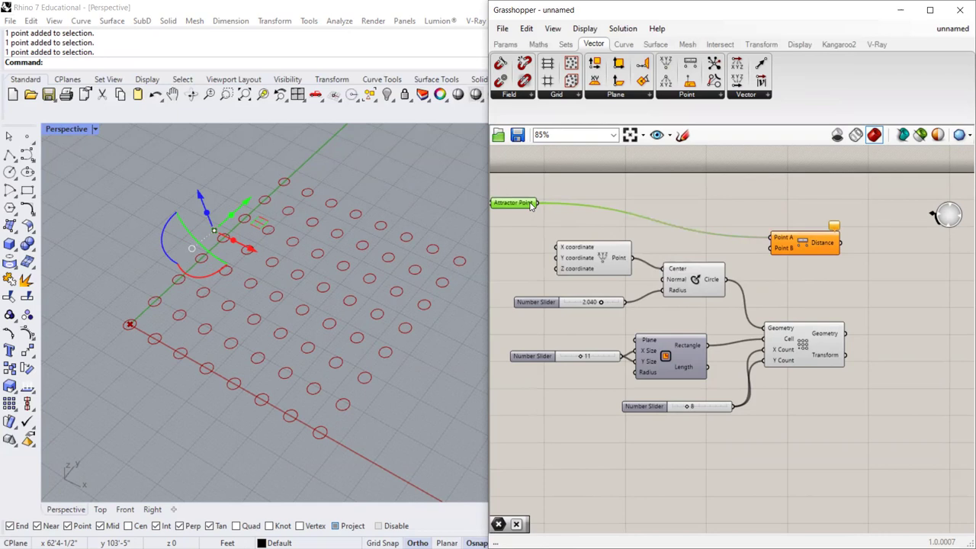
drag(514, 204, 519, 206)
Move the Distance component past the Rectangular Array, then shift the array and its count slider to free space beside it.
mouse_move(835, 354)
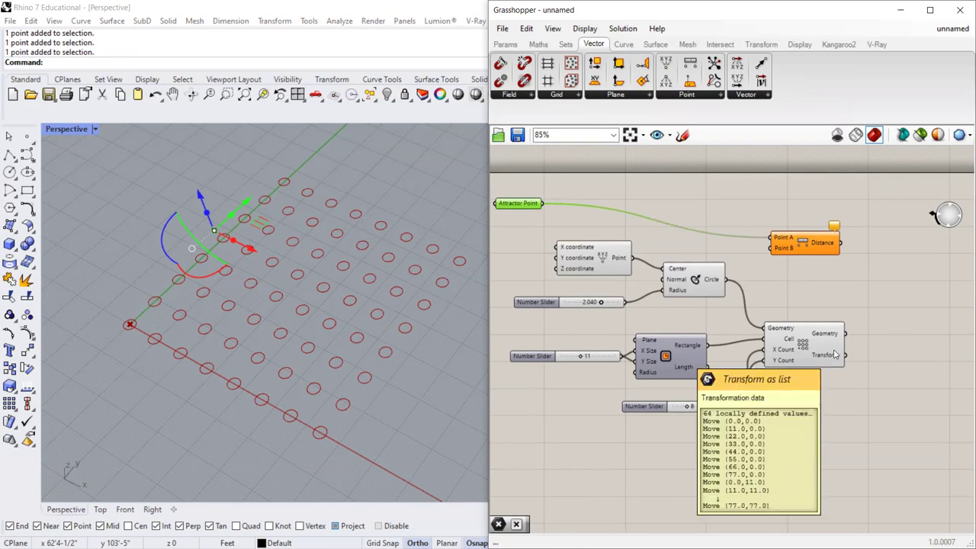
drag(808, 242, 872, 249)
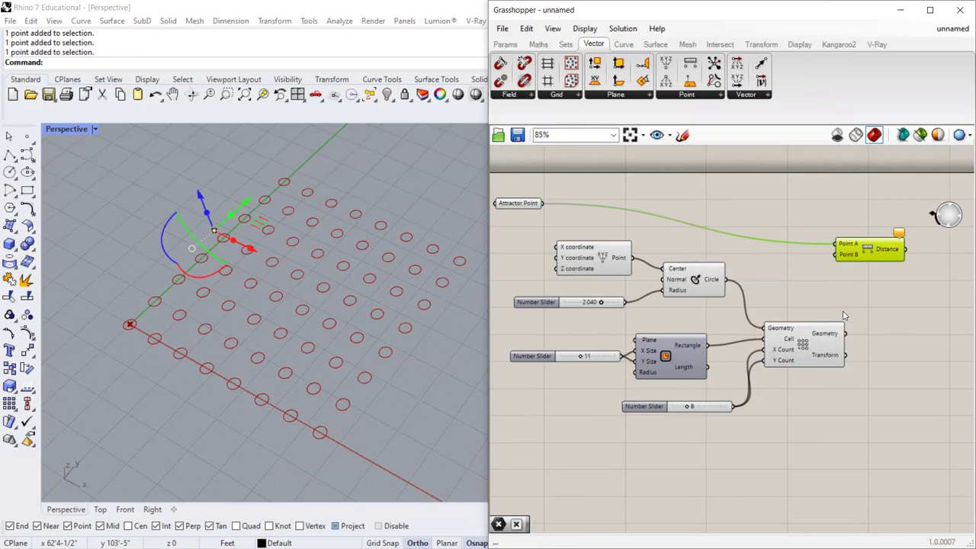
mouse_move(836, 338)
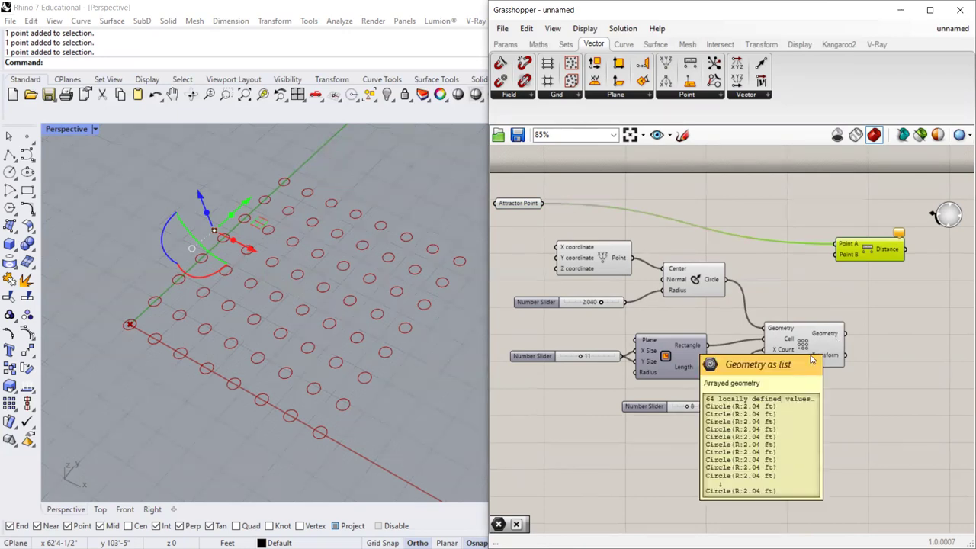
mouse_move(685, 352)
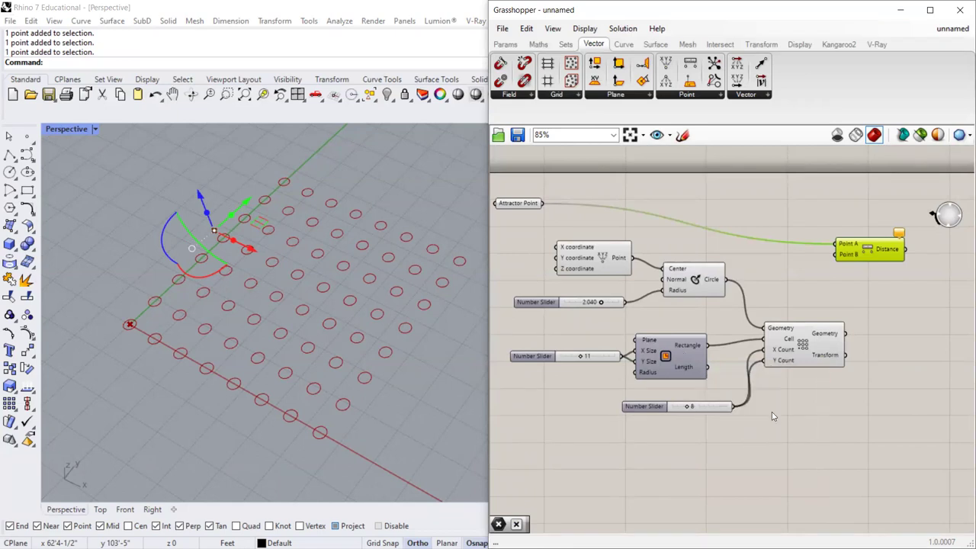
drag(803, 347, 791, 338)
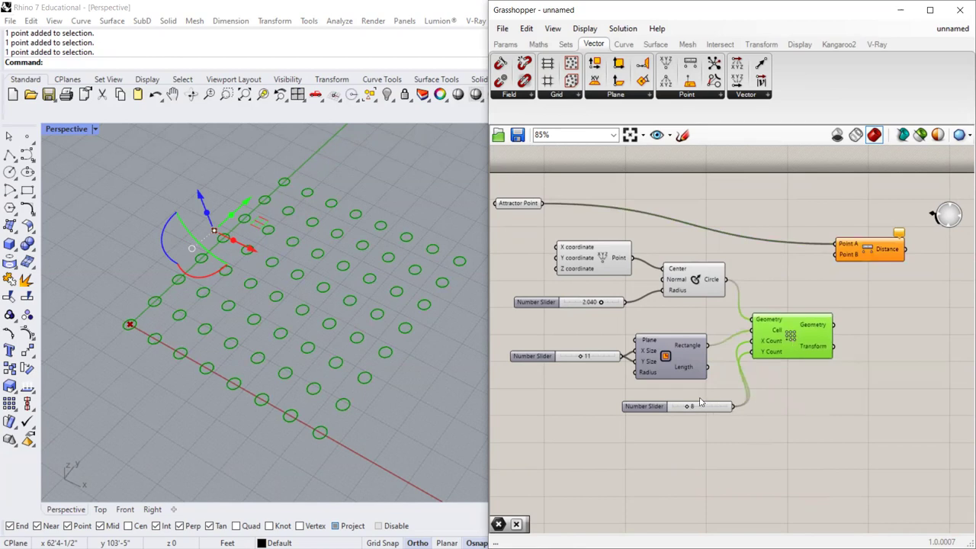
drag(654, 408, 632, 406)
scroll(826, 342, up, 2)
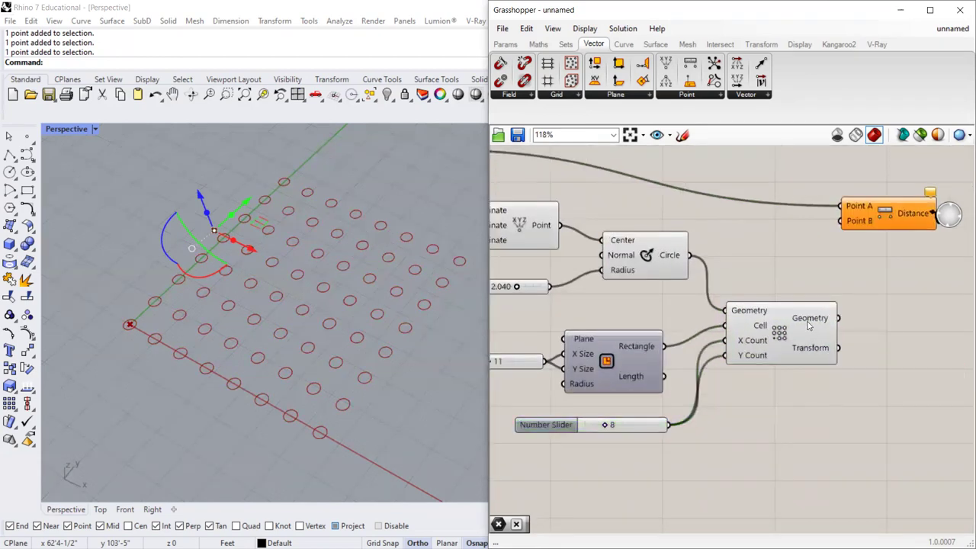
Tidy the Rectangle, Circle and count slider components into line in front of the Rectangular Array.
mouse_move(808, 325)
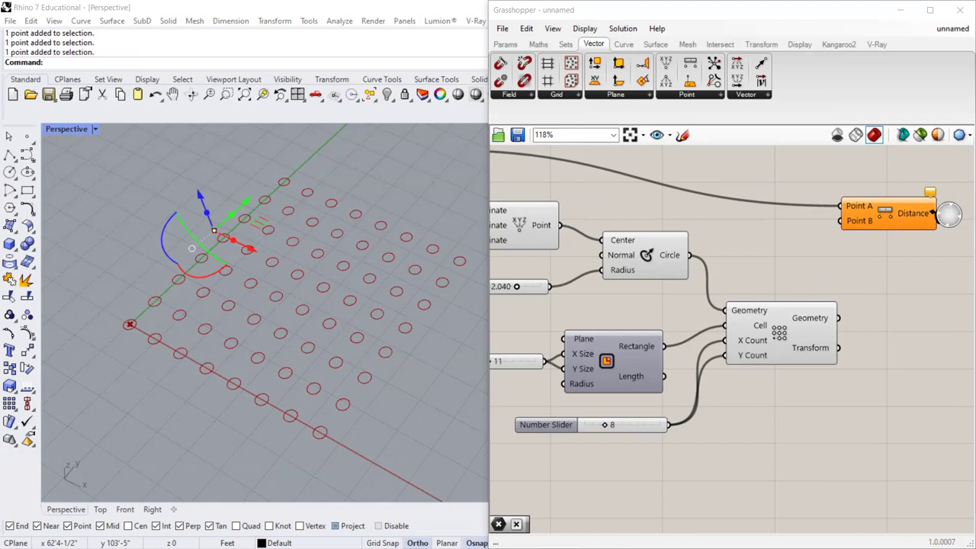
scroll(770, 282, down, 3)
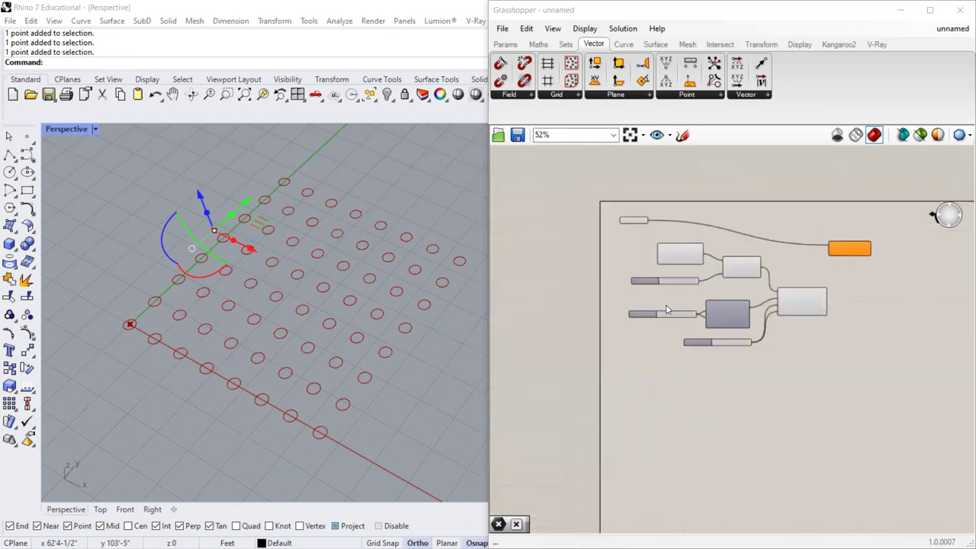
scroll(759, 273, up, 1)
scroll(582, 228, down, 1)
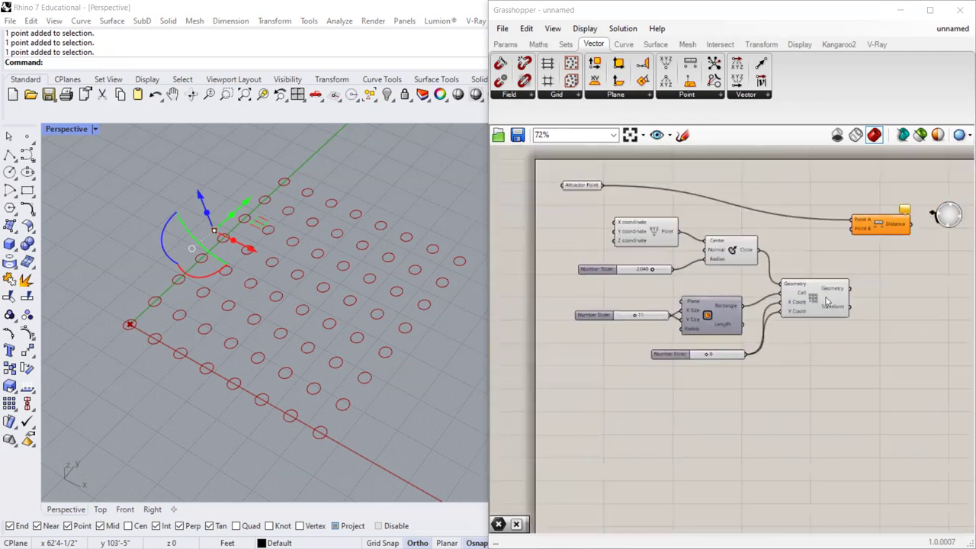
click(806, 291)
scroll(804, 289, up, 3)
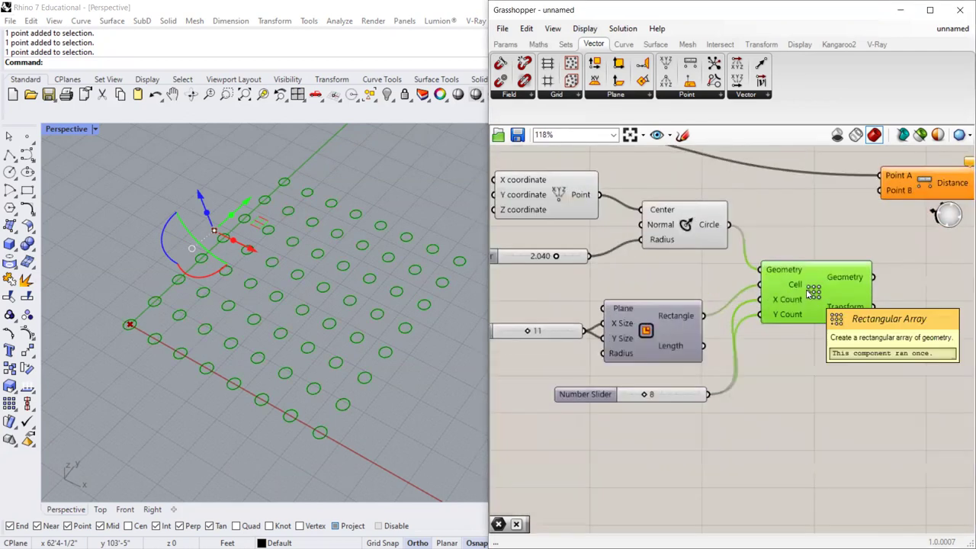
drag(672, 318, 692, 289)
drag(695, 233, 686, 233)
drag(687, 401, 698, 395)
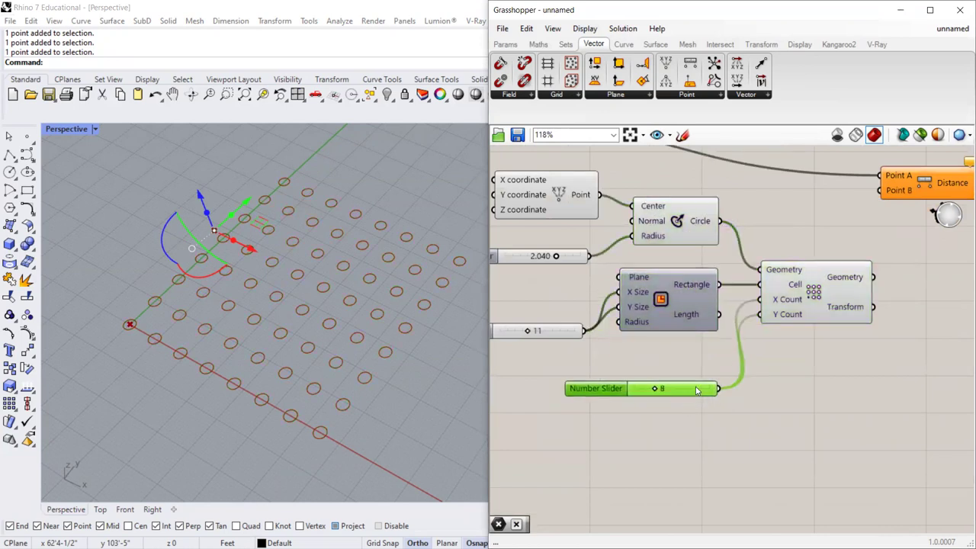
Connect the Rectangular Array's Geometry output to the Distance component's Point B input.
scroll(646, 334, down, 2)
click(754, 292)
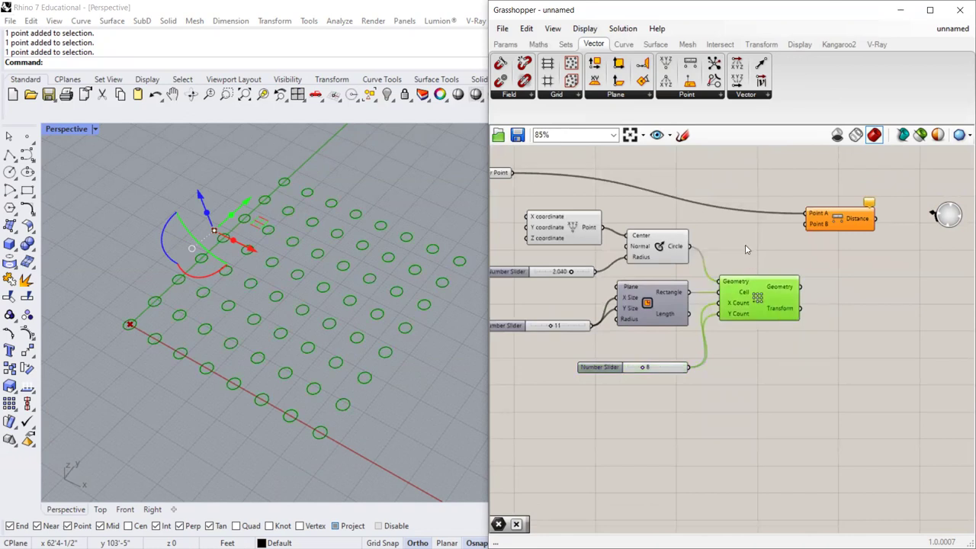
drag(800, 287, 808, 233)
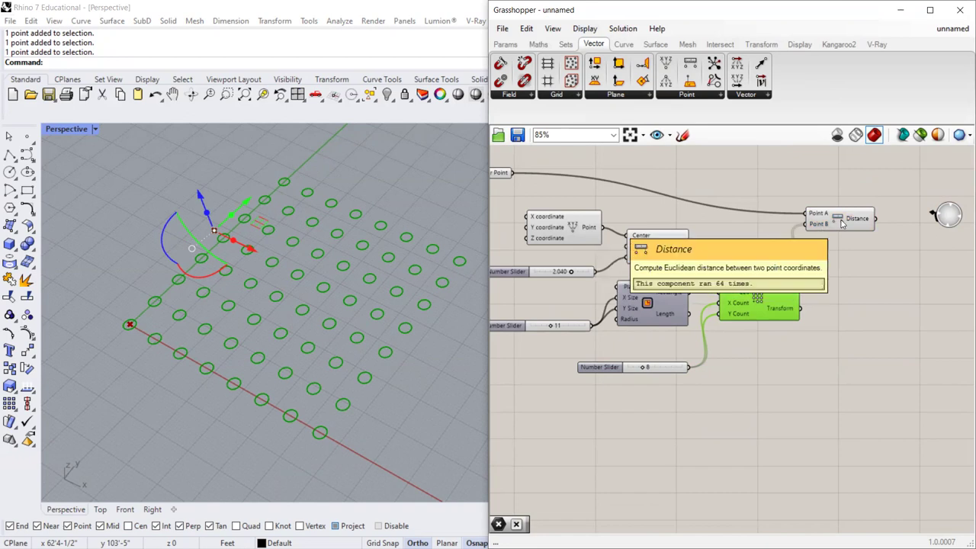
scroll(842, 222, down, 2)
right_drag(842, 222, 770, 285)
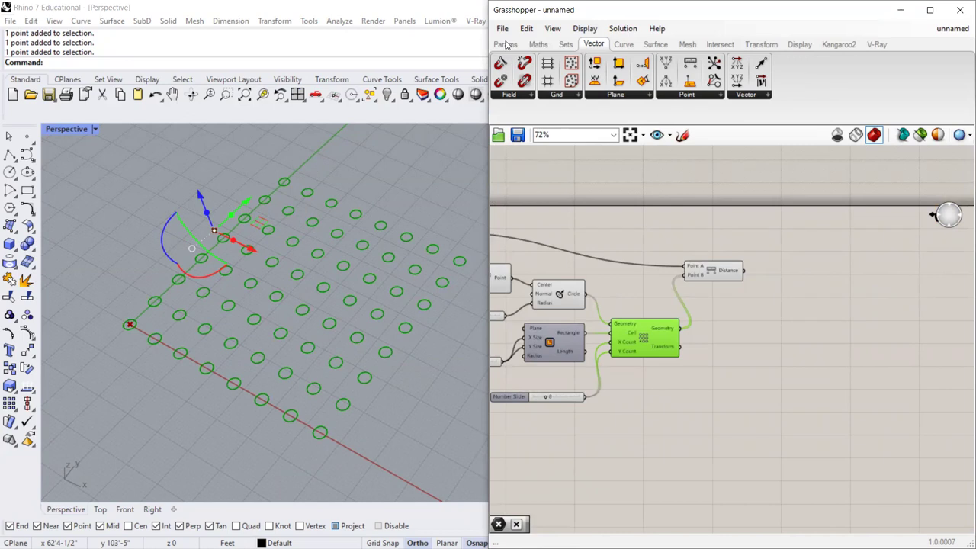
click(506, 44)
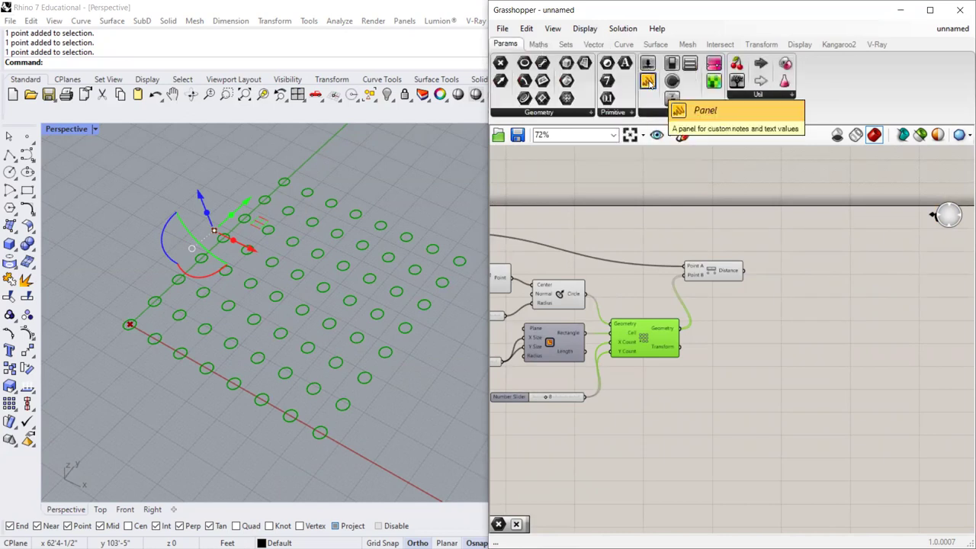
drag(647, 82, 632, 255)
scroll(663, 332, up, 4)
scroll(682, 288, down, 3)
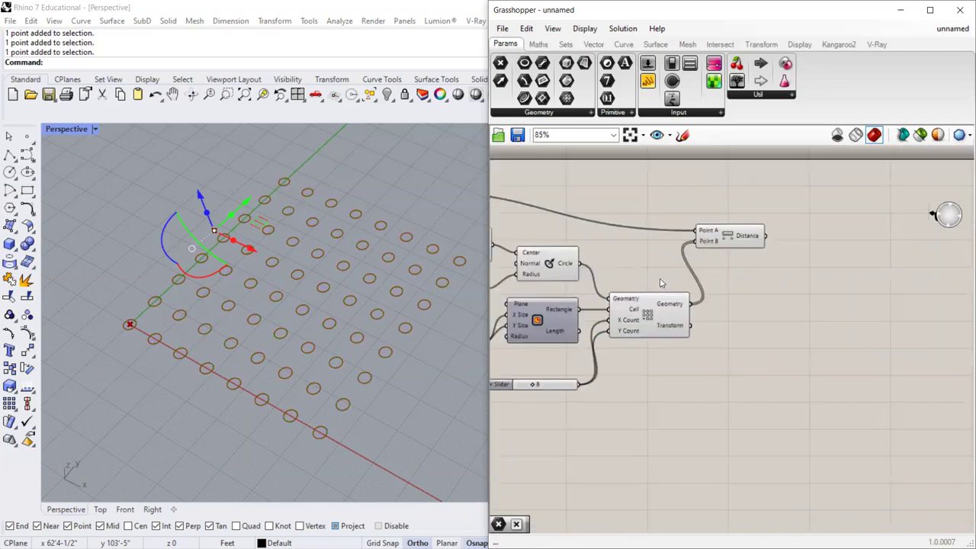
Nudge the Construct Point, Circle and Rectangular Array components slightly to tidy the layout.
right_drag(661, 283, 813, 330)
click(584, 285)
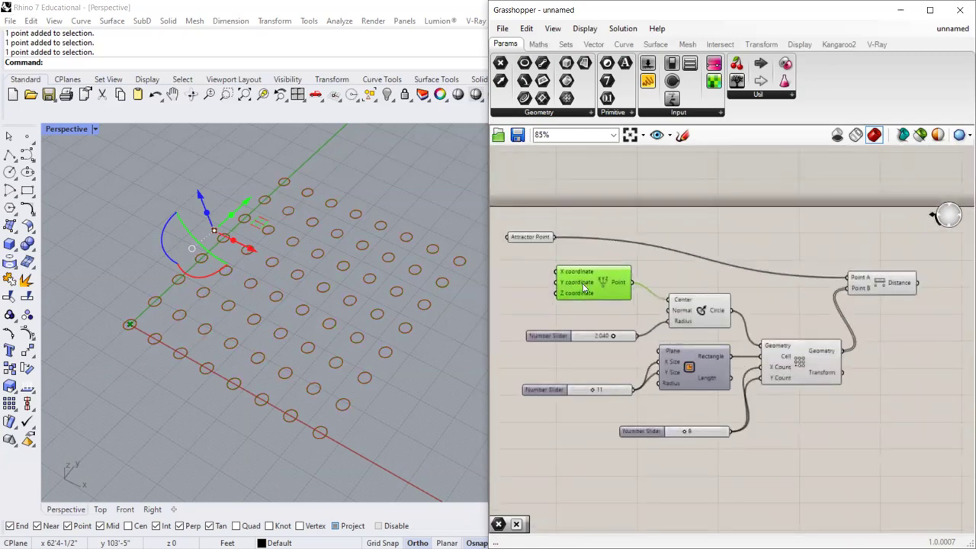
drag(584, 285, 588, 282)
drag(696, 314, 697, 315)
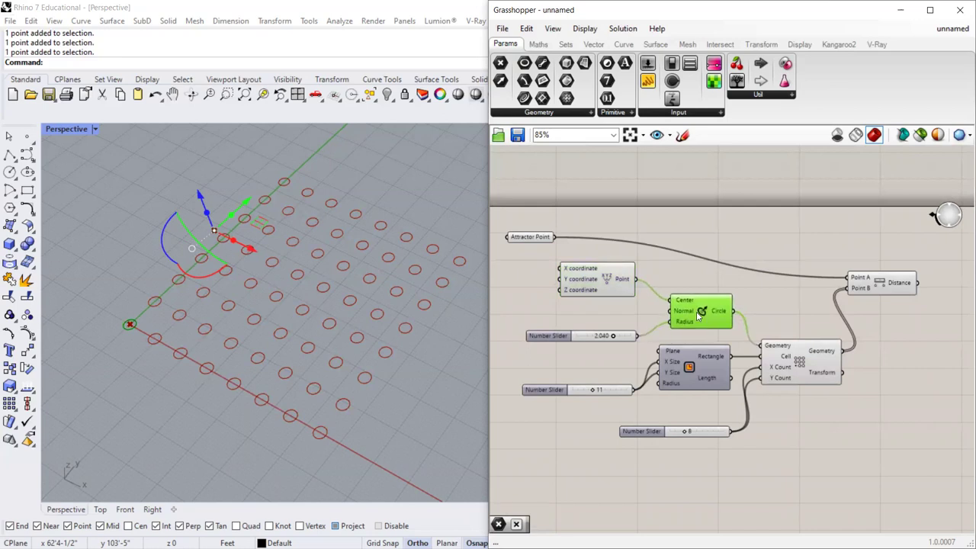
mouse_move(815, 374)
mouse_down()
mouse_move(812, 360)
mouse_move(812, 369)
mouse_up()
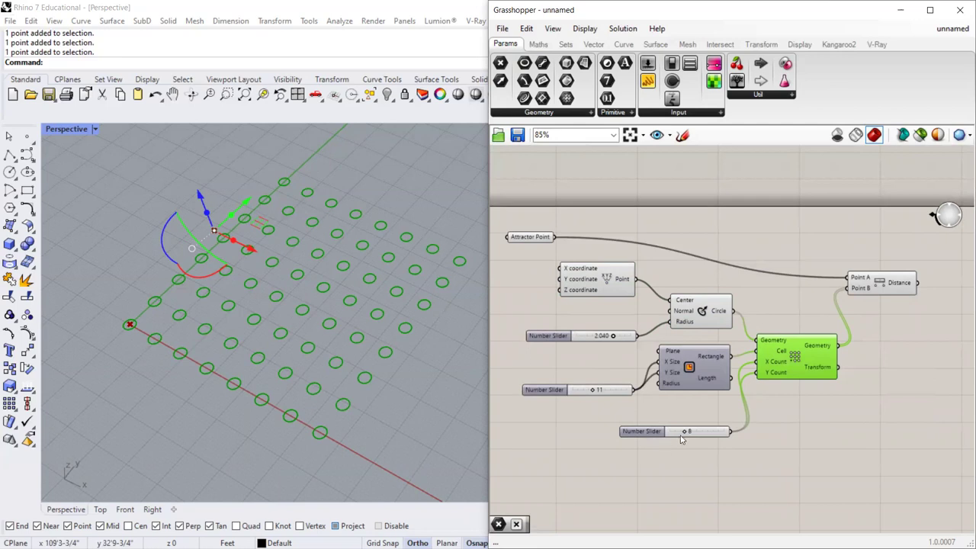
Set the array count slider to 9 and inspect the Rectangular Array's Transform output list.
drag(686, 433, 689, 435)
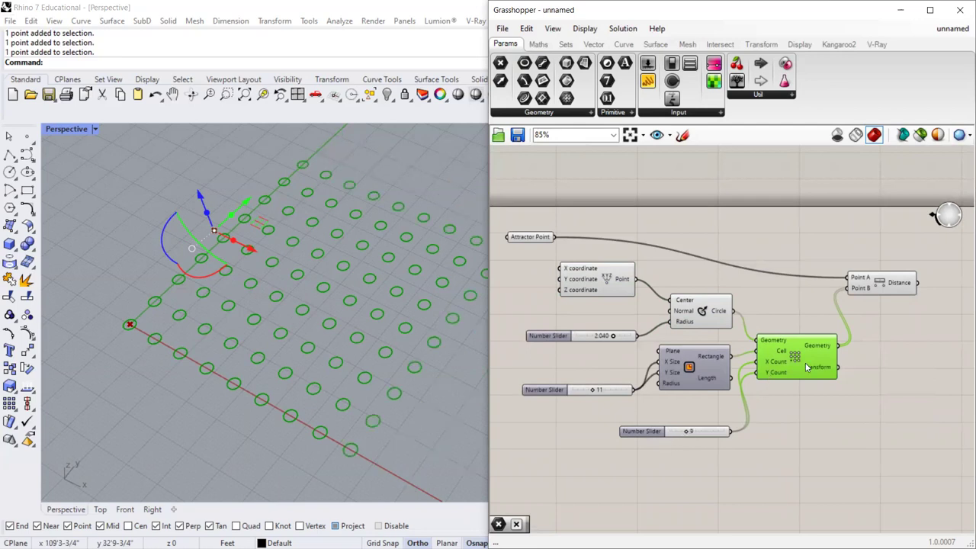
scroll(807, 368, up, 3)
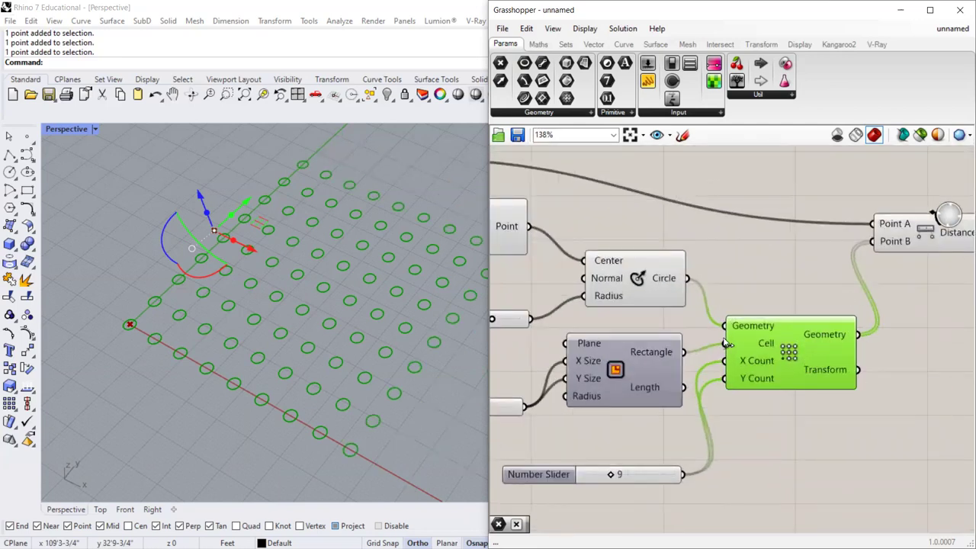
scroll(812, 337, down, 1)
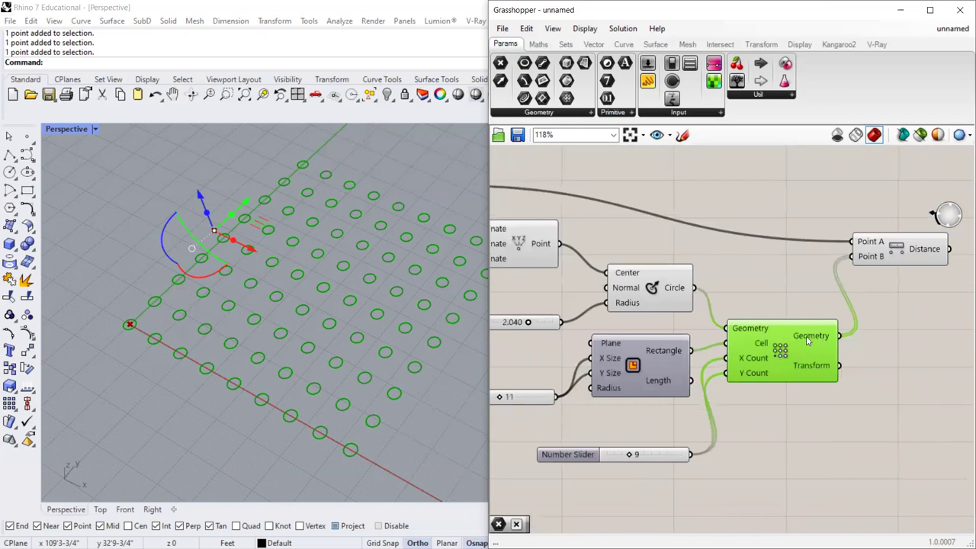
mouse_move(806, 335)
mouse_move(811, 371)
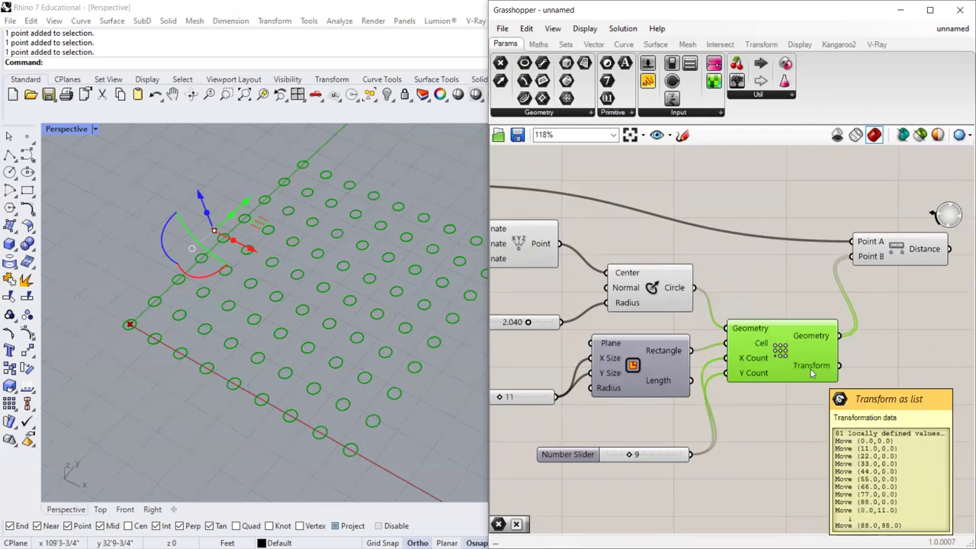
drag(782, 344, 787, 344)
mouse_move(829, 343)
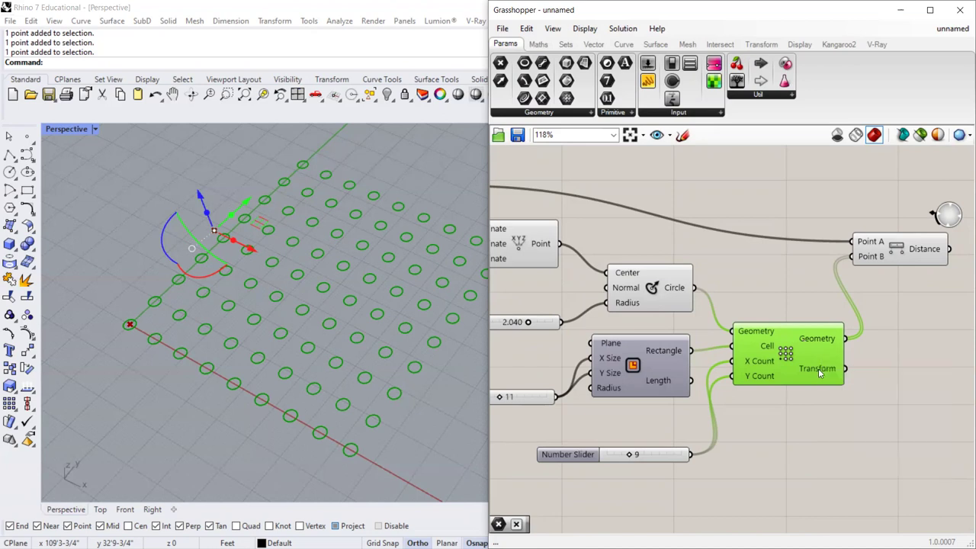
mouse_move(818, 370)
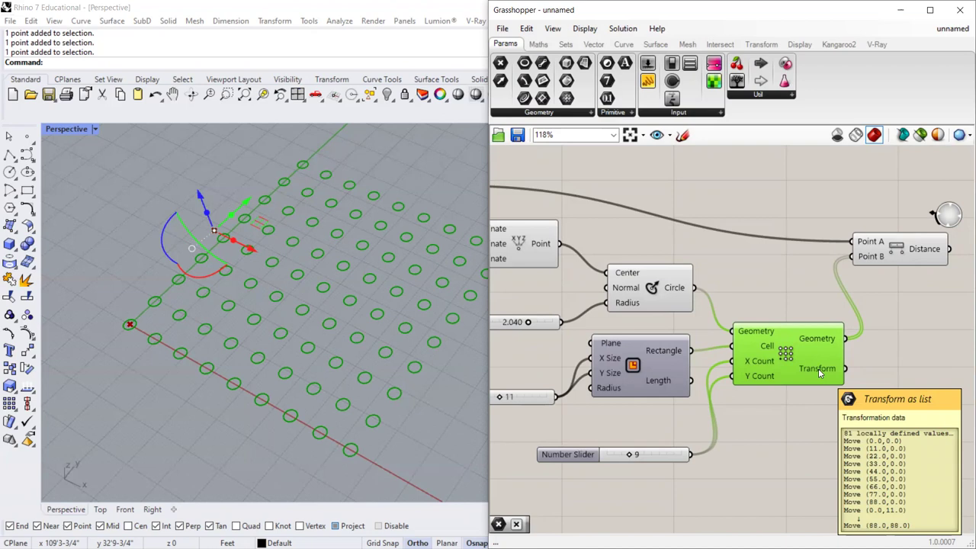
scroll(818, 368, down, 3)
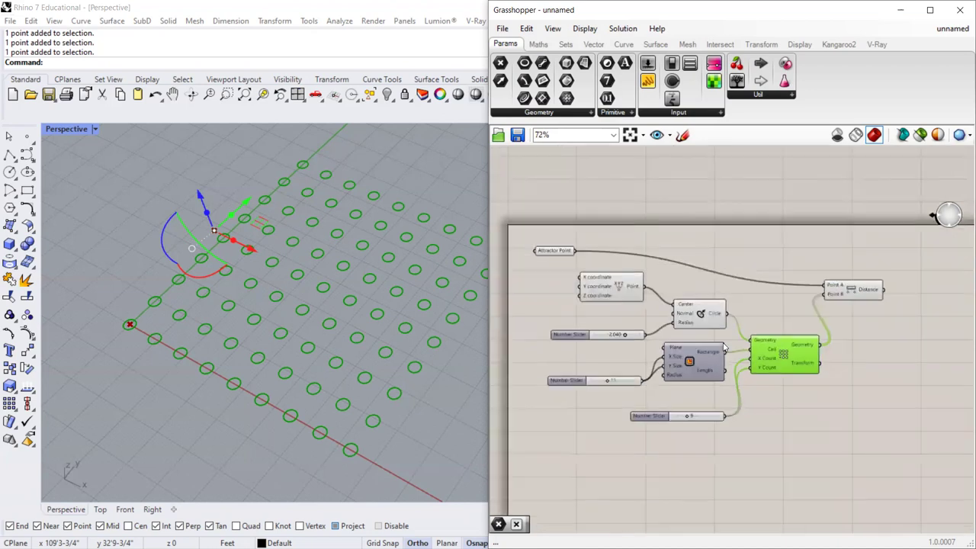
scroll(811, 361, up, 2)
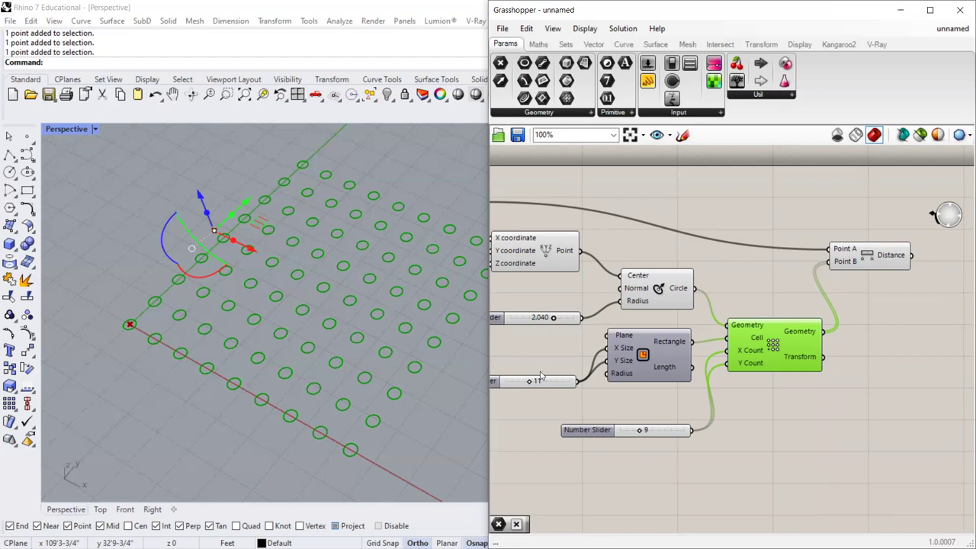
Set the rectangle size slider to 12 and check the Rectangular Array's output data.
drag(529, 381, 532, 380)
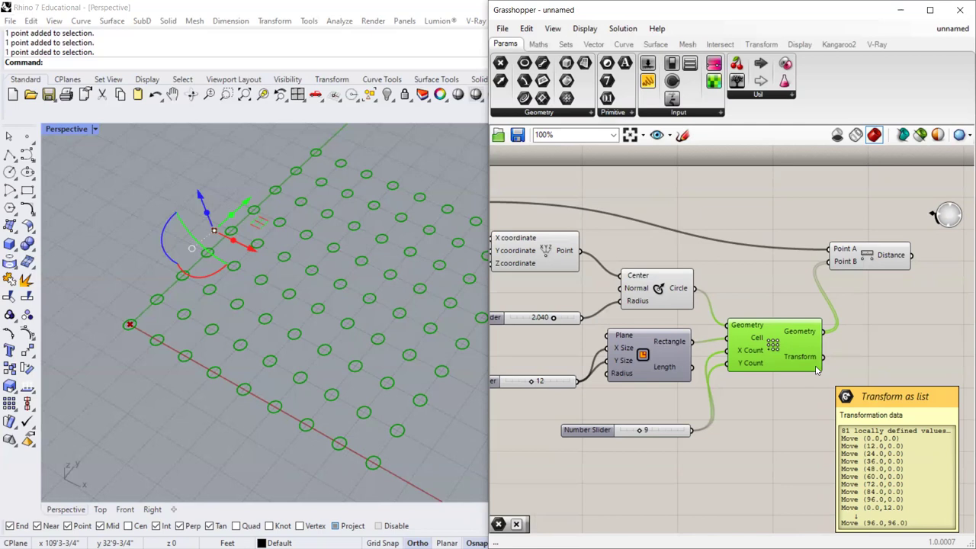
scroll(779, 357, down, 2)
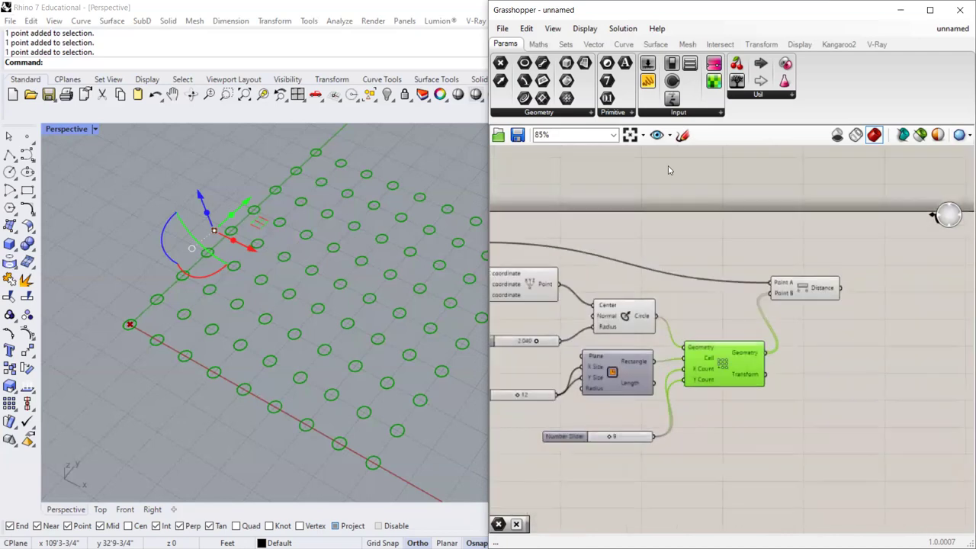
mouse_move(748, 356)
Place a Panel beside the Distance component and connect it to the Distance output.
drag(799, 290, 805, 292)
scroll(851, 341, up, 2)
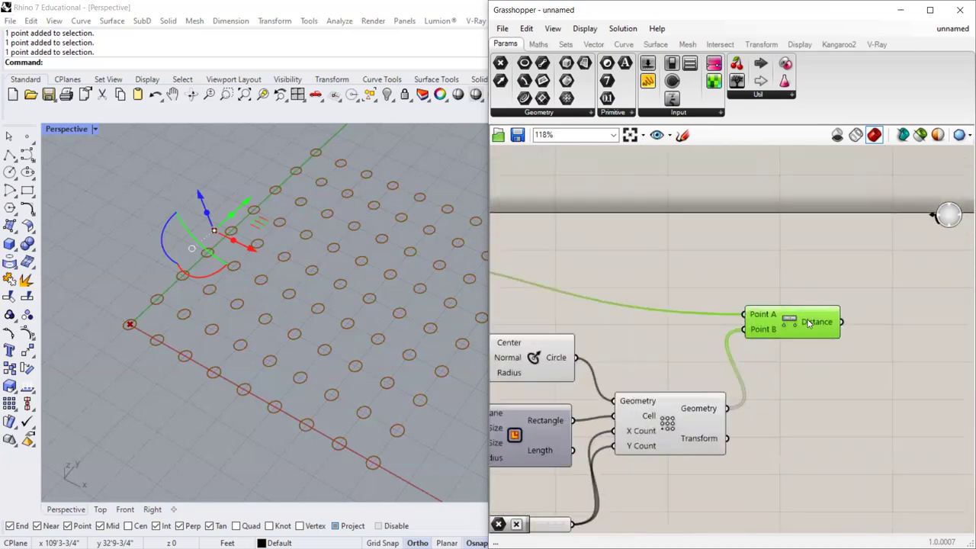
mouse_move(820, 328)
drag(874, 335, 885, 327)
scroll(841, 413, down, 3)
scroll(841, 412, up, 3)
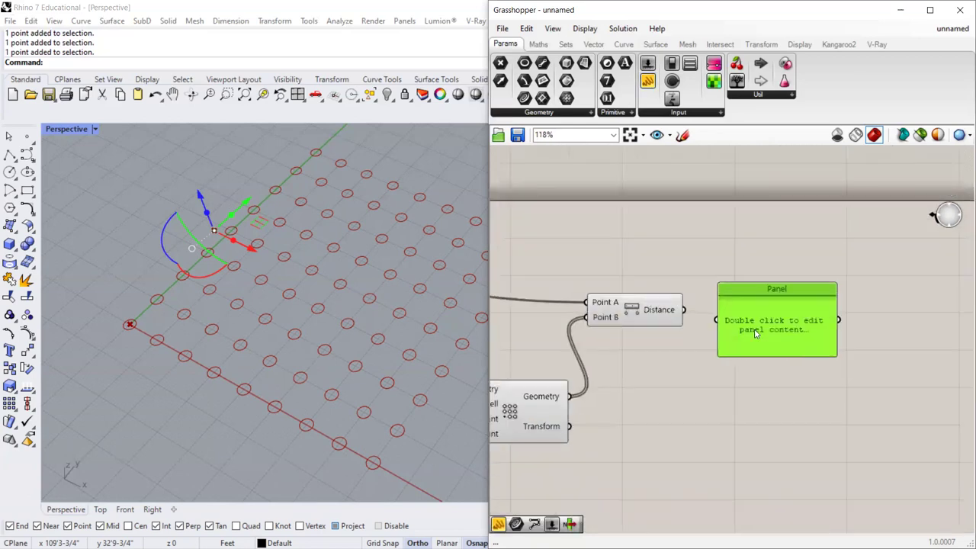
drag(700, 315, 706, 310)
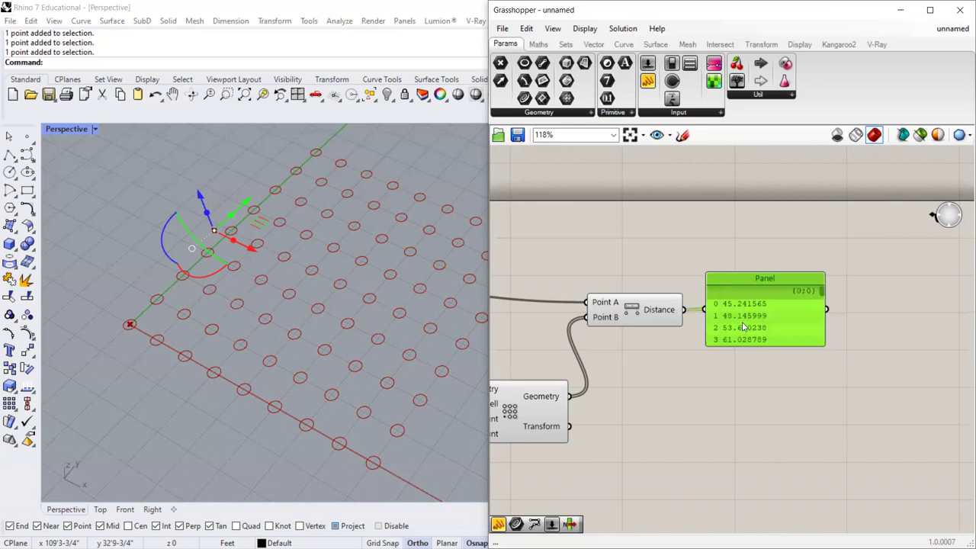
Stretch the Panel taller and look through its distance list to the last entry.
drag(741, 345, 741, 498)
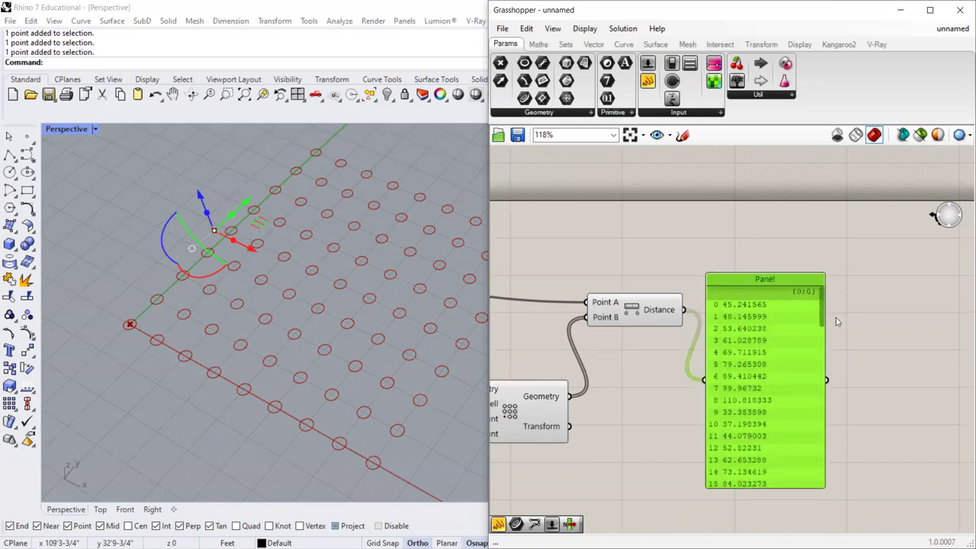
scroll(820, 320, down, 10)
scroll(814, 458, down, 5)
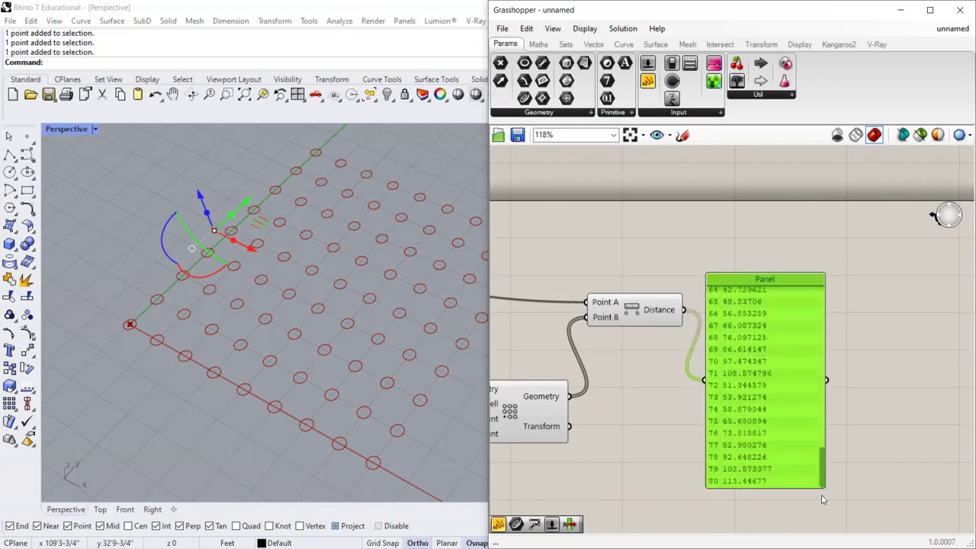
drag(821, 438, 818, 497)
click(871, 343)
scroll(834, 391, down, 3)
scroll(823, 426, up, 3)
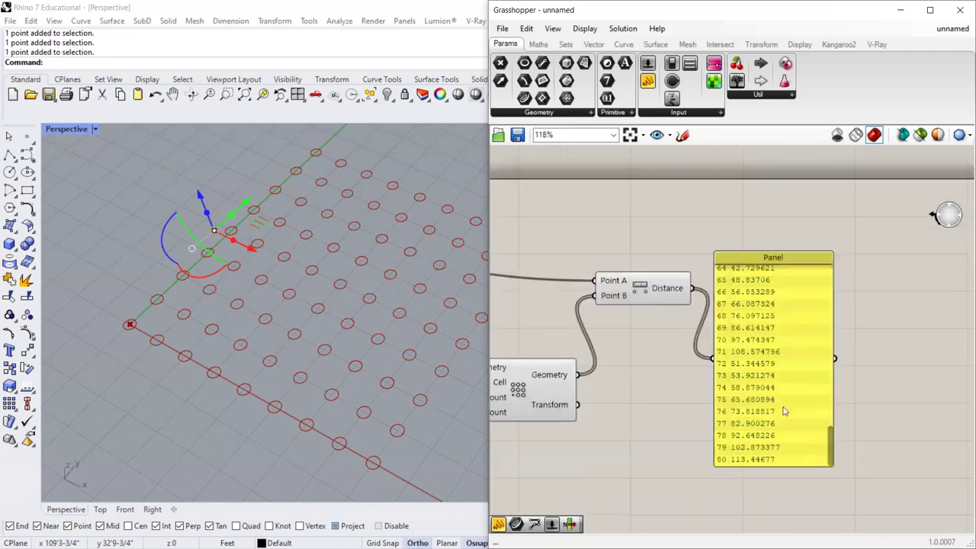
Reposition the Panel and the Distance component, and return the Panel's list to its first entry.
drag(788, 409, 796, 391)
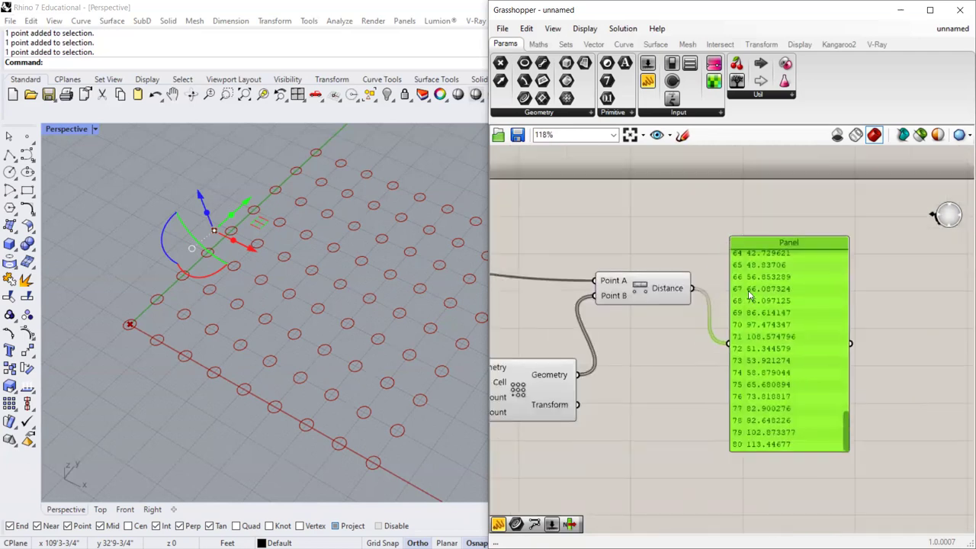
drag(668, 288, 677, 298)
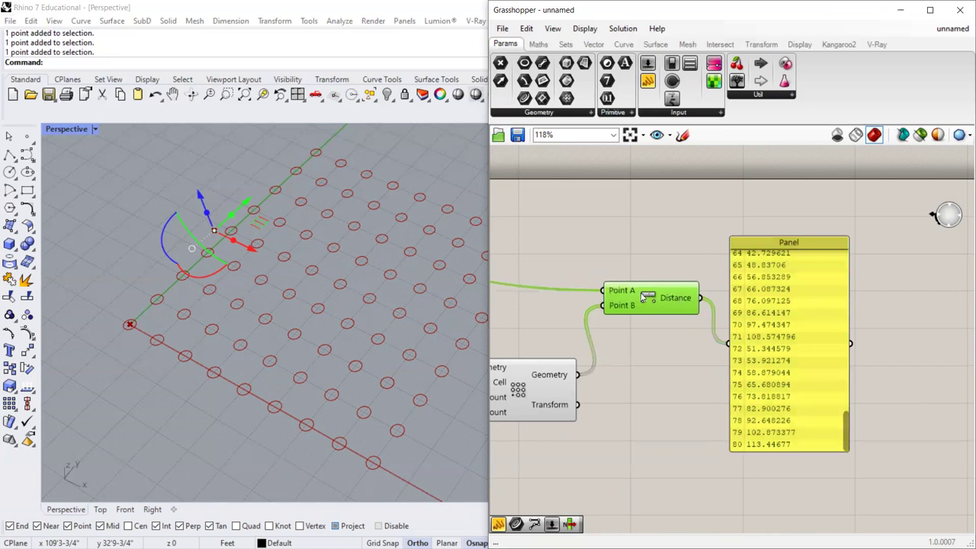
scroll(648, 328, down, 3)
scroll(616, 363, up, 2)
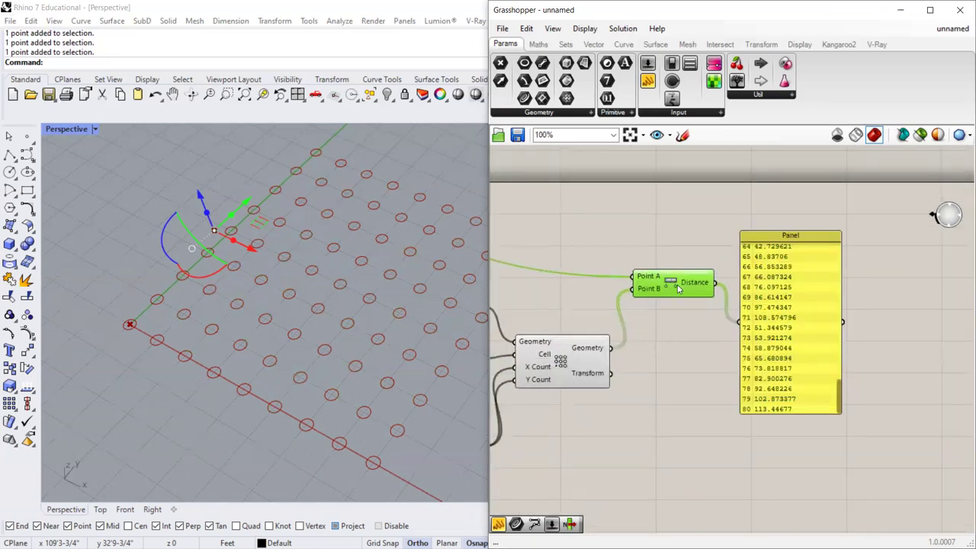
scroll(678, 283, up, 3)
click(840, 328)
drag(841, 328, 827, 309)
drag(923, 427, 924, 217)
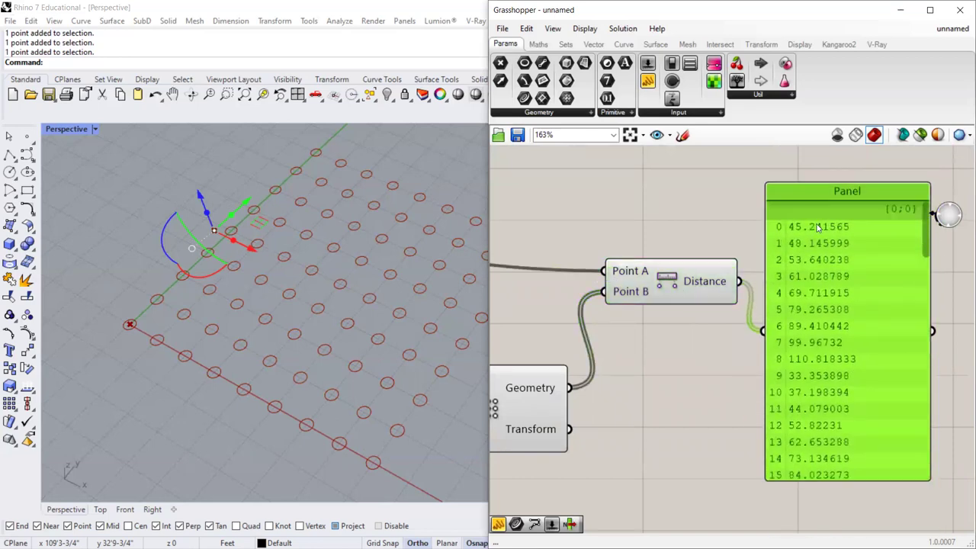
Duplicate the distance Panel and feed the copy from the Rectangular Array's Transform output.
scroll(784, 226, down, 3)
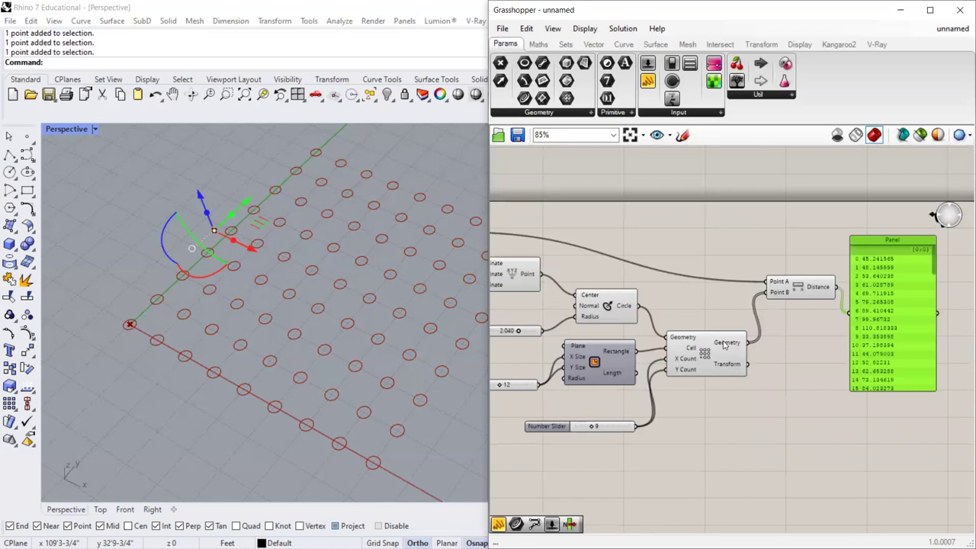
mouse_move(724, 346)
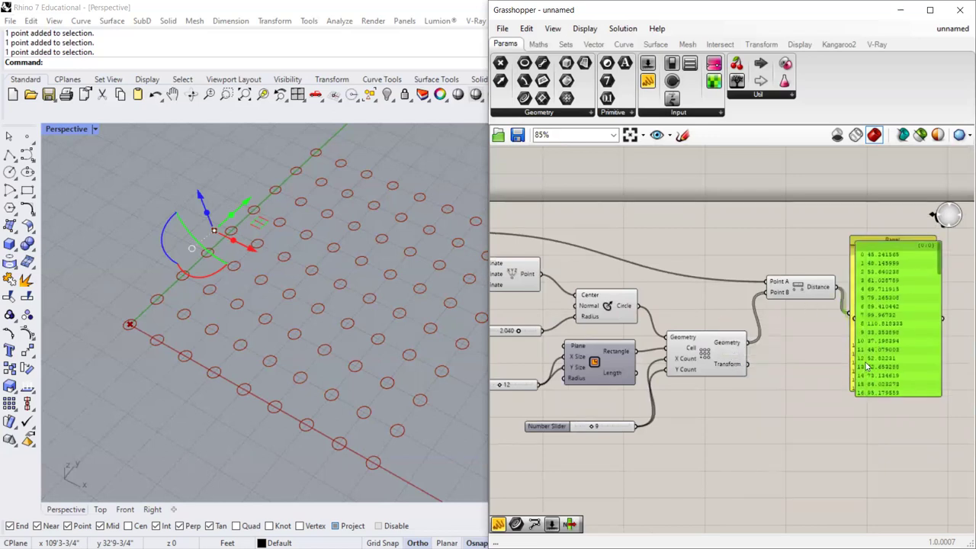
key(ctrl+v)
drag(747, 364, 821, 446)
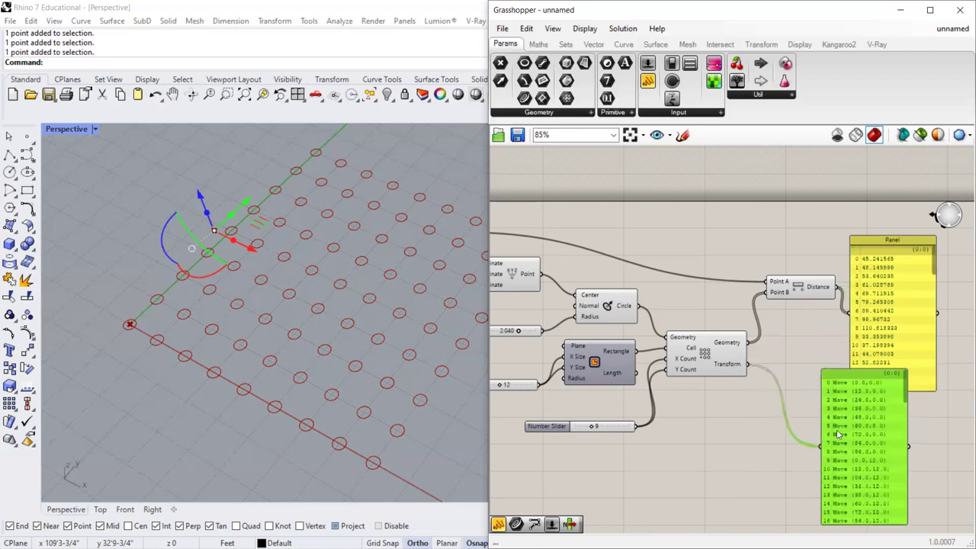
drag(860, 379, 842, 403)
scroll(842, 402, up, 5)
scroll(817, 415, down, 4)
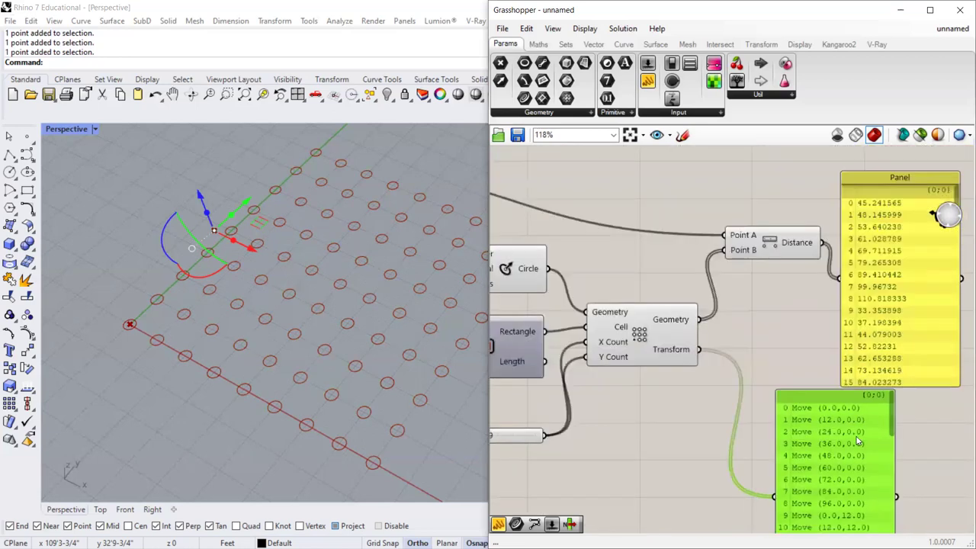
Switch the copied Panel's input to the Rectangular Array's Geometry output and place it directly below the distance Panel.
scroll(704, 369, up, 3)
drag(642, 275, 745, 519)
scroll(742, 365, down, 2)
drag(770, 392, 833, 397)
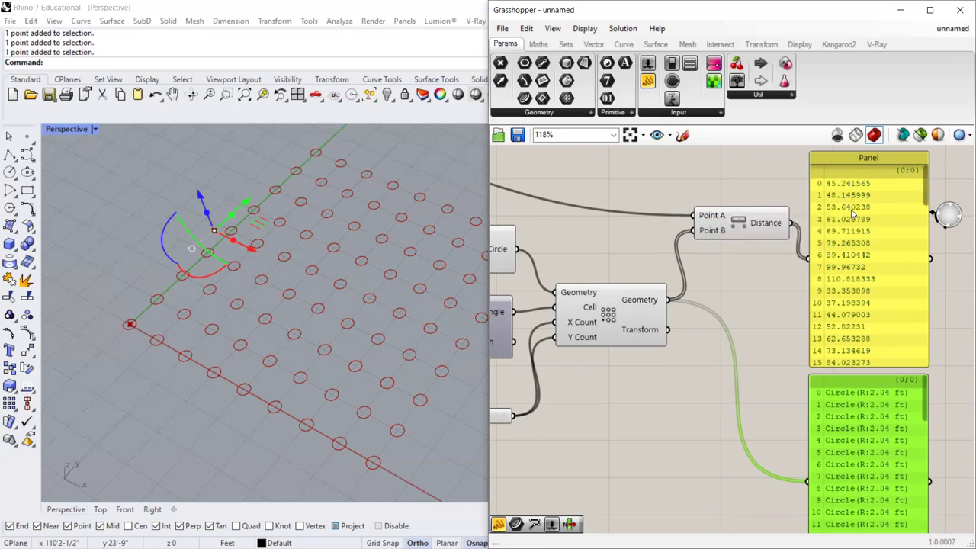
Align the distance Panel with the Distance component and line up the circle Panel beneath it.
scroll(920, 262, down, 1)
scroll(920, 262, down, 3)
scroll(920, 262, up, 4)
scroll(602, 282, down, 3)
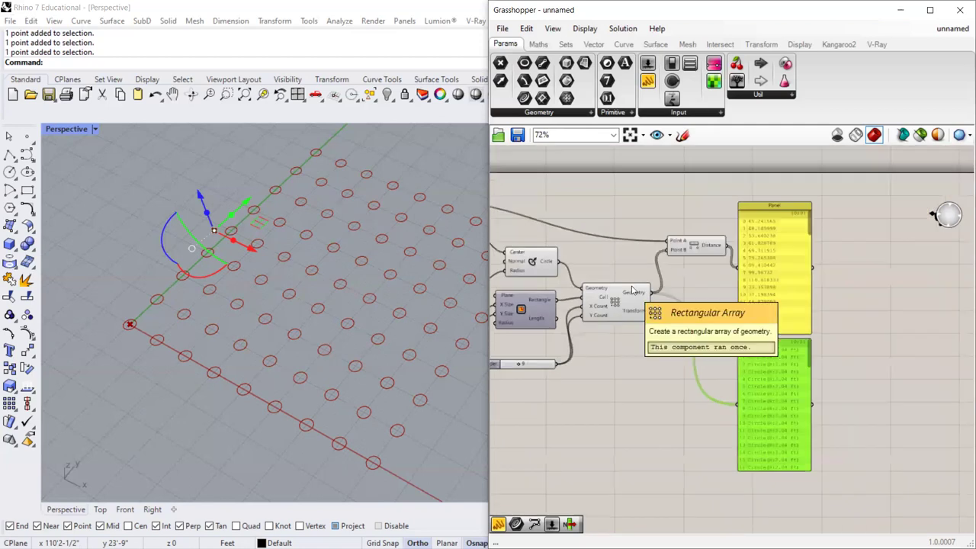
drag(766, 311, 769, 289)
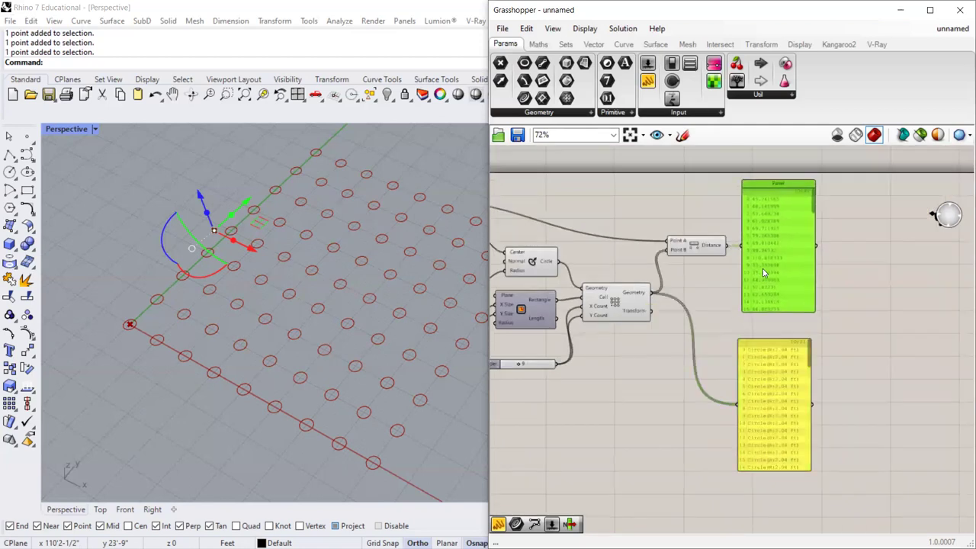
drag(799, 381, 802, 374)
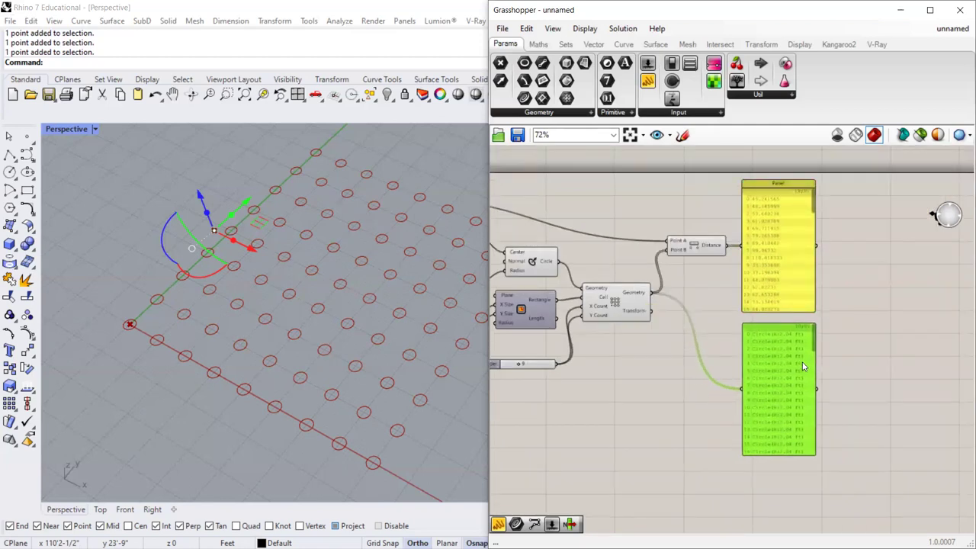
scroll(804, 362, down, 1)
scroll(688, 359, up, 1)
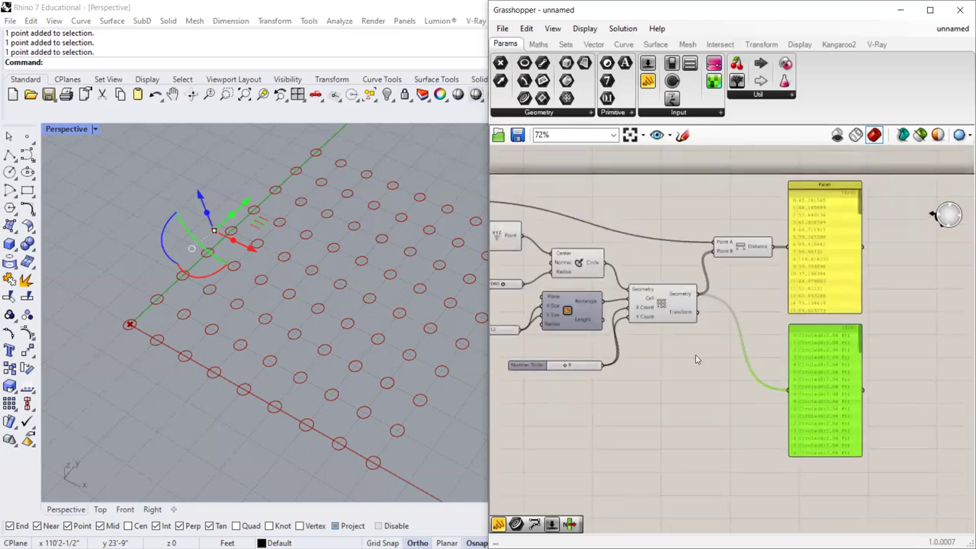
Nudge the distance Panel slightly and deselect the attractor point in the Rhino viewport.
drag(812, 243, 815, 241)
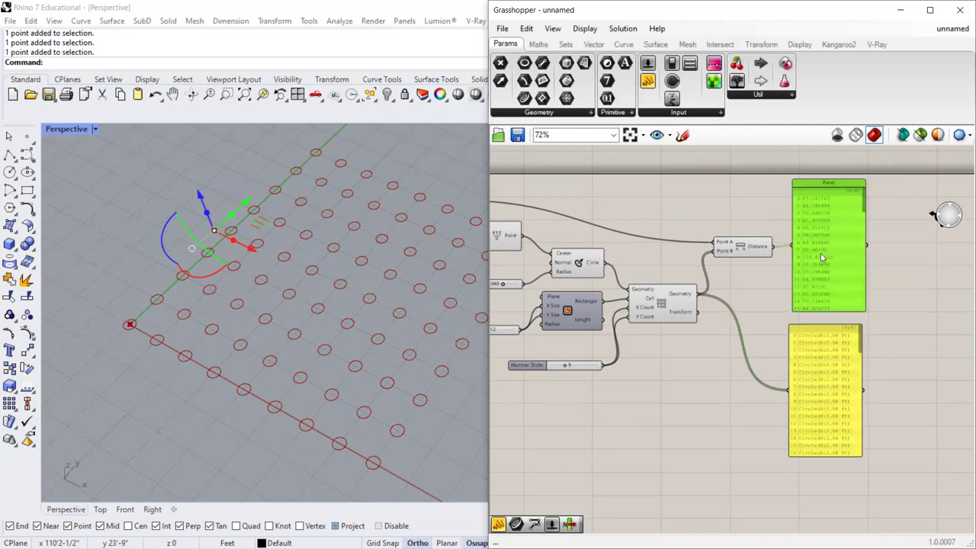
scroll(821, 253, up, 3)
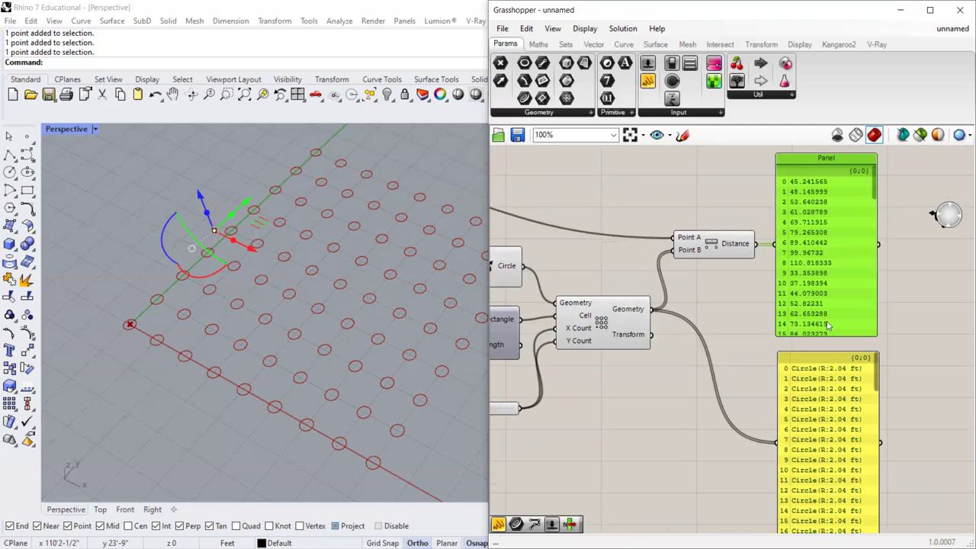
click(328, 214)
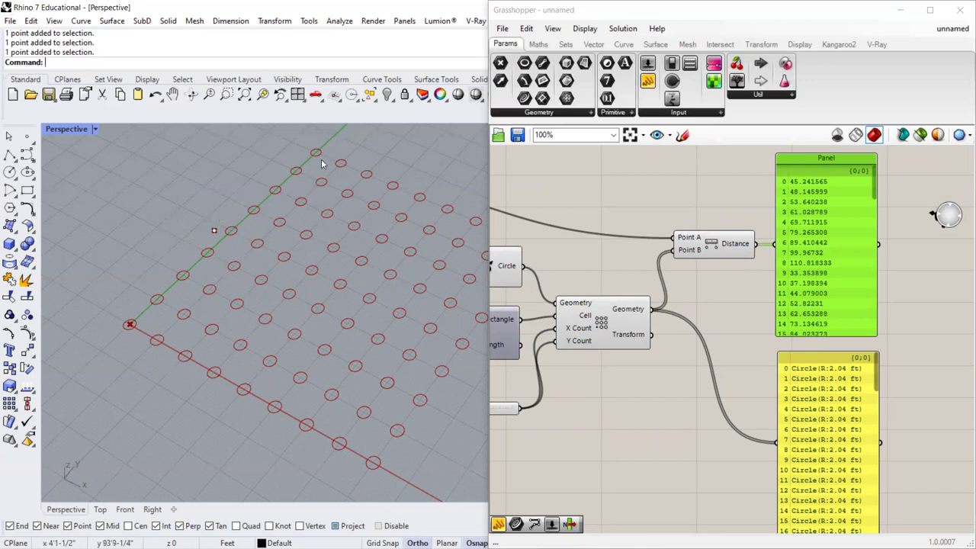
scroll(168, 298, down, 2)
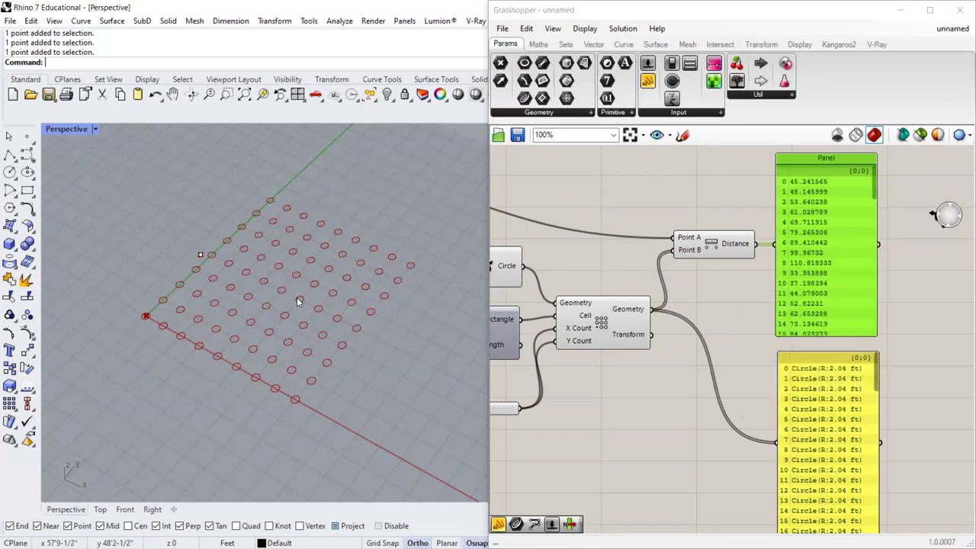
scroll(198, 313, up, 3)
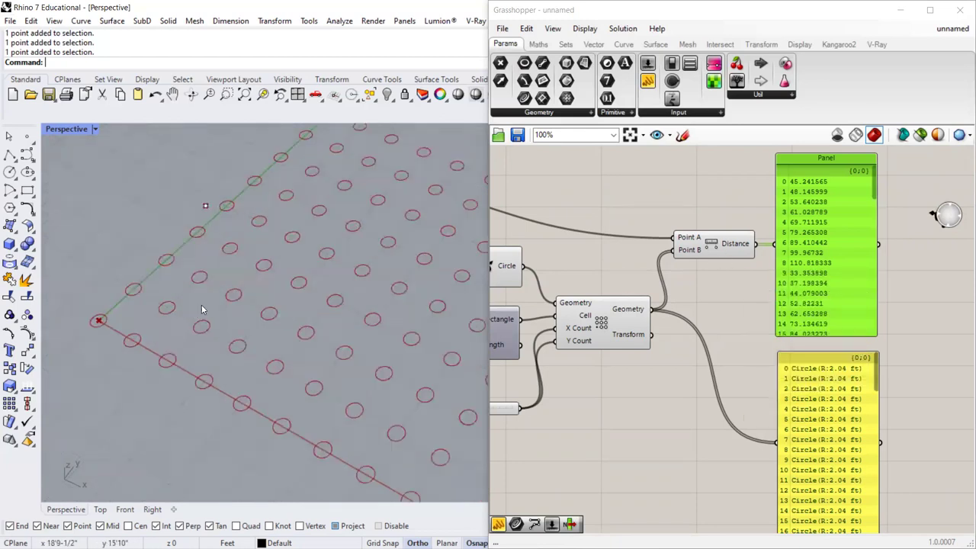
Shift the distance Panel slightly upward and delete the circle Panel below it.
mouse_move(859, 223)
mouse_down()
mouse_move(864, 208)
mouse_move(863, 217)
mouse_up()
drag(849, 408, 852, 400)
key(Delete)
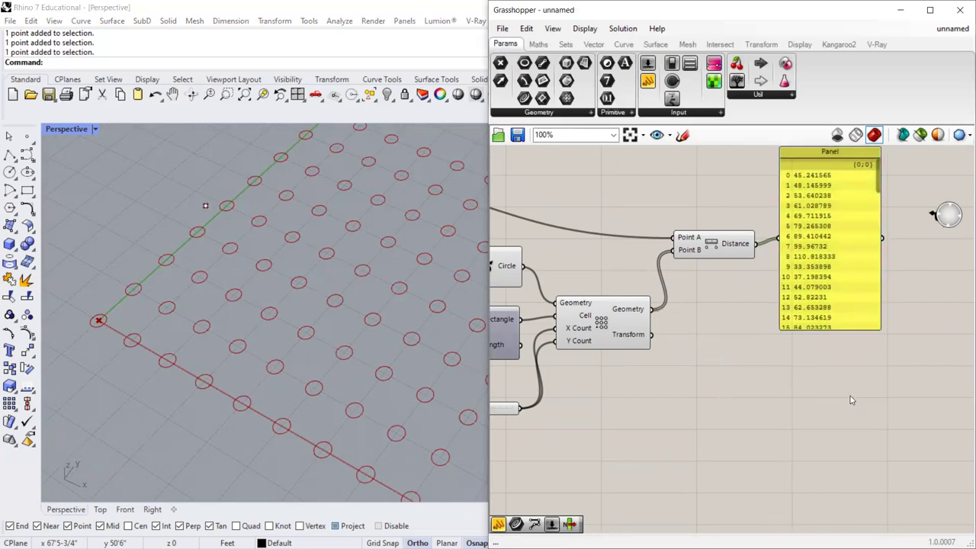
Shorten the distance Panel to about five visible entries, line it up with the Distance component and run through its list.
scroll(786, 398, down, 1)
drag(821, 300, 832, 279)
scroll(853, 263, up, 3)
drag(866, 248, 867, 264)
scroll(867, 267, up, 5)
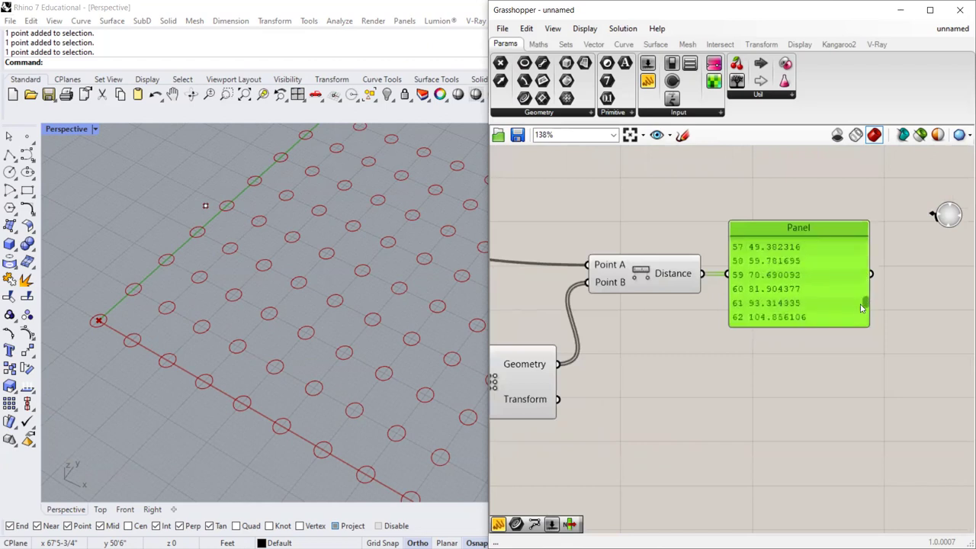
Examine the circle grid around the attractor point and compare the circles with the distance values in the Panel.
scroll(241, 292, down, 3)
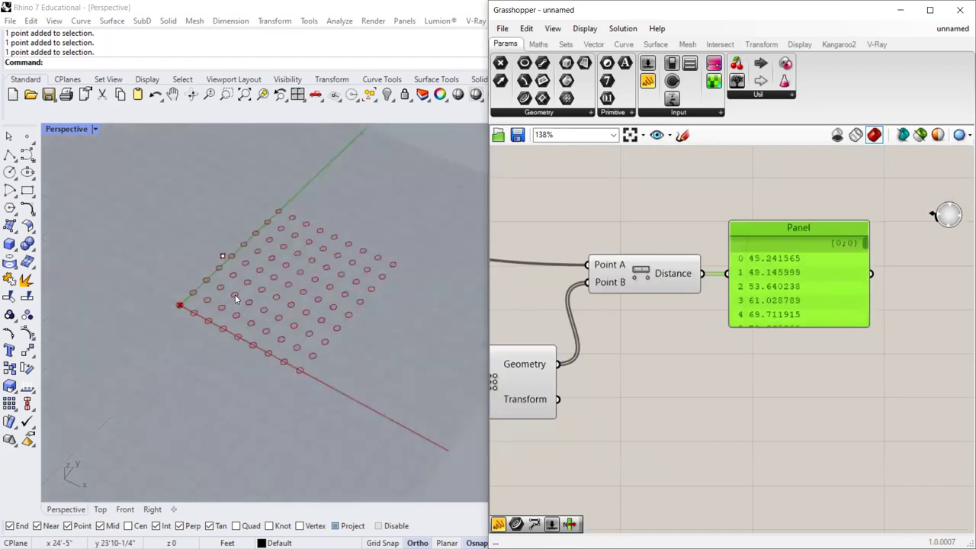
scroll(342, 286, down, 2)
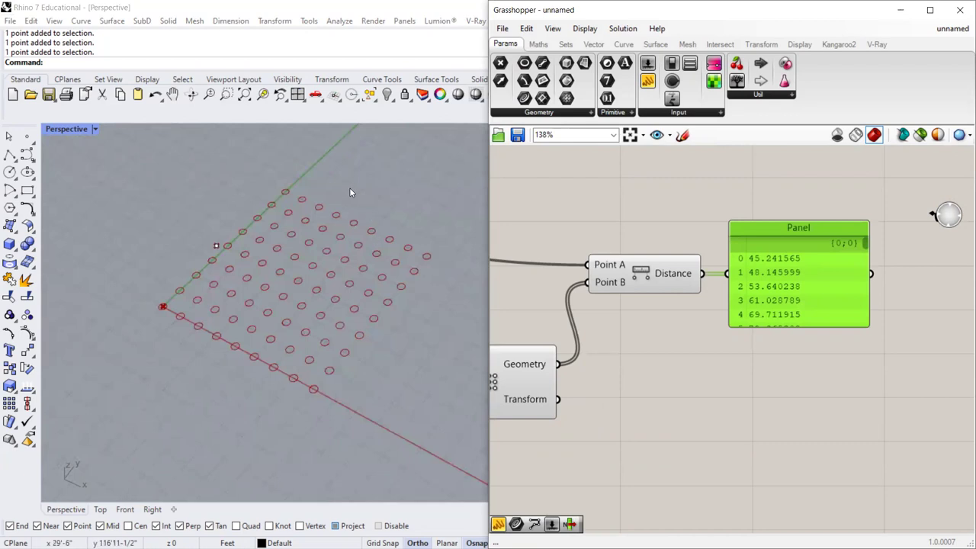
scroll(353, 188, up, 2)
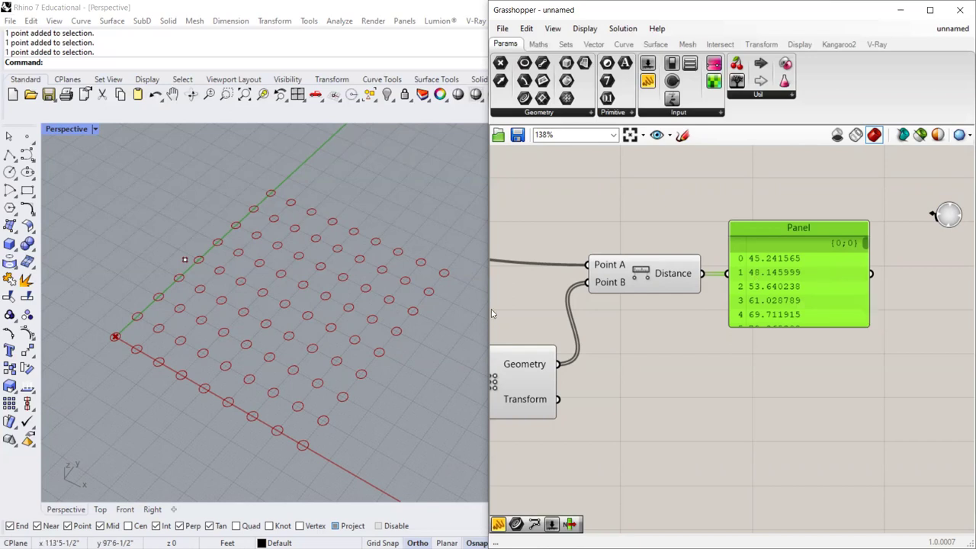
scroll(238, 251, up, 3)
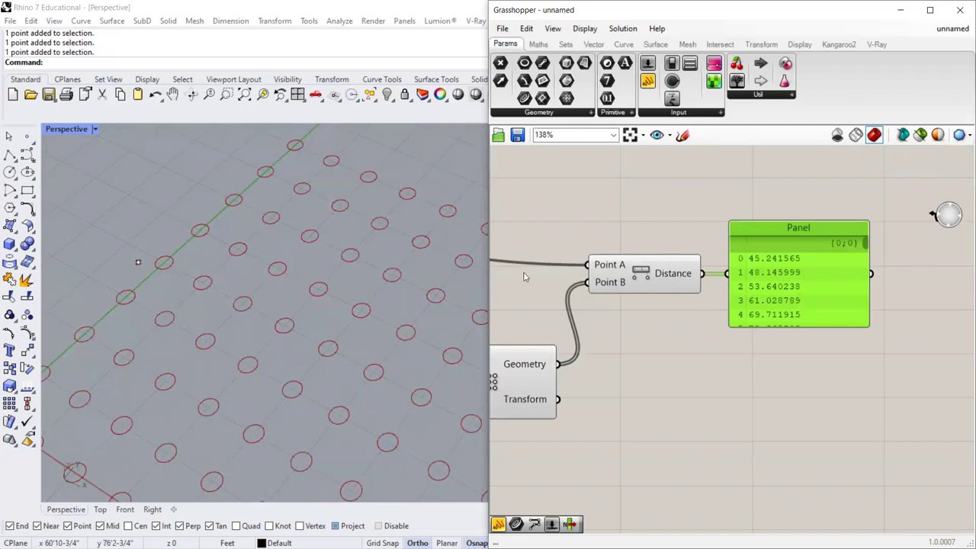
scroll(111, 339, down, 3)
scroll(112, 336, up, 5)
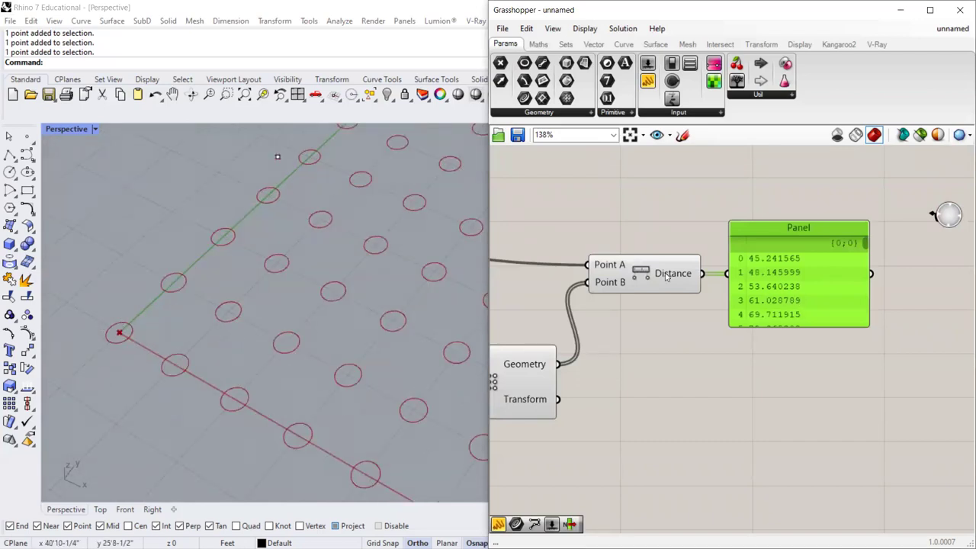
drag(139, 305, 98, 352)
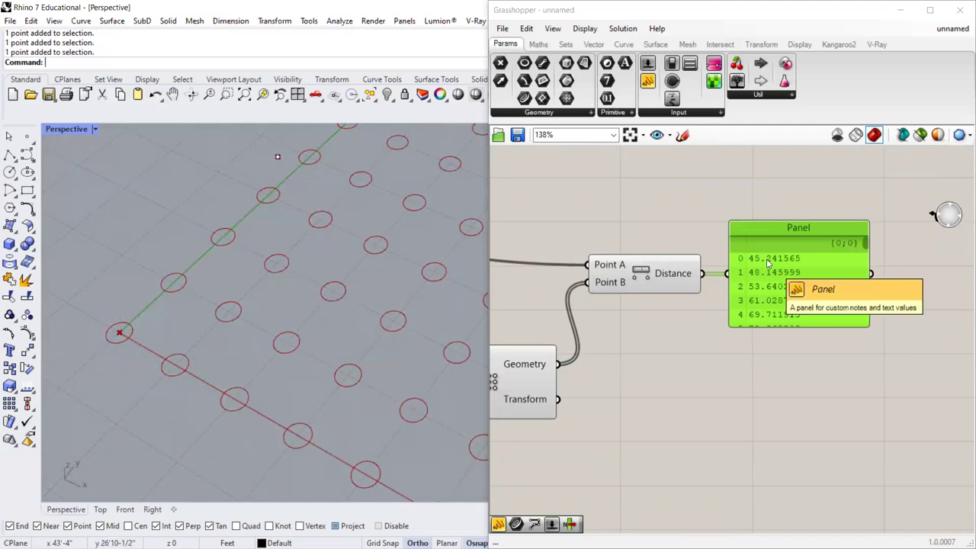
click(766, 259)
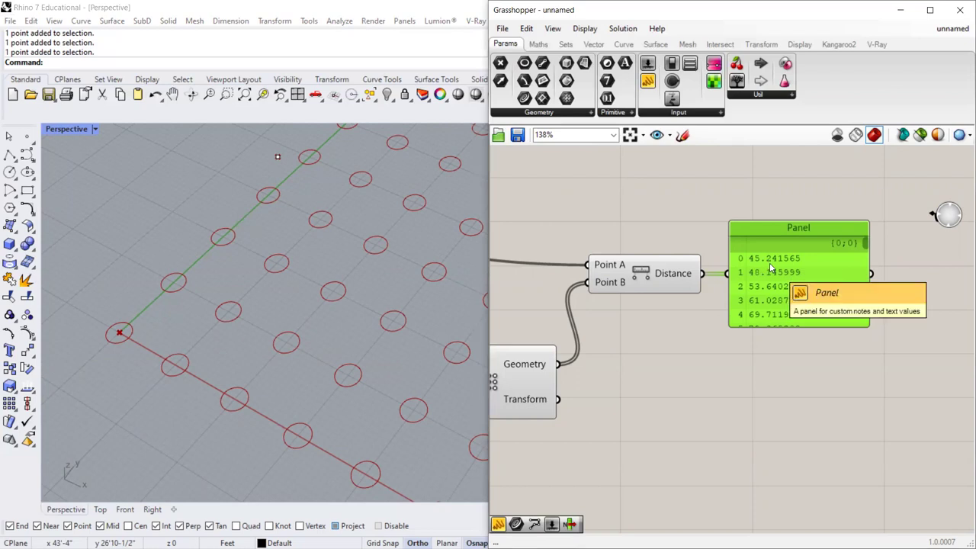
scroll(168, 279, down, 5)
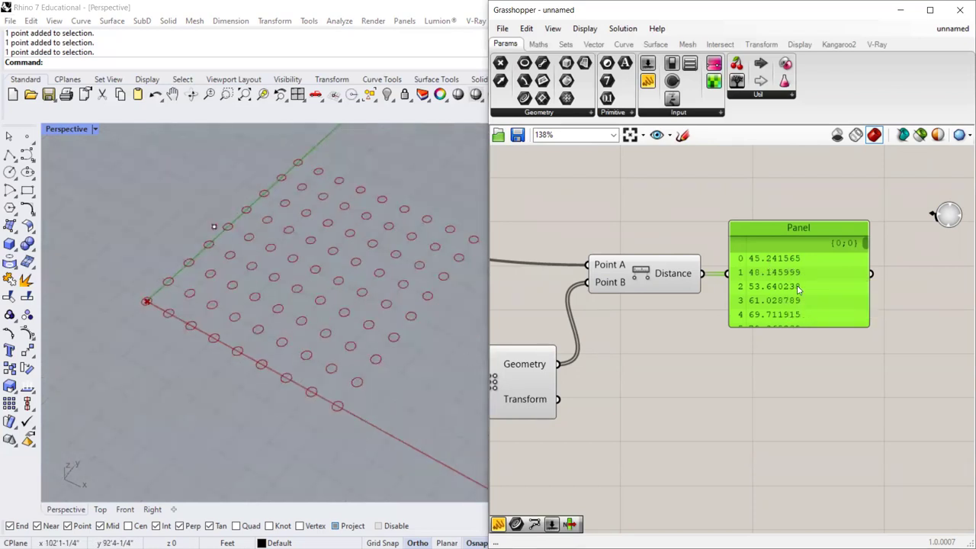
scroll(797, 285, down, 3)
scroll(797, 285, up, 4)
mouse_move(876, 234)
mouse_down()
mouse_move(869, 279)
mouse_move(870, 224)
mouse_up()
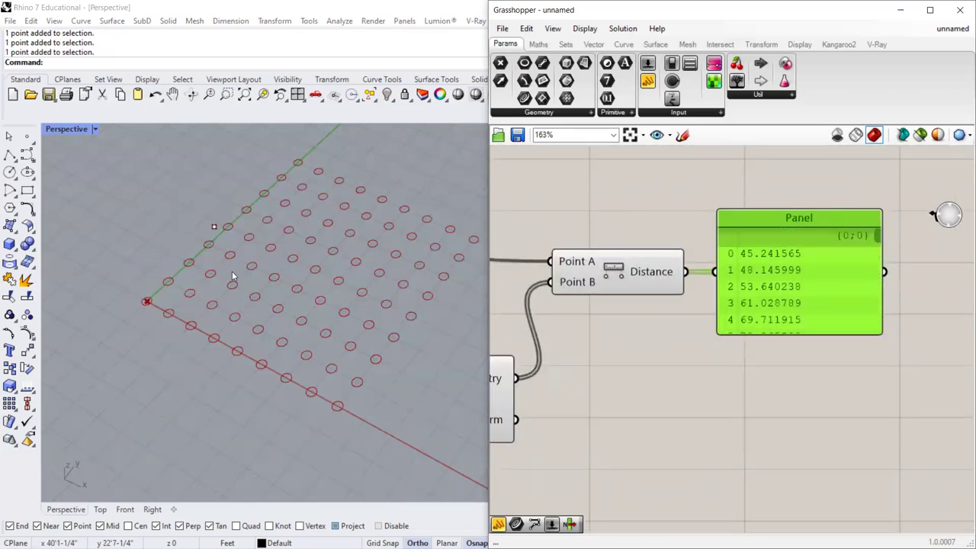
scroll(172, 283, up, 2)
scroll(172, 283, down, 4)
scroll(172, 283, up, 6)
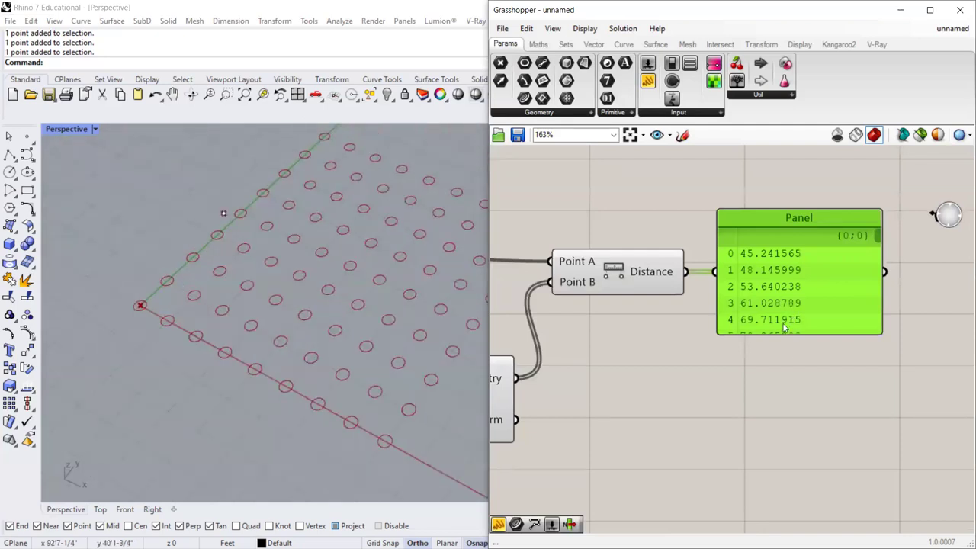
Move the circle radius slider up slightly beside the Circle component's Radius input and clear the selection.
scroll(754, 362, down, 5)
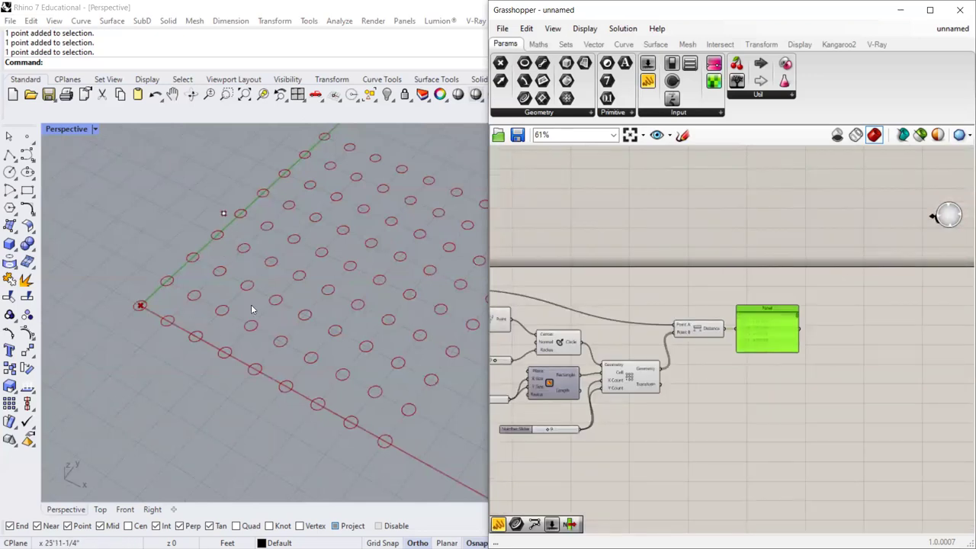
scroll(770, 351, down, 1)
scroll(768, 349, down, 2)
scroll(639, 340, up, 4)
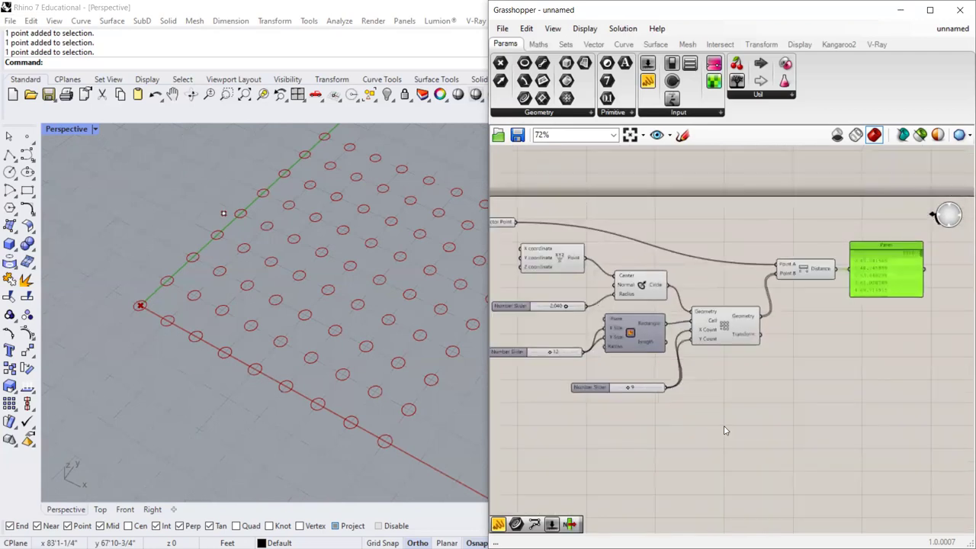
scroll(686, 396, up, 1)
drag(546, 328, 548, 314)
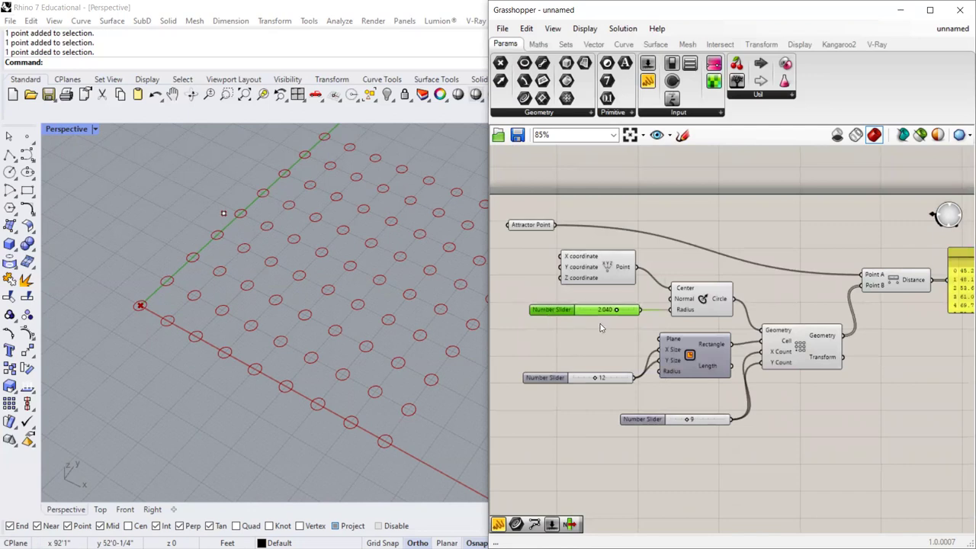
click(747, 467)
scroll(551, 399, down, 1)
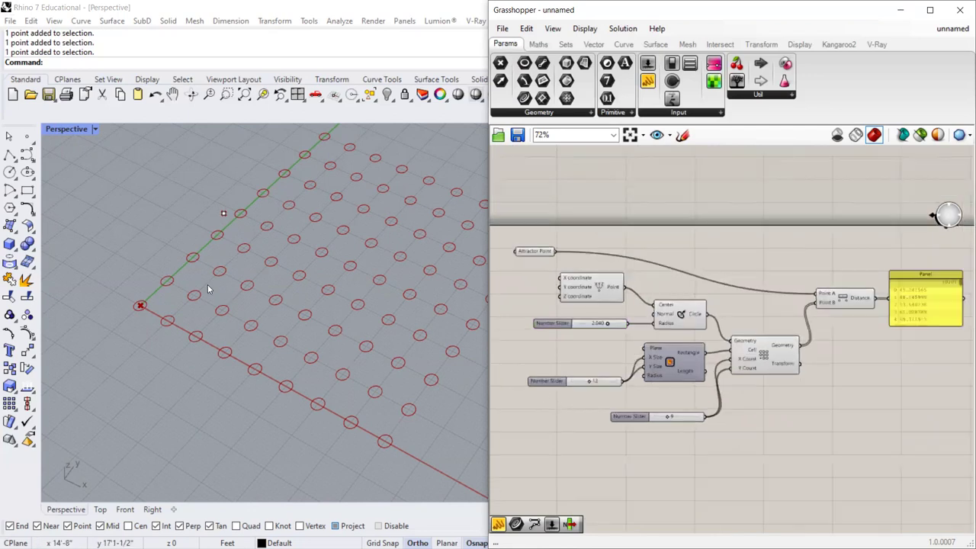
Review the circle grid in the Rhino viewport and widen the Grasshopper window over it.
scroll(181, 244, down, 3)
scroll(182, 244, up, 2)
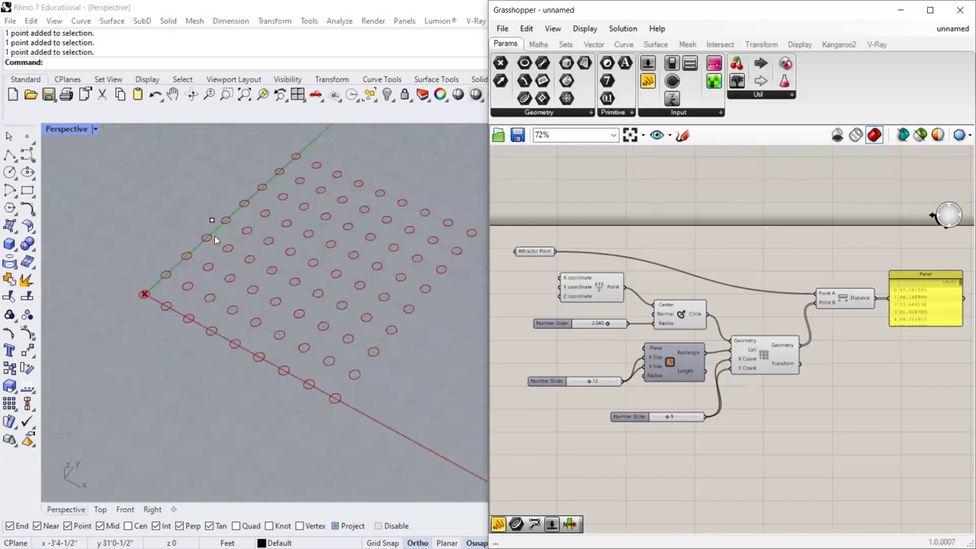
scroll(242, 261, down, 2)
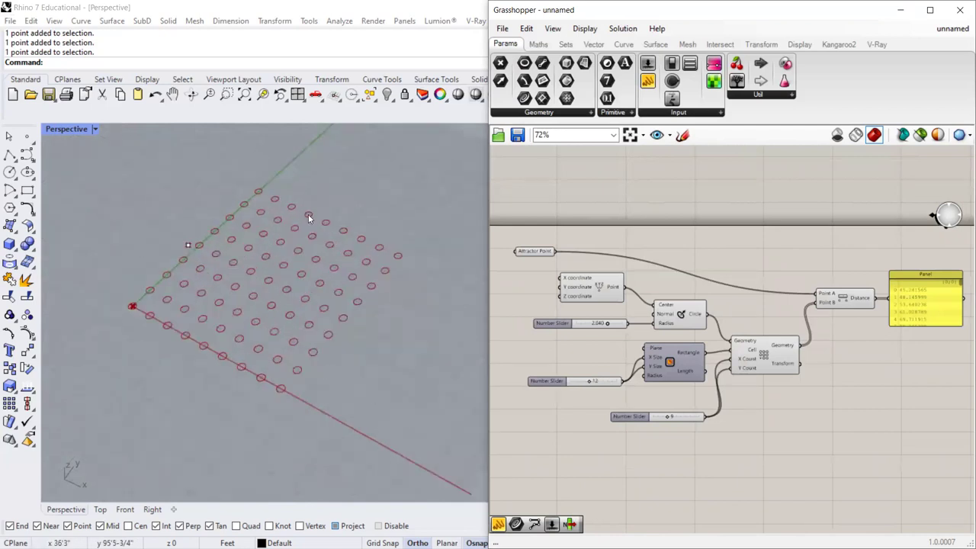
scroll(308, 213, up, 2)
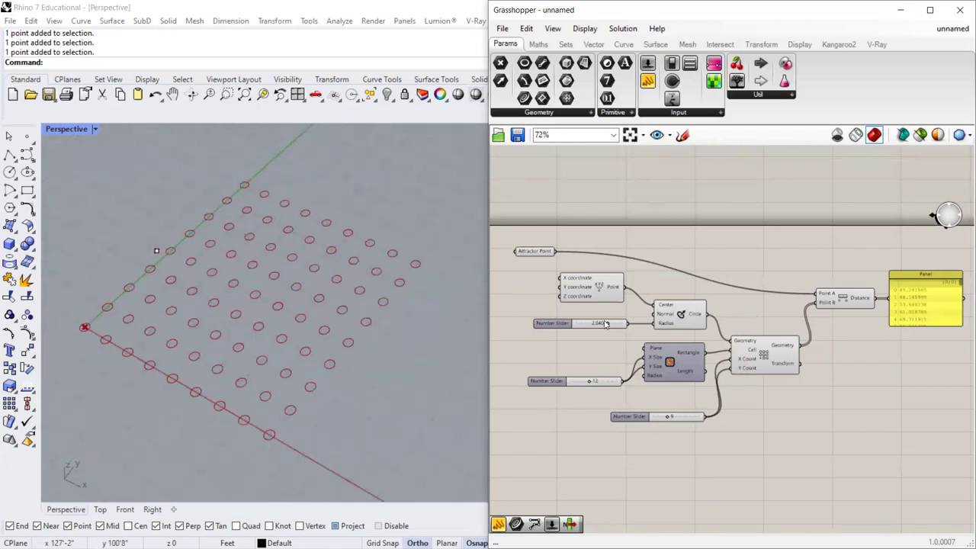
drag(484, 235, 370, 235)
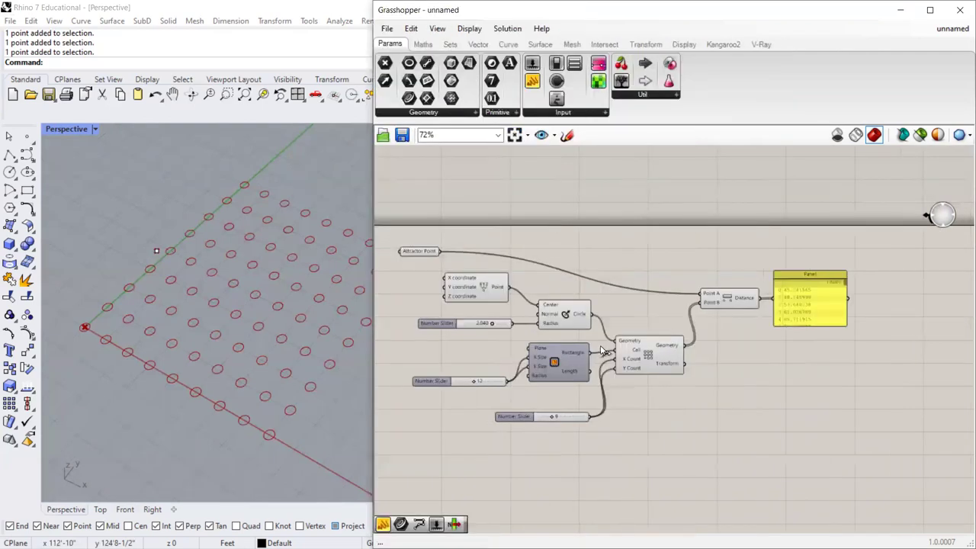
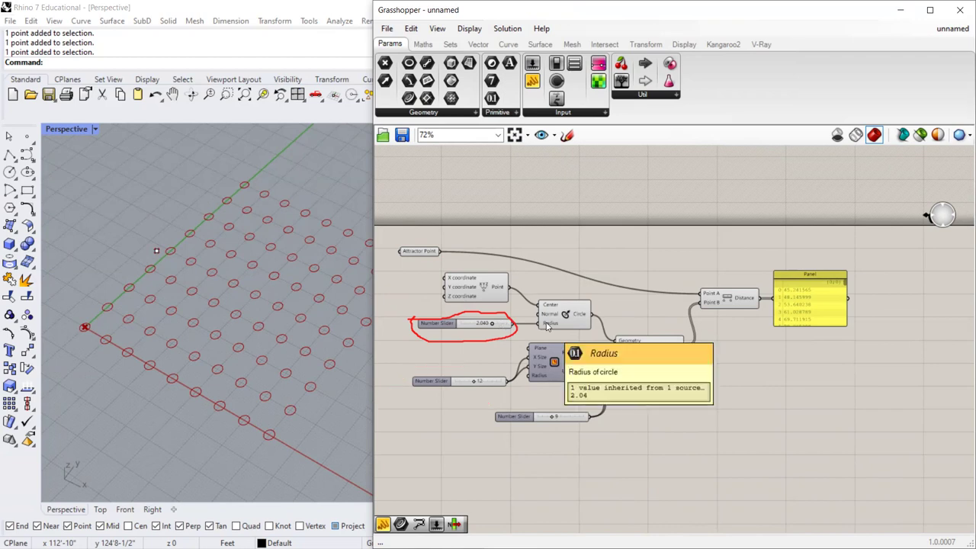
Set the circle radius slider to 1.376 and reposition the Circle and Rectangular Array components slightly.
mouse_move(490, 323)
mouse_down()
mouse_move(472, 326)
mouse_move(509, 325)
mouse_move(482, 325)
mouse_up()
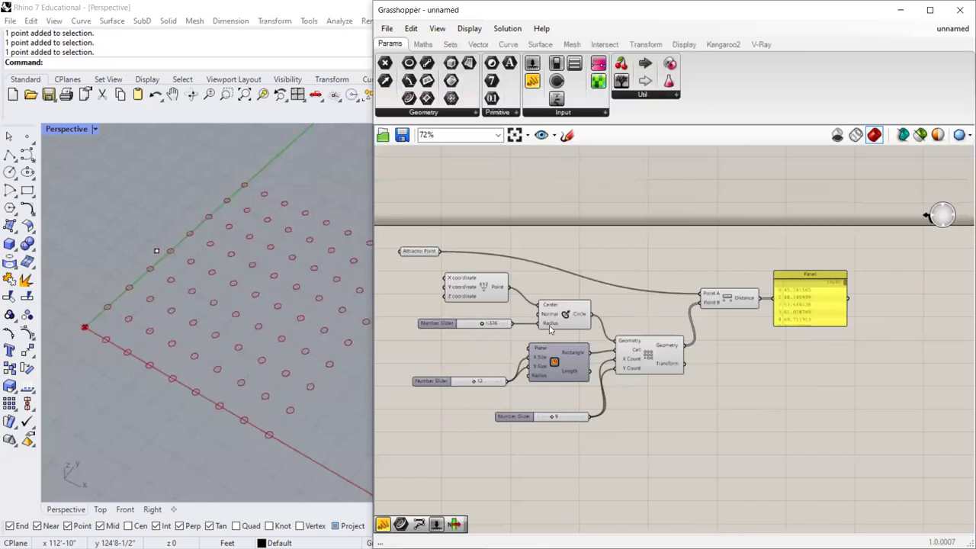
scroll(548, 326, up, 2)
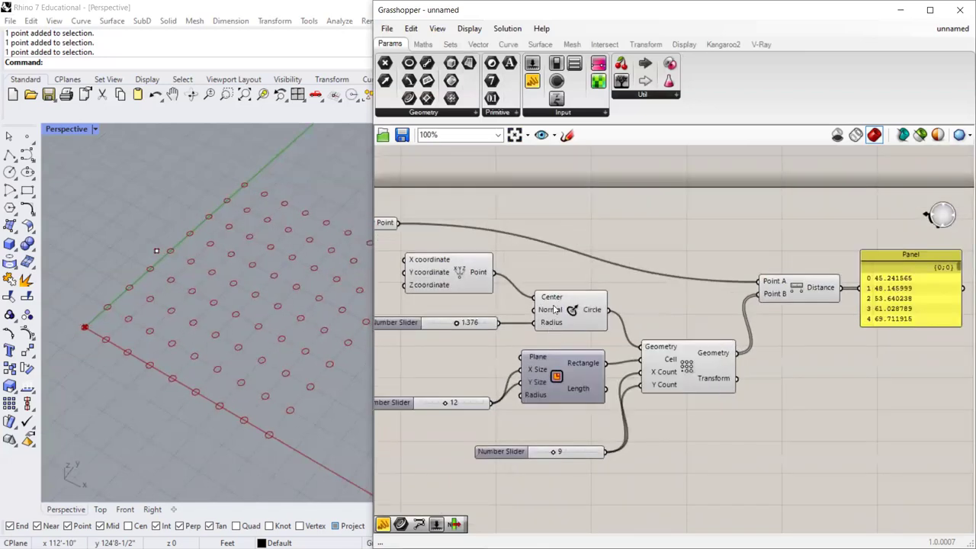
drag(571, 309, 562, 304)
drag(692, 366, 699, 363)
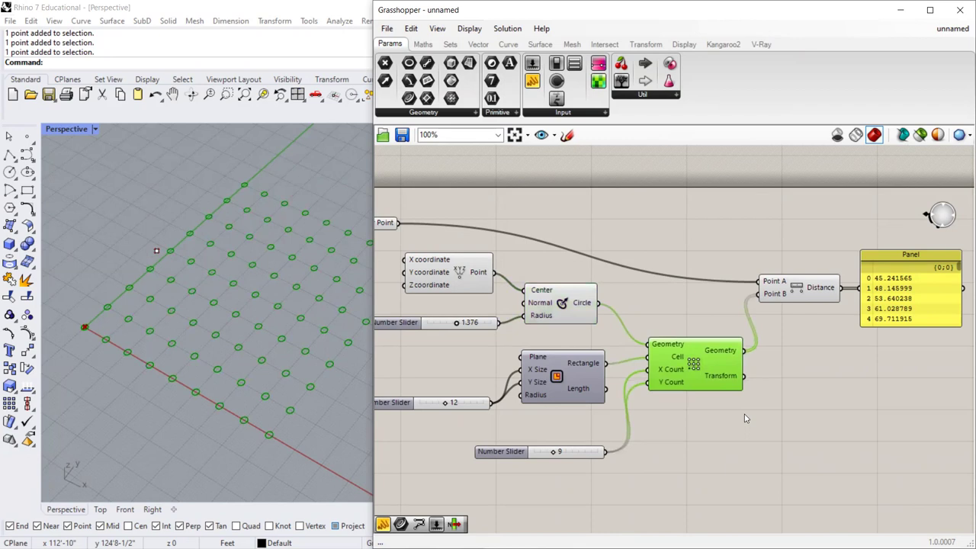
scroll(745, 417, down, 2)
Set the circle radius slider to 2.117 and level it with the Circle component's Radius input.
drag(511, 346, 524, 345)
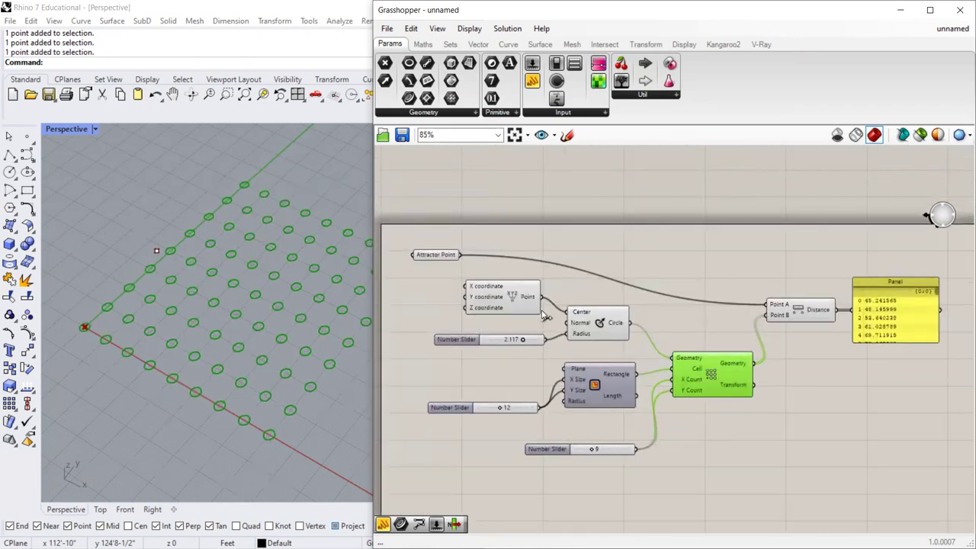
scroll(519, 347, up, 1)
click(505, 342)
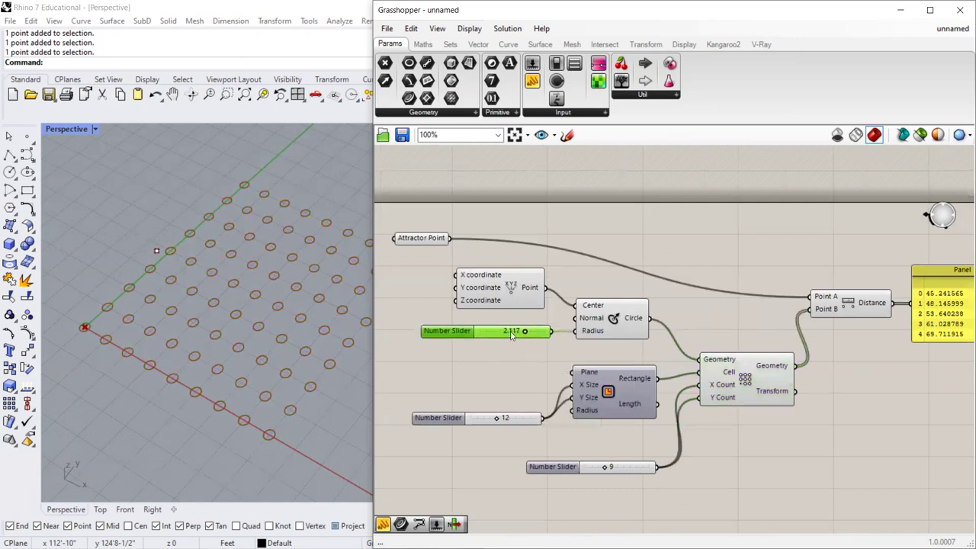
scroll(586, 348, down, 2)
scroll(709, 350, up, 1)
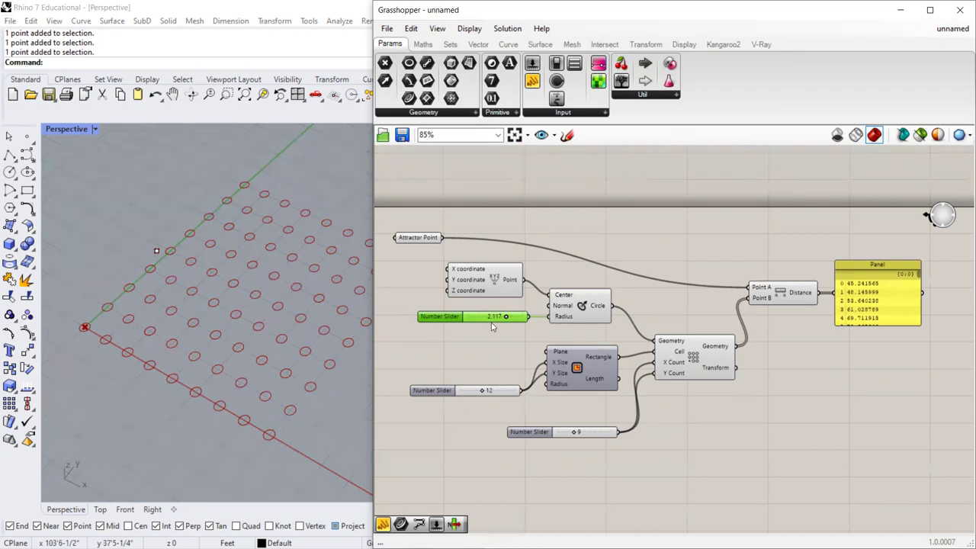
Reduce the circle radius slider to 1.340 and select the distance Panel.
mouse_move(506, 318)
mouse_down()
mouse_move(460, 326)
mouse_move(498, 321)
mouse_up()
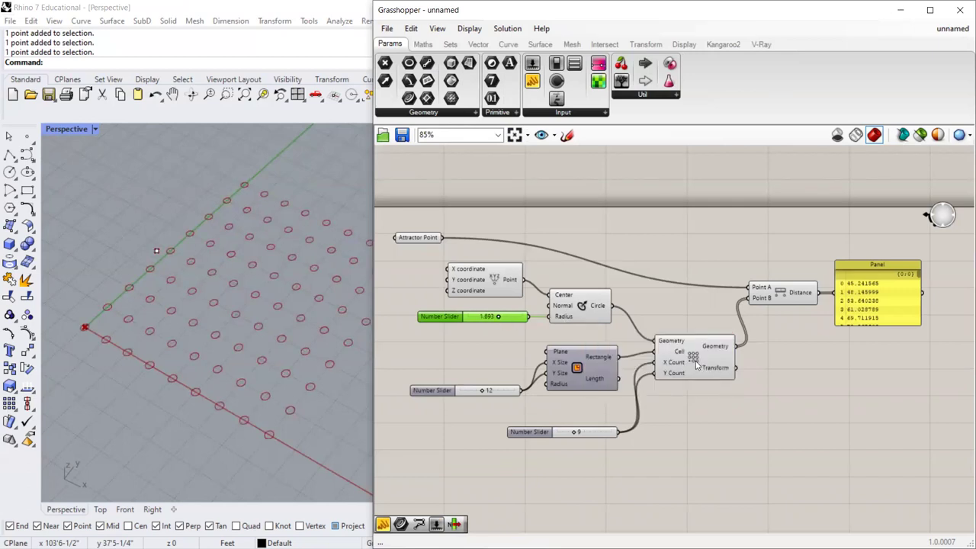
drag(498, 320, 488, 318)
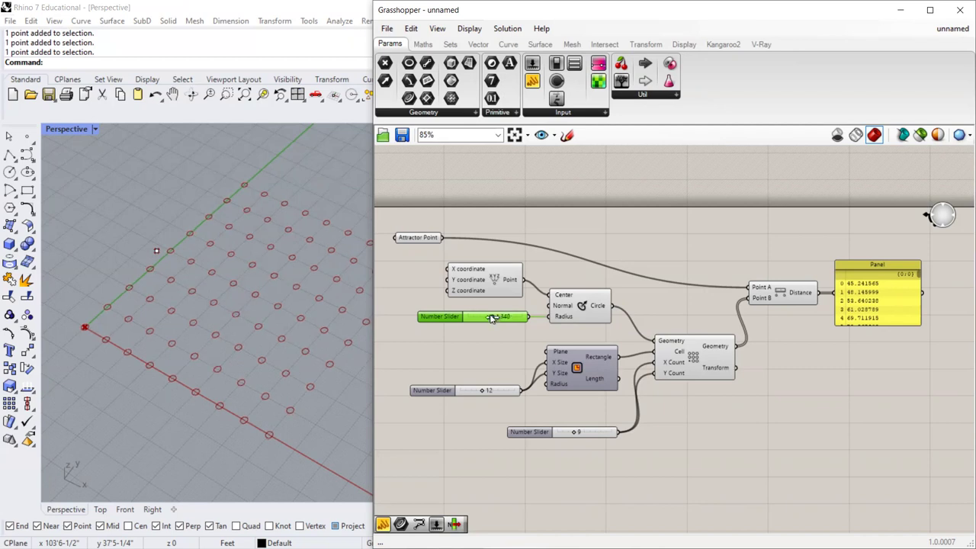
click(858, 301)
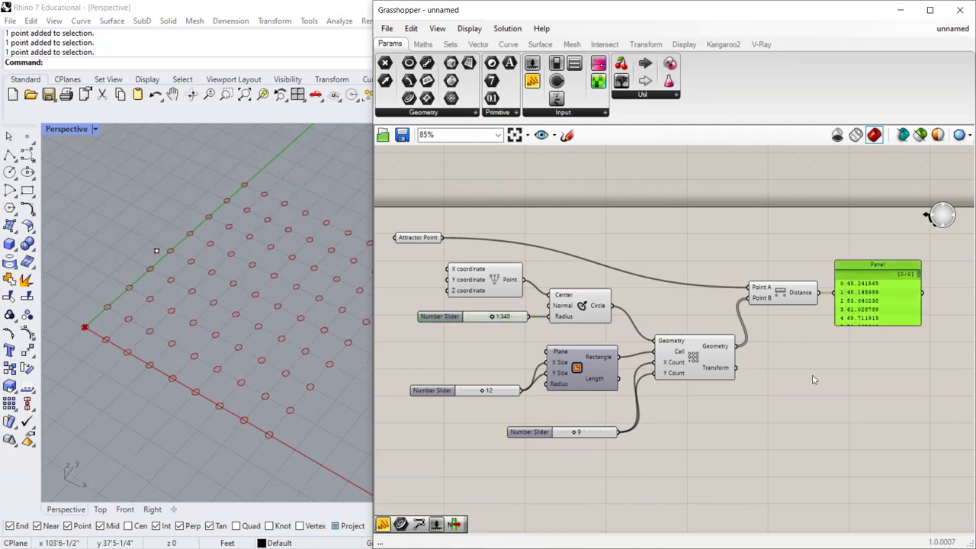
Duplicate the distance Panel, connect the Circle output to the copy, and shift the Circle component slightly.
key(ctrl+c)
key(ctrl+v)
drag(612, 306, 657, 254)
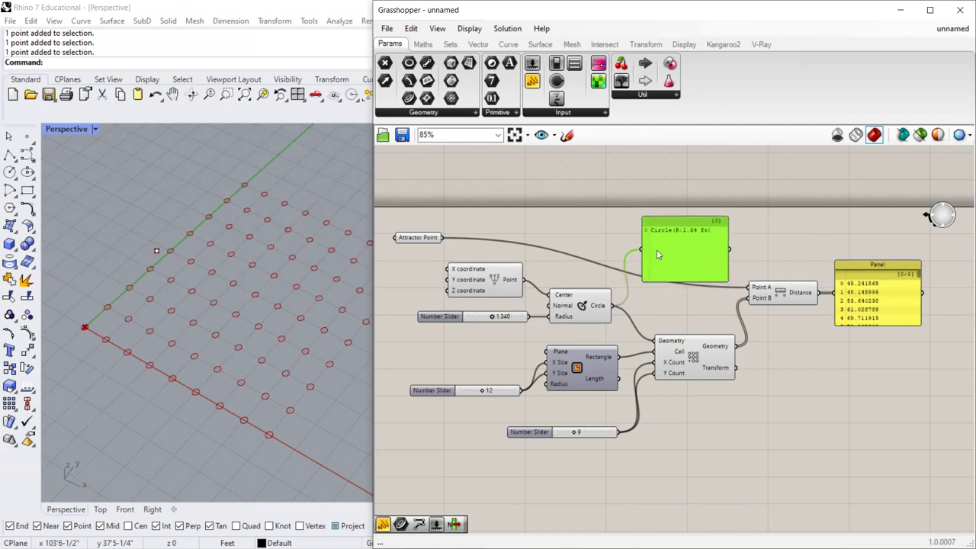
drag(582, 305, 578, 296)
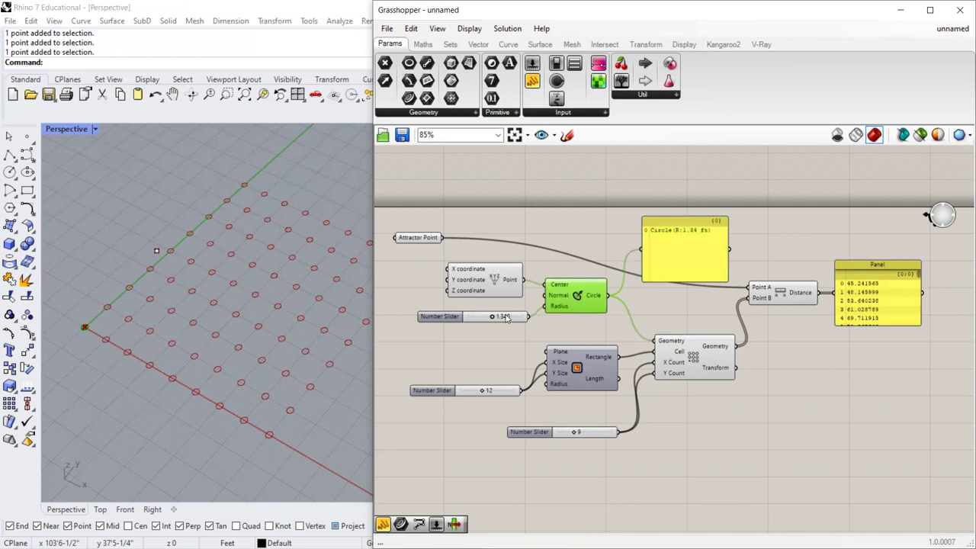
Try driving the Circle's Radius input from the distance Panel, then restore the radius slider connection.
drag(924, 296, 546, 306)
mouse_move(684, 364)
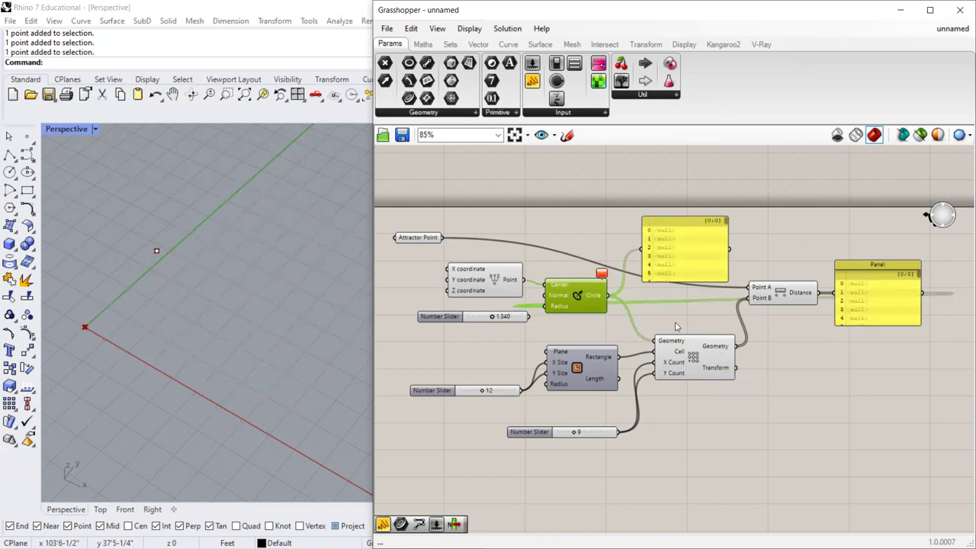
mouse_move(601, 275)
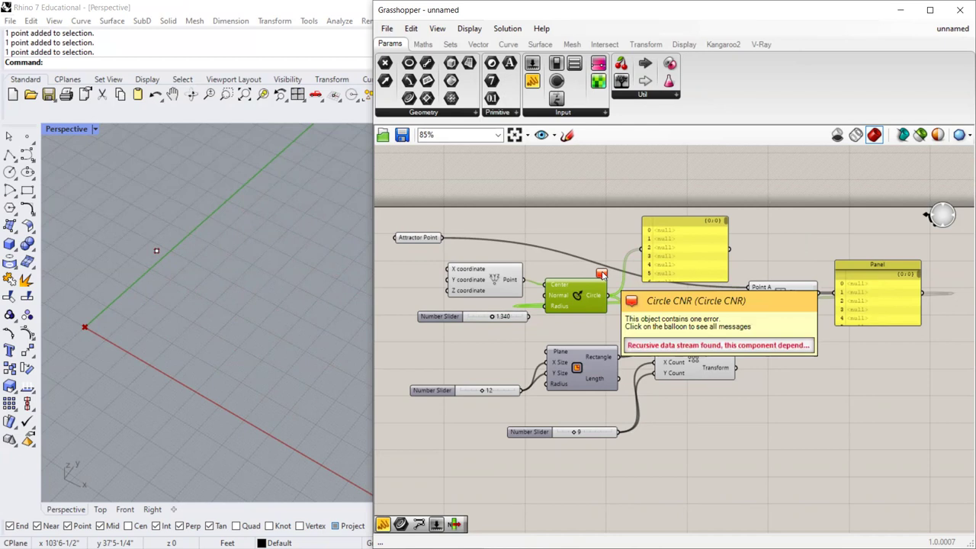
click(602, 276)
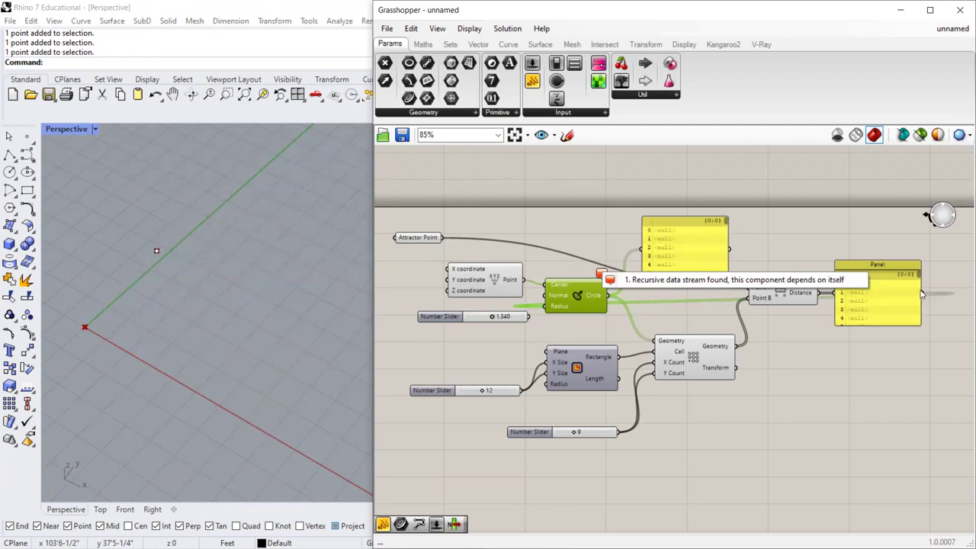
drag(529, 316, 546, 305)
mouse_move(608, 369)
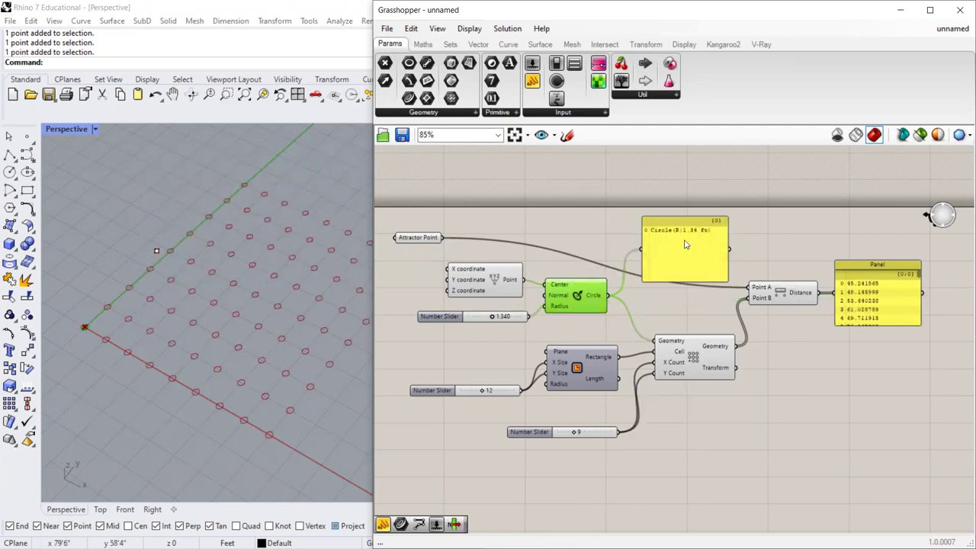
Reposition the Circle, Rectangular Array and Distance components and the distance Panel slightly on the canvas.
mouse_move(699, 355)
mouse_down()
mouse_move(659, 343)
mouse_move(699, 340)
mouse_move(692, 354)
mouse_up()
click(591, 297)
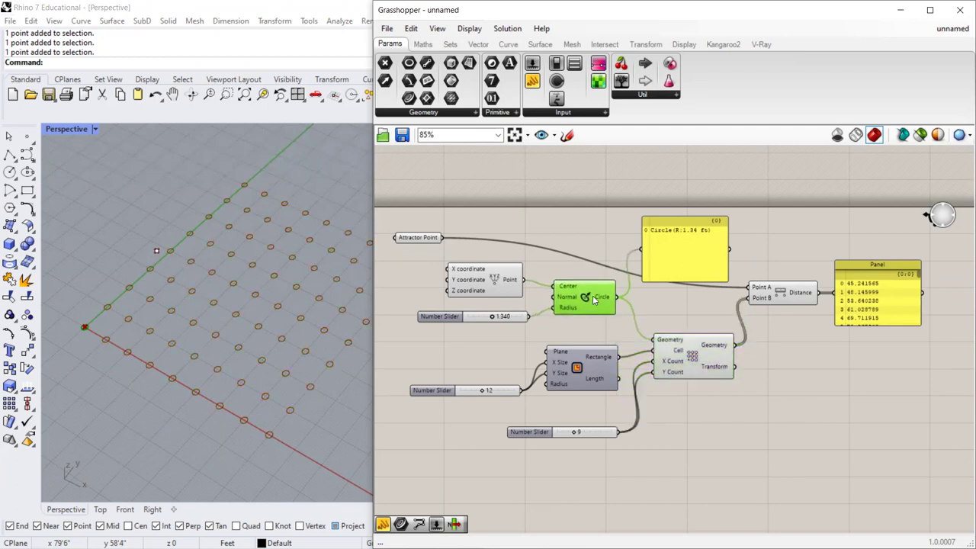
drag(589, 301, 590, 300)
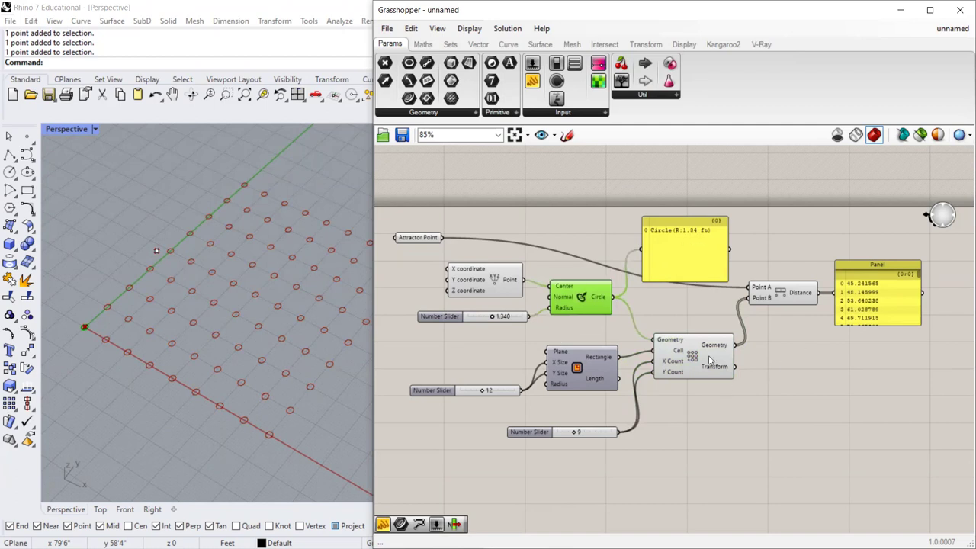
click(705, 250)
mouse_move(692, 356)
mouse_down()
mouse_move(707, 340)
mouse_move(681, 356)
mouse_up()
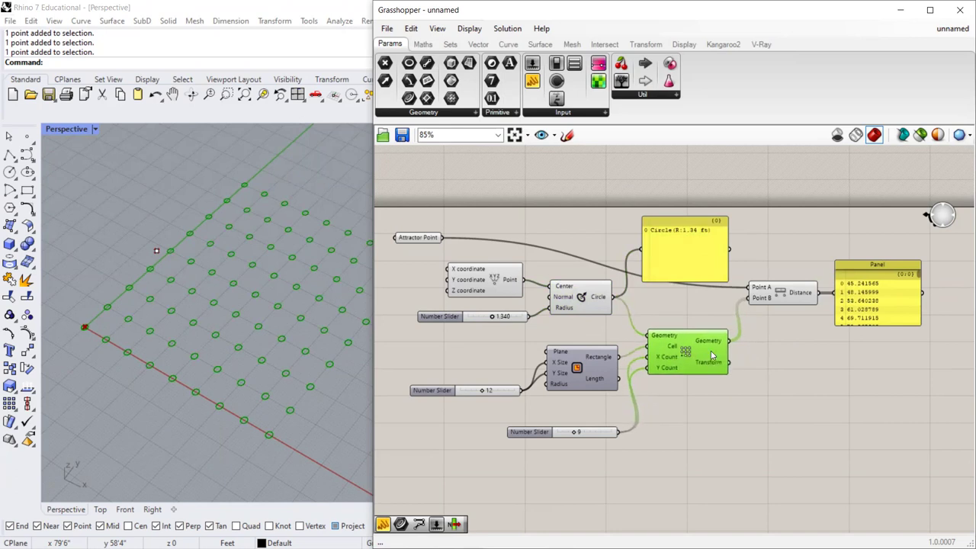
drag(769, 296, 766, 304)
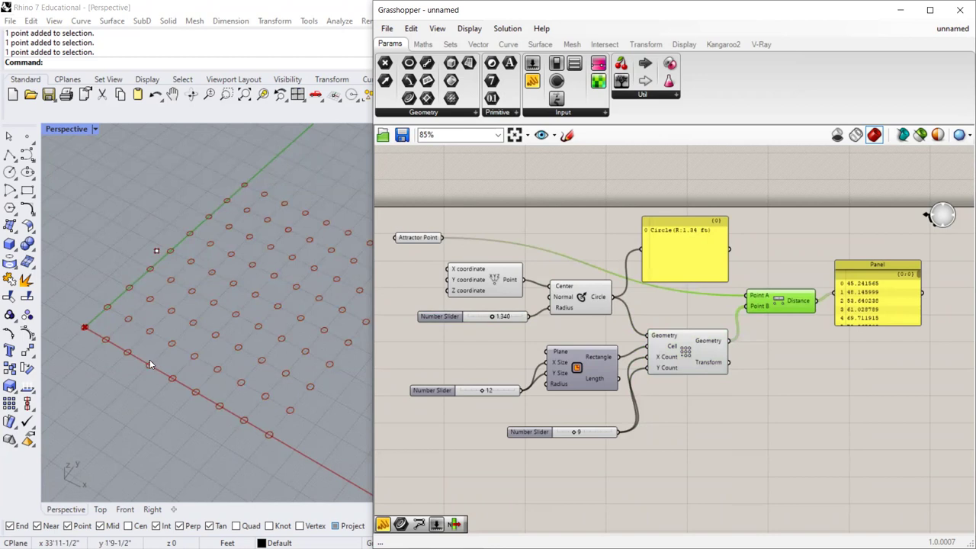
mouse_move(869, 302)
mouse_down()
mouse_move(869, 285)
mouse_move(871, 310)
mouse_up()
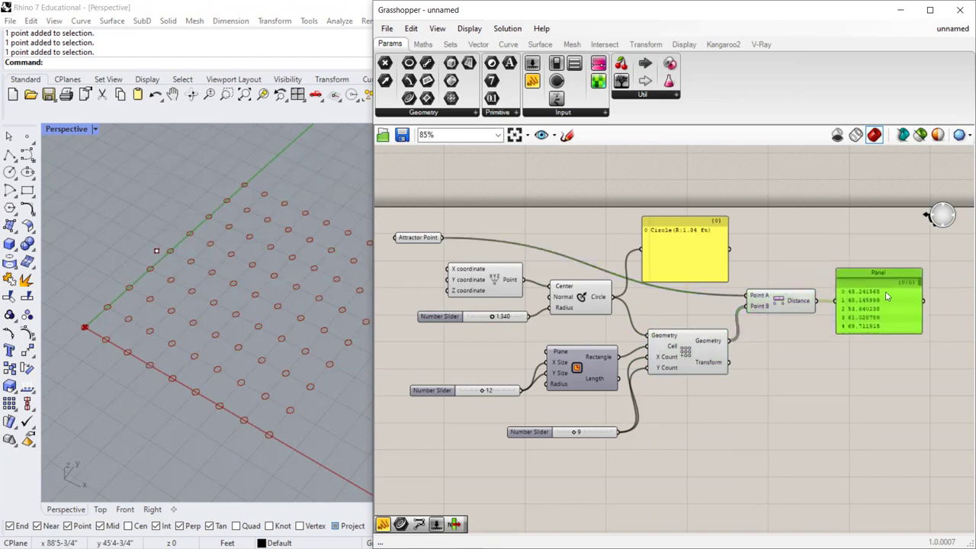
Go further down the distance Panel's list and adjust the Rectangular Array component's position slightly.
scroll(894, 291, up, 1)
mouse_move(923, 284)
mouse_down()
mouse_move(918, 343)
mouse_move(920, 279)
mouse_move(923, 297)
mouse_up()
click(629, 381)
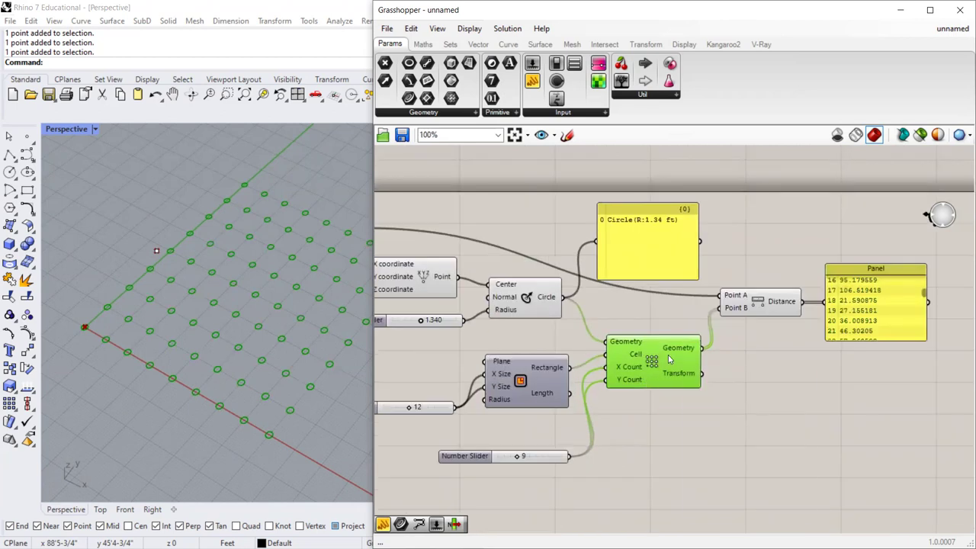
drag(653, 376, 655, 371)
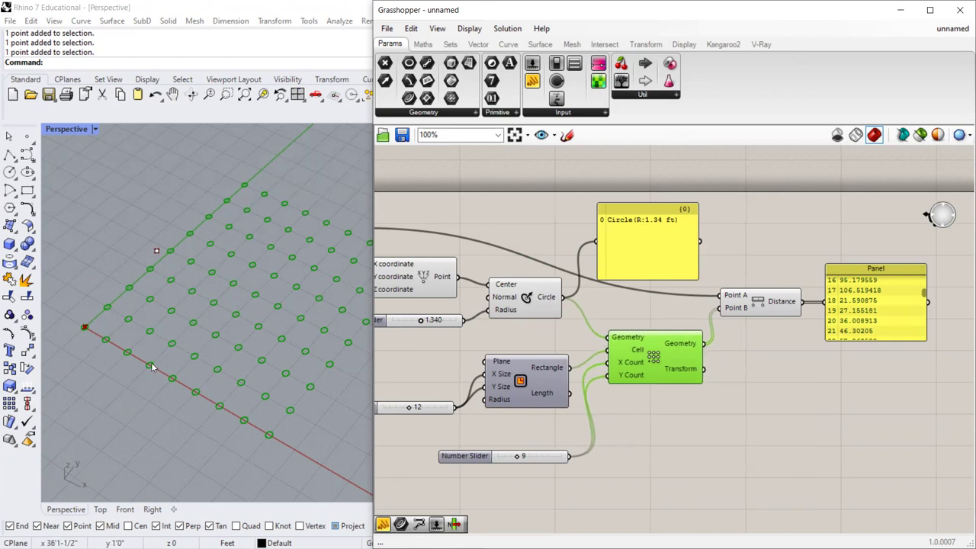
drag(656, 350, 726, 396)
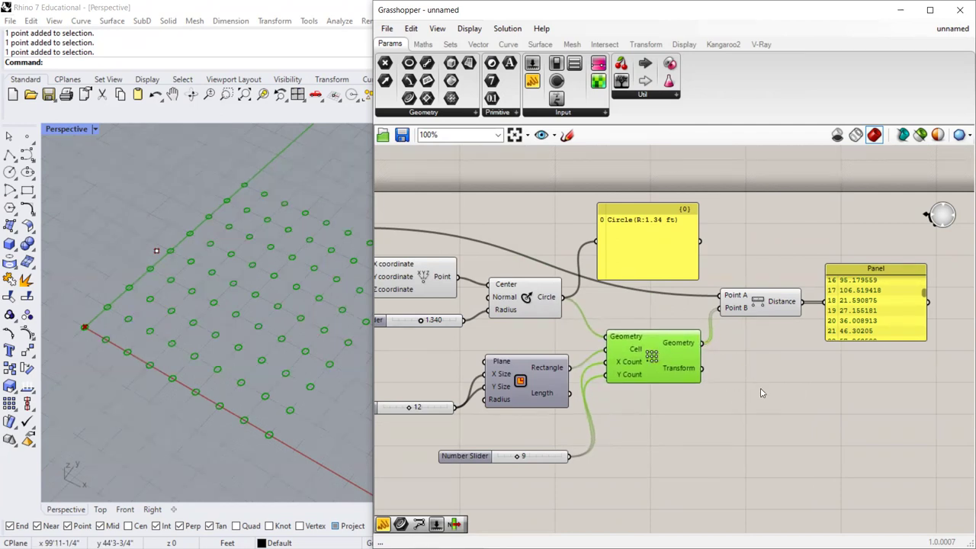
Look through the Transform, Curve, Display and Vector component categories for a component that can resize the arrayed circles.
click(639, 48)
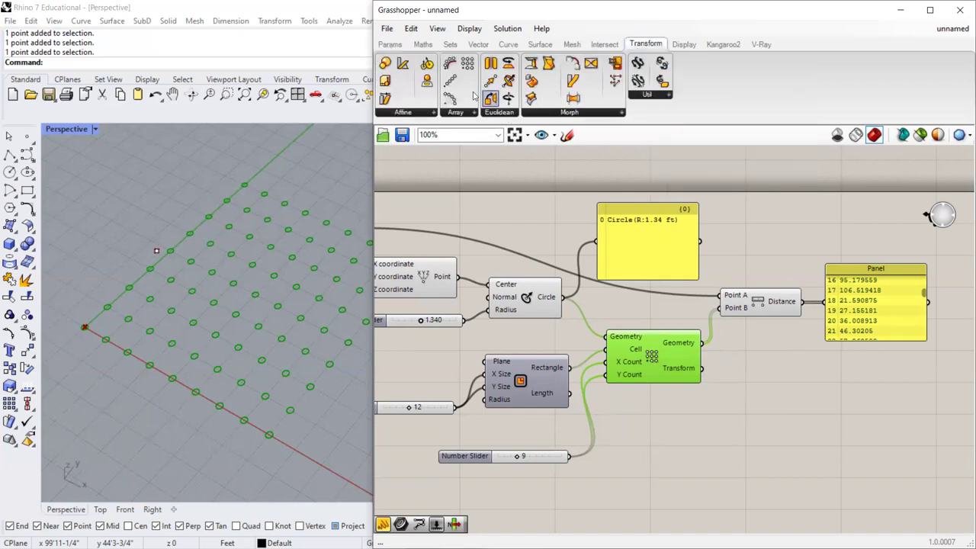
click(511, 115)
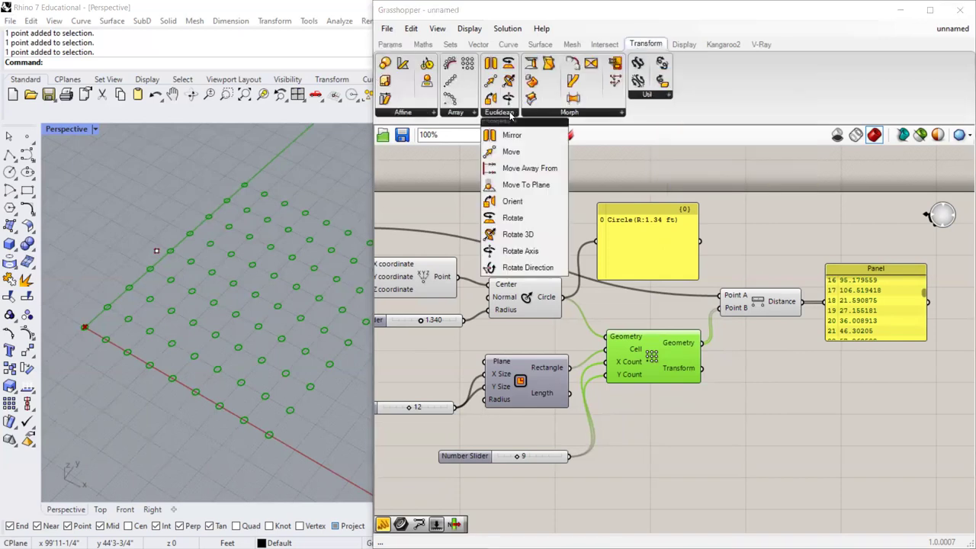
click(571, 113)
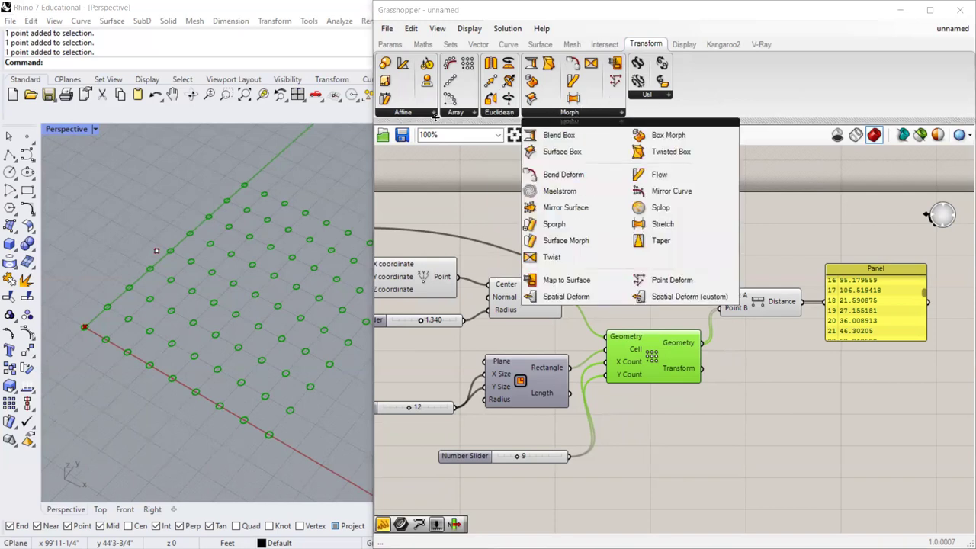
click(473, 115)
click(511, 113)
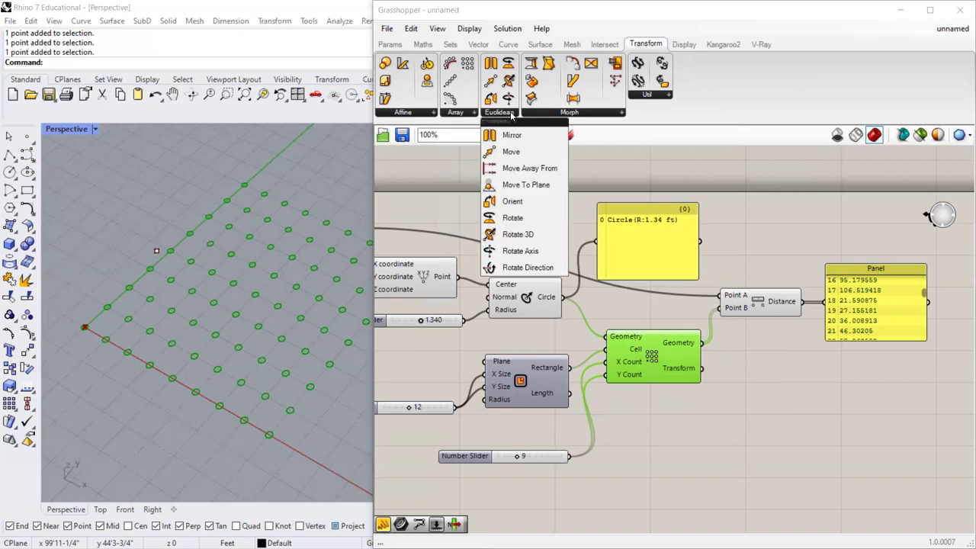
click(547, 114)
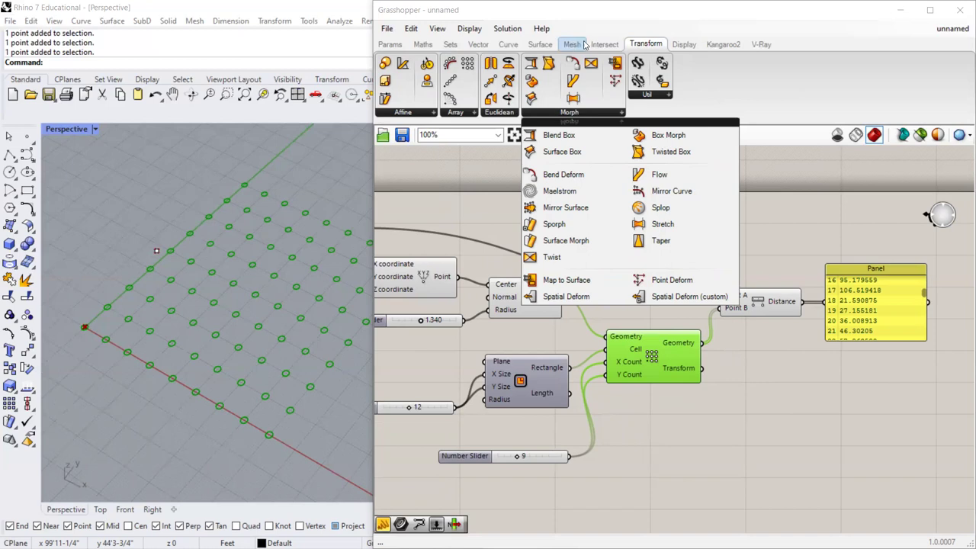
click(507, 44)
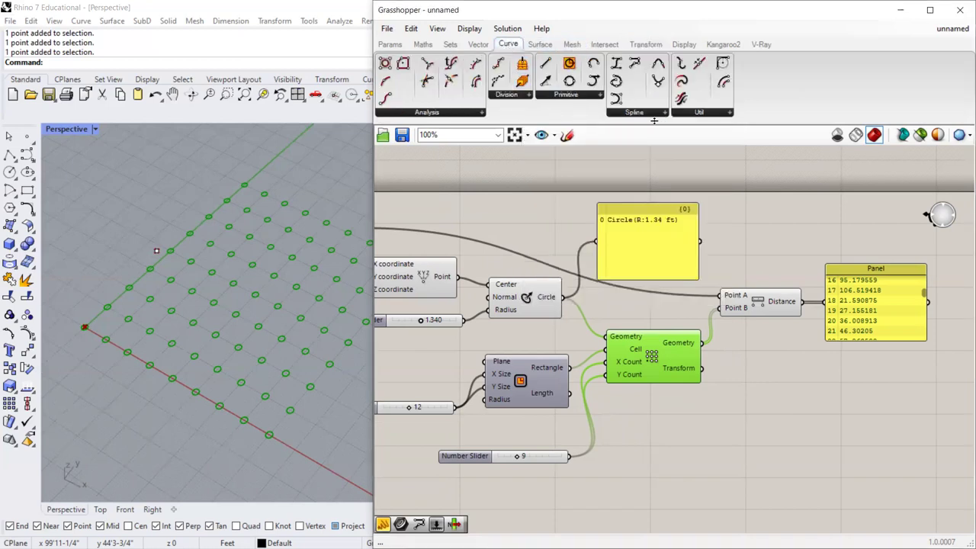
click(695, 113)
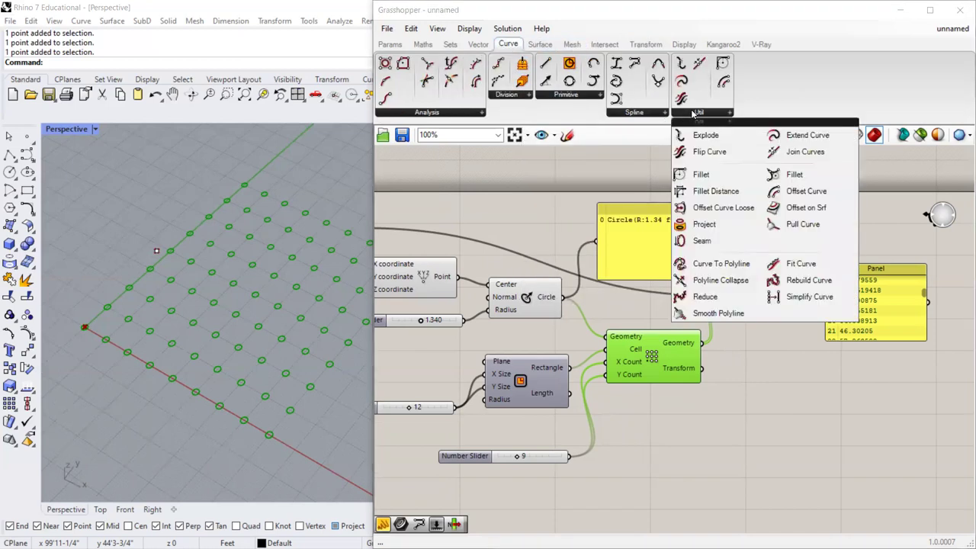
click(684, 44)
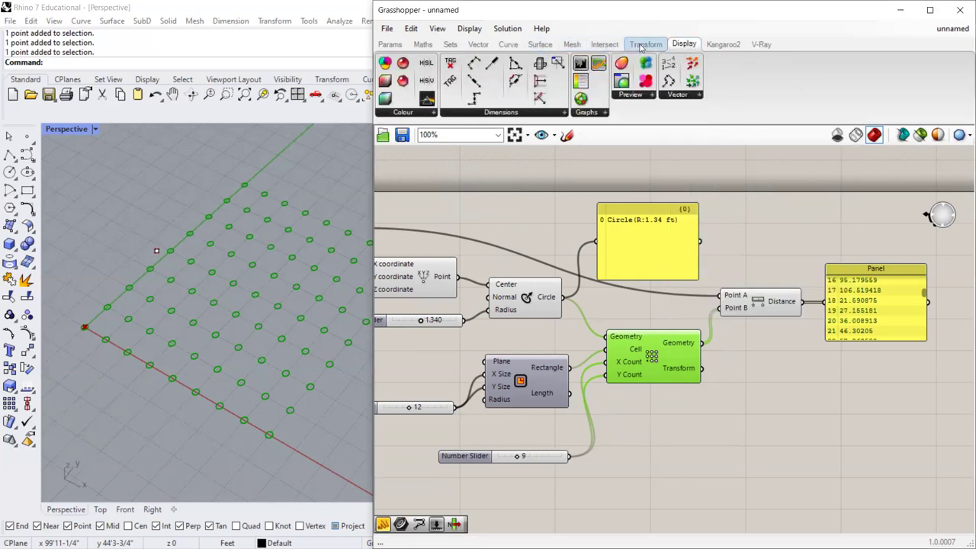
click(478, 44)
click(628, 94)
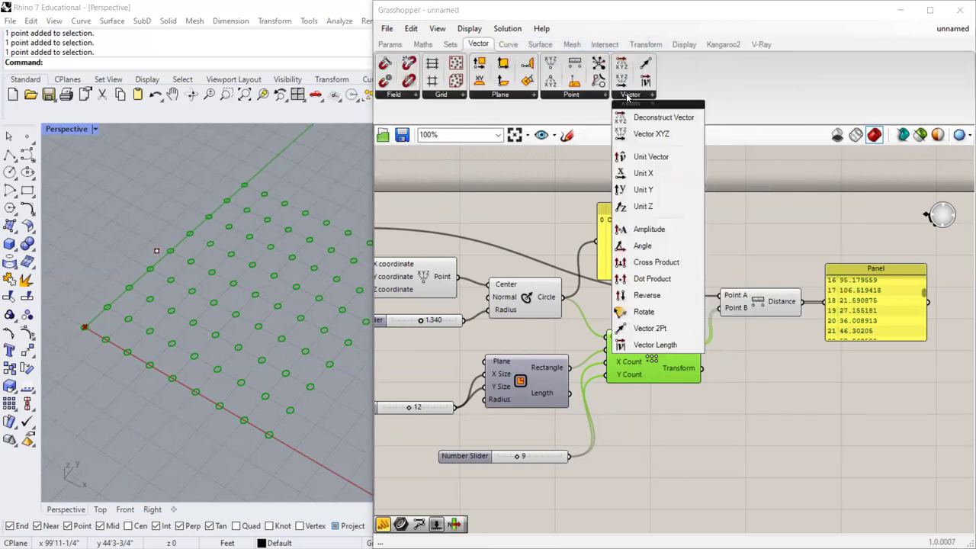
click(581, 96)
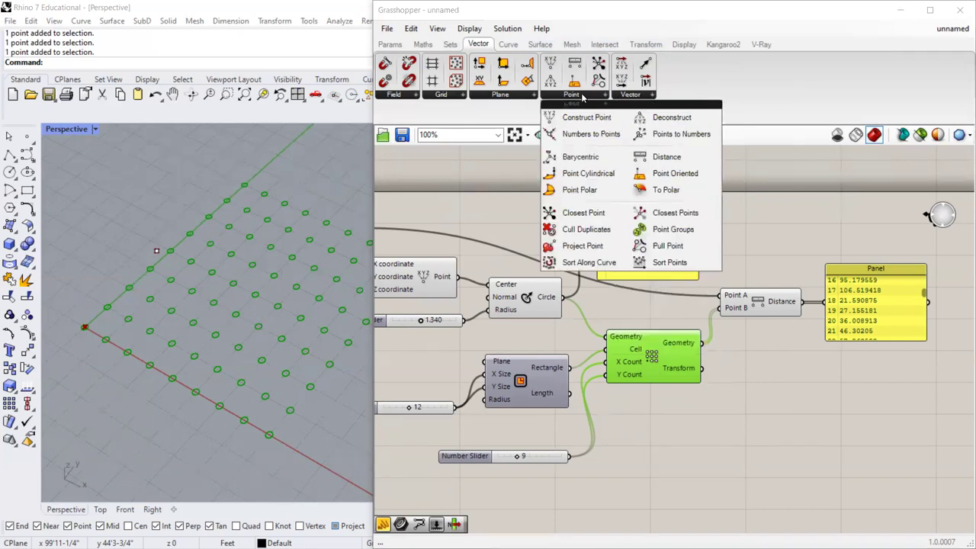
click(519, 97)
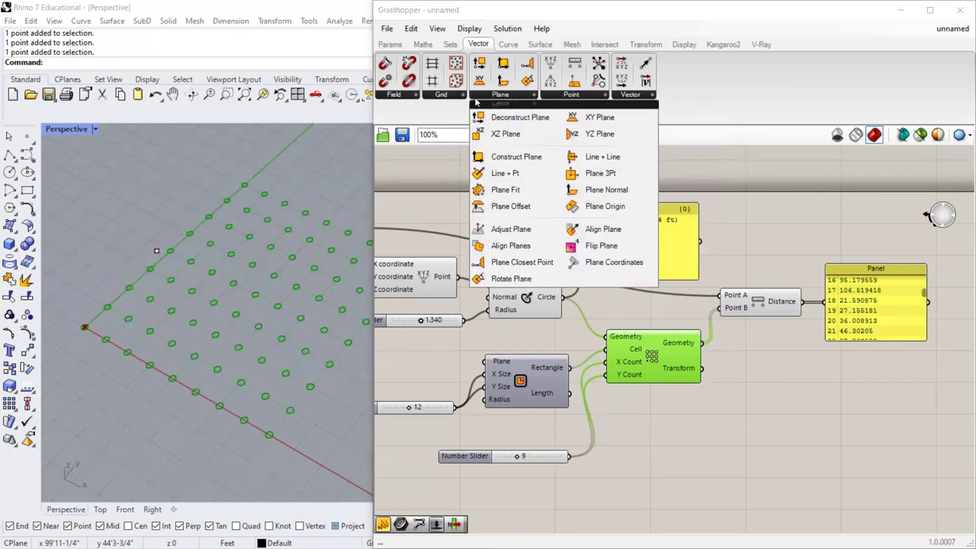
click(457, 97)
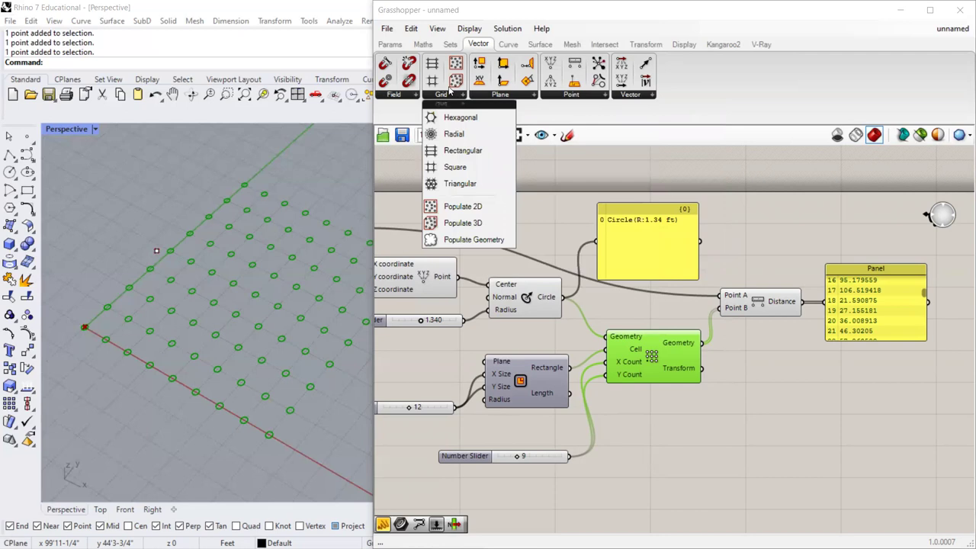
Add a Scale component and place it below the Distance component, beside the Rectangular Array.
double_click(772, 367)
text(scale)
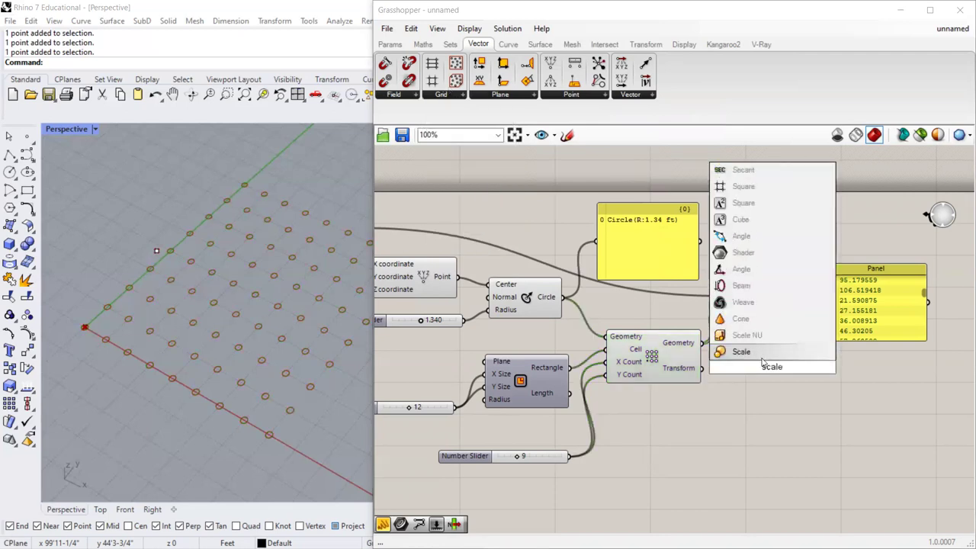
key(Return)
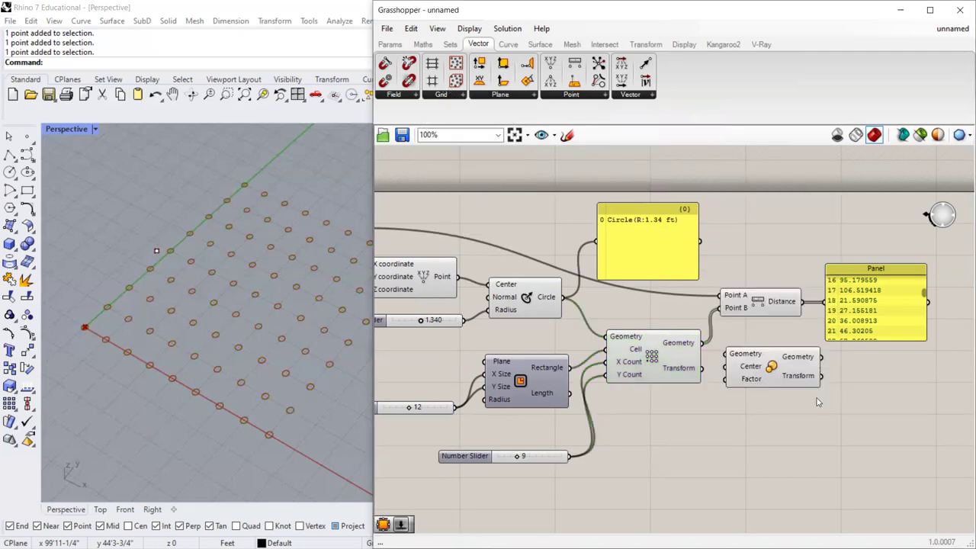
drag(770, 377, 797, 379)
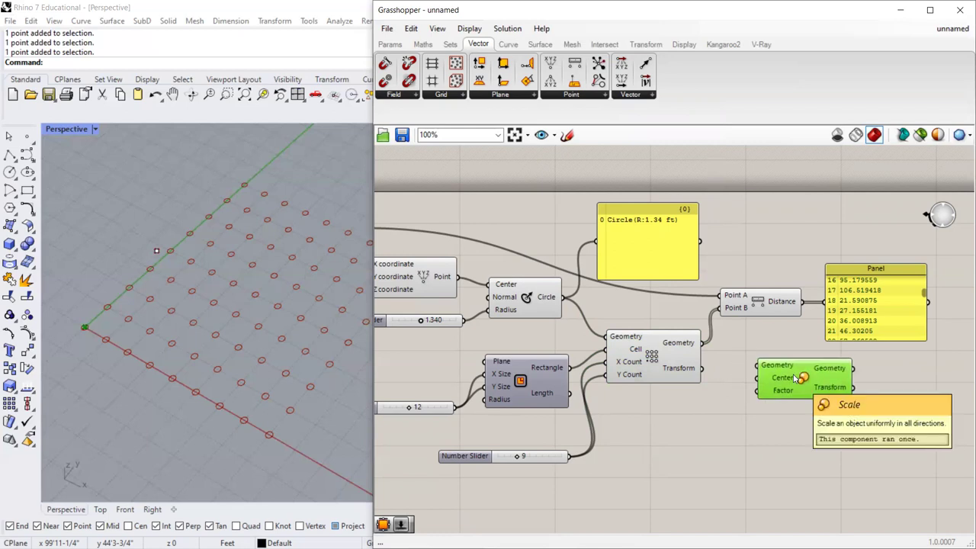
scroll(797, 378, up, 3)
drag(796, 379, 769, 387)
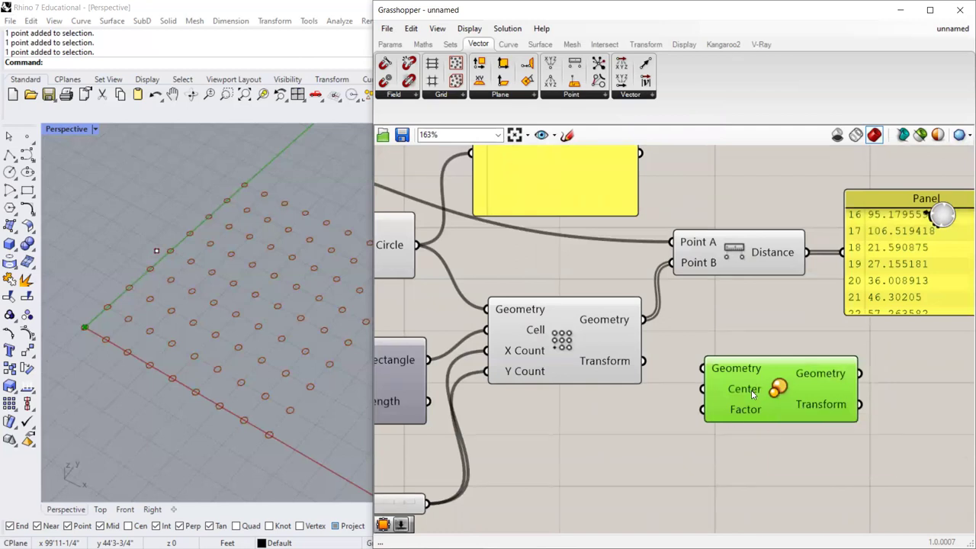
mouse_move(772, 390)
mouse_down()
mouse_move(725, 384)
mouse_move(769, 379)
mouse_up()
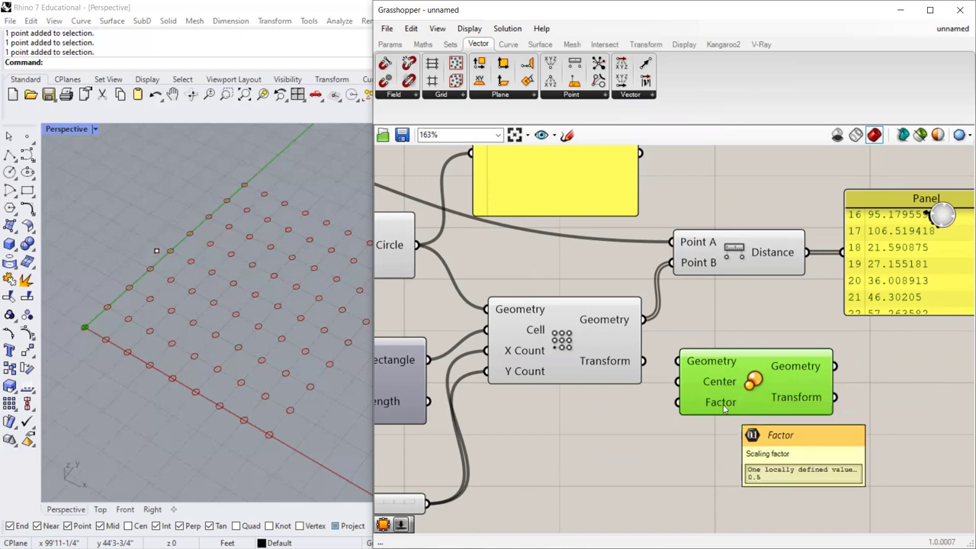
Move the Scale component slightly lower and connect the Rectangular Array's Geometry output to its Geometry input.
scroll(724, 409, down, 3)
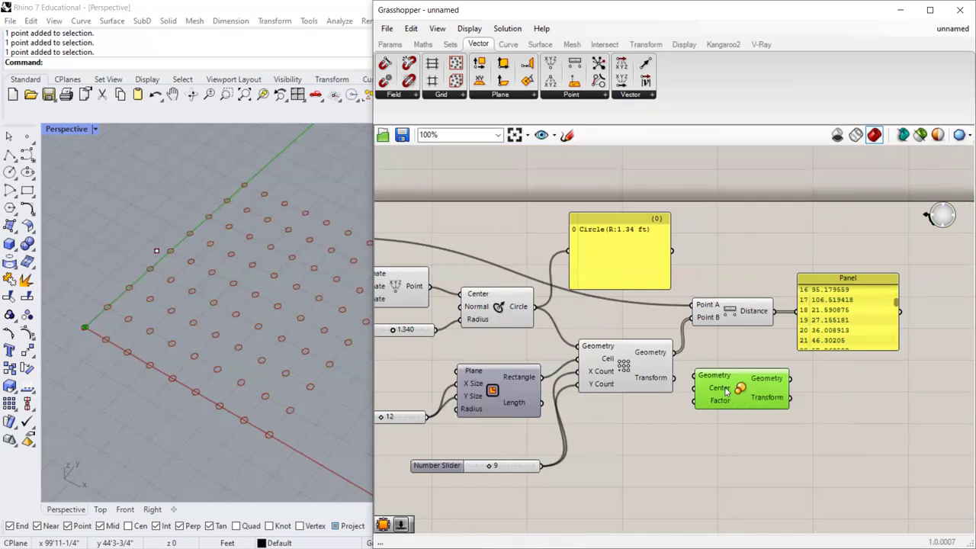
drag(704, 377, 717, 398)
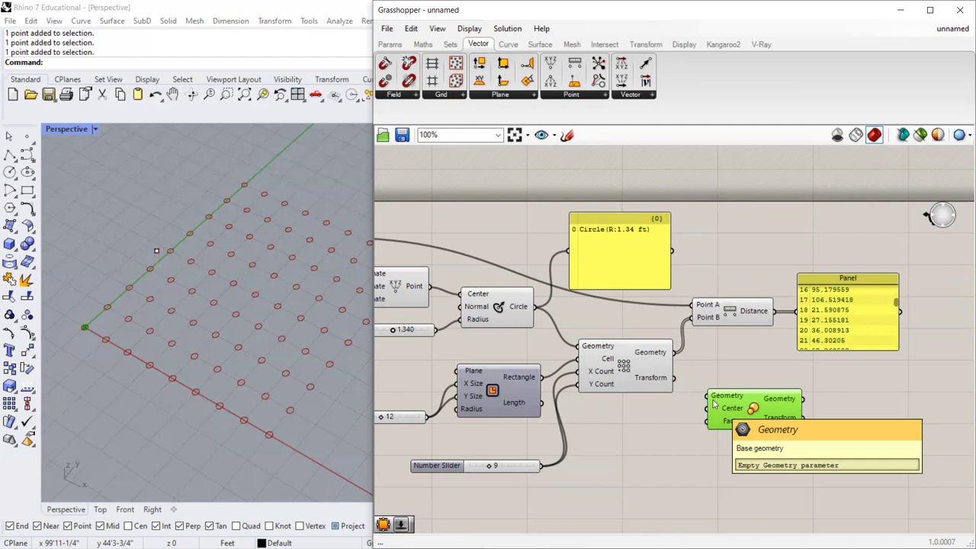
scroll(713, 404, down, 2)
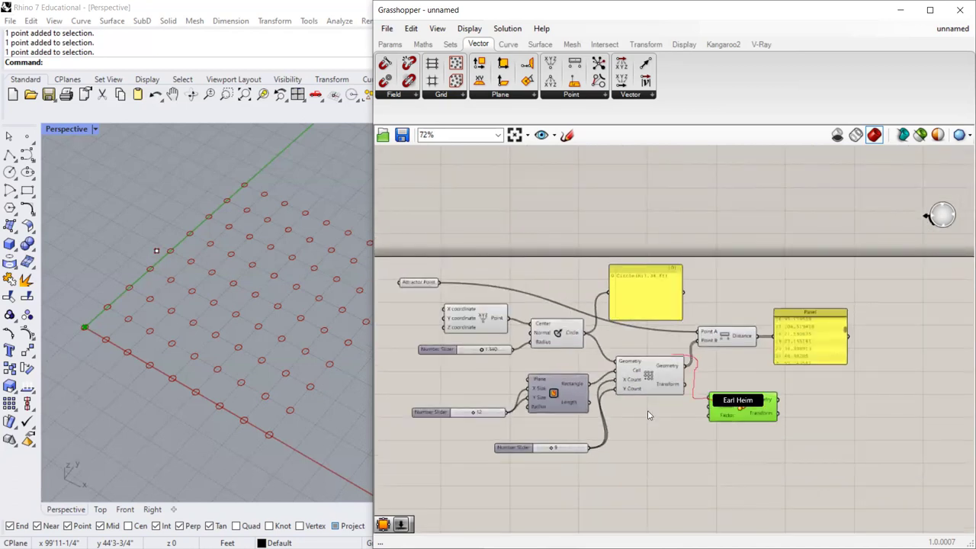
scroll(716, 396, up, 2)
drag(673, 355, 705, 397)
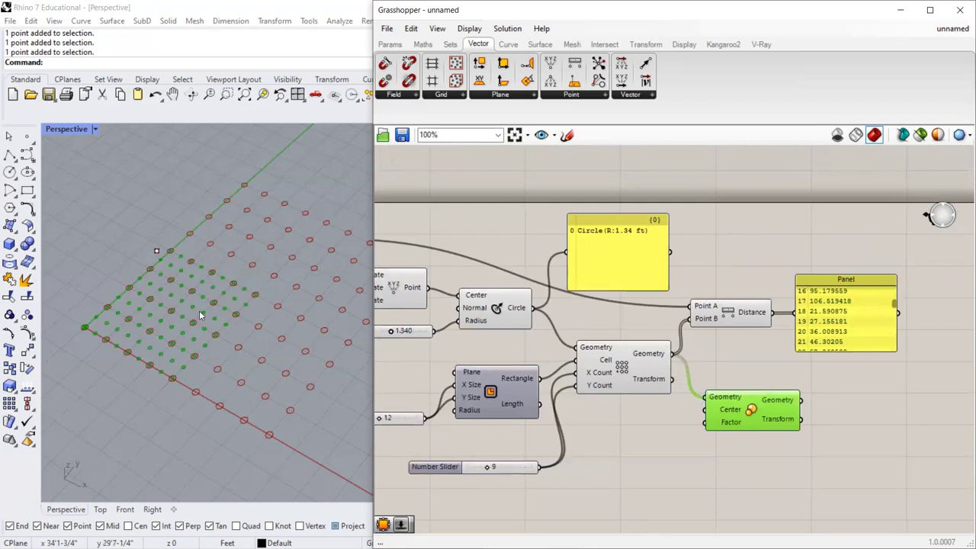
Examine the scaled circles against the original circle grid and the origin in the Perspective viewport.
scroll(200, 326, up, 3)
scroll(214, 324, down, 3)
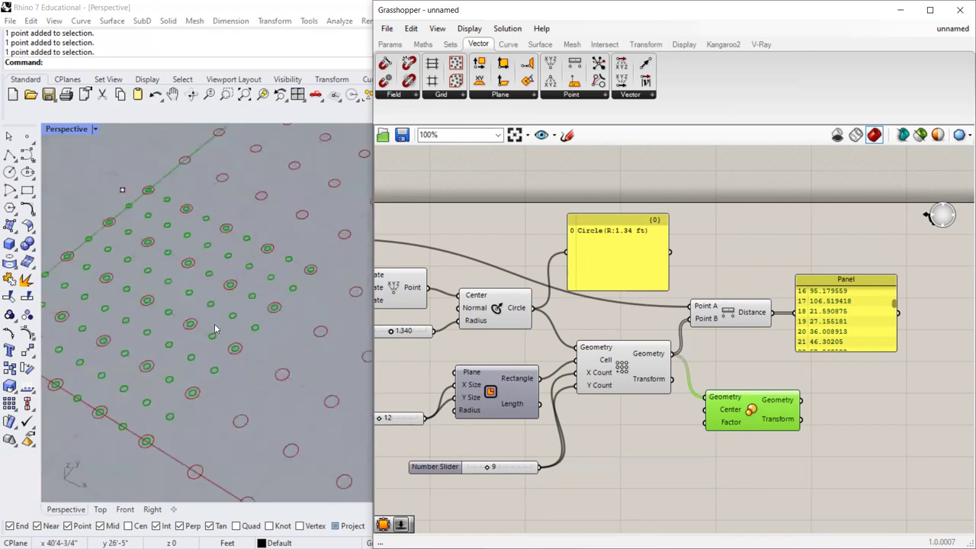
scroll(214, 323, up, 5)
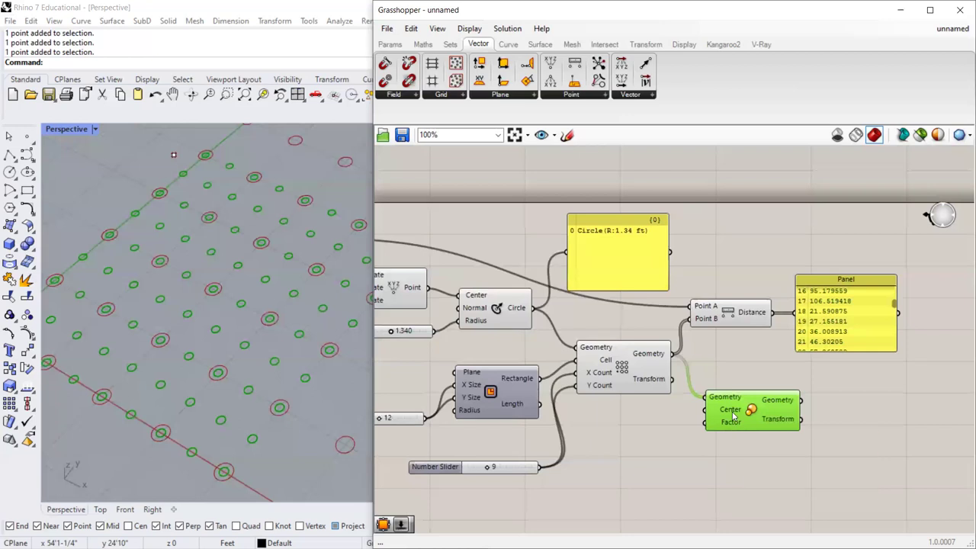
mouse_move(733, 416)
scroll(142, 306, down, 3)
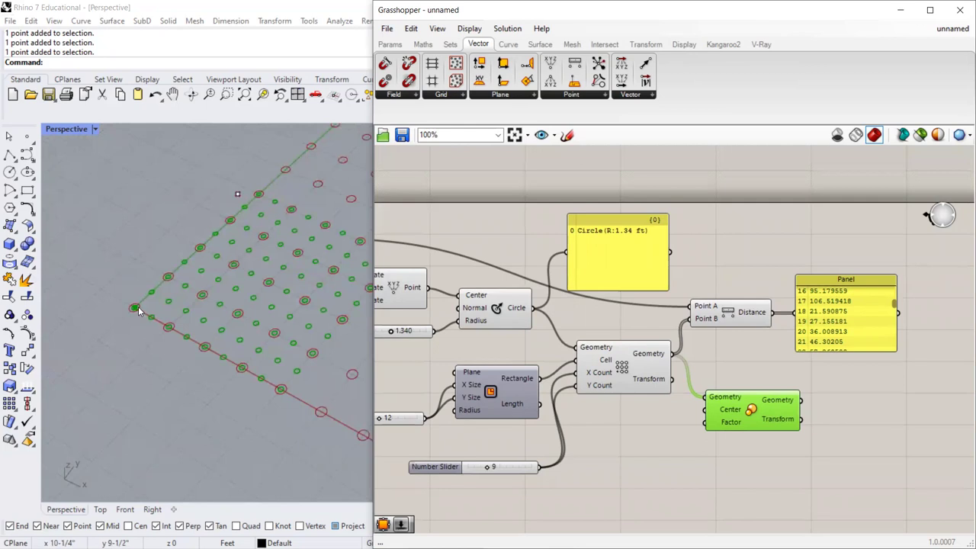
scroll(136, 308, up, 5)
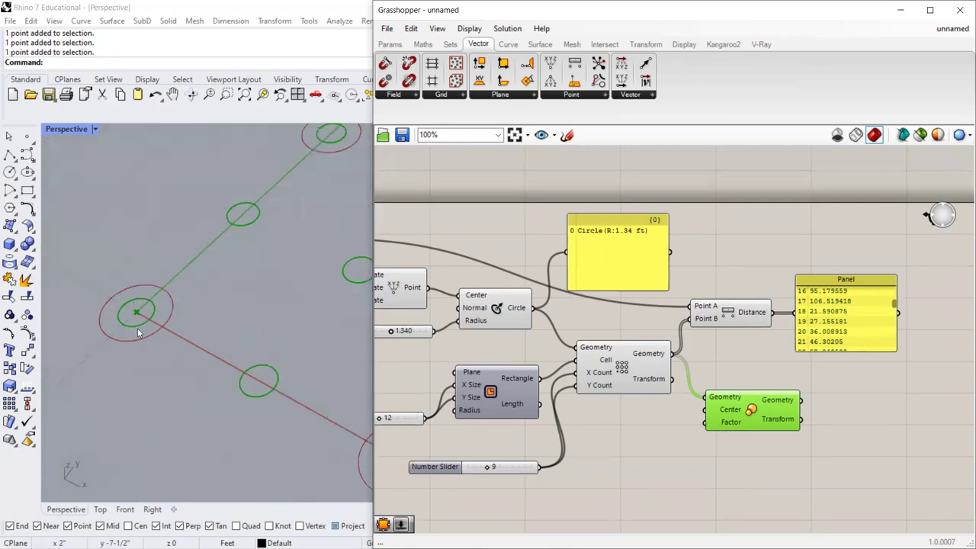
scroll(137, 316, down, 5)
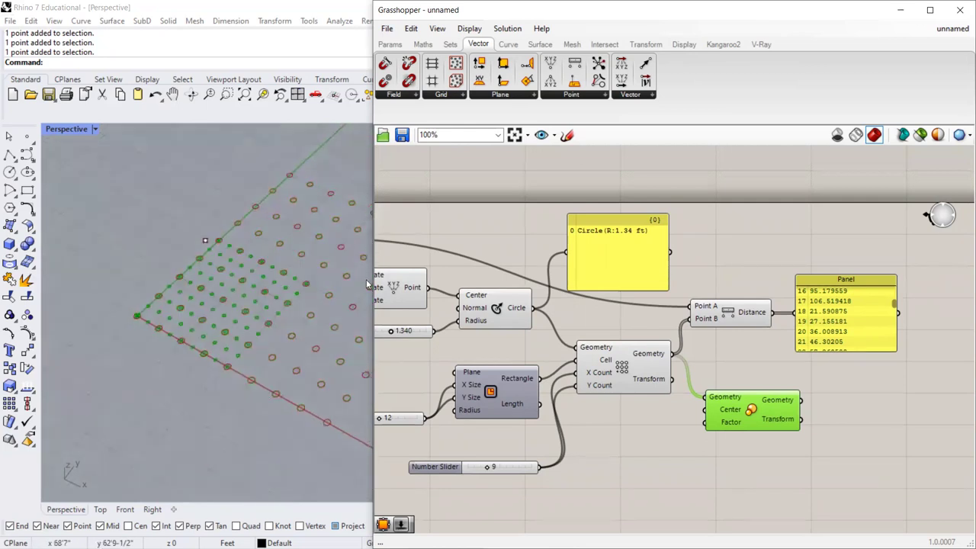
scroll(155, 318, down, 2)
scroll(187, 309, up, 2)
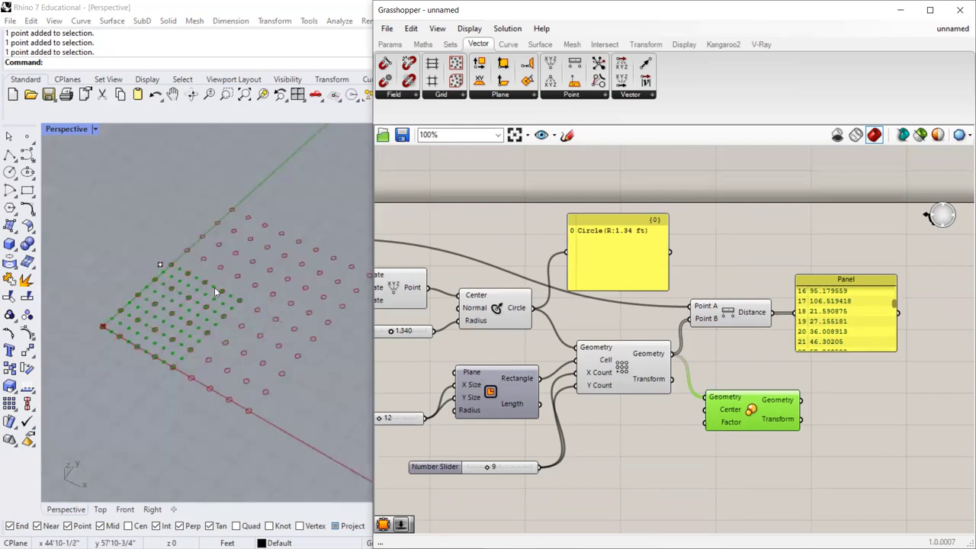
scroll(253, 302, up, 5)
scroll(250, 295, down, 4)
scroll(250, 295, up, 2)
scroll(243, 302, down, 3)
scroll(174, 306, down, 1)
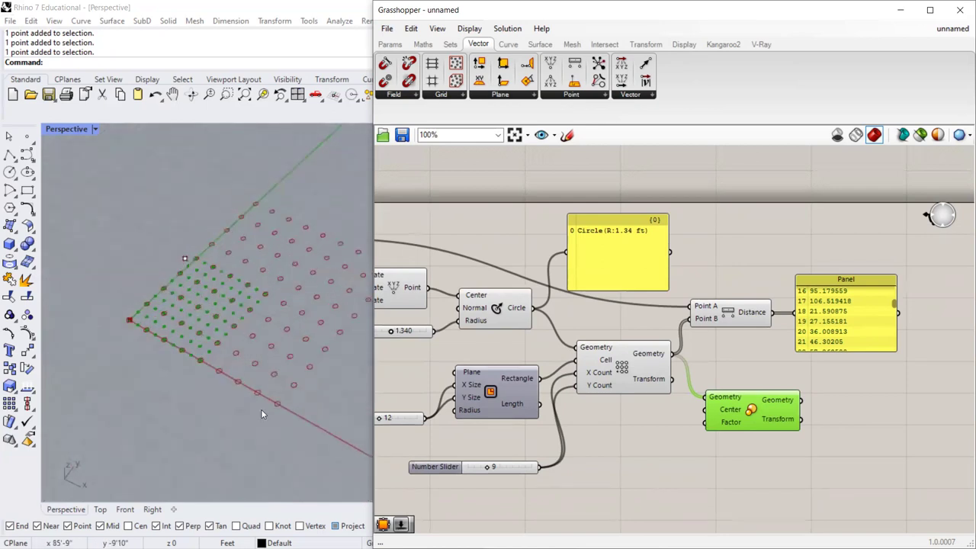
scroll(274, 396, up, 2)
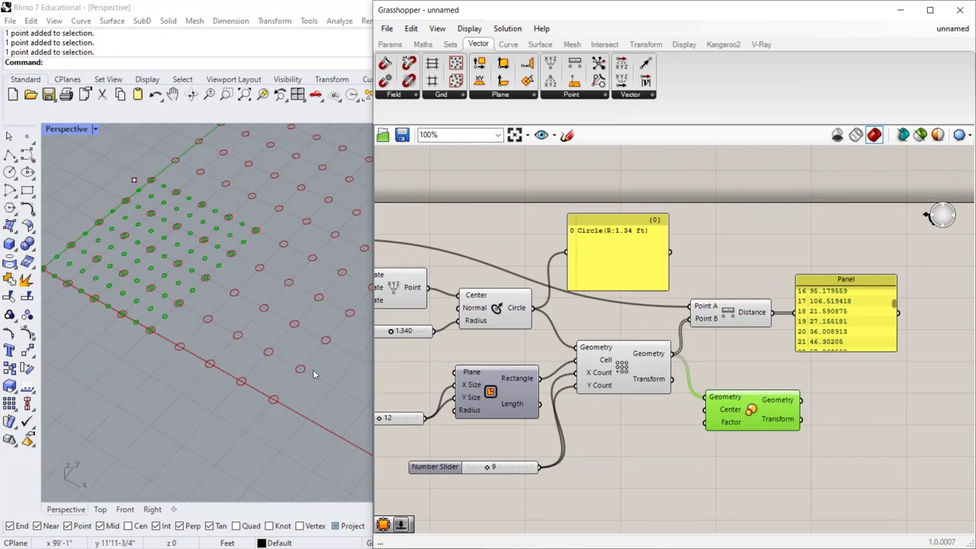
Shift the Scale component slightly away from the Rectangular Array component.
drag(750, 409, 754, 415)
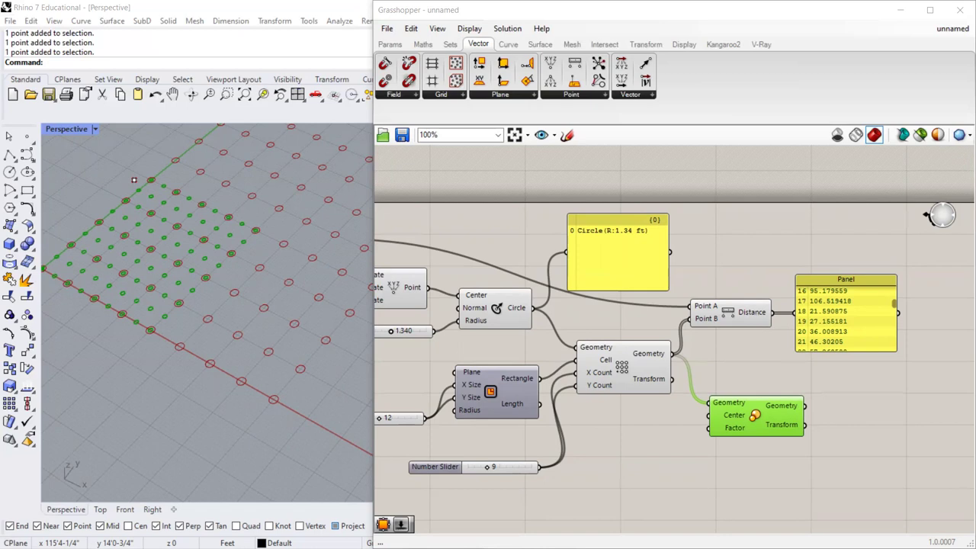
drag(672, 379, 709, 417)
scroll(183, 290, down, 2)
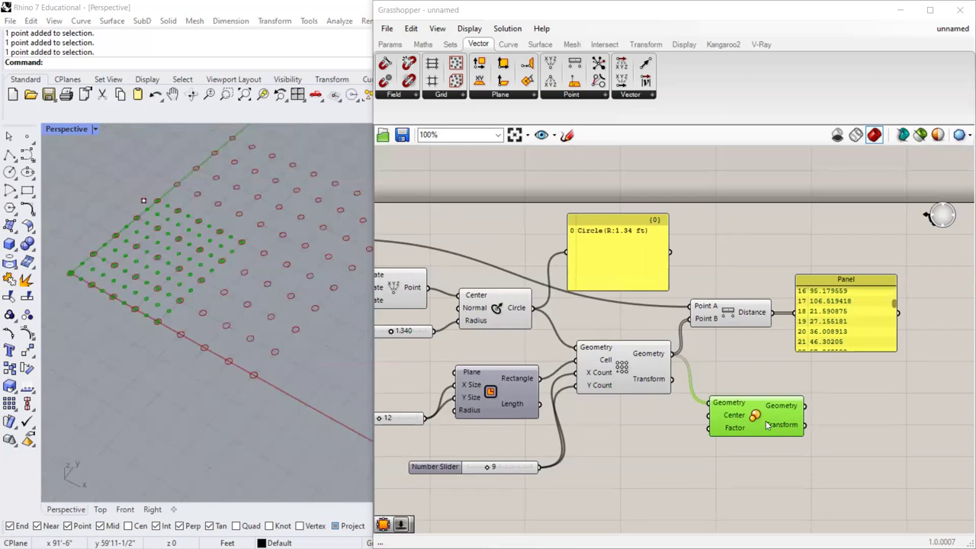
drag(767, 425, 773, 426)
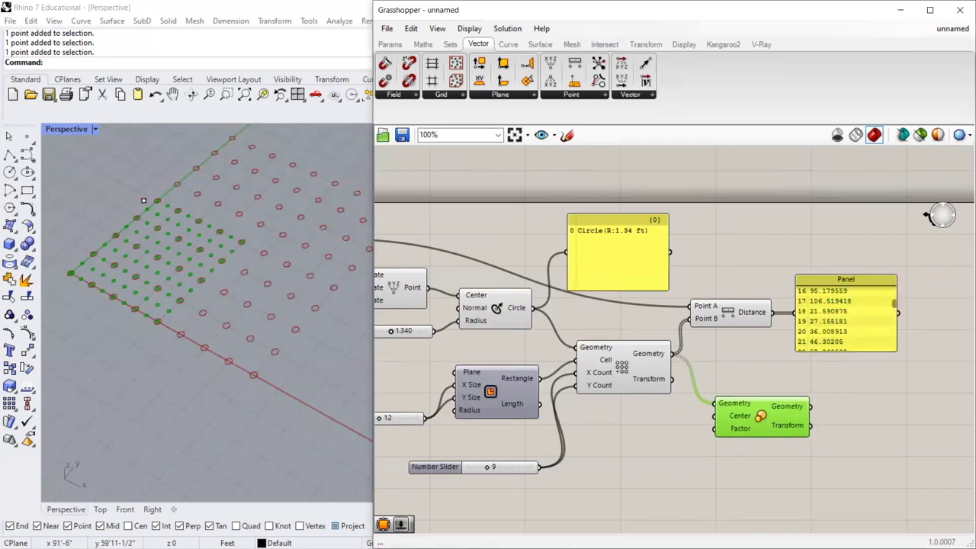
Search the canvas component finder for "cent" and for "area" to find a component that gives circle centres.
double_click(647, 449)
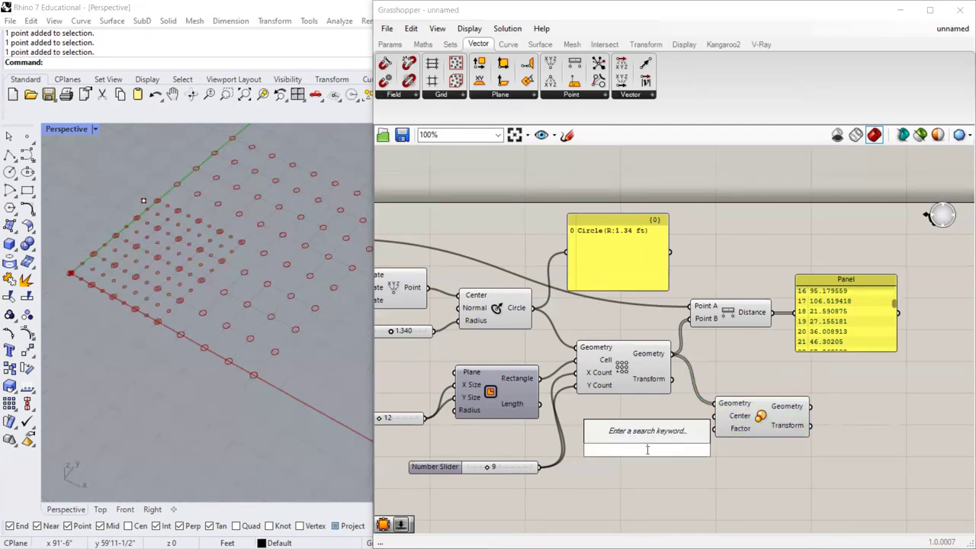
text(cent)
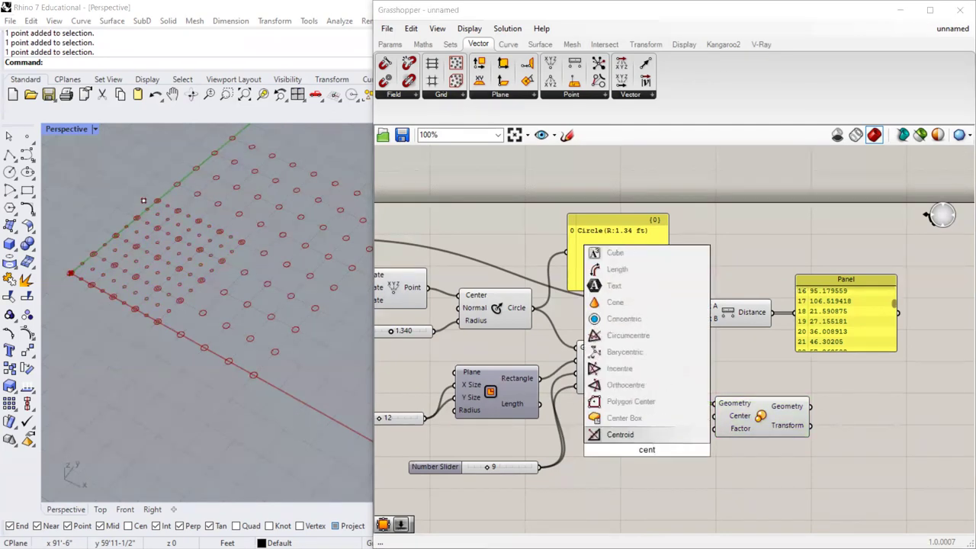
key(BackSpace)
key(BackSpace)
key(BackSpace)
key(BackSpace)
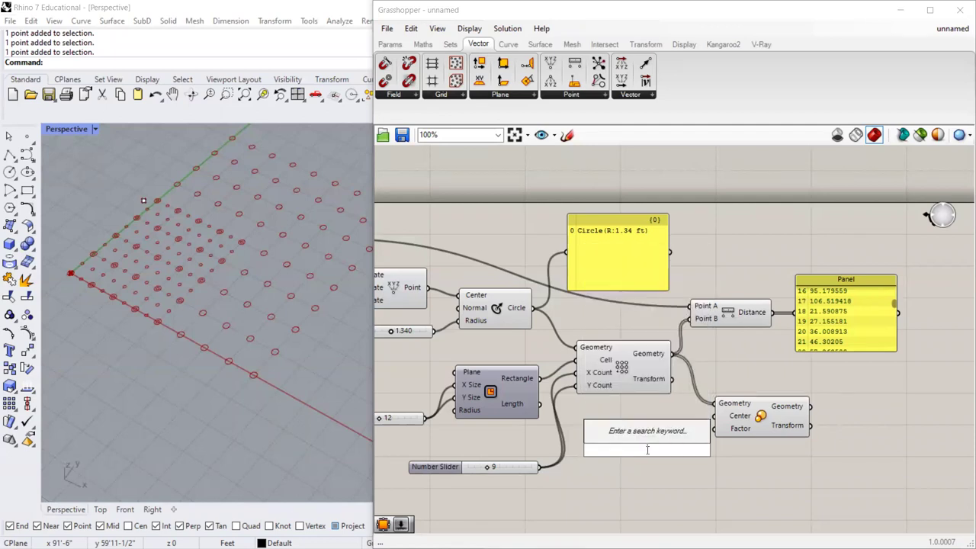
text(area)
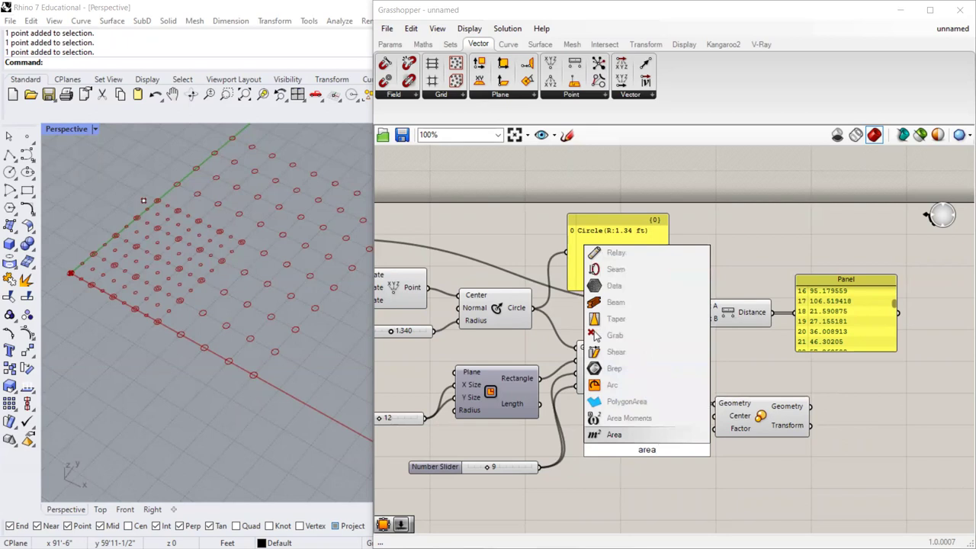
Look through the Surface and Curve analysis components and add an Area component below the Rectangular Array.
click(551, 47)
mouse_move(707, 96)
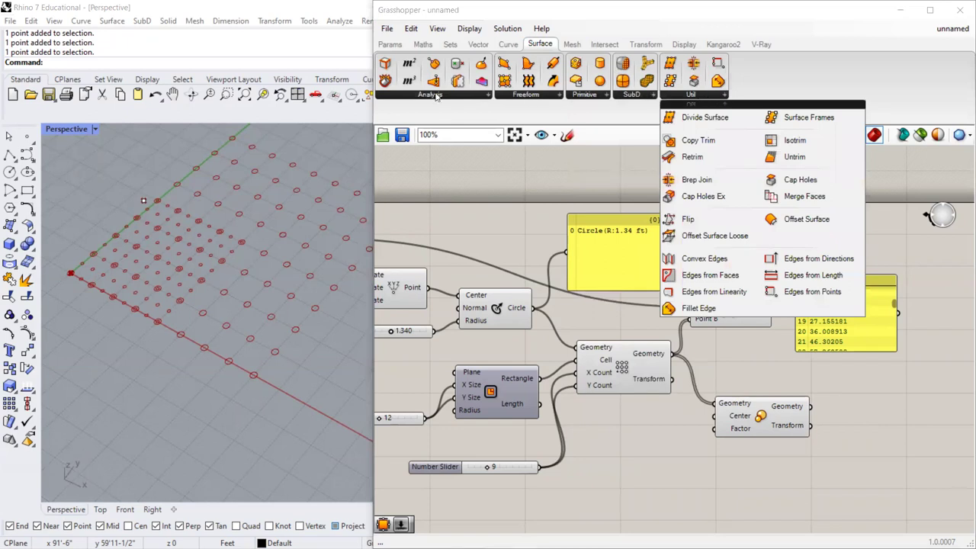
mouse_move(436, 96)
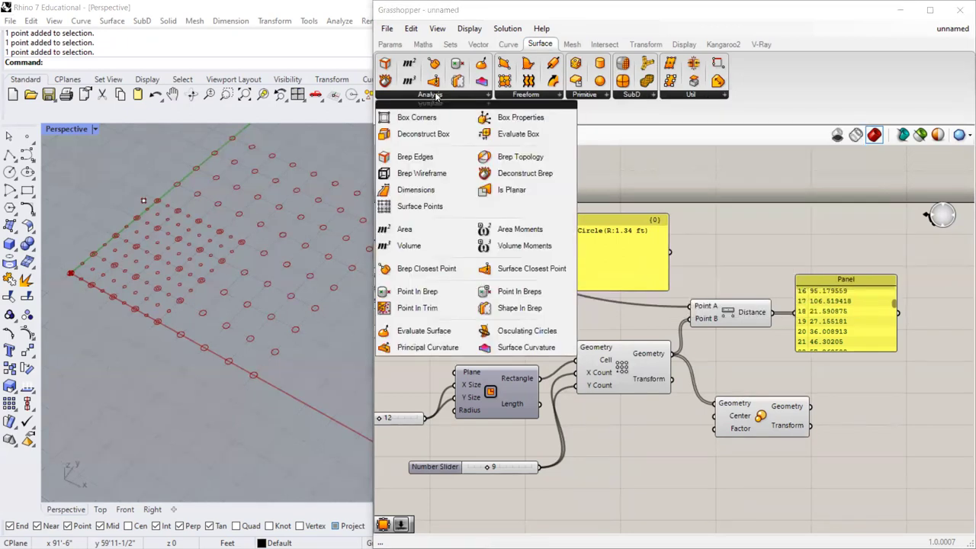
click(508, 44)
mouse_move(459, 115)
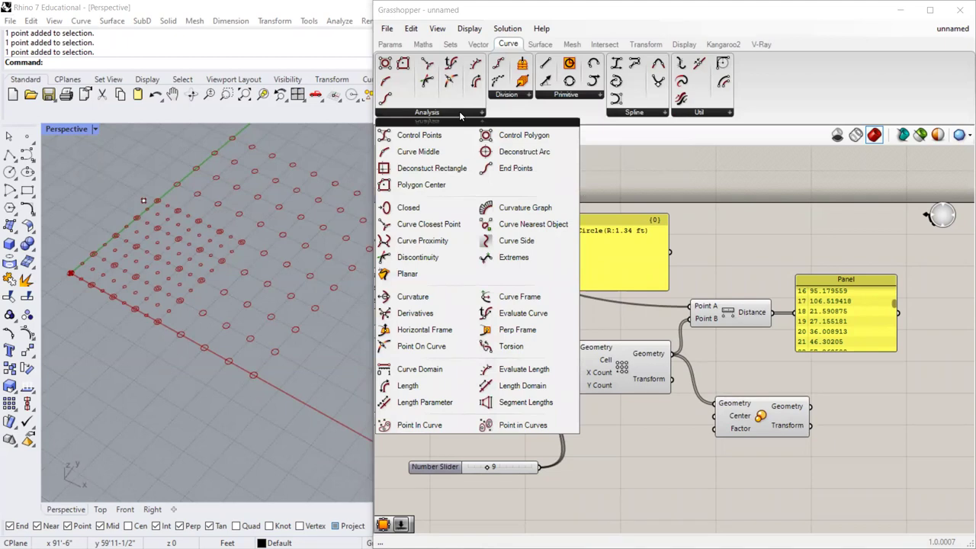
click(540, 44)
mouse_move(455, 97)
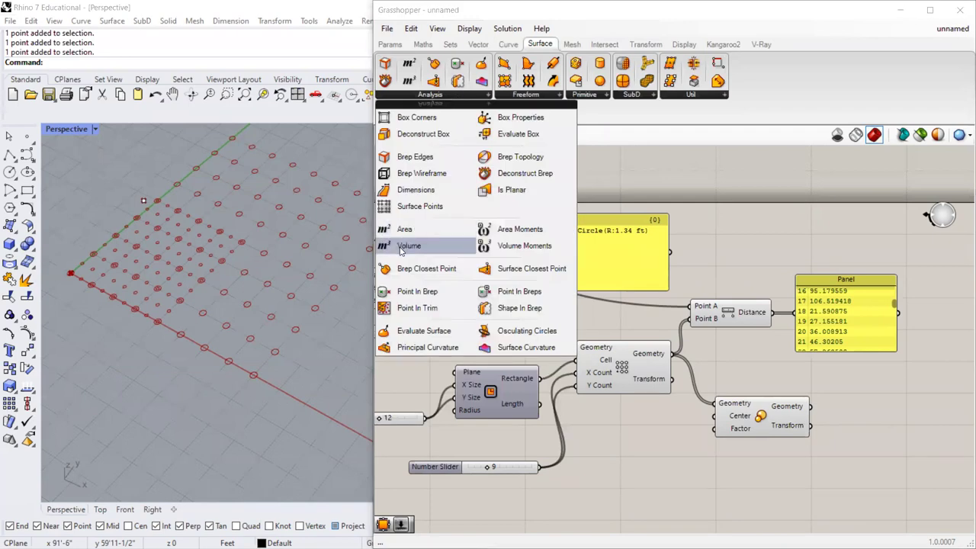
drag(404, 230, 626, 415)
scroll(656, 463, up, 3)
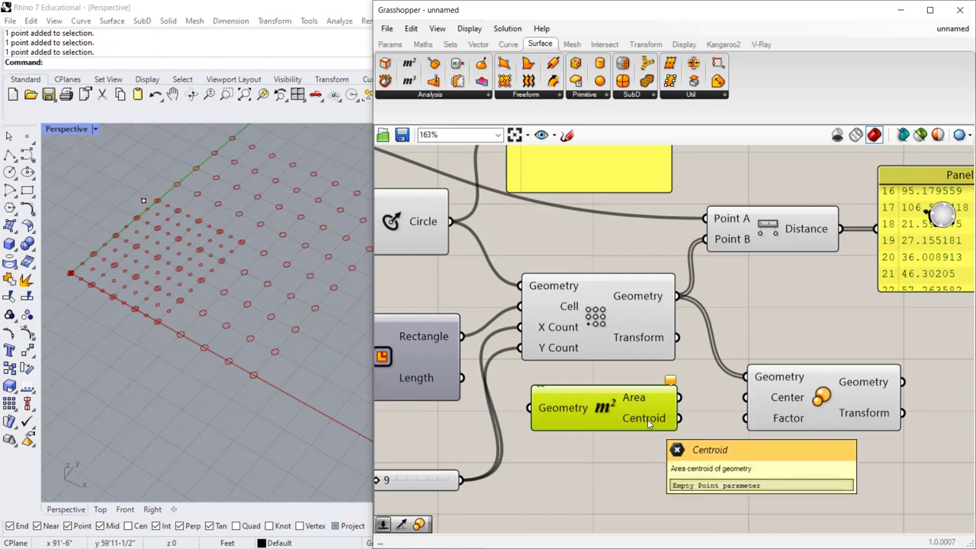
Rearrange the Scale and Area components and connect the Rectangular Array's Geometry output to the Area's Geometry input.
scroll(869, 421, down, 2)
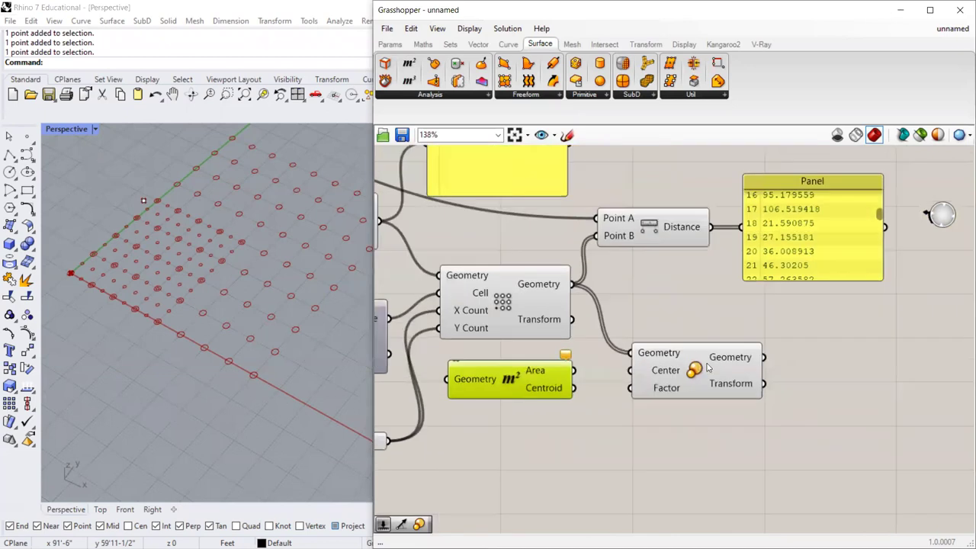
click(710, 372)
drag(522, 381, 682, 422)
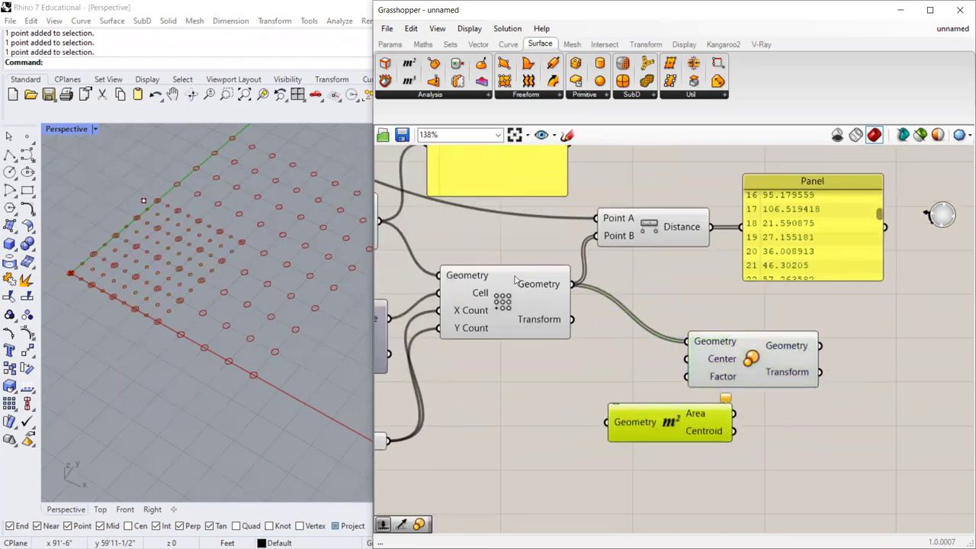
drag(573, 284, 607, 422)
drag(668, 433, 627, 439)
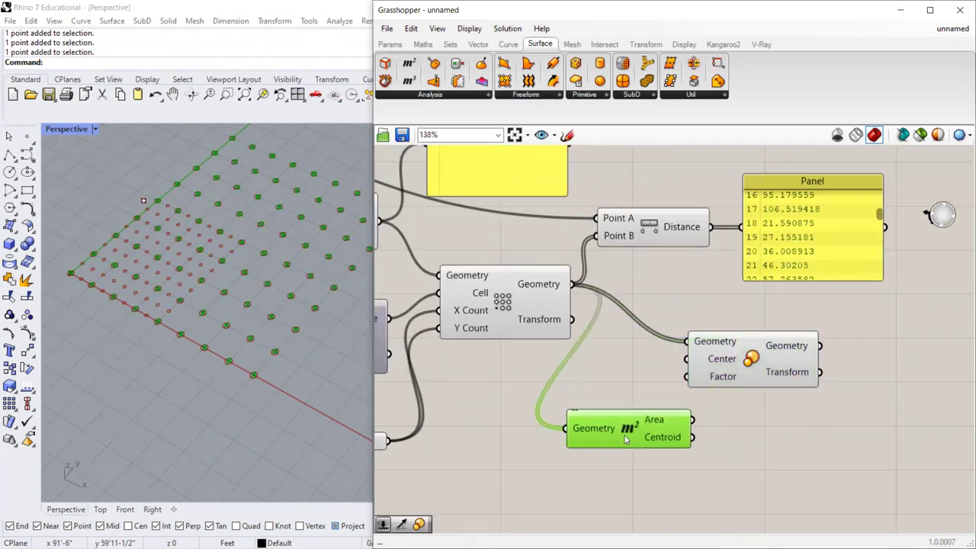
Duplicate the distance Panel below the Scale component and connect the Area's Centroid output to the copy.
mouse_move(657, 422)
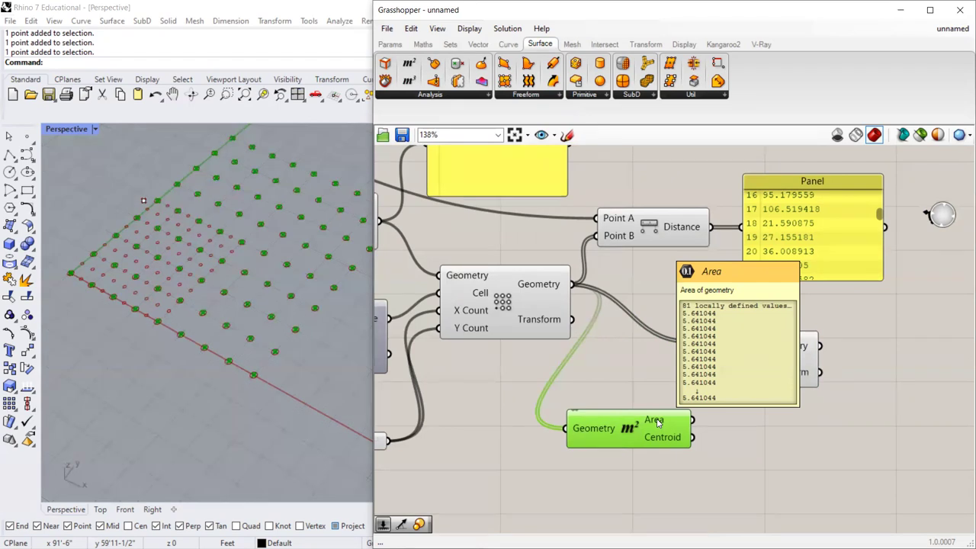
mouse_move(659, 440)
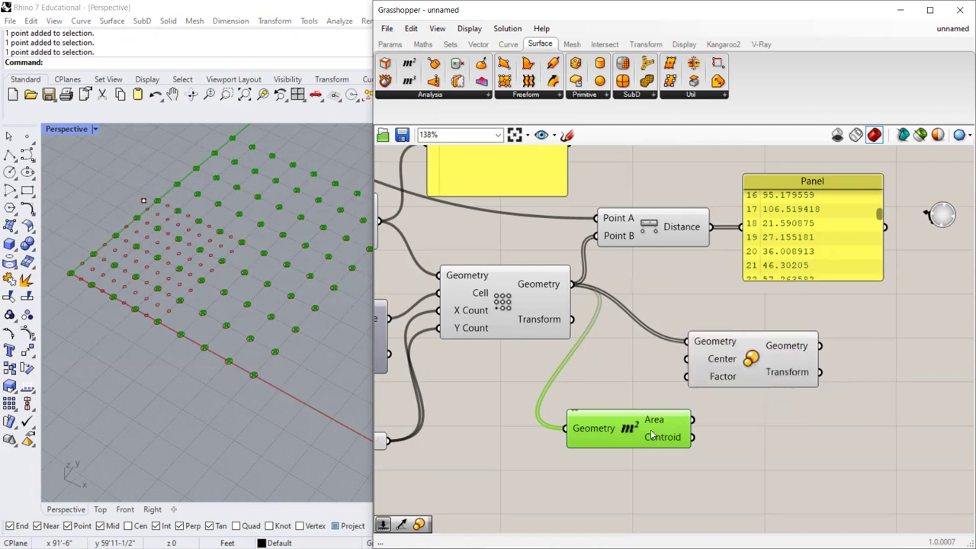
drag(659, 440, 632, 436)
click(815, 238)
alt+drag(815, 238, 805, 495)
drag(666, 432, 732, 482)
scroll(693, 412, down, 2)
drag(756, 449, 735, 435)
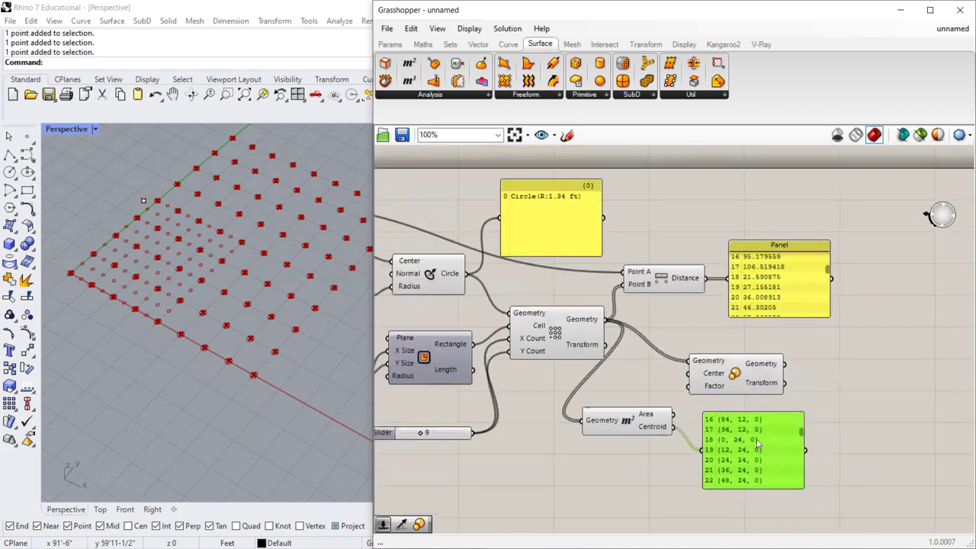
Compare the centroid coordinates from the list's start with the circle centres in the viewport, and space the Area component and its Panel apart.
scroll(749, 451, up, 2)
scroll(709, 431, up, 5)
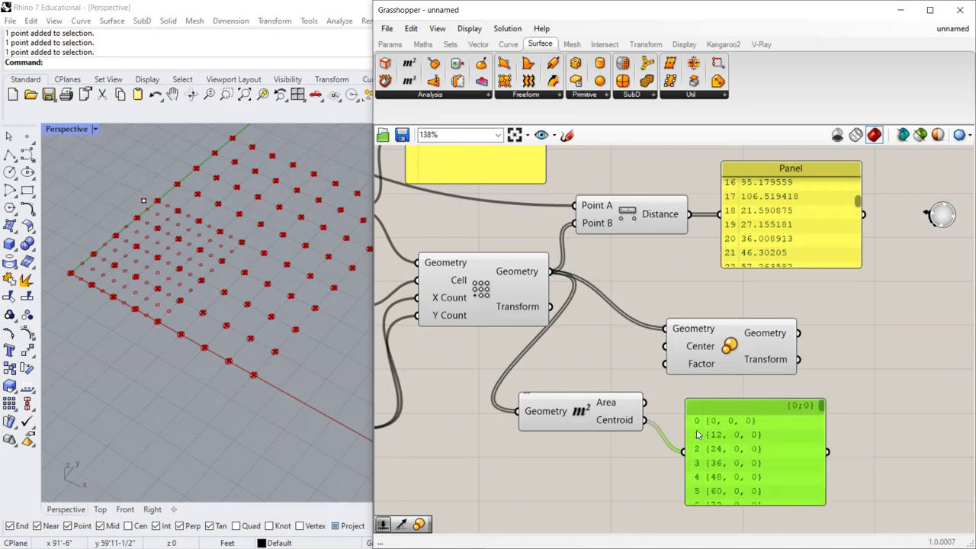
scroll(225, 347, up, 6)
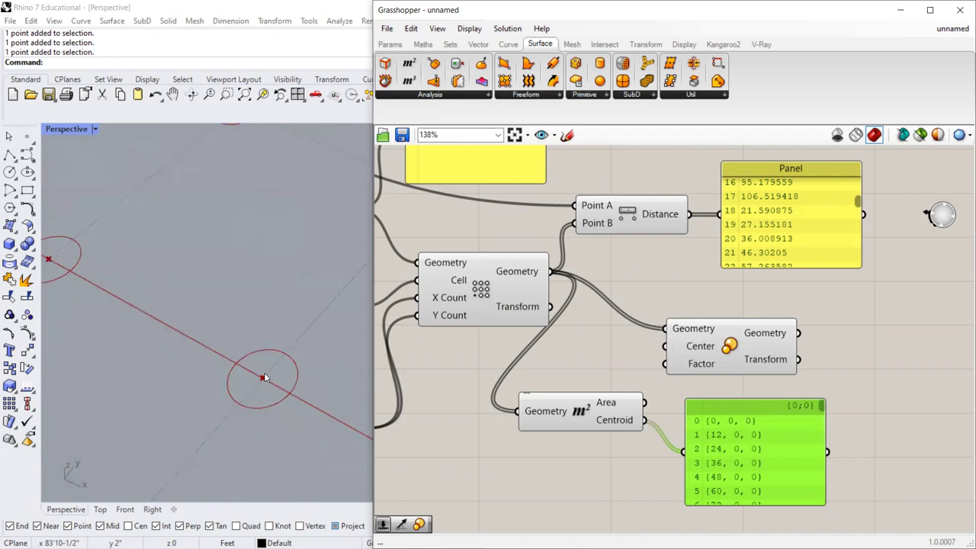
scroll(265, 378, down, 4)
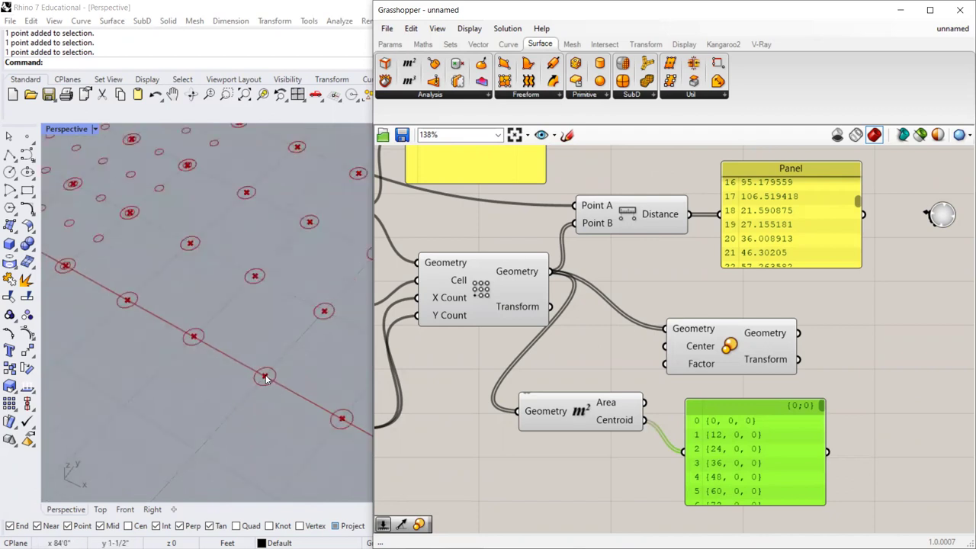
drag(737, 461, 743, 455)
drag(554, 409, 520, 411)
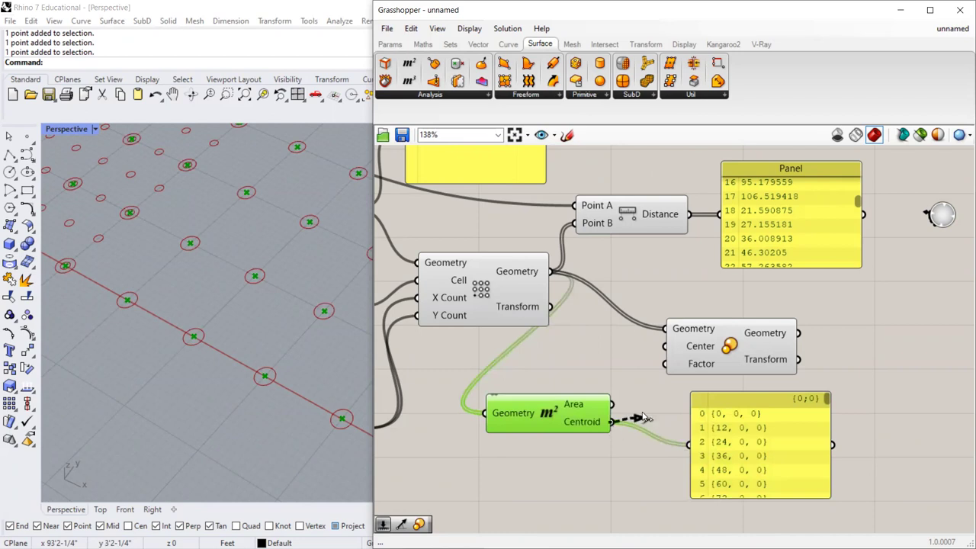
scroll(272, 338, down, 5)
scroll(273, 338, down, 3)
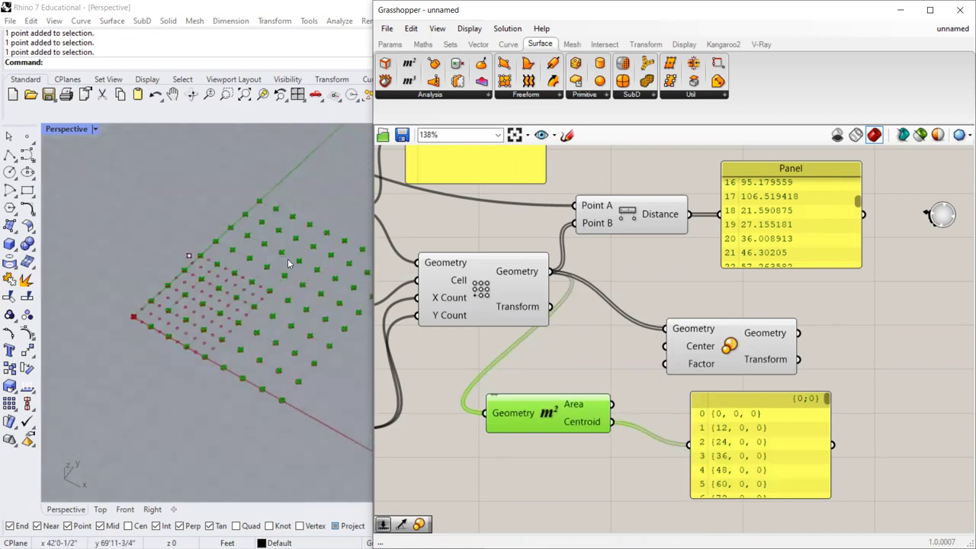
Turn off the Area component's preview and connect its Centroid output to the Scale component's Center input.
right_click(542, 415)
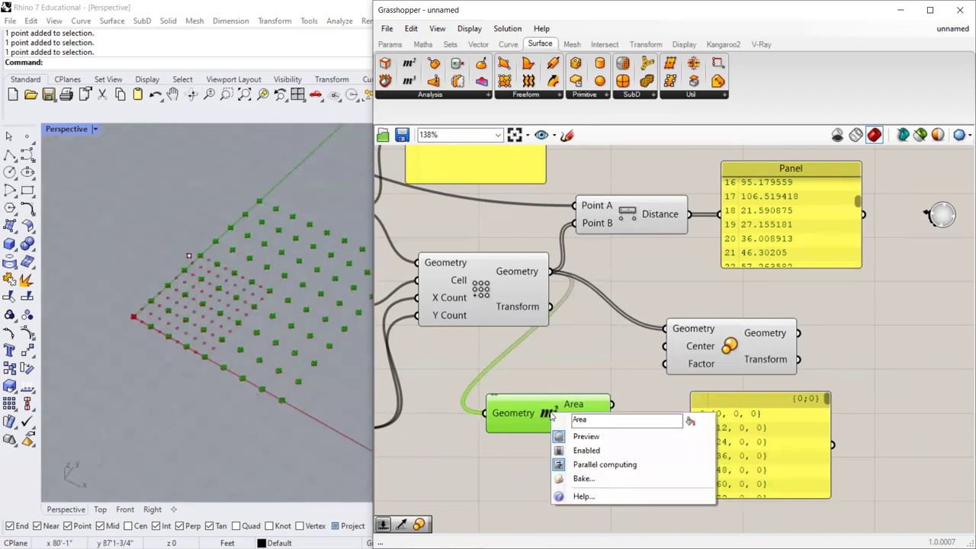
click(203, 327)
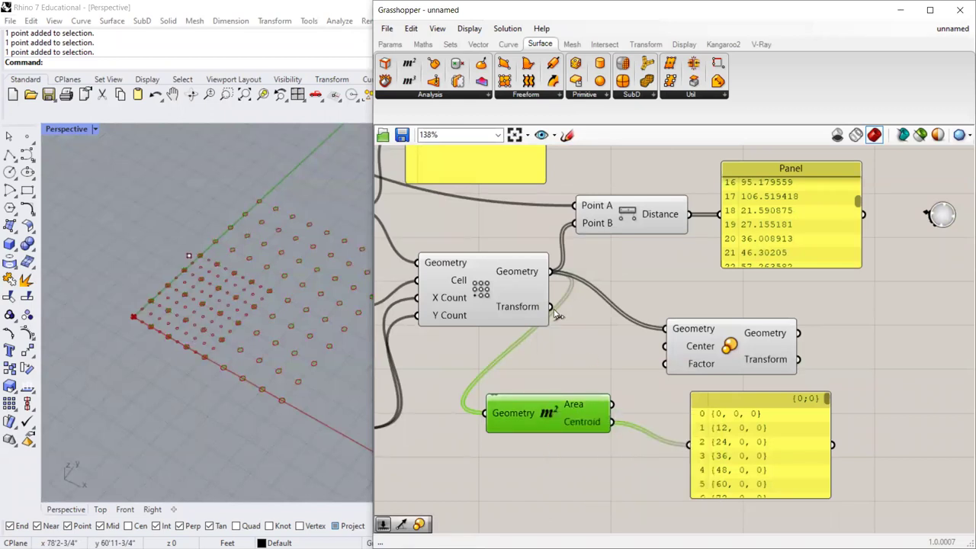
click(481, 290)
right_click(481, 290)
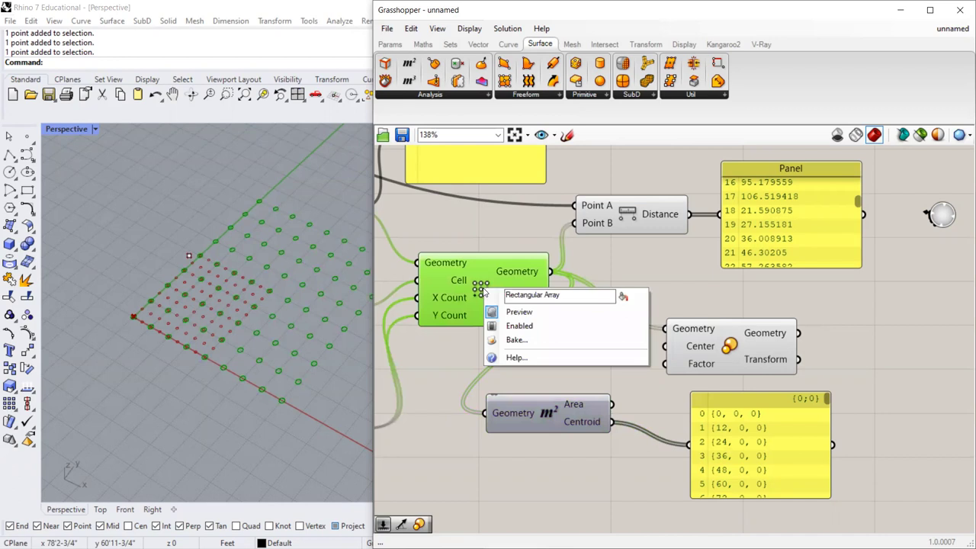
click(470, 223)
drag(613, 422, 664, 346)
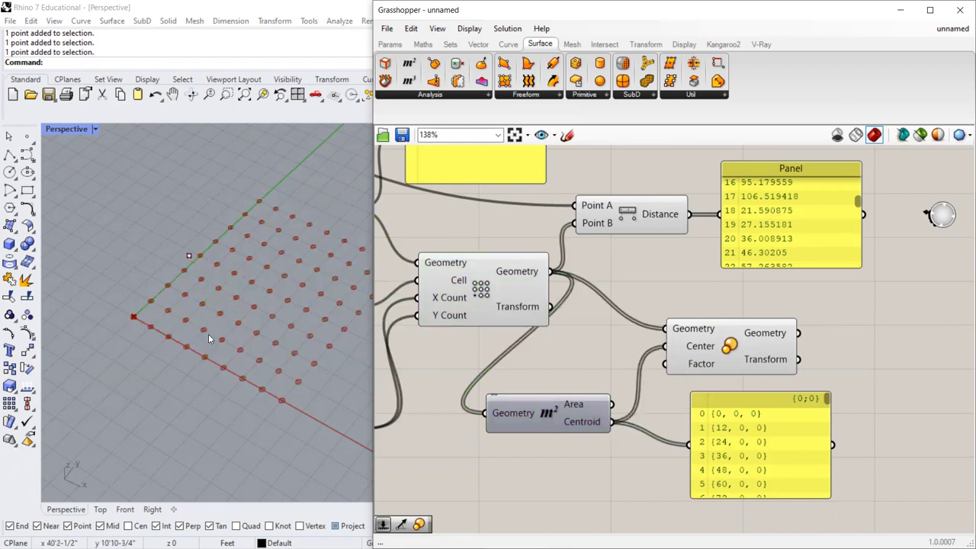
Examine the arrayed circles and their scaled copies up close in the Perspective viewport.
scroll(207, 302, up, 4)
scroll(206, 303, up, 3)
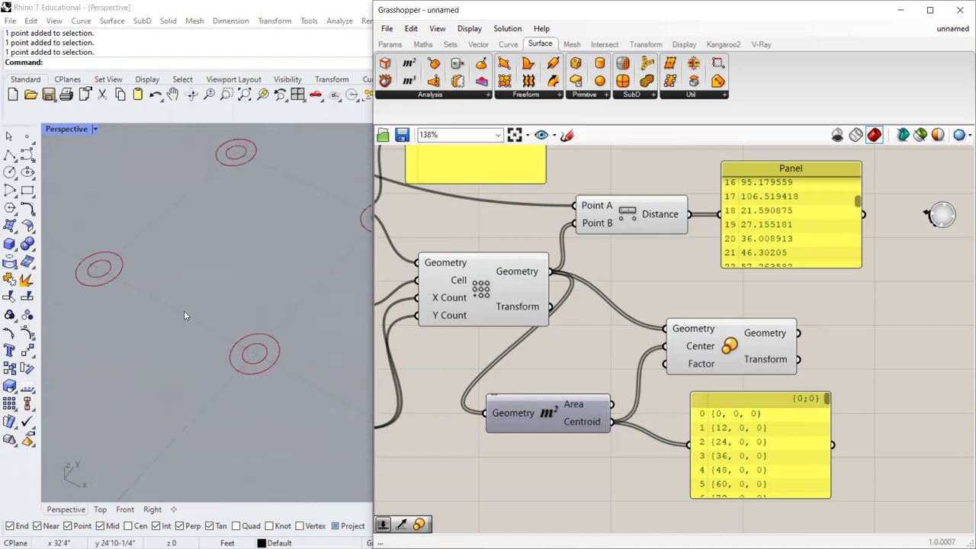
scroll(260, 356, up, 2)
scroll(260, 357, down, 3)
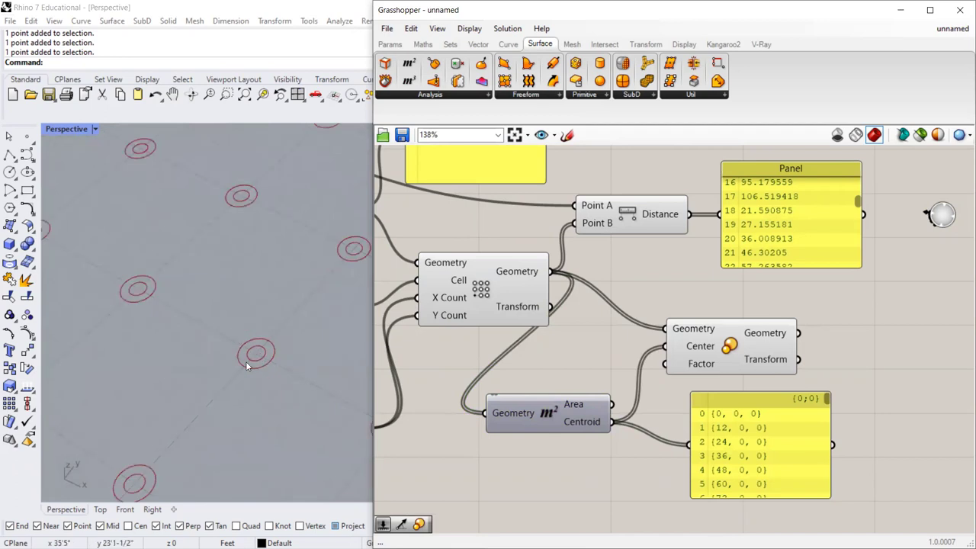
scroll(202, 272, down, 3)
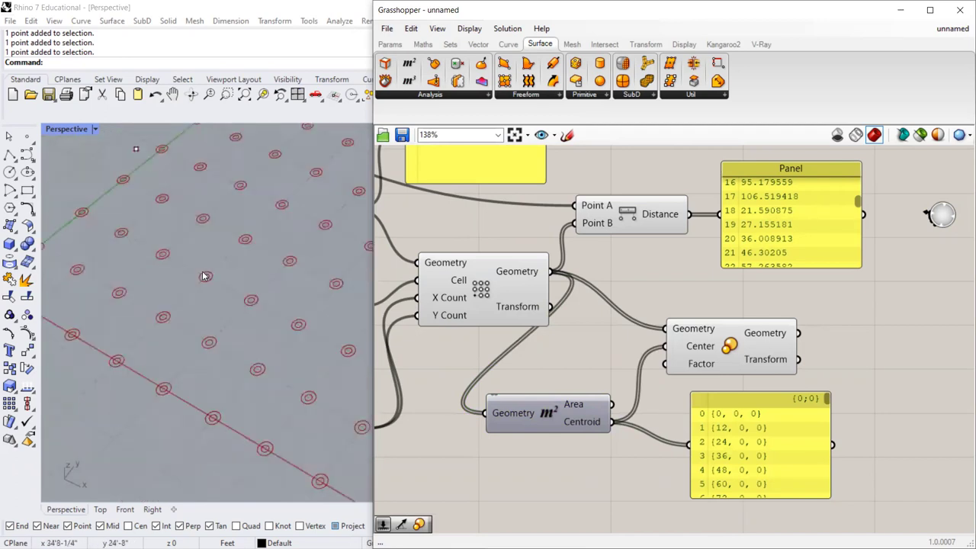
scroll(232, 259, up, 2)
scroll(247, 330, up, 3)
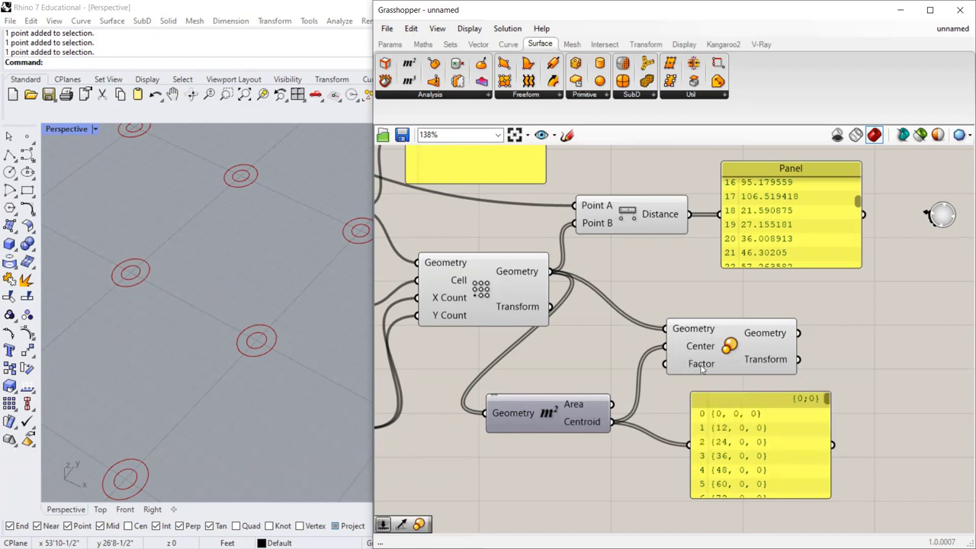
Highlight the Scale component's output and compare its circles with the original array across the grid.
click(700, 365)
scroll(697, 357, down, 3)
right_drag(760, 357, 873, 404)
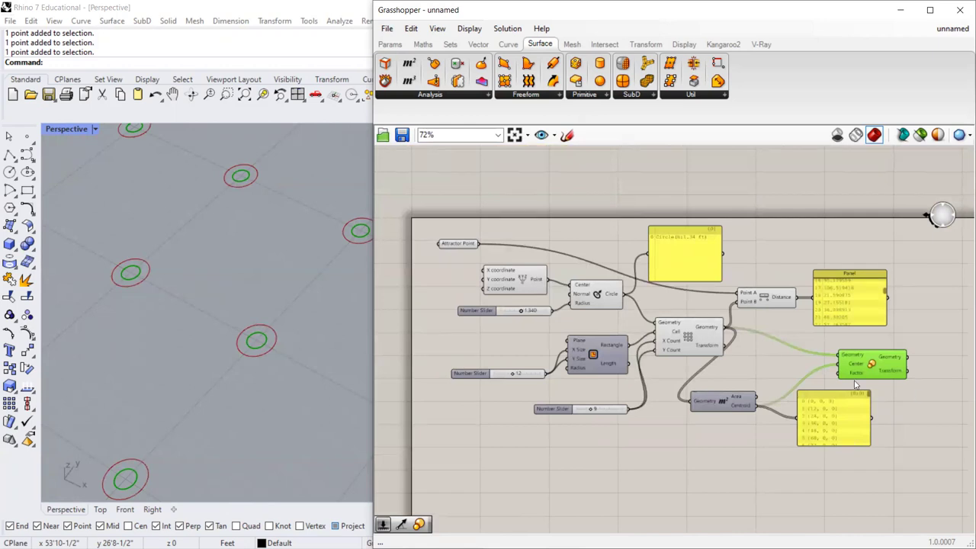
scroll(270, 418, down, 6)
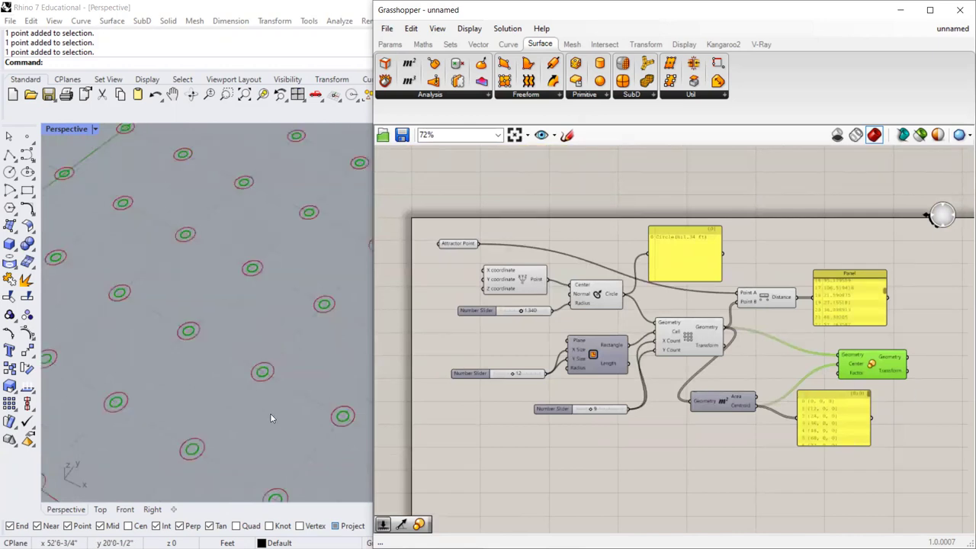
scroll(260, 370, up, 3)
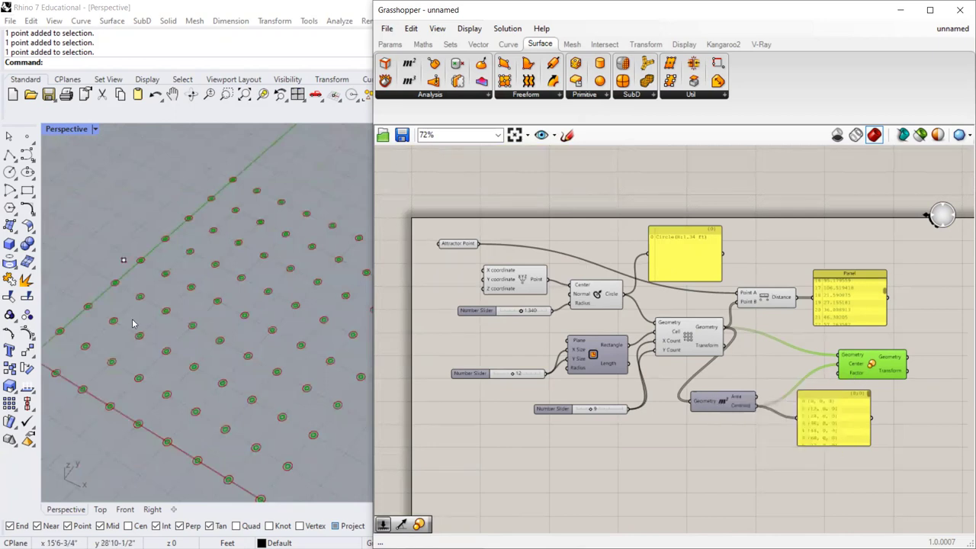
scroll(275, 321, up, 5)
scroll(259, 342, down, 5)
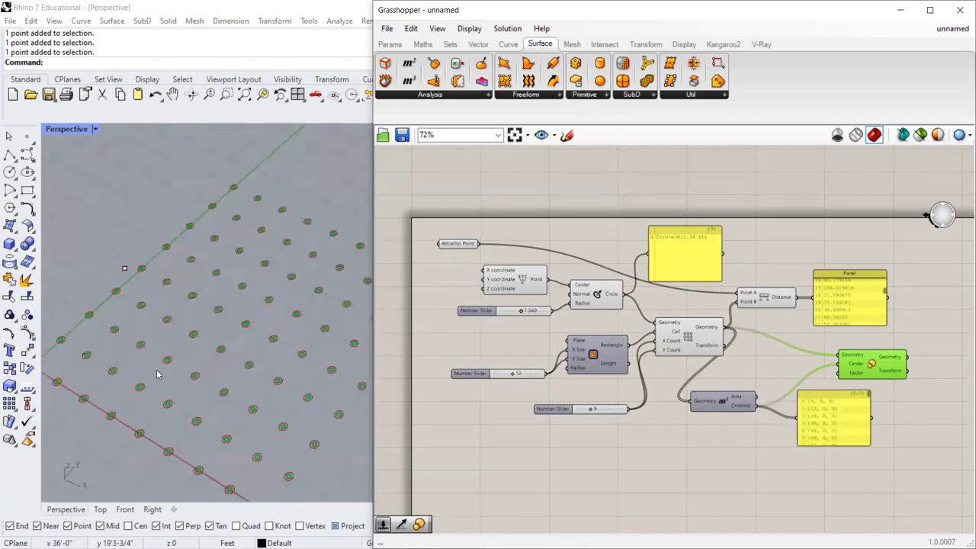
scroll(145, 343, down, 2)
scroll(142, 289, up, 5)
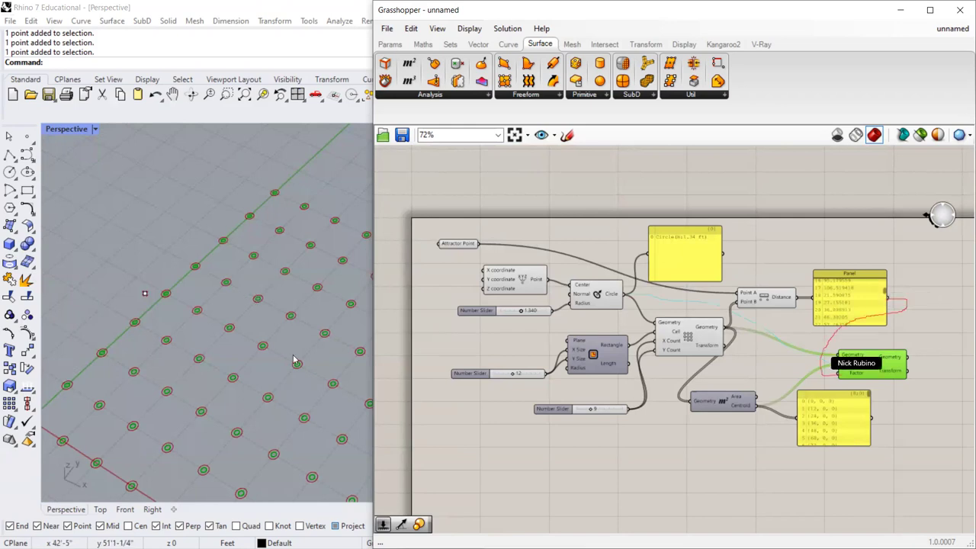
Connect the distance Panel's output to the Scale component's Factor input and inspect the scaled circles.
scroll(898, 306, up, 3)
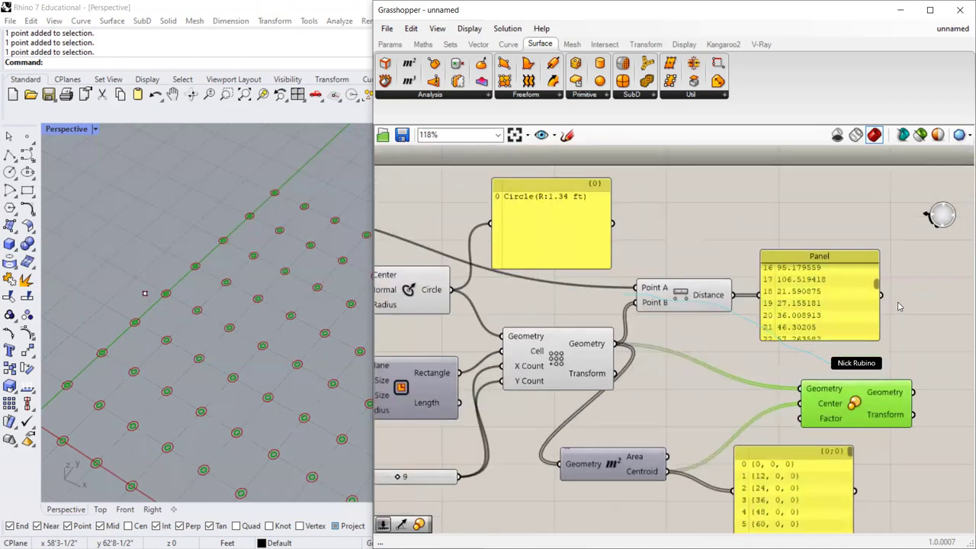
scroll(762, 347, down, 2)
scroll(728, 349, up, 2)
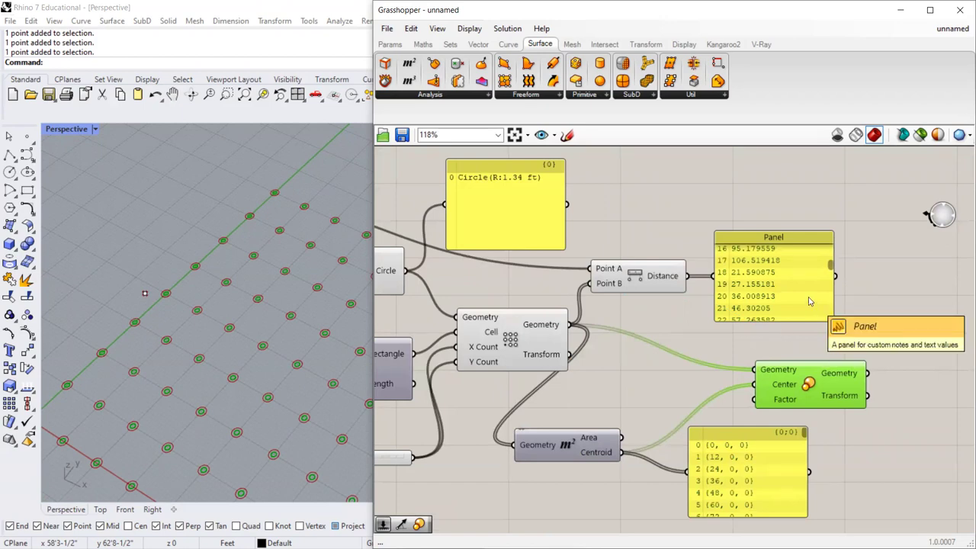
drag(835, 276, 777, 371)
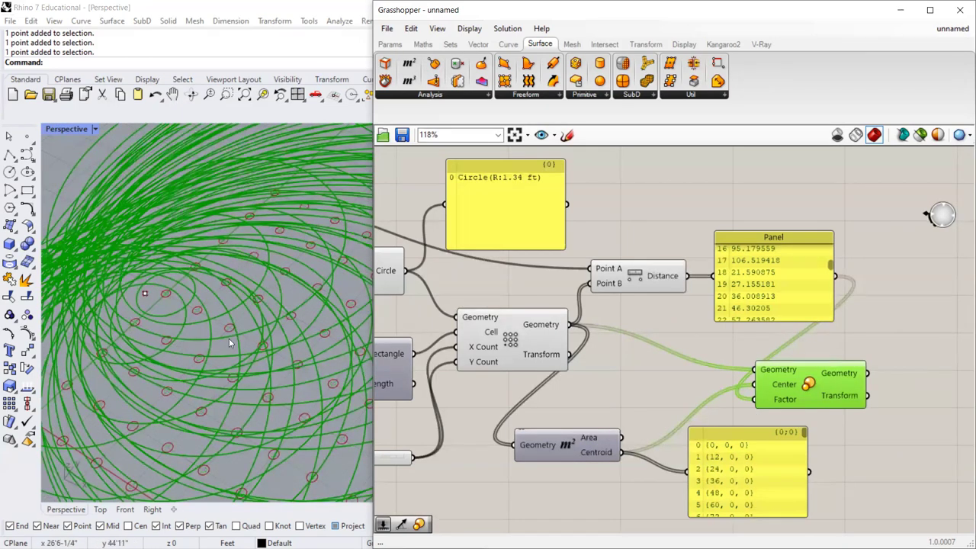
scroll(228, 341, down, 5)
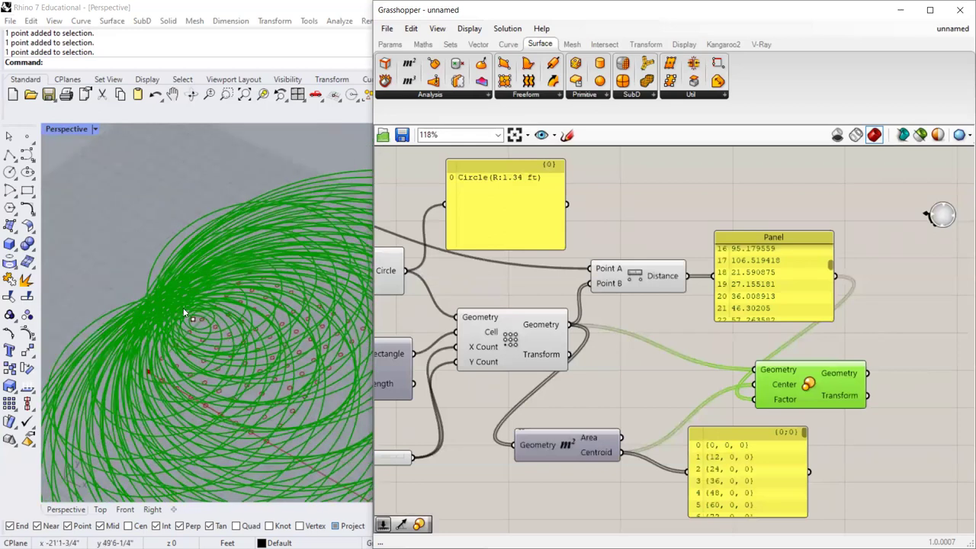
right_drag(182, 372, 177, 267)
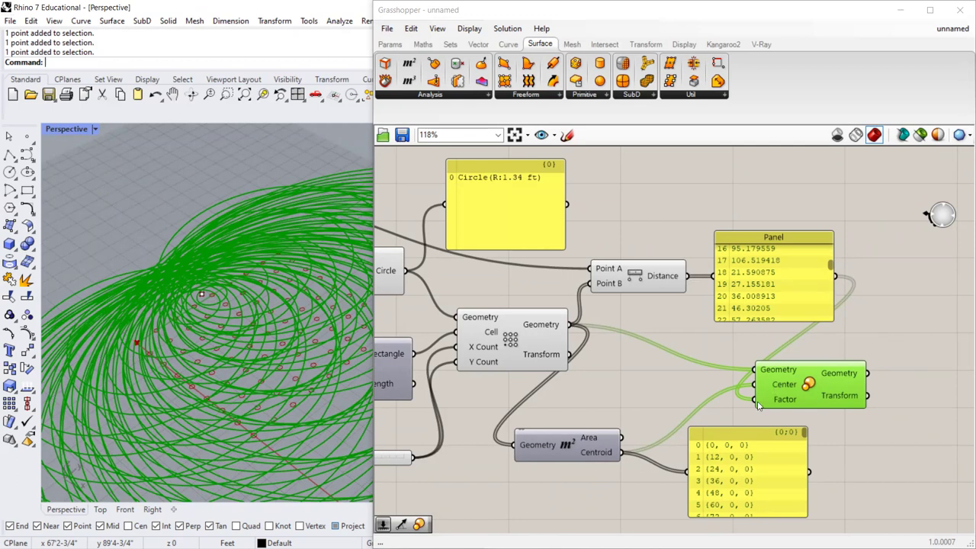
mouse_move(758, 405)
Move the attractor point into the circle grid, placing it close to one of the array's circles.
drag(219, 308, 278, 333)
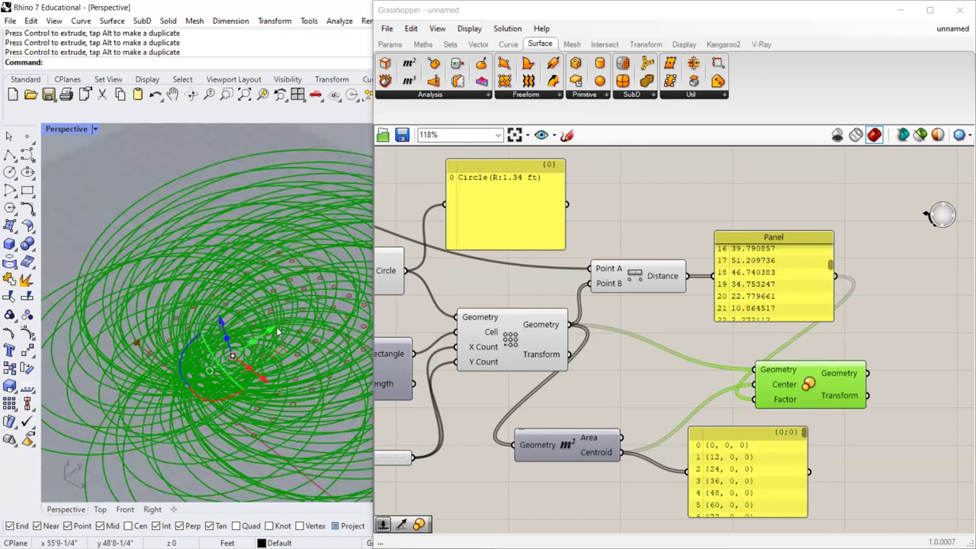
mouse_move(260, 339)
mouse_down()
mouse_move(277, 327)
mouse_move(280, 301)
mouse_move(263, 345)
mouse_up()
scroll(263, 344, up, 5)
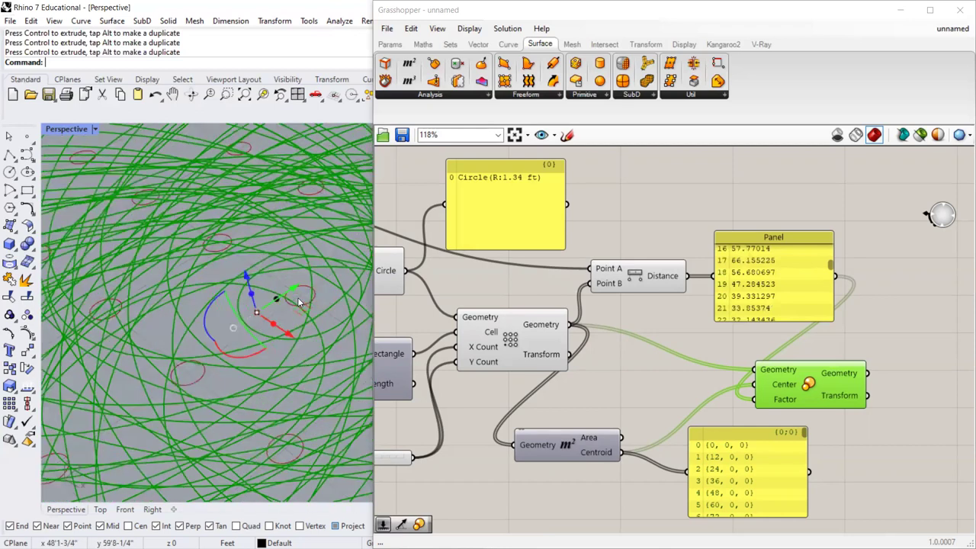
drag(256, 309, 322, 311)
scroll(321, 311, up, 3)
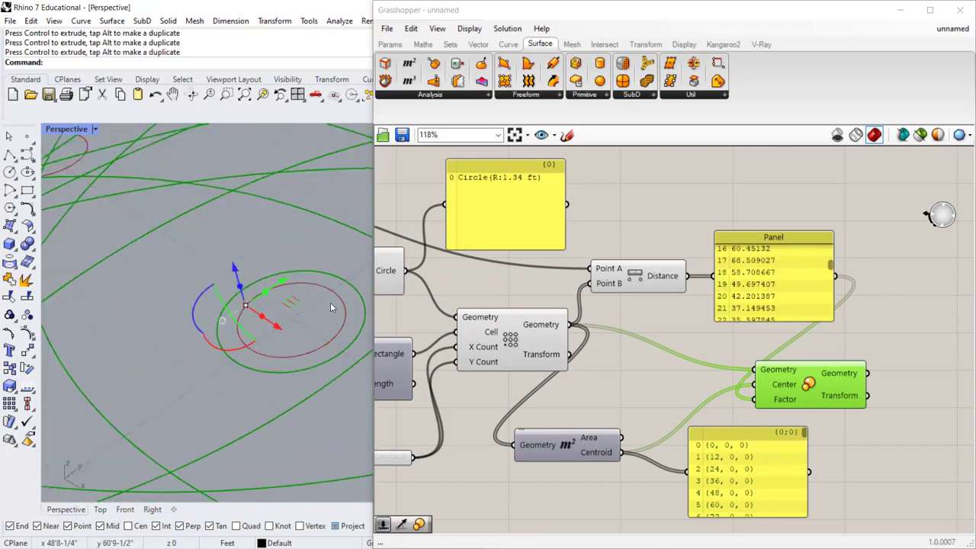
drag(272, 337, 254, 350)
click(287, 336)
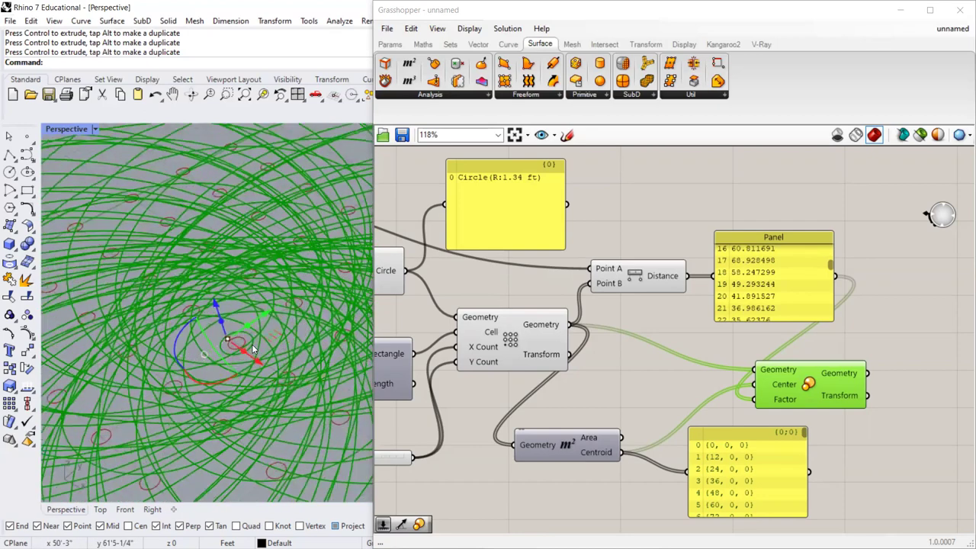
right_drag(254, 349, 278, 277)
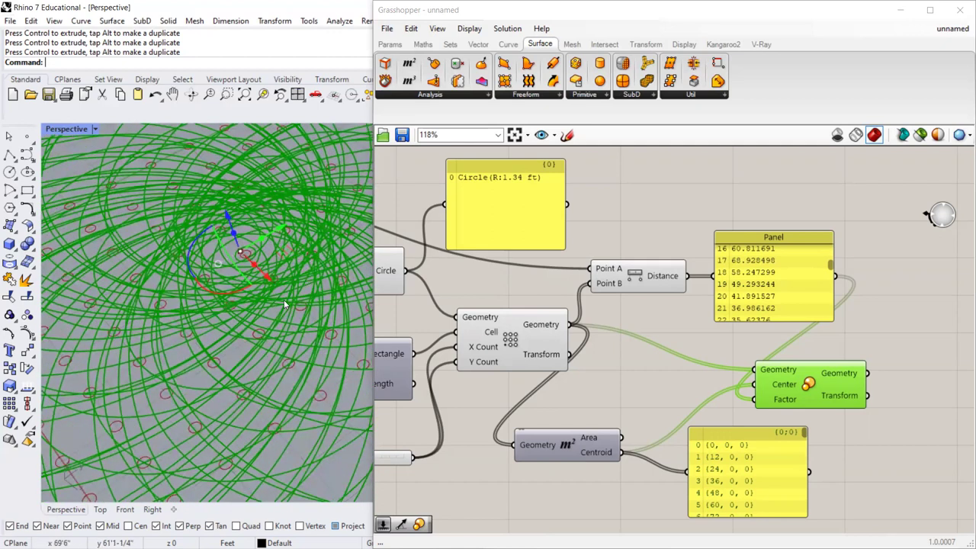
Space the distance Panel and the Scale component further apart on the canvas.
drag(801, 298, 799, 283)
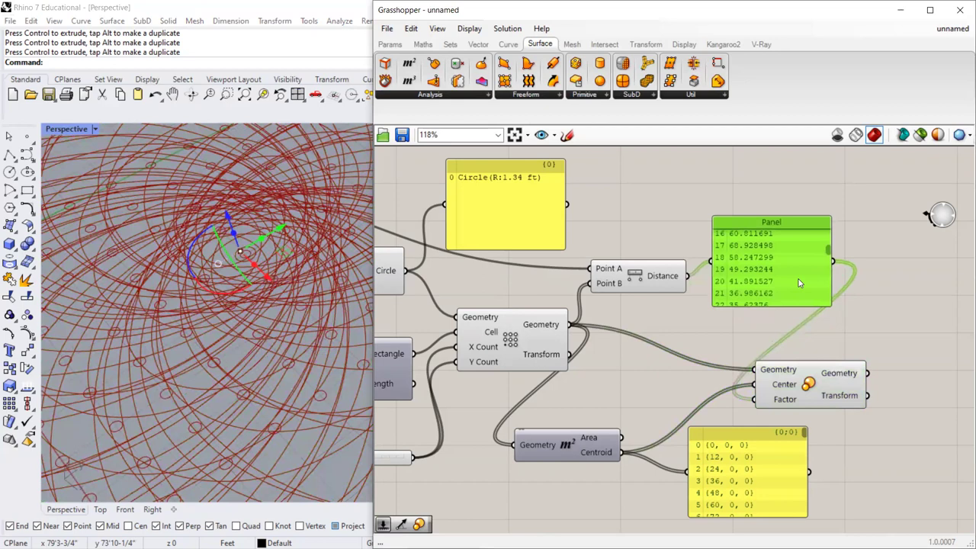
right_drag(233, 298, 290, 316)
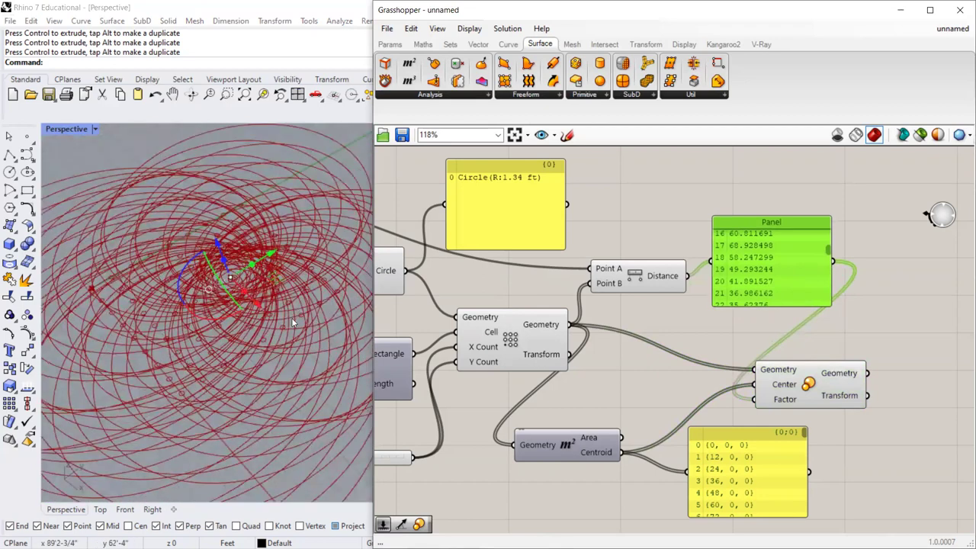
drag(804, 390, 843, 383)
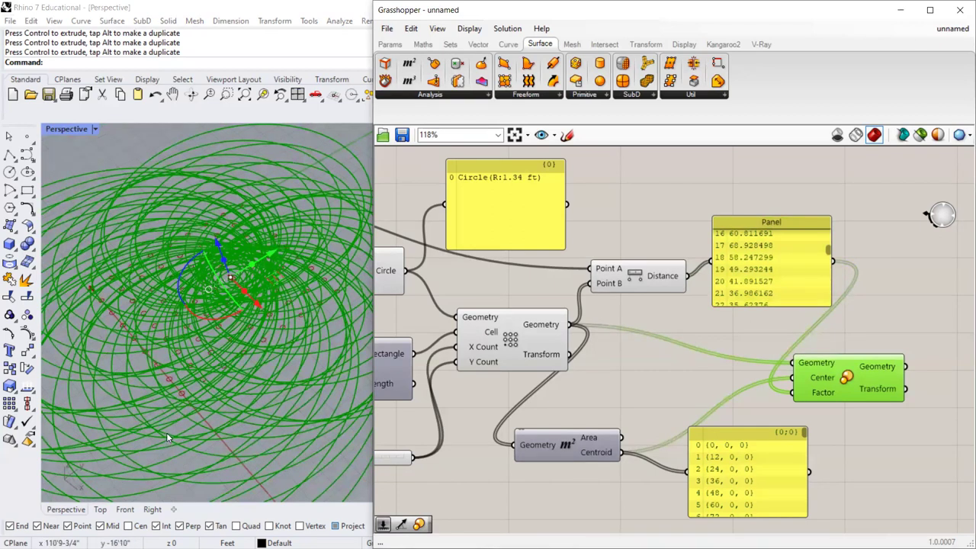
Set the number slider driving the Rectangular Array's X Count and Y Count to 10.
scroll(695, 369, down, 5)
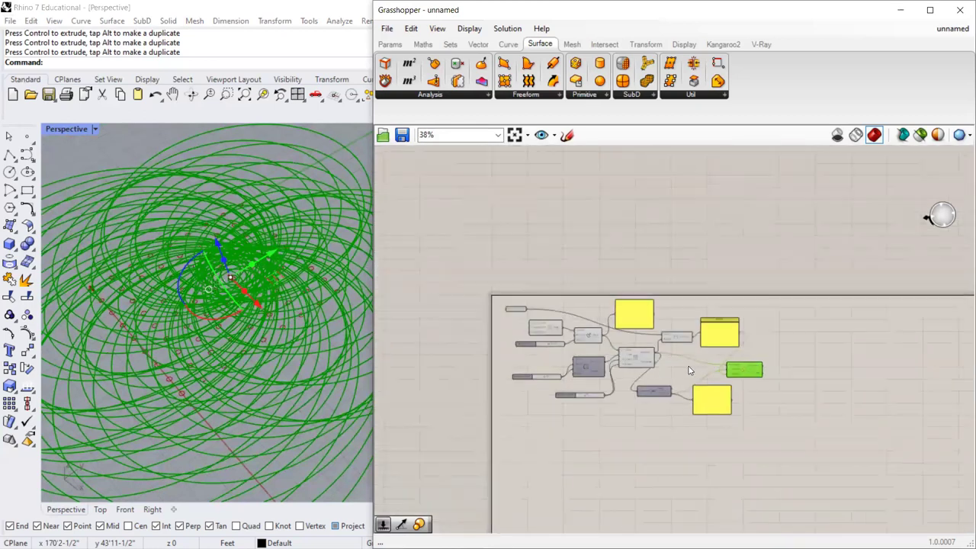
scroll(457, 396, up, 3)
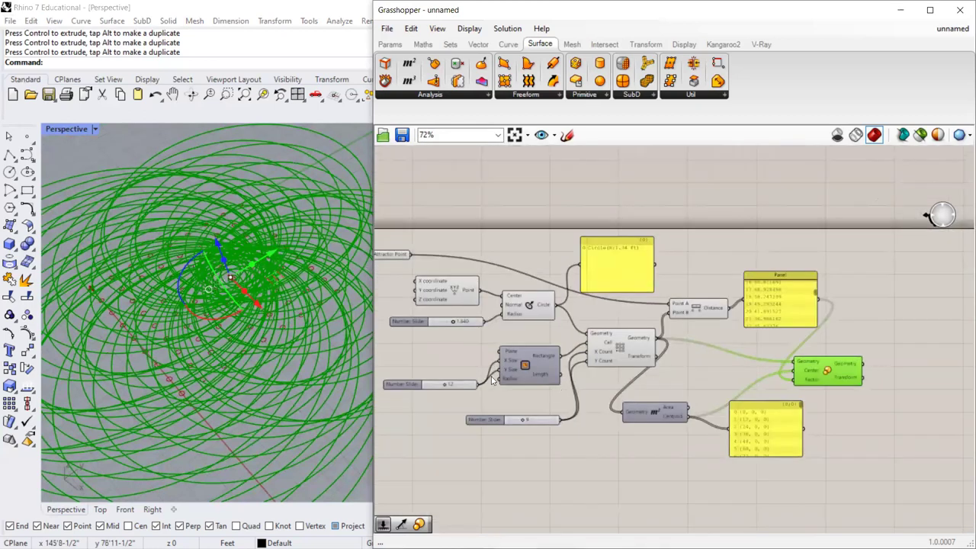
scroll(461, 373, down, 1)
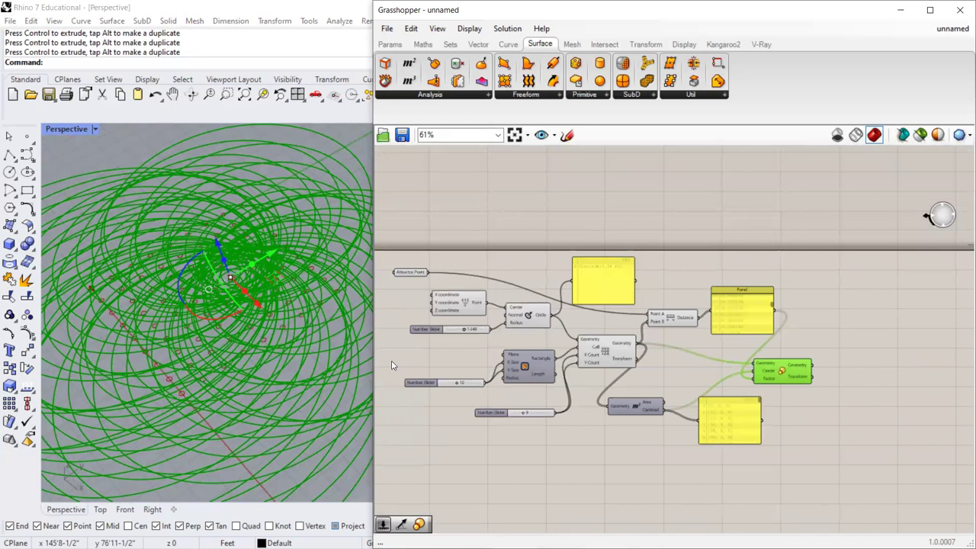
scroll(391, 365, up, 1)
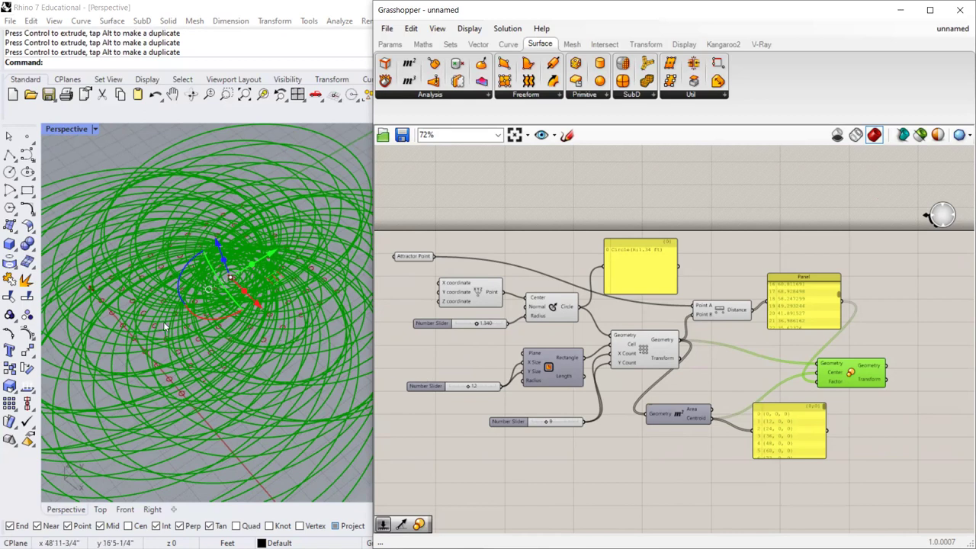
mouse_move(156, 302)
right_down()
mouse_move(176, 306)
mouse_move(161, 316)
right_up()
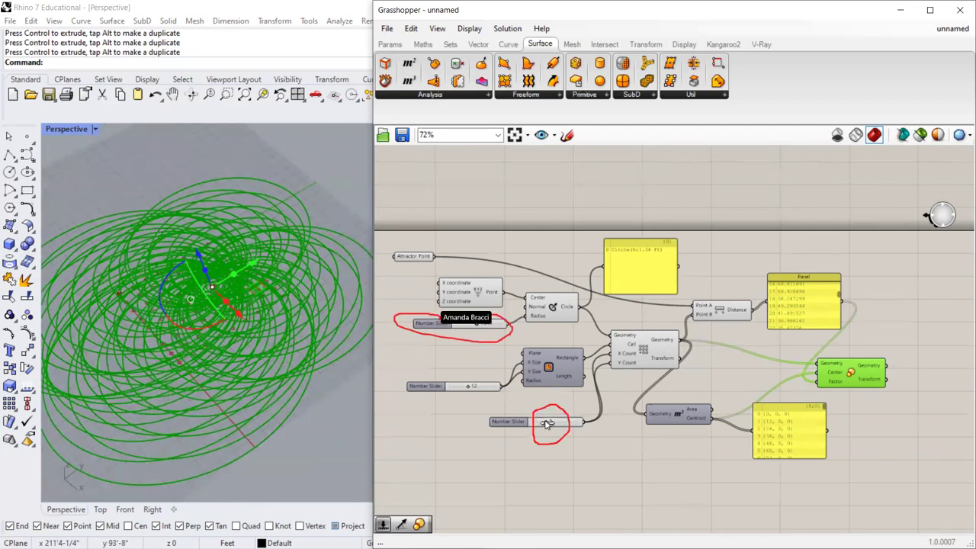
drag(547, 423, 549, 425)
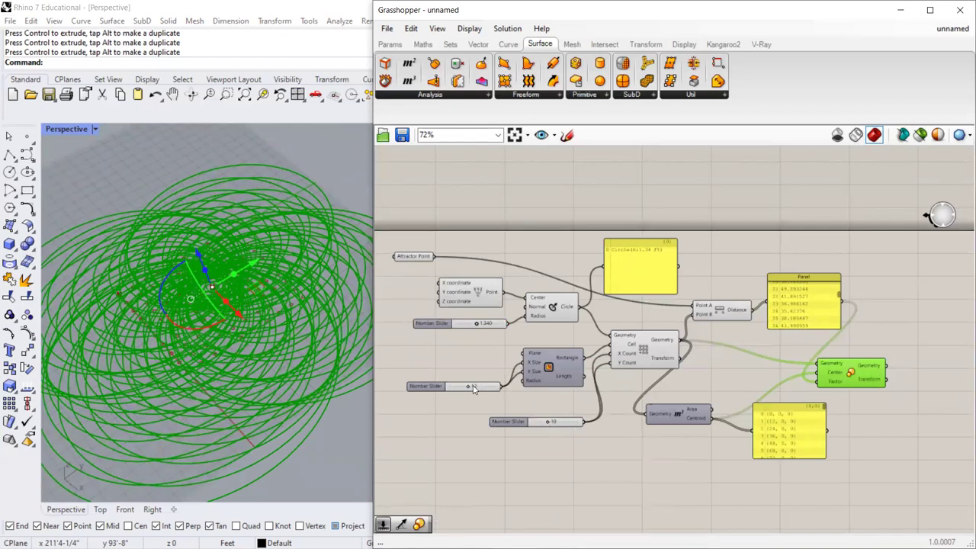
Set the number slider driving the Rectangle's X Size and Y Size to 28.
drag(468, 387, 497, 389)
scroll(179, 345, down, 3)
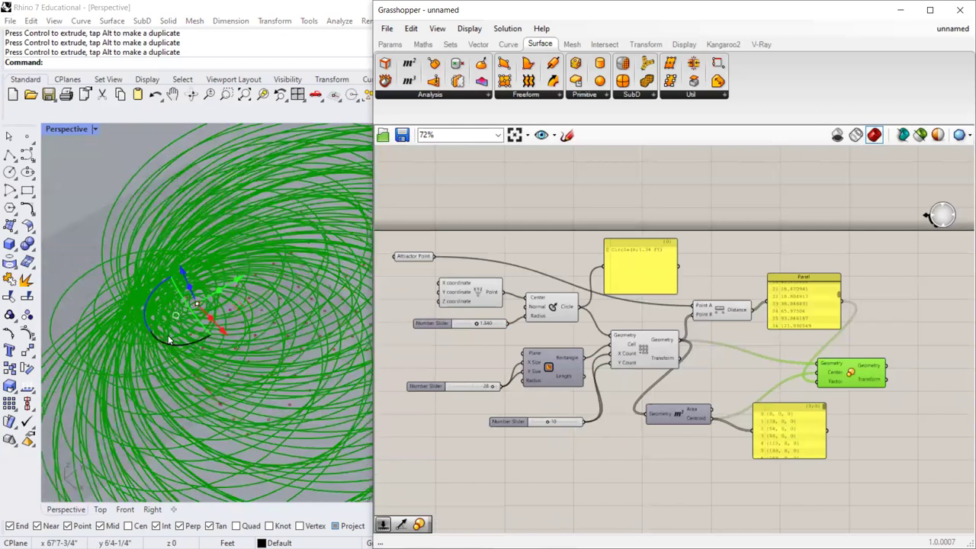
right_drag(168, 335, 221, 345)
scroll(221, 345, up, 3)
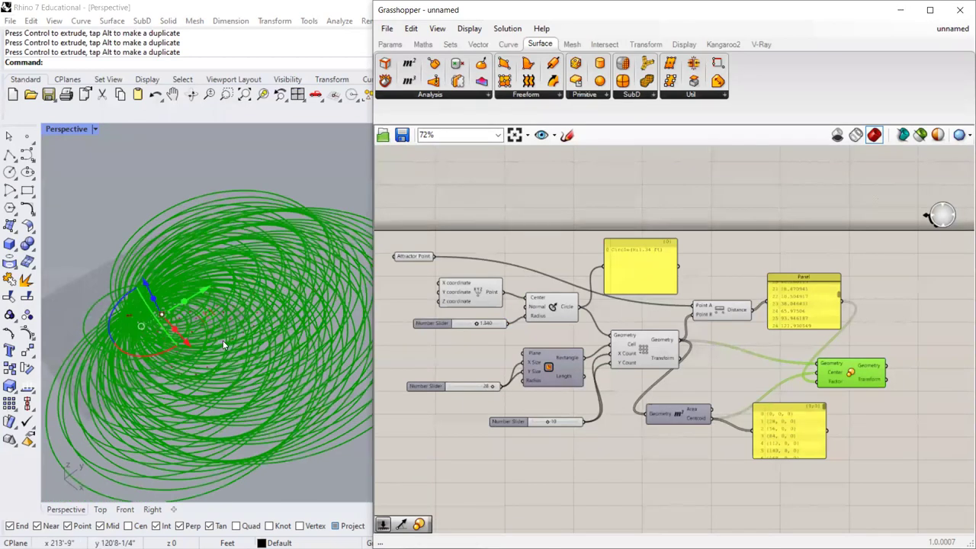
Raise the maximum of the Rectangle's size slider to 1000.
click(431, 387)
double_click(430, 387)
click(475, 421)
text(100)
key(Return)
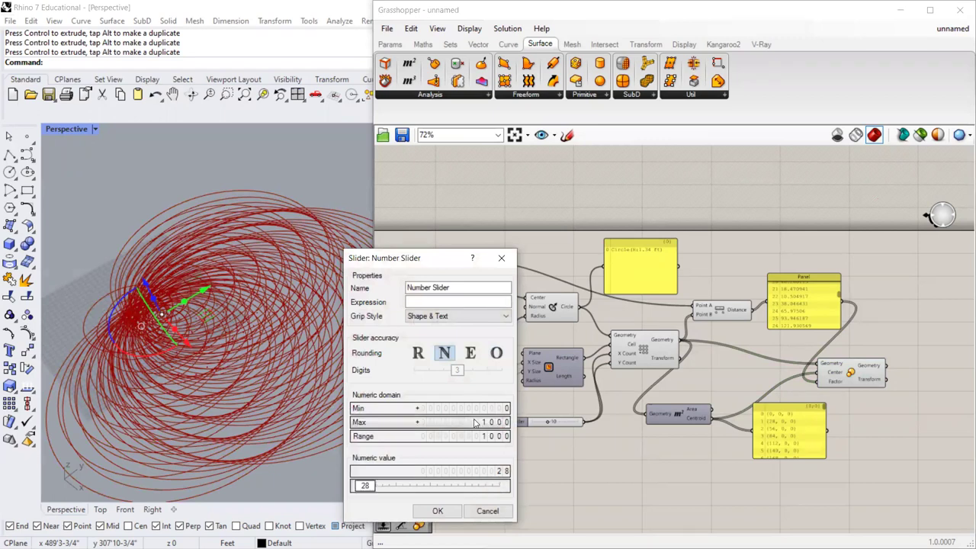
click(437, 510)
Set the Rectangle's size slider to 208 to spread the circle grid out.
mouse_move(449, 387)
mouse_down()
mouse_move(474, 388)
mouse_move(465, 387)
mouse_up()
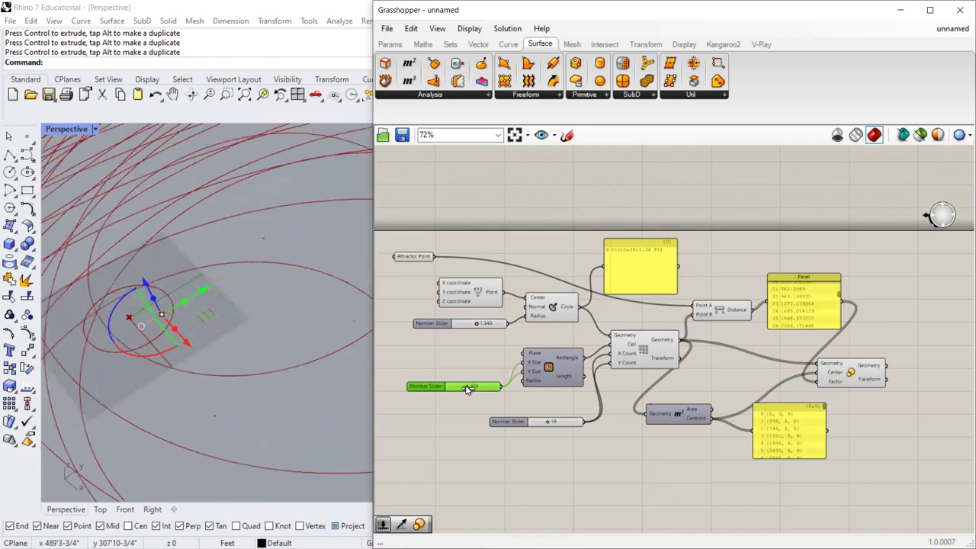
scroll(211, 343, down, 5)
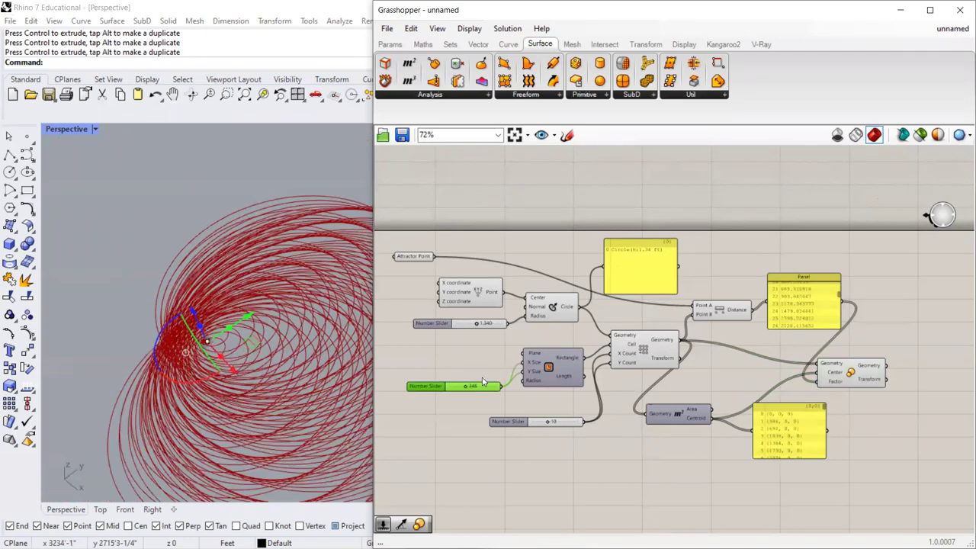
mouse_move(468, 389)
mouse_down()
mouse_move(479, 388)
mouse_move(457, 388)
mouse_up()
scroll(432, 395, up, 4)
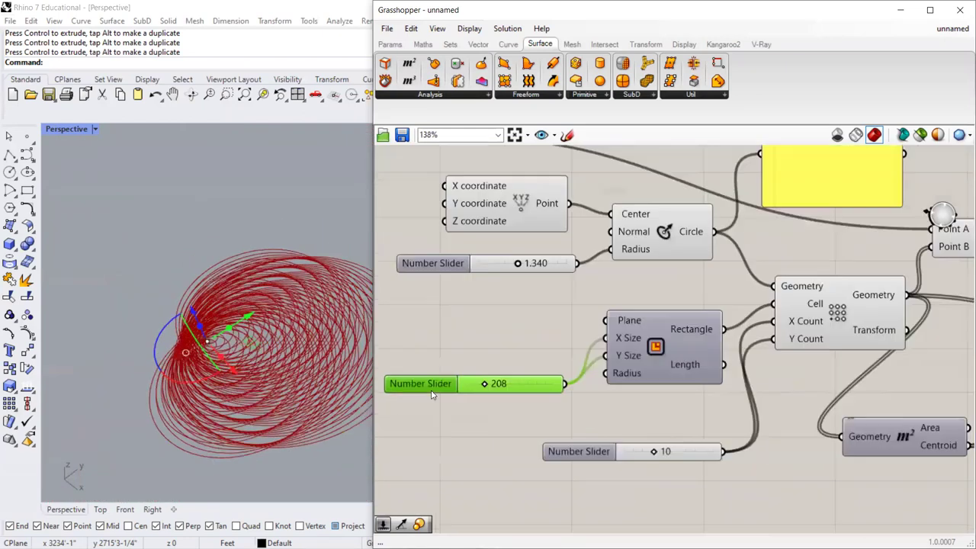
Lower the maximum of the Rectangle's size slider to 100.
double_click(426, 385)
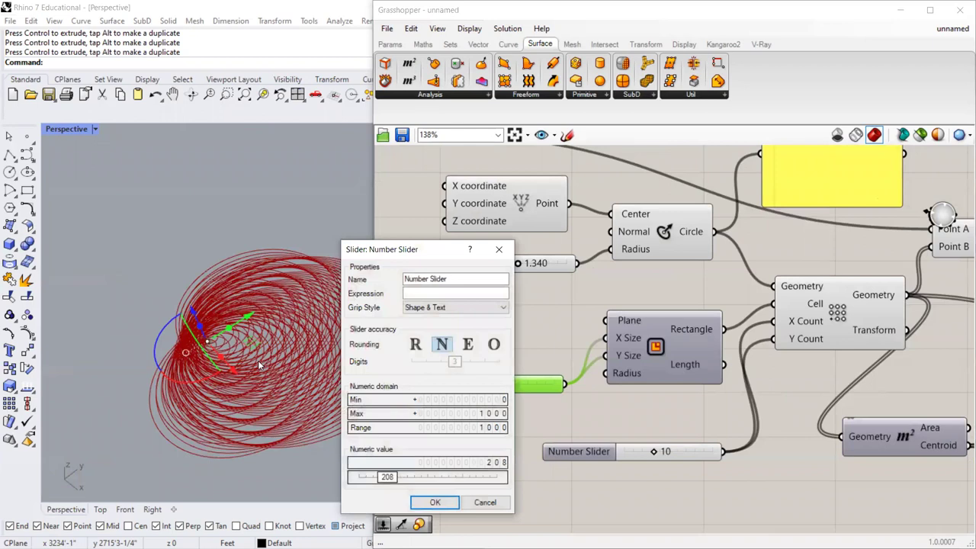
double_click(470, 413)
text(10)
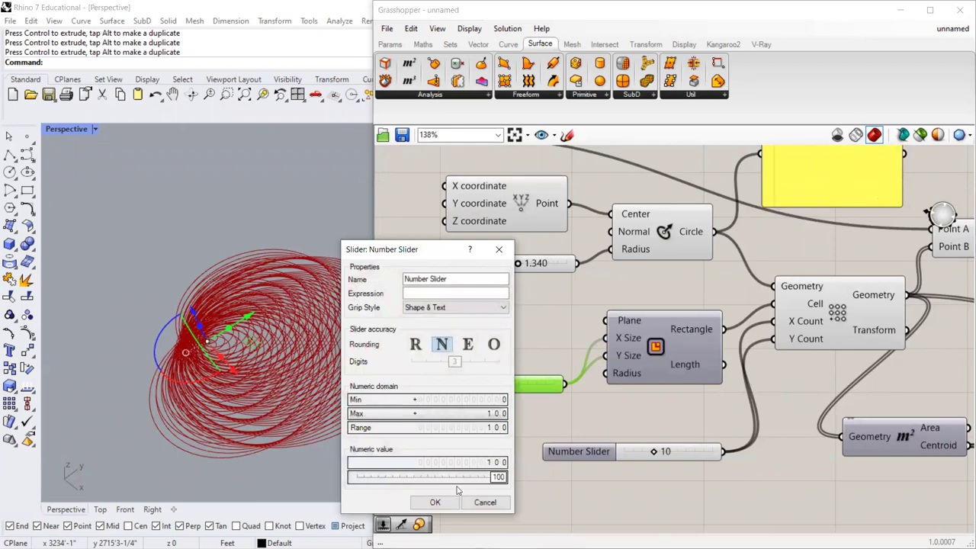
click(435, 502)
Set the Rectangle's size slider to 23 and reposition it beside the Rectangle component.
scroll(200, 357, up, 3)
scroll(199, 357, up, 5)
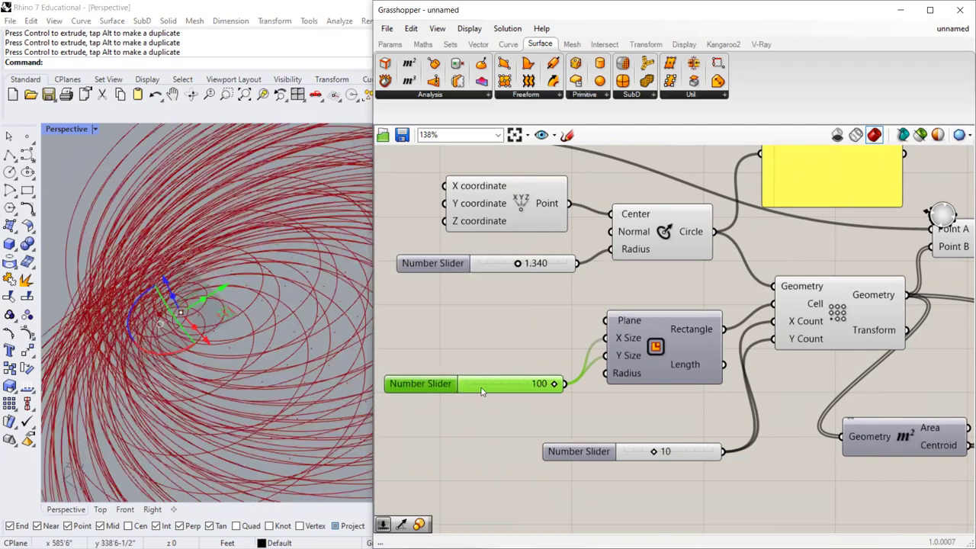
drag(554, 384, 487, 387)
drag(427, 388, 440, 367)
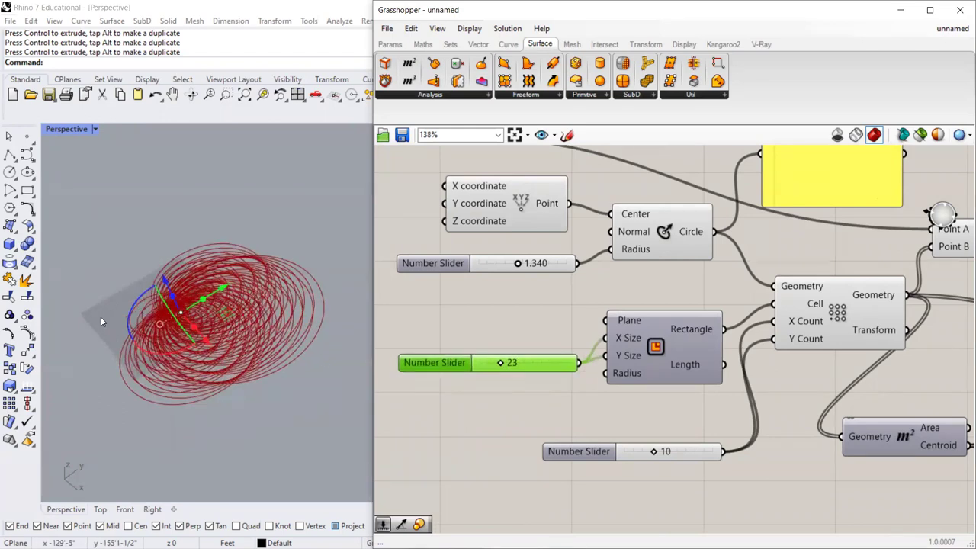
scroll(305, 319, up, 8)
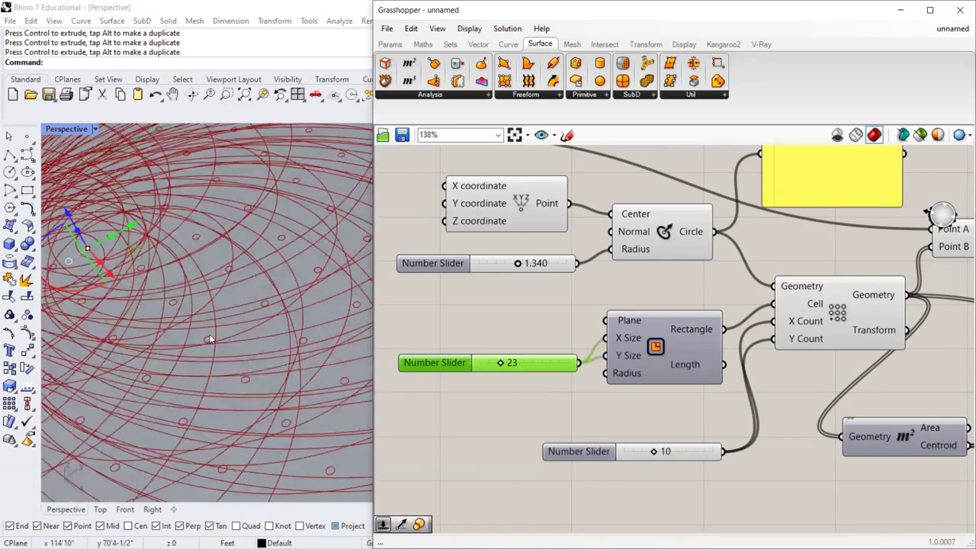
scroll(191, 334, down, 3)
scroll(193, 334, down, 3)
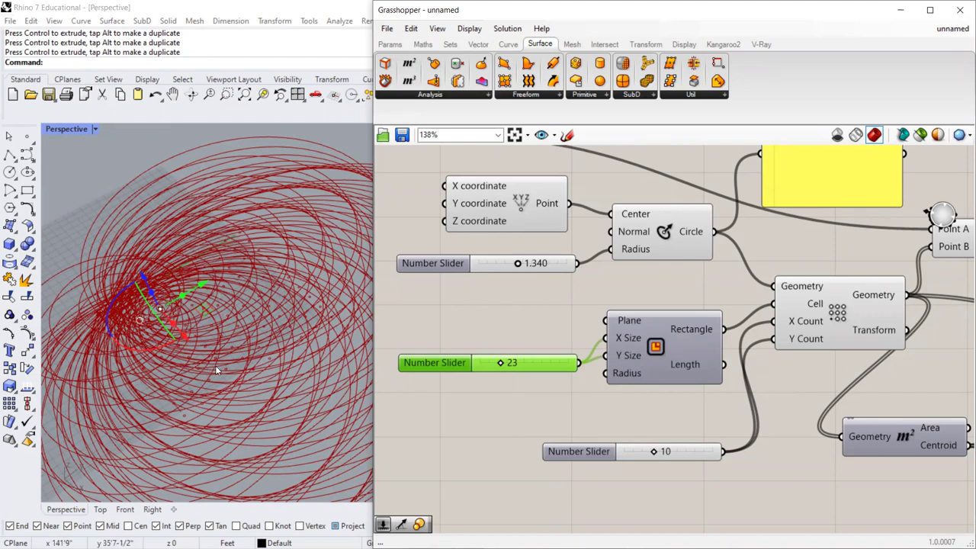
drag(454, 365, 451, 348)
scroll(450, 347, down, 3)
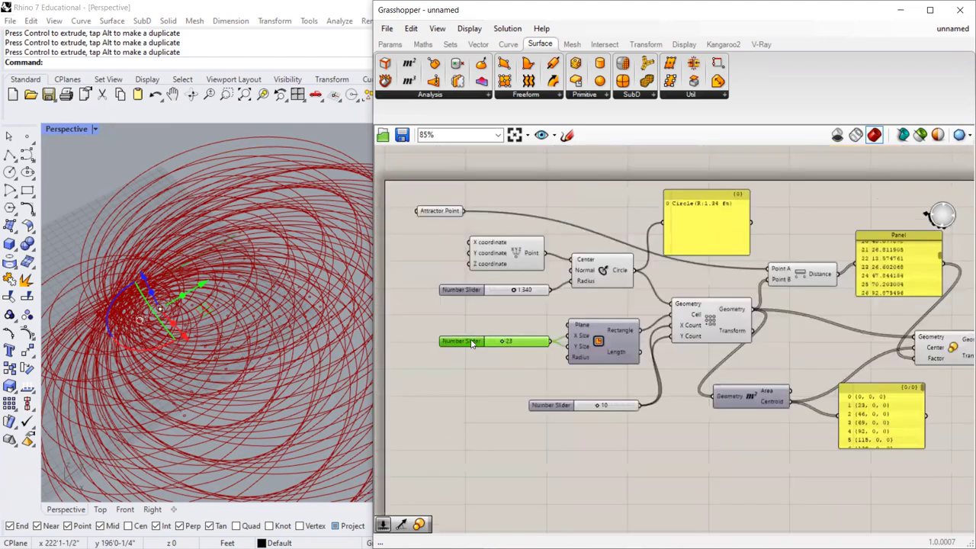
Examine the distance values in the Panel that feeds the Scale component's Factor.
click(458, 297)
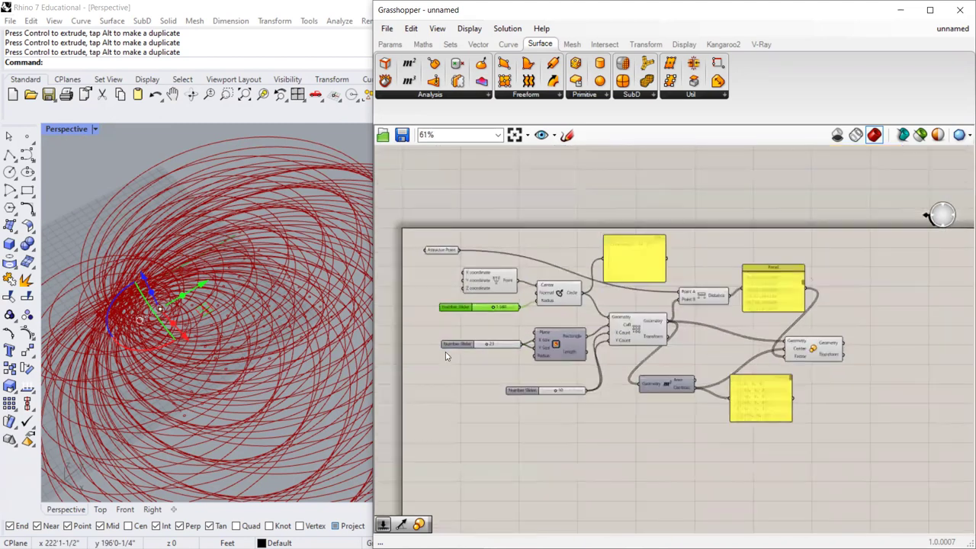
scroll(767, 321, up, 1)
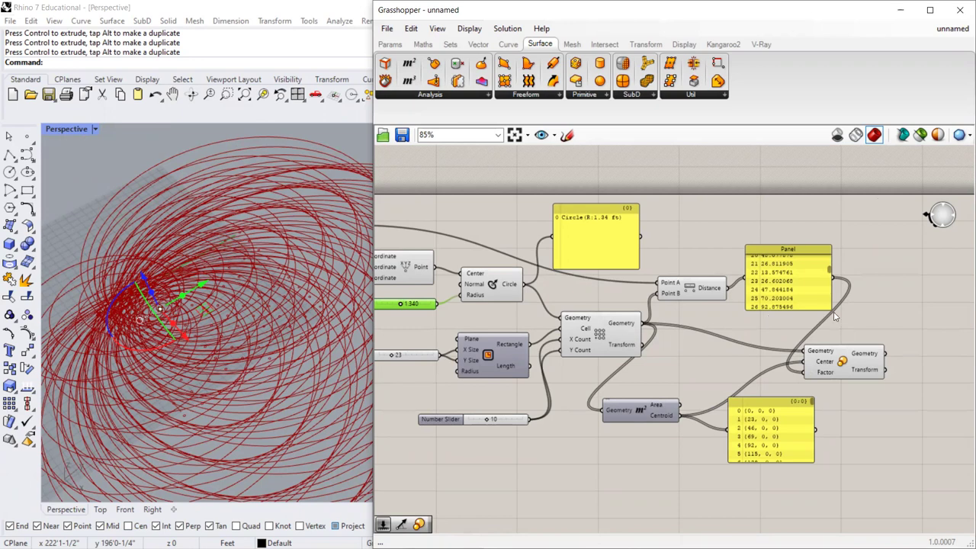
drag(774, 283, 769, 290)
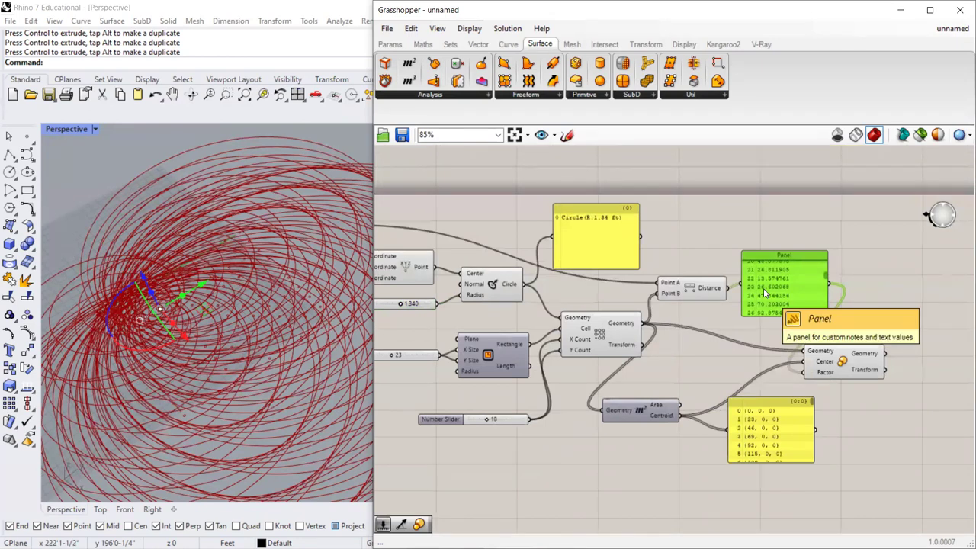
scroll(764, 292, up, 2)
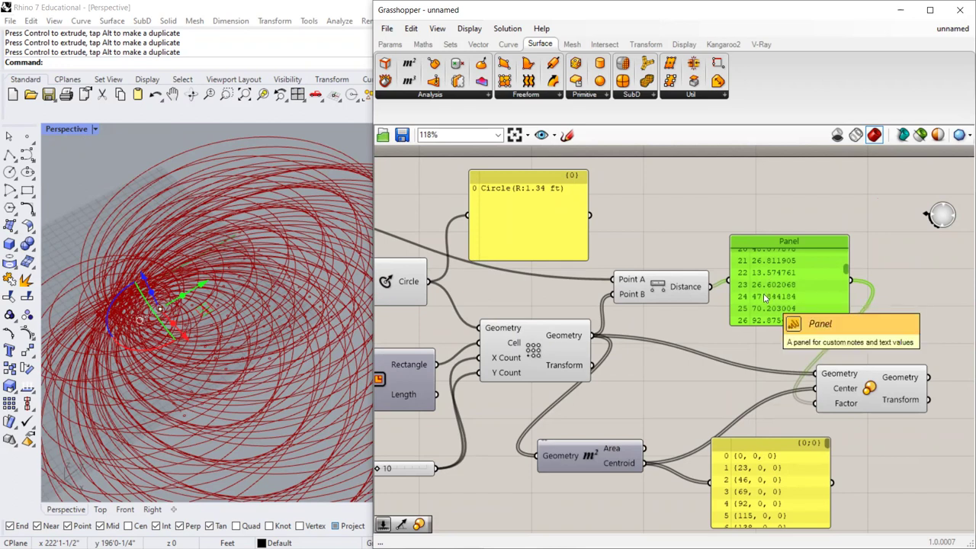
drag(773, 278, 768, 284)
key(ctrl+z)
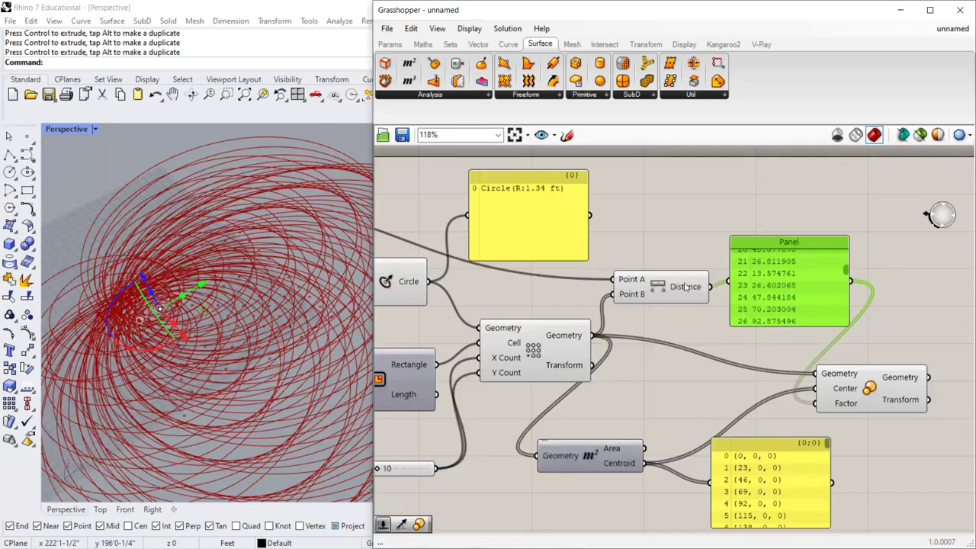
Nudge the Distance, Rectangular Array and distance Panel components slightly to tidy their layout on the canvas.
drag(671, 282, 666, 276)
drag(531, 338, 526, 337)
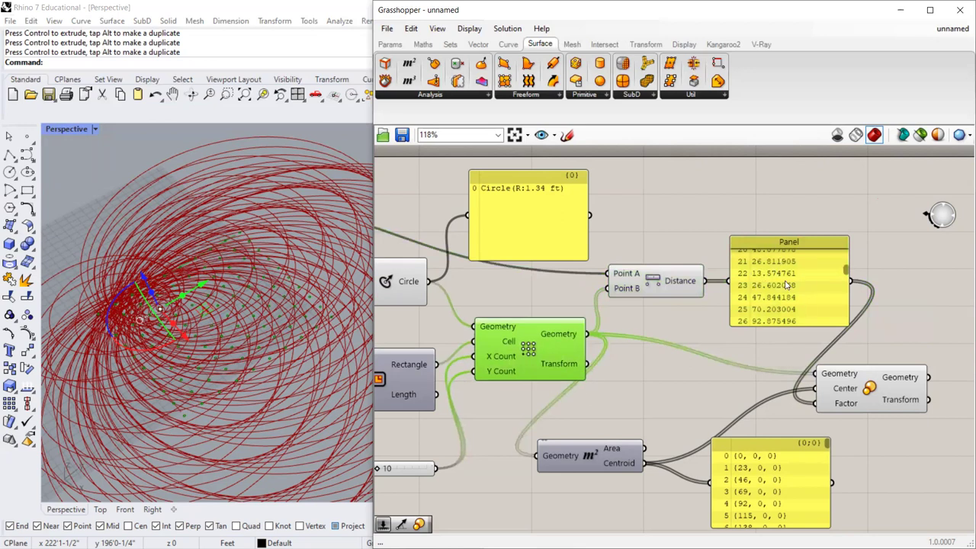
drag(793, 285, 782, 284)
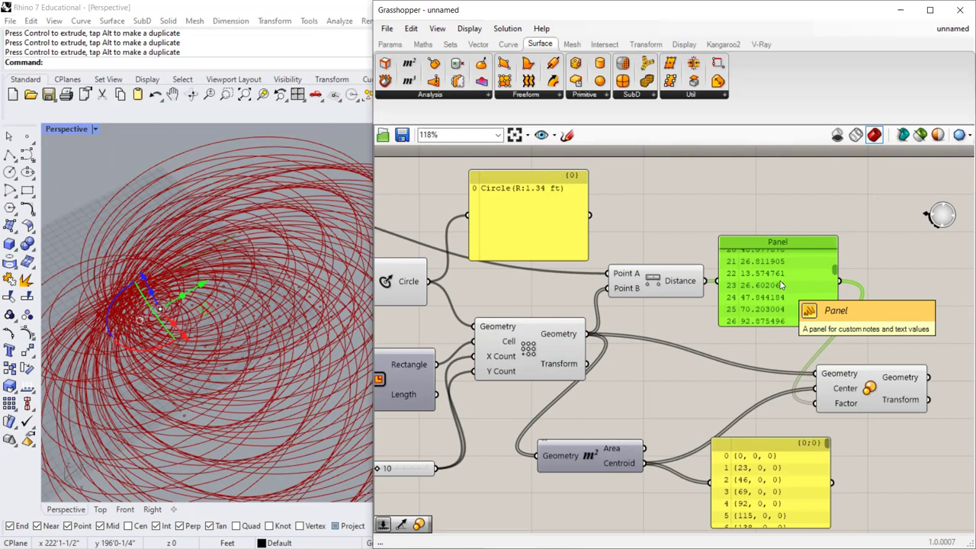
Review the Panel's distance list down to its last entries.
scroll(755, 288, up, 2)
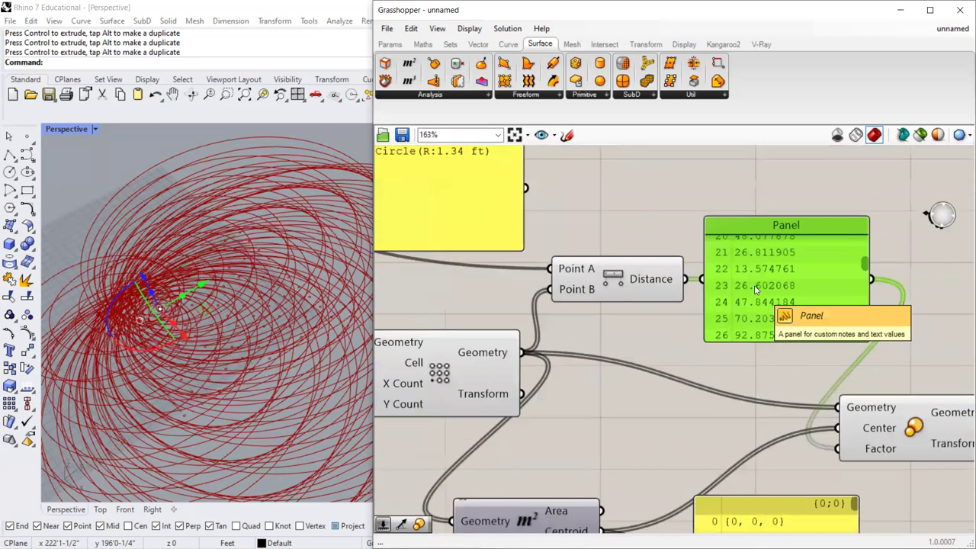
drag(863, 263, 853, 343)
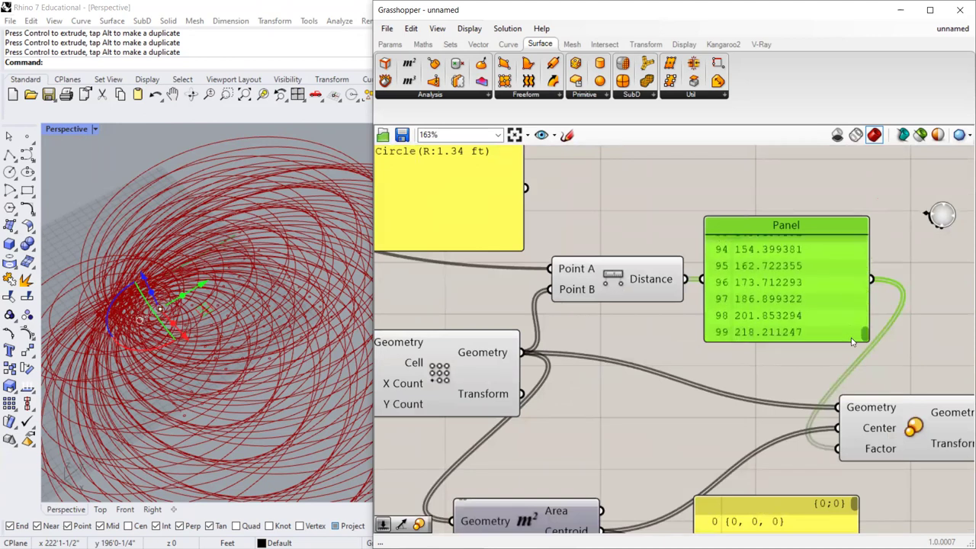
scroll(519, 290, down, 2)
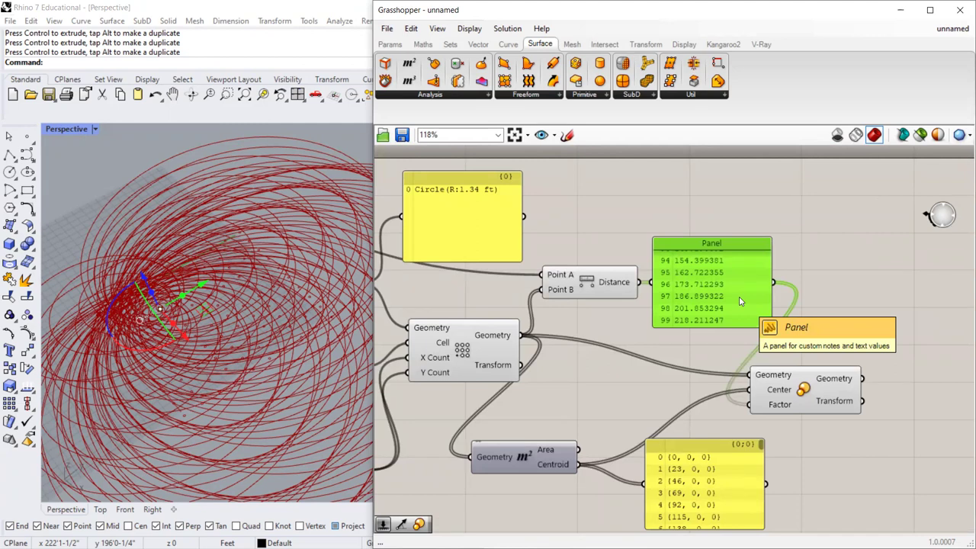
Move the Scale component farther from the distance Panel to make room between them.
drag(808, 396, 923, 395)
scroll(762, 383, down, 2)
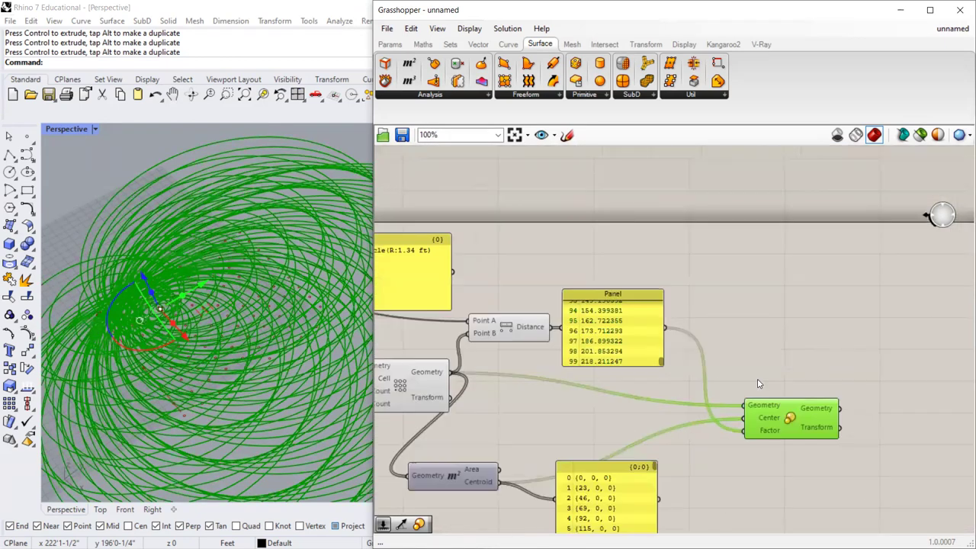
scroll(793, 414, up, 2)
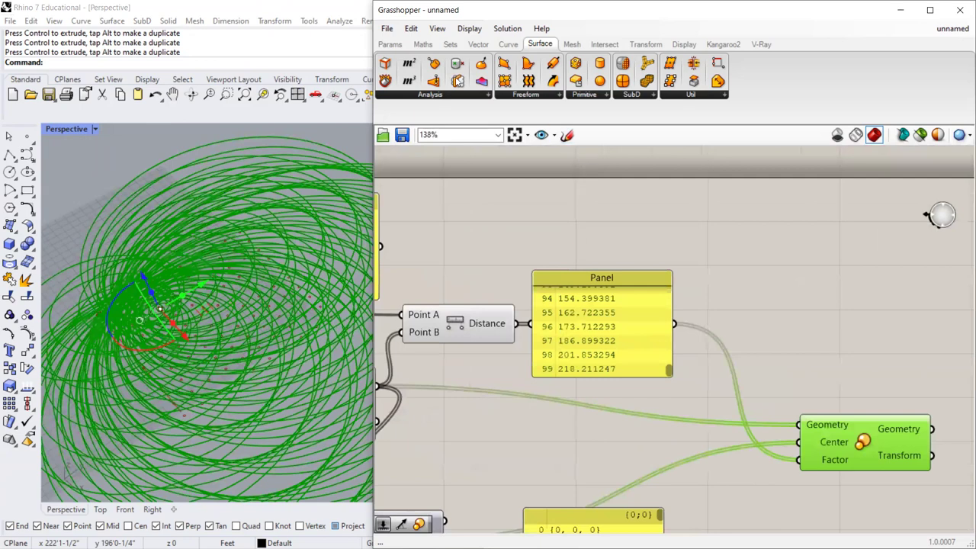
Add a Division component to the canvas beside the distance panel, above the Scale component.
click(423, 44)
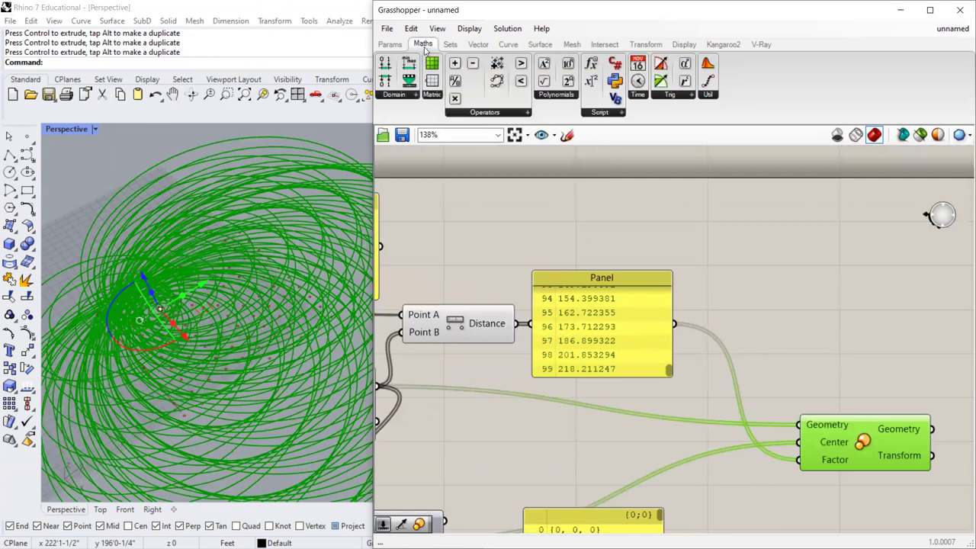
click(491, 114)
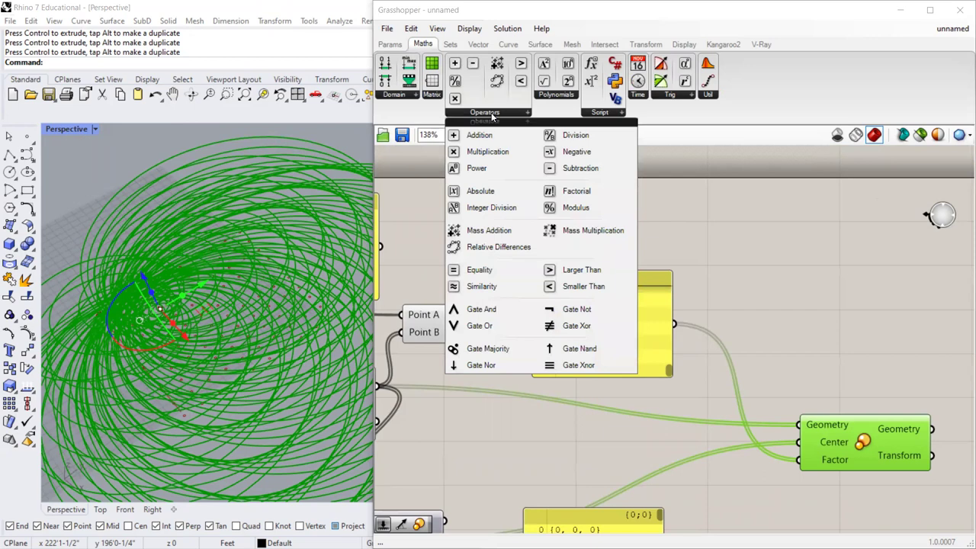
click(555, 135)
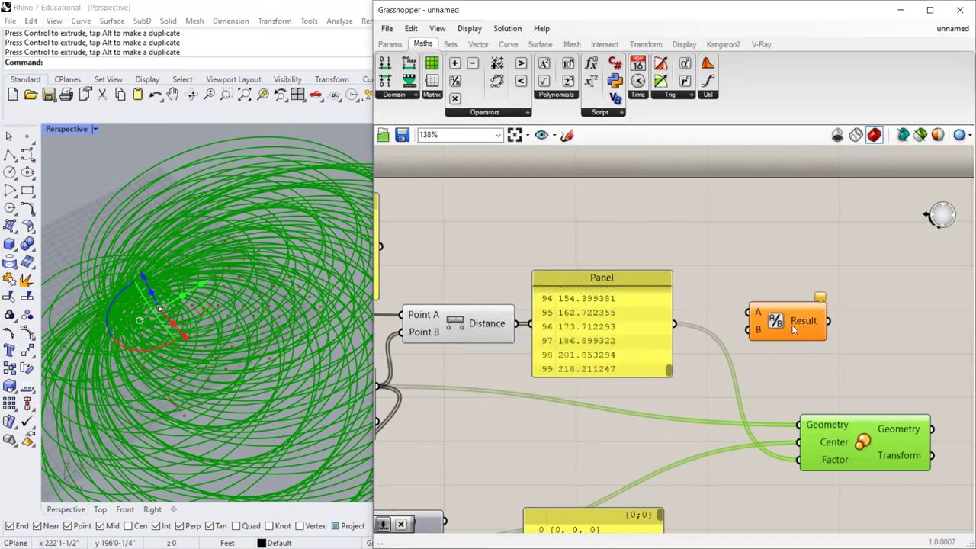
click(785, 321)
click(782, 317)
drag(644, 278, 650, 276)
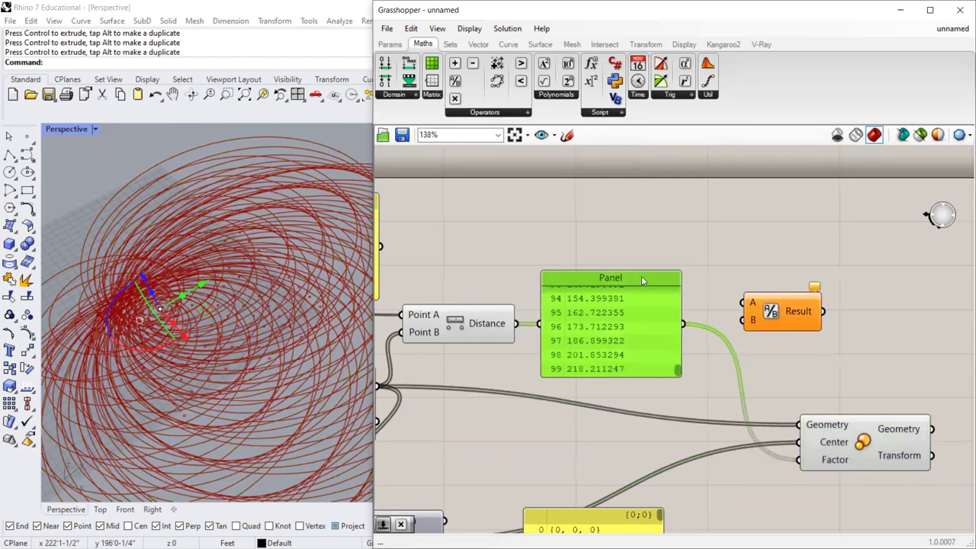
scroll(652, 350, up, 2)
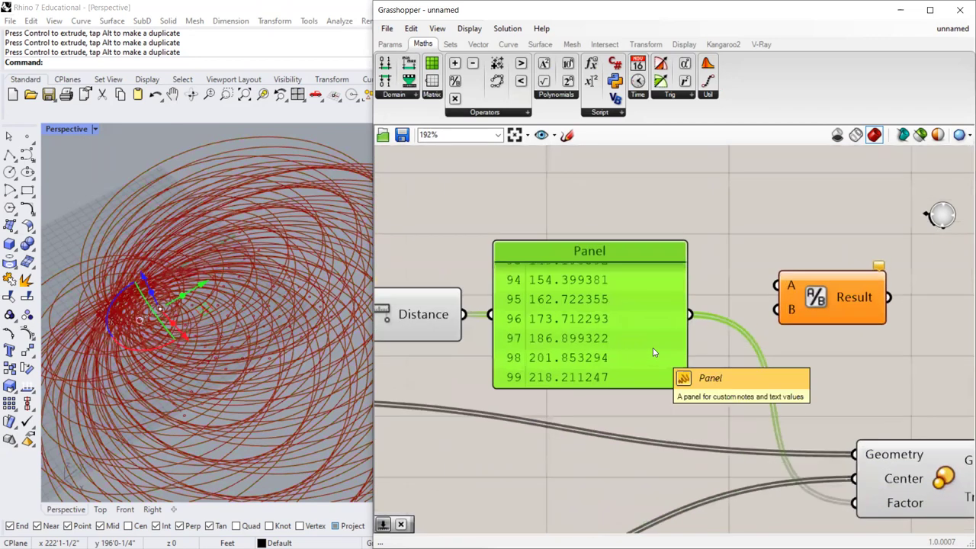
click(806, 311)
drag(806, 312, 808, 290)
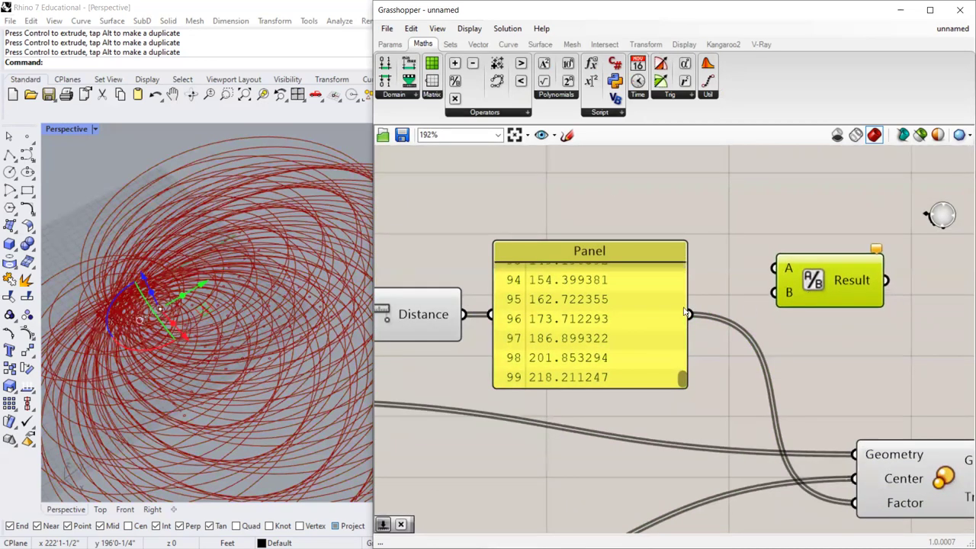
Add an Integer parameter above the distance panel and set its value to 1.
click(390, 43)
drag(492, 82, 659, 204)
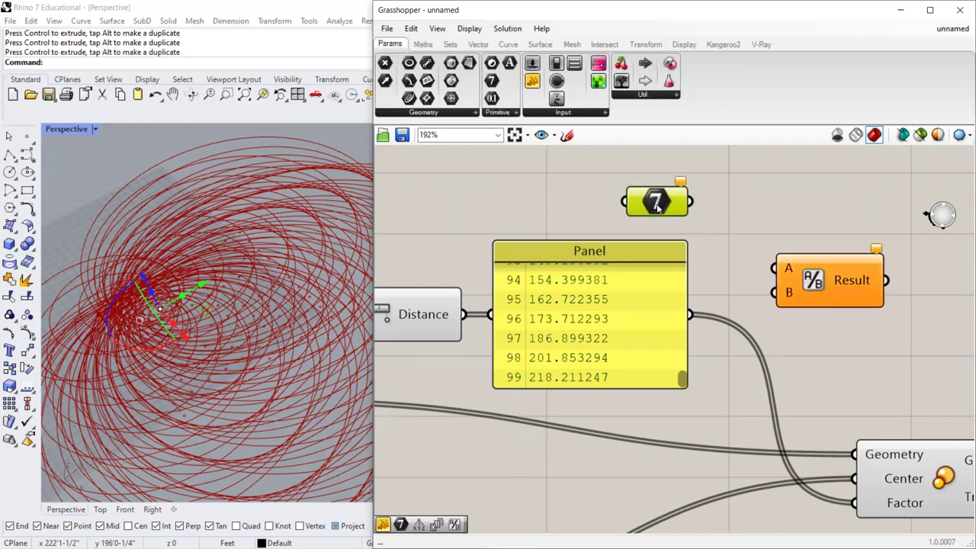
right_click(658, 204)
mouse_move(750, 356)
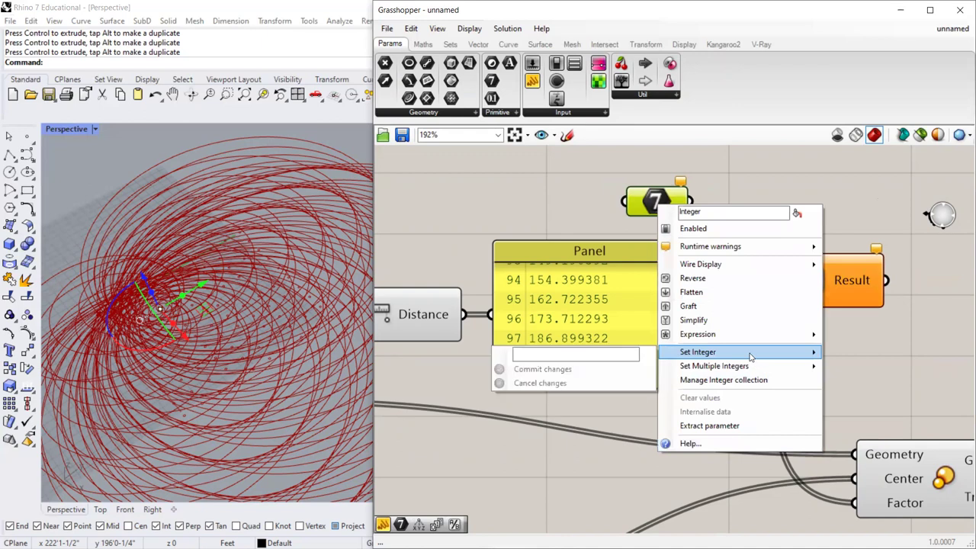
click(653, 206)
double_click(653, 206)
key(Escape)
right_click(659, 204)
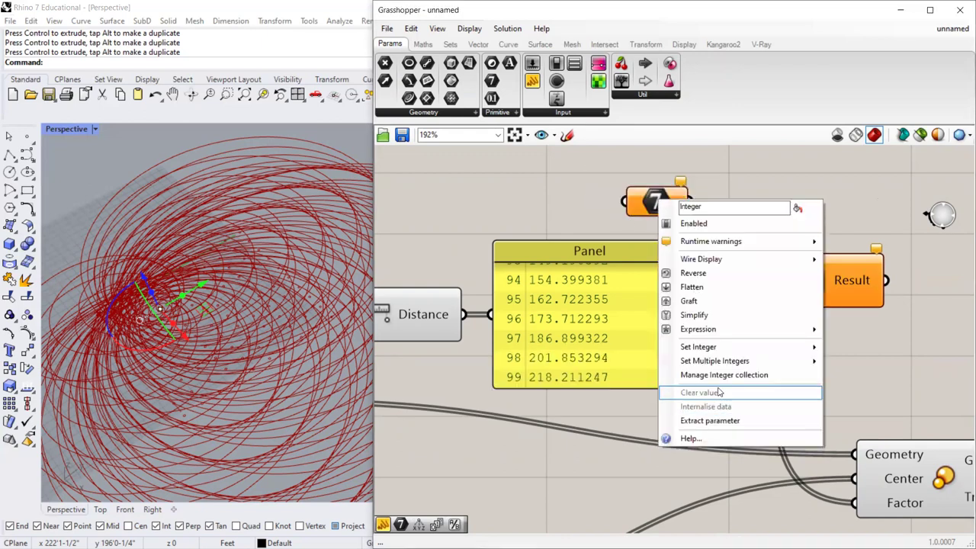
mouse_move(713, 351)
click(602, 349)
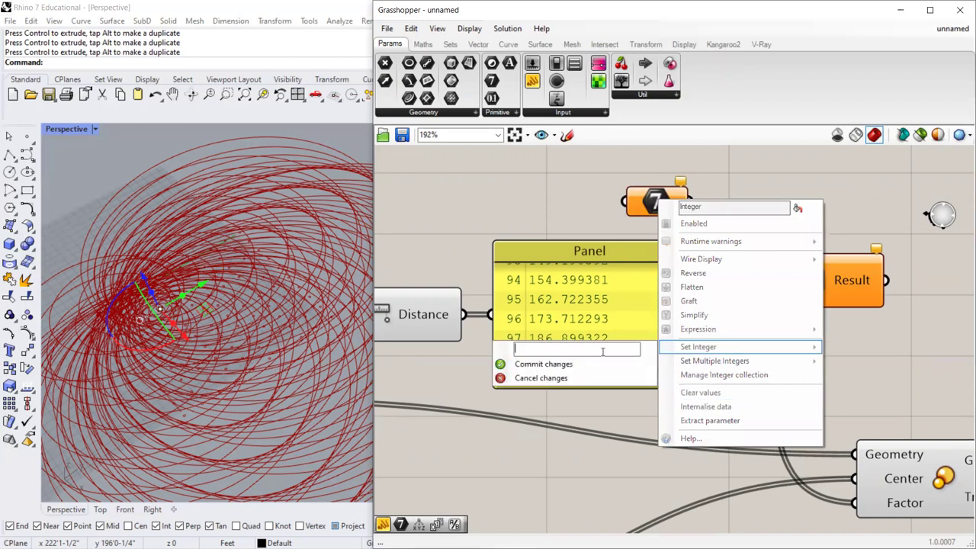
text(1)
click(543, 365)
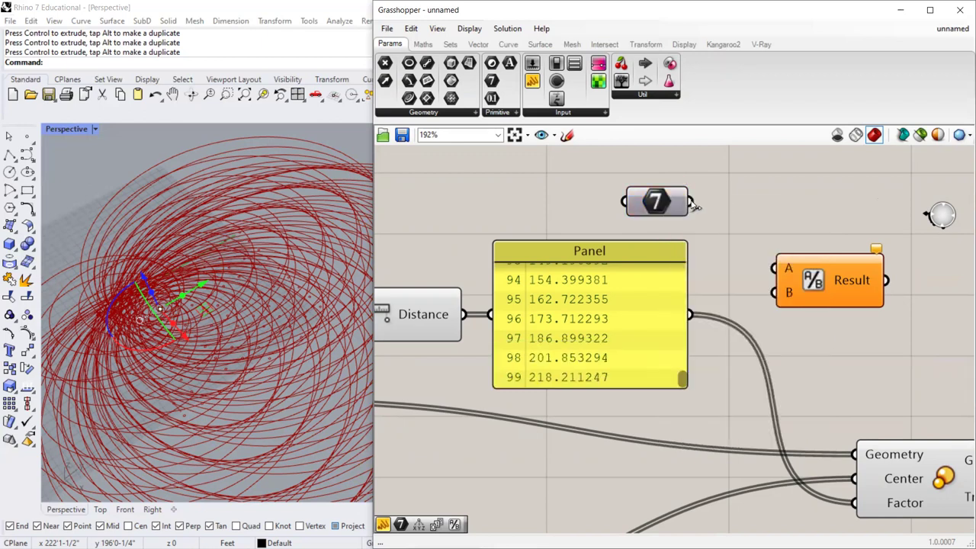
Connect the distance panel to the Division component's B input and the Integer parameter to its A input.
drag(690, 314, 766, 298)
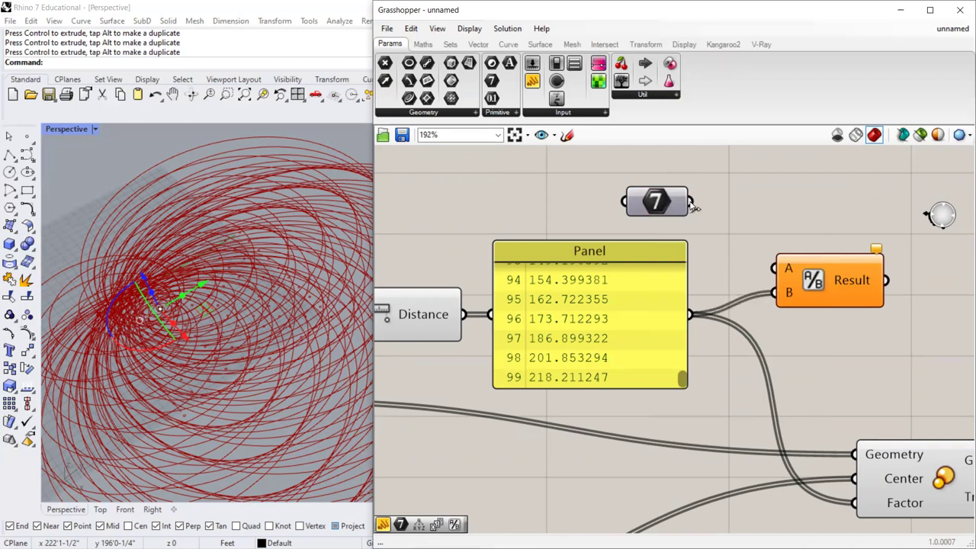
drag(691, 202, 779, 270)
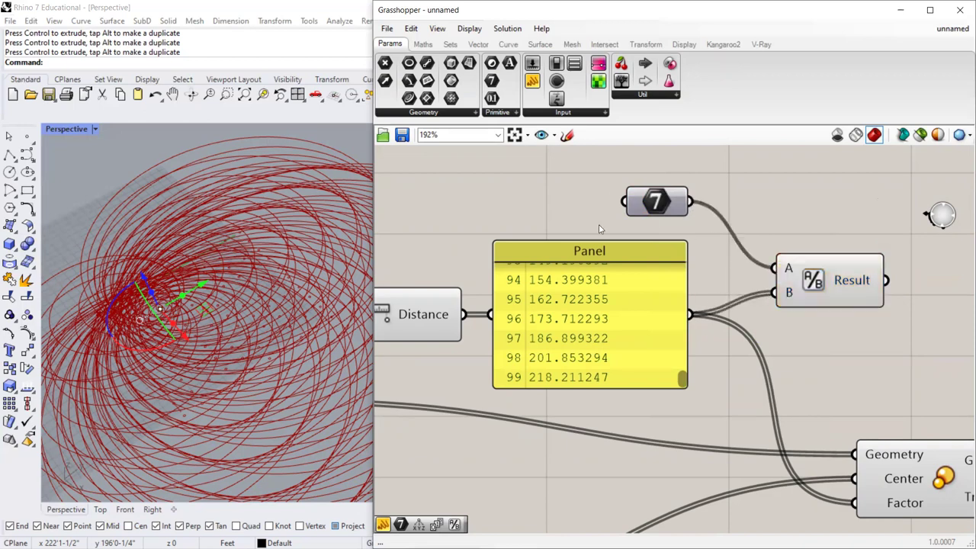
scroll(601, 227, down, 3)
click(682, 247)
scroll(682, 246, down, 2)
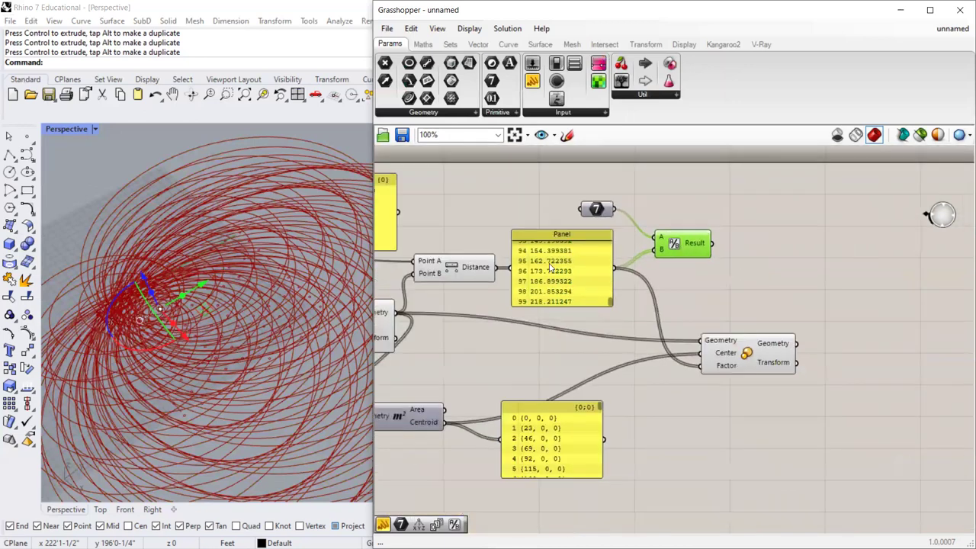
Duplicate the distance panel beside the Division component and feed the copy from the division Result.
click(564, 273)
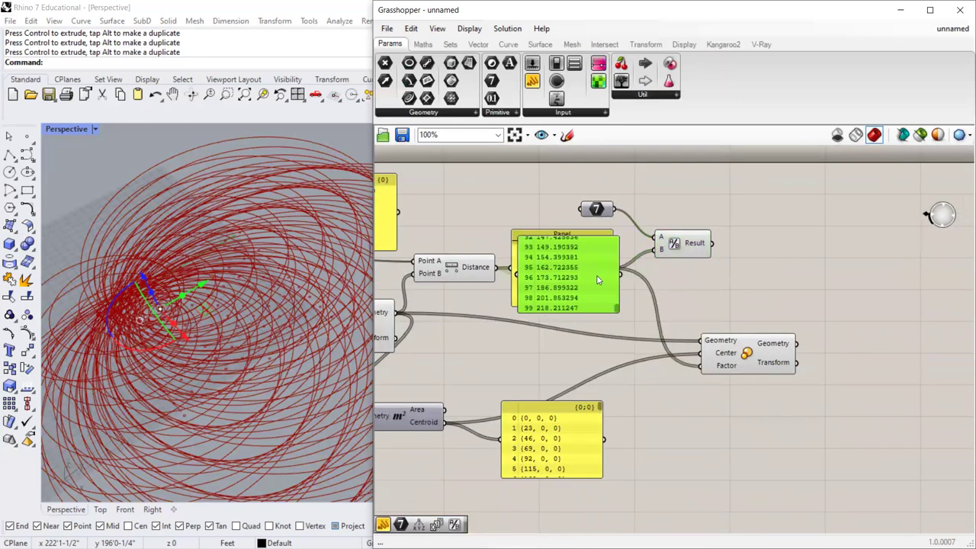
alt+drag(602, 276, 824, 238)
drag(711, 243, 731, 238)
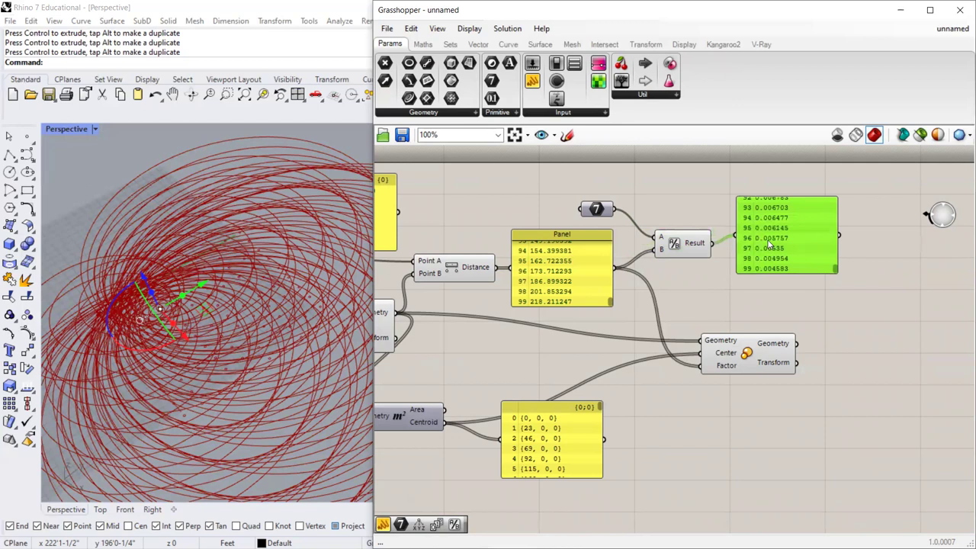
scroll(744, 243, up, 3)
drag(857, 301, 862, 257)
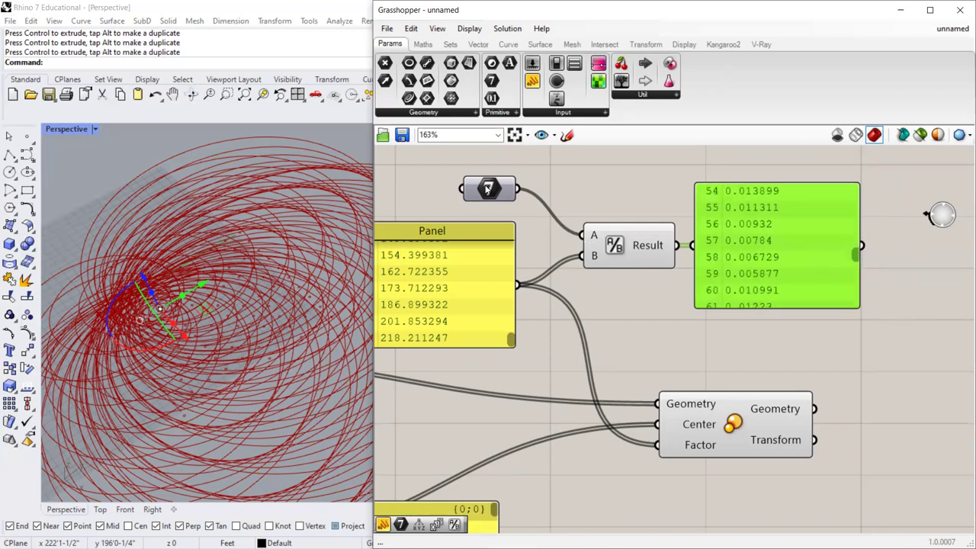
Replace the Scale component's Factor source with the panel of division results.
drag(488, 191, 479, 189)
drag(862, 252, 669, 453)
scroll(172, 328, up, 5)
scroll(166, 304, up, 3)
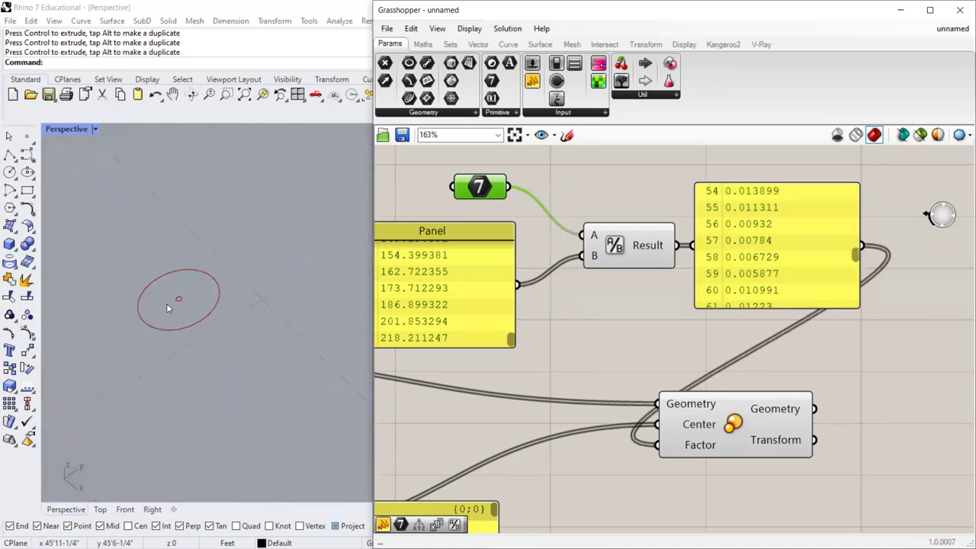
scroll(169, 302, down, 5)
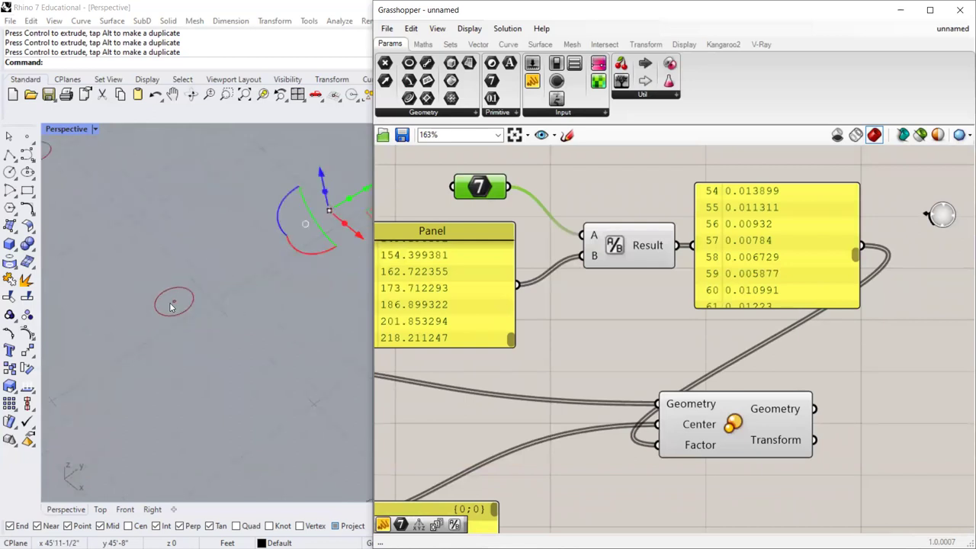
Set the Integer parameter that feeds the division to 20.
double_click(480, 190)
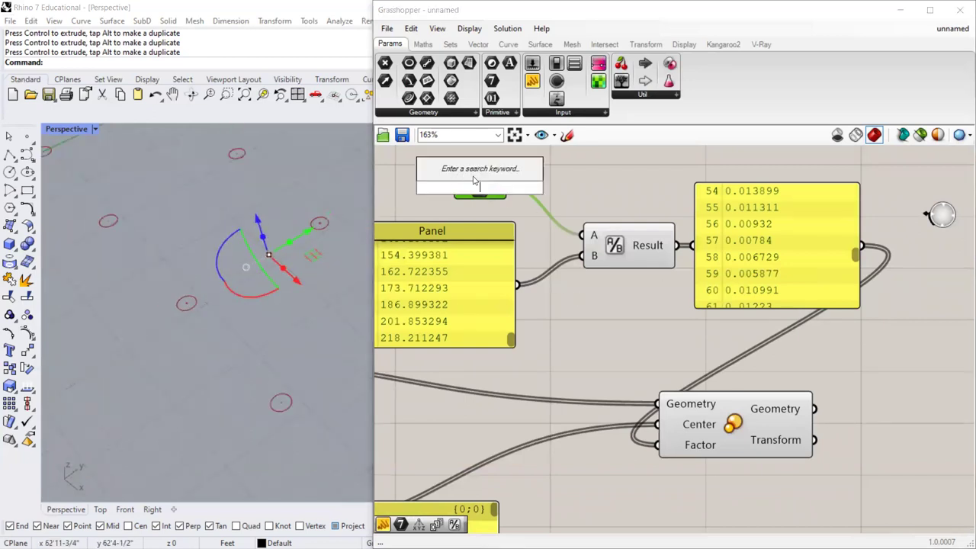
right_click(482, 187)
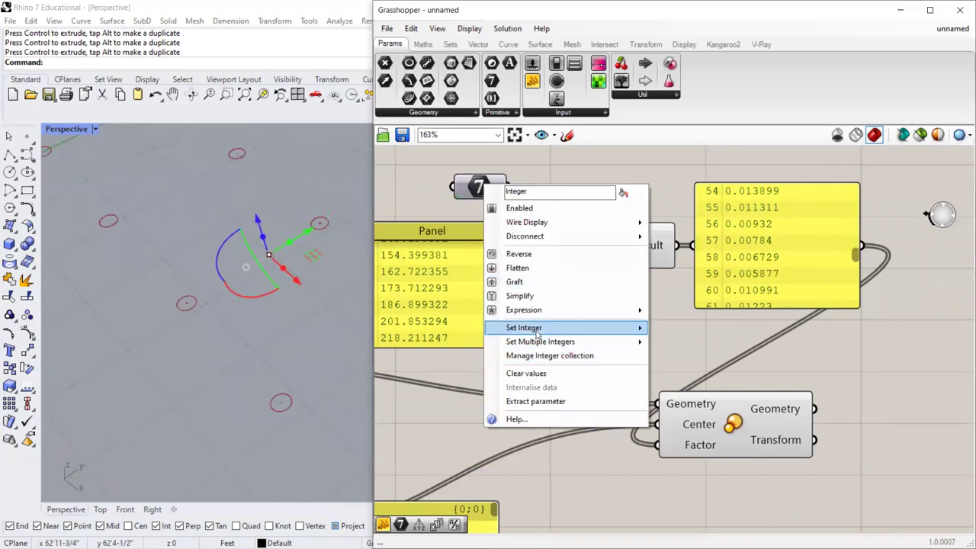
mouse_move(538, 333)
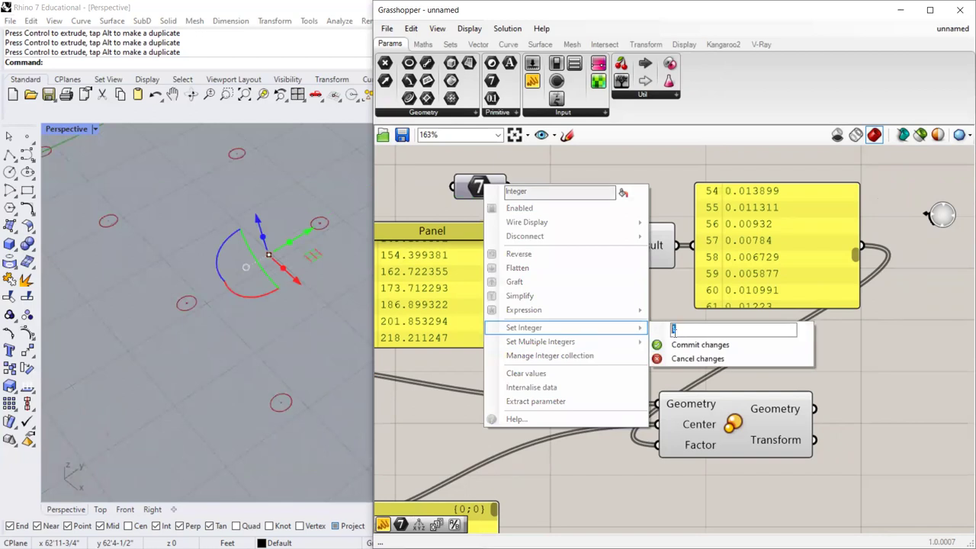
text(20)
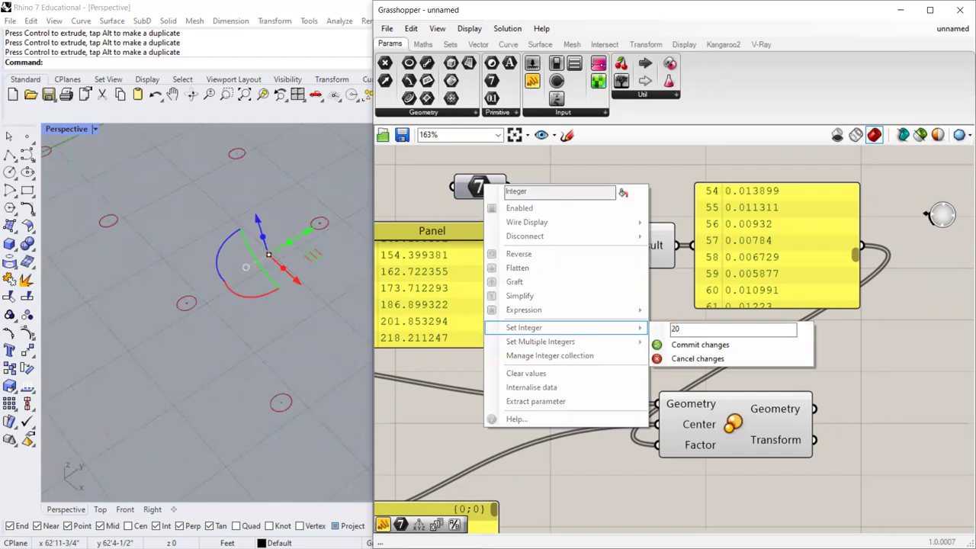
click(699, 345)
scroll(191, 276, down, 3)
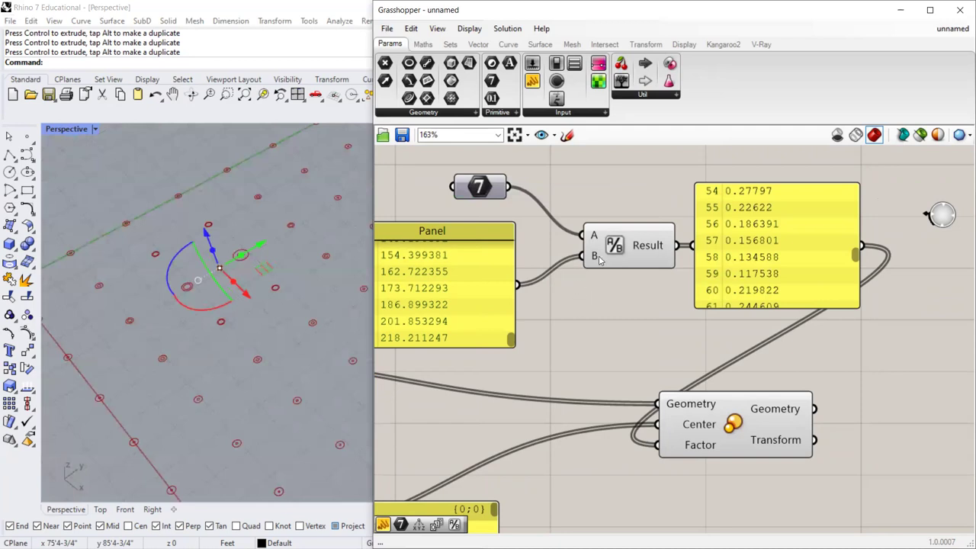
click(622, 261)
right_click(621, 263)
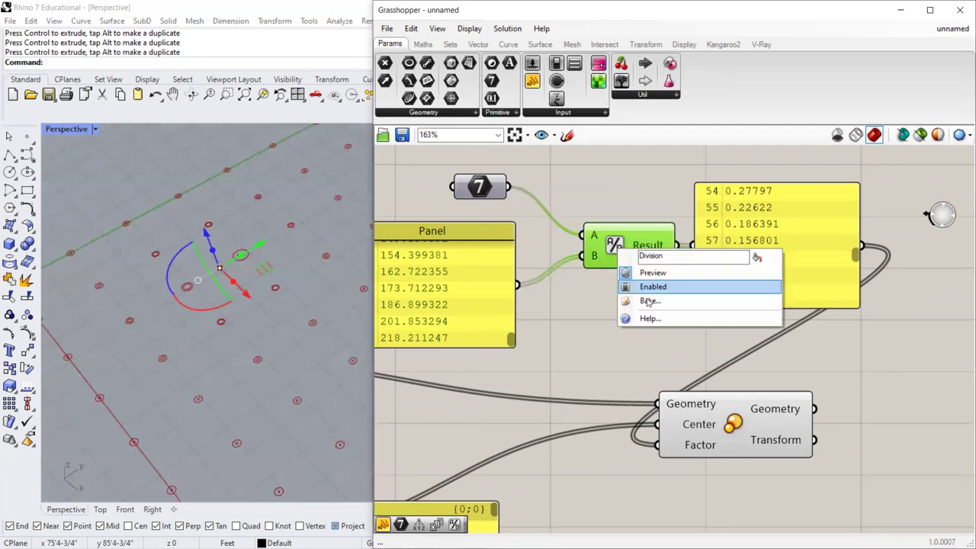
click(646, 286)
right_click(615, 252)
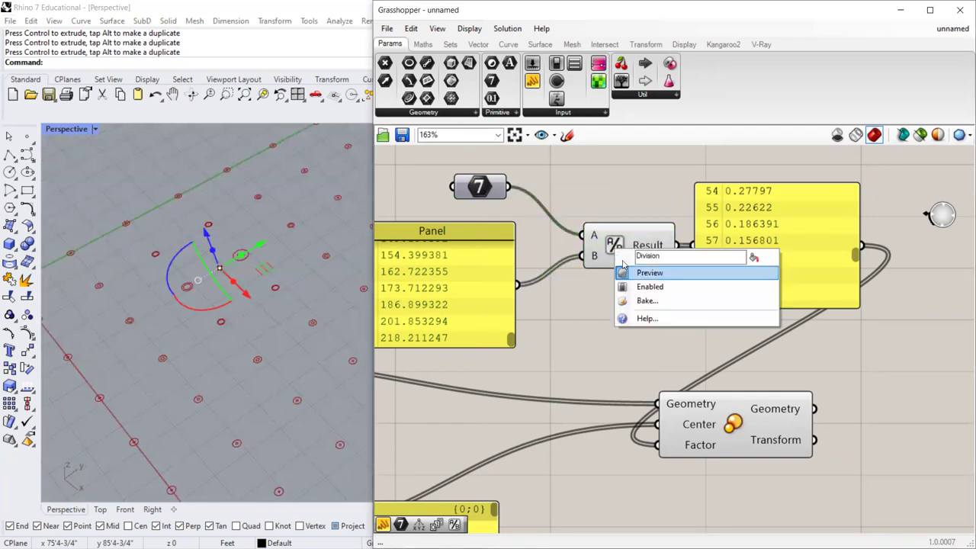
click(646, 286)
right_click(613, 243)
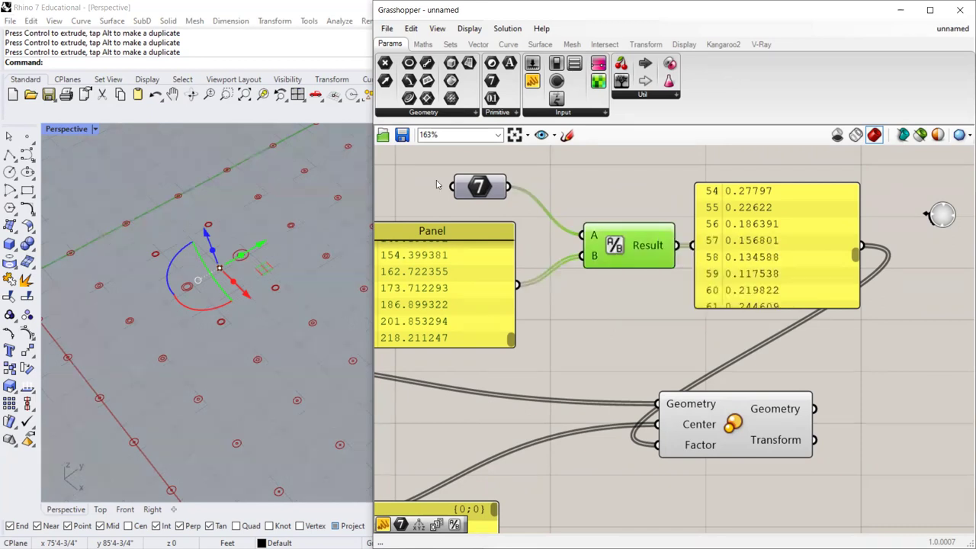
Set the Integer parameter to 50 and inspect the scaled circles around the attractor point.
right_click(473, 185)
mouse_move(534, 329)
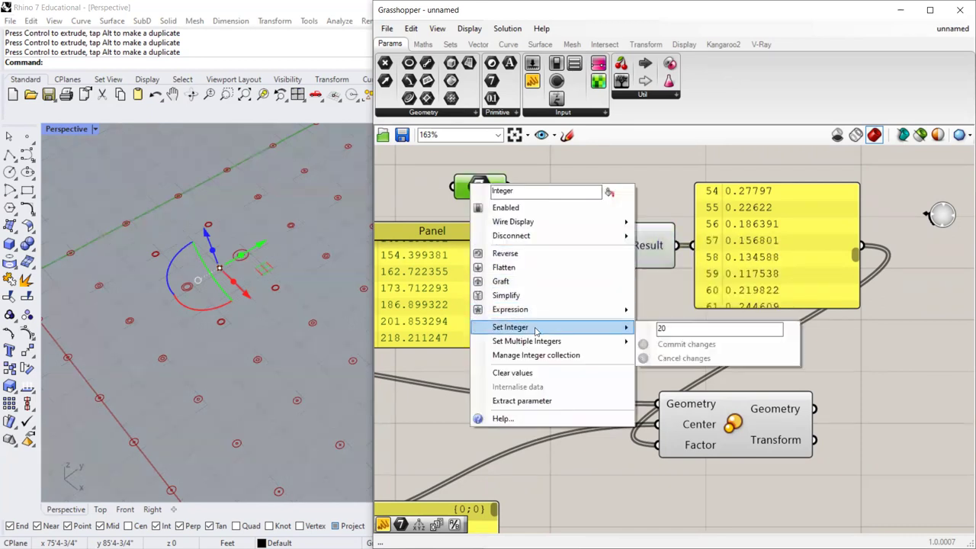
text(50)
click(686, 344)
right_drag(198, 286, 138, 302)
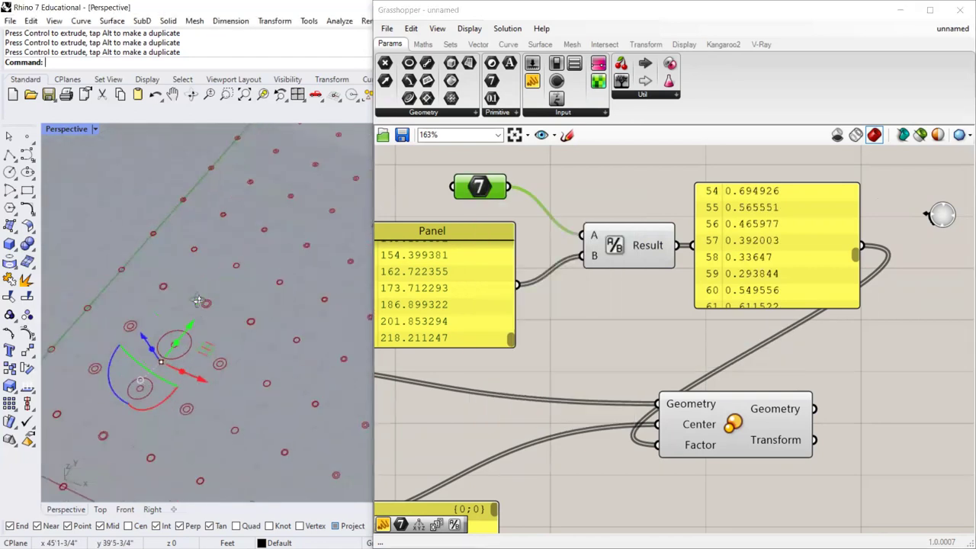
Set the Integer parameter that feeds the division to 100.
right_click(616, 247)
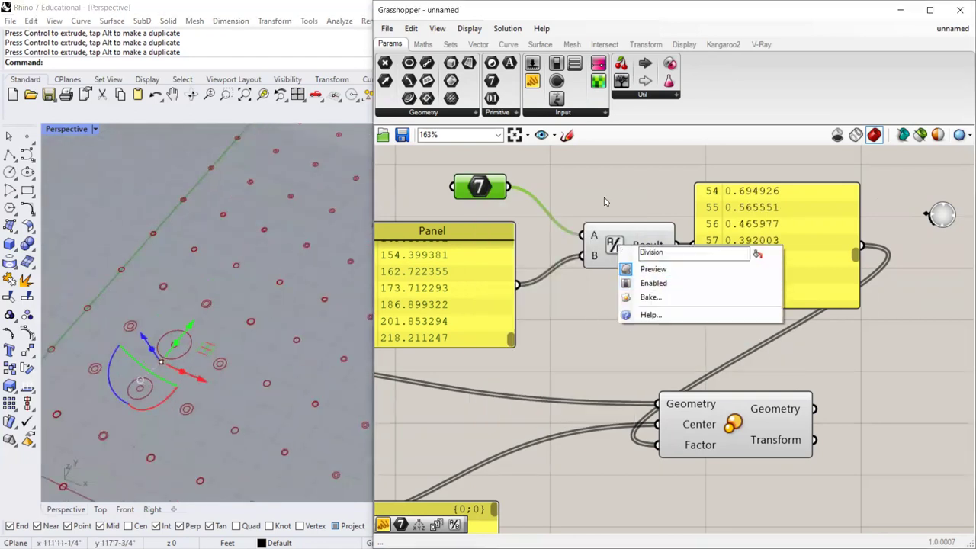
right_click(479, 187)
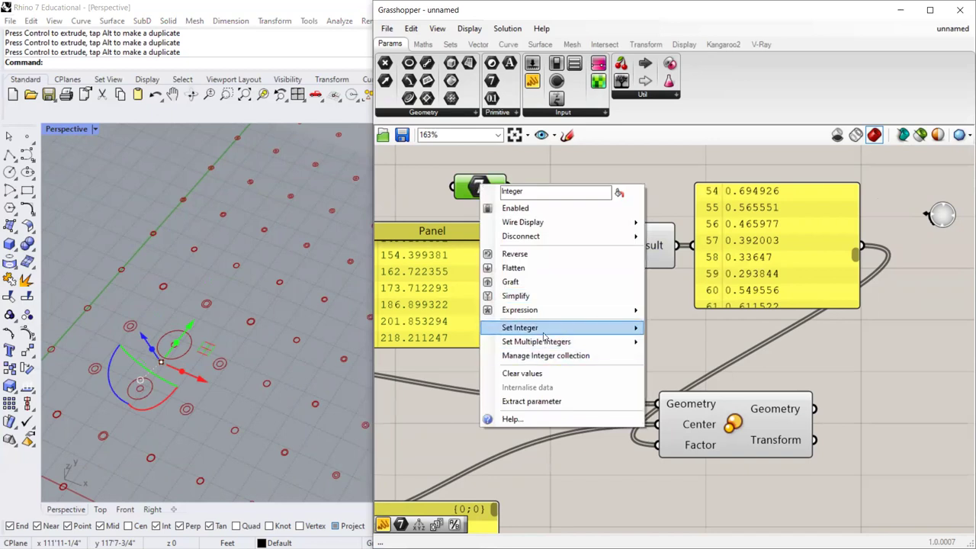
mouse_move(544, 334)
mouse_move(663, 327)
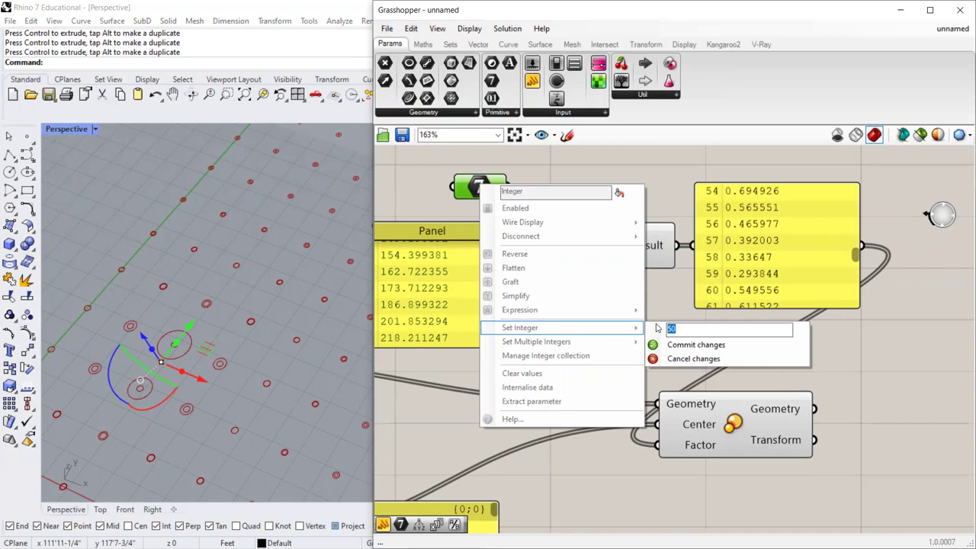
text(100)
click(672, 343)
mouse_move(224, 292)
right_down()
mouse_move(211, 298)
mouse_move(221, 292)
right_up()
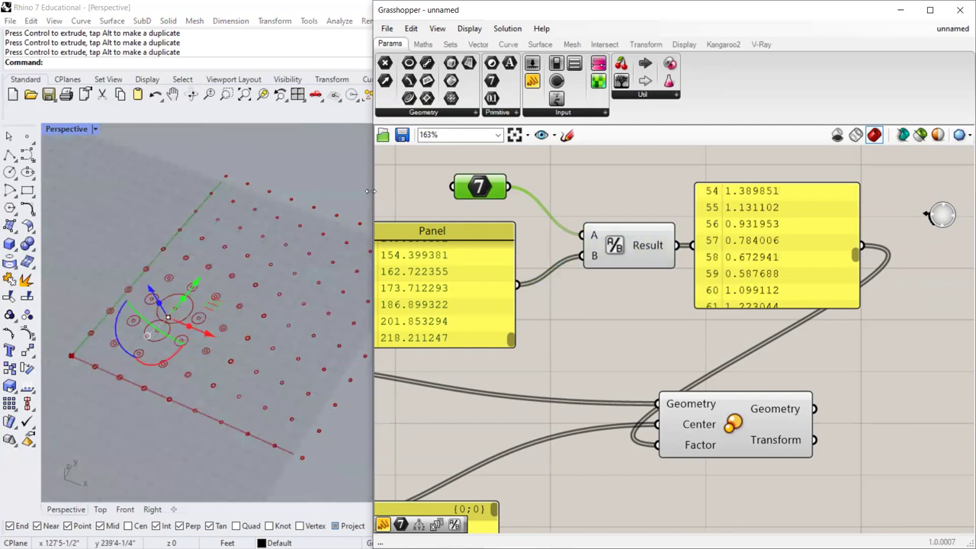
Widen the Rhino viewport and move the attractor point toward the middle of the circle grid.
drag(368, 192, 468, 192)
scroll(183, 296, up, 2)
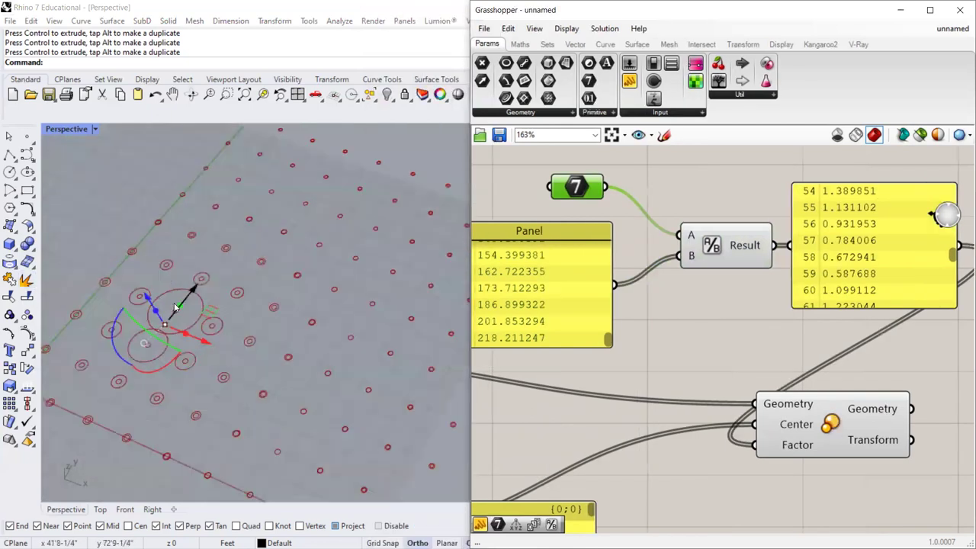
drag(206, 340, 309, 381)
drag(290, 323, 352, 241)
drag(369, 293, 345, 283)
scroll(640, 375, down, 5)
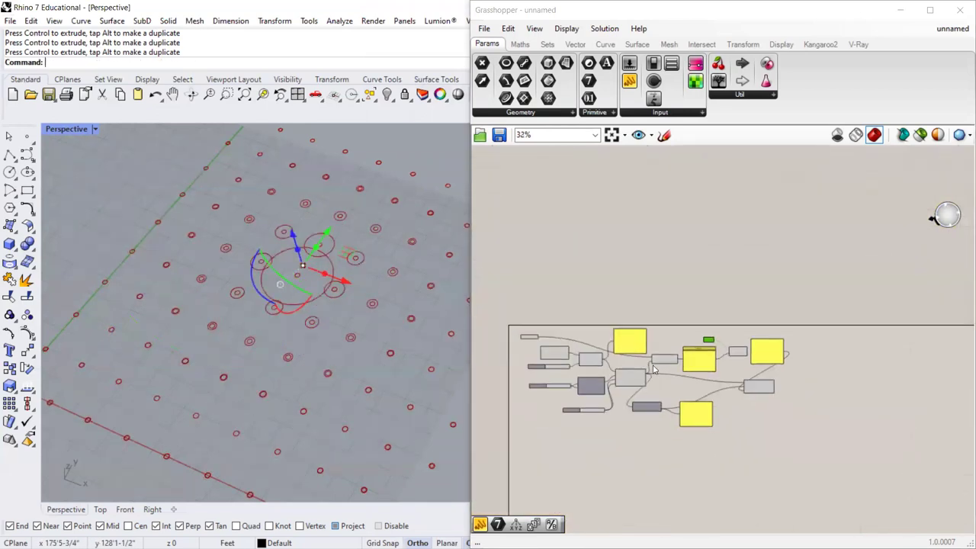
Turn off the preview of the Rectangular Array component so only the scaled circles display.
scroll(641, 376, up, 2)
click(611, 390)
scroll(611, 390, up, 3)
right_click(610, 389)
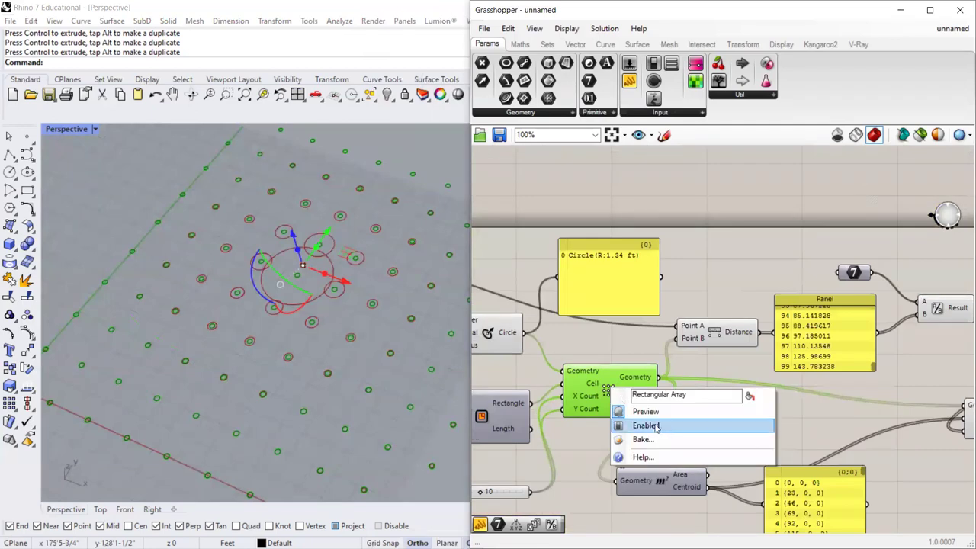
click(646, 411)
Move the attractor point to several places across the circle grid, ending near its middle, to test the scaling.
right_drag(328, 330, 338, 272)
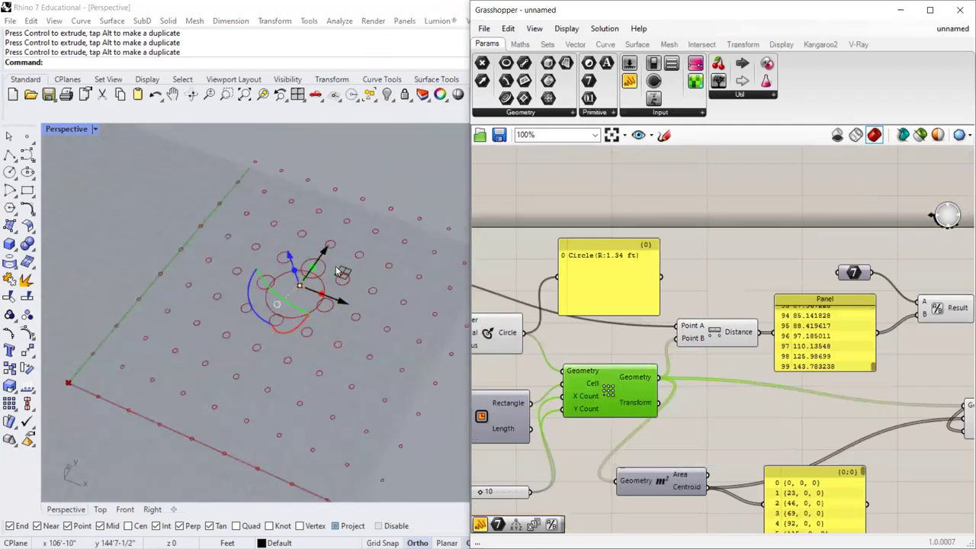
drag(324, 256, 327, 370)
scroll(327, 370, up, 3)
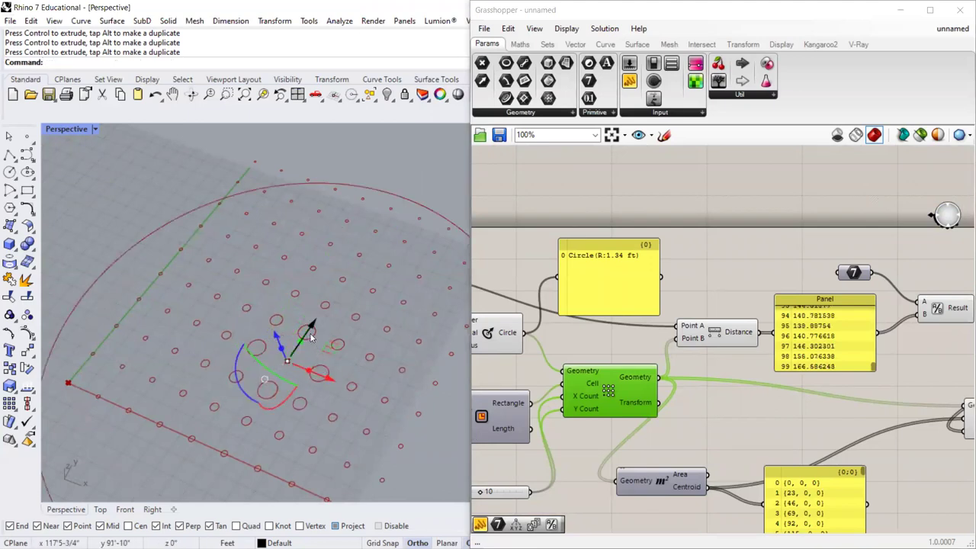
scroll(311, 331, up, 5)
scroll(345, 308, down, 8)
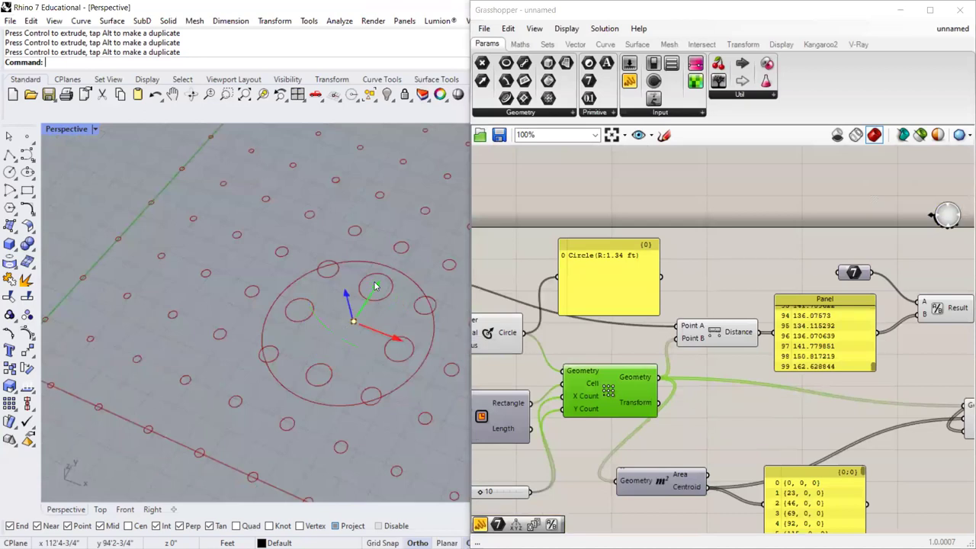
drag(371, 296, 400, 251)
drag(413, 290, 323, 316)
scroll(281, 341, down, 3)
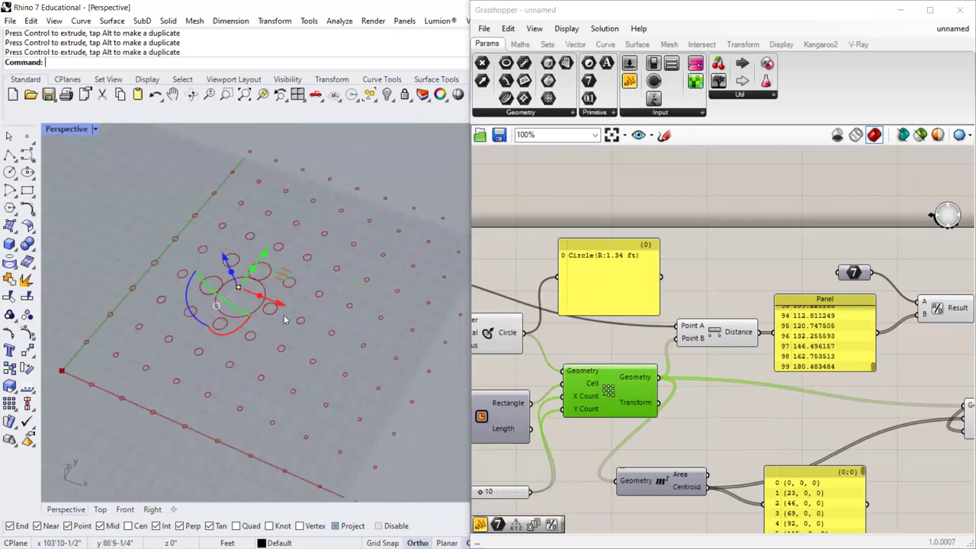
scroll(229, 301, down, 2)
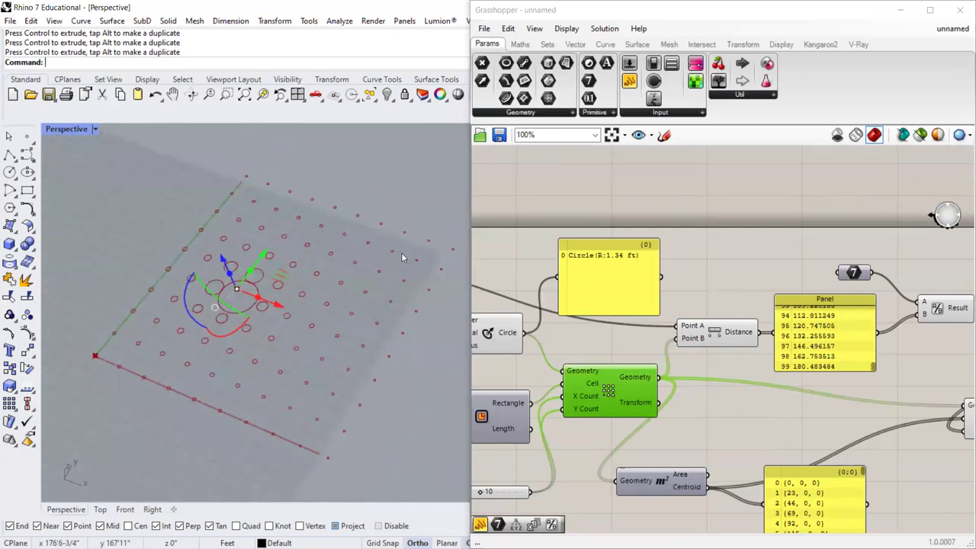
mouse_move(266, 256)
mouse_down()
mouse_move(239, 288)
mouse_move(259, 295)
mouse_move(281, 267)
mouse_up()
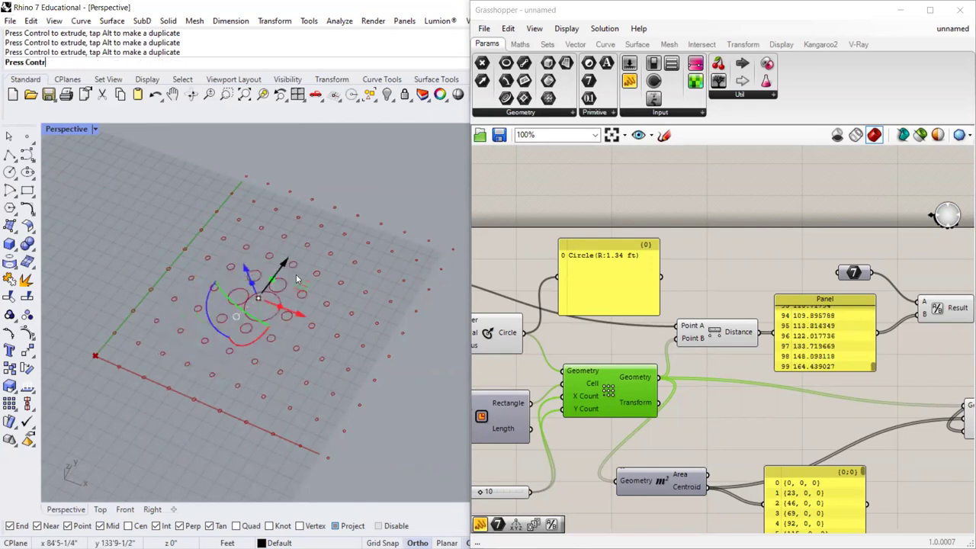
Try 20 on the slider driving the rectangle's X and Y size, and return it to 23.
scroll(518, 324, down, 3)
scroll(926, 351, up, 2)
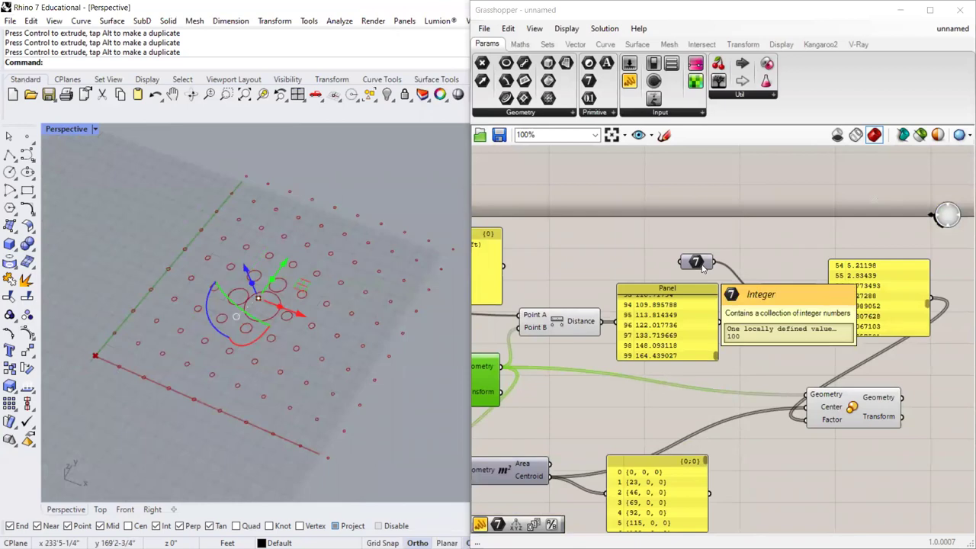
scroll(770, 345, down, 5)
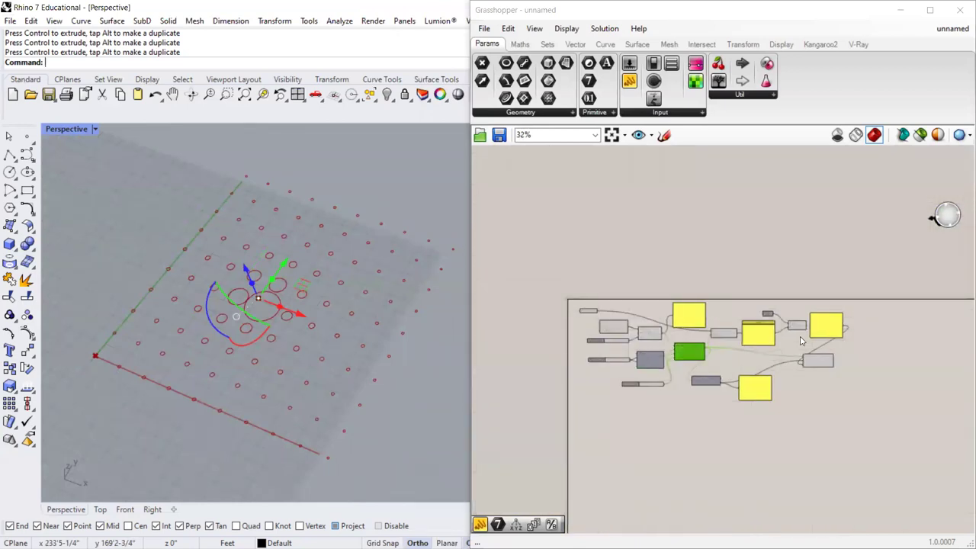
scroll(558, 364, up, 5)
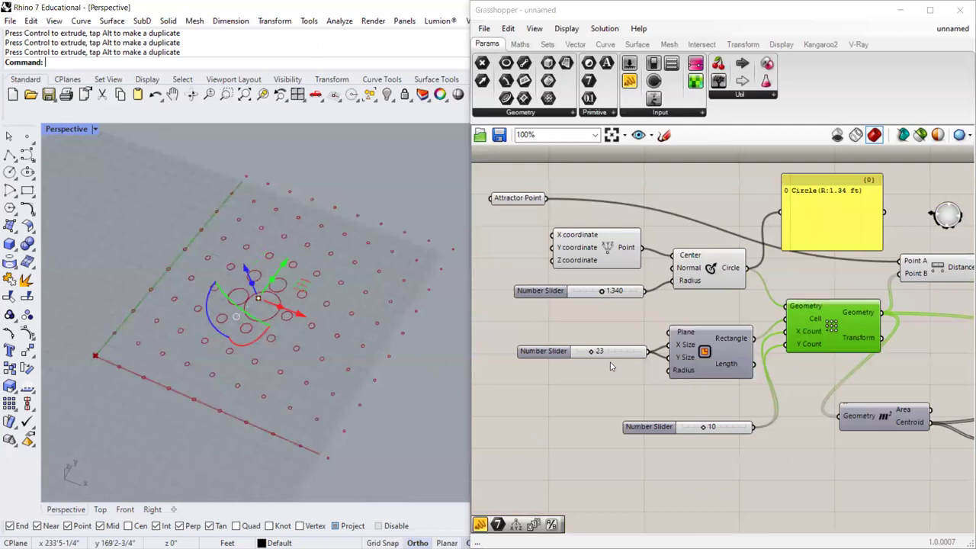
mouse_move(594, 355)
mouse_down()
mouse_move(606, 351)
mouse_move(589, 352)
mouse_up()
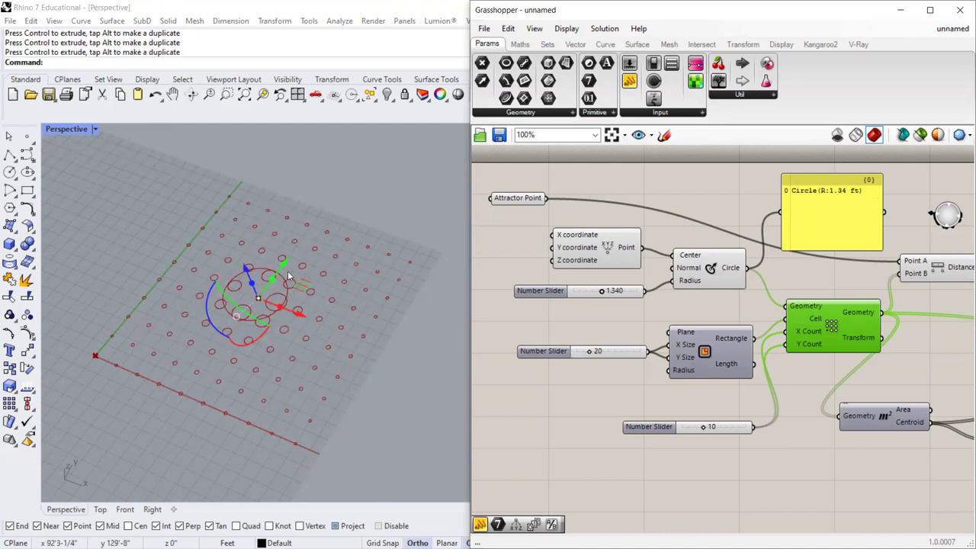
drag(593, 352, 596, 352)
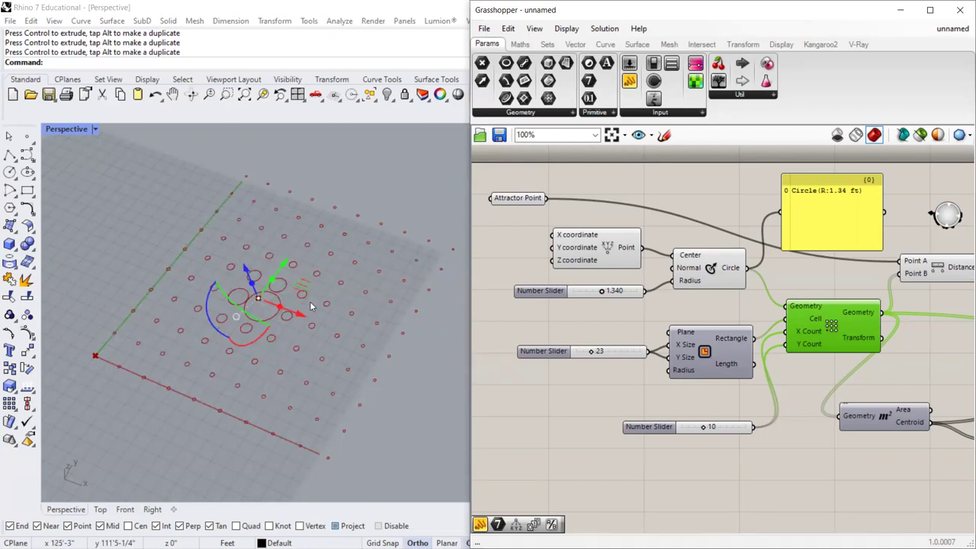
Nudge the Scale component and the panel of division results to tidy the layout.
scroll(738, 357, down, 5)
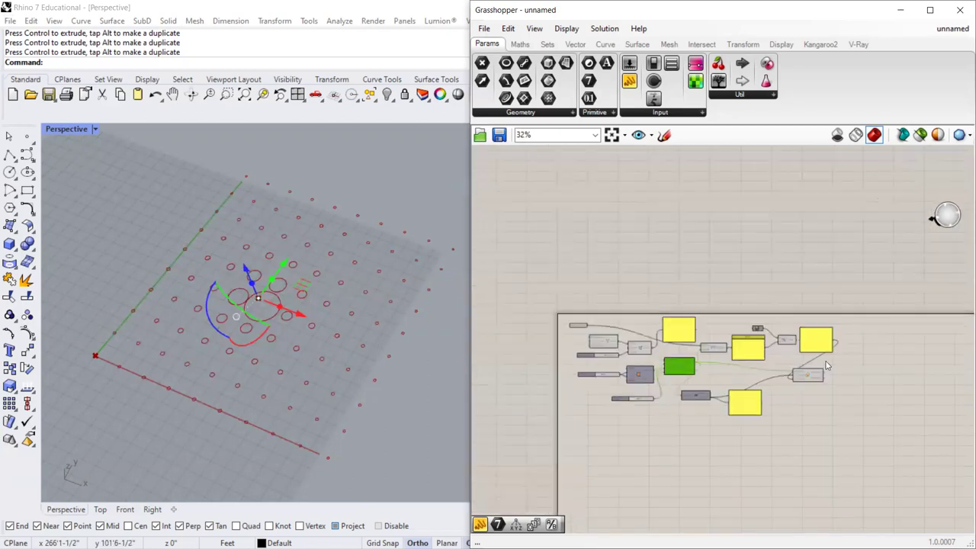
scroll(737, 357, up, 5)
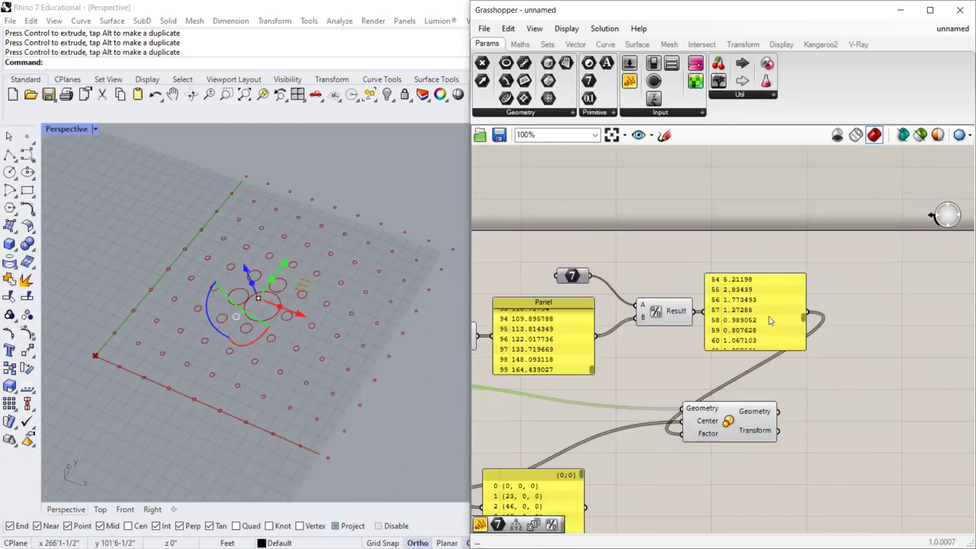
click(775, 316)
drag(774, 316, 778, 323)
drag(737, 422, 750, 428)
click(754, 318)
drag(754, 318, 748, 328)
scroll(661, 327, up, 2)
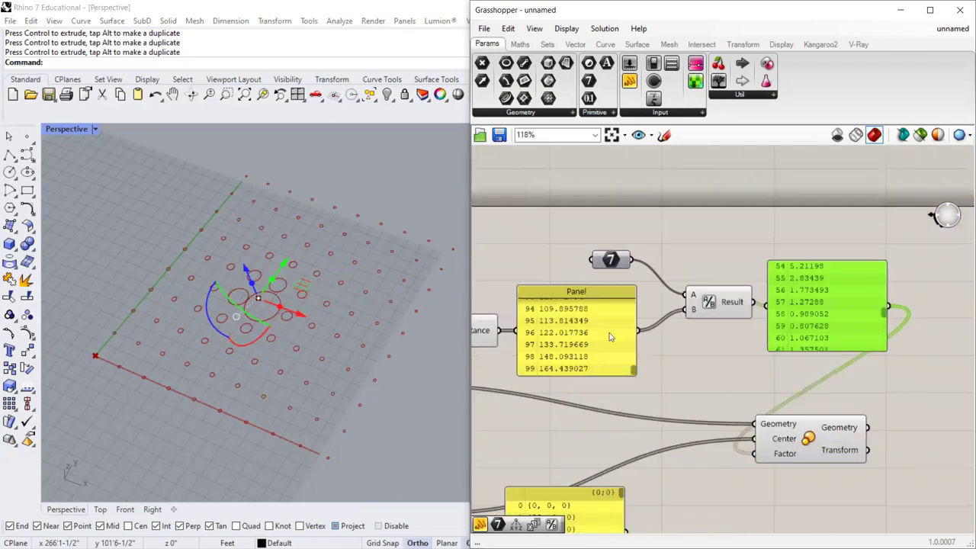
Look through the list of distances in the panel feeding the division, from the last items back to the first.
mouse_move(631, 370)
mouse_down()
mouse_move(632, 329)
mouse_move(626, 372)
mouse_up()
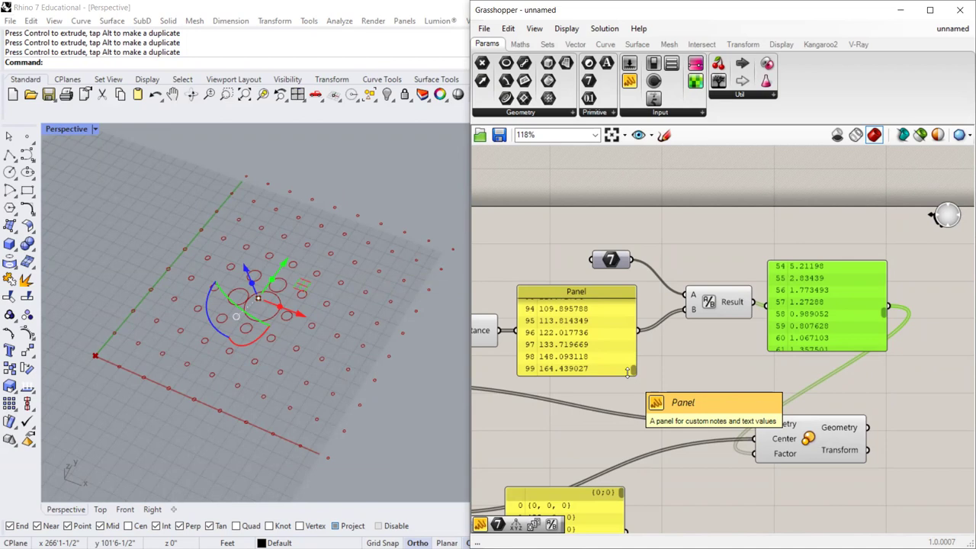
drag(617, 264, 612, 265)
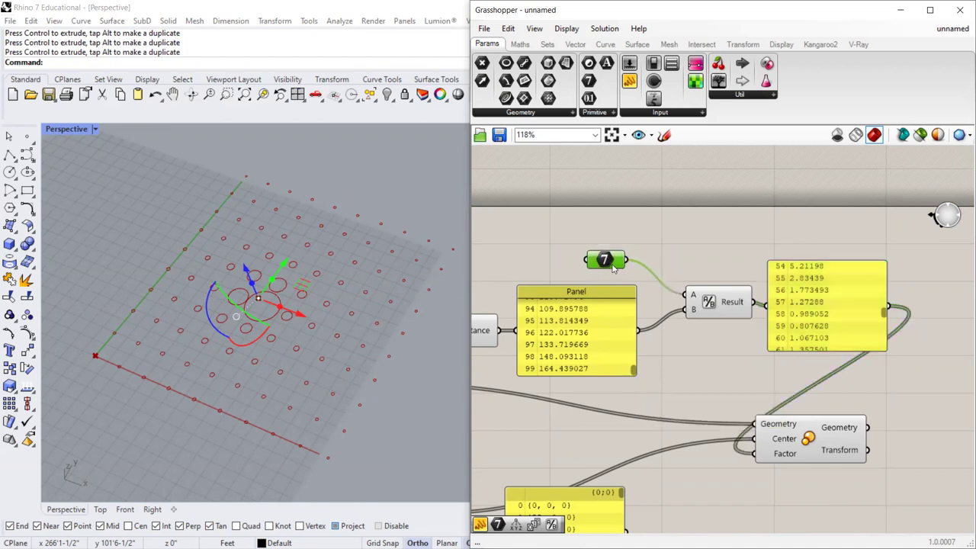
drag(634, 369, 641, 316)
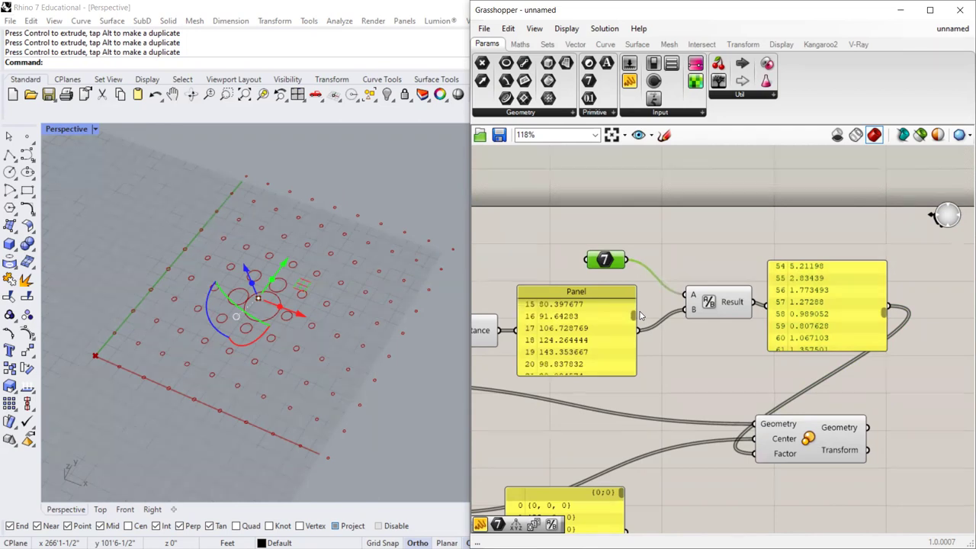
mouse_move(636, 320)
mouse_down()
mouse_move(632, 305)
mouse_move(635, 328)
mouse_up()
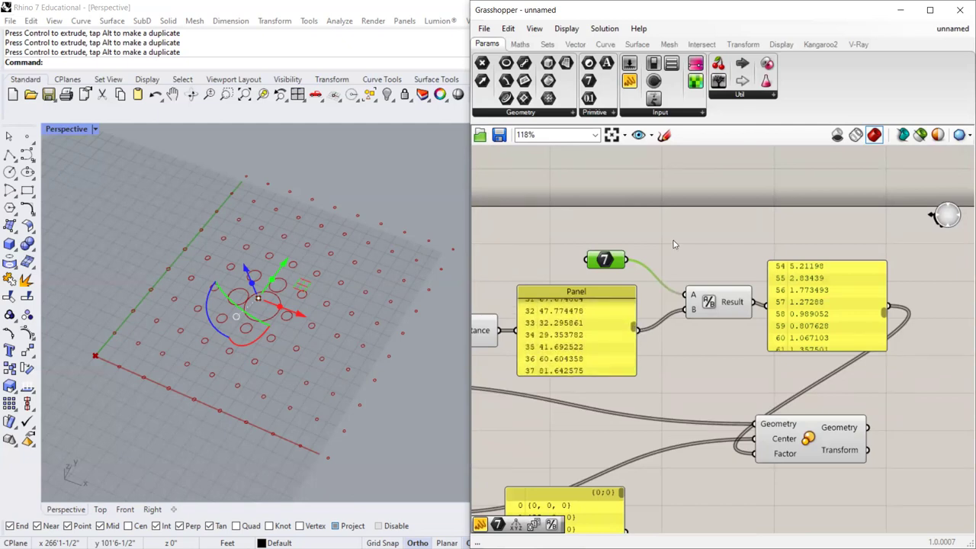
drag(636, 328, 635, 373)
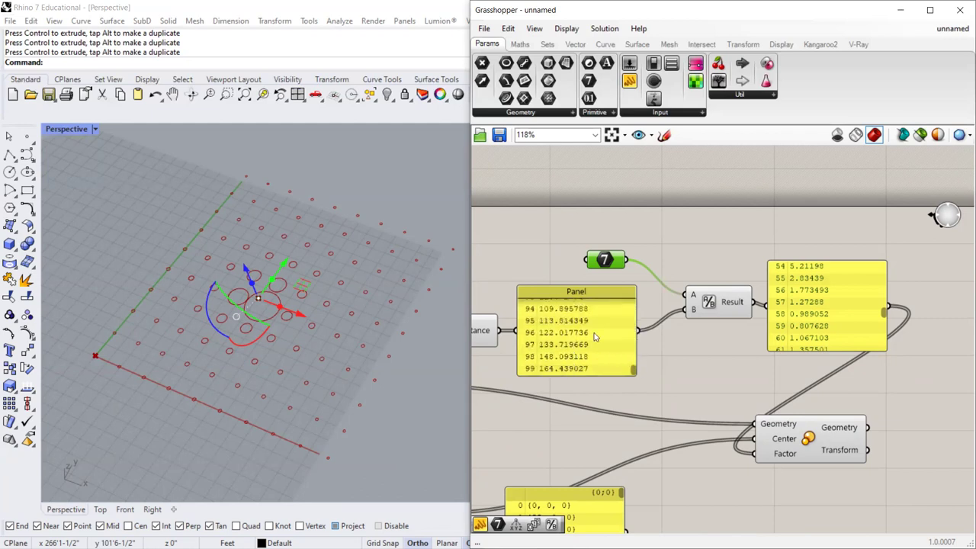
drag(635, 375, 633, 303)
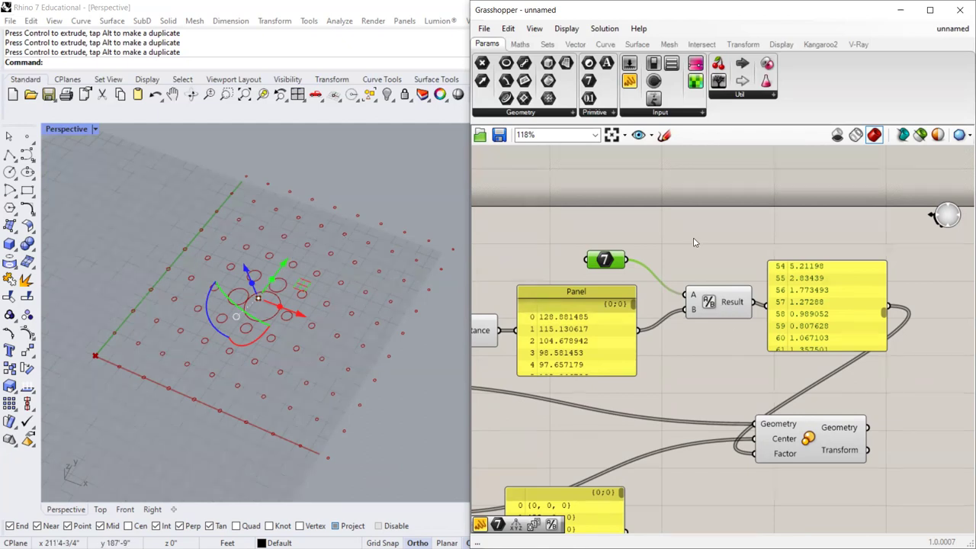
Widen the Grasshopper window and add a Sort List component near the division.
drag(471, 198, 308, 198)
scroll(553, 287, down, 1)
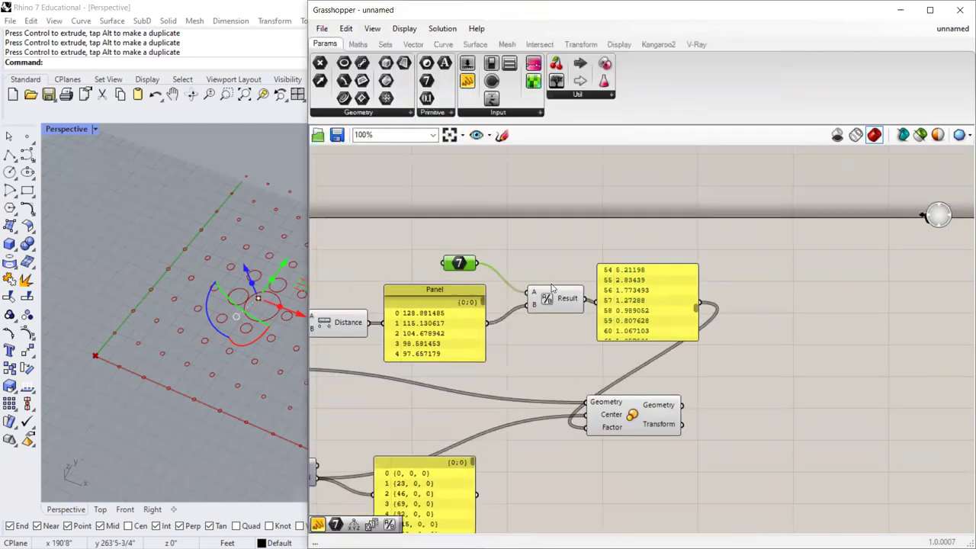
scroll(553, 287, up, 1)
scroll(542, 286, down, 2)
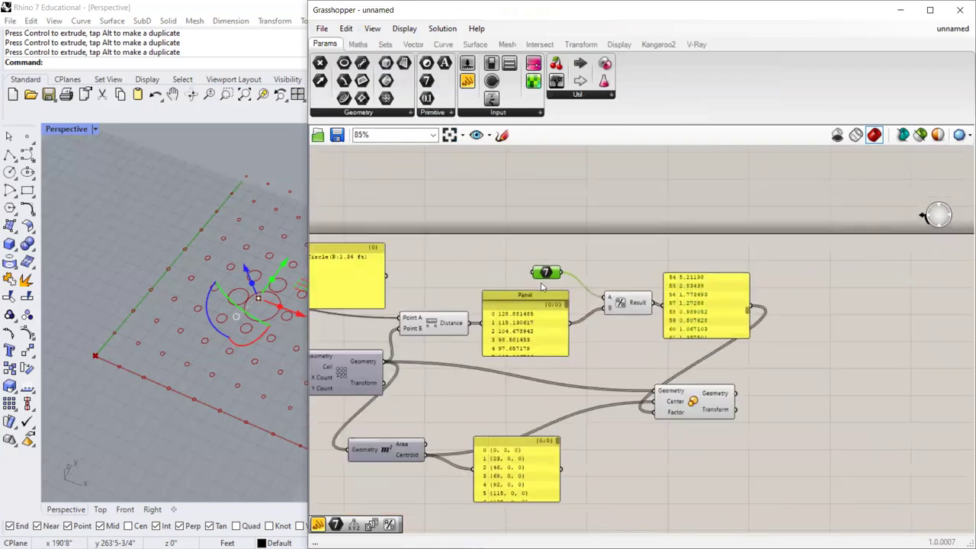
scroll(542, 285, up, 2)
double_click(618, 251)
text(sor)
key(Return)
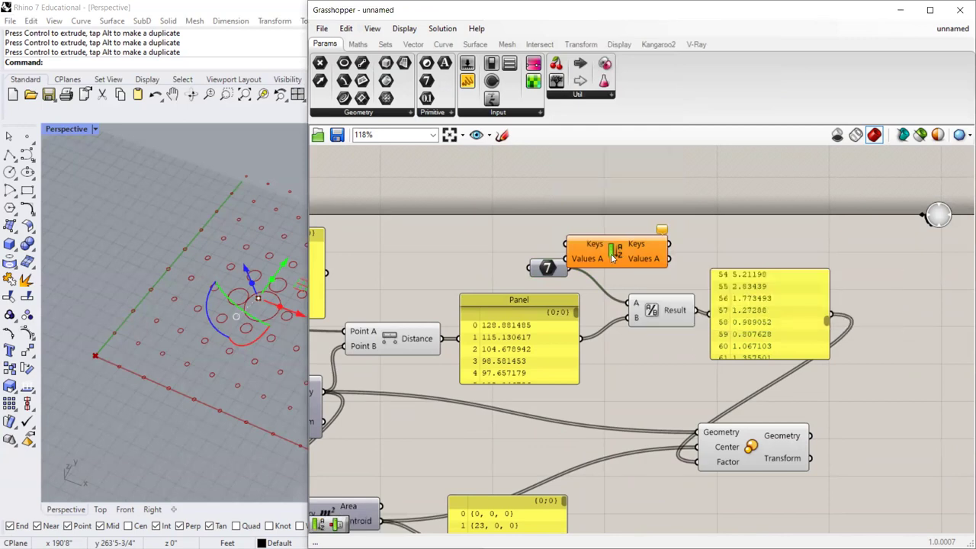
Place Sort List above the division and connect the distance panel to its Keys input.
drag(610, 252, 657, 235)
drag(392, 341, 386, 340)
drag(579, 339, 606, 227)
drag(668, 231, 673, 222)
Duplicate the division result panel above the original and connect it to Sort List's Keys output.
click(754, 304)
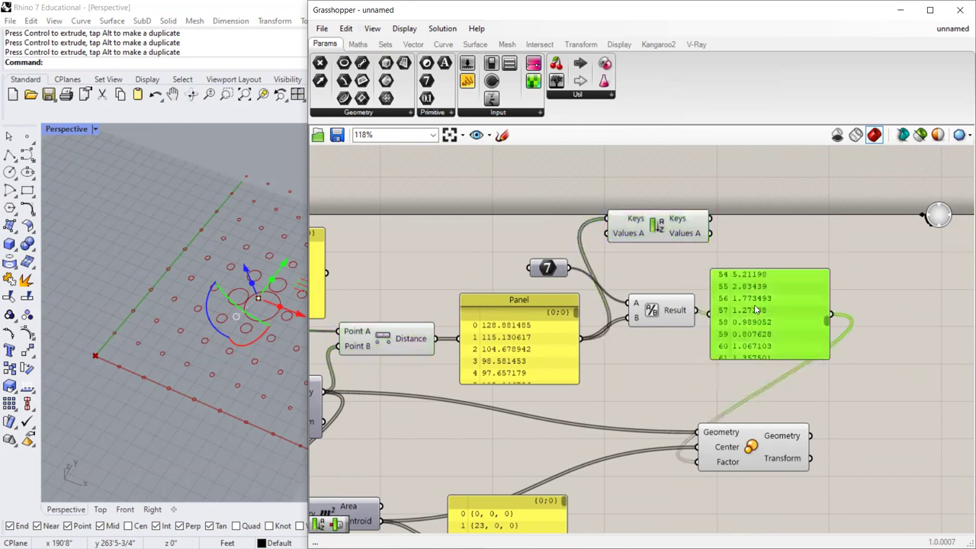
drag(758, 295, 789, 173)
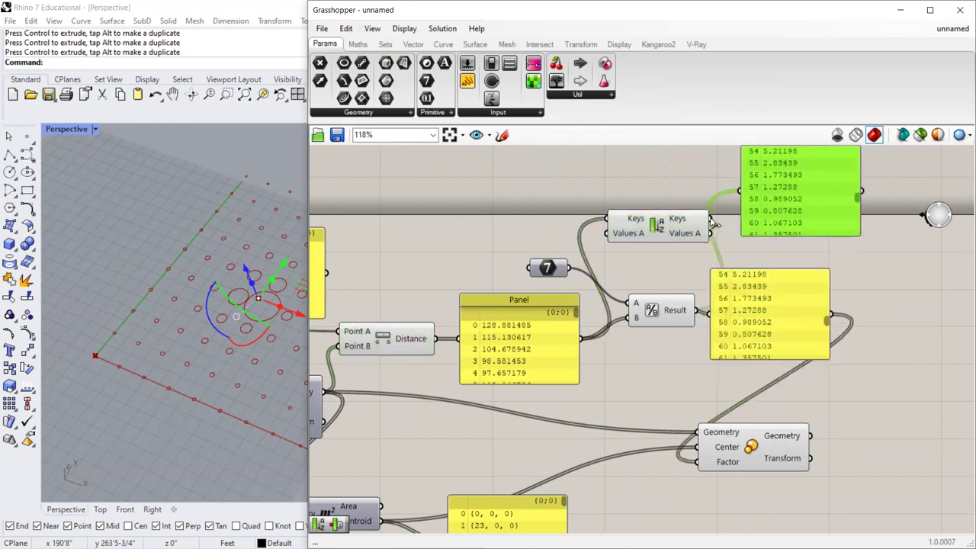
scroll(805, 209, down, 3)
scroll(808, 196, up, 4)
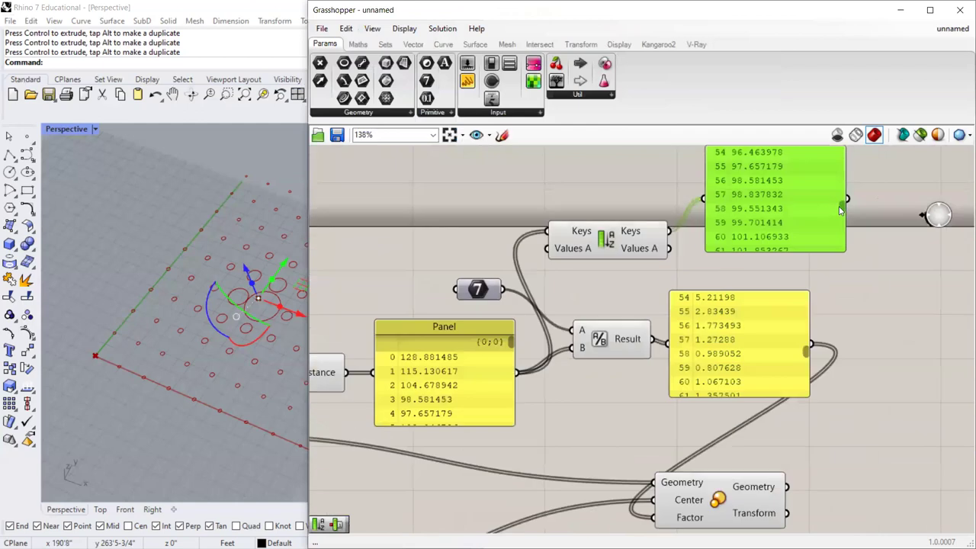
Examine the first and last values of the sorted distances in the new panel.
scroll(702, 282, down, 2)
scroll(735, 212, up, 2)
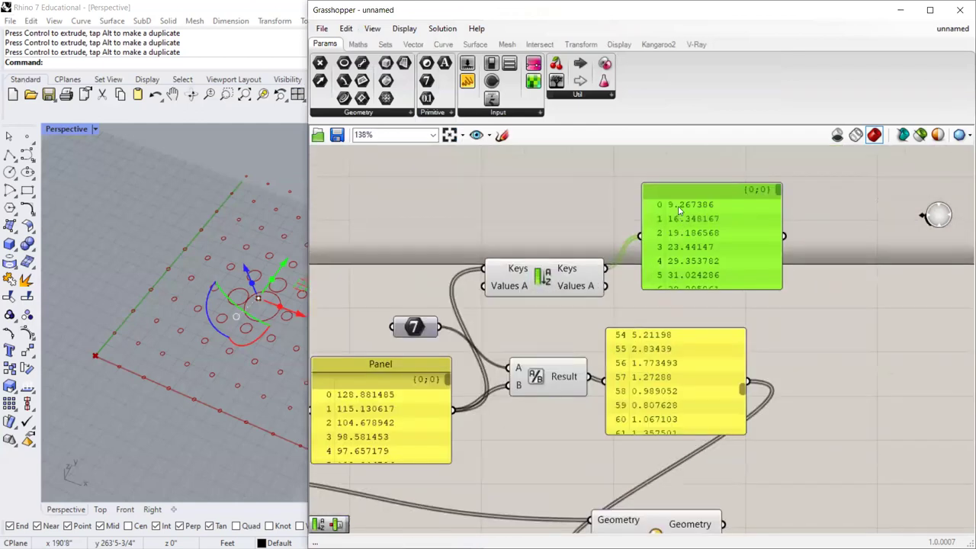
drag(779, 192, 781, 288)
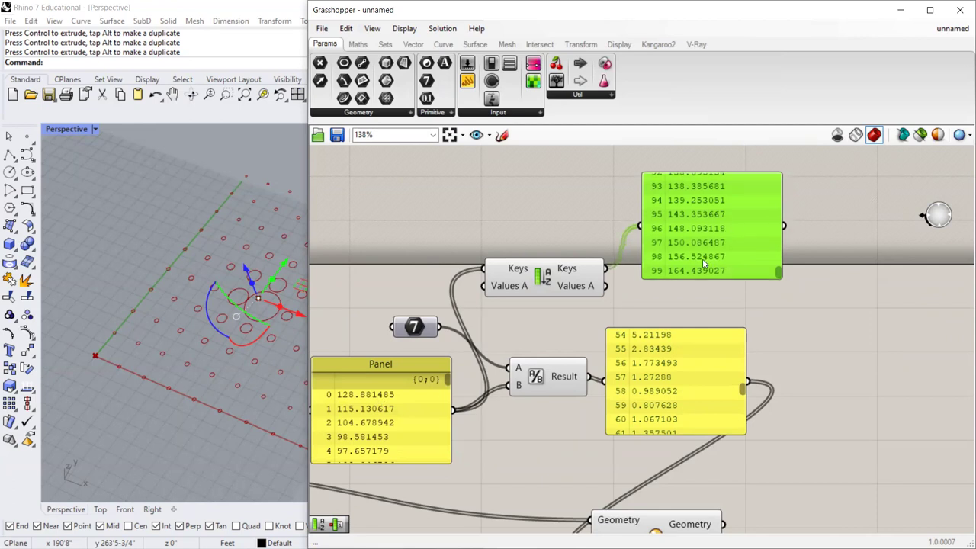
scroll(702, 258, down, 2)
scroll(750, 283, up, 2)
drag(709, 249, 697, 261)
Add a List Item component beside the sorted distances panel.
click(814, 338)
double_click(814, 338)
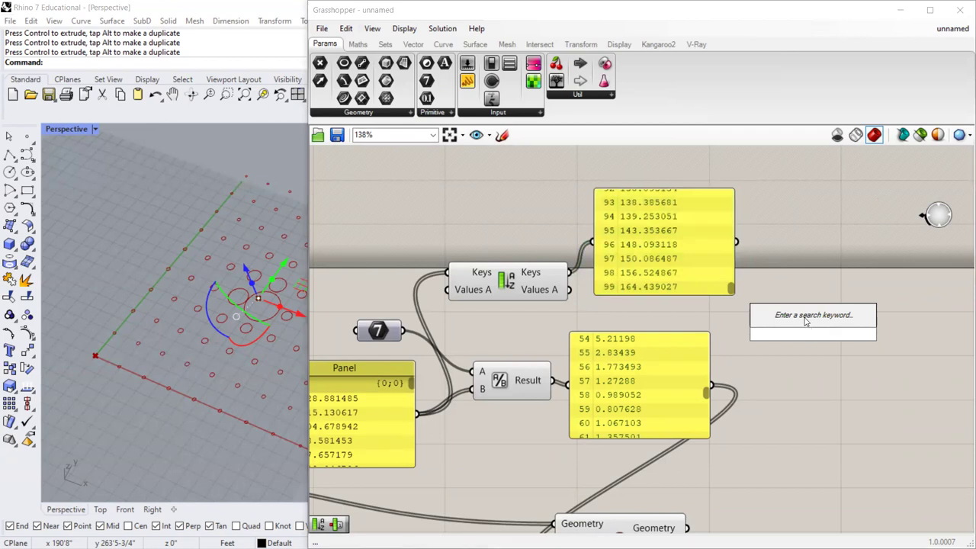
text(l)
key(BackSpace)
text(list)
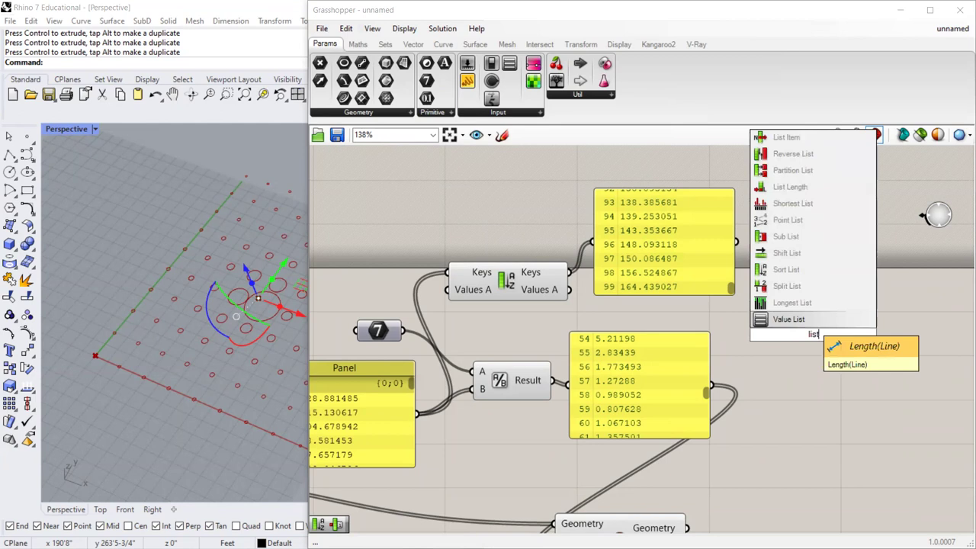
key(BackSpace)
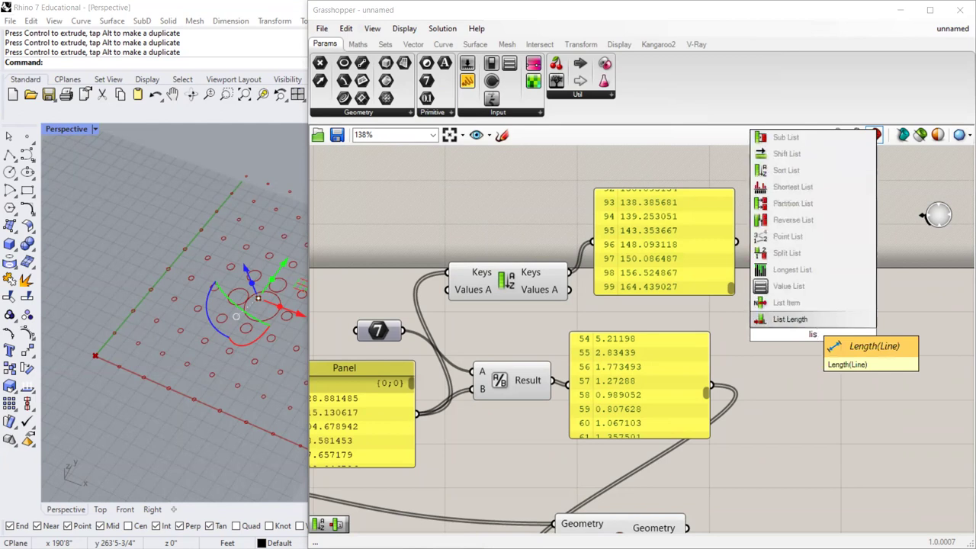
click(785, 302)
click(817, 310)
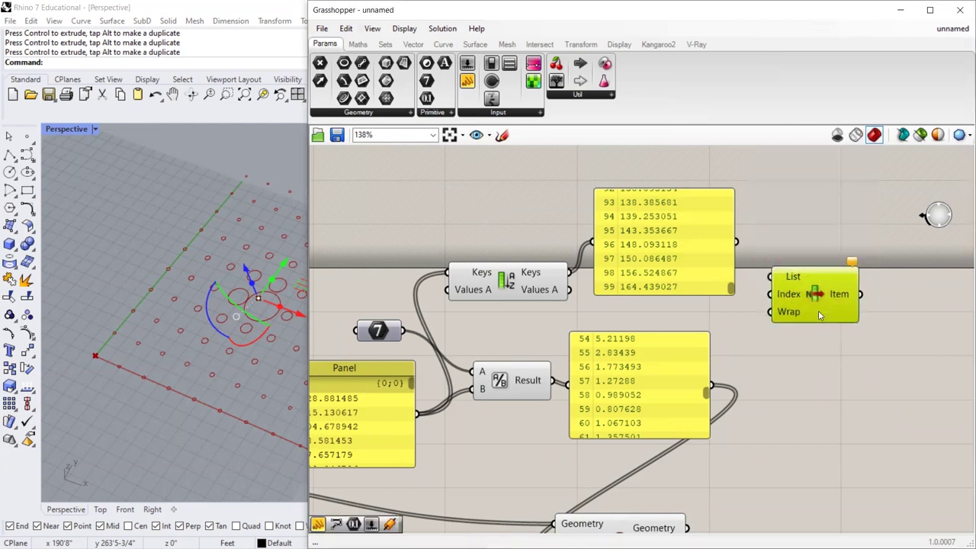
Connect the sorted distances panel to List Item's List input and check the Item output.
drag(737, 241, 794, 259)
click(656, 275)
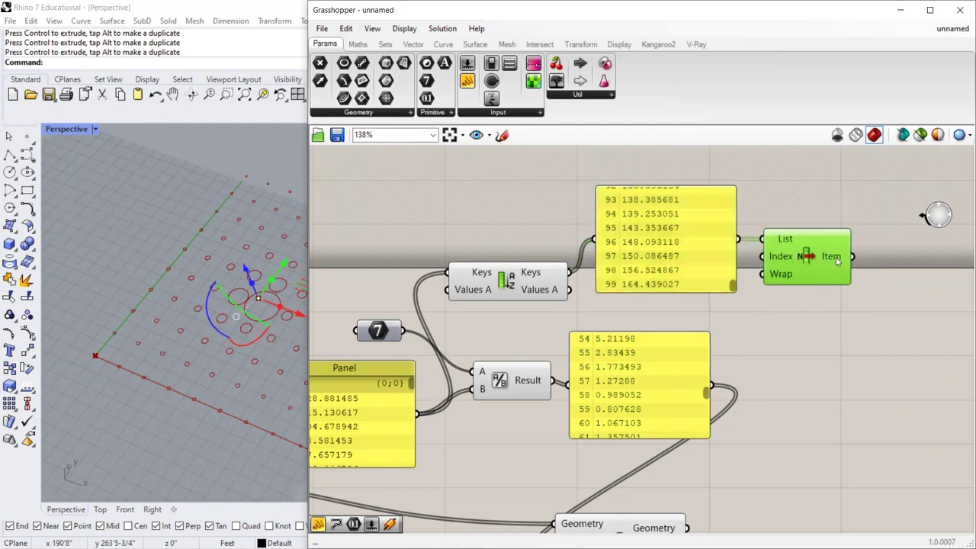
mouse_move(836, 261)
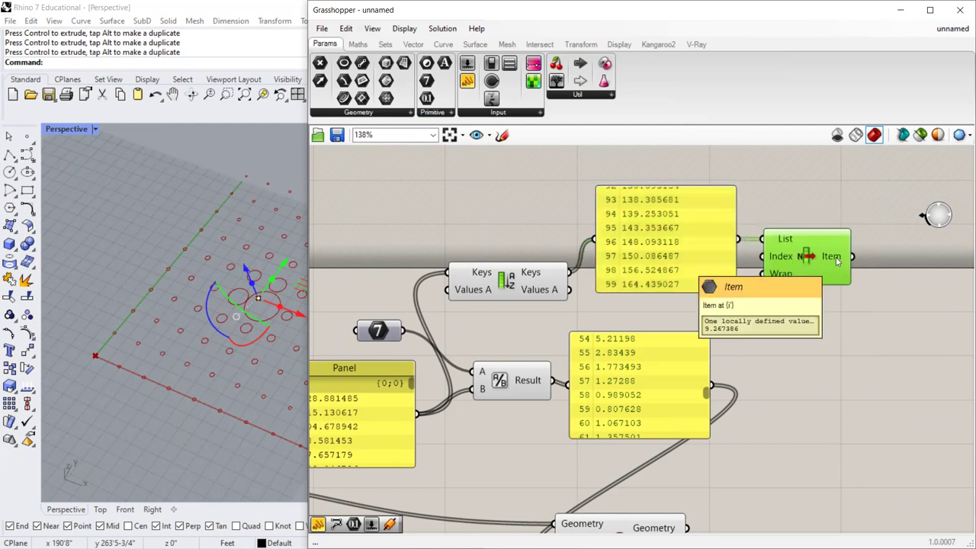
Return the sorted distances panel to its first values and reposition the List Item component beside it.
drag(734, 225, 740, 186)
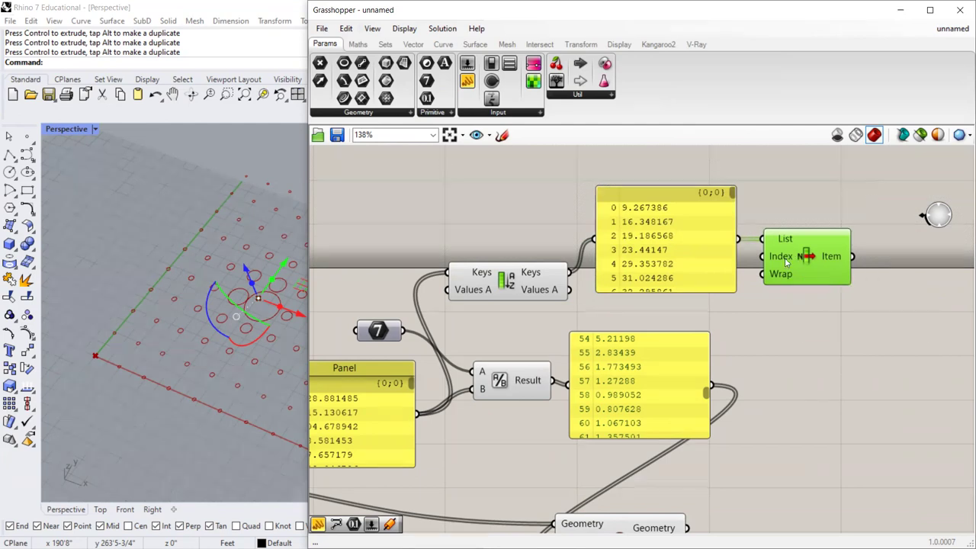
drag(788, 259, 793, 282)
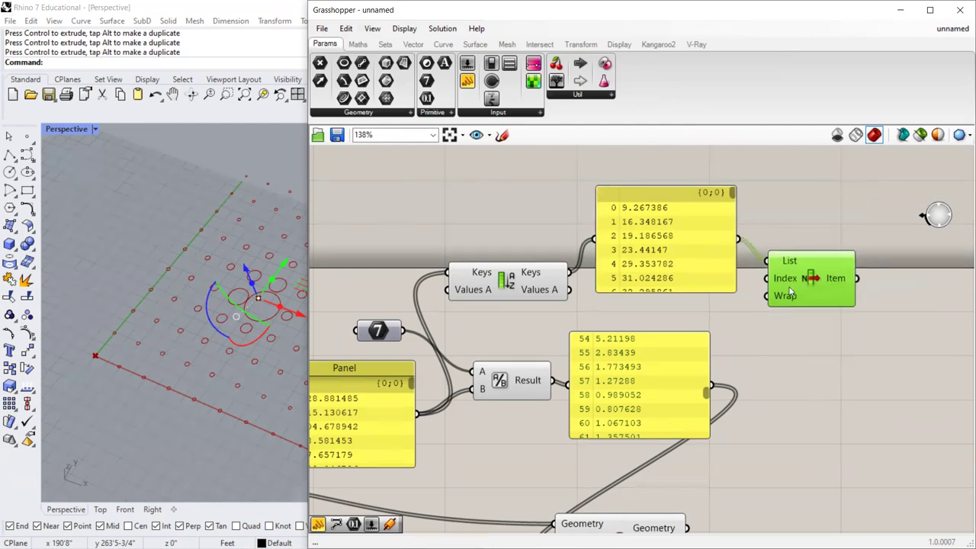
scroll(793, 281, up, 2)
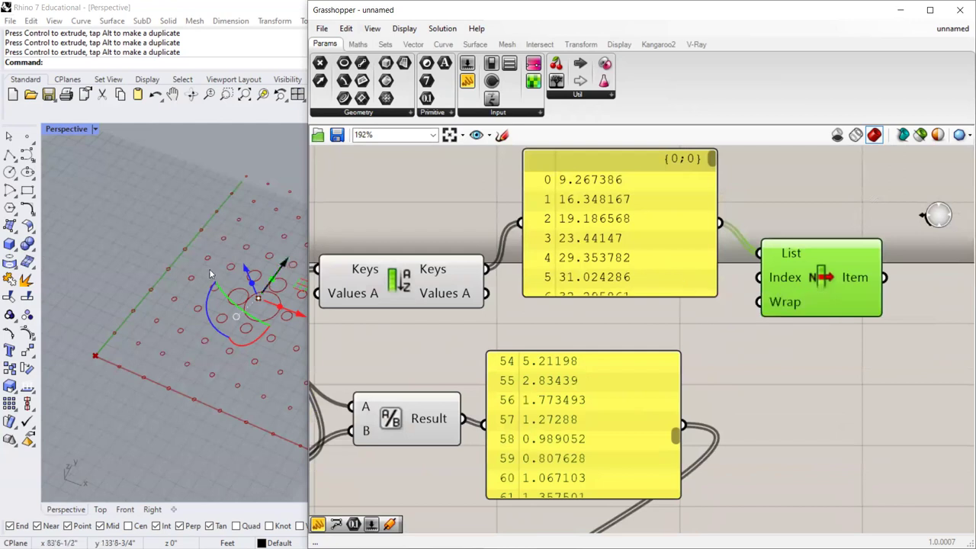
scroll(226, 279, down, 2)
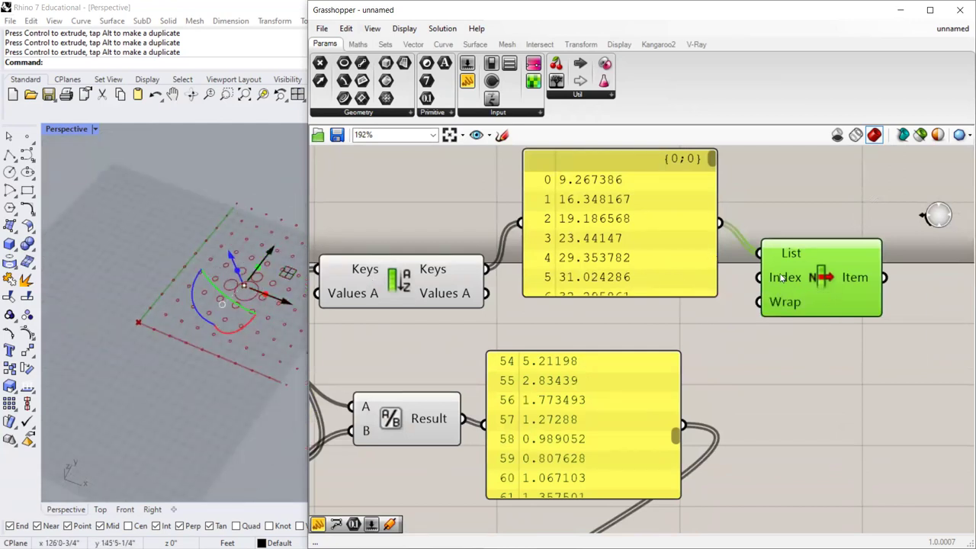
drag(810, 267, 811, 257)
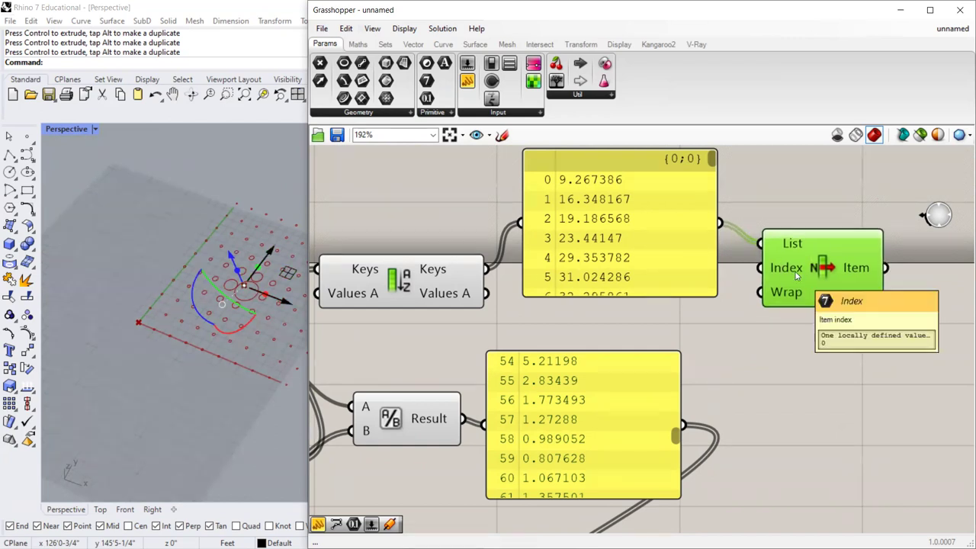
Try out an extra -1 output on the List Item component and remove it again.
scroll(861, 249, up, 5)
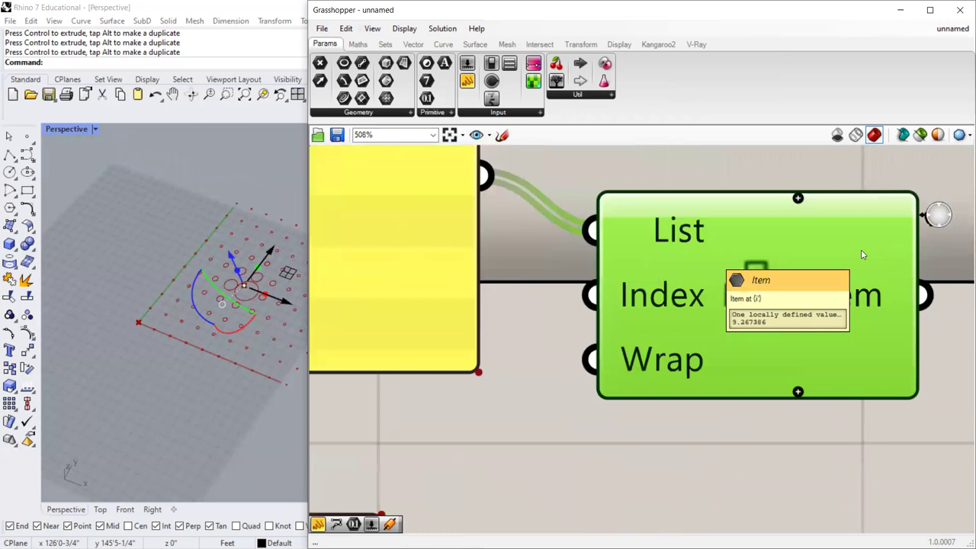
click(798, 198)
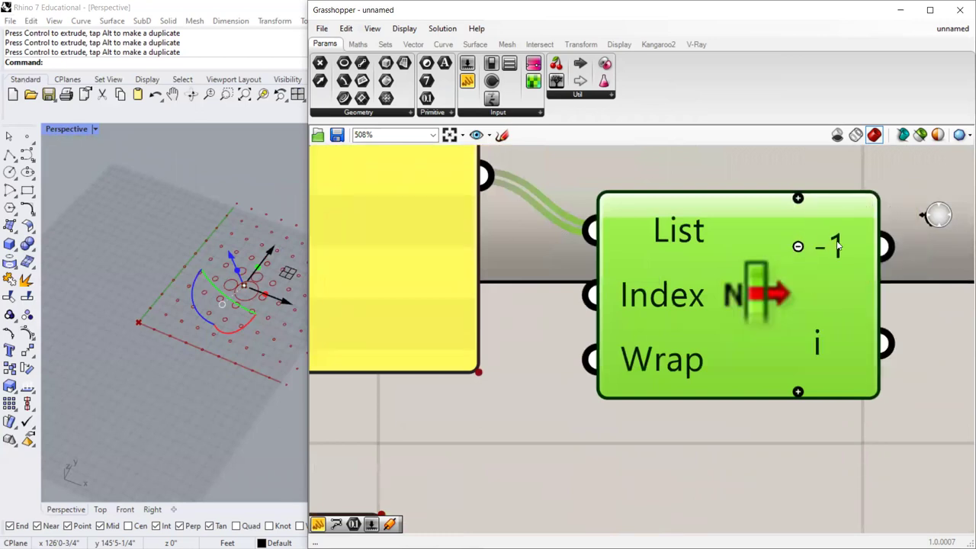
mouse_move(836, 244)
scroll(795, 254, down, 6)
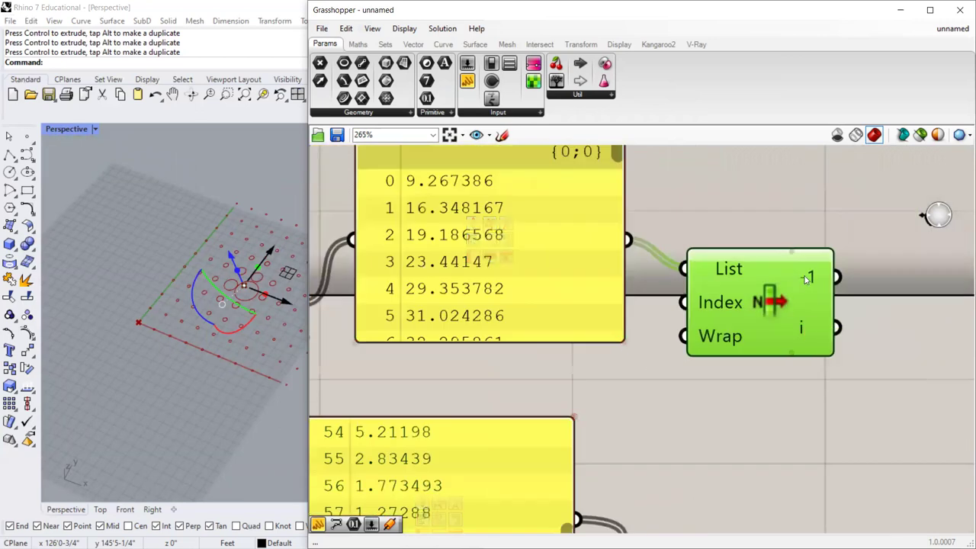
scroll(795, 253, up, 5)
click(790, 291)
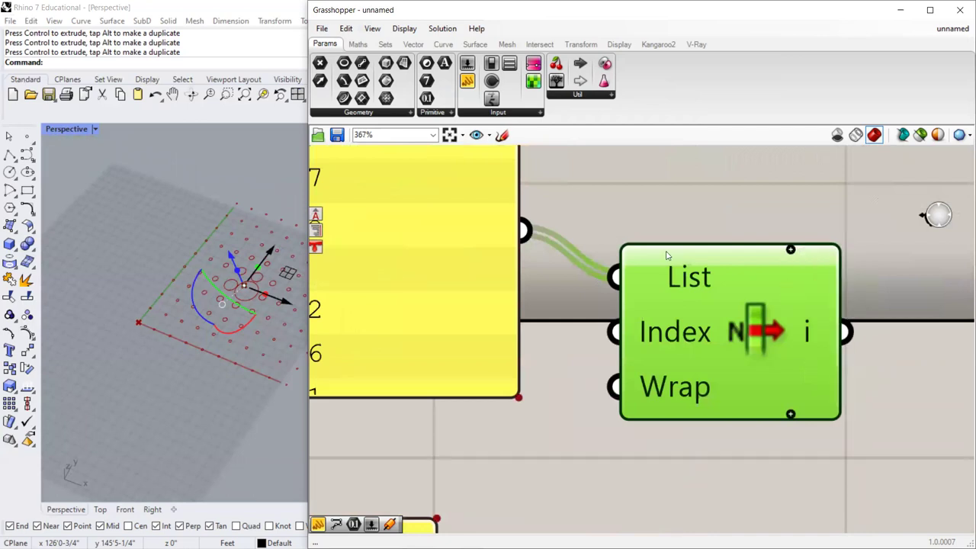
scroll(651, 271, down, 5)
scroll(711, 262, up, 3)
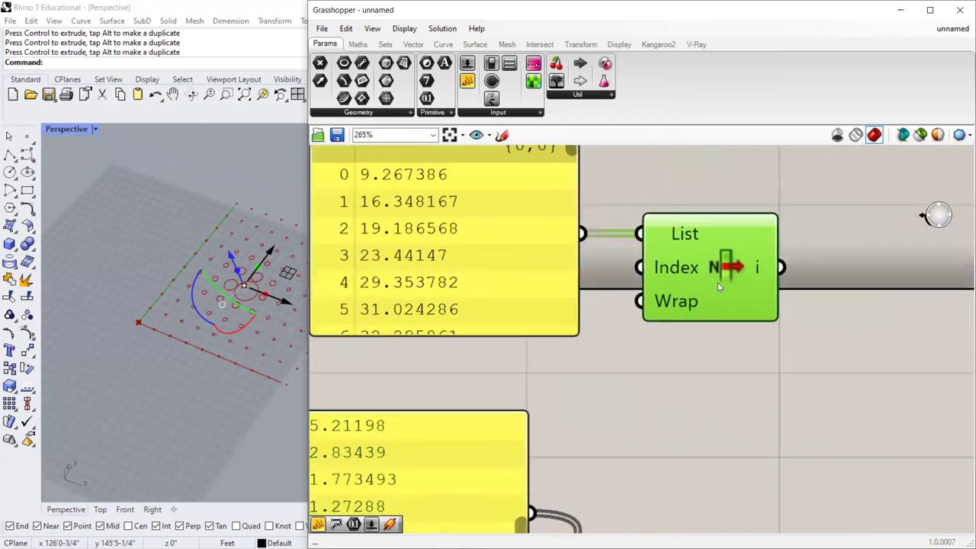
scroll(718, 282, down, 5)
scroll(584, 252, up, 3)
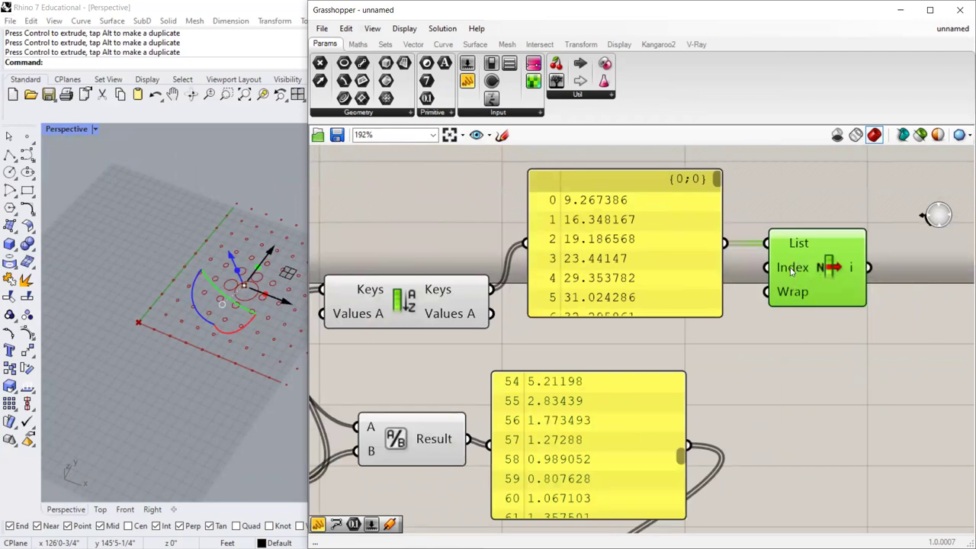
Add a -1 output and a +1 output to the List Item component, above and below the i output.
mouse_move(791, 273)
click(547, 202)
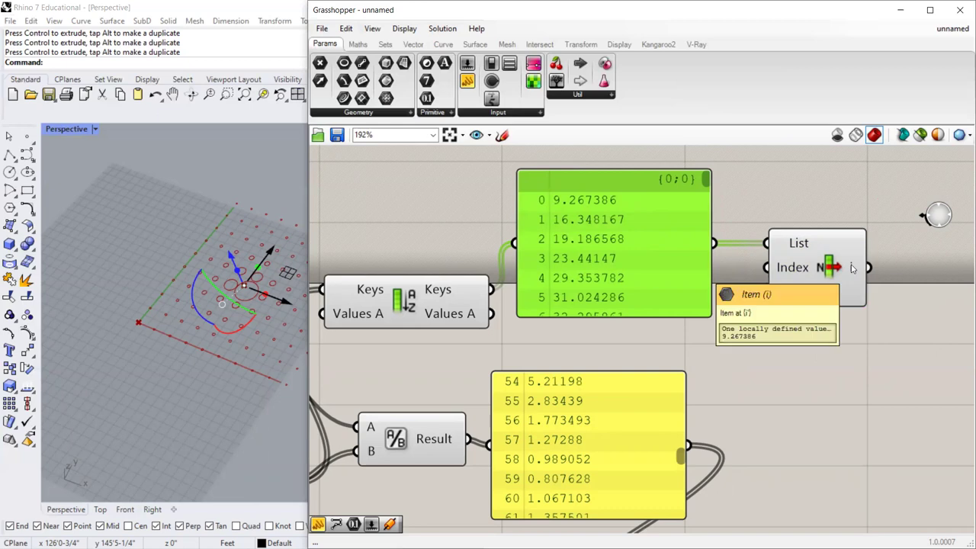
scroll(852, 267, up, 5)
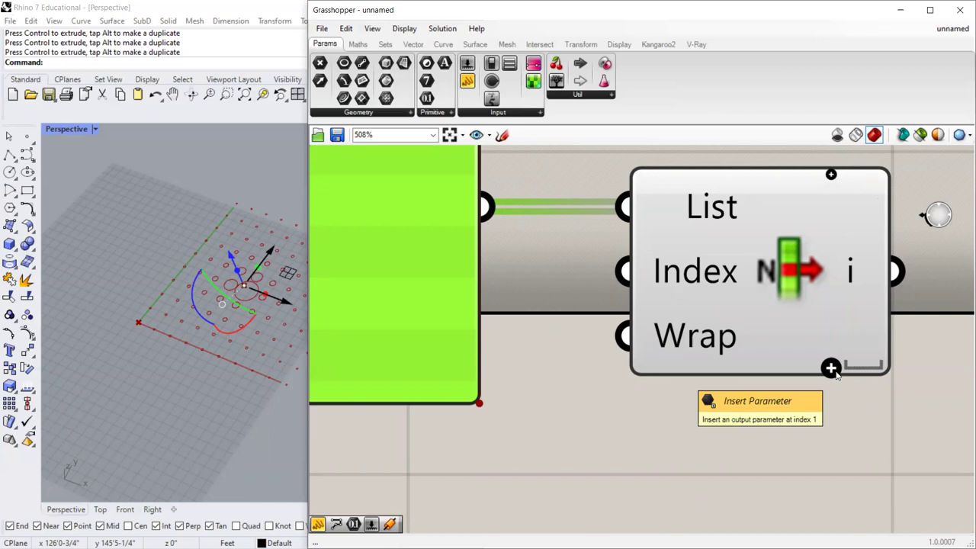
click(833, 176)
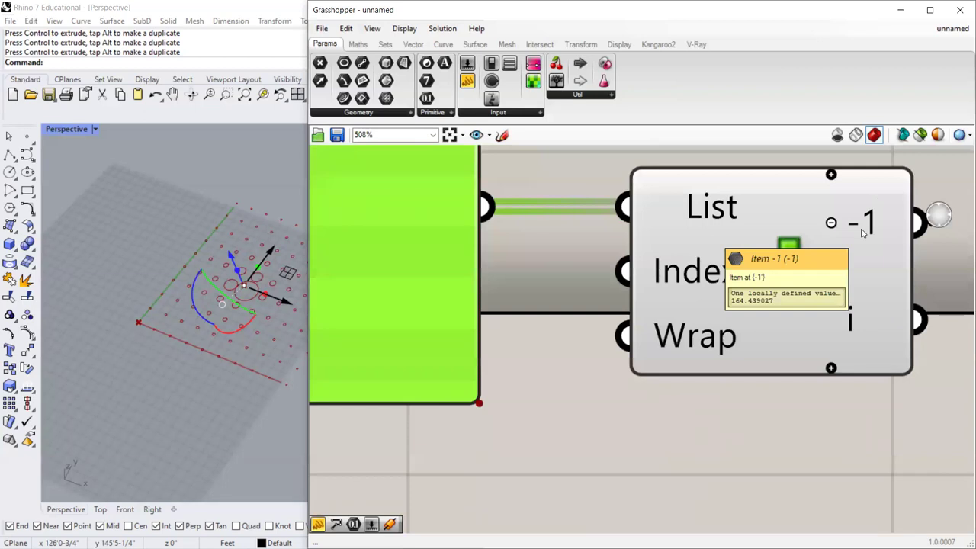
click(831, 369)
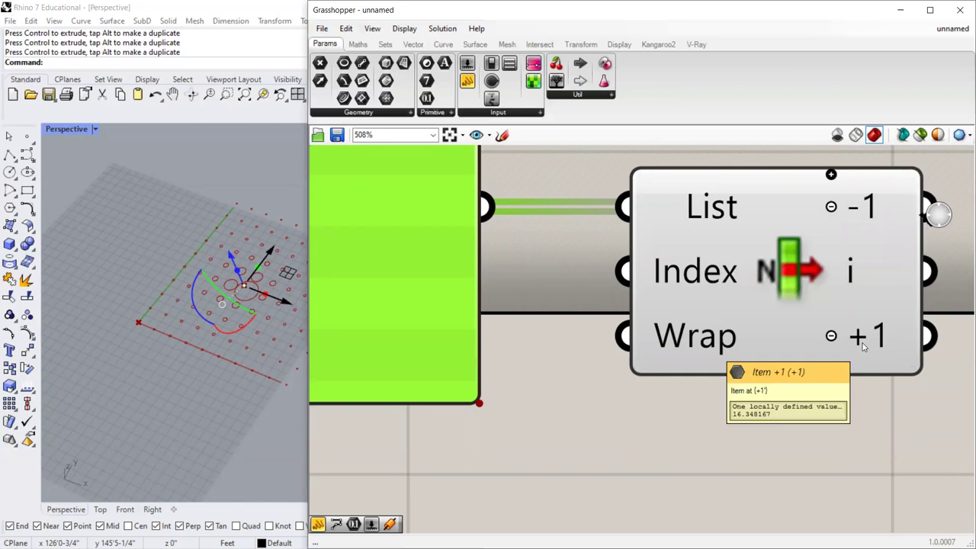
Compare List Item's +1 and -1 outputs with the second and last values in the sorted distances panel.
scroll(864, 346, down, 3)
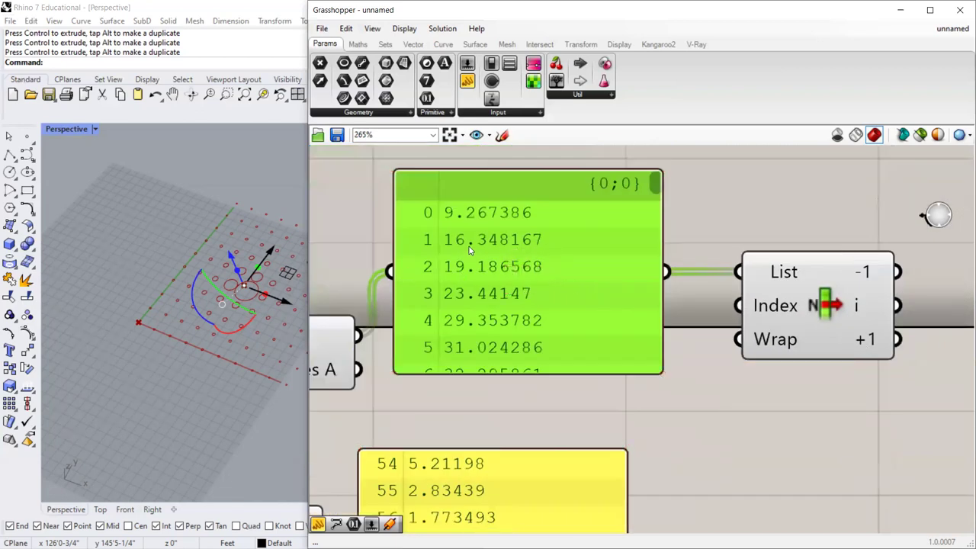
scroll(850, 263, up, 4)
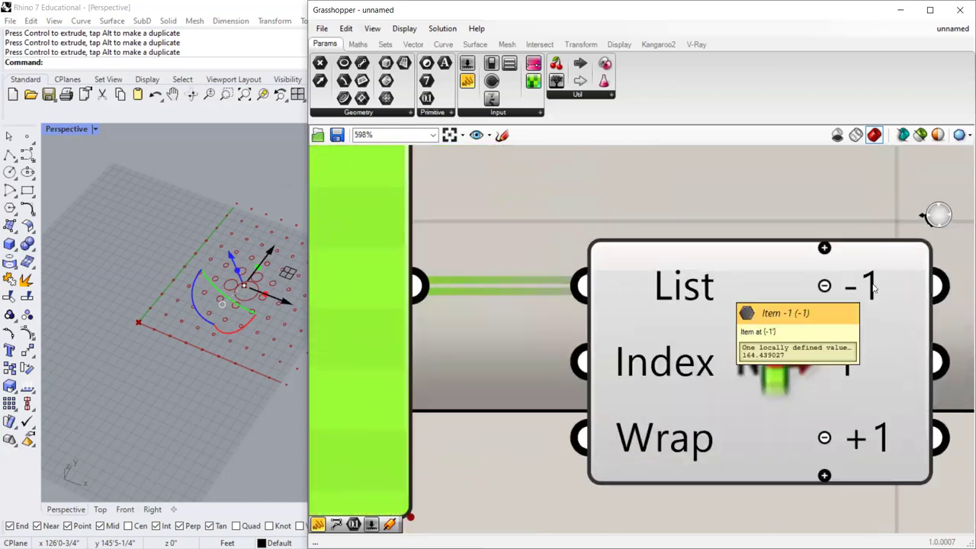
scroll(874, 288, down, 5)
click(818, 316)
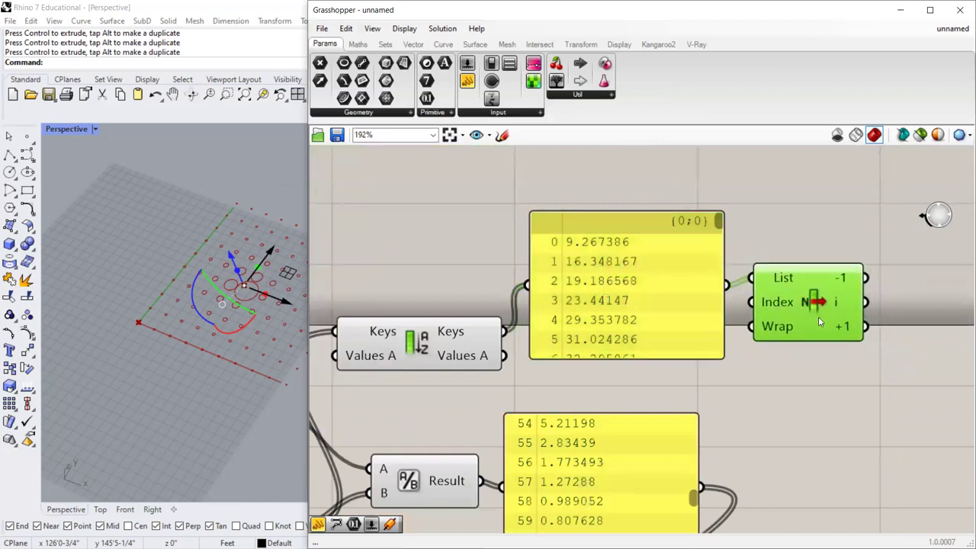
scroll(811, 321, down, 2)
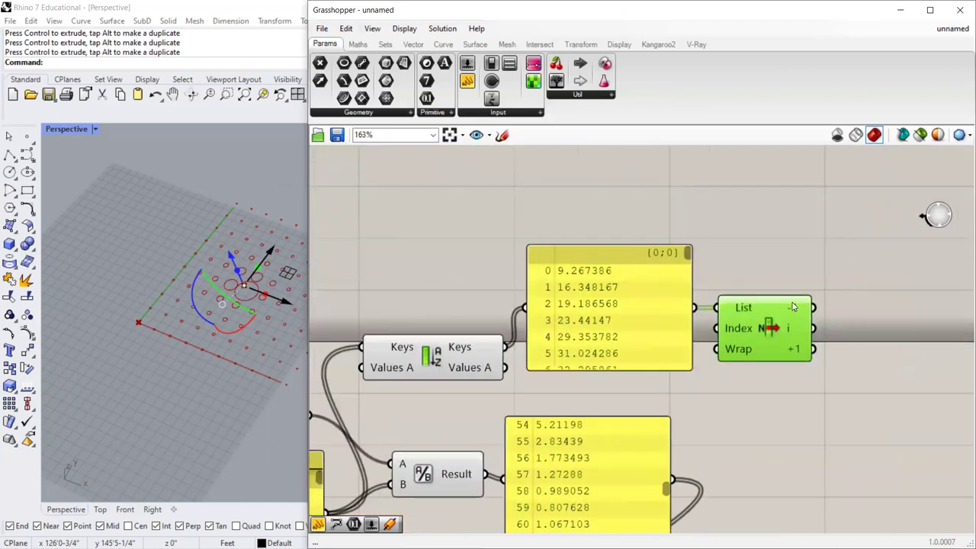
drag(769, 332, 774, 333)
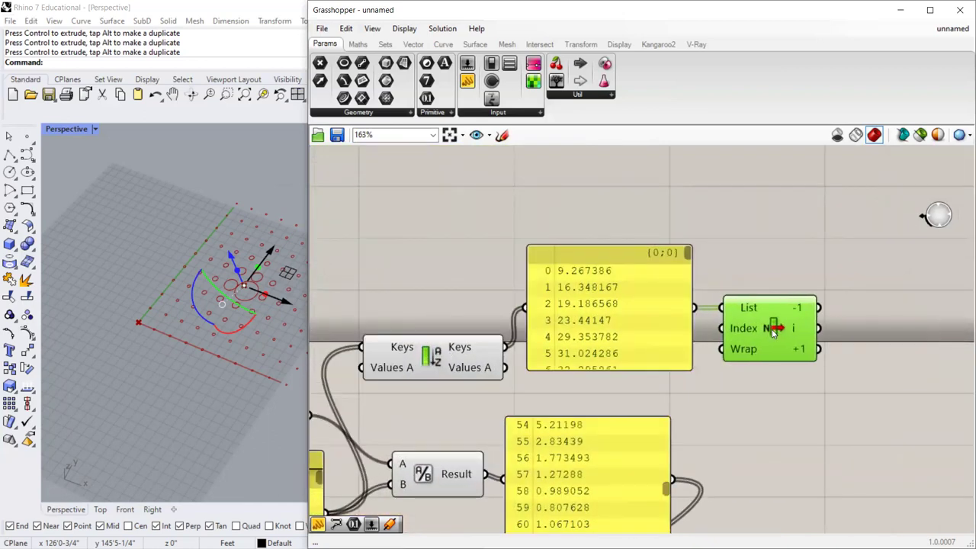
scroll(625, 351, down, 15)
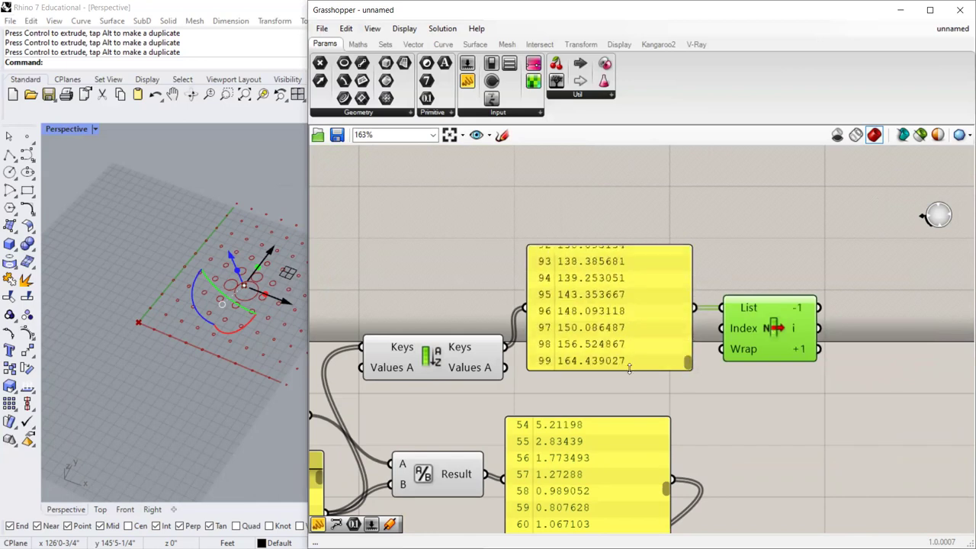
Move the attractor point within the circle grid in the Rhino viewport and check List Item's -1 output against the last sorted distance.
drag(259, 288, 265, 255)
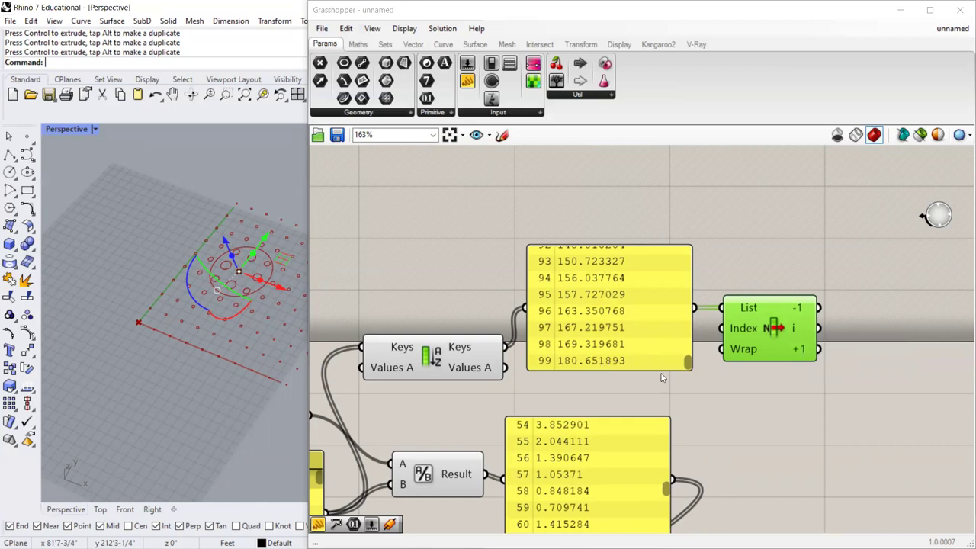
scroll(677, 366, down, 5)
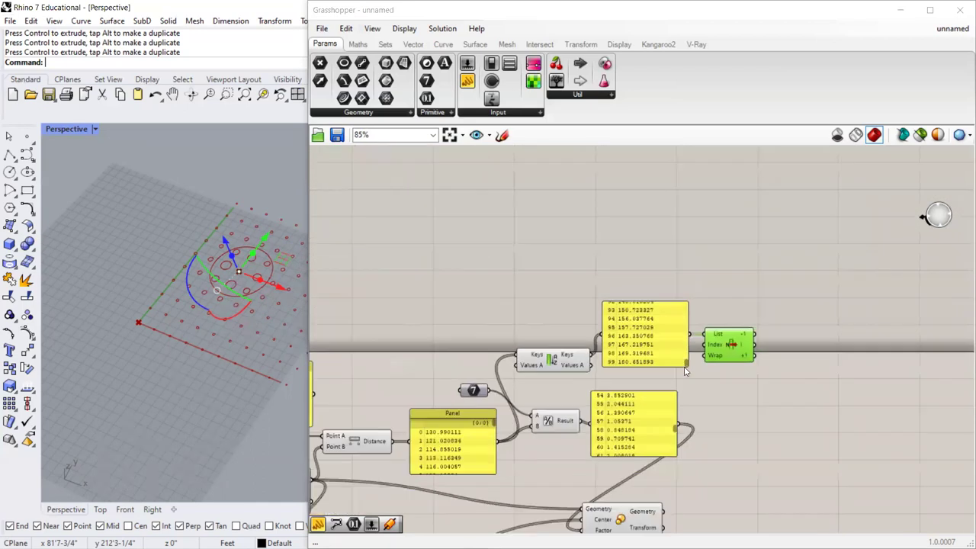
scroll(686, 367, up, 6)
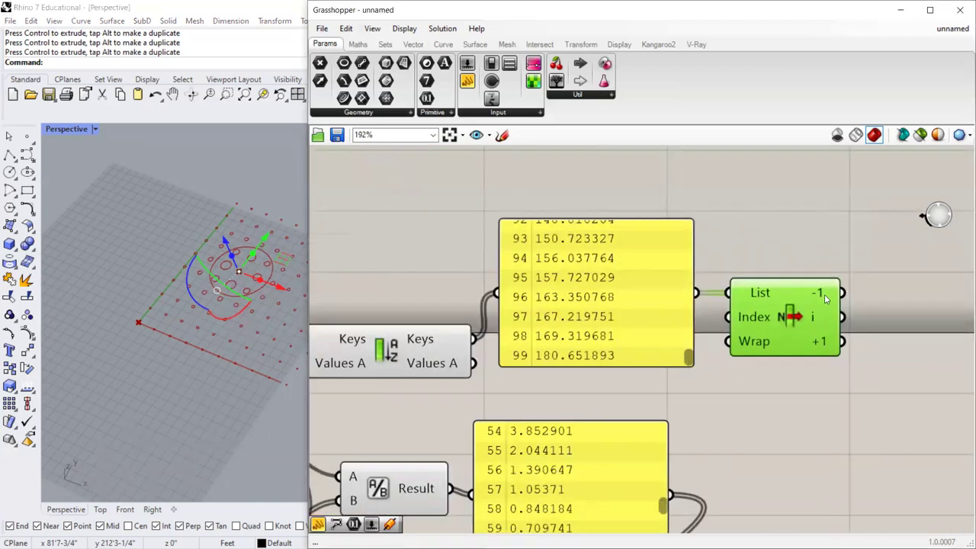
mouse_move(821, 296)
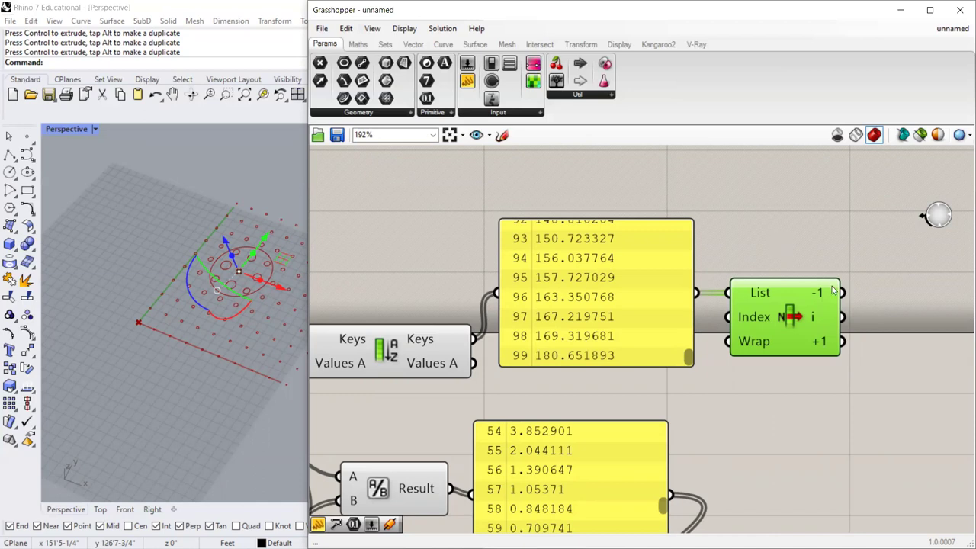
scroll(825, 288, down, 1)
scroll(494, 263, up, 1)
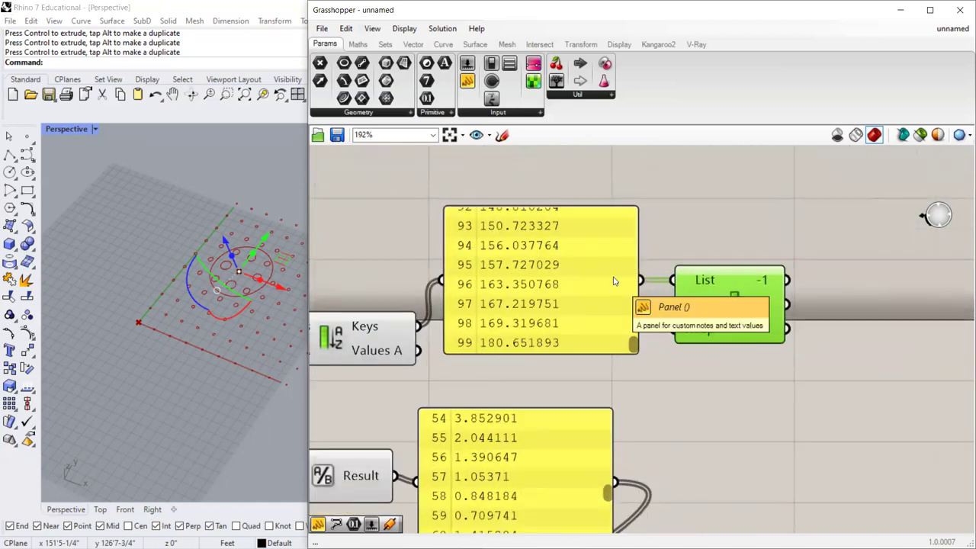
scroll(614, 281, down, 1)
scroll(777, 277, up, 1)
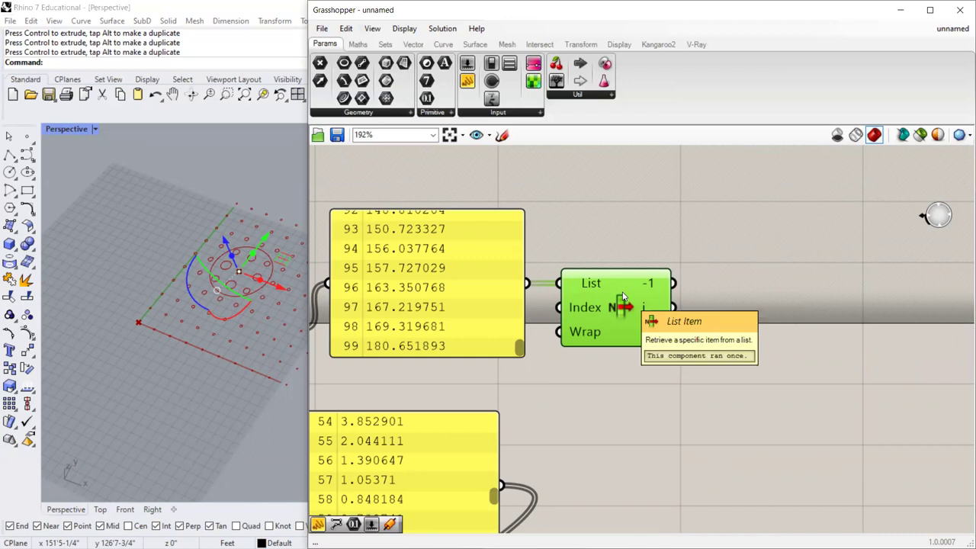
Duplicate the Division component and place the copy beside the List Item outputs.
scroll(624, 297, down, 2)
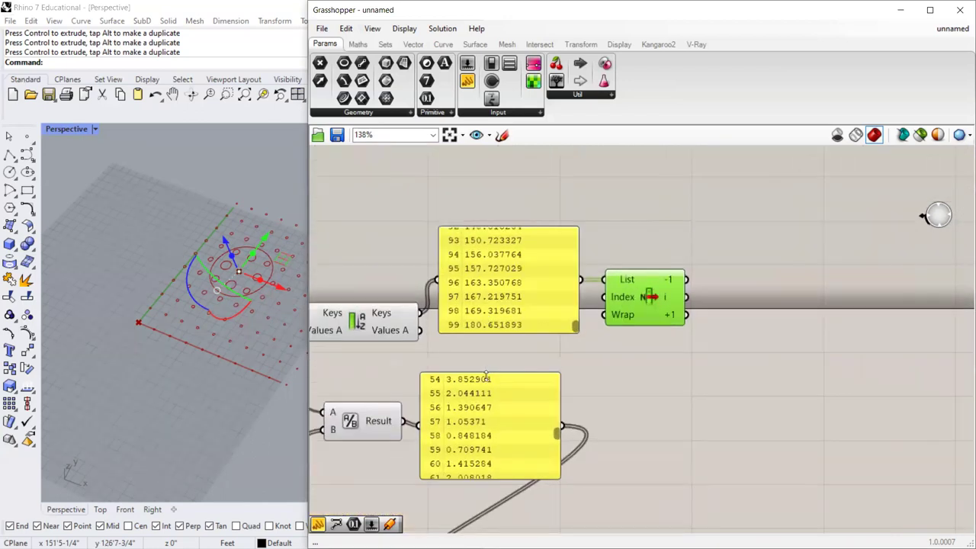
scroll(736, 389, down, 1)
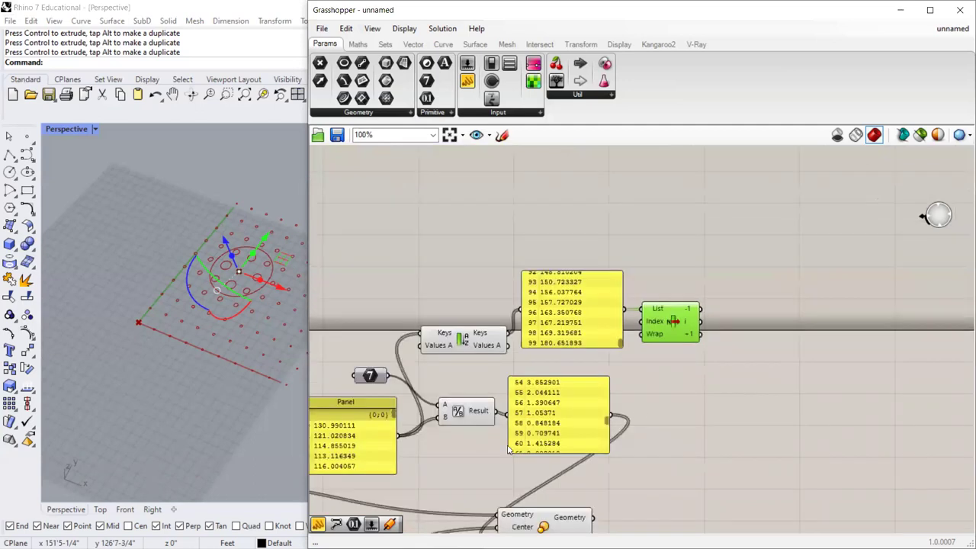
click(468, 411)
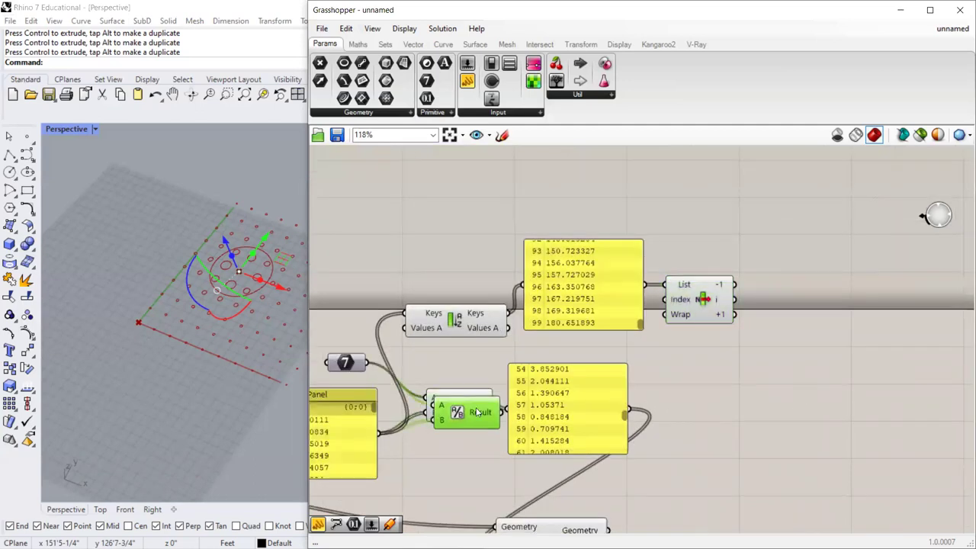
alt+drag(477, 411, 828, 306)
Disconnect the inherited wires from the copied Division's A and B inputs and move it closer to List Item.
right_click(788, 301)
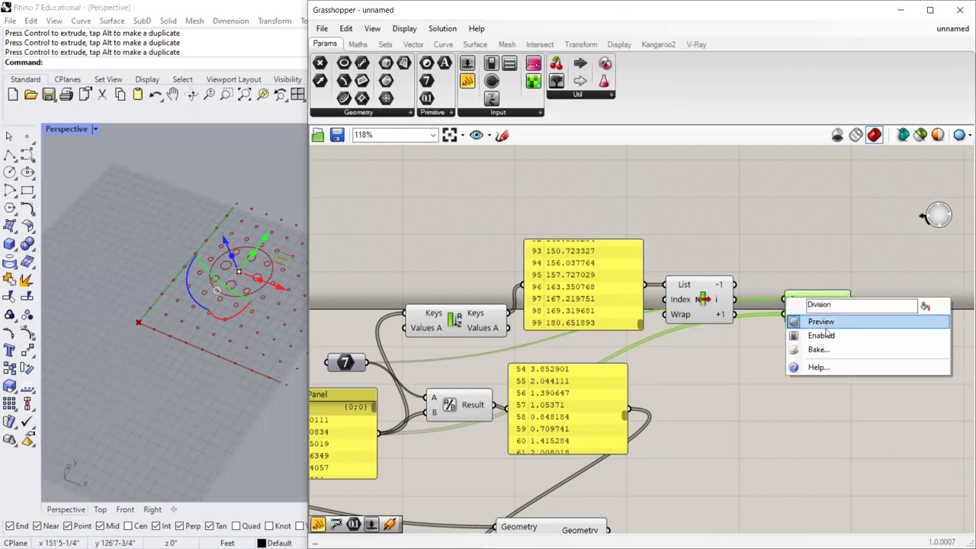
click(789, 303)
right_click(792, 305)
mouse_move(833, 351)
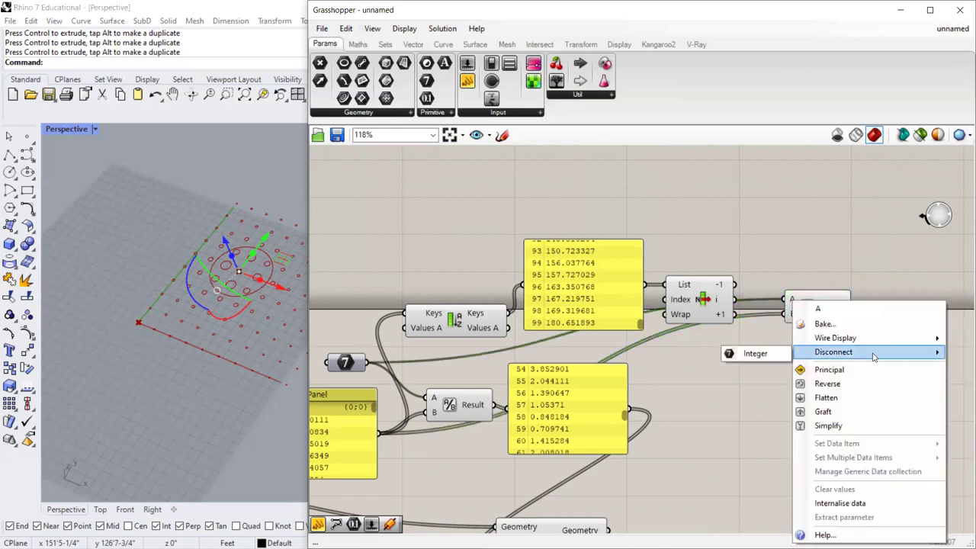
click(755, 355)
right_click(792, 315)
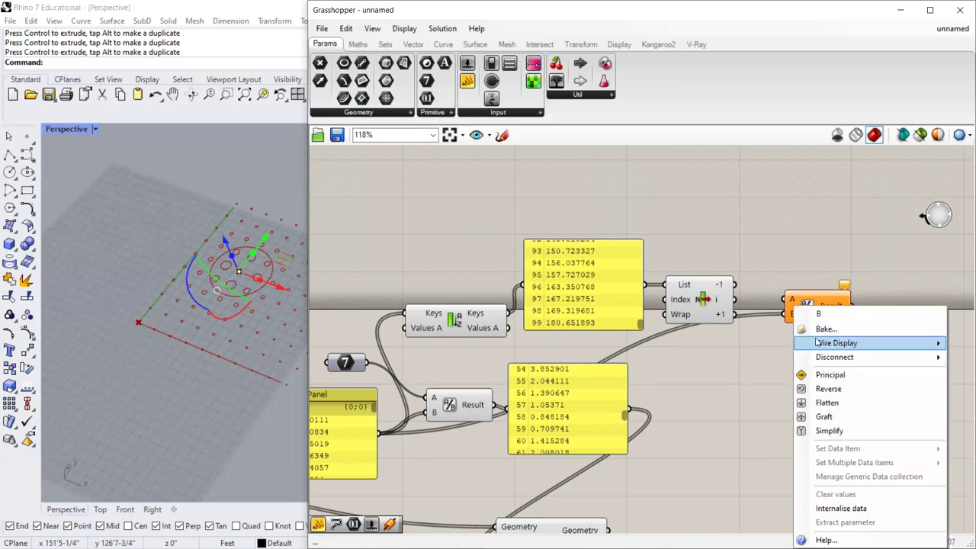
click(761, 359)
scroll(809, 306, up, 3)
click(810, 306)
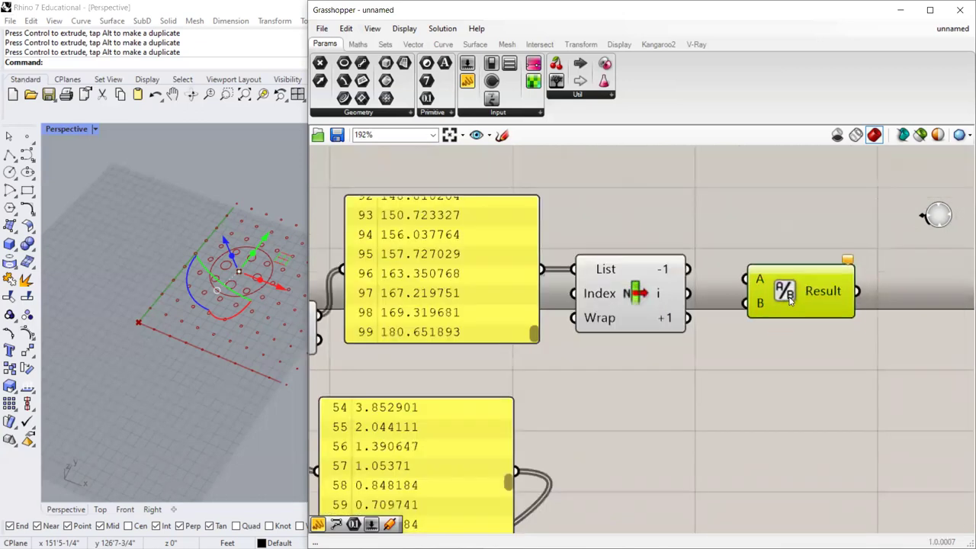
scroll(537, 236, down, 2)
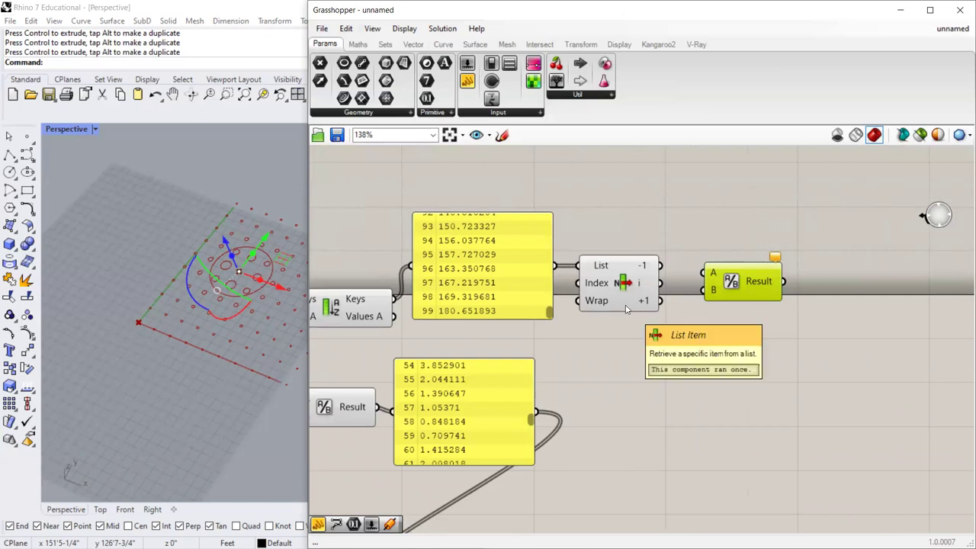
Feed List Item's -1 output to the copied Division's A and the sorted distances to B, and show the result in a duplicated panel.
drag(660, 267, 702, 289)
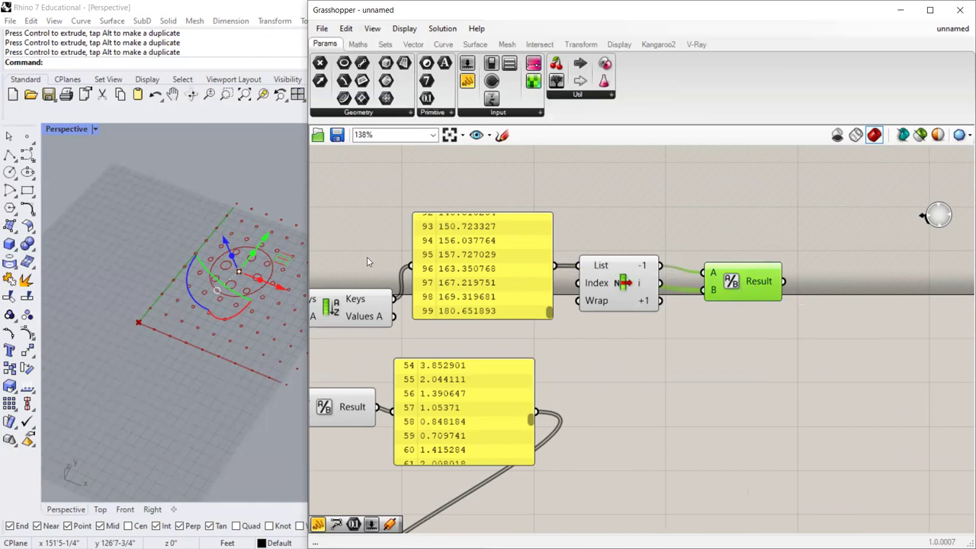
click(494, 282)
key(ctrl+c)
key(ctrl+v)
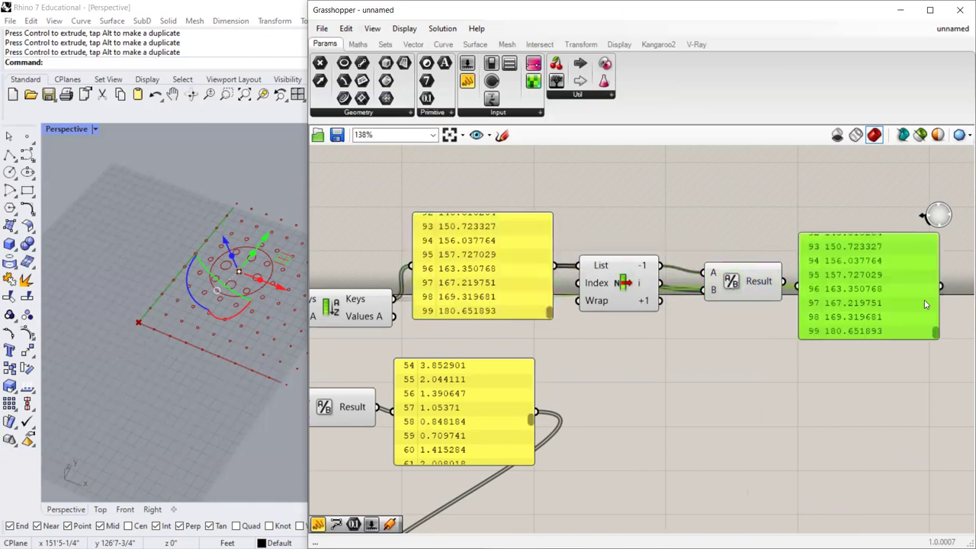
drag(782, 281, 835, 297)
scroll(793, 305, down, 3)
scroll(817, 324, up, 3)
scroll(817, 324, down, 1)
right_drag(818, 324, 872, 326)
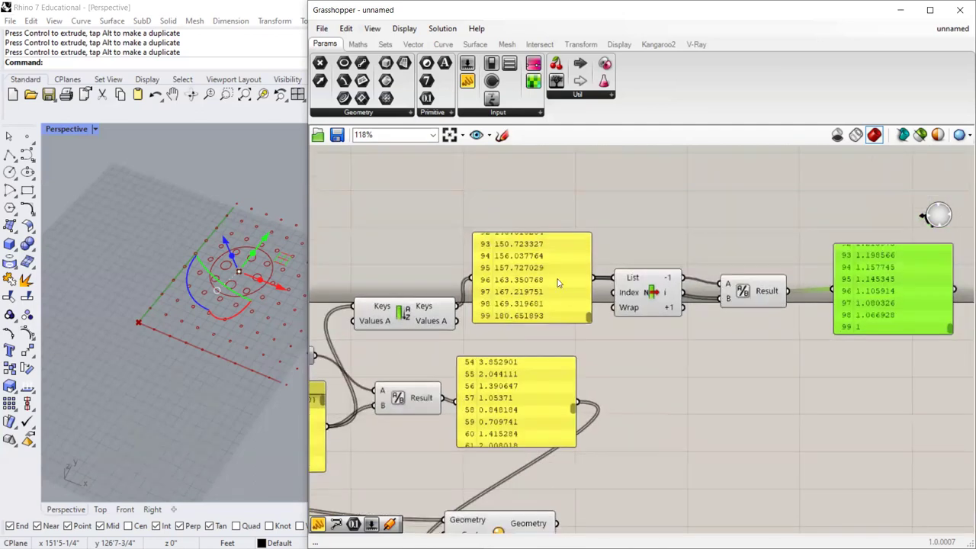
Nudge the sorted distances panel and the inverse-distance result panel, and scroll the sorted list to its first entries.
click(551, 288)
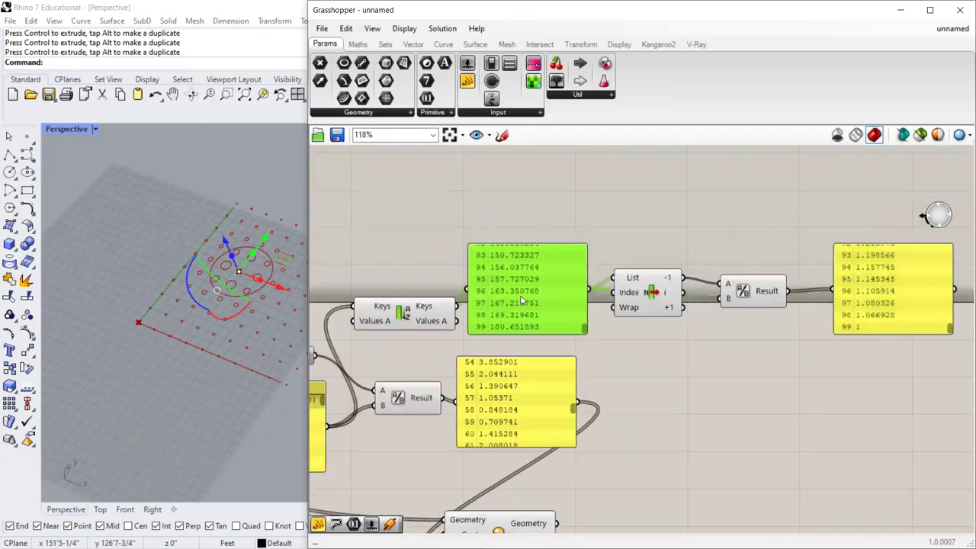
scroll(551, 294, up, 1)
drag(594, 336, 591, 239)
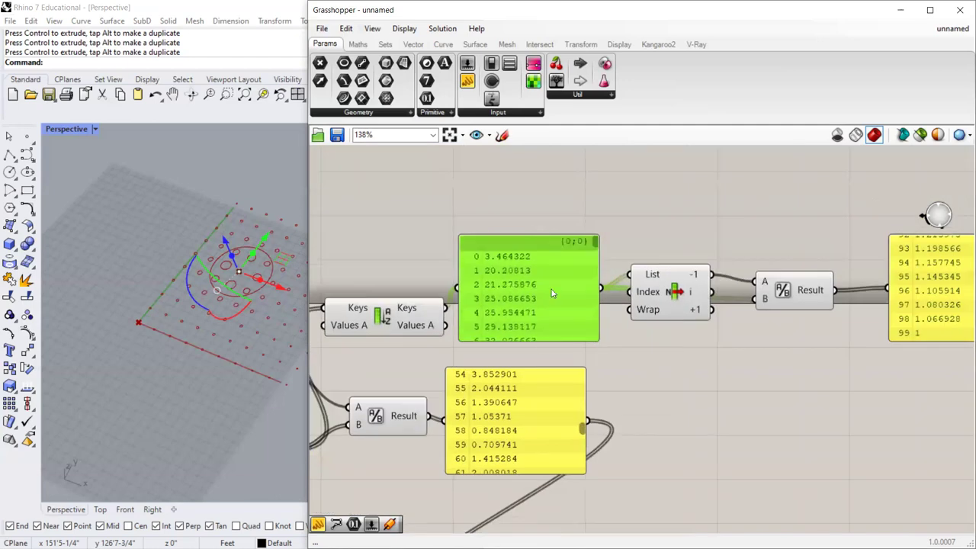
scroll(497, 265, up, 2)
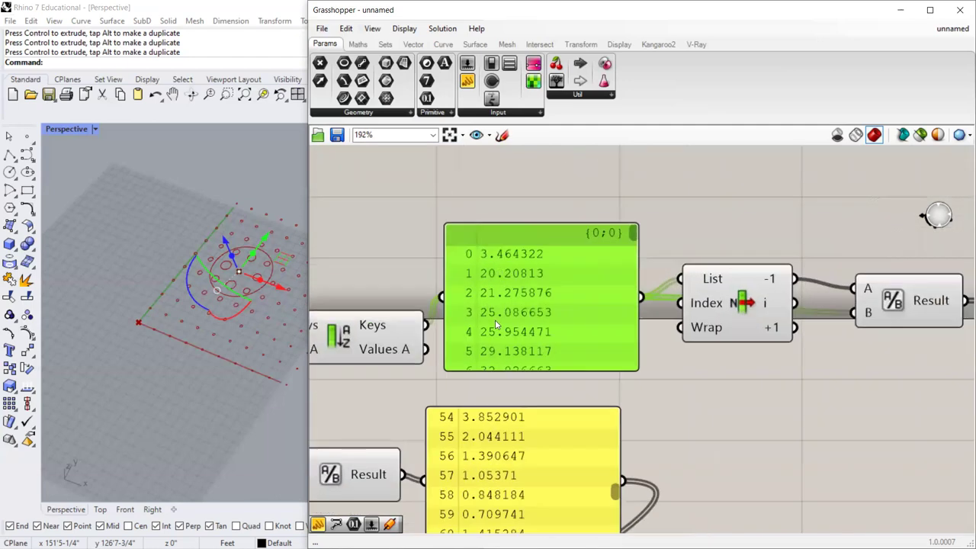
scroll(495, 319, down, 3)
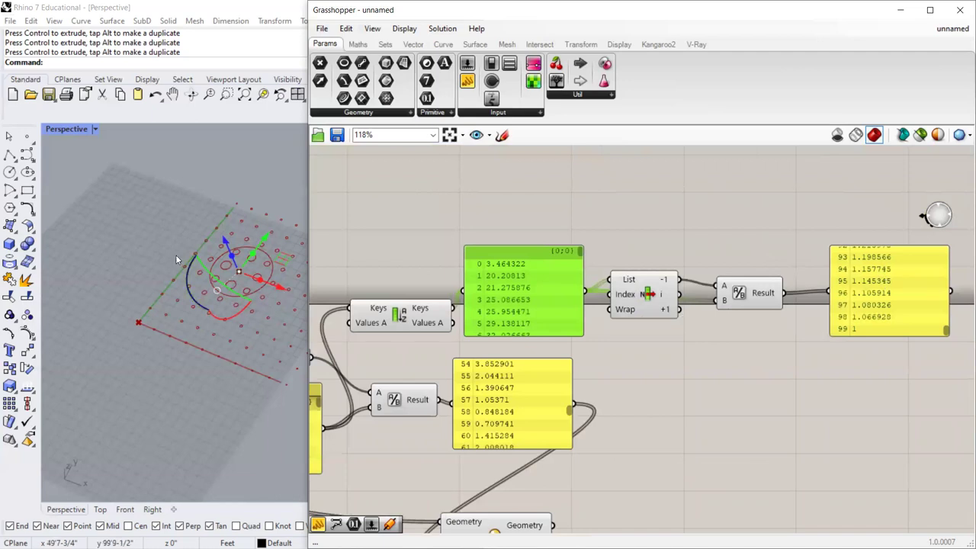
right_drag(176, 320, 132, 283)
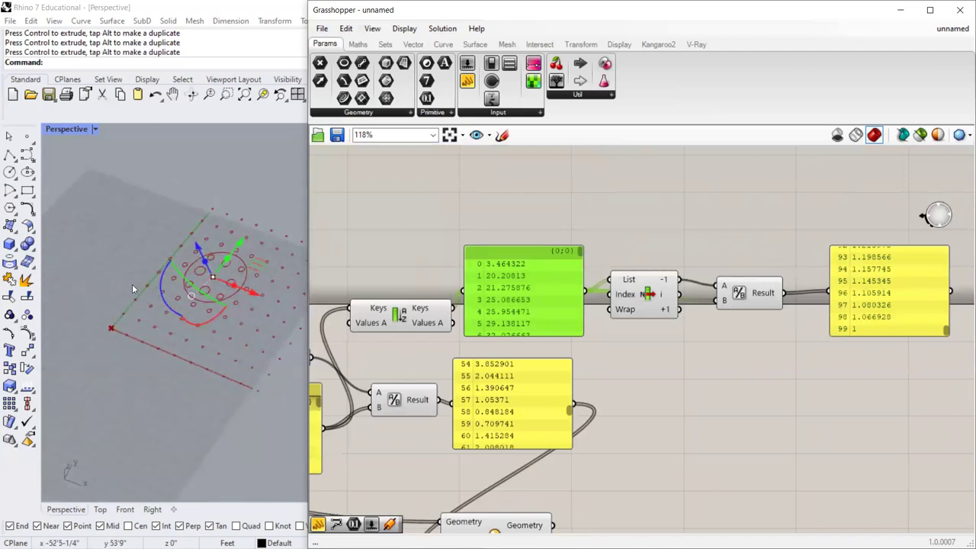
drag(510, 383, 515, 380)
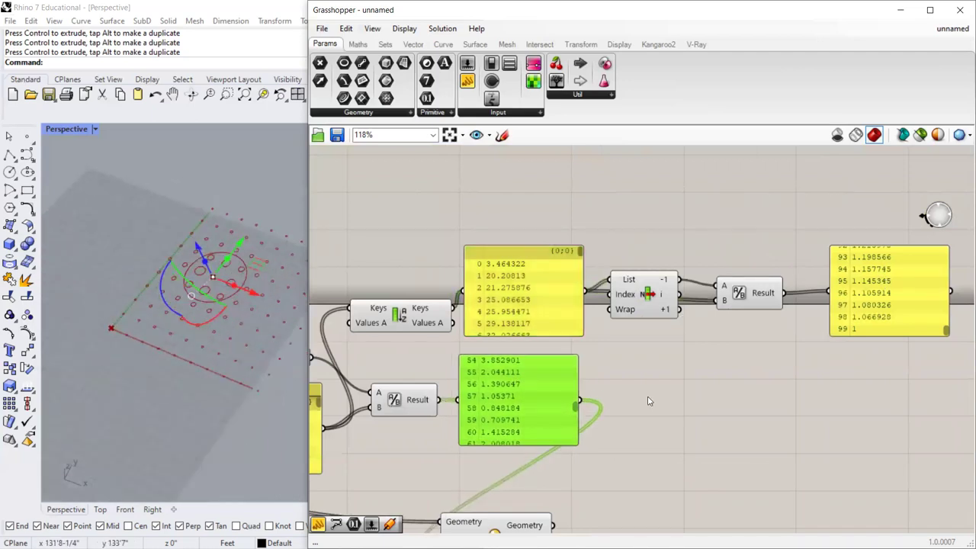
Lower the copied Division and try the unsorted distances panel as its A input, checking the first values in the result panel.
scroll(483, 405, down, 2)
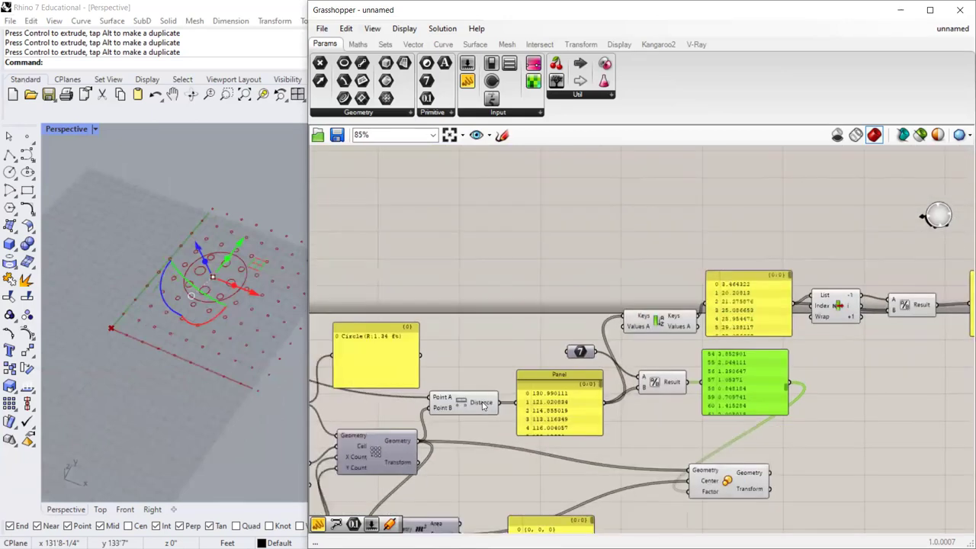
scroll(482, 406, down, 2)
drag(497, 402, 781, 369)
scroll(786, 367, up, 3)
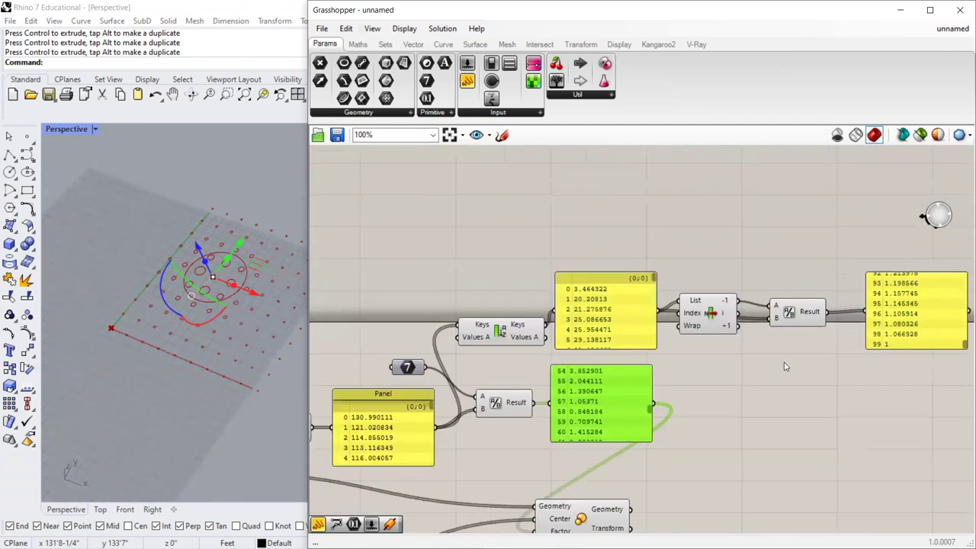
drag(783, 315, 783, 357)
scroll(758, 380, down, 1)
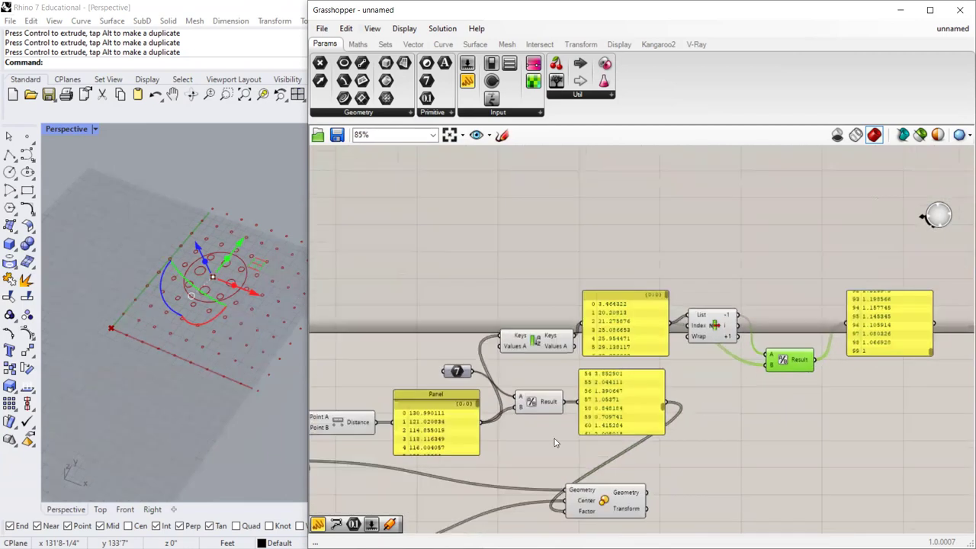
drag(480, 419, 768, 354)
scroll(905, 325, up, 3)
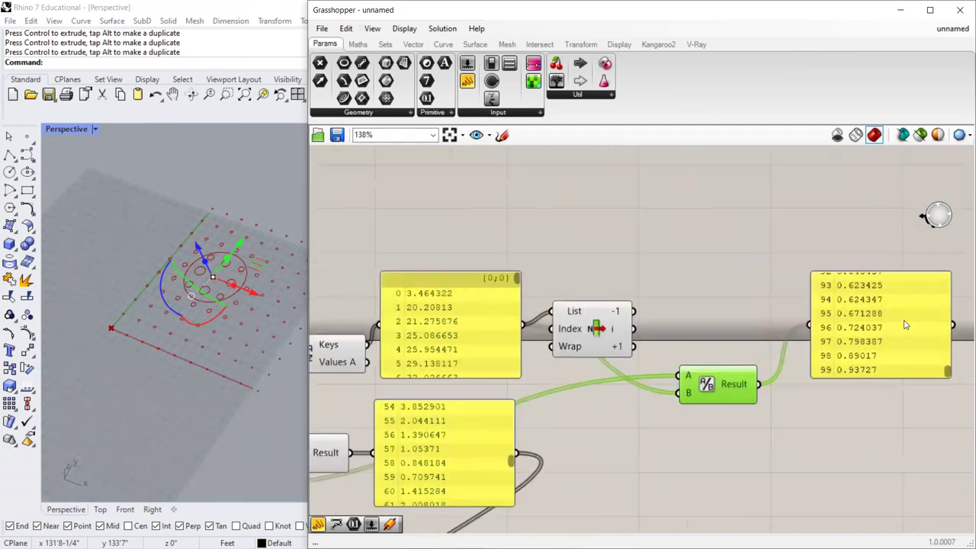
drag(947, 372, 951, 277)
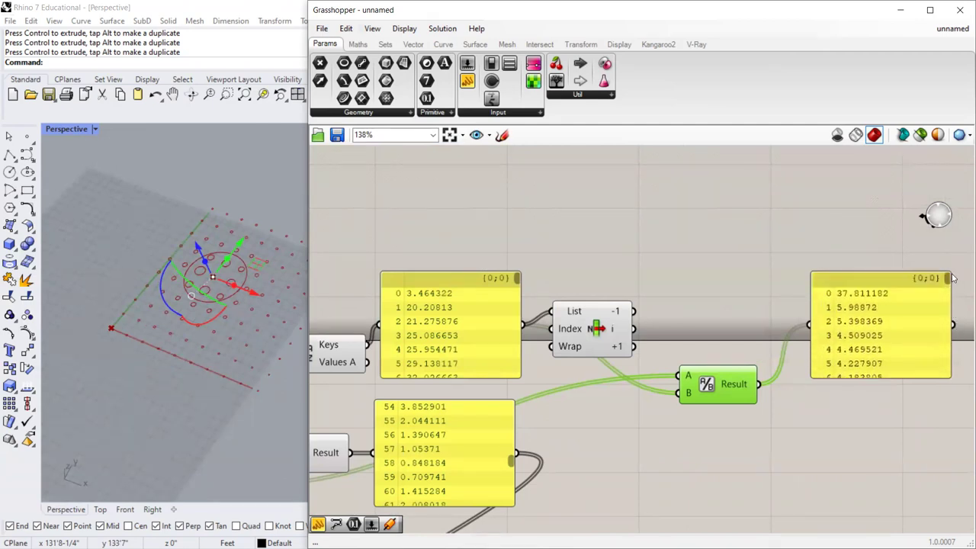
Connect the unsorted distances panel to the copied Division's B input and List Item's -1 output to its A input.
scroll(664, 391, down, 3)
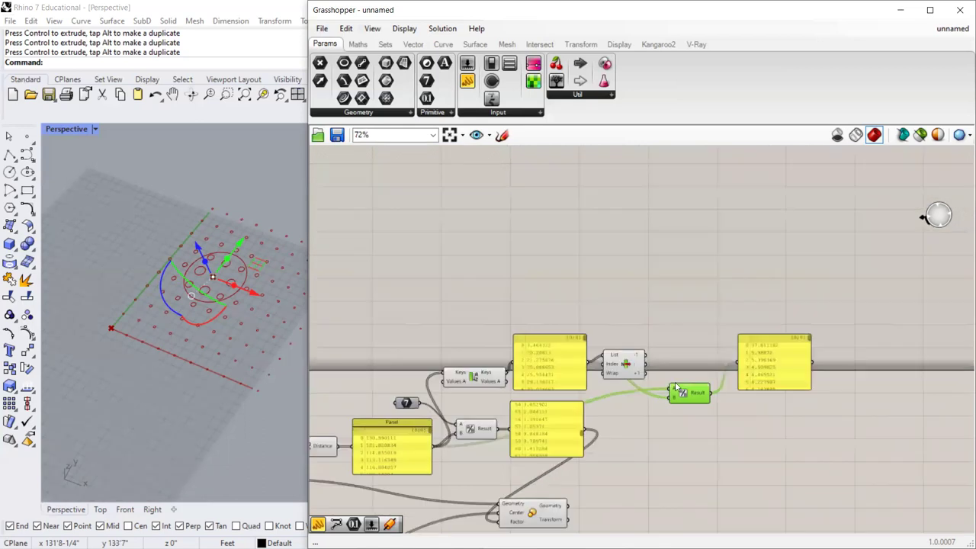
scroll(667, 394, up, 2)
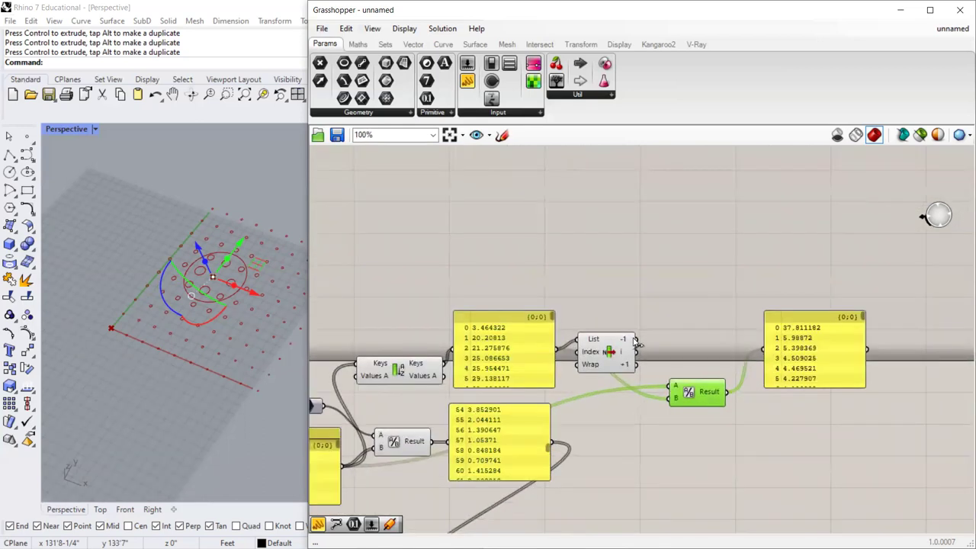
scroll(478, 424, down, 2)
drag(381, 456, 618, 405)
scroll(591, 379, up, 2)
drag(600, 361, 632, 403)
scroll(583, 388, up, 1)
drag(579, 360, 581, 368)
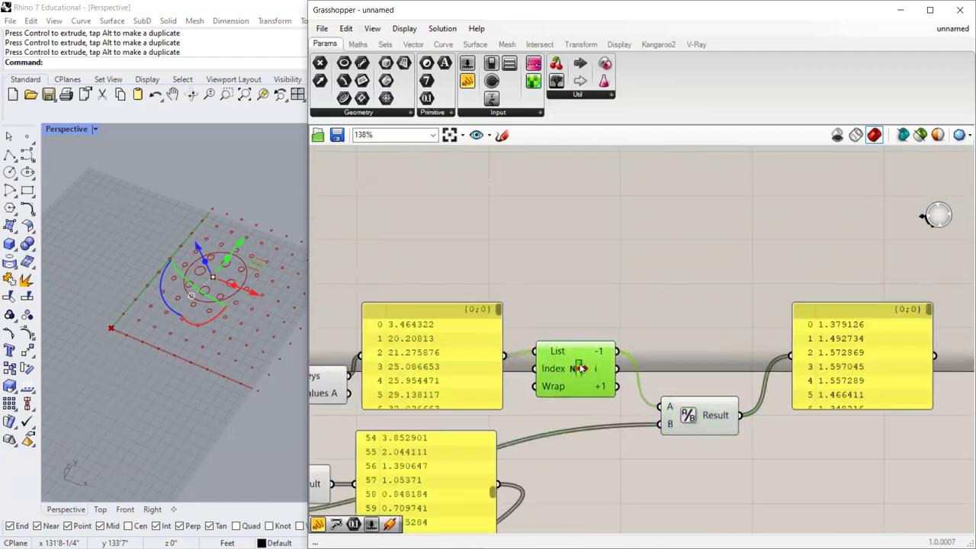
Nudge the copied Division and the List Item component slightly to tidy the wires between them.
scroll(564, 336, down, 2)
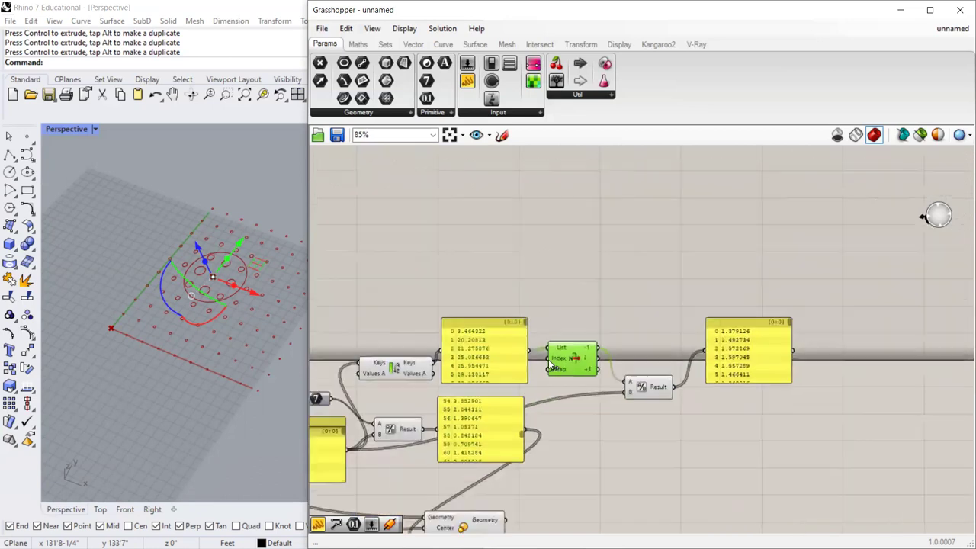
scroll(457, 364, up, 2)
mouse_move(727, 399)
mouse_down()
mouse_move(717, 401)
mouse_move(721, 391)
mouse_up()
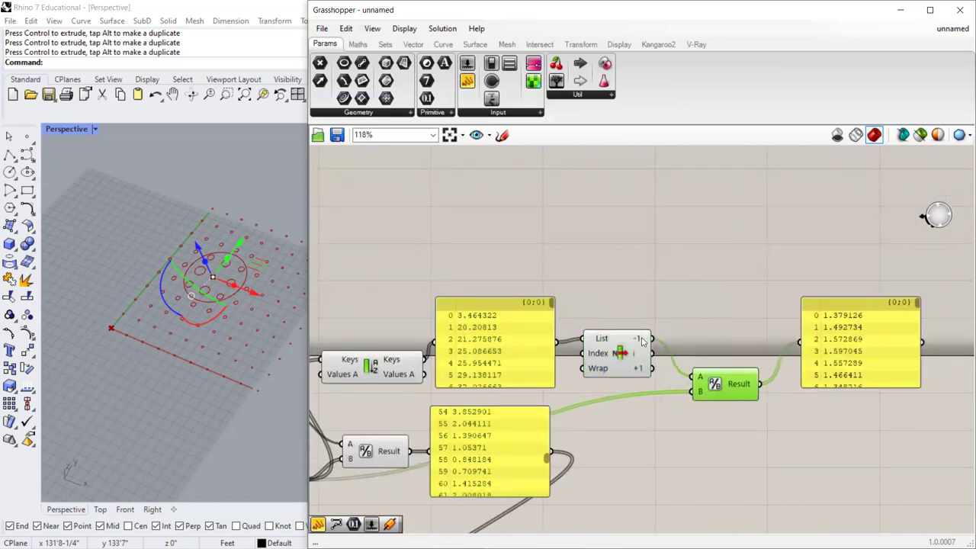
mouse_move(641, 340)
scroll(775, 320, down, 1)
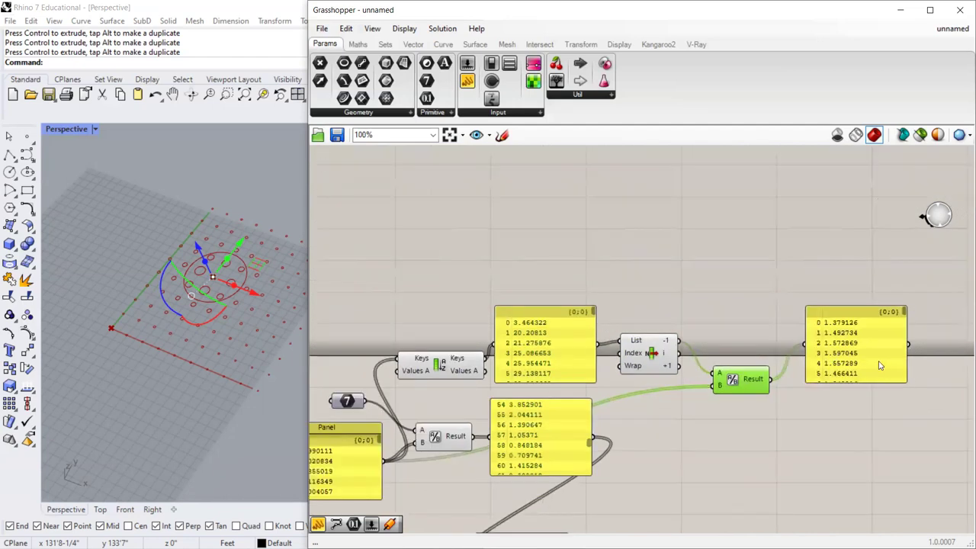
scroll(930, 293, up, 2)
drag(552, 345, 559, 355)
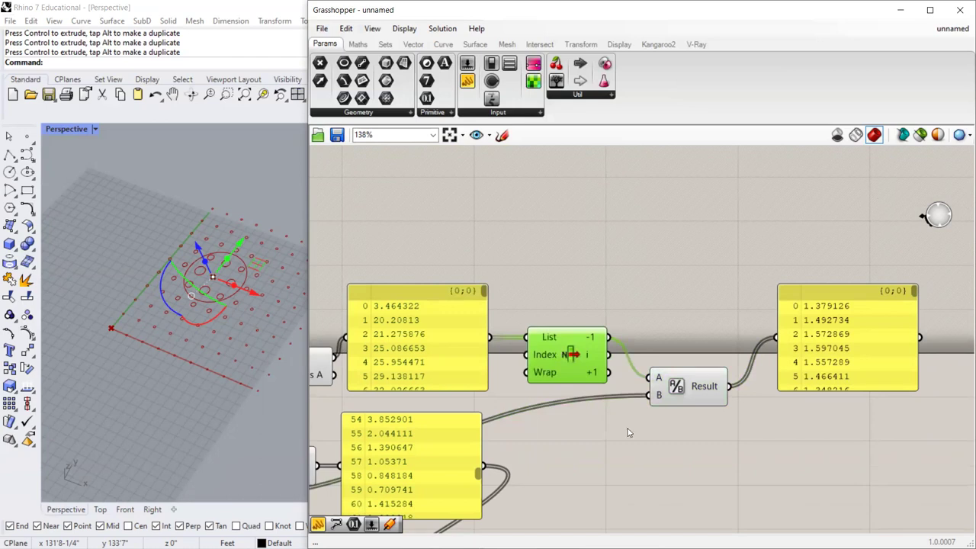
Compare the unsorted distances with the last values in the new result panel and inspect List Item's -1 output.
scroll(628, 432, down, 3)
scroll(376, 478, up, 2)
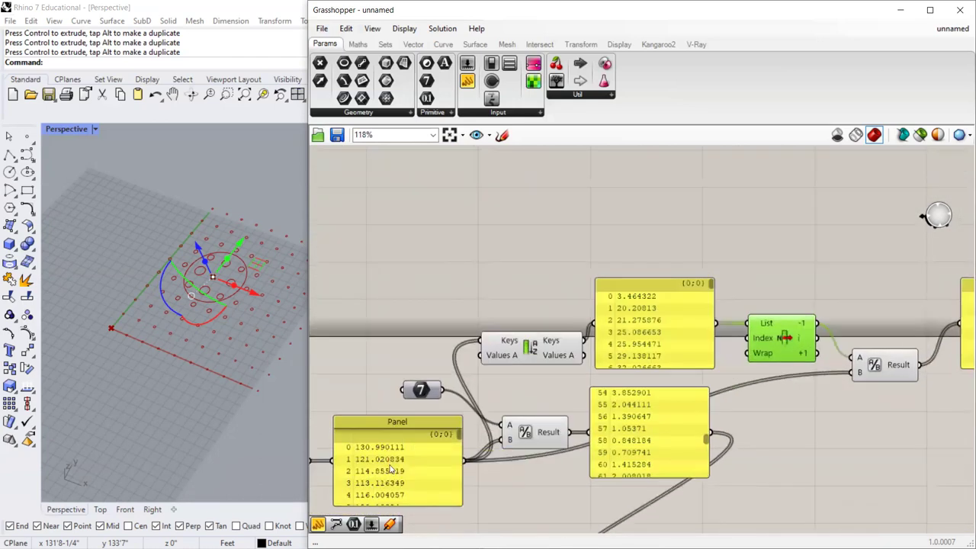
scroll(910, 473, down, 1)
scroll(838, 311, up, 3)
drag(877, 267, 878, 396)
scroll(728, 439, down, 3)
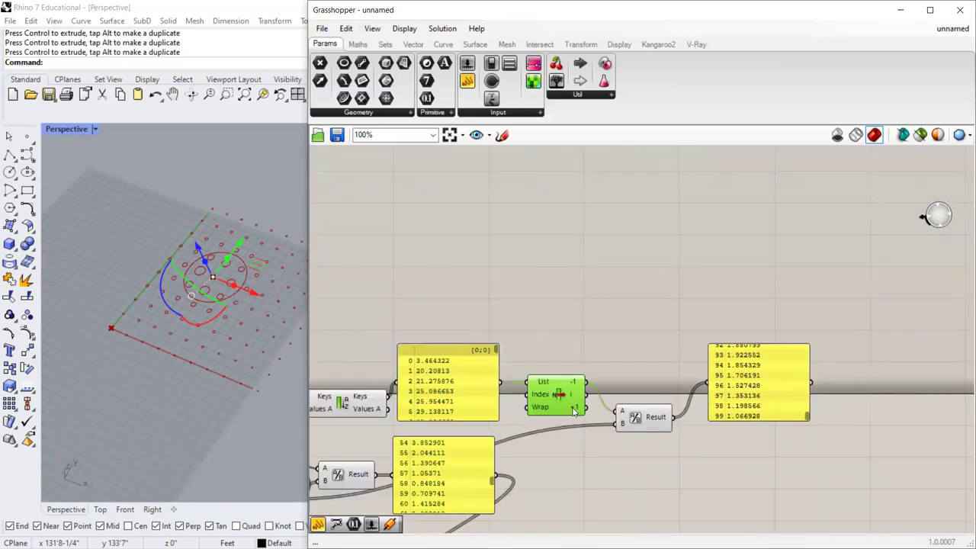
scroll(636, 425, up, 3)
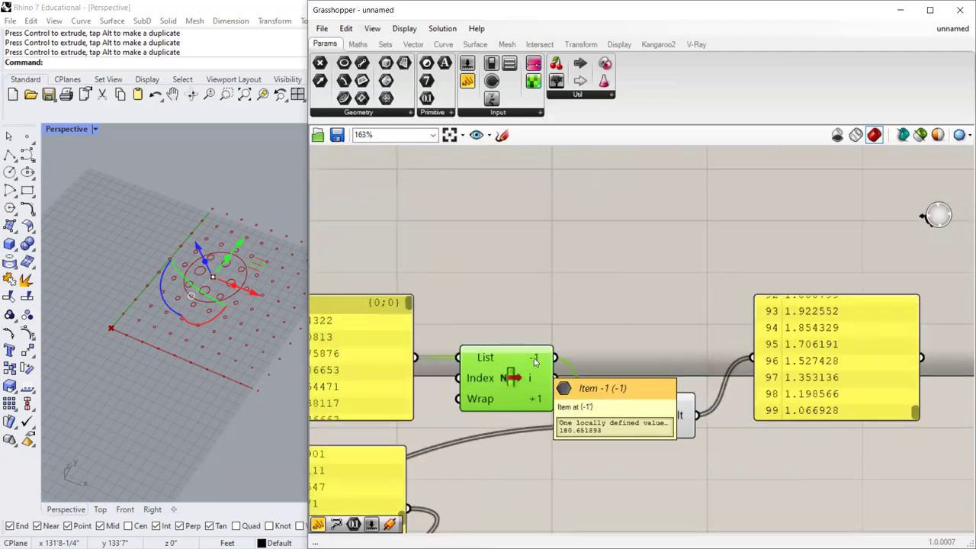
scroll(534, 361, down, 3)
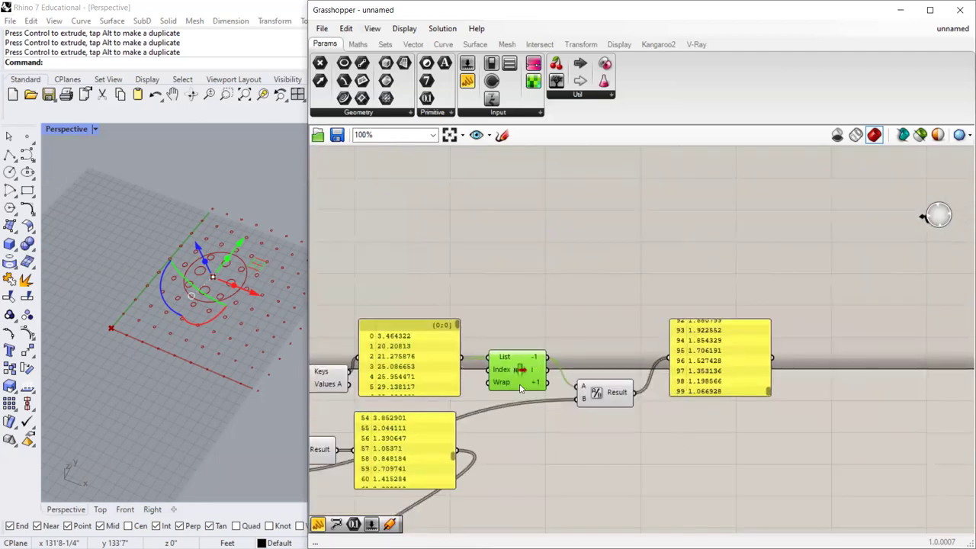
Move the new result panel down and closer to the copied Division, and check the -1 value feeding it.
click(736, 375)
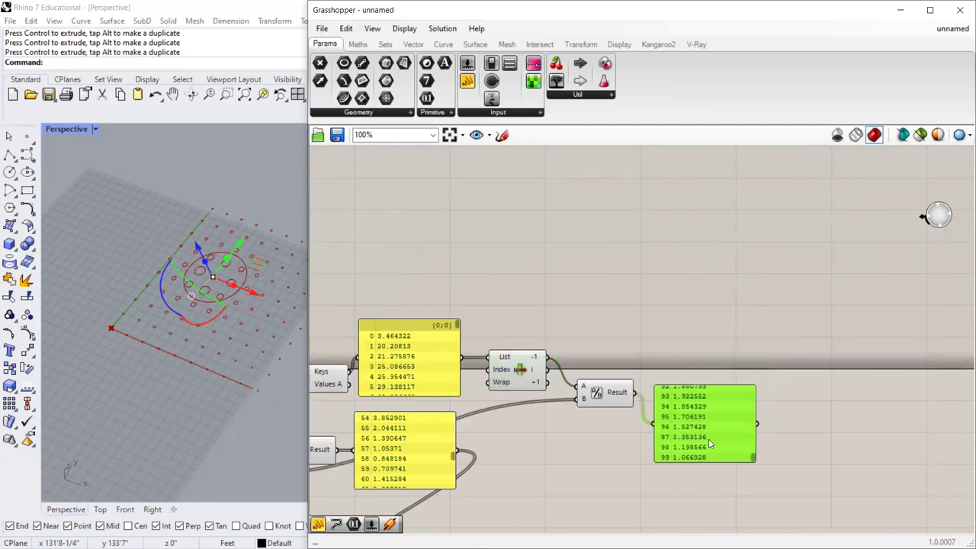
scroll(708, 438, up, 3)
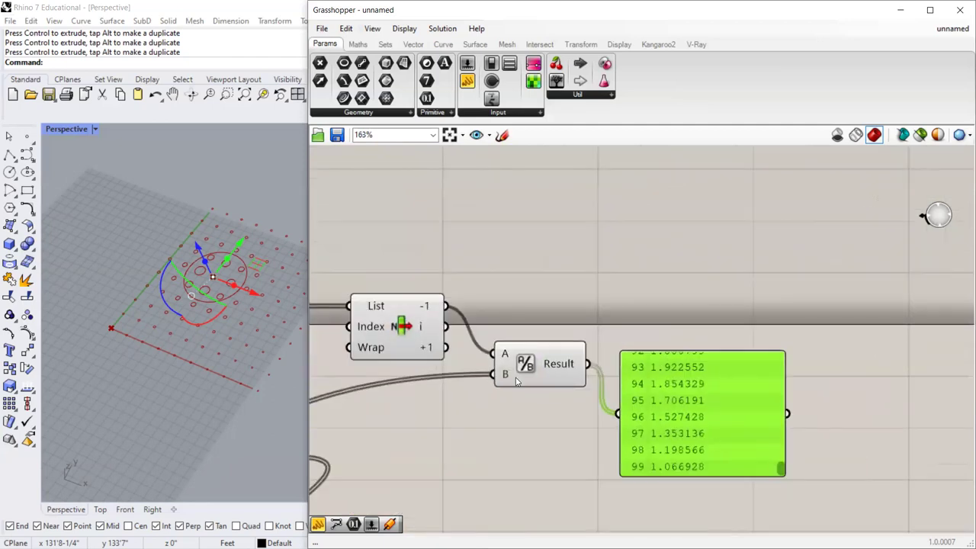
mouse_move(424, 308)
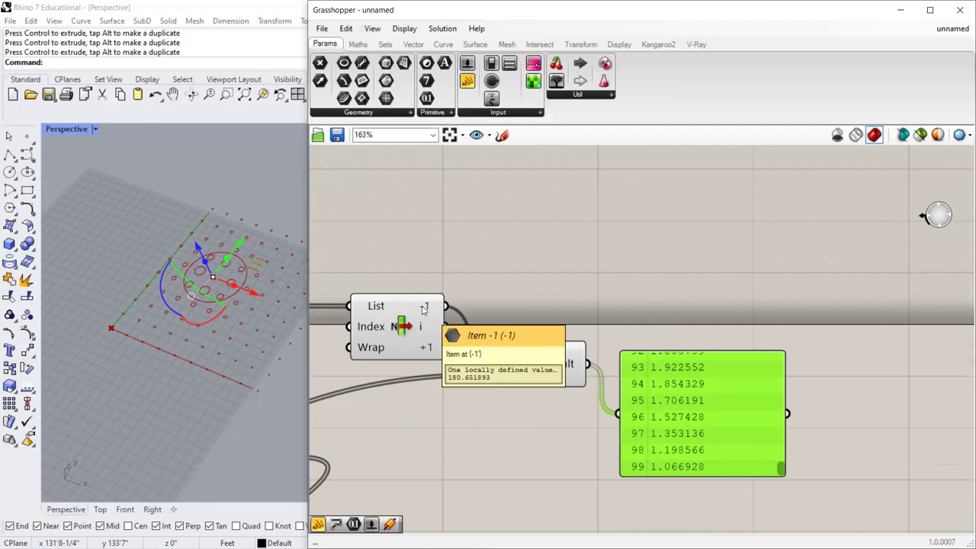
scroll(587, 362, down, 4)
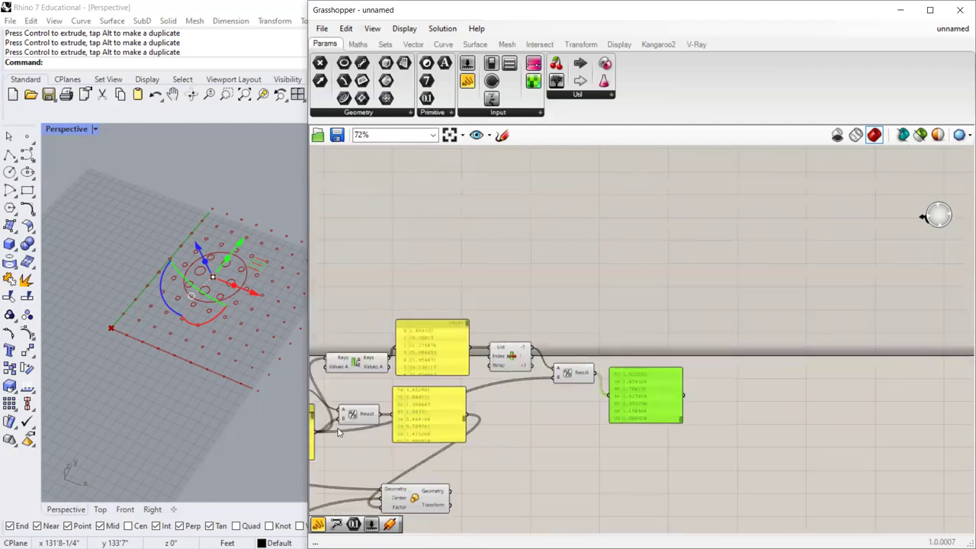
Scroll the unsorted distances panel down to examine the values near the end of its list.
scroll(358, 430, up, 2)
scroll(754, 408, down, 3)
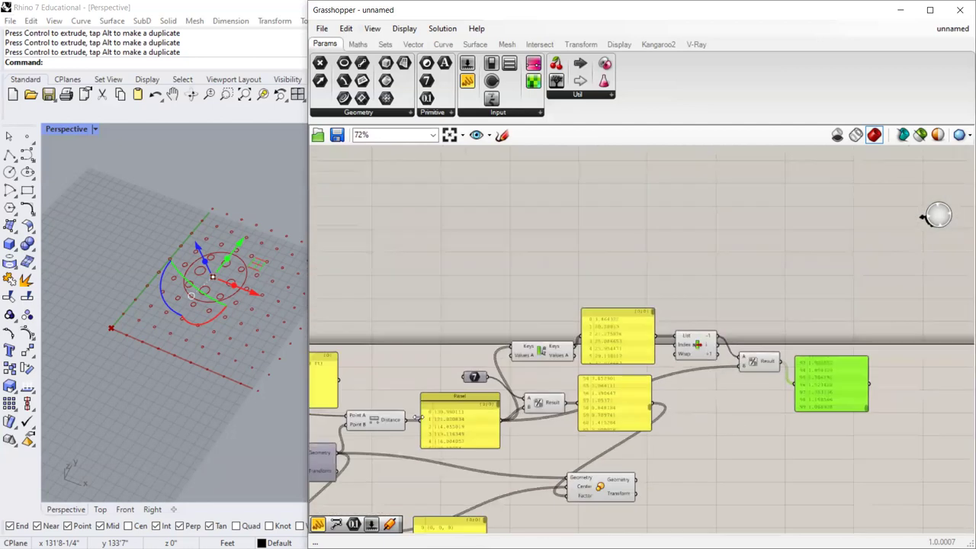
scroll(386, 424, up, 3)
scroll(473, 426, down, 2)
drag(535, 407, 532, 450)
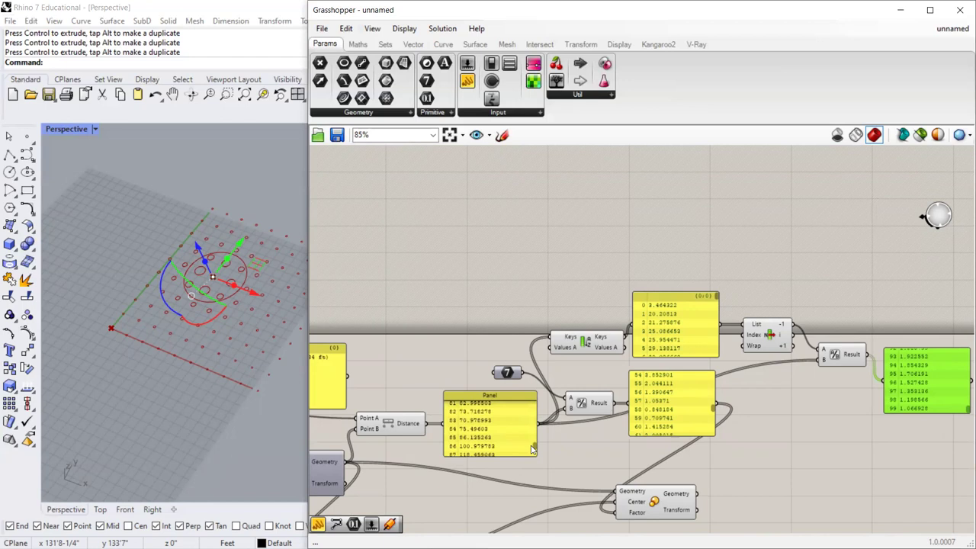
scroll(532, 427, down, 3)
scroll(686, 393, up, 2)
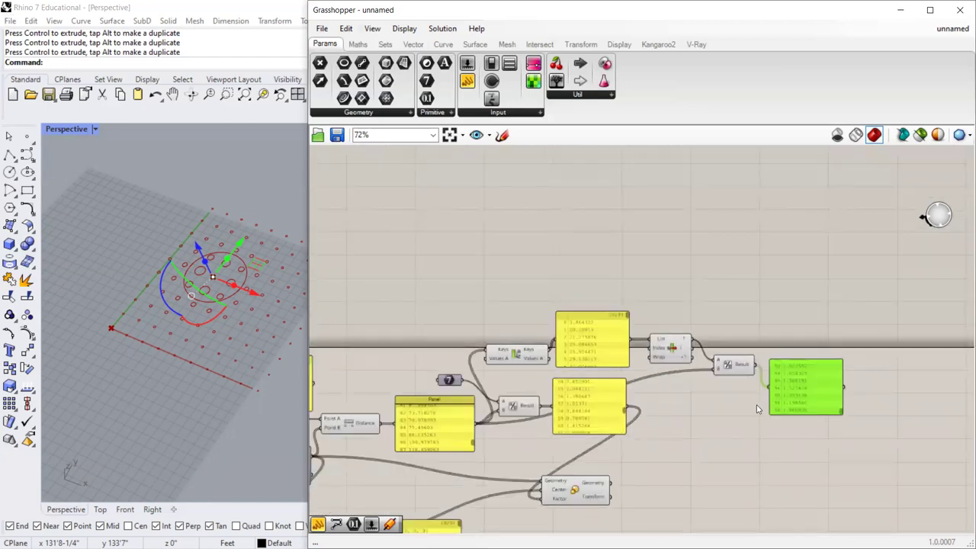
Align List Item, the copied Division and its result panel in one row beside the sorted distances panel.
click(655, 355)
drag(721, 356, 715, 349)
drag(826, 379, 815, 363)
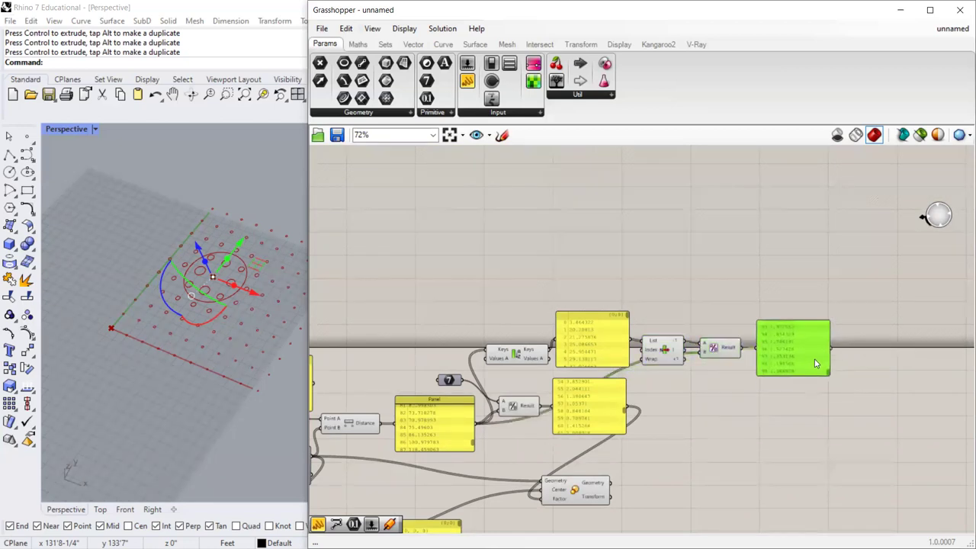
Move the Scale component beyond the new result panel, below the row of sorting and division components.
scroll(568, 484, up, 1)
drag(570, 482, 951, 451)
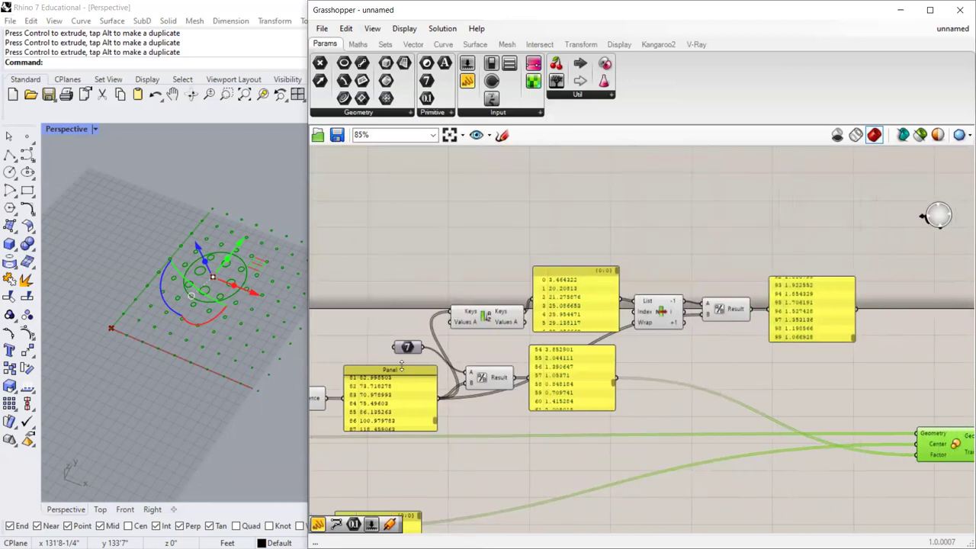
scroll(552, 381, down, 2)
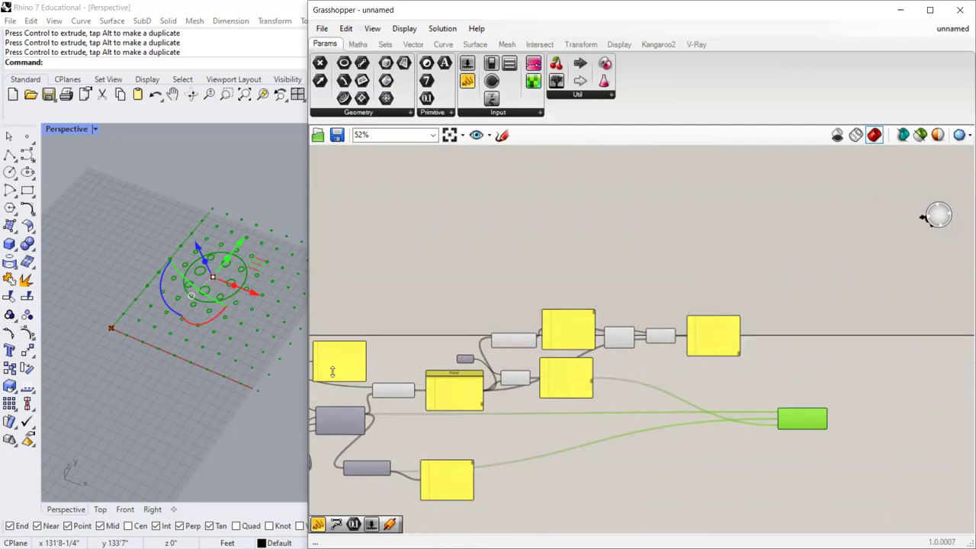
Move the Scale component closer, to a spot below and beyond the second Division's result panel.
scroll(784, 371, up, 3)
drag(700, 314, 767, 483)
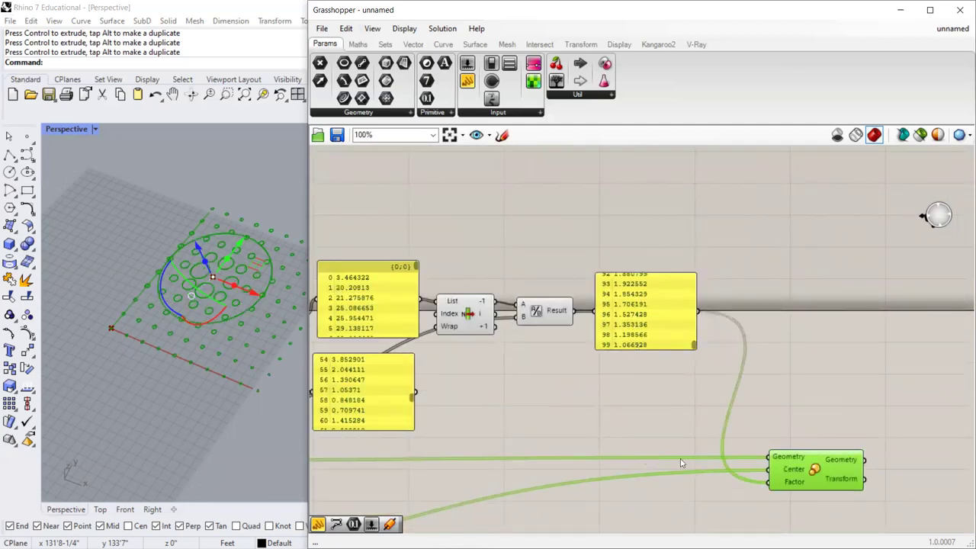
Move the attractor point across the circle grid to test how the circles rescale around it.
scroll(235, 339, up, 4)
drag(236, 324, 160, 355)
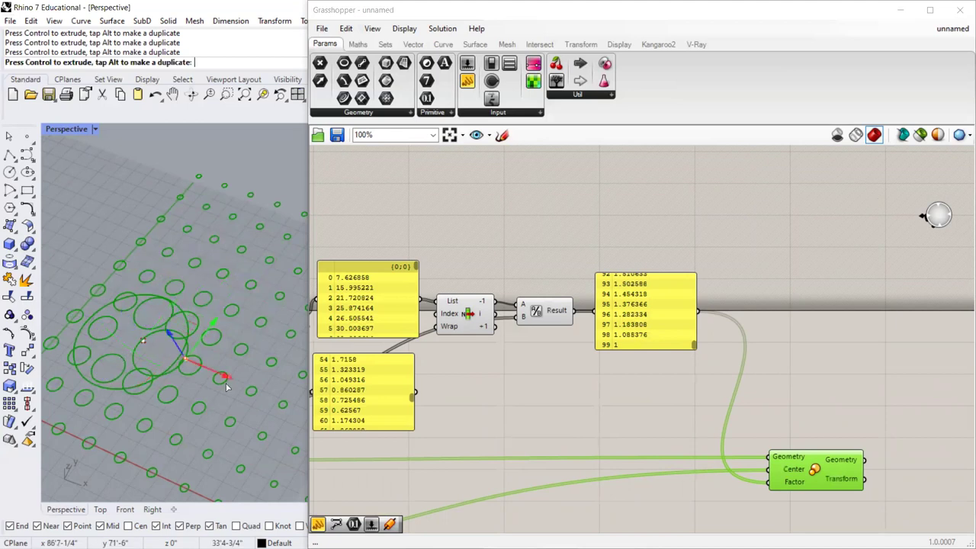
scroll(183, 364, down, 4)
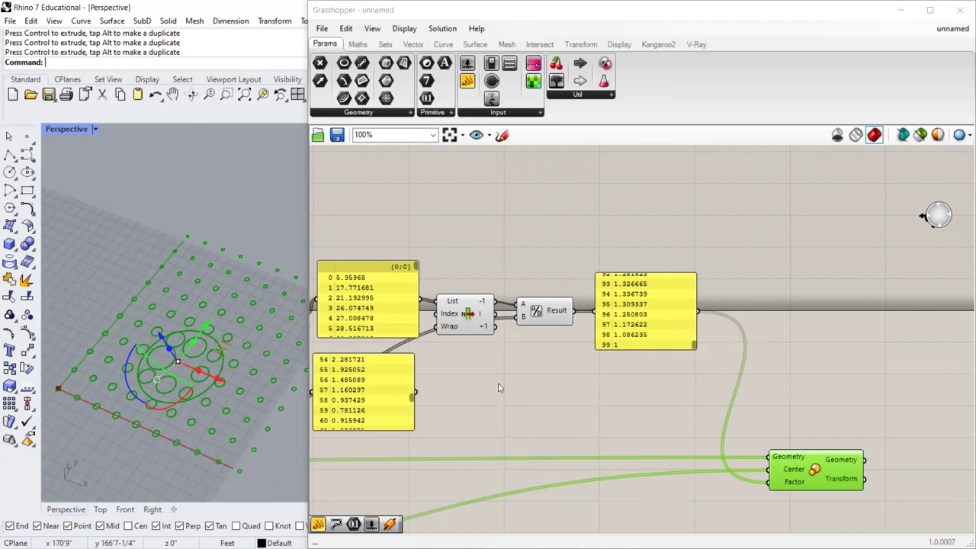
right_drag(499, 388, 441, 389)
drag(572, 320, 564, 321)
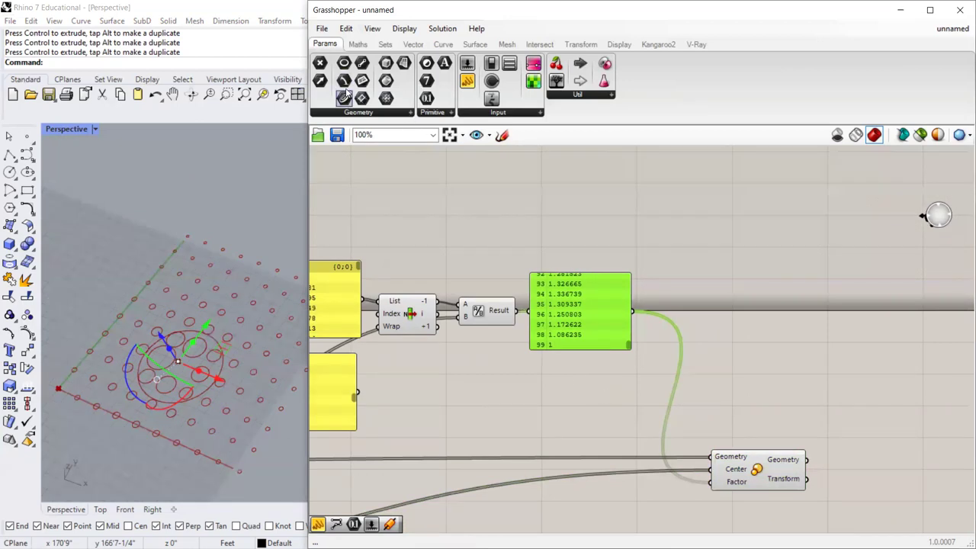
drag(319, 62, 668, 369)
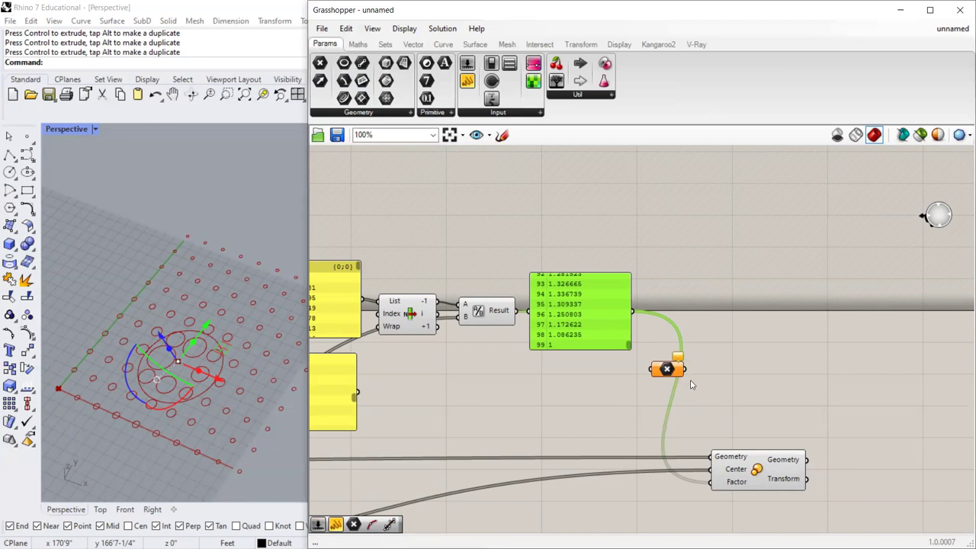
key(Delete)
key(ctrl+z)
drag(668, 369, 630, 385)
key(Delete)
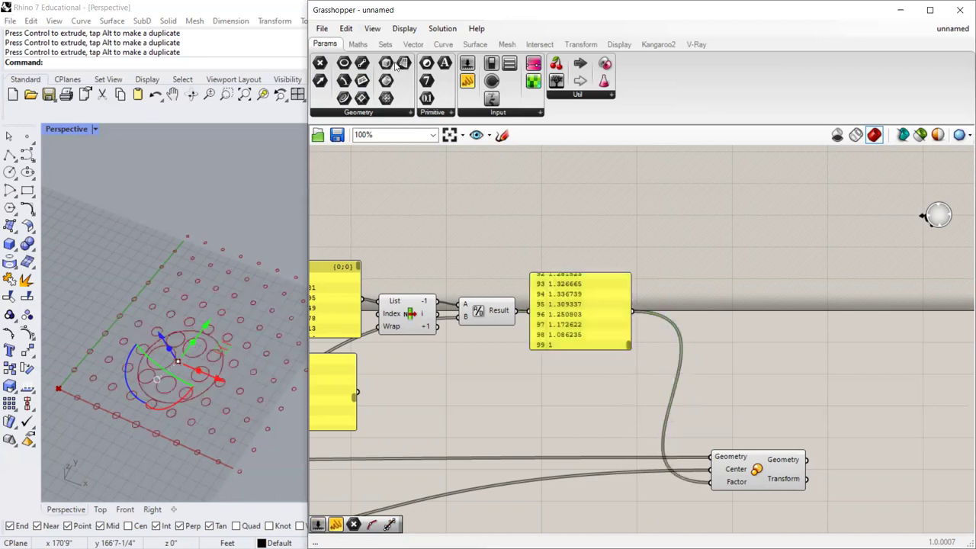
Add a Multiplication component between the scale-factor panel and the Scale component, and scroll the panel up slightly to check its values.
click(358, 44)
drag(389, 98, 677, 381)
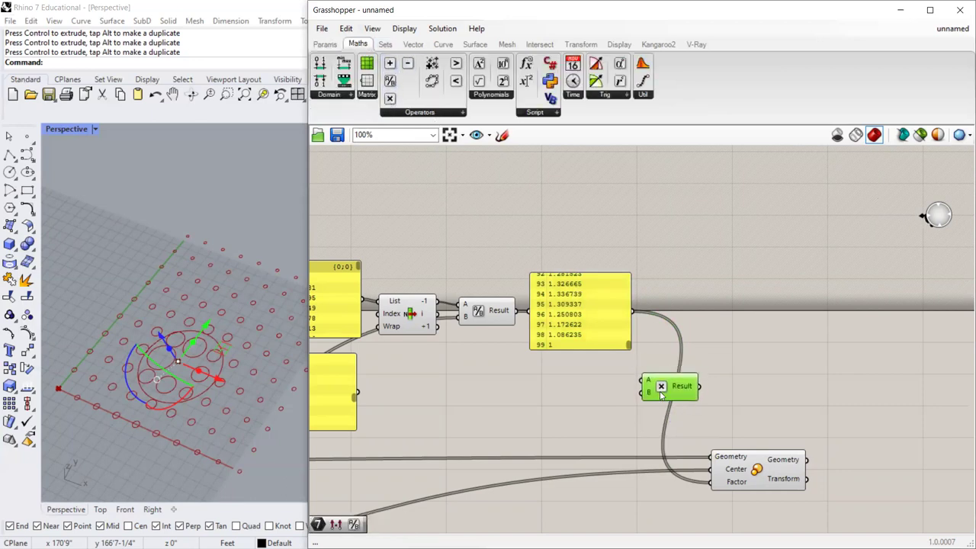
scroll(652, 374, up, 3)
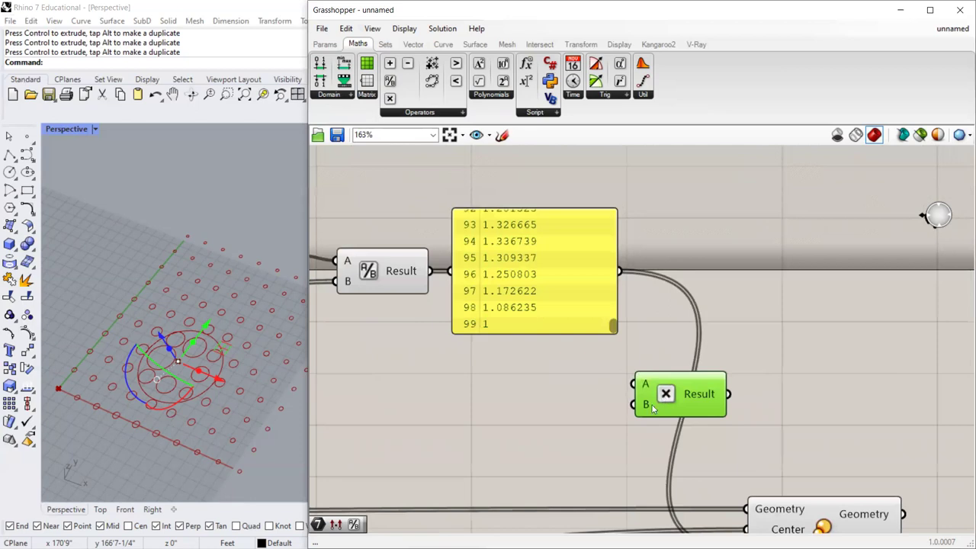
drag(652, 404, 641, 417)
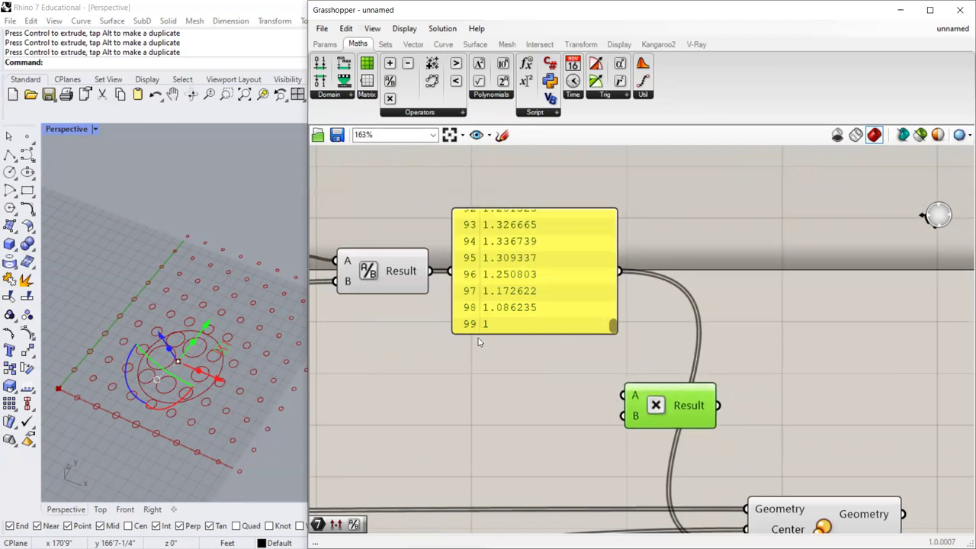
drag(616, 327, 614, 321)
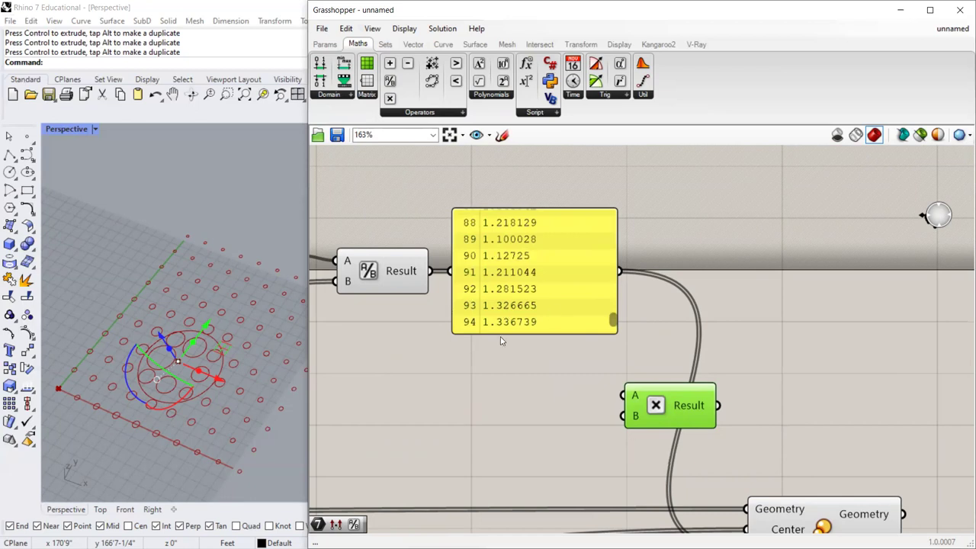
double_click(552, 404)
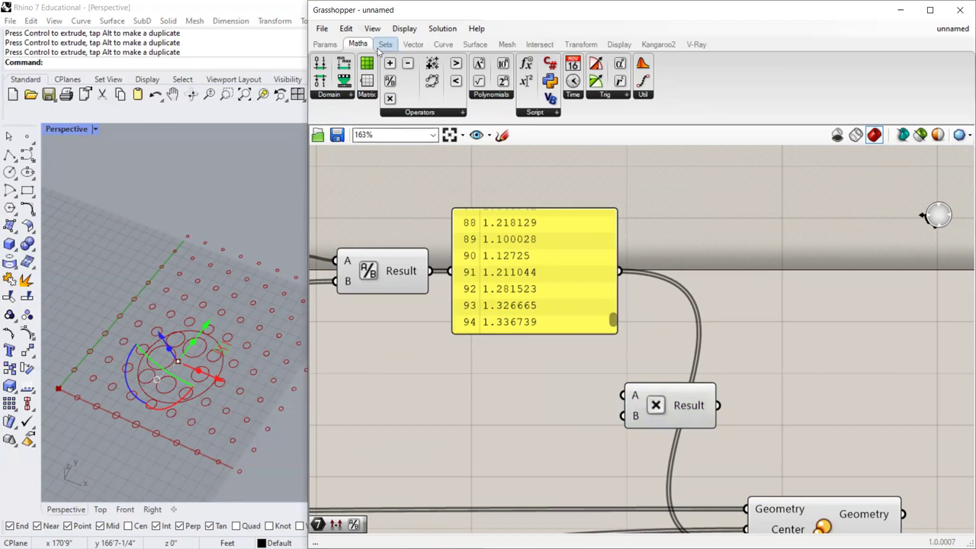
Shift the attractor point to another place inside the grid and check the circle sizes around it.
scroll(598, 225, down, 3)
scroll(598, 225, down, 2)
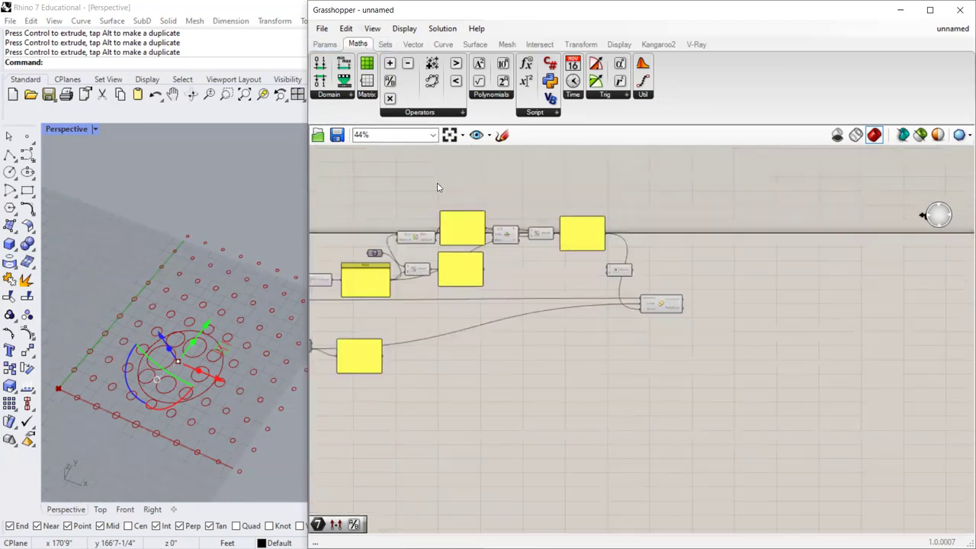
right_drag(437, 182, 579, 265)
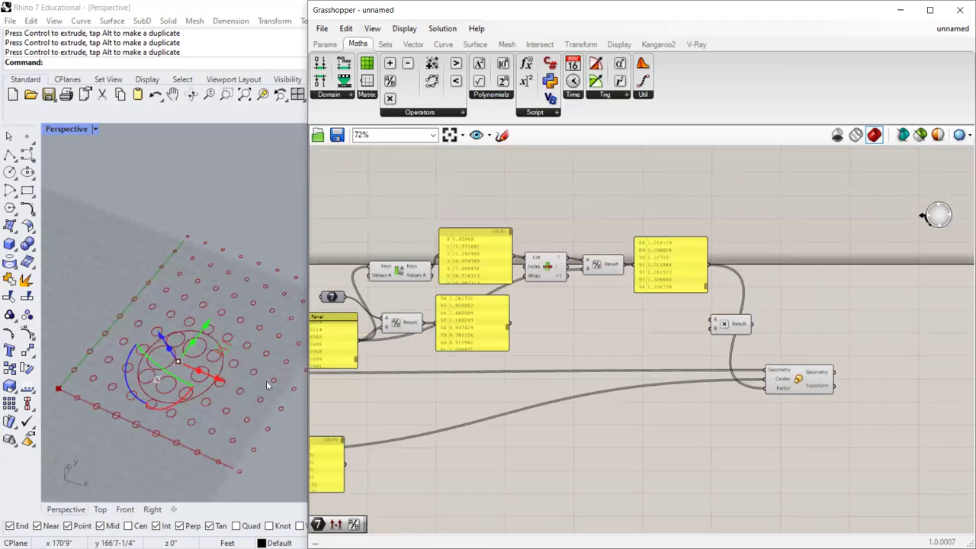
drag(211, 331, 271, 336)
drag(259, 294, 225, 380)
scroll(682, 312, up, 2)
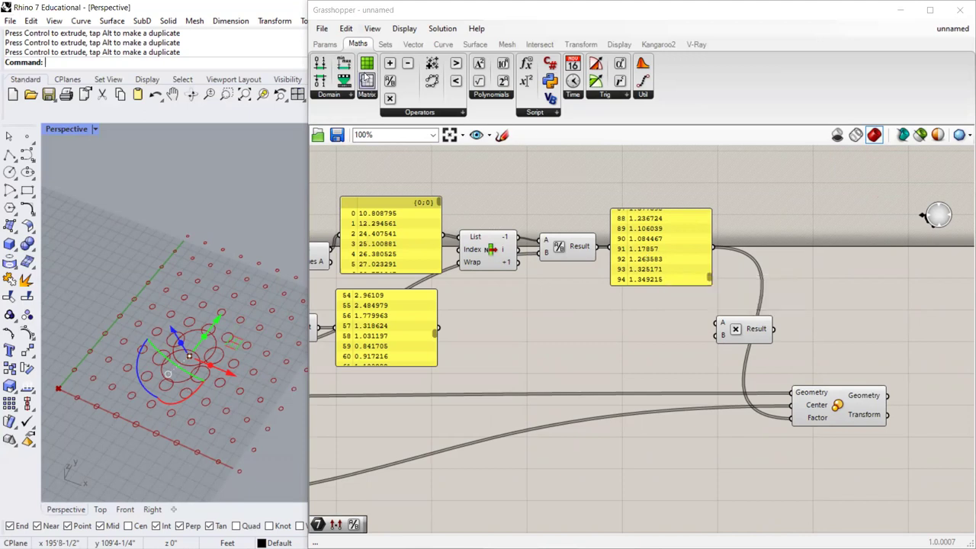
Add an Integer parameter beside the Multiplication component and set its value to 5.
click(411, 44)
click(324, 44)
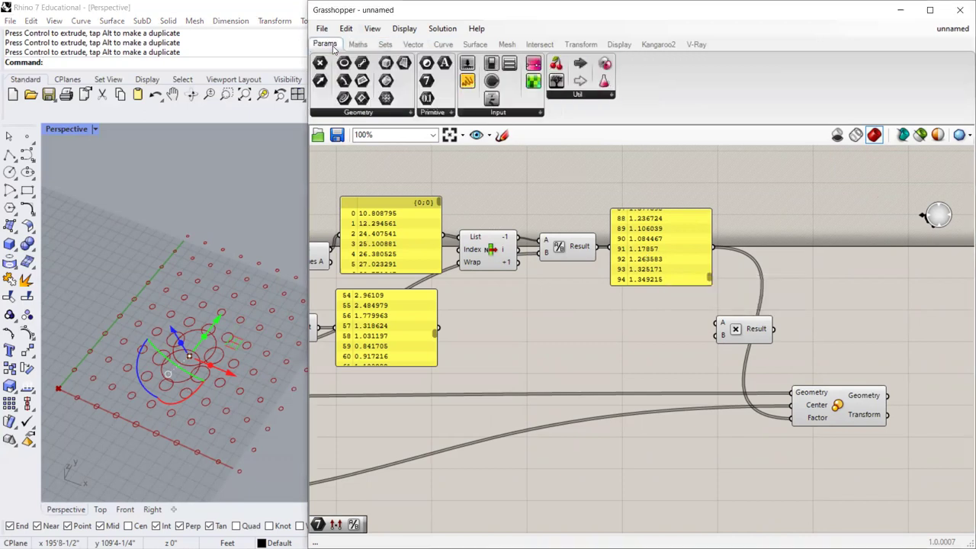
drag(719, 338, 629, 355)
scroll(720, 320, up, 4)
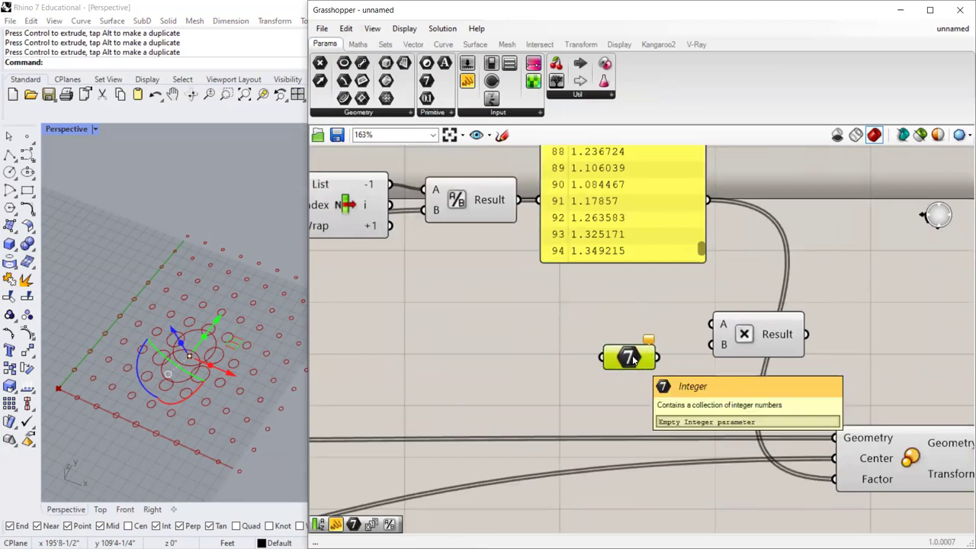
right_click(630, 358)
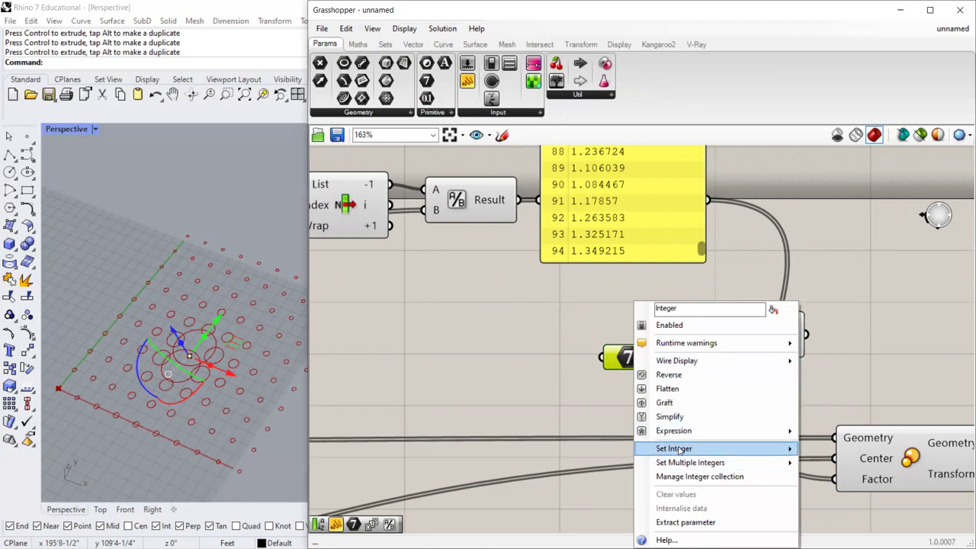
mouse_move(681, 450)
click(847, 452)
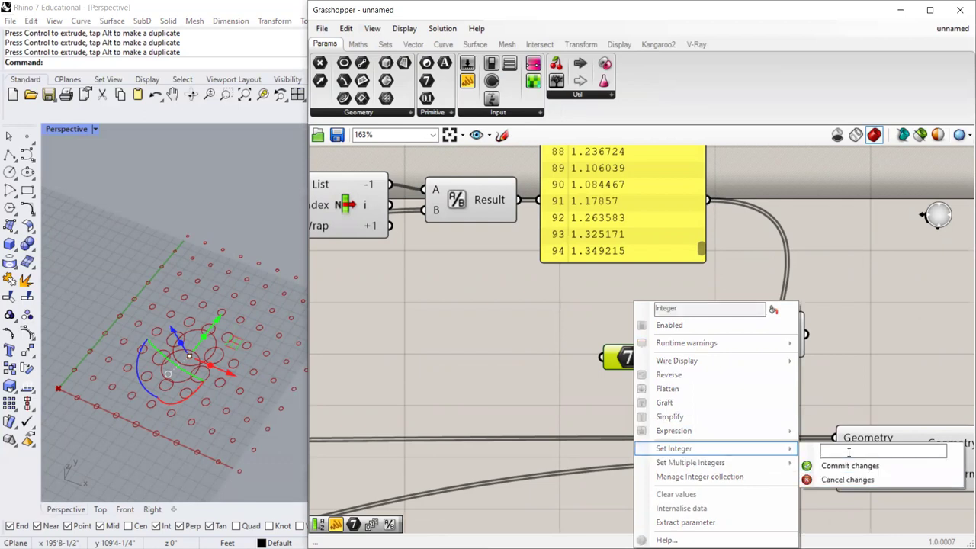
text(5)
click(849, 465)
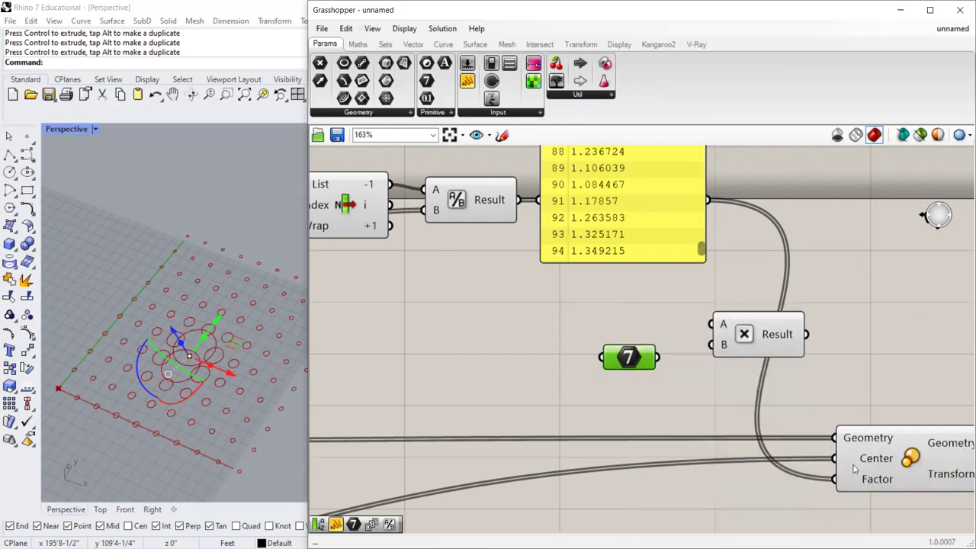
Wire the Integer to Multiplication input B, the scale-factor panel to input A, and the Multiplication result to Scale's Factor.
drag(657, 357, 712, 344)
drag(707, 200, 714, 321)
drag(806, 334, 837, 479)
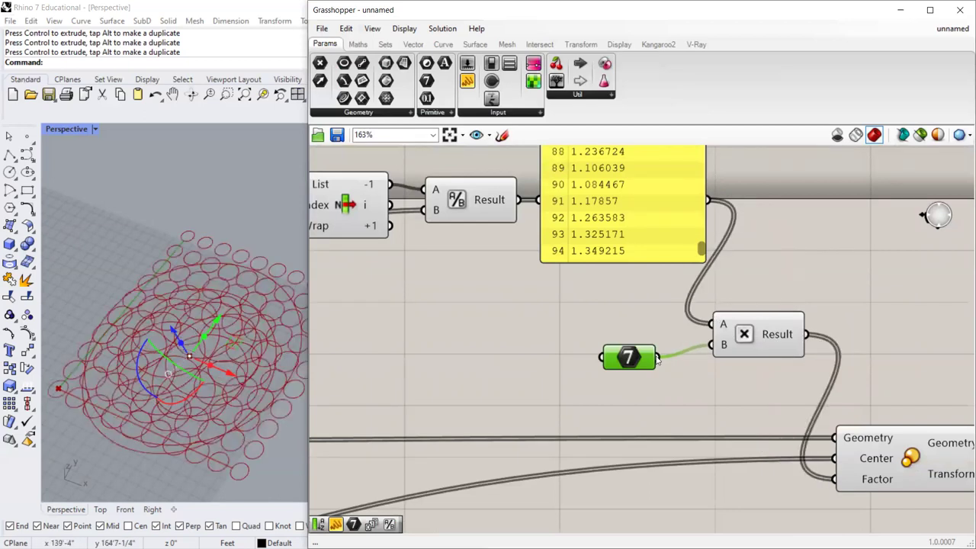
Try 1 as the Integer multiplier, and settle on a value of 2.
right_click(620, 357)
click(588, 359)
double_click(637, 359)
key(Escape)
right_click(630, 371)
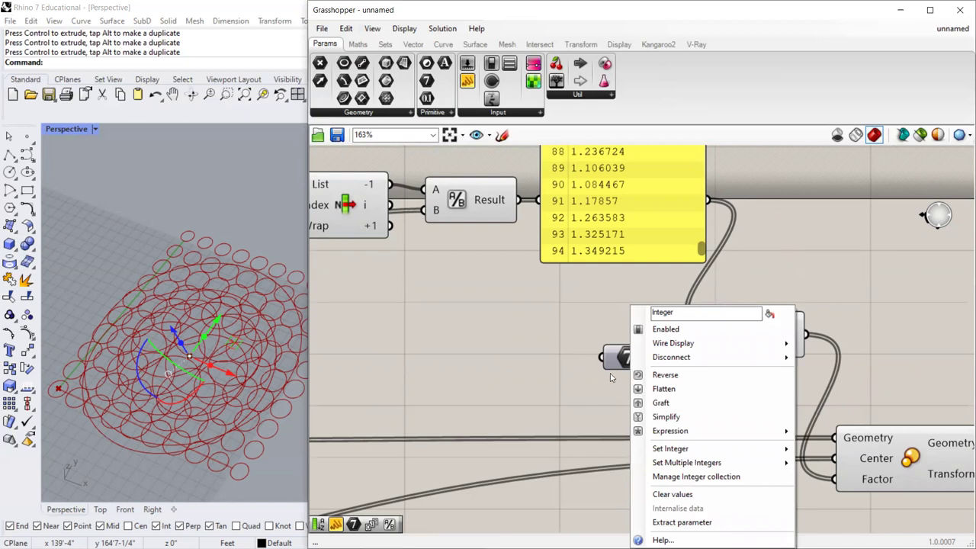
mouse_move(684, 452)
key(BackSpace)
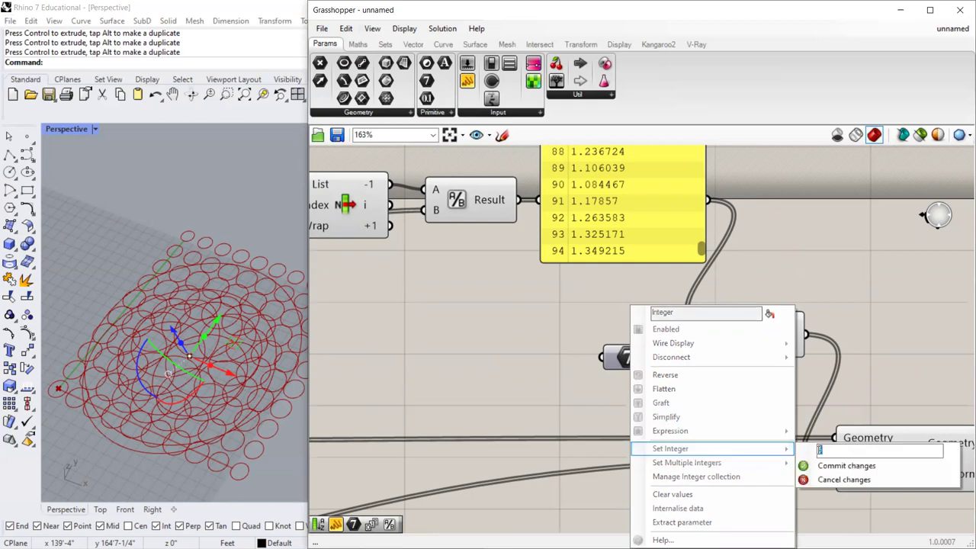
drag(828, 448, 816, 452)
text(1)
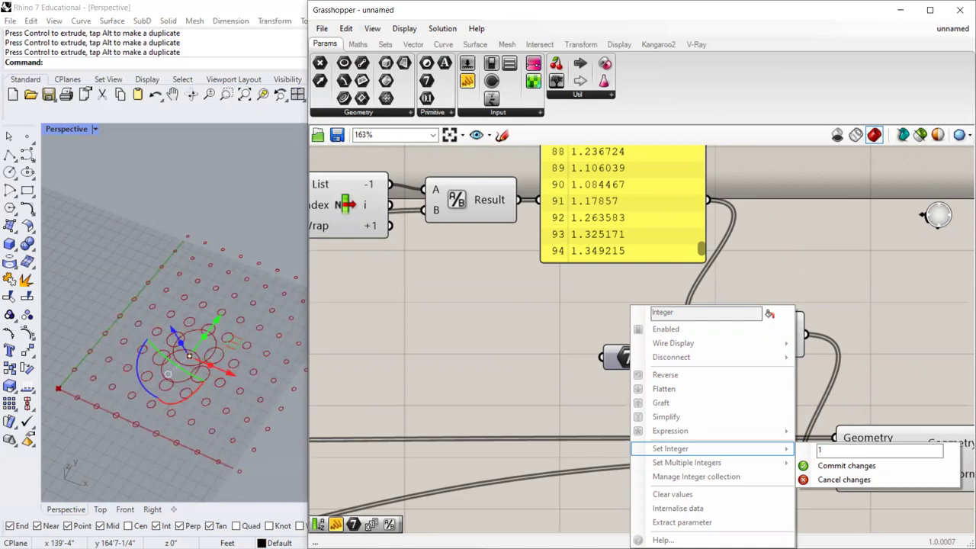
text(2)
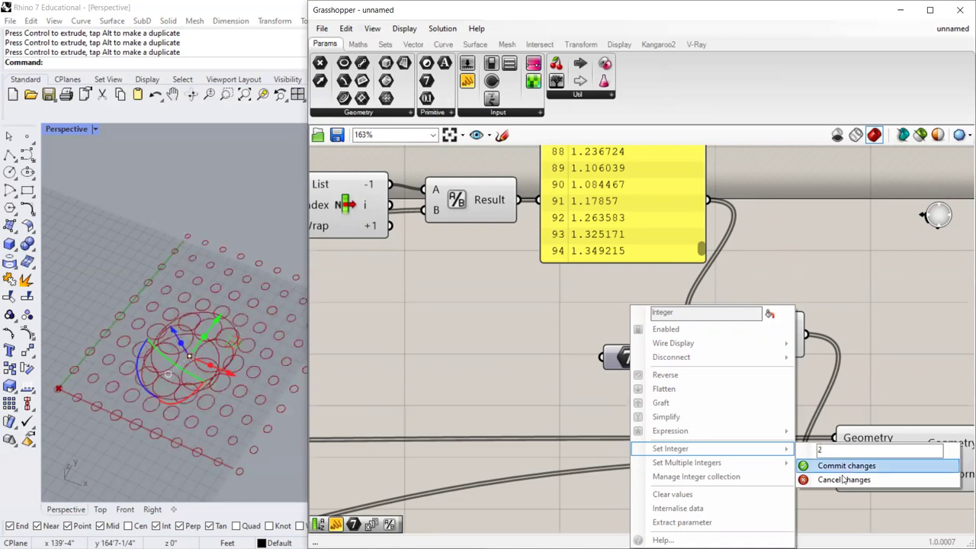
click(842, 465)
Move the attractor point to several places around the grid, ending just outside the edge opposite the green axis.
mouse_move(218, 323)
mouse_down()
mouse_move(159, 406)
mouse_move(191, 400)
mouse_move(179, 412)
mouse_move(255, 347)
mouse_move(295, 321)
mouse_move(299, 327)
mouse_move(227, 326)
mouse_up()
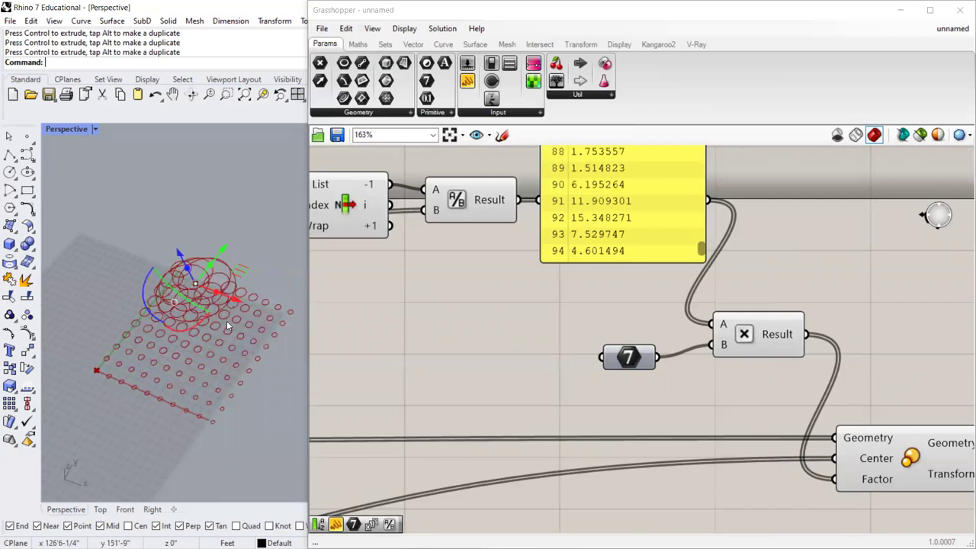
scroll(226, 320, up, 3)
drag(224, 247, 170, 340)
drag(135, 308, 215, 429)
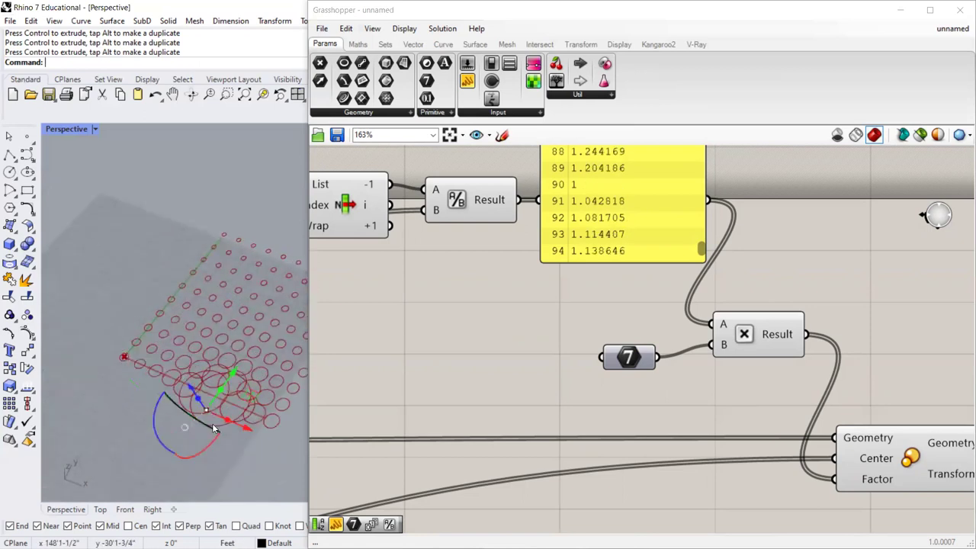
right_drag(214, 384, 205, 408)
drag(190, 405, 278, 334)
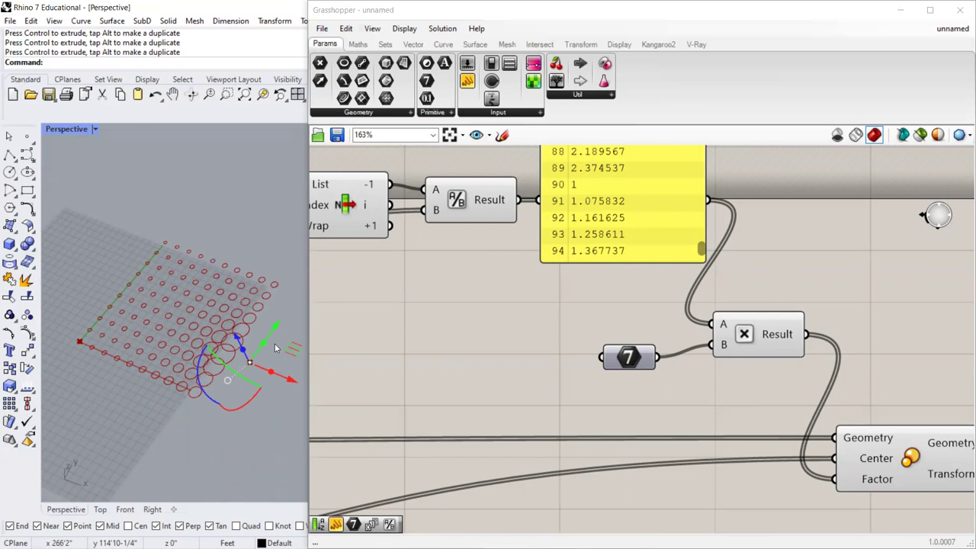
scroll(703, 360, down, 8)
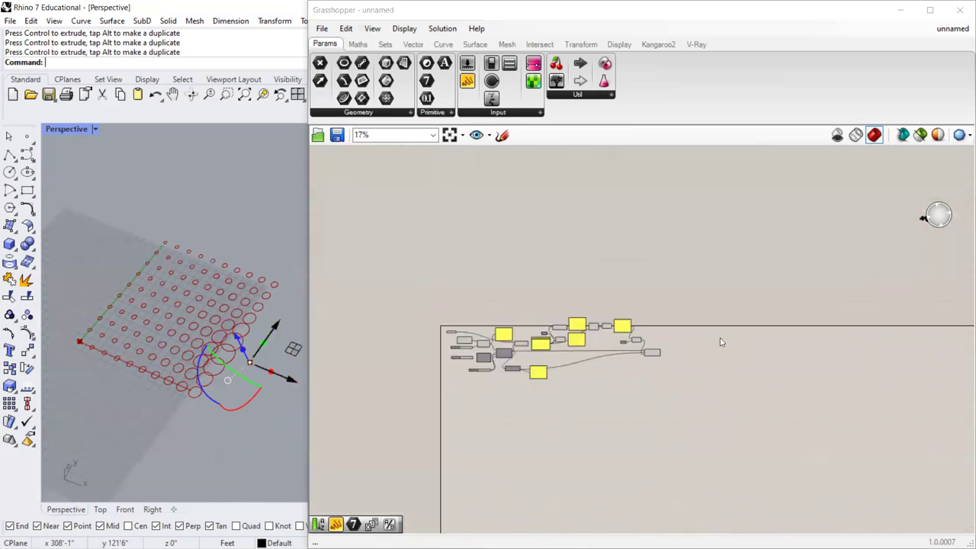
scroll(556, 341, up, 2)
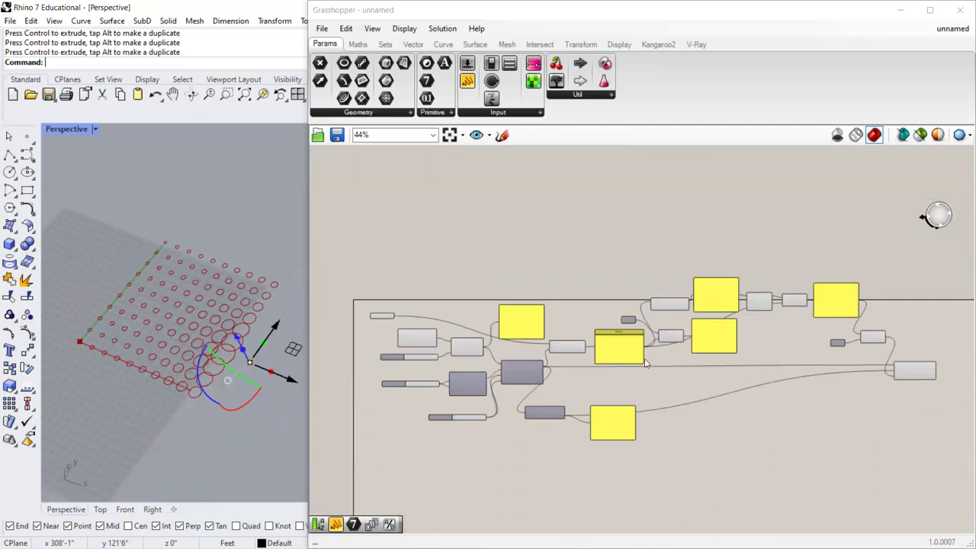
scroll(645, 364, up, 3)
scroll(533, 329, down, 3)
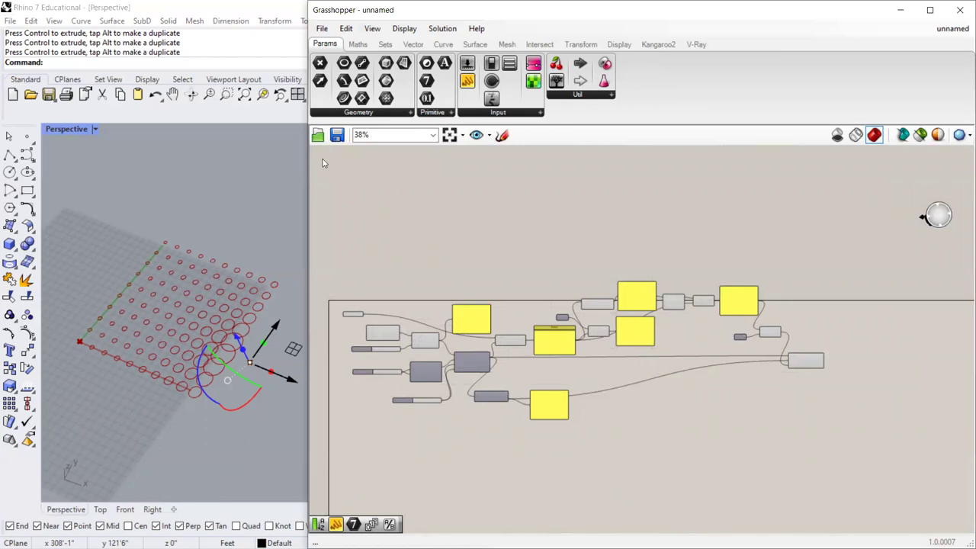
scroll(478, 311, up, 2)
Save the Grasshopper definition to the Desktop as "class 03.25.2021".
click(323, 29)
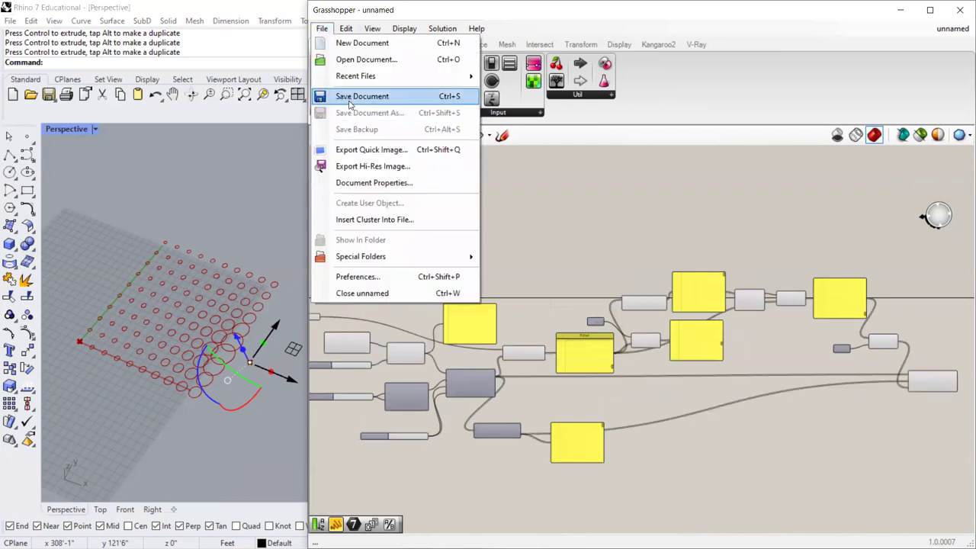
click(350, 97)
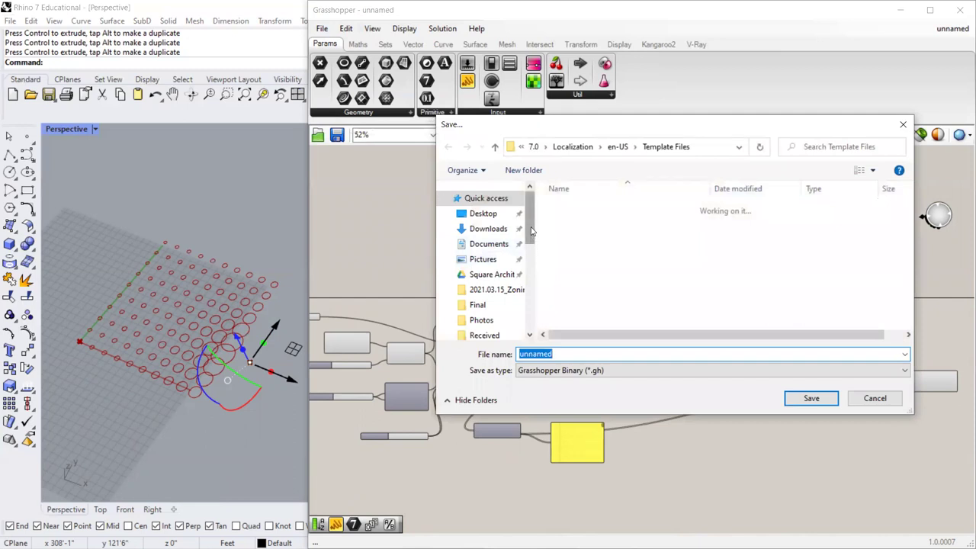
scroll(532, 235, down, 1)
scroll(531, 235, up, 1)
click(482, 213)
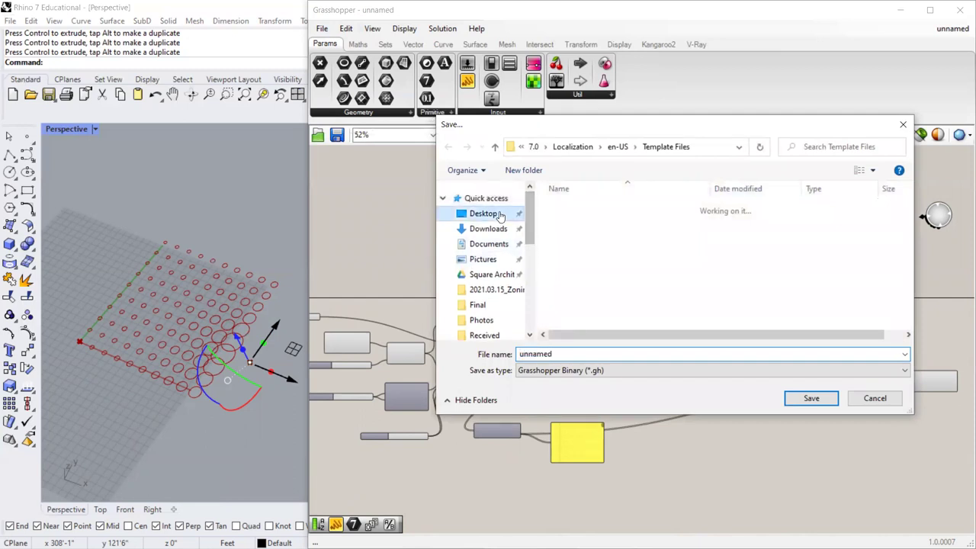
double_click(596, 353)
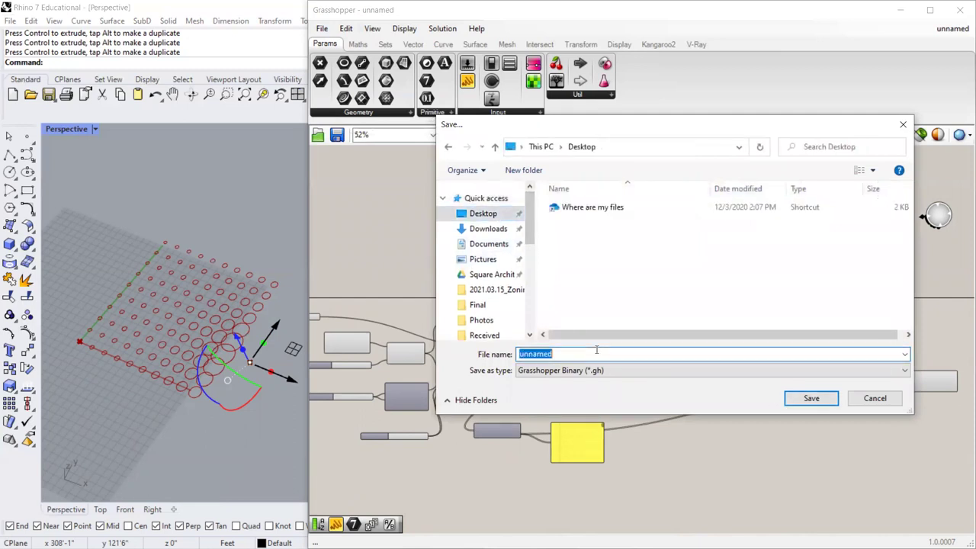
text(c)
key(Return)
scroll(582, 272, down, 2)
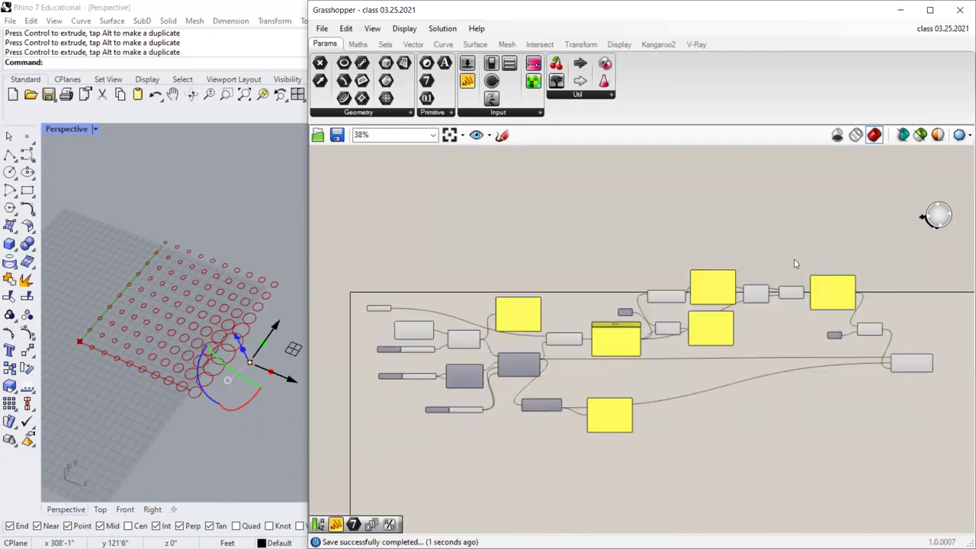
Start a new Grasshopper document and move the Rhino point across to the outer side of the green axis.
click(322, 28)
click(362, 41)
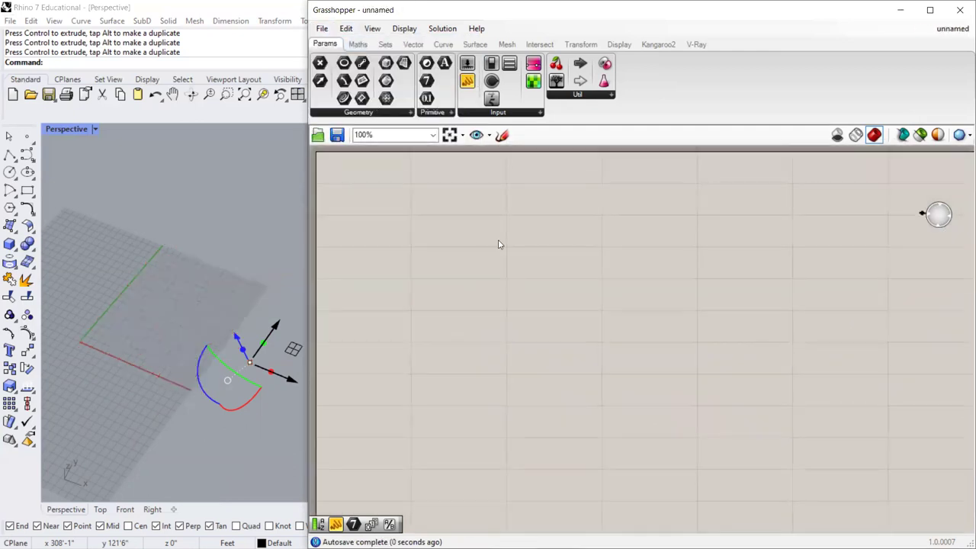
scroll(547, 300, down, 2)
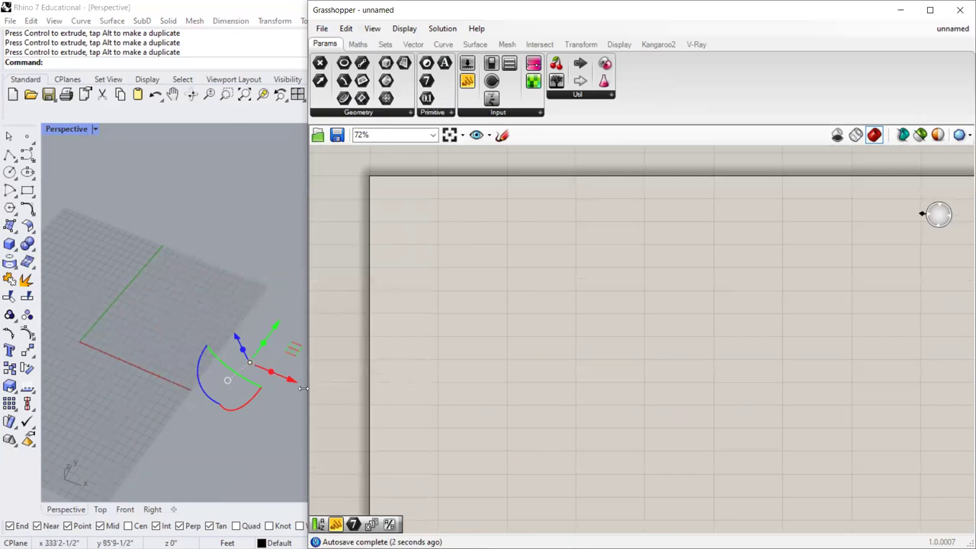
drag(295, 378, 120, 308)
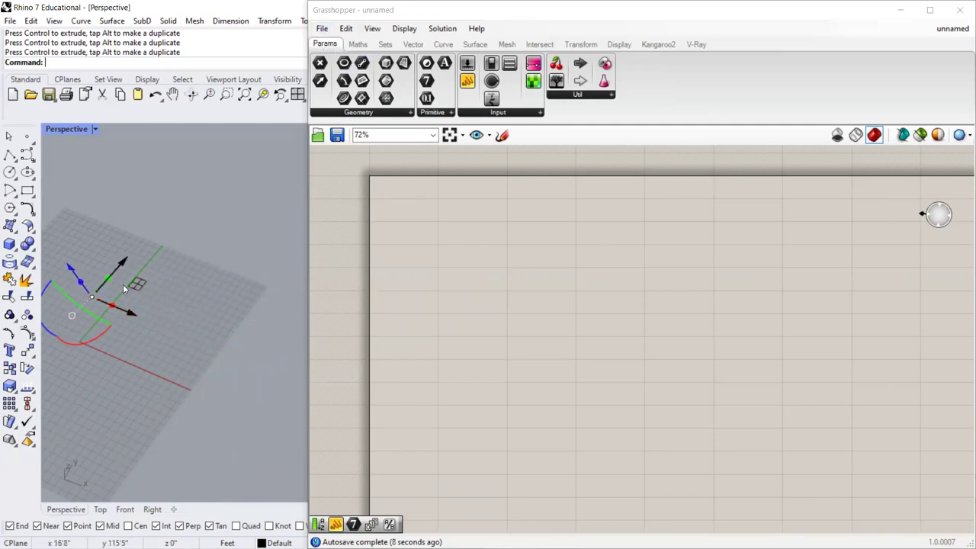
Return to the class 03.25.2021 definition and move the attractor point along the green axis to near the middle of the circle grid's edge.
click(322, 29)
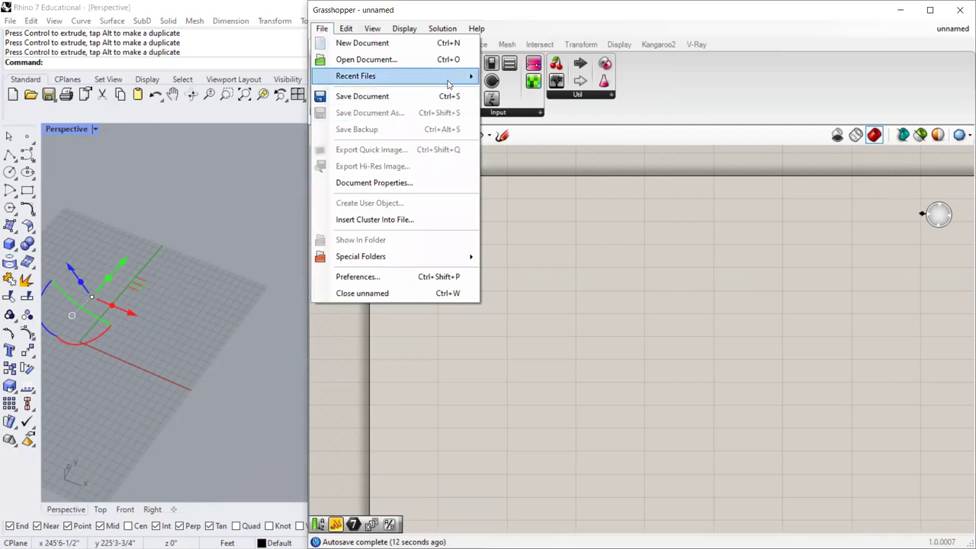
mouse_move(450, 78)
click(537, 92)
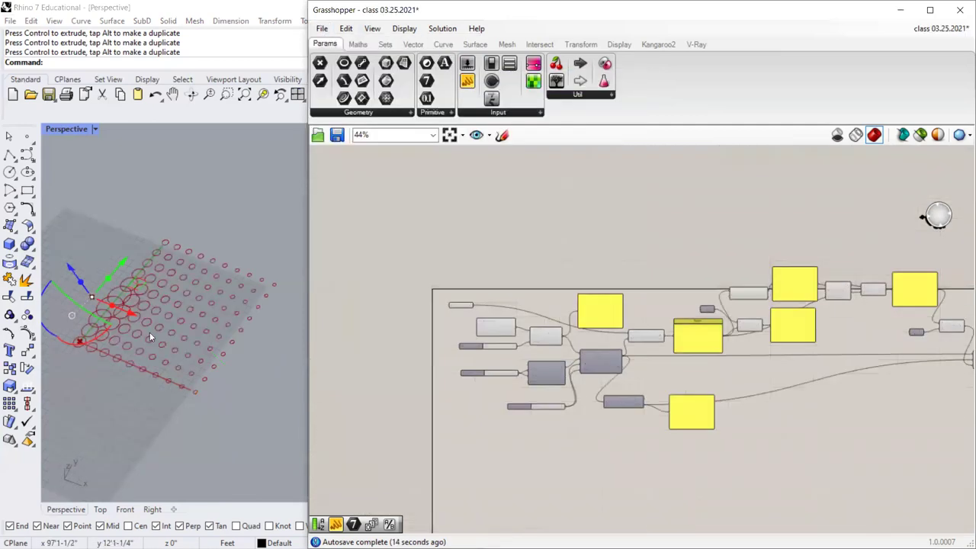
drag(208, 343, 117, 343)
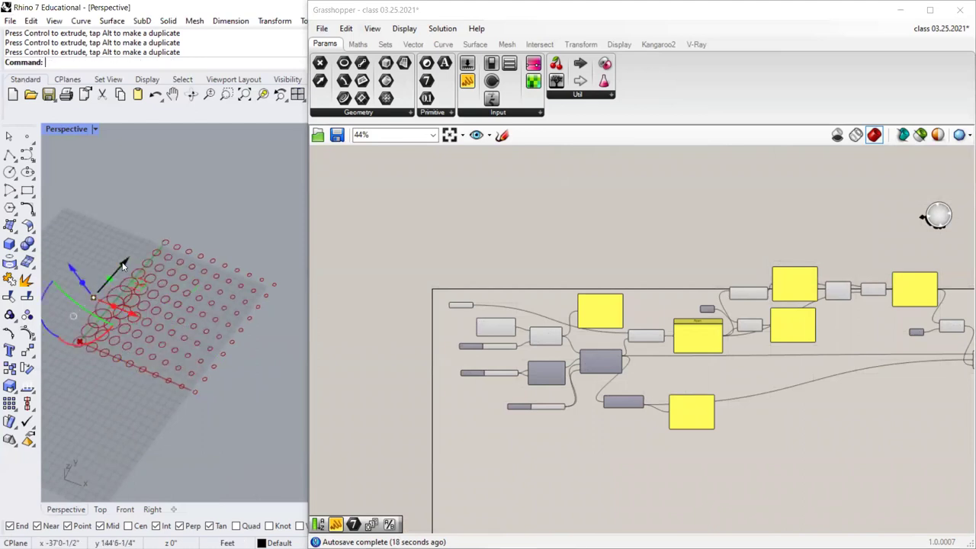
drag(122, 264, 163, 236)
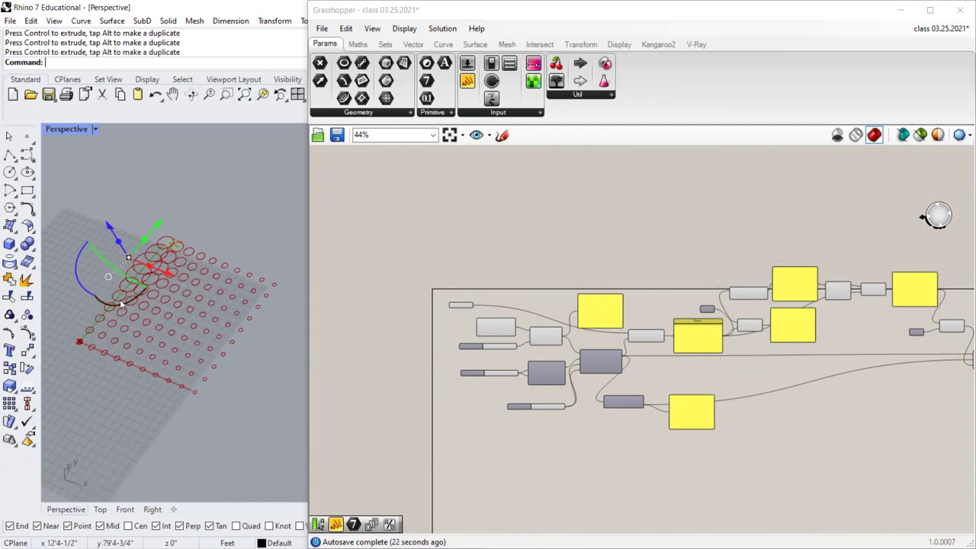
scroll(120, 299, up, 3)
drag(165, 221, 135, 232)
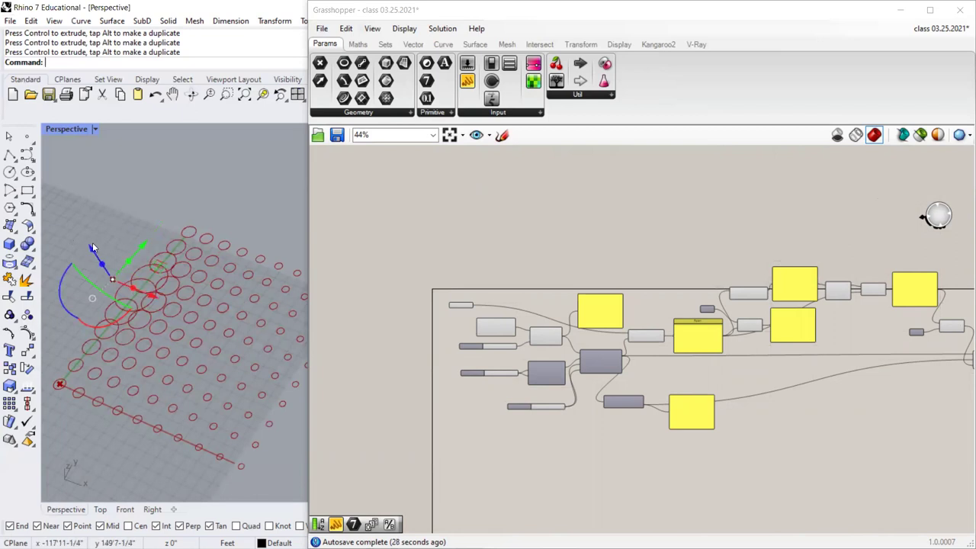
Check the Attractor Point parameter at the start of the definition and create another new Grasshopper document.
scroll(412, 327, up, 2)
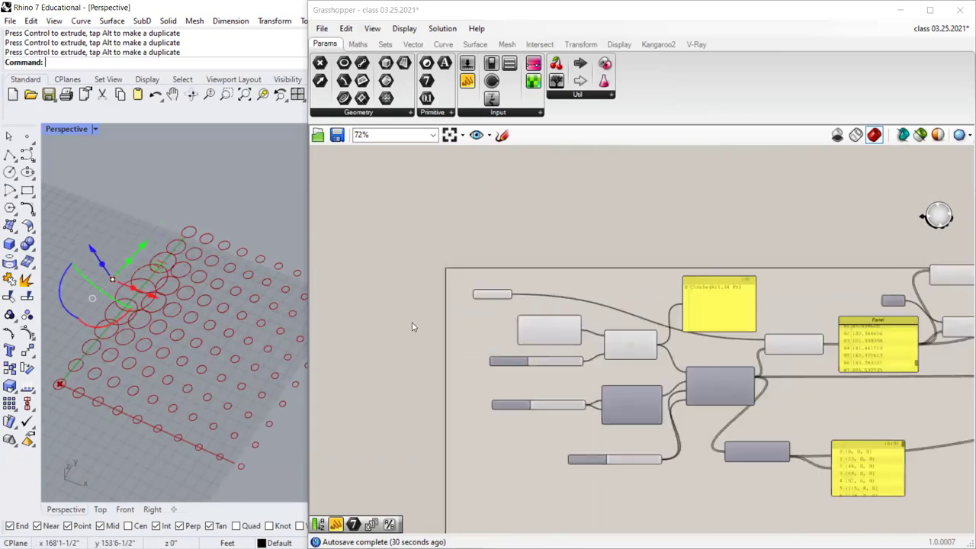
scroll(446, 300, up, 3)
mouse_move(538, 285)
mouse_down()
mouse_move(538, 271)
mouse_move(538, 283)
mouse_up()
click(544, 254)
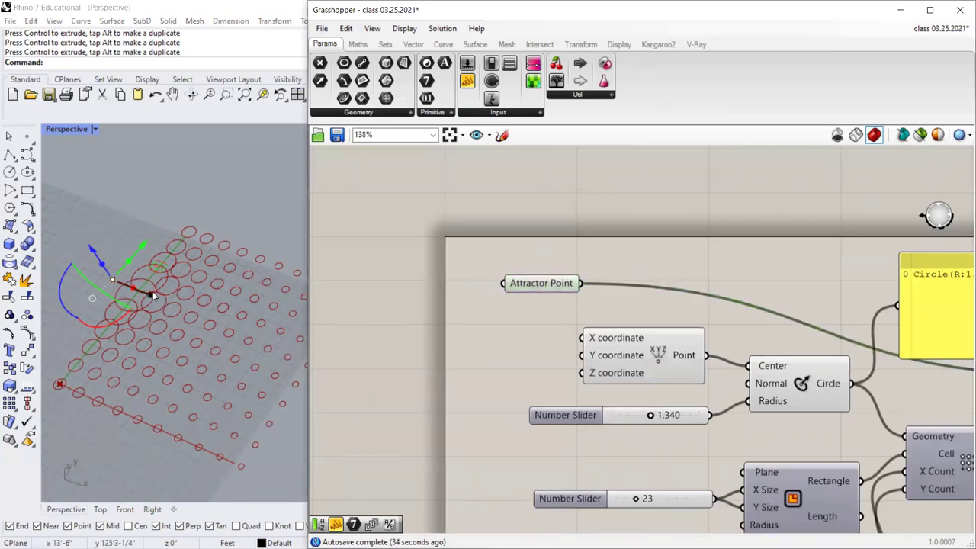
click(322, 28)
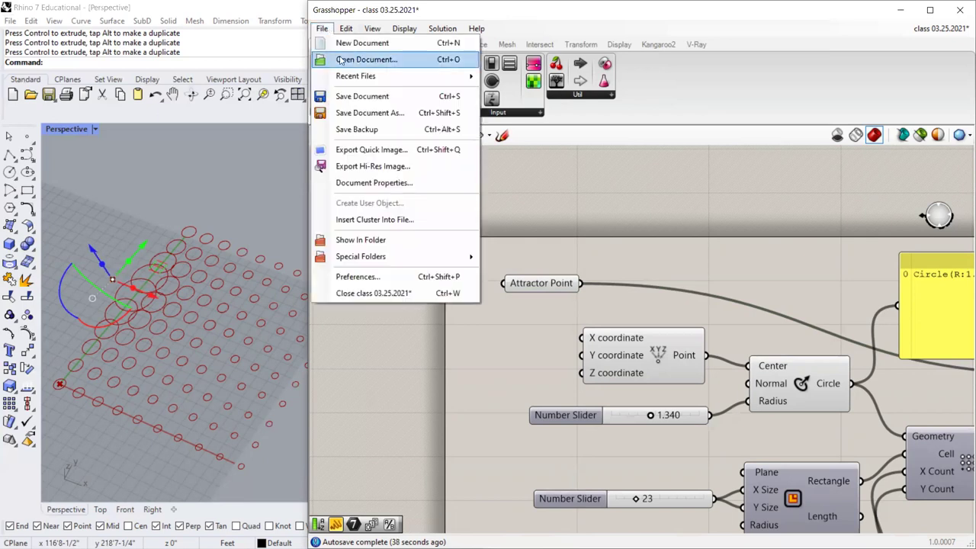
click(492, 136)
click(322, 28)
click(362, 42)
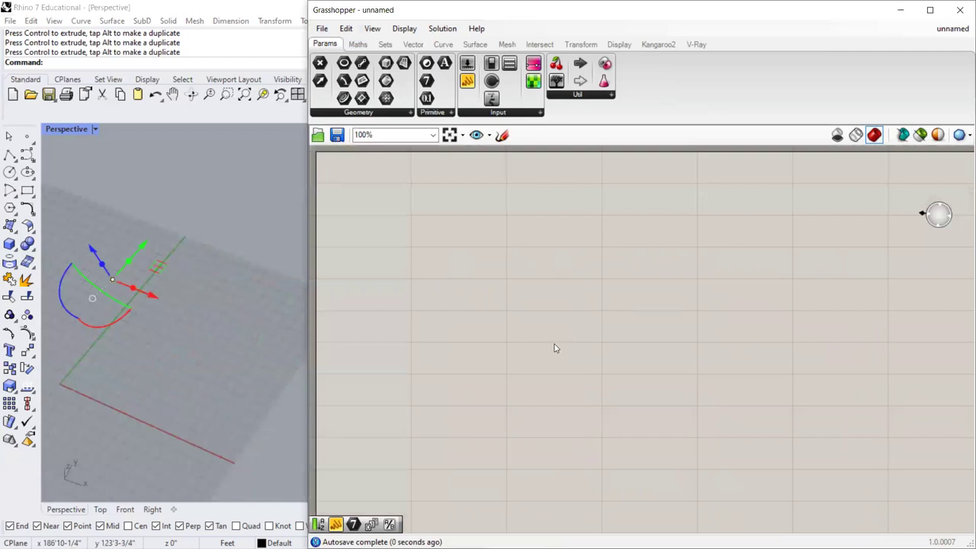
Add a Point parameter near the canvas corner and reference the existing Rhino point in it.
scroll(551, 336, down, 3)
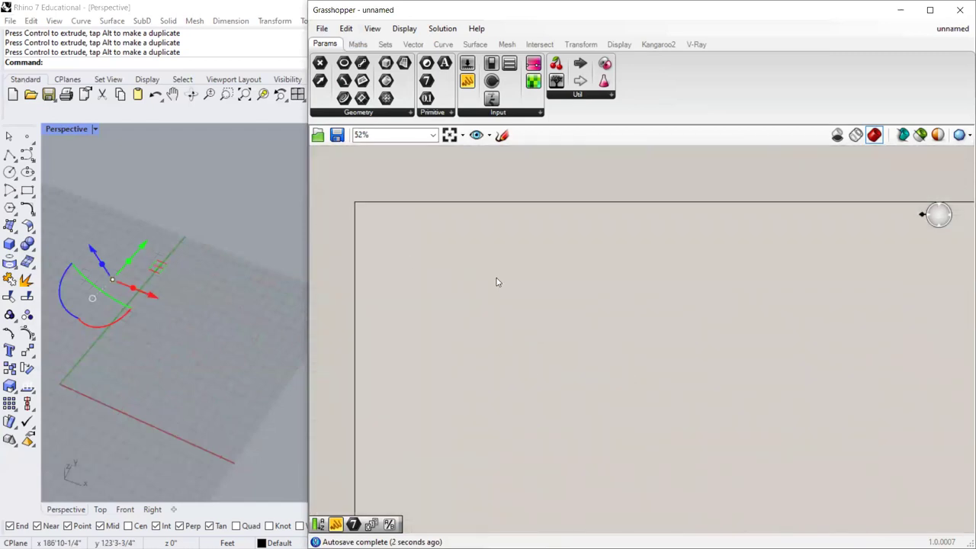
drag(319, 62, 424, 268)
scroll(399, 263, up, 2)
right_click(436, 273)
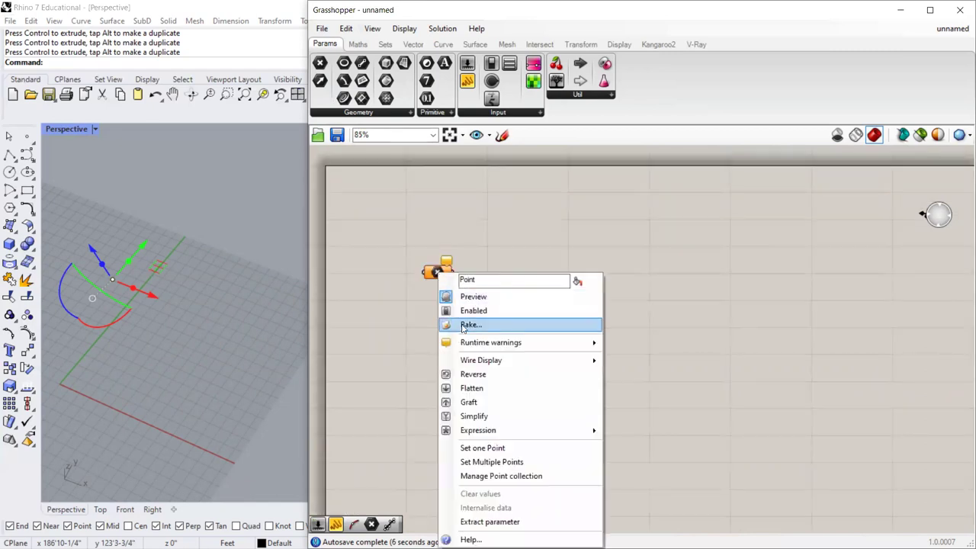
click(539, 462)
drag(141, 254, 87, 304)
key(Return)
Rename the Point parameter "Attractor" and shift it closer to the canvas edge.
right_click(413, 260)
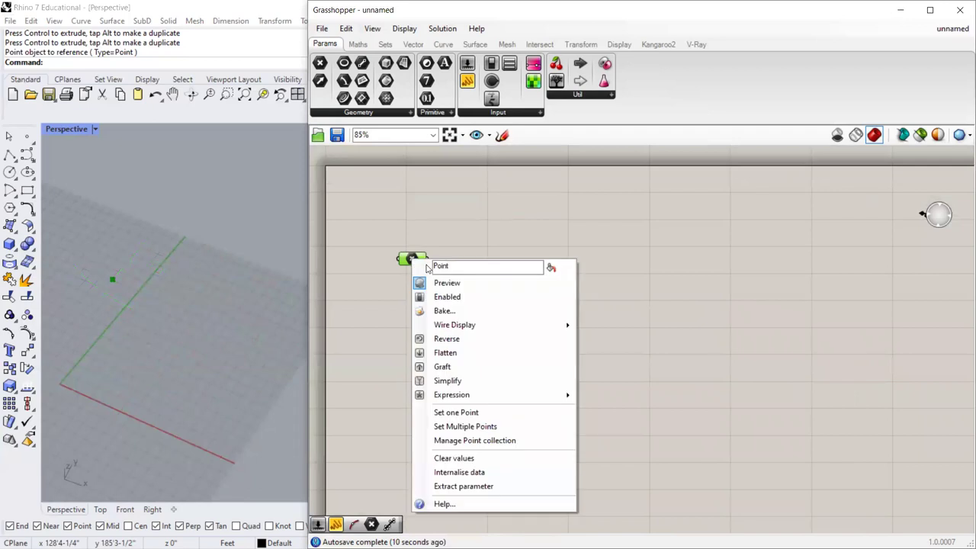
text(Attractor)
key(Return)
drag(420, 259, 394, 271)
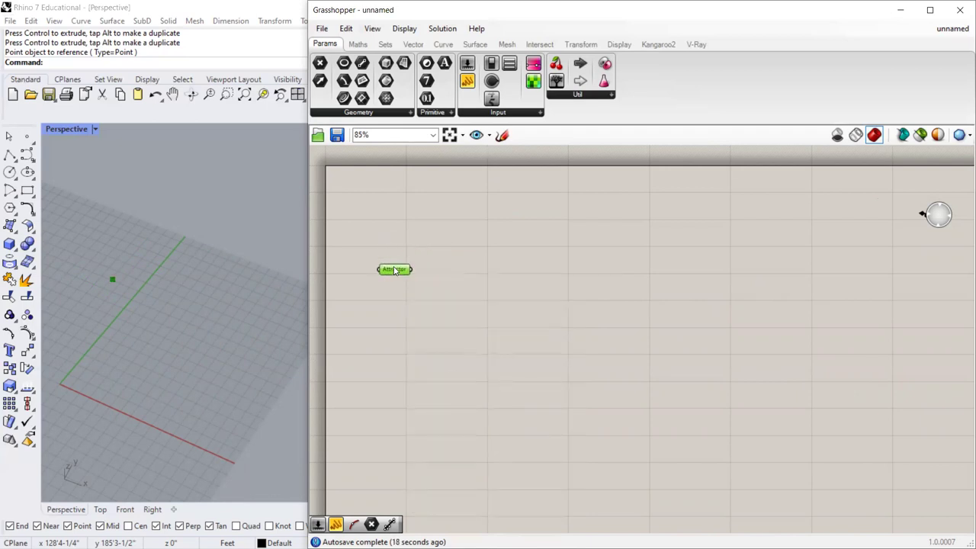
Add a Circle CNR component well to the right of the Attractor parameter, leaving space between them.
scroll(432, 292, up, 2)
double_click(431, 292)
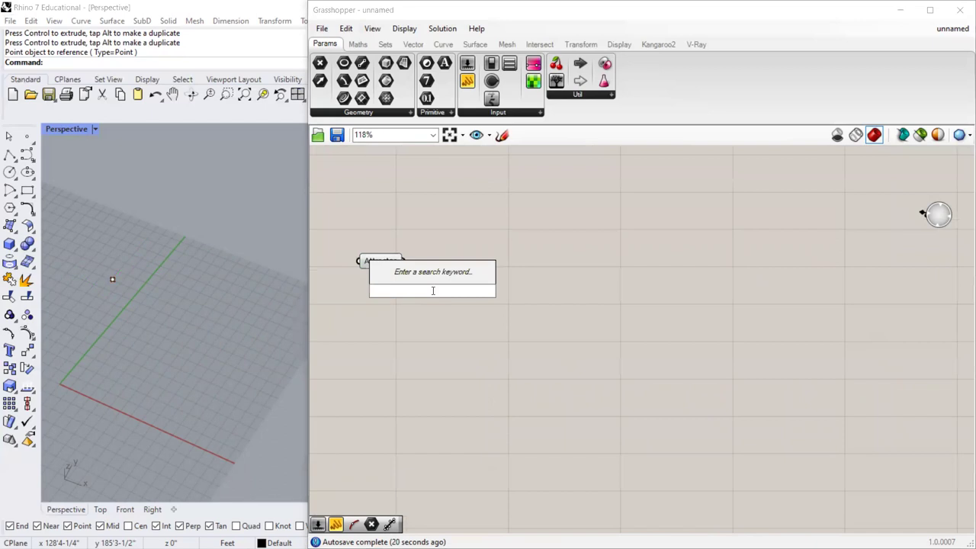
text(cir)
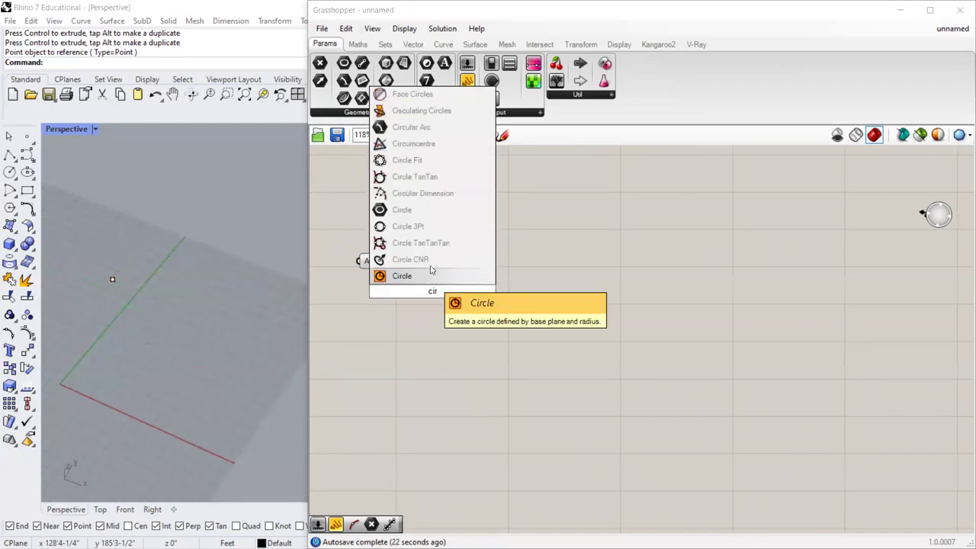
click(424, 259)
drag(424, 293, 525, 302)
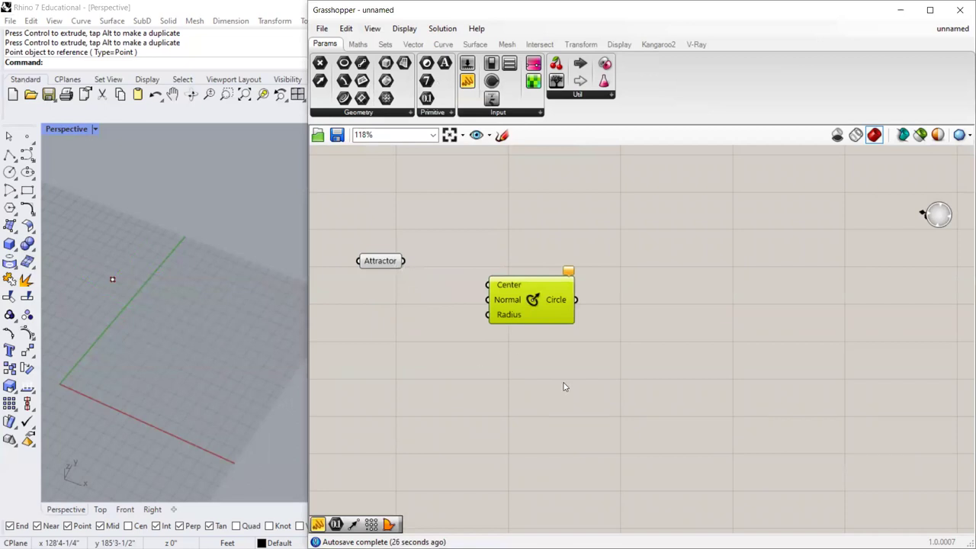
scroll(564, 387, down, 3)
scroll(449, 349, up, 1)
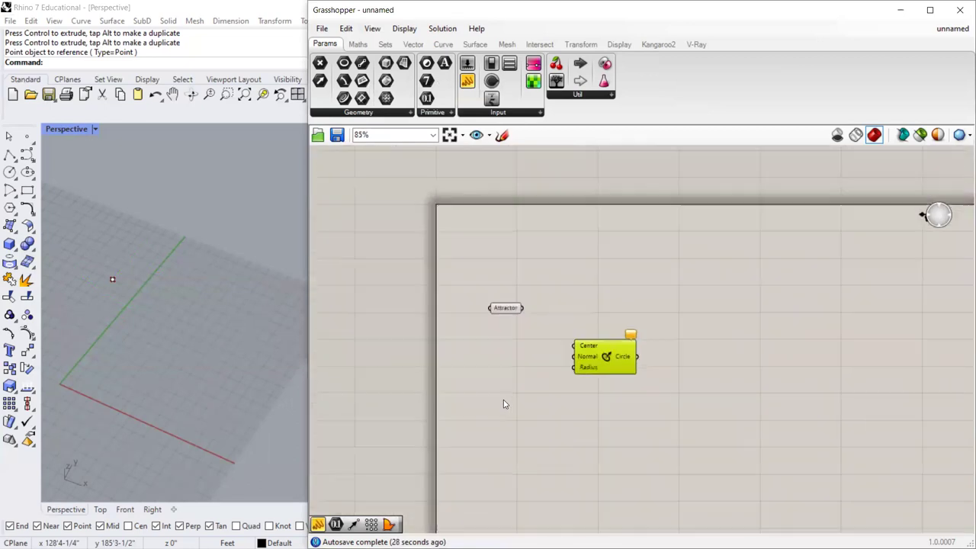
drag(662, 356, 763, 347)
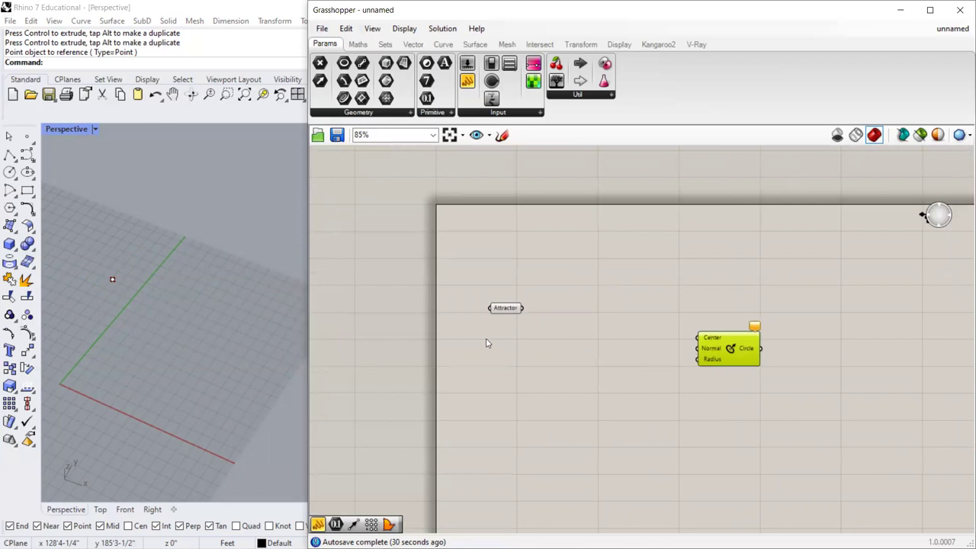
mouse_move(504, 314)
mouse_down()
mouse_move(481, 306)
mouse_move(499, 299)
mouse_up()
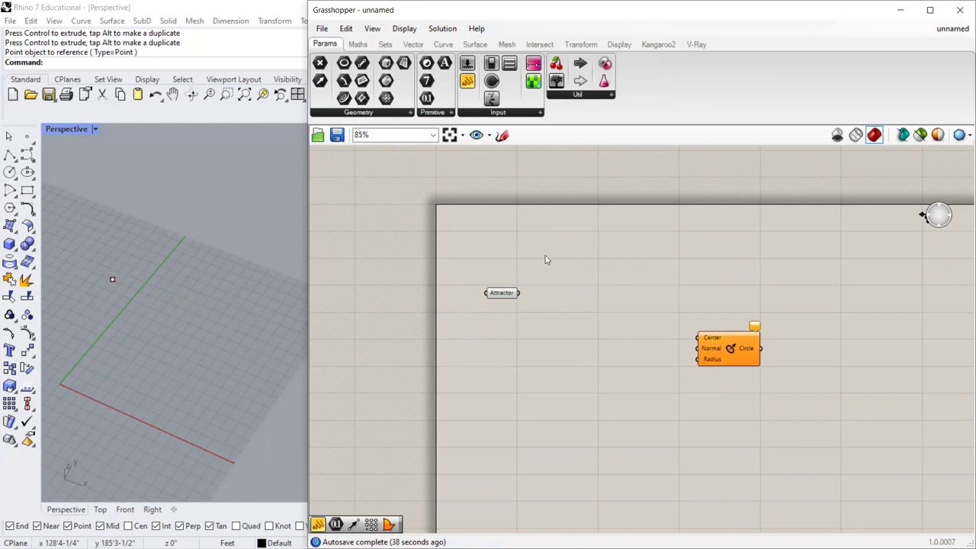
Dock the Grasshopper window beside Rhino and size it so the Perspective viewport takes over a third of the screen.
drag(867, 18, 864, 22)
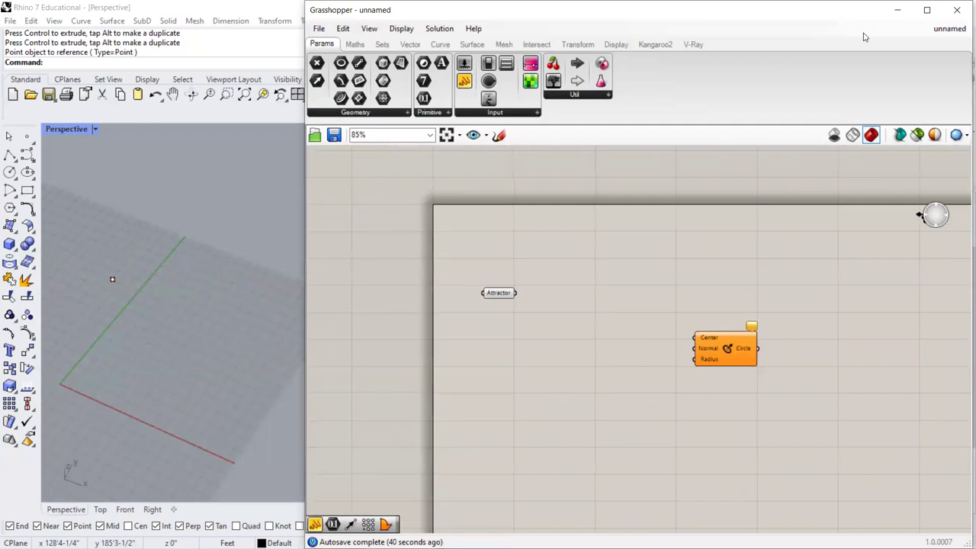
key(super+Right)
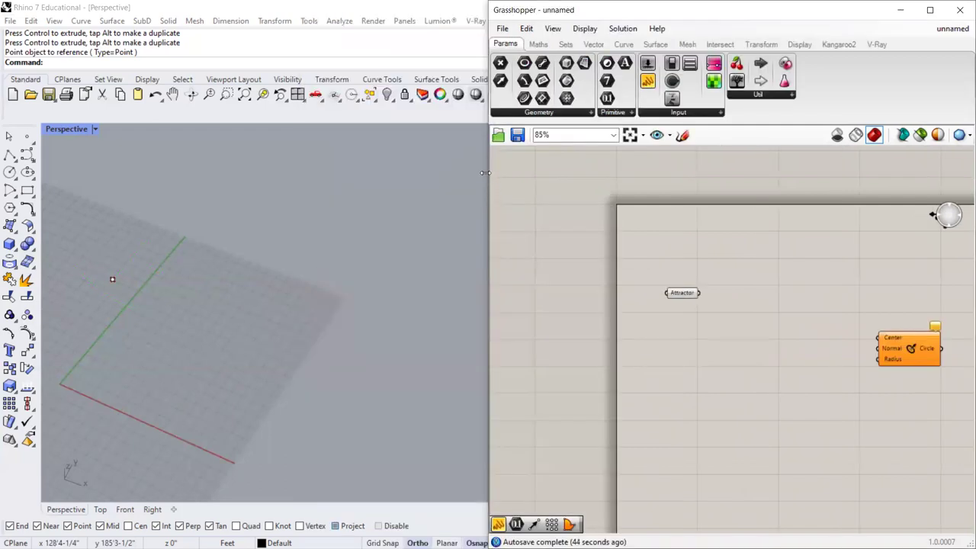
drag(484, 173, 369, 174)
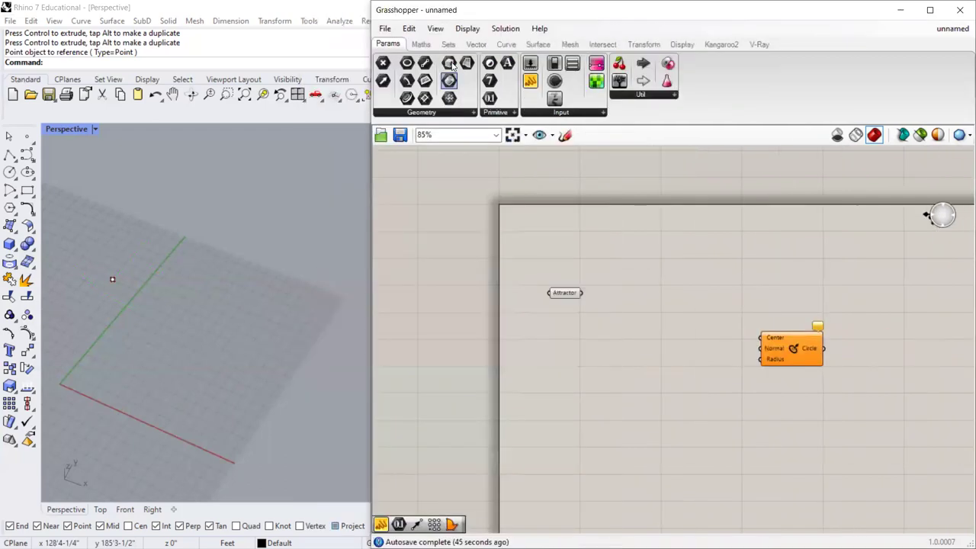
Add a Plane Surface component between the Attractor parameter and the Circle component.
click(538, 45)
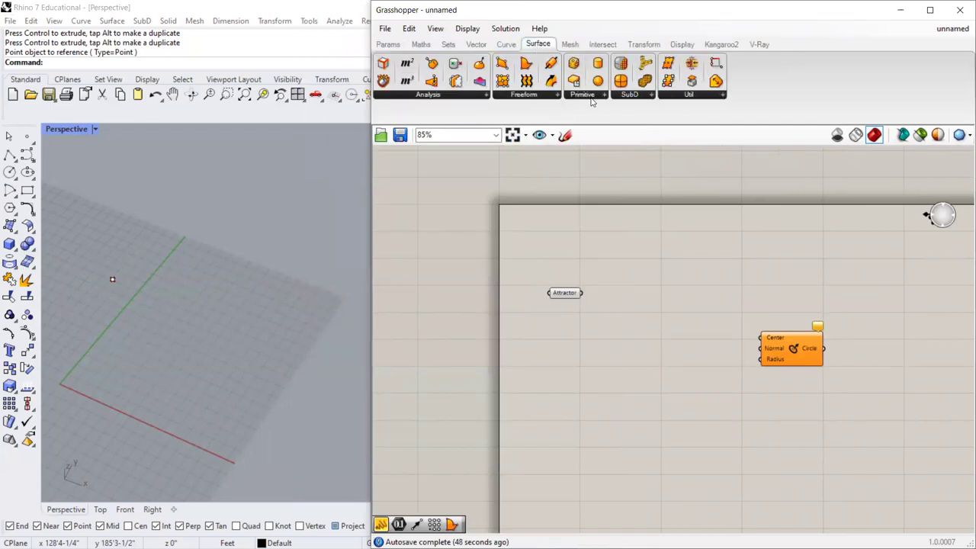
click(594, 96)
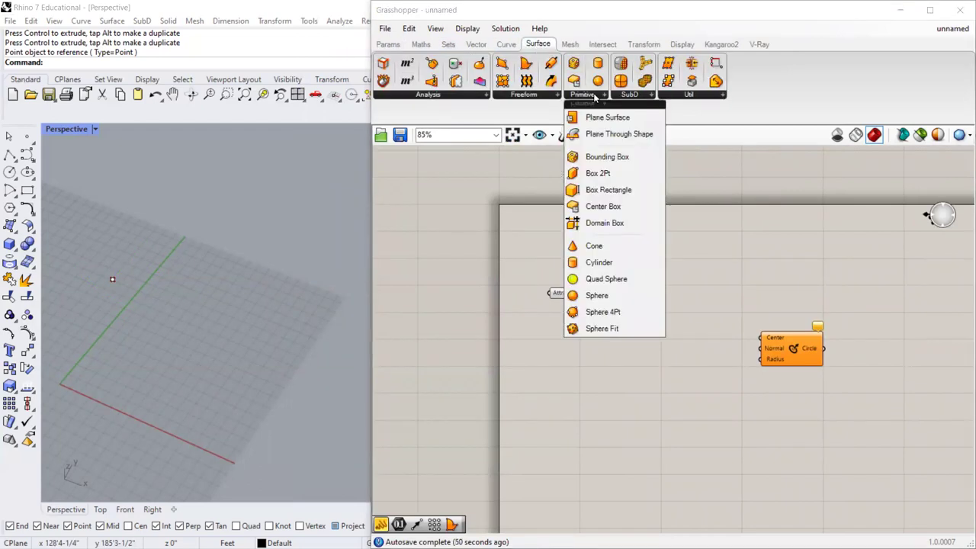
click(603, 117)
click(616, 355)
scroll(647, 382, up, 2)
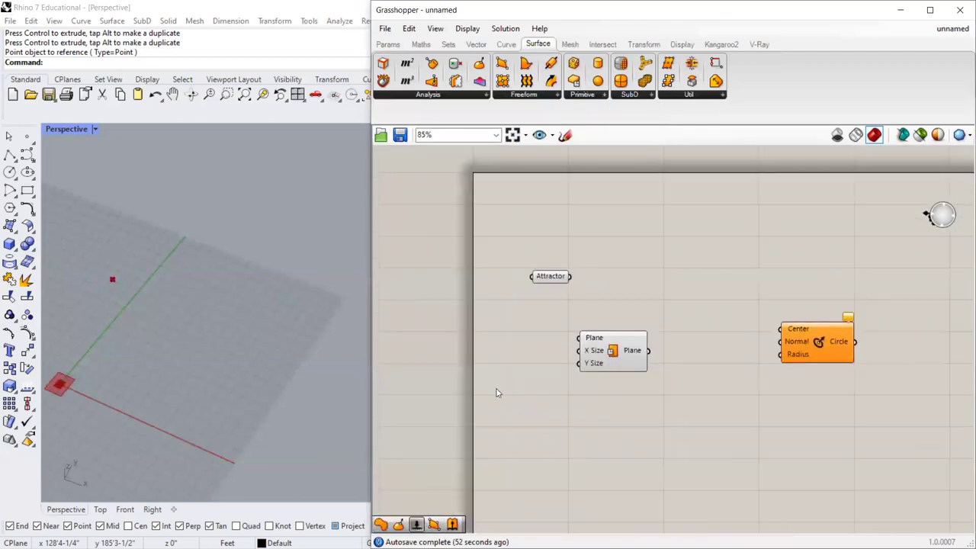
scroll(496, 392, down, 2)
scroll(183, 336, down, 2)
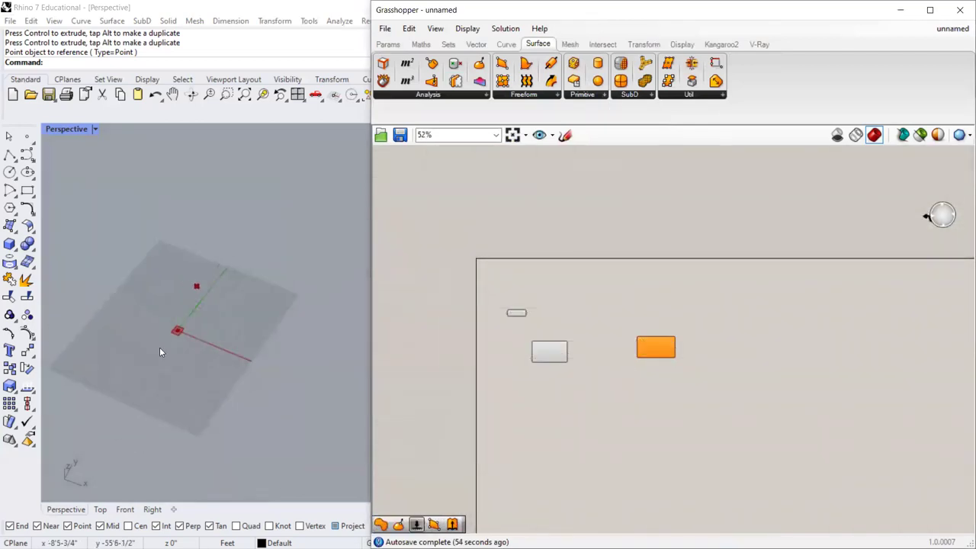
scroll(229, 279, up, 1)
click(548, 355)
scroll(499, 356, up, 4)
drag(635, 357, 637, 344)
Add a Number Slider in front of the Plane Surface component.
click(475, 322)
double_click(477, 309)
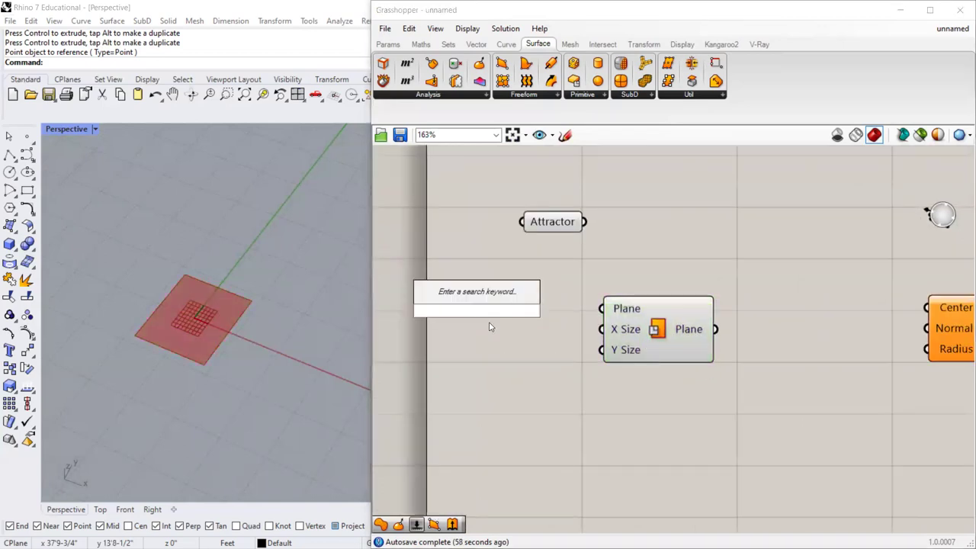
text(number)
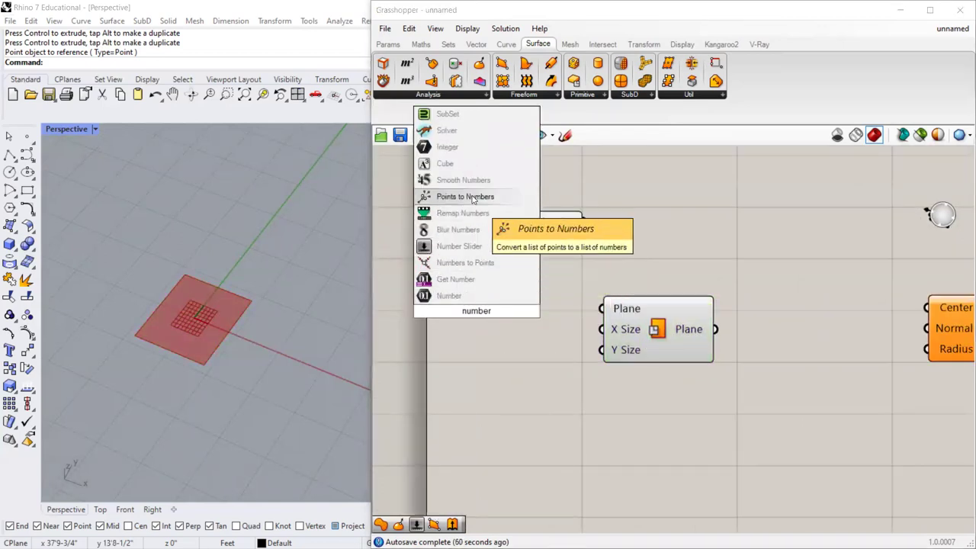
click(459, 246)
click(433, 312)
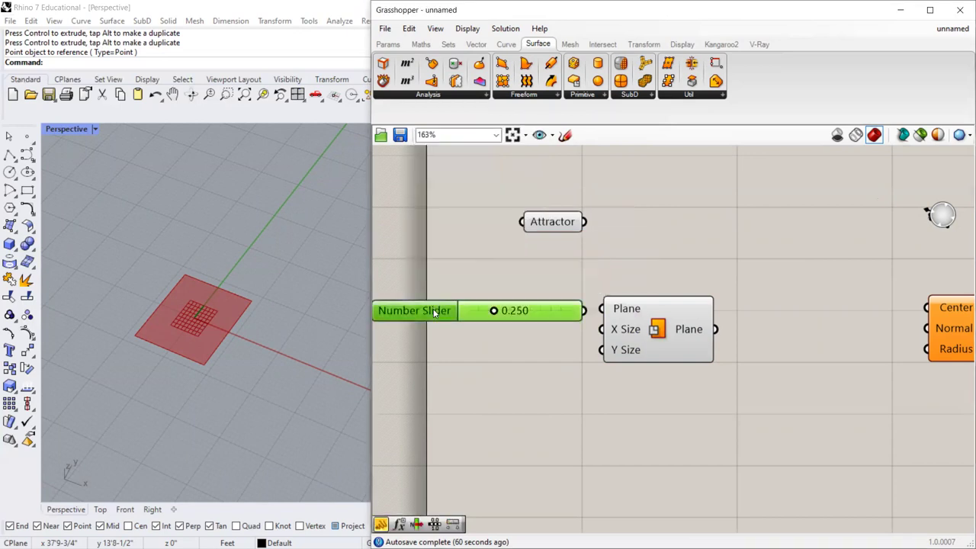
Configure the Number Slider for integers with maximum 100 and value 61, and wire it to Plane Surface's X Size and Y Size.
double_click(434, 312)
click(448, 274)
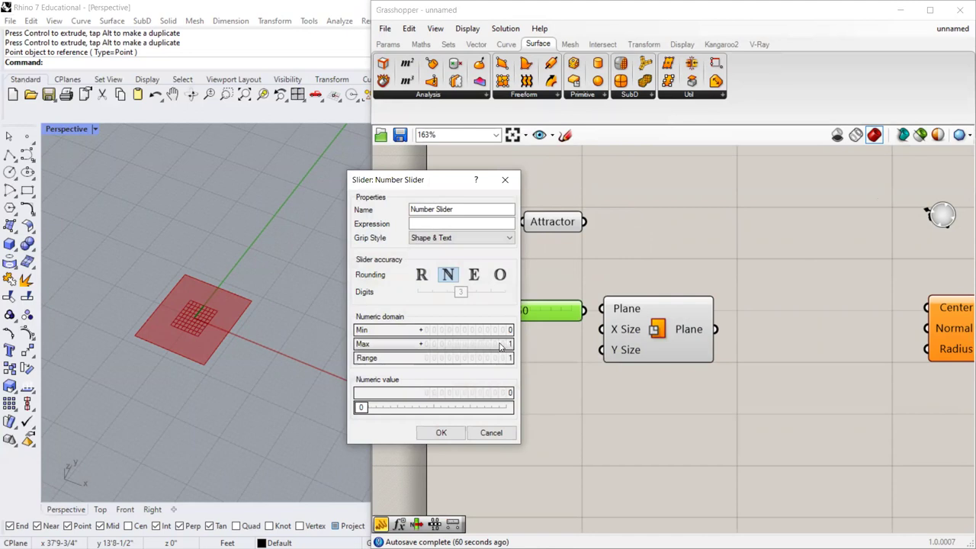
click(500, 347)
text(100)
key(Return)
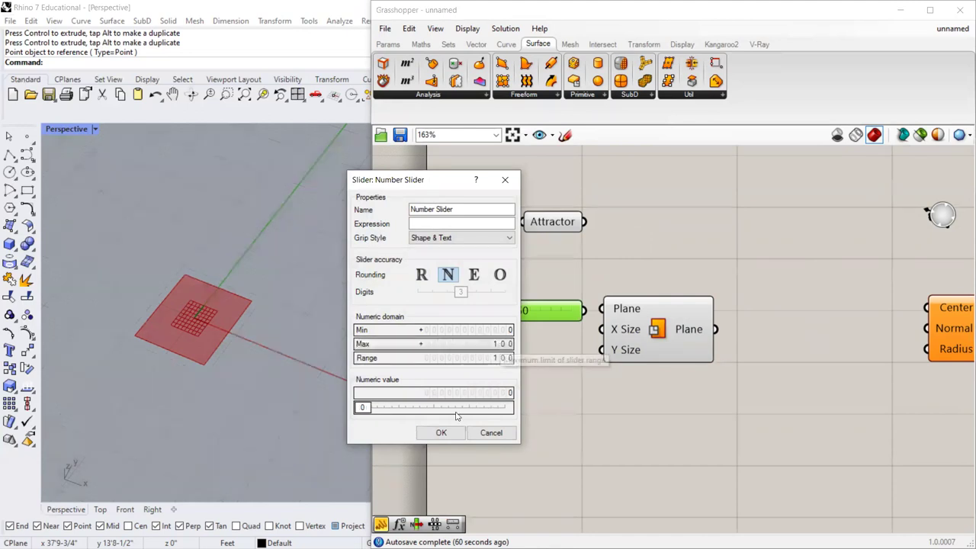
drag(367, 408, 449, 408)
click(441, 432)
drag(583, 311, 601, 349)
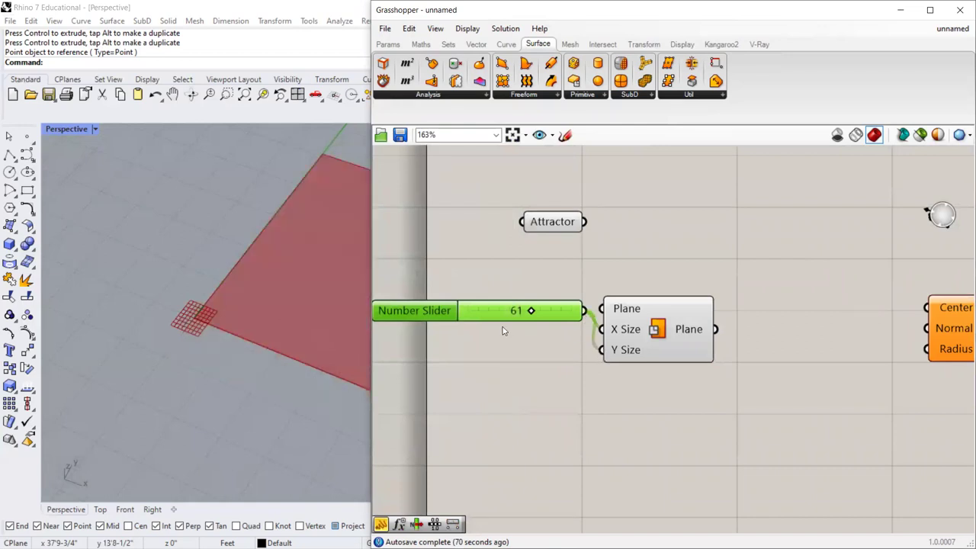
Set the Number Slider to 34 and shift the slider and Plane Surface closer to the Circle component.
drag(530, 311, 503, 311)
right_drag(102, 337, 171, 328)
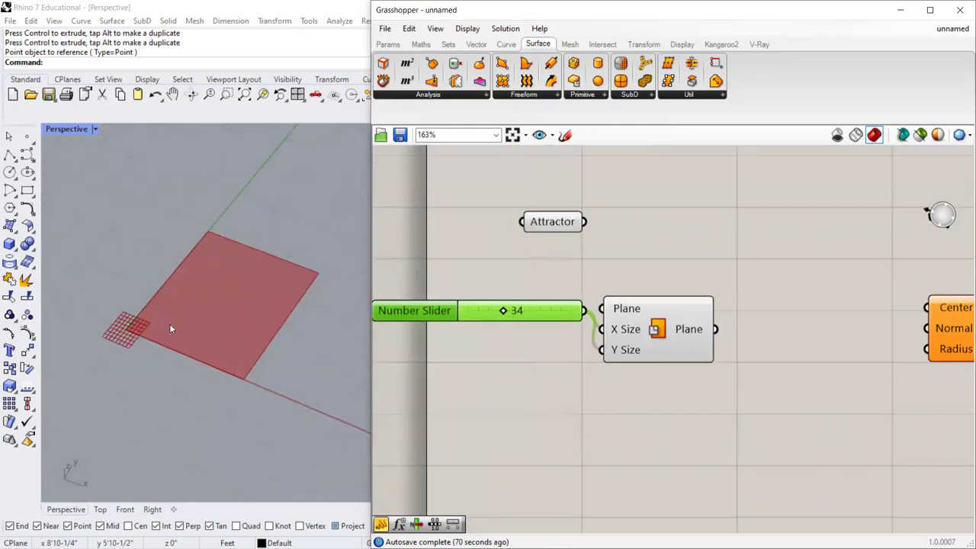
drag(455, 310, 450, 334)
drag(648, 337, 715, 323)
drag(467, 333, 527, 323)
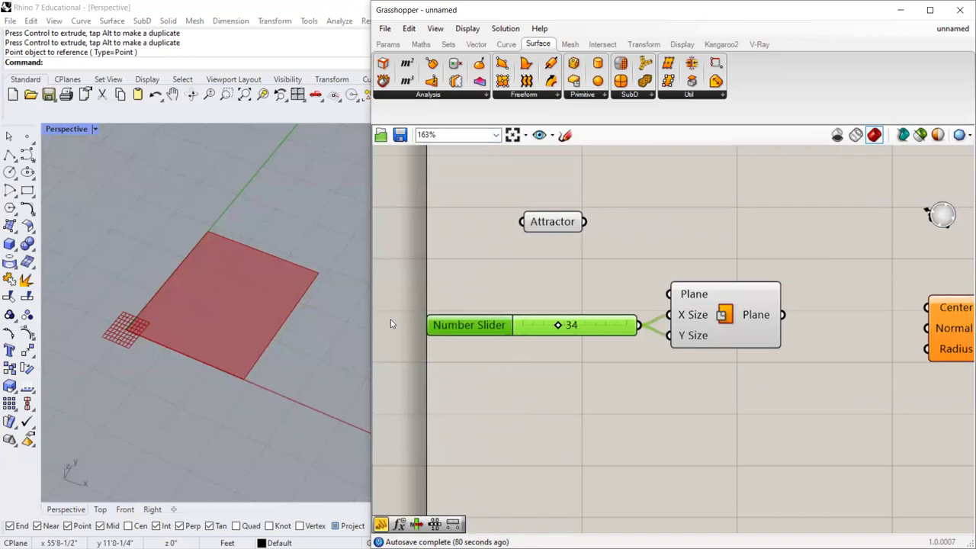
Add a Divide Surface component below the Plane Surface component.
click(591, 97)
click(435, 95)
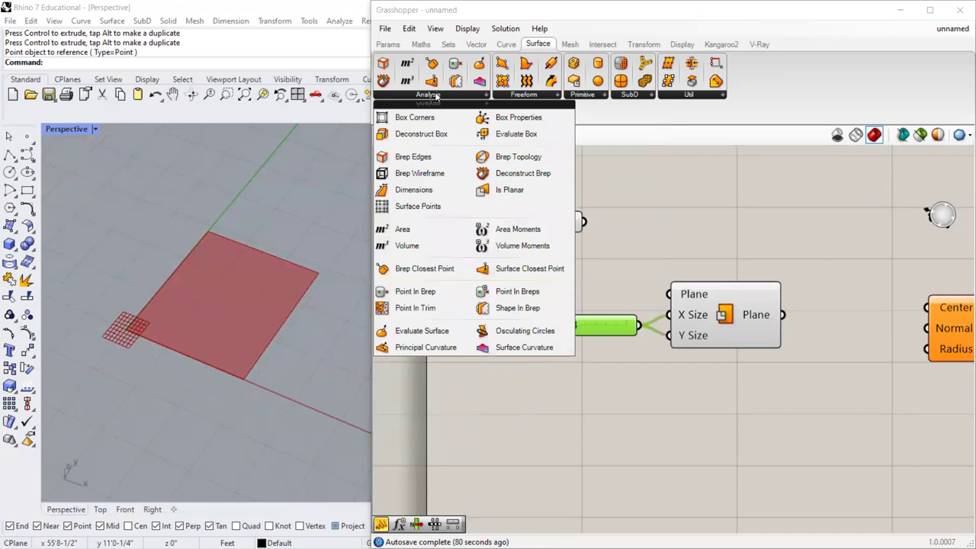
click(690, 95)
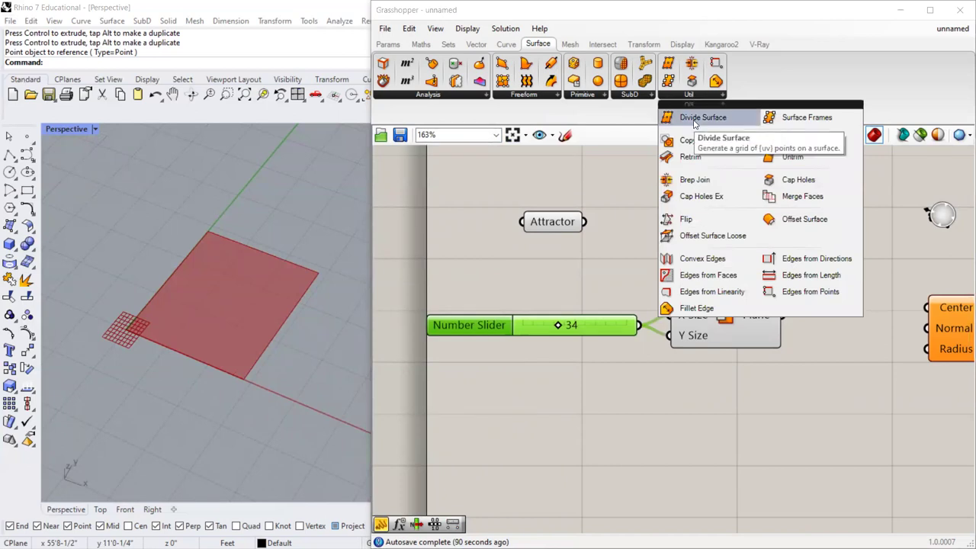
click(701, 118)
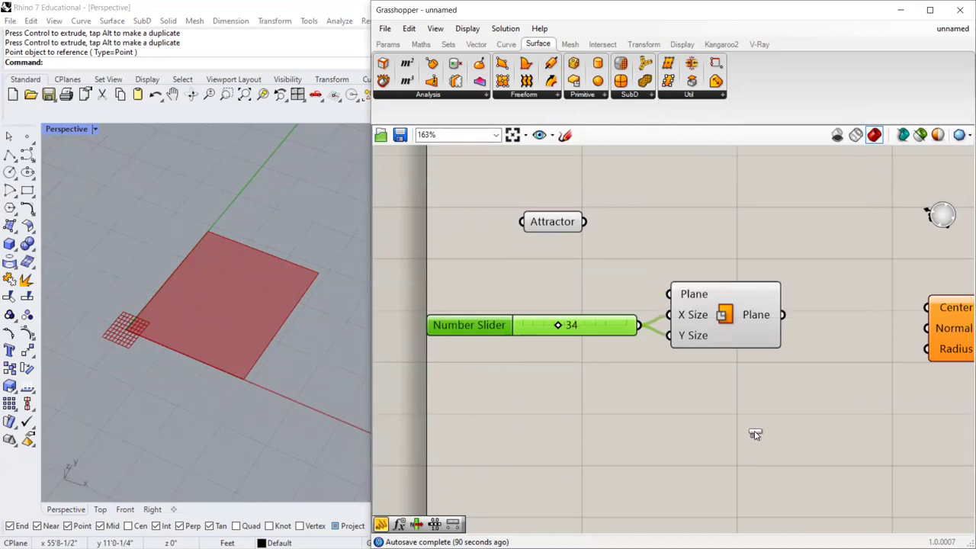
click(753, 424)
scroll(581, 343, down, 3)
Place Divide Surface between Plane Surface and Circle, and wire the Plane output into its Surface input.
drag(804, 337, 921, 350)
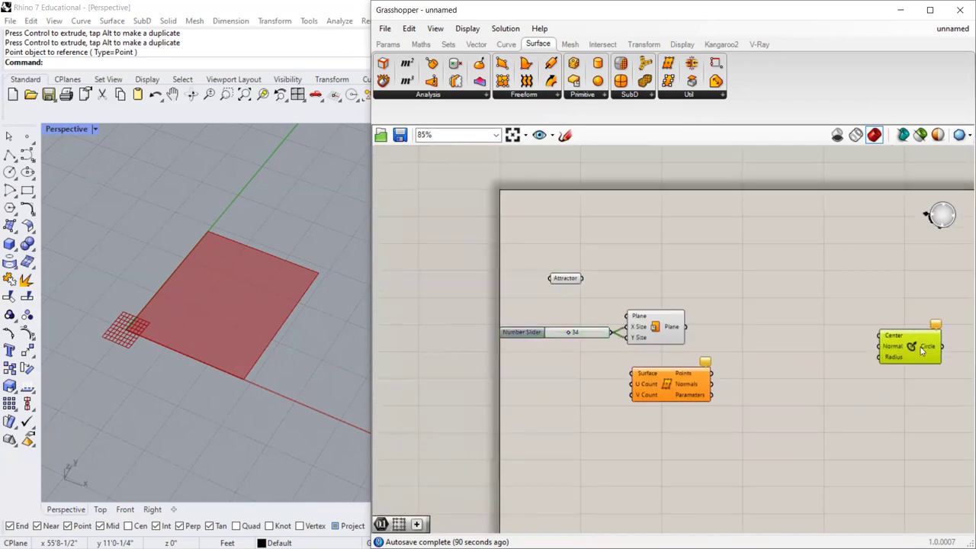
drag(660, 390, 745, 339)
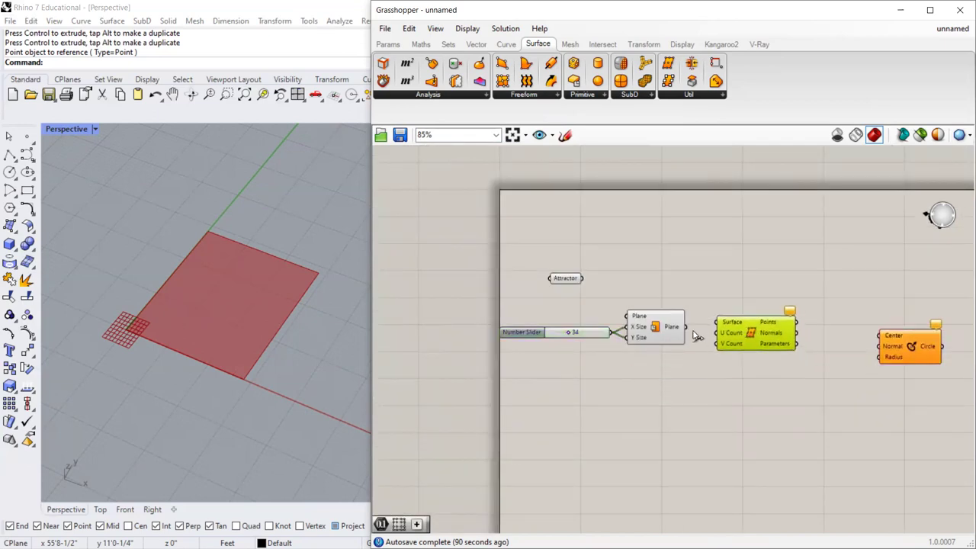
drag(684, 326, 716, 322)
scroll(172, 327, up, 5)
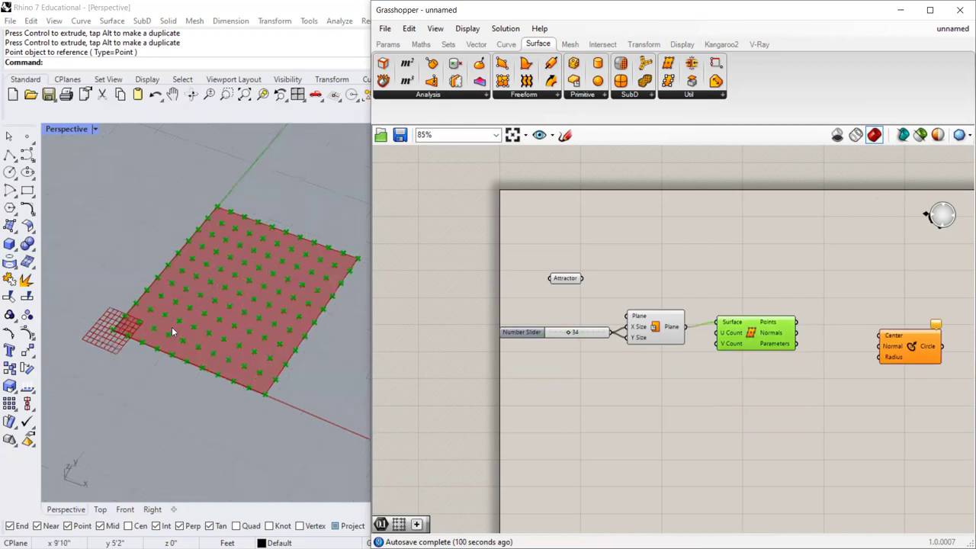
scroll(128, 372, down, 5)
right_drag(134, 370, 176, 359)
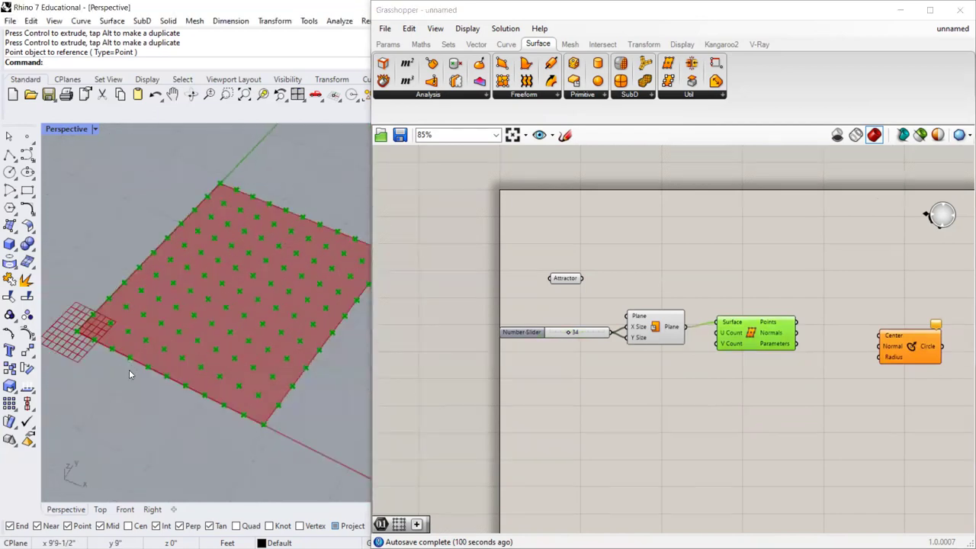
Duplicate the Number Slider below Plane Surface, wire the copy to Divide Surface's U Count and V Count, and set it to 13.
drag(569, 332, 483, 339)
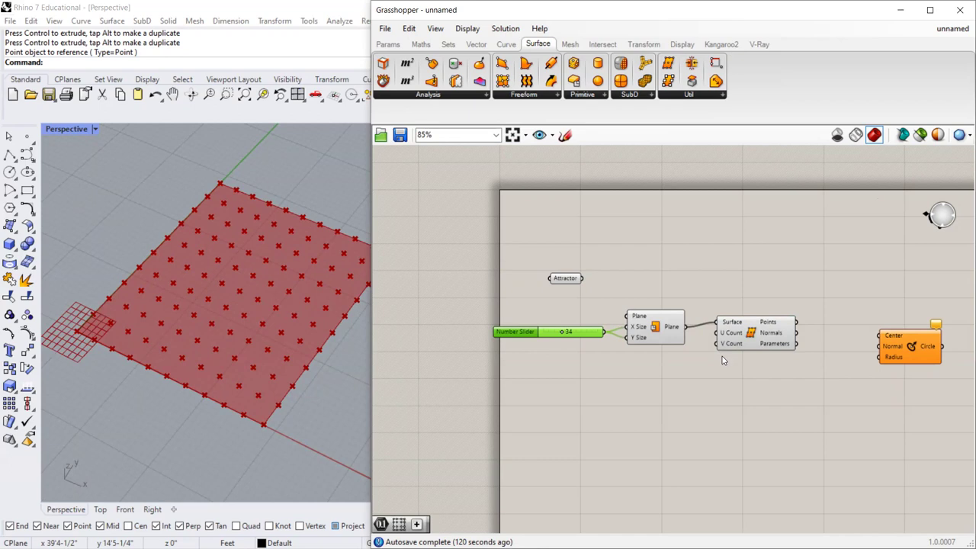
scroll(723, 358, up, 2)
click(745, 336)
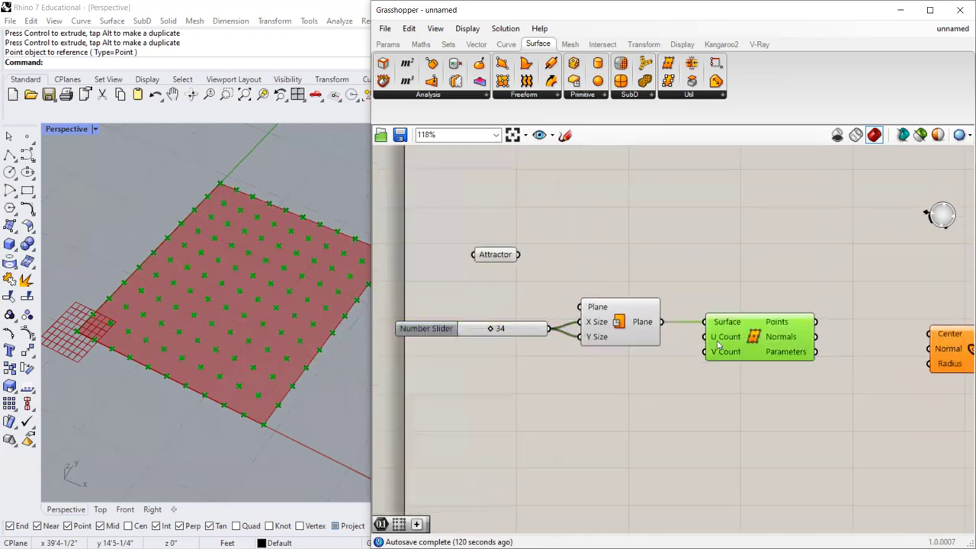
click(674, 258)
mouse_move(727, 339)
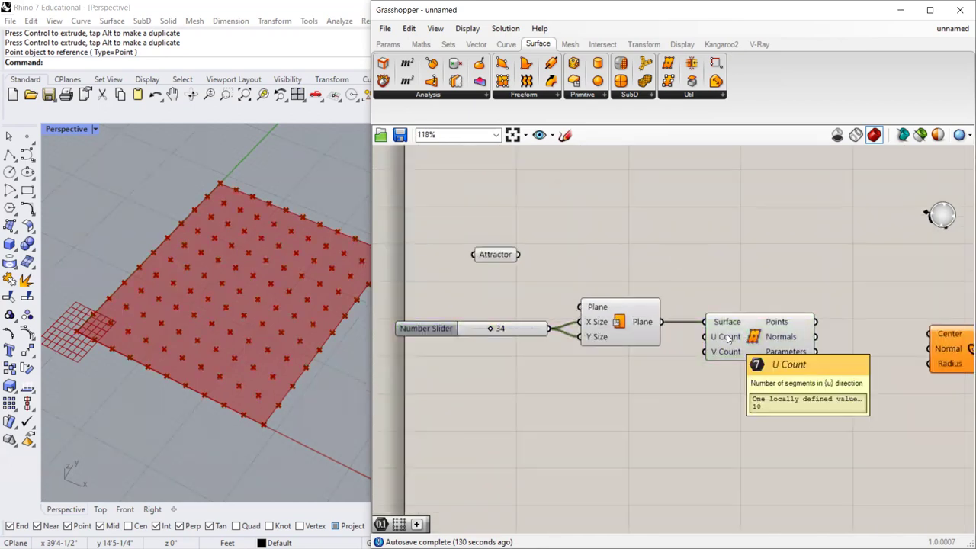
mouse_move(725, 356)
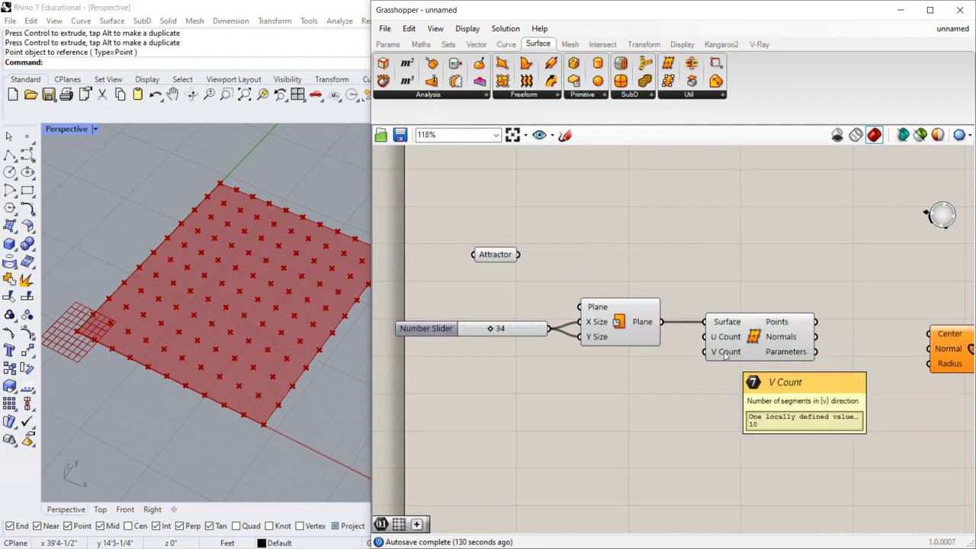
click(421, 336)
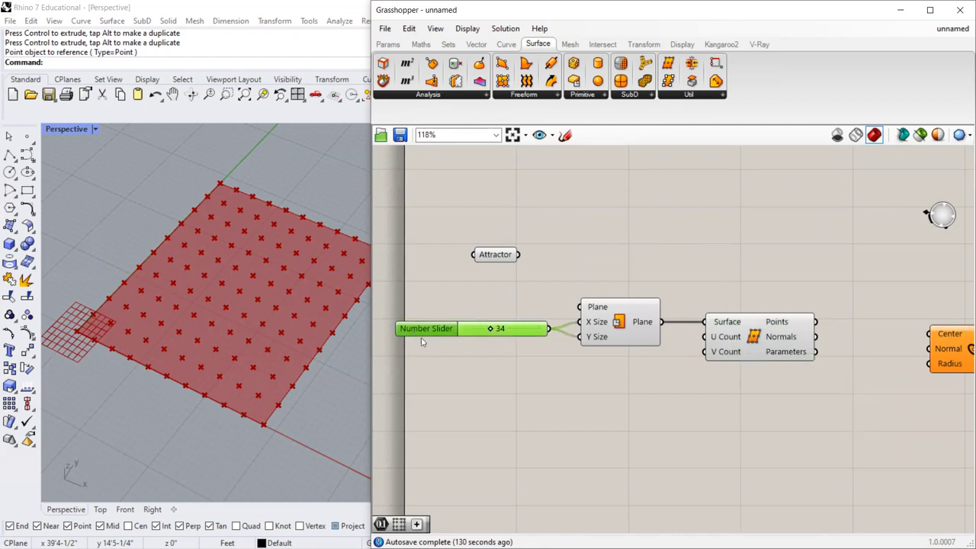
key(ctrl+c)
key(ctrl+v)
drag(444, 341, 520, 407)
drag(639, 398, 704, 352)
drag(542, 398, 562, 389)
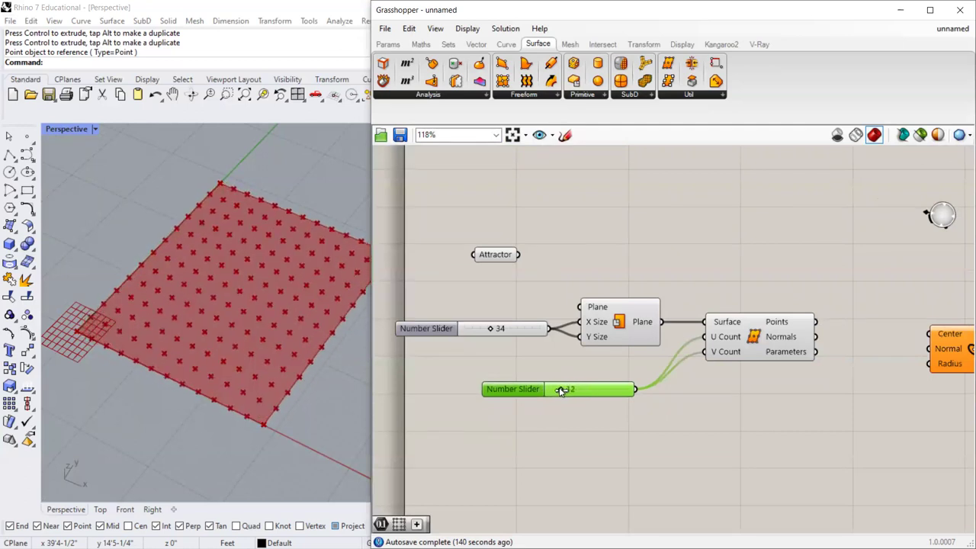
Examine the grid of division points on the plane surface in the Perspective viewport, from the origin corner to the far corner.
scroll(266, 362, down, 3)
scroll(237, 392, up, 5)
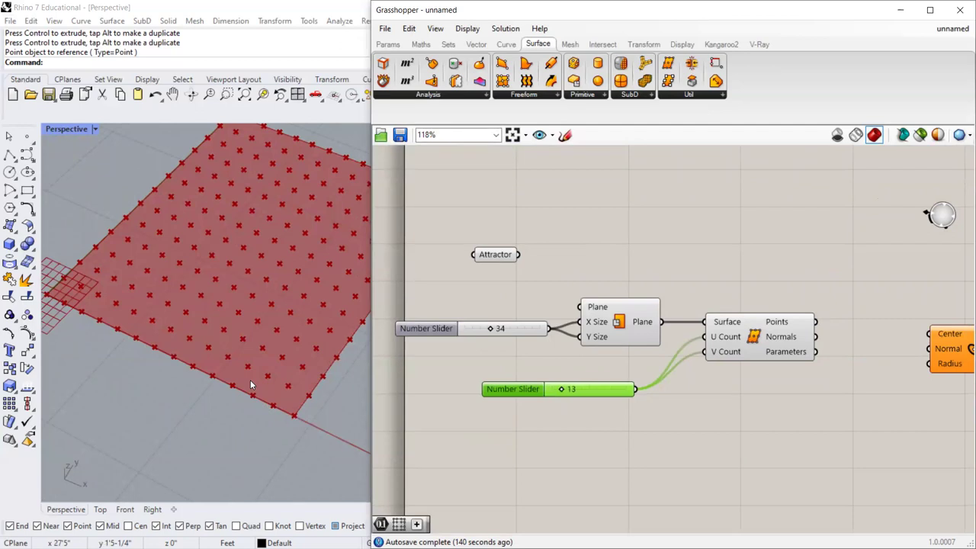
scroll(250, 373, down, 2)
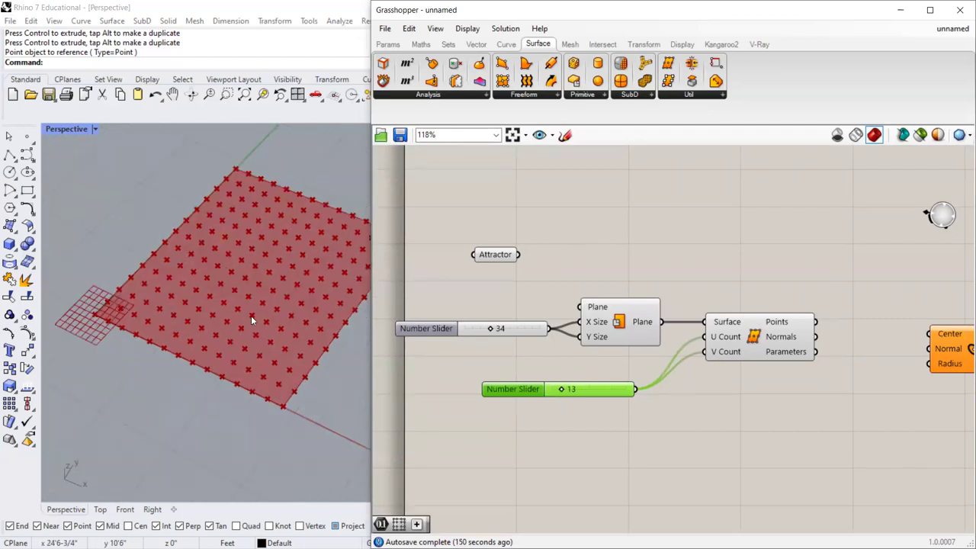
scroll(234, 298, down, 4)
scroll(234, 298, up, 3)
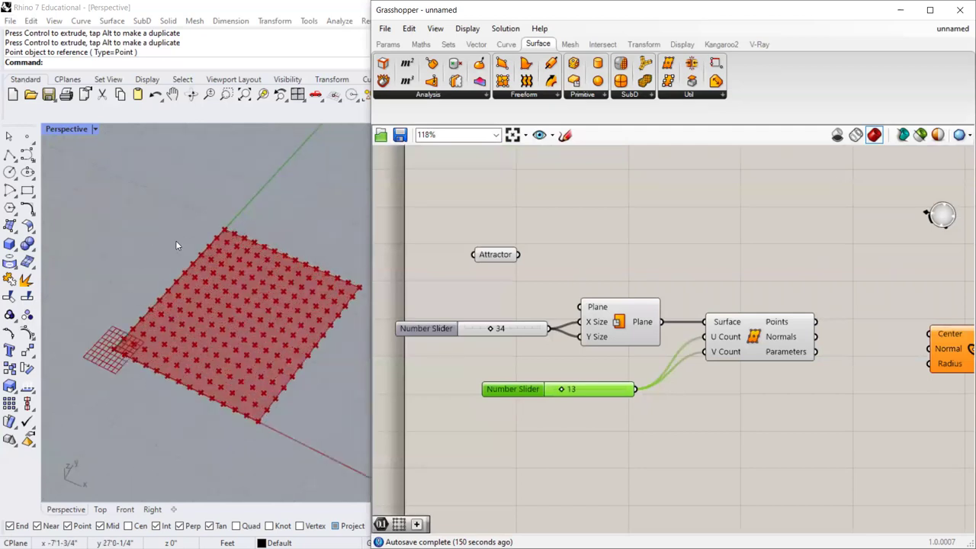
scroll(175, 245, down, 2)
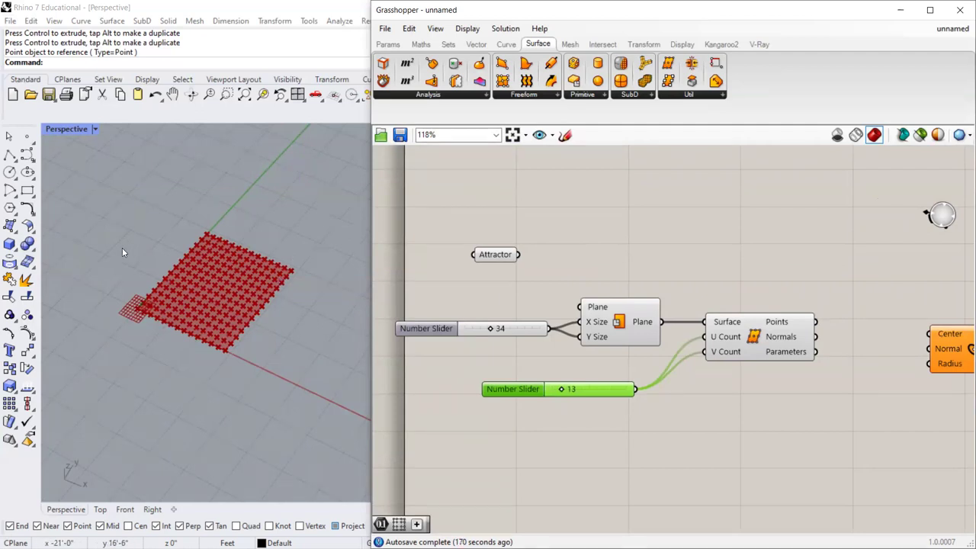
scroll(238, 298, down, 3)
scroll(240, 294, up, 2)
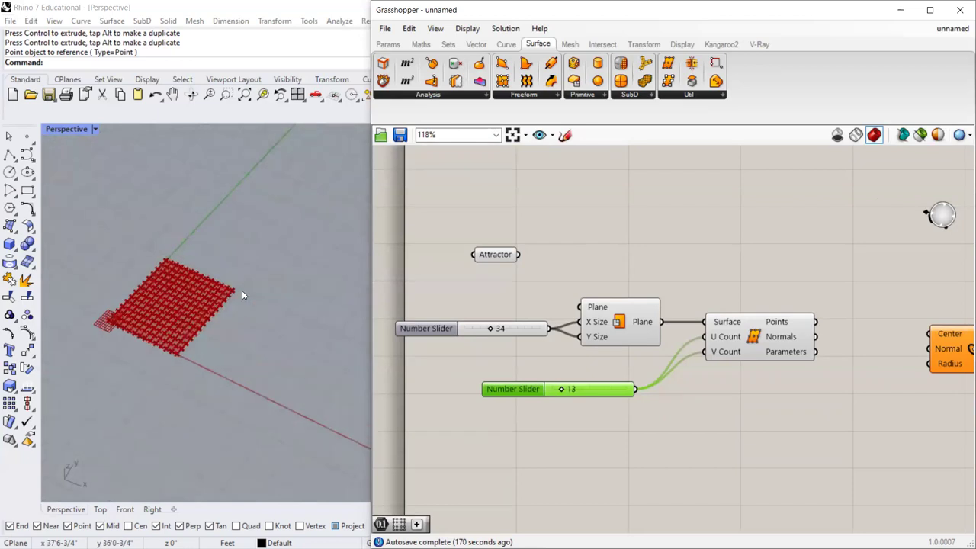
scroll(133, 307, up, 2)
scroll(130, 308, up, 1)
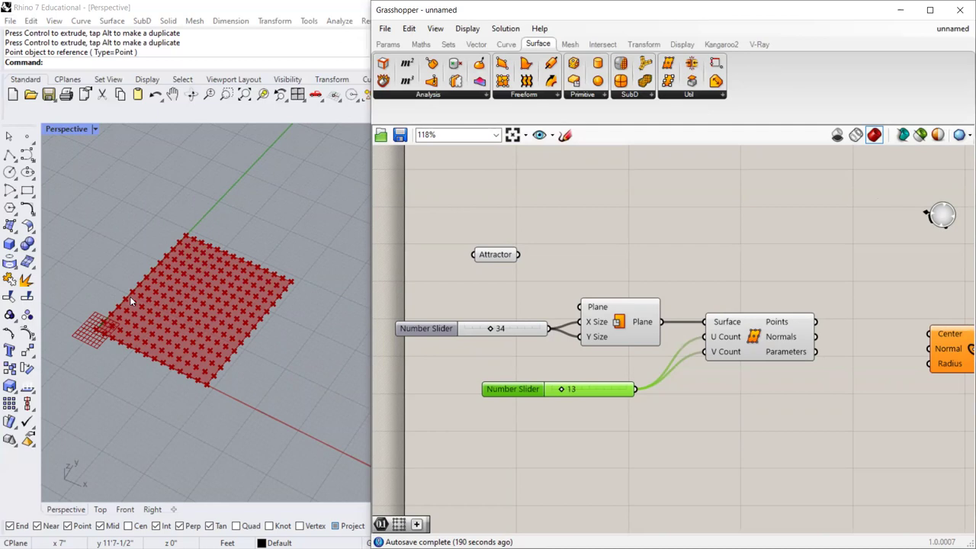
scroll(92, 340, up, 5)
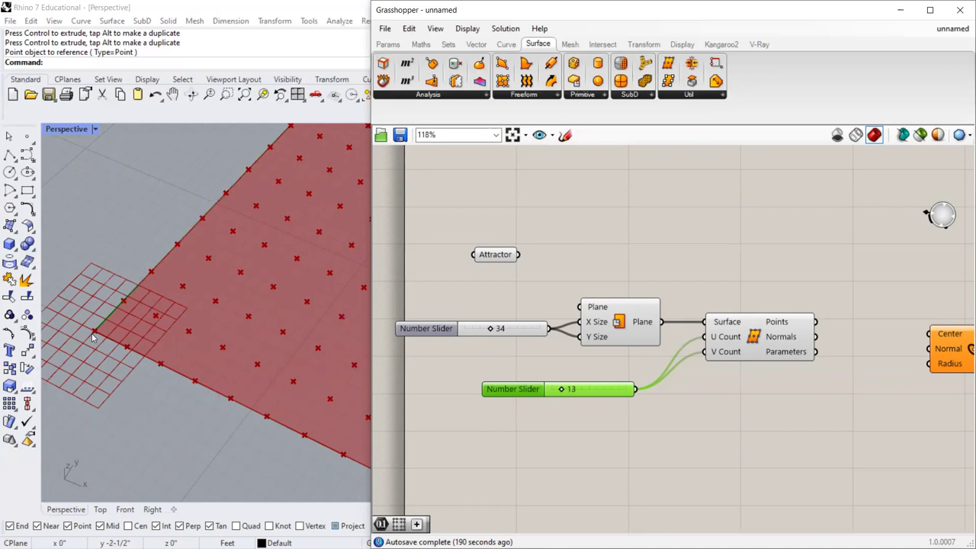
scroll(92, 337, down, 5)
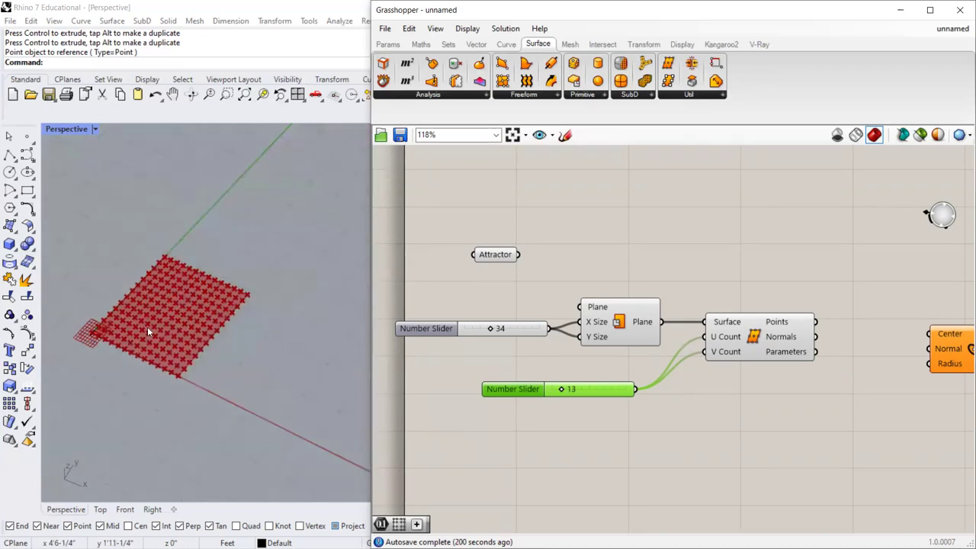
scroll(147, 327, up, 6)
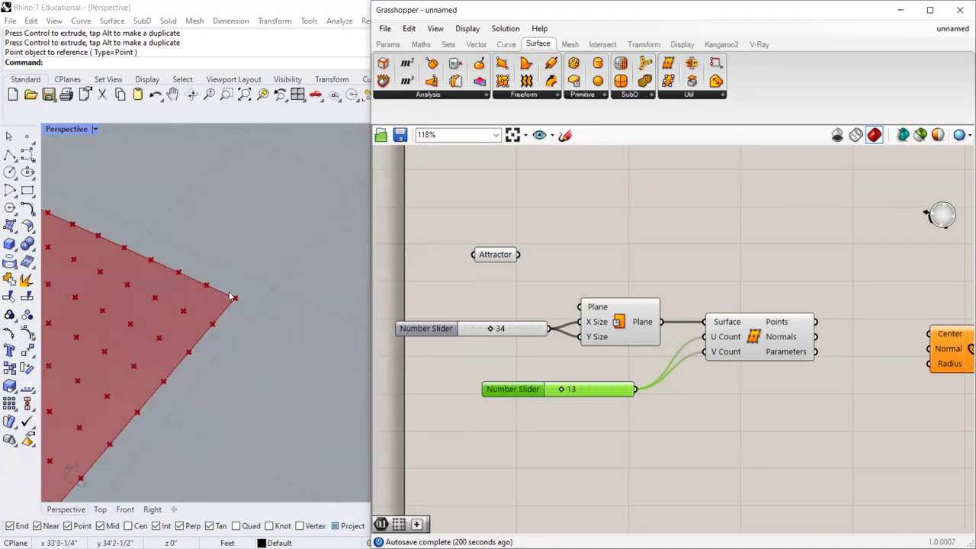
scroll(234, 296, down, 3)
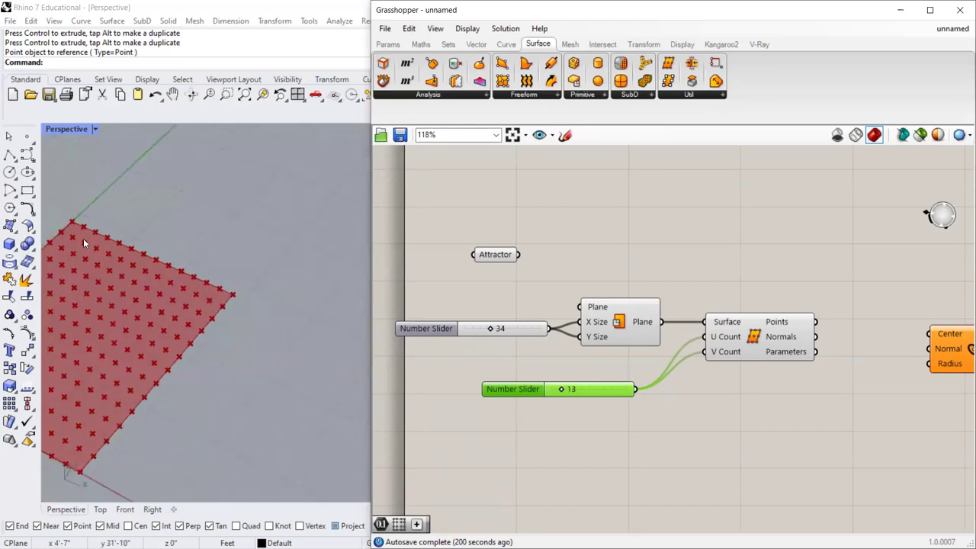
scroll(255, 294, down, 2)
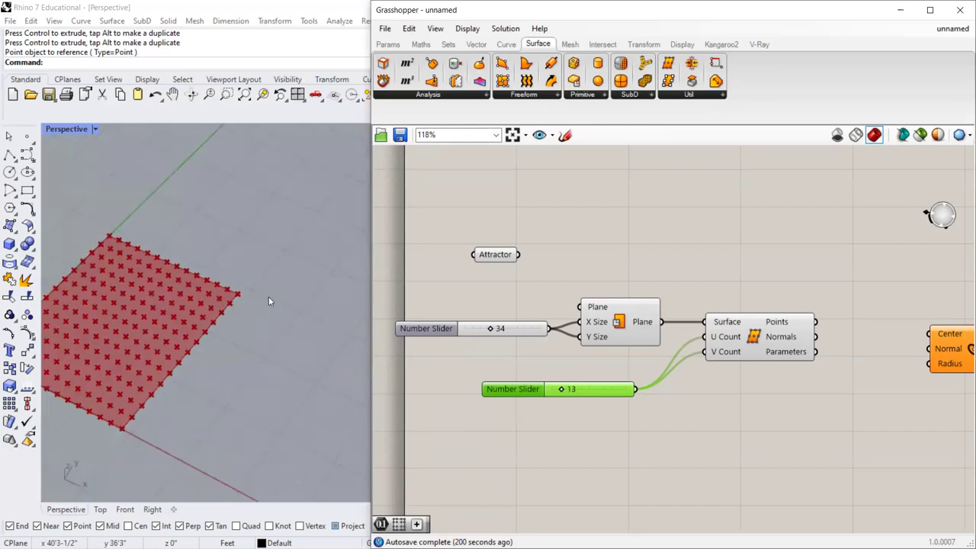
scroll(259, 309, down, 2)
scroll(171, 320, up, 4)
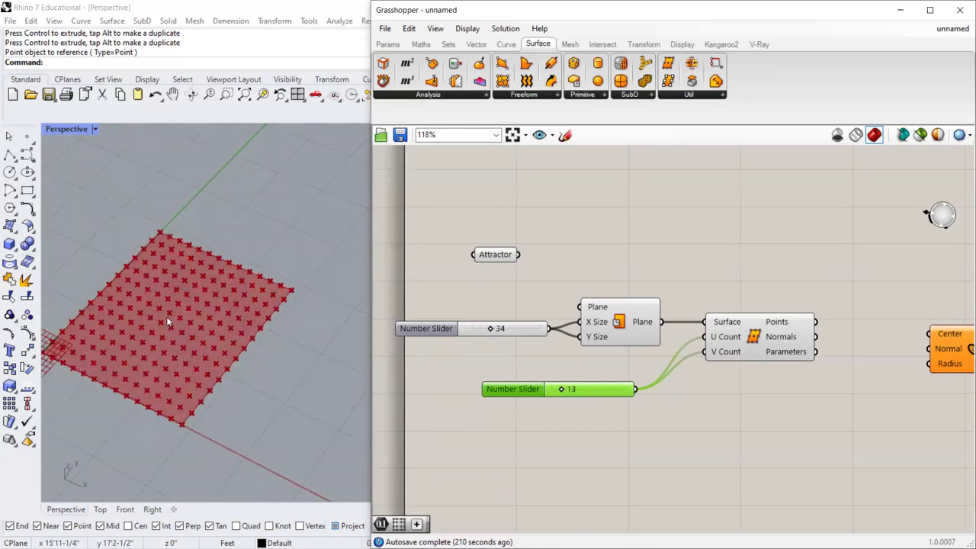
scroll(172, 291, down, 2)
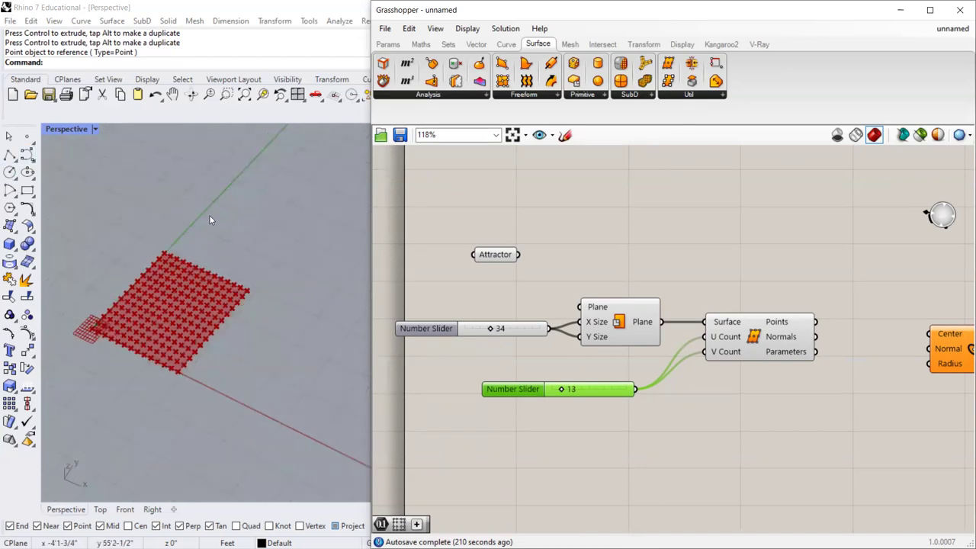
click(560, 240)
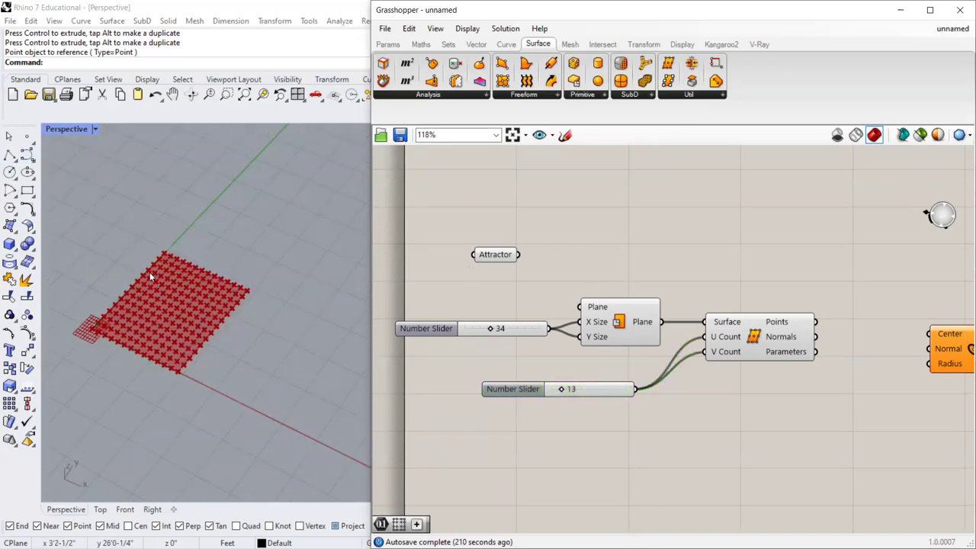
Restore Rhino's four-viewport layout with the point grid in view in the Top and Front viewports.
double_click(64, 129)
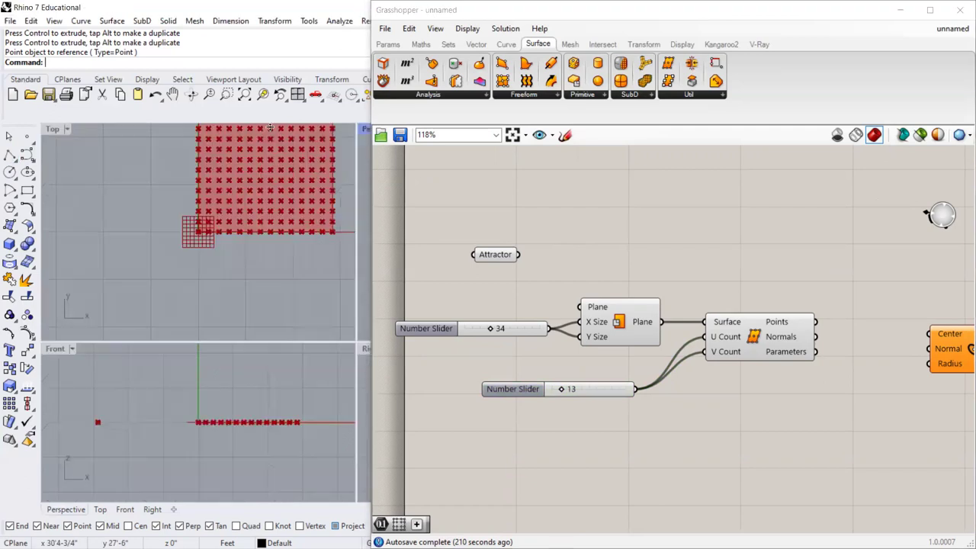
scroll(235, 295, down, 3)
scroll(160, 405, down, 3)
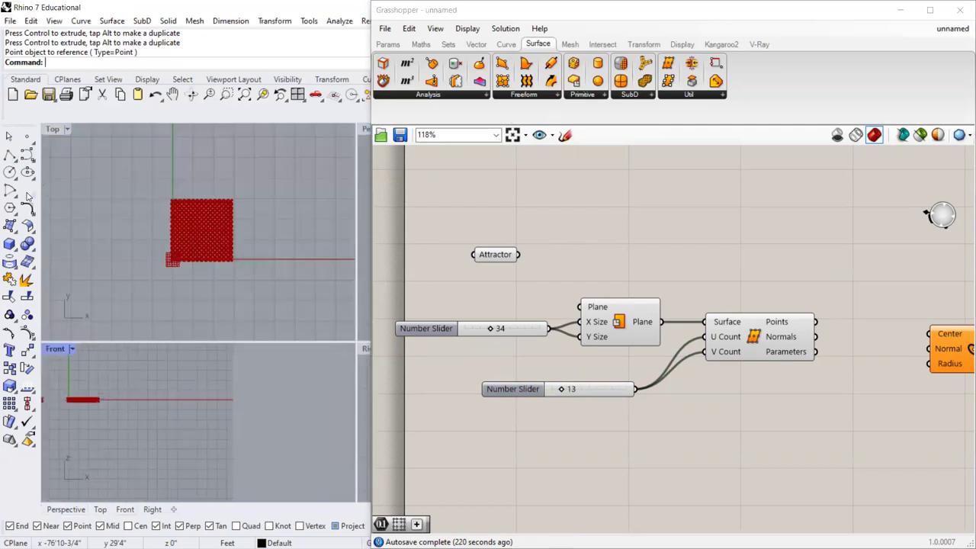
Draw an arched five-point control point curve in the Front viewport beside the point grid, starting on the X axis with Ortho off.
click(26, 153)
click(99, 379)
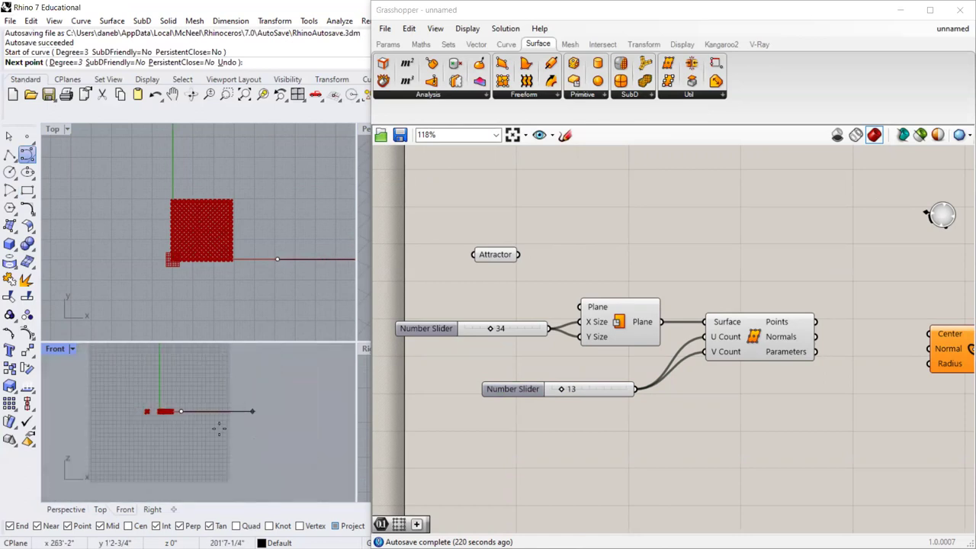
key(F8)
click(189, 374)
click(228, 368)
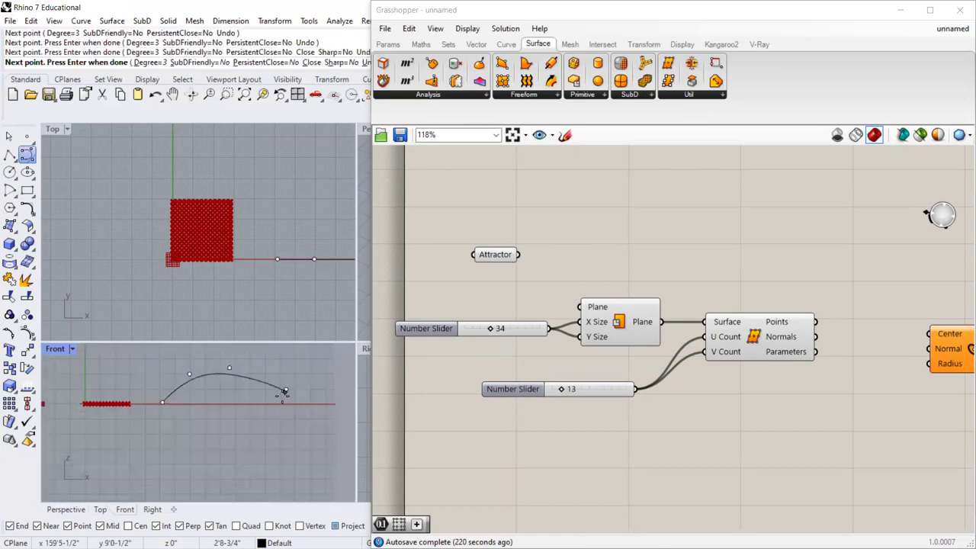
click(286, 390)
click(294, 397)
key(Return)
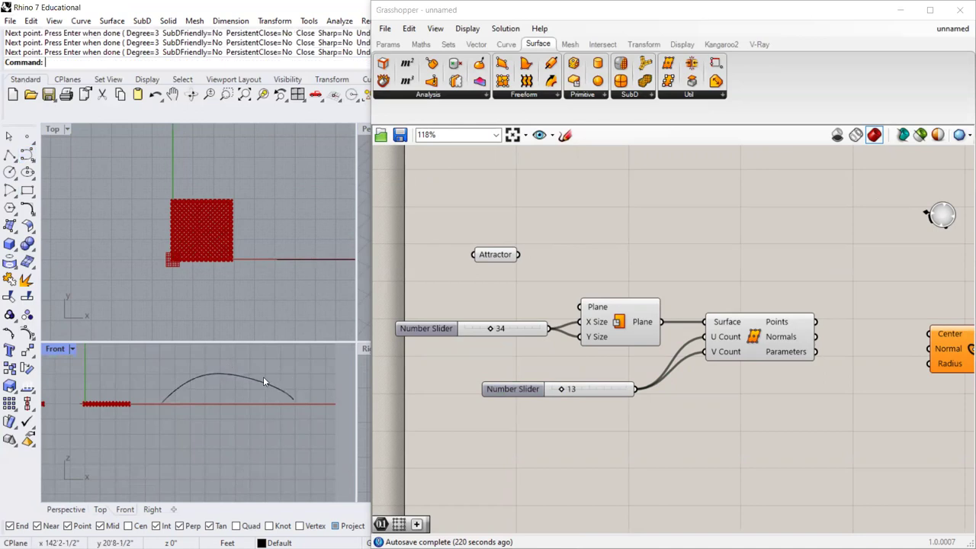
Copy the arched curve once along the Y direction in the Top viewport with Ortho on, and bring both curves into view in Perspective.
click(263, 377)
scroll(182, 250, down, 4)
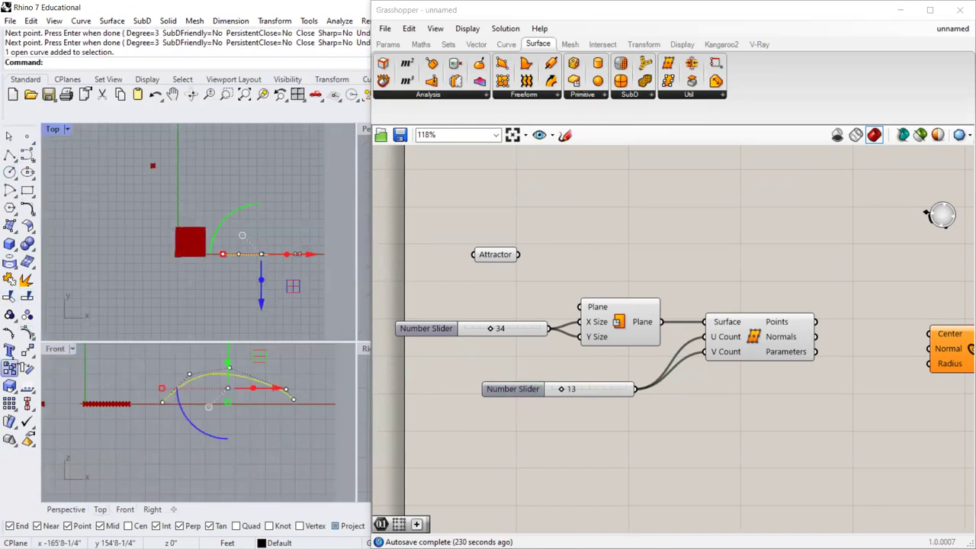
click(9, 367)
click(268, 226)
key(F8)
click(268, 157)
key(Return)
scroll(265, 274, down, 5)
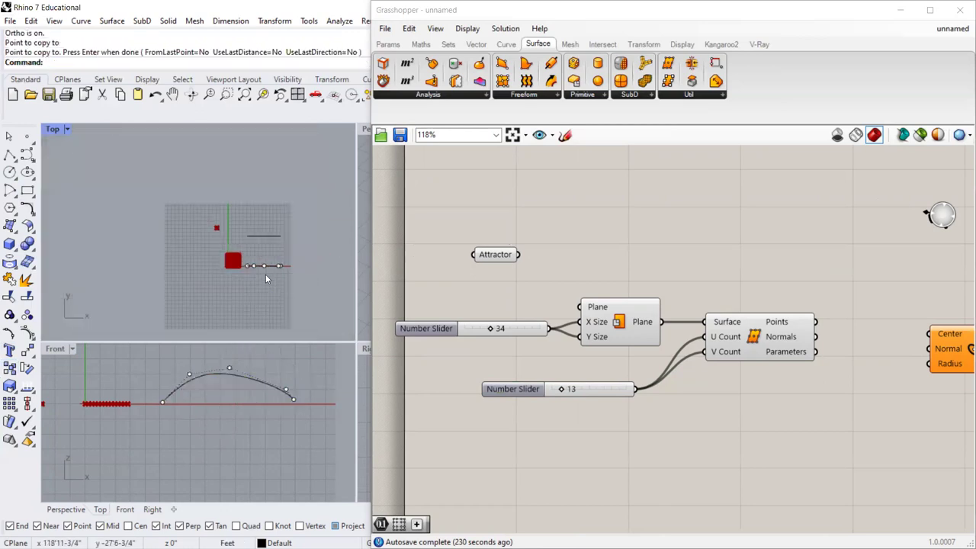
key(ctrl+F4)
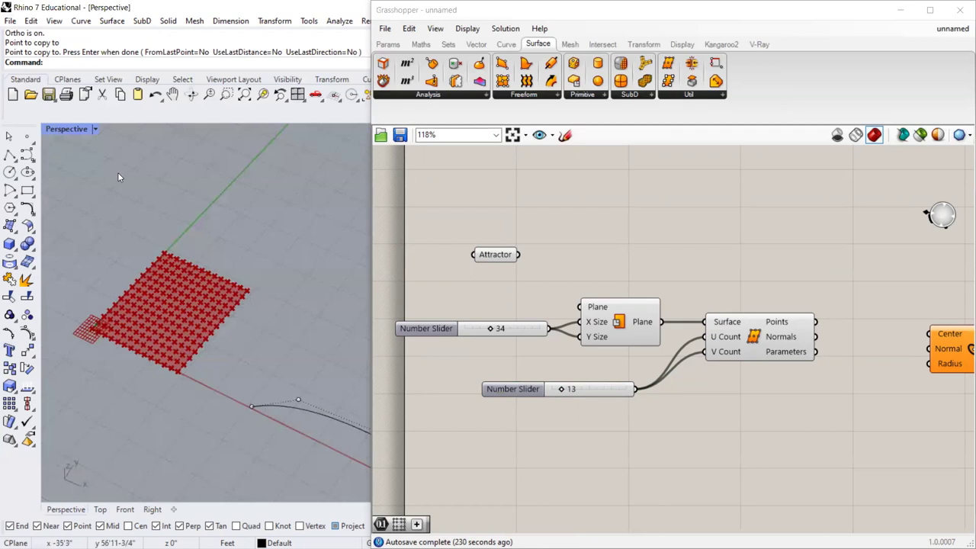
scroll(119, 190, down, 3)
scroll(224, 205, up, 3)
scroll(180, 266, down, 3)
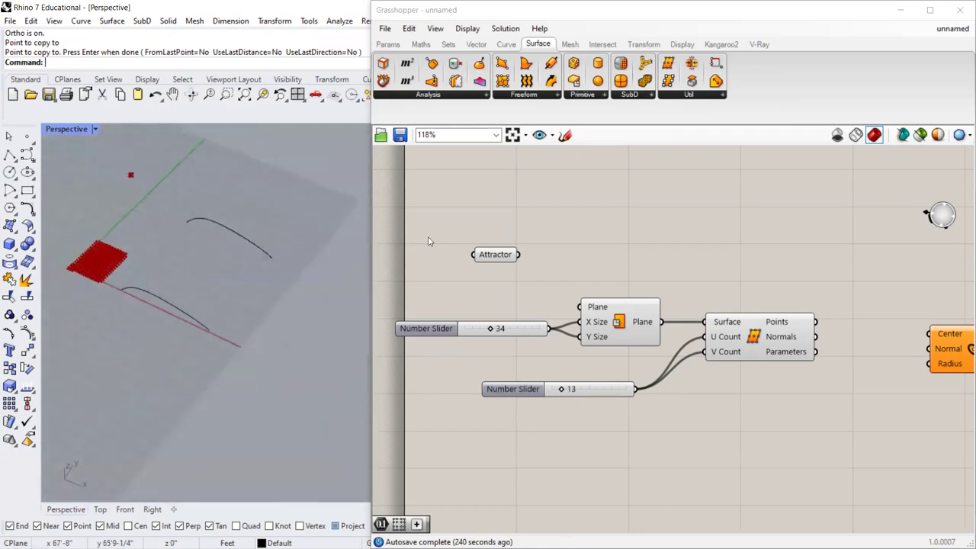
Place a Curve parameter on the Grasshopper canvas above the Attractor parameter.
double_click(581, 218)
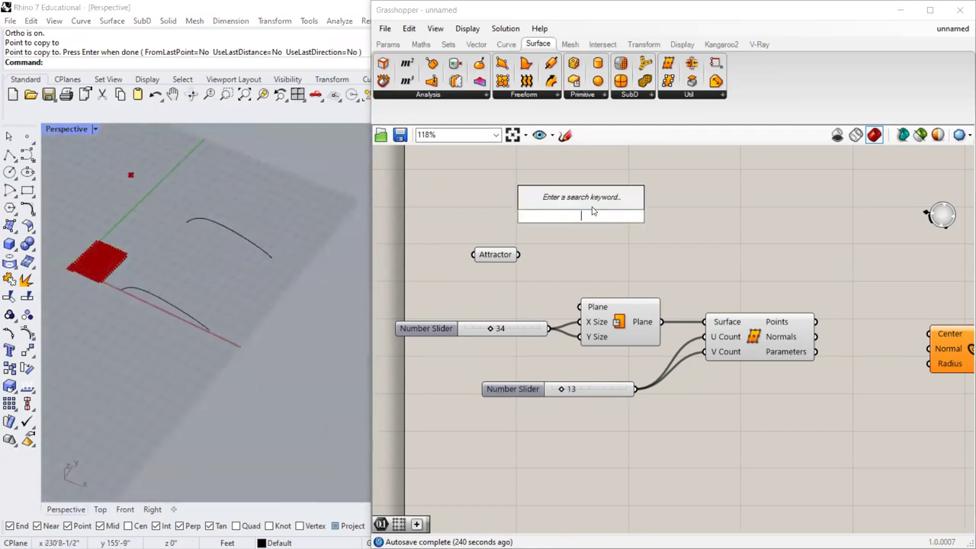
click(387, 44)
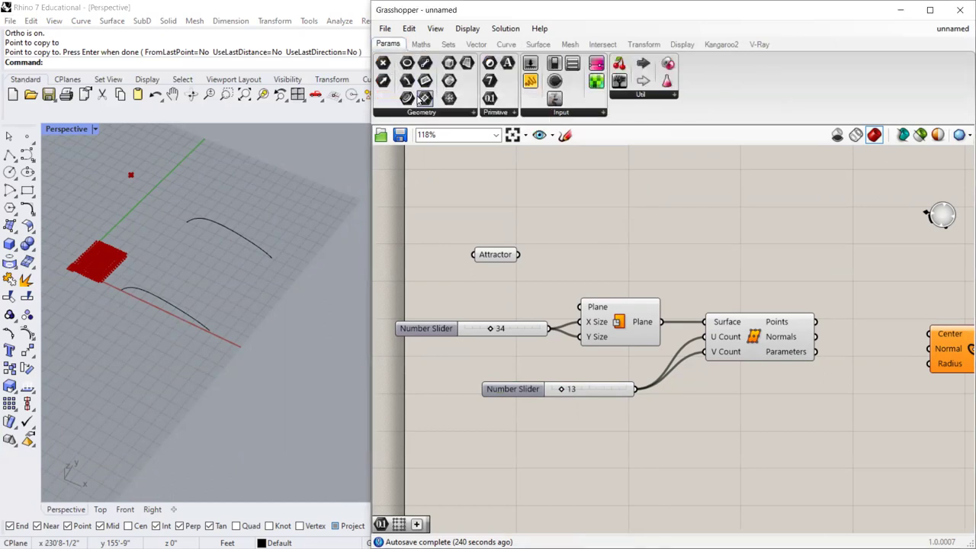
drag(408, 99, 512, 170)
scroll(528, 189, up, 2)
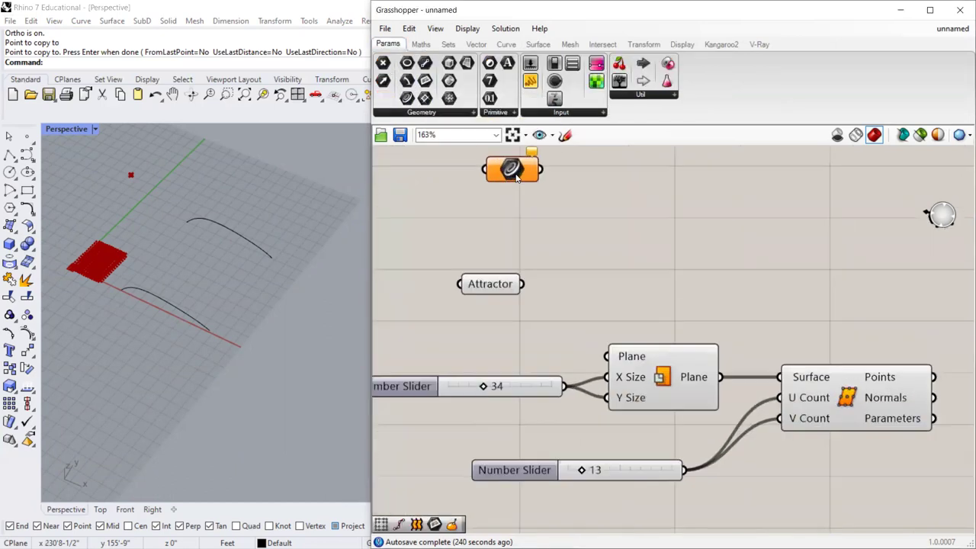
right_click(517, 174)
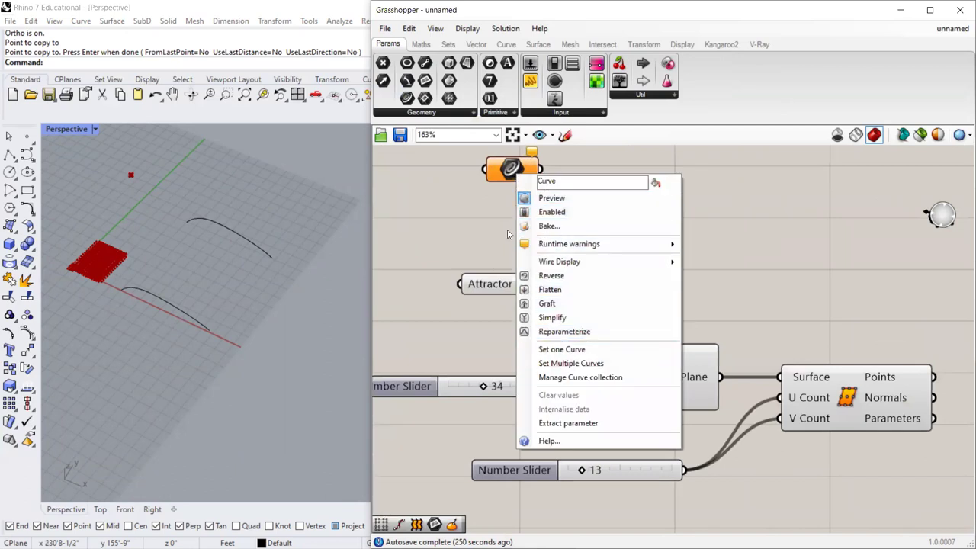
click(503, 180)
Duplicate the Curve parameter below the original and reference the far Rhino curve in the original and the near curve in the copy.
alt+drag(511, 169, 511, 207)
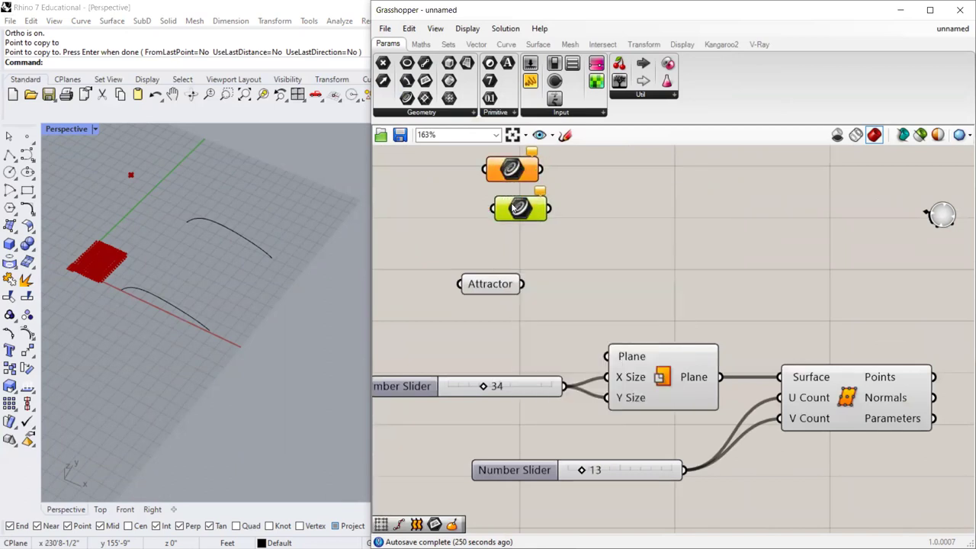
click(526, 179)
right_click(525, 180)
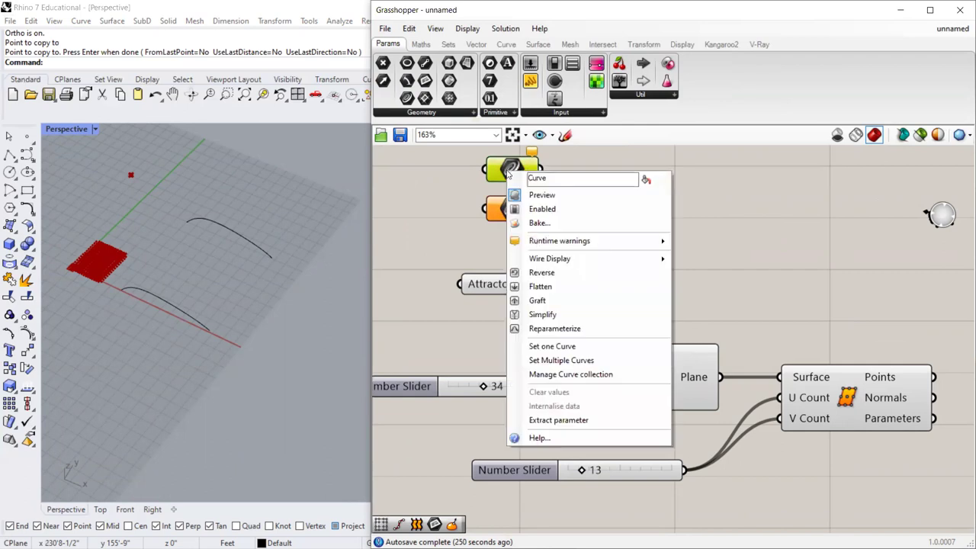
click(580, 347)
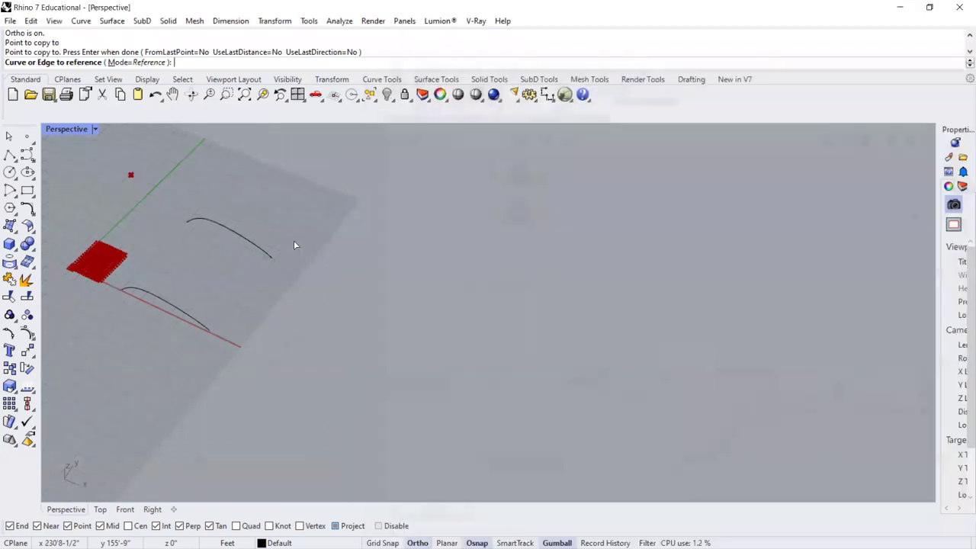
click(247, 251)
right_click(515, 207)
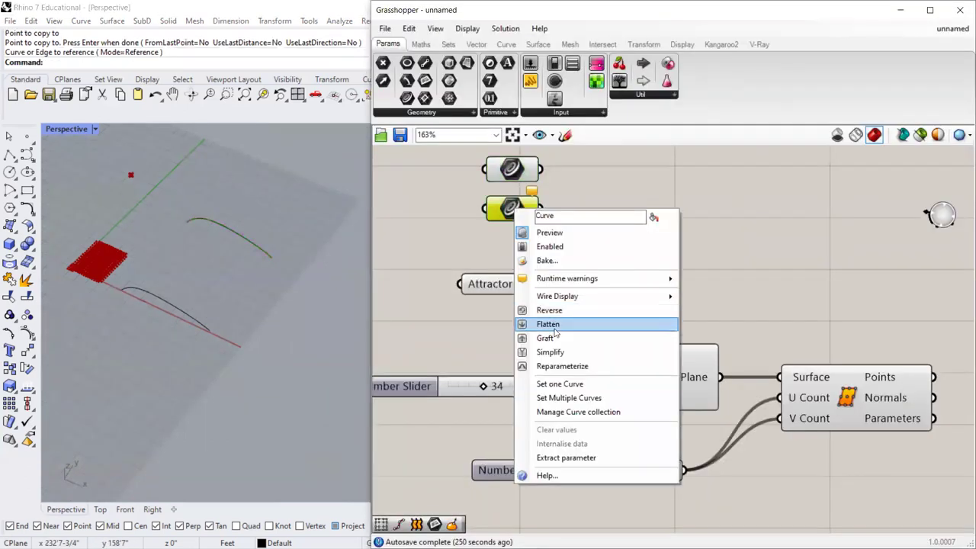
click(564, 384)
click(230, 298)
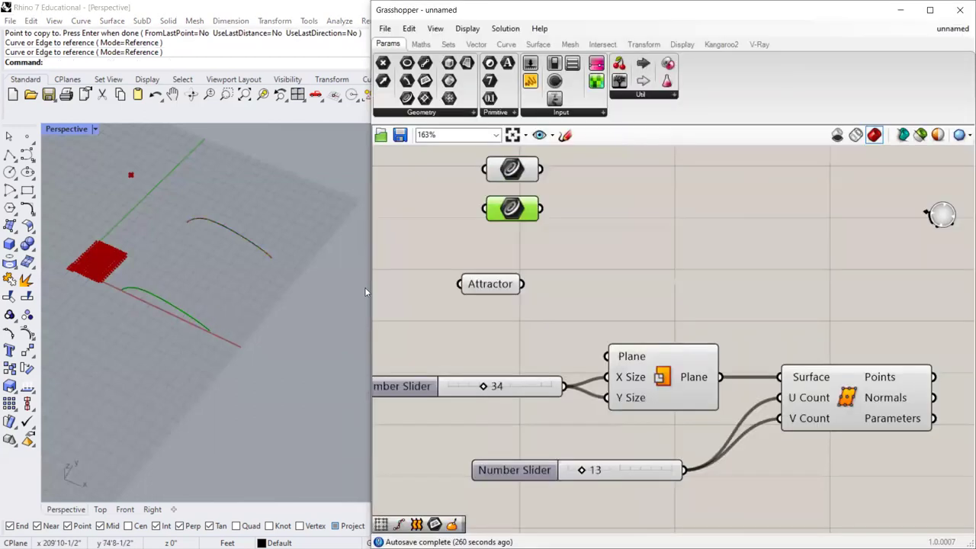
Add a Loft component beside the two Curve parameters.
double_click(618, 206)
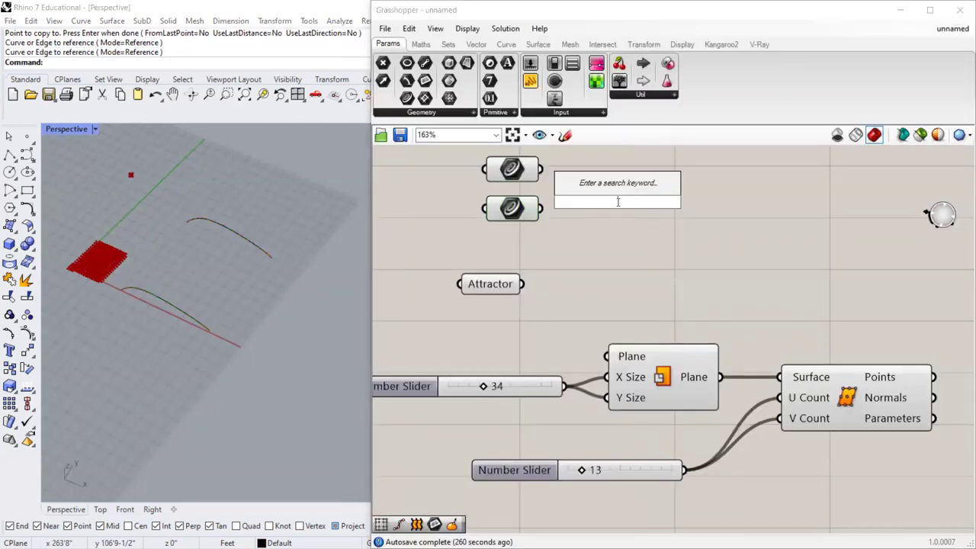
text(loft)
click(610, 188)
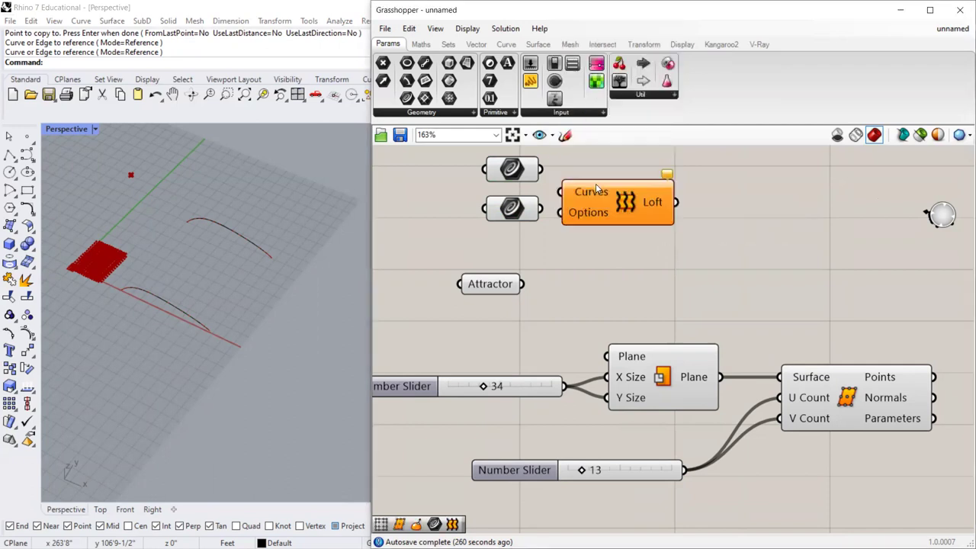
drag(631, 206, 679, 198)
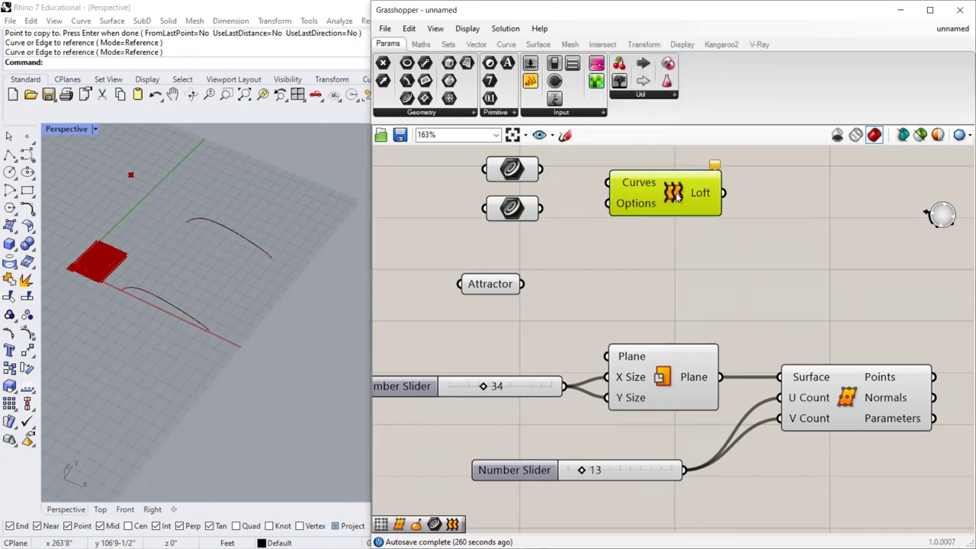
Delete the lower Curve parameter and set the remaining one to reference both arched curves as multiple curves.
click(513, 209)
key(Delete)
click(512, 169)
right_click(512, 169)
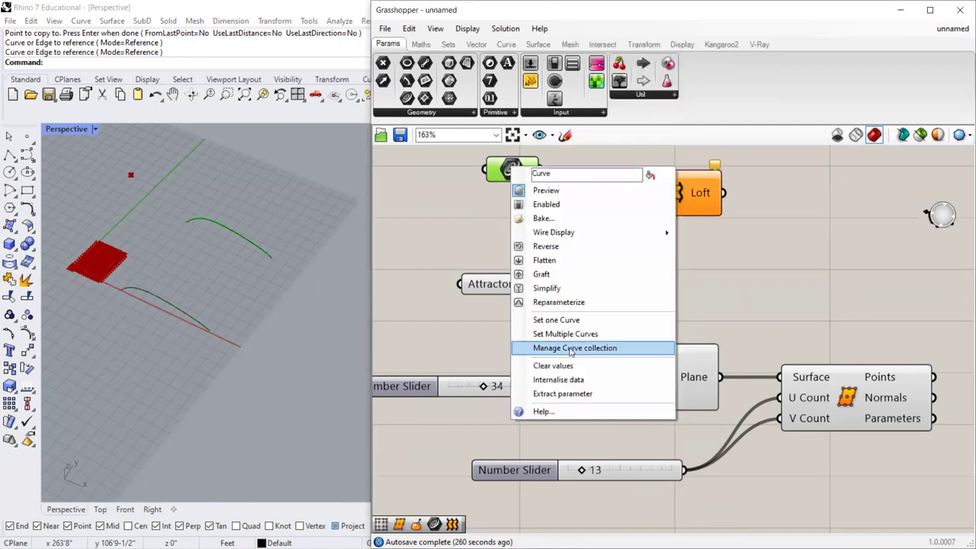
click(561, 338)
drag(285, 228, 183, 322)
key(Return)
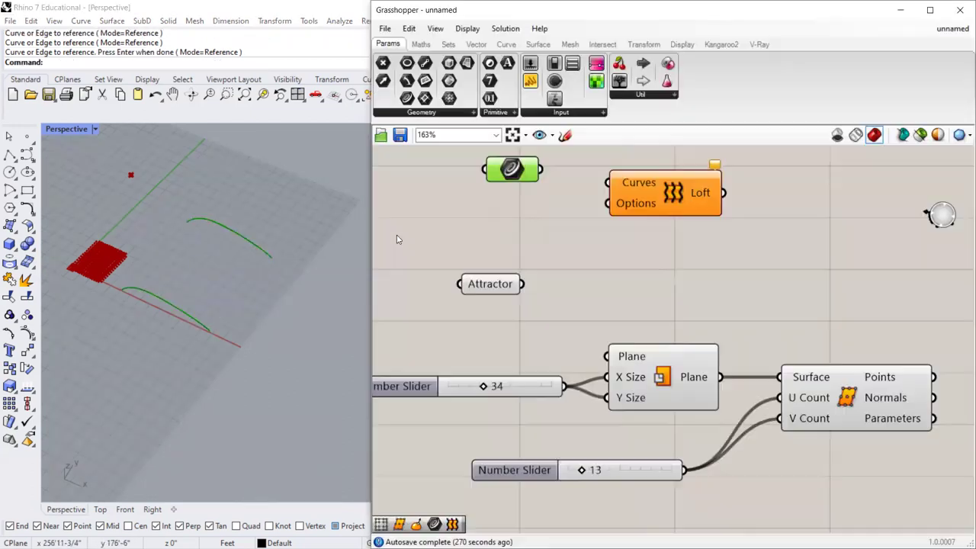
Wire the Curve parameter into Loft's Curves input and align the Loft component with it.
drag(516, 179, 607, 183)
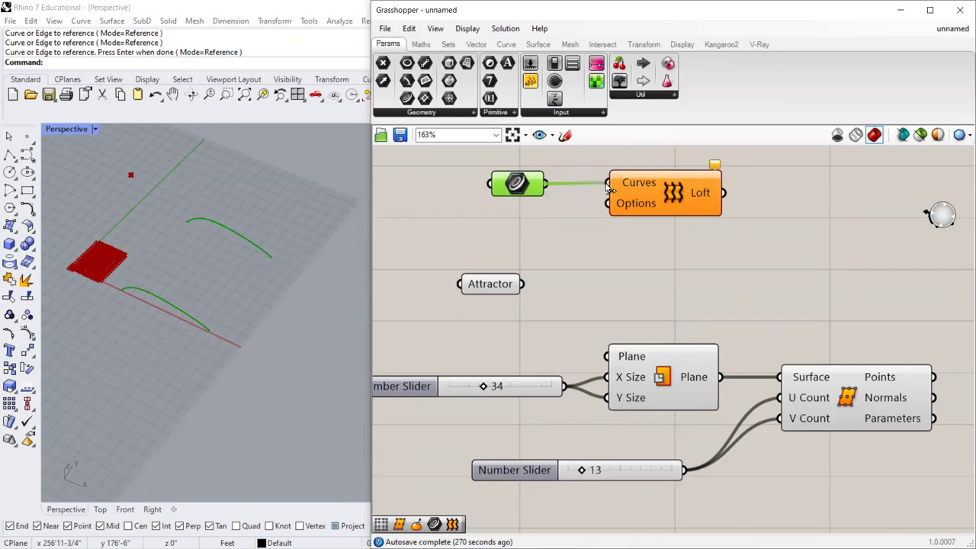
drag(678, 198, 673, 209)
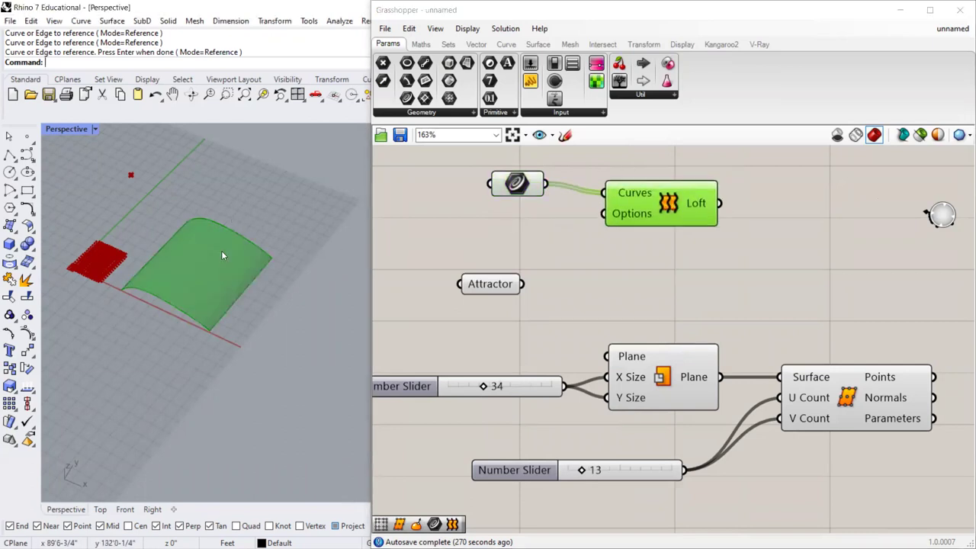
scroll(164, 286, up, 3)
mouse_move(163, 301)
right_down()
mouse_move(183, 277)
mouse_move(263, 235)
mouse_move(156, 287)
right_up()
scroll(159, 244, up, 2)
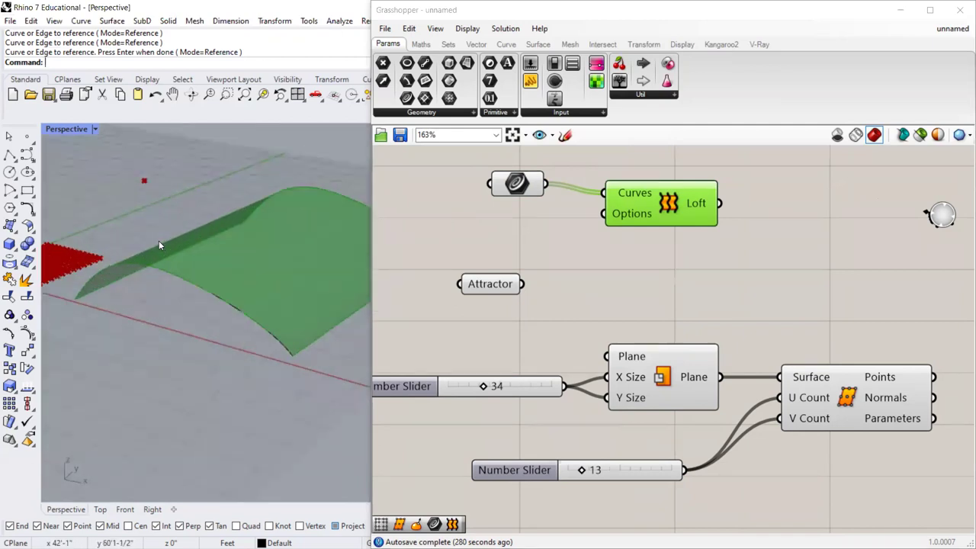
drag(659, 198, 647, 188)
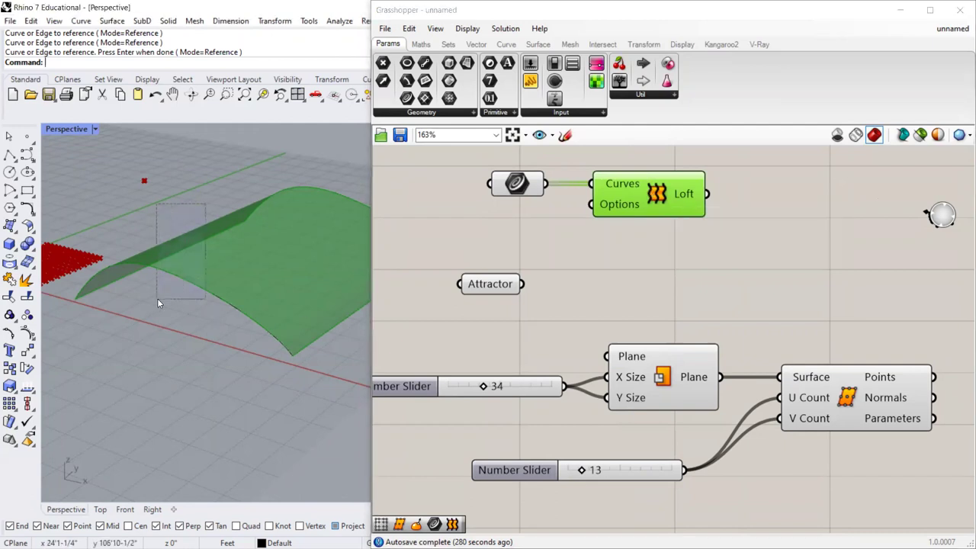
Pull the middle control point of the near arched curve downward in the Perspective viewport to reshape the lofted surface's front edge.
drag(158, 302, 157, 303)
scroll(169, 280, up, 3)
drag(150, 268, 157, 337)
right_drag(157, 337, 228, 314)
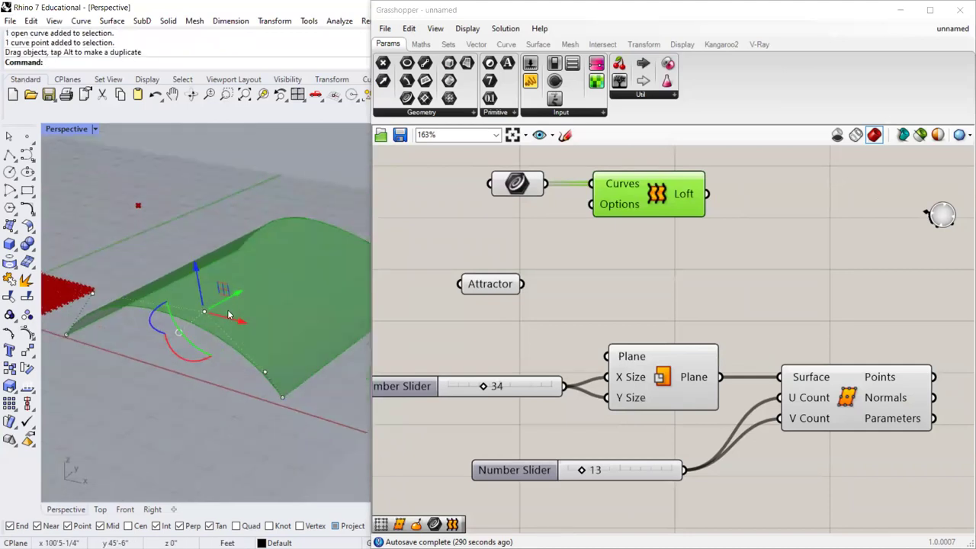
drag(228, 314, 202, 360)
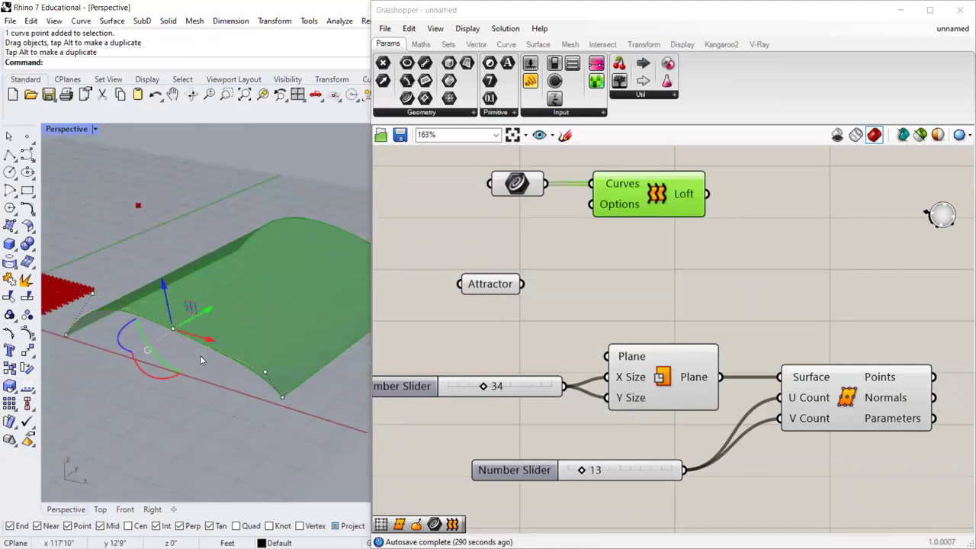
drag(214, 313, 150, 357)
right_drag(150, 358, 127, 414)
Adjust the far arched curve's position vertically with the gumball in the Perspective viewport, then deselect it.
right_drag(239, 244, 281, 297)
click(305, 300)
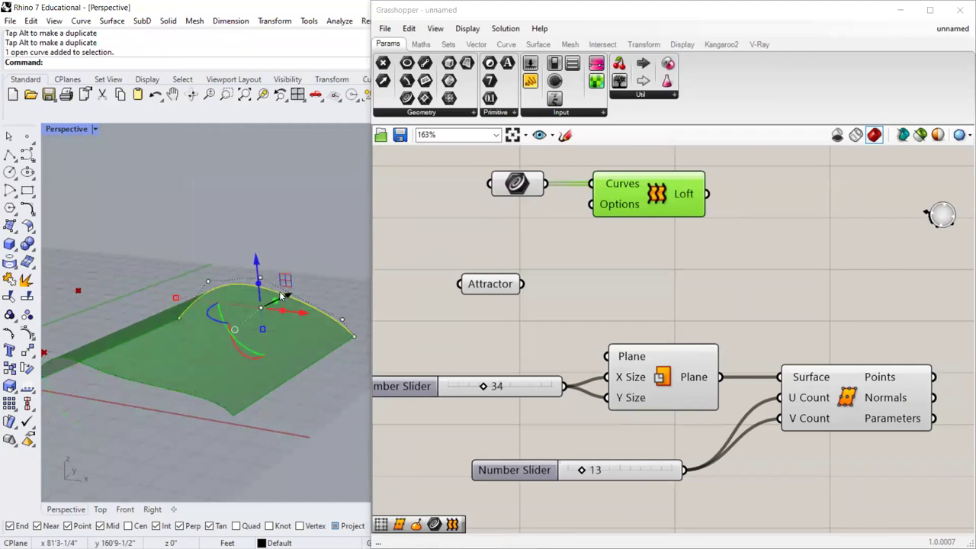
scroll(245, 268, up, 3)
mouse_move(246, 268)
mouse_down()
mouse_move(288, 317)
mouse_move(250, 282)
mouse_up()
scroll(248, 280, down, 3)
click(180, 371)
right_drag(180, 371, 145, 359)
right_drag(269, 316, 259, 335)
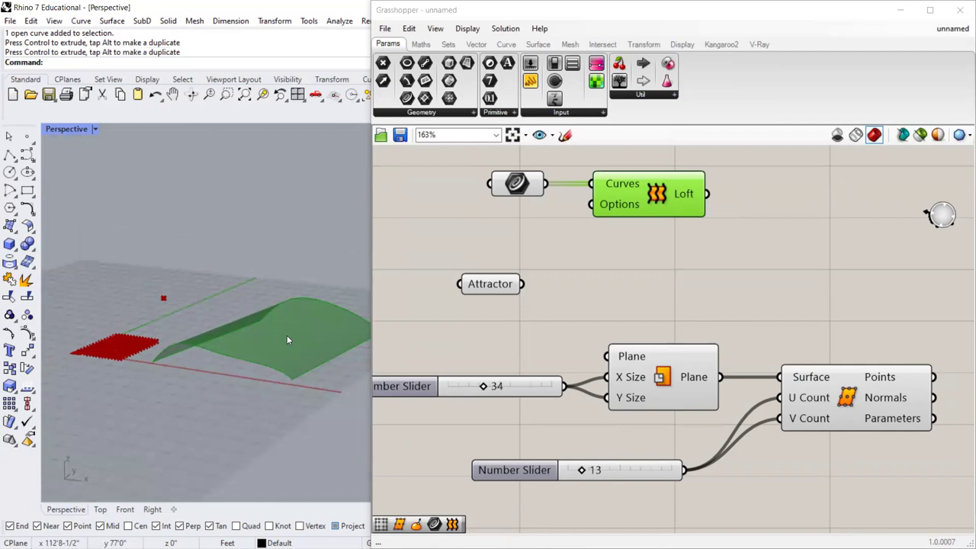
Duplicate the Divide Surface component with its slider connections beside Loft, and wire Loft's output into the copy's Surface input.
scroll(273, 355, up, 2)
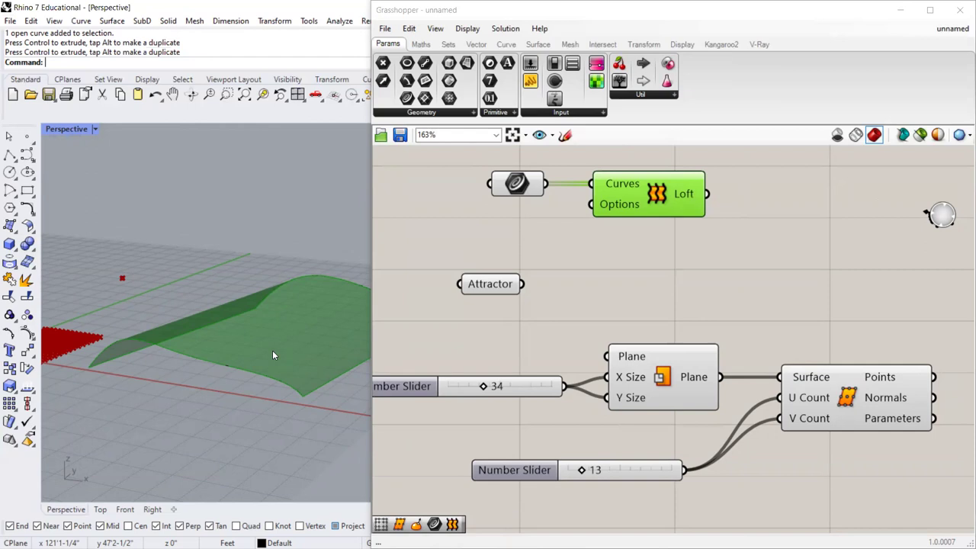
scroll(162, 472, down, 2)
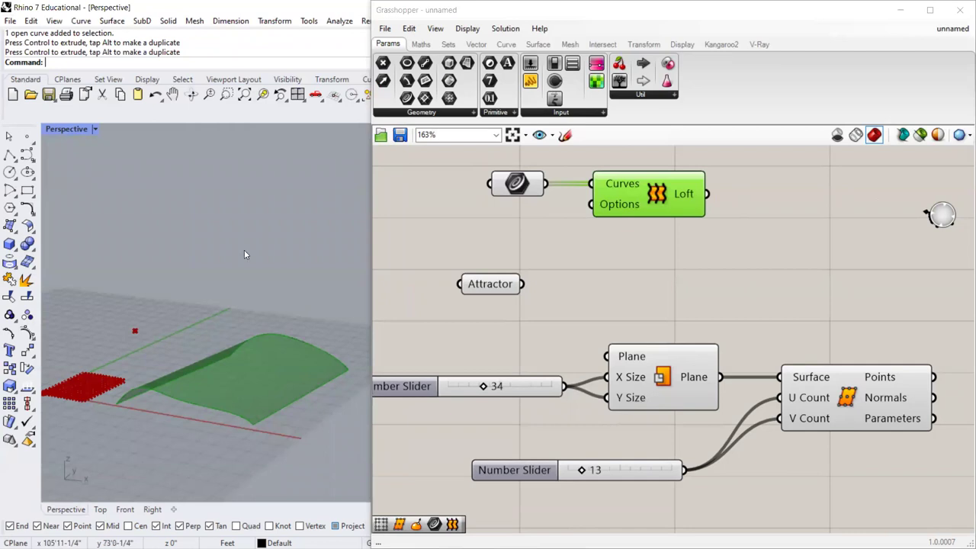
scroll(240, 362, up, 2)
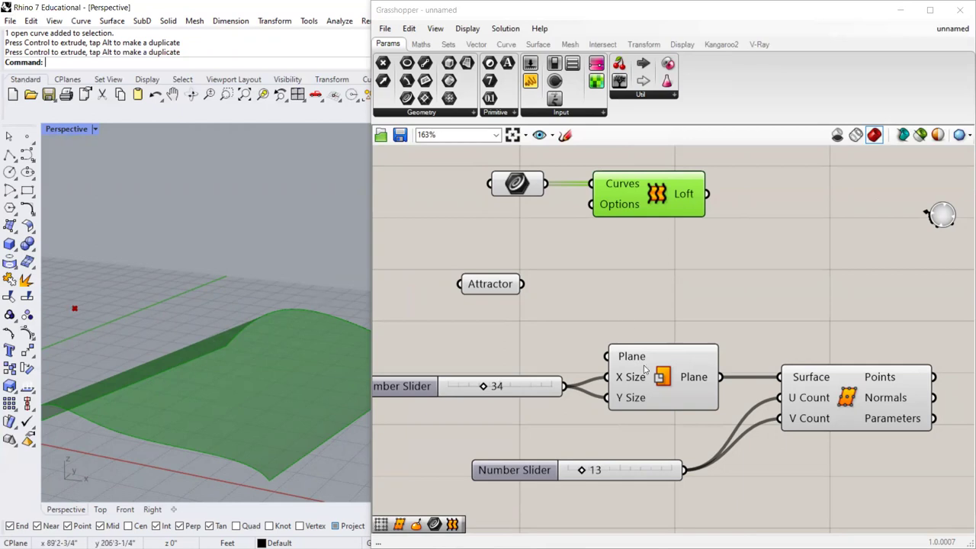
scroll(644, 369, down, 3)
click(755, 367)
click(740, 363)
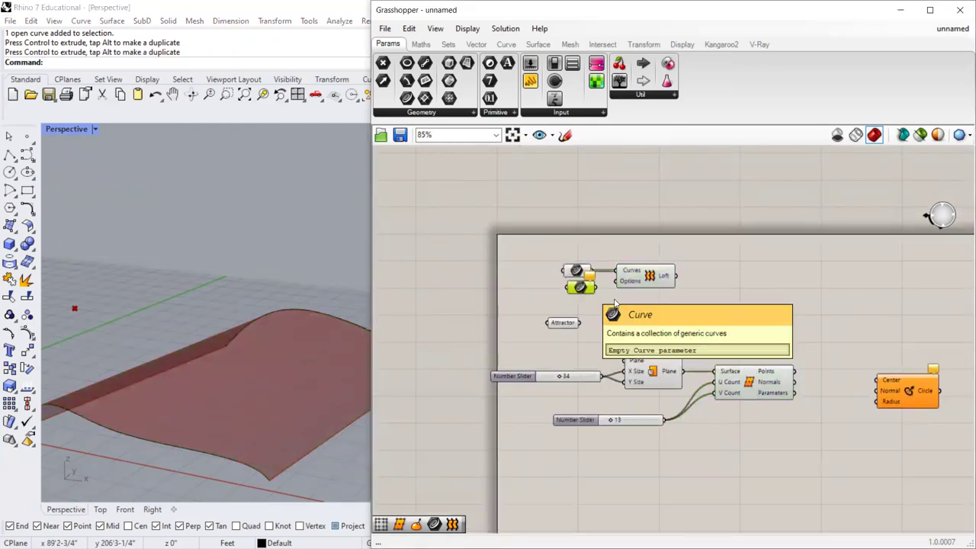
click(734, 378)
alt+drag(733, 378, 737, 284)
drag(675, 276, 718, 282)
Examine the division points on the lofted surface in the Perspective viewport, comparing them with the flat point grid.
right_drag(196, 304, 27, 439)
right_drag(102, 448, 190, 426)
scroll(190, 430, down, 3)
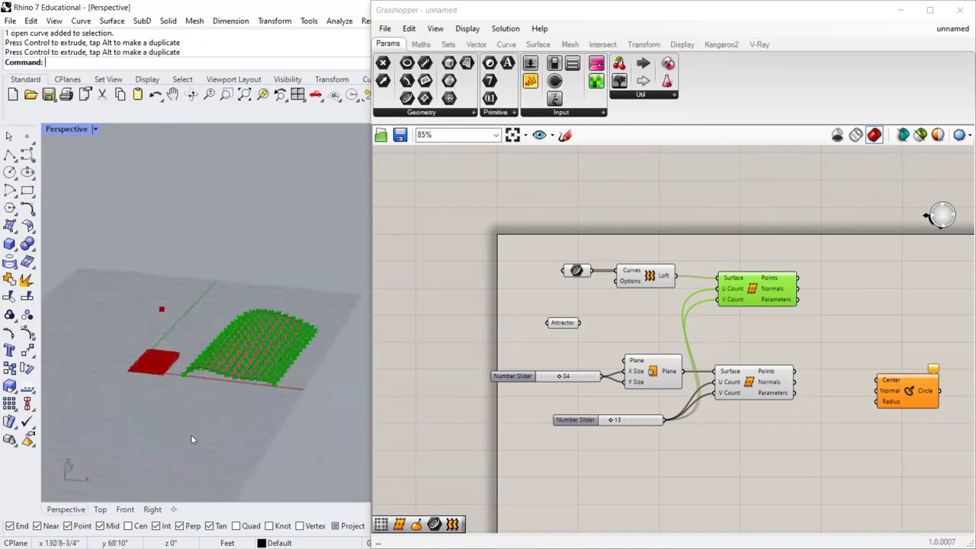
scroll(145, 359, up, 5)
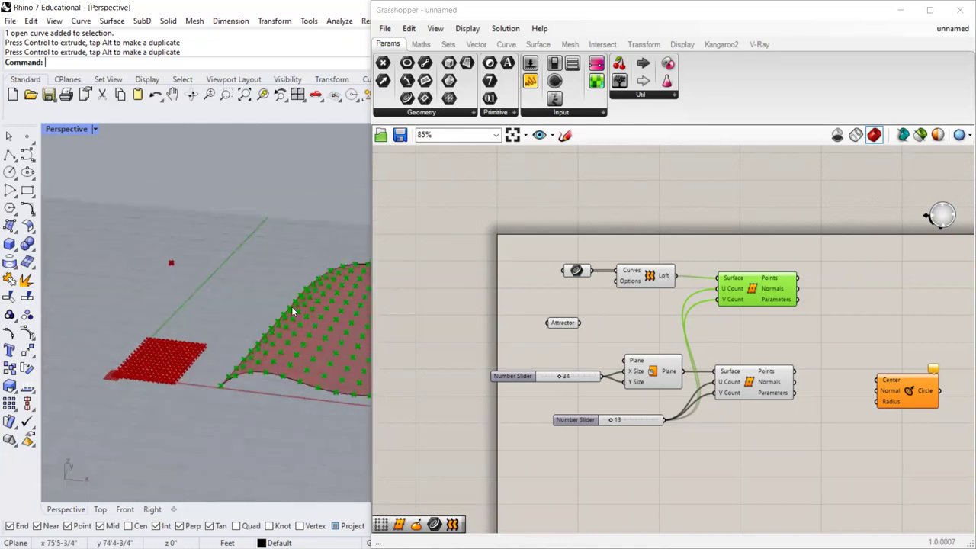
scroll(312, 326, up, 1)
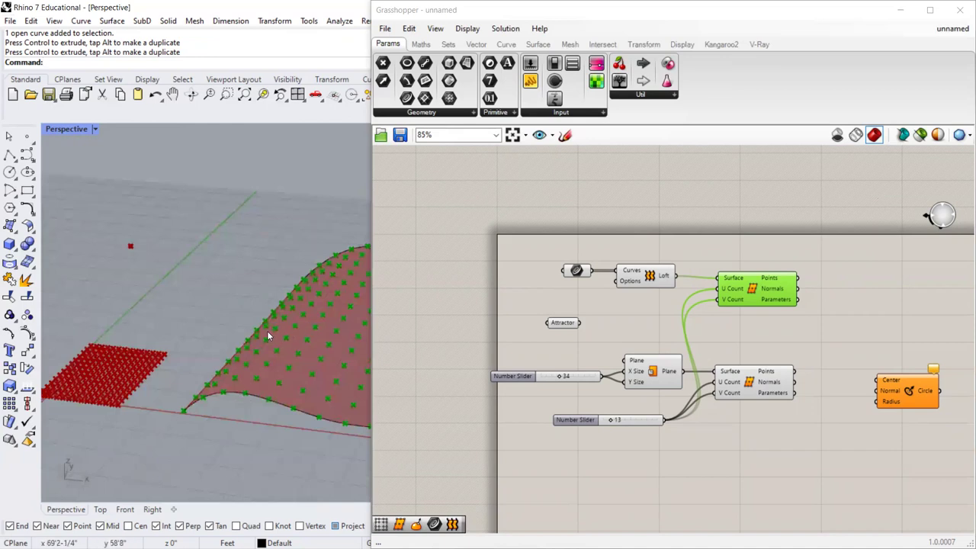
scroll(285, 354, up, 3)
right_drag(262, 353, 300, 425)
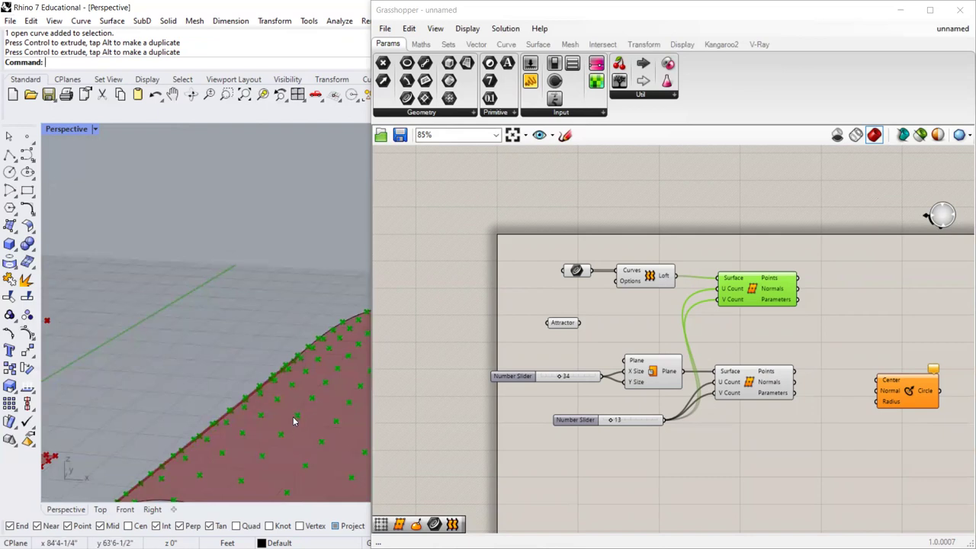
right_drag(266, 244, 290, 376)
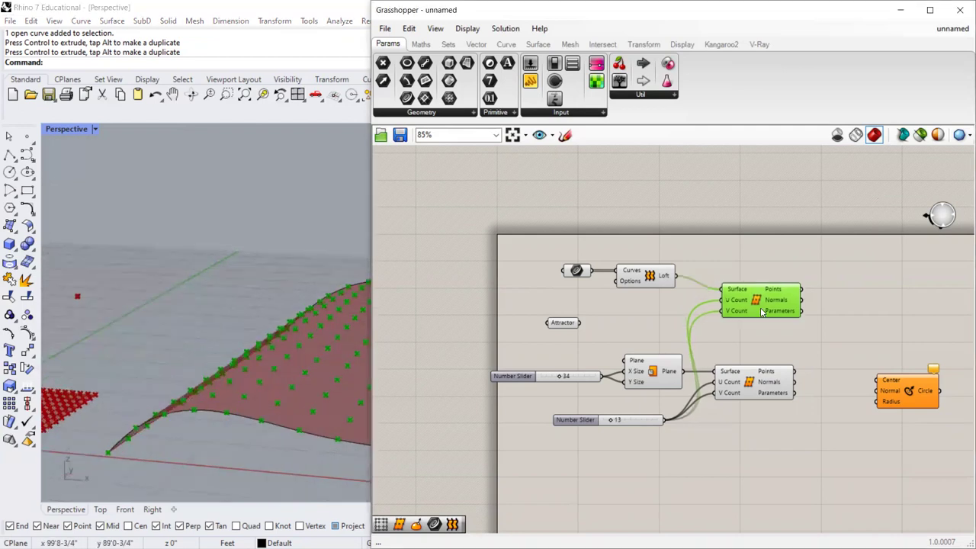
Delete the duplicated Divide Surface component, the Loft component and the referenced Curve parameter from the upper part of the definition.
key(Delete)
drag(632, 282, 623, 286)
key(Delete)
click(577, 271)
key(Delete)
Select both arched curves in the Perspective viewport and delete them.
right_drag(253, 341, 321, 288)
drag(321, 288, 269, 401)
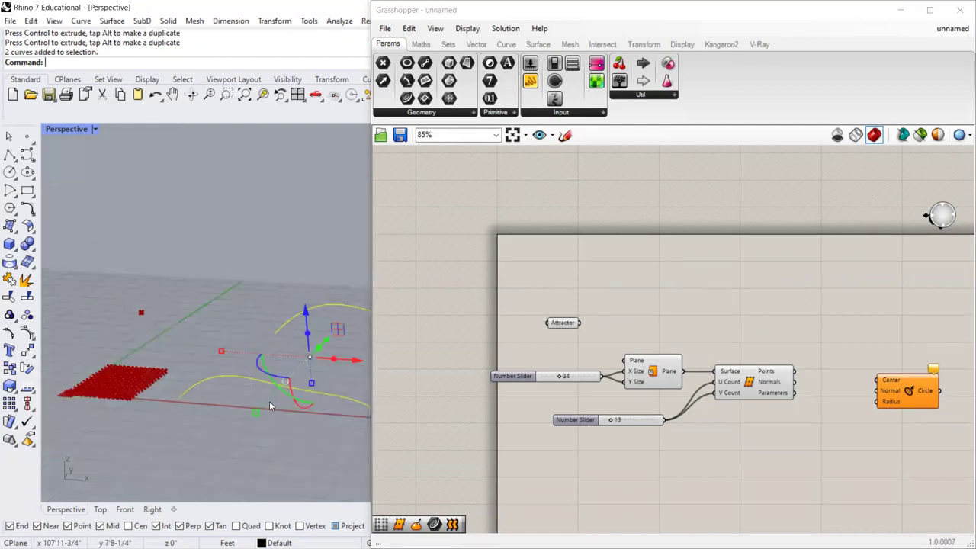
key(Delete)
Turn off the plane surface component's preview and shift the Divide Surface component slightly closer to it.
right_drag(285, 307, 185, 167)
scroll(246, 310, up, 5)
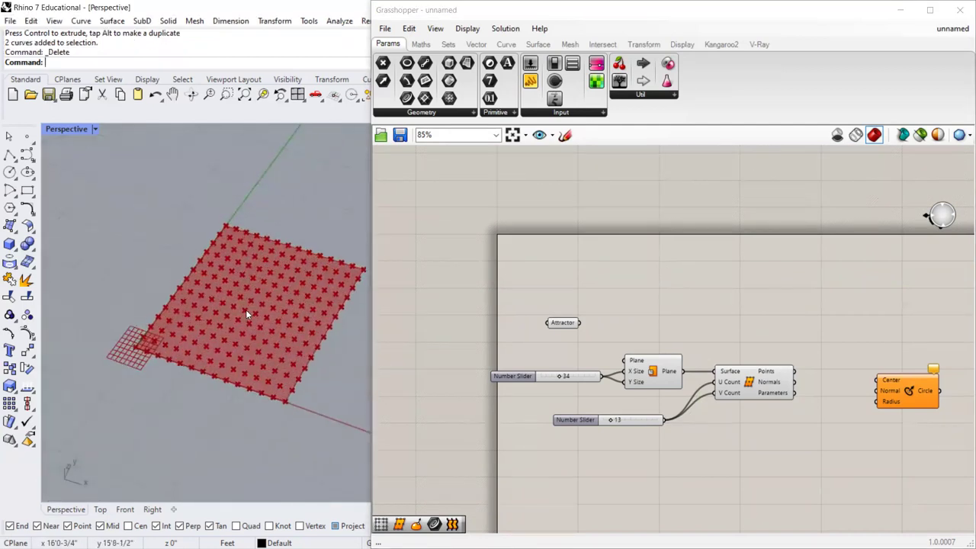
click(671, 375)
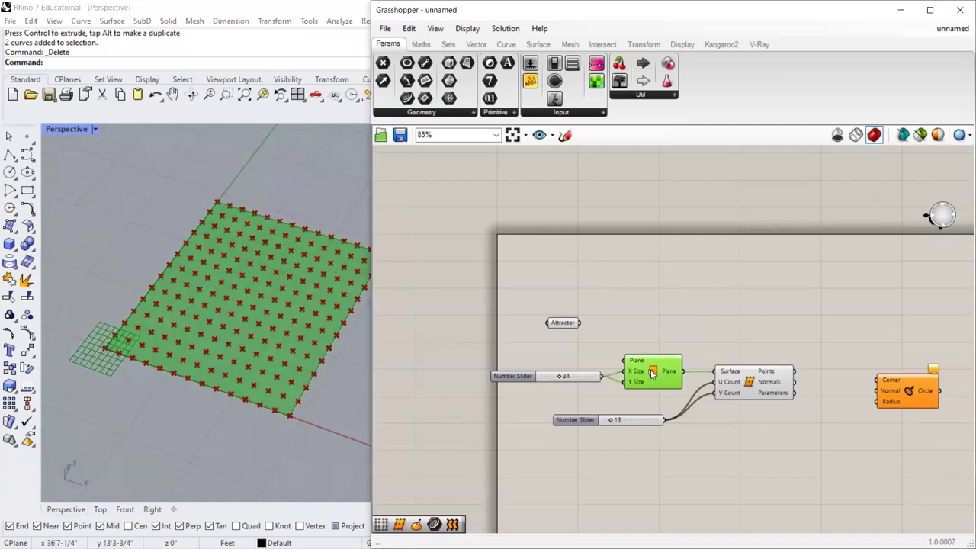
right_click(646, 370)
click(671, 398)
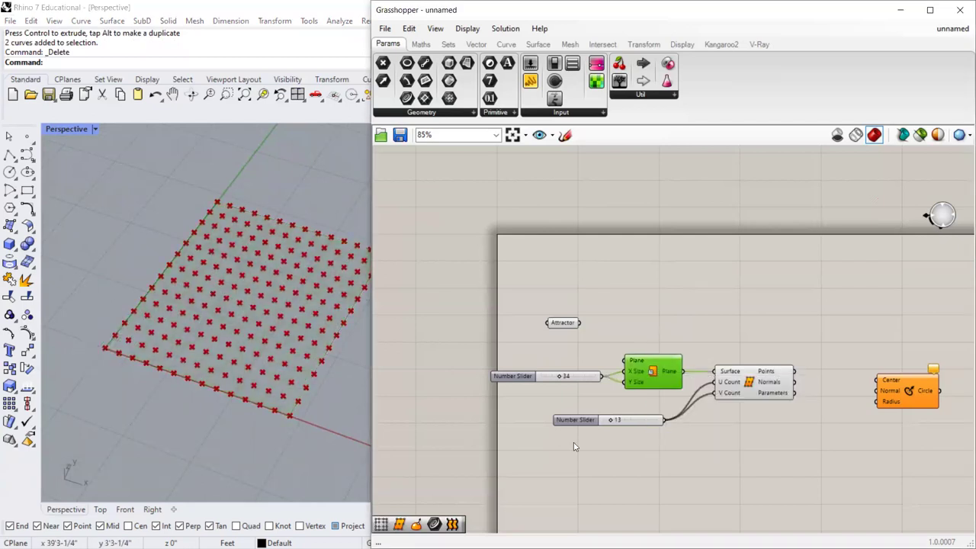
drag(746, 388, 741, 385)
click(725, 334)
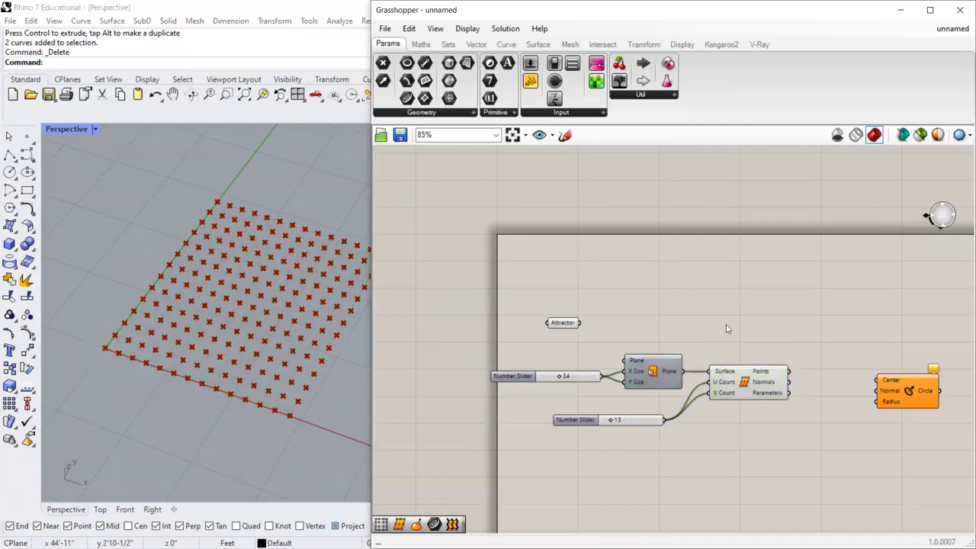
Add a Circle CNR component beside Divide Surface and wire the Points output into its Center input.
double_click(728, 324)
text(circl)
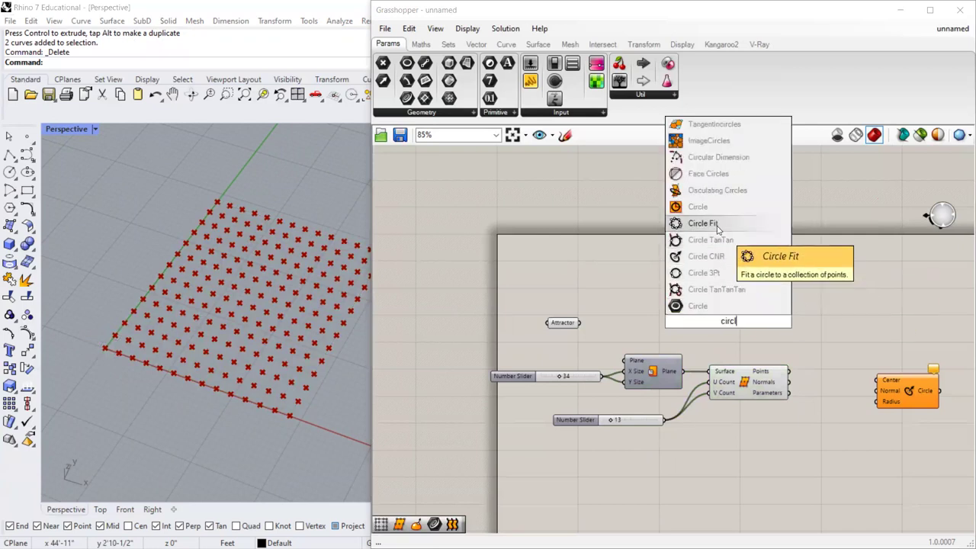
click(694, 257)
drag(763, 332, 851, 393)
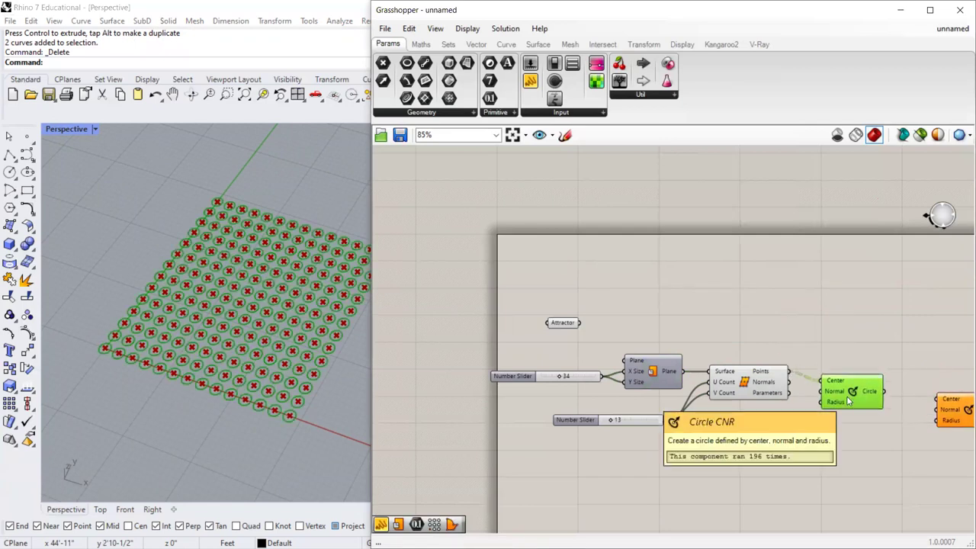
Examine the wire between Divide Surface's Points output and Circle's Center input, along with the circles generated on the grid.
scroll(846, 387, up, 3)
click(812, 334)
click(833, 390)
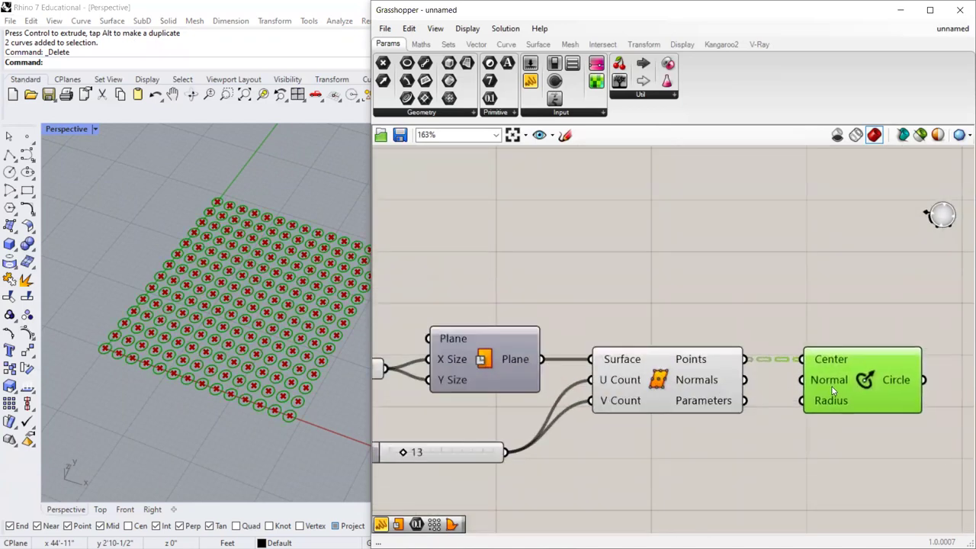
scroll(588, 340, down, 2)
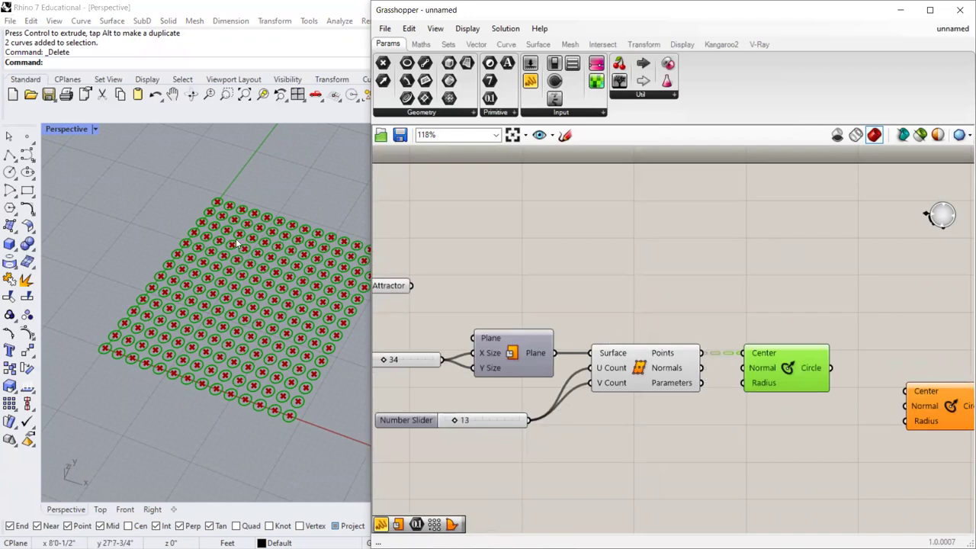
click(662, 314)
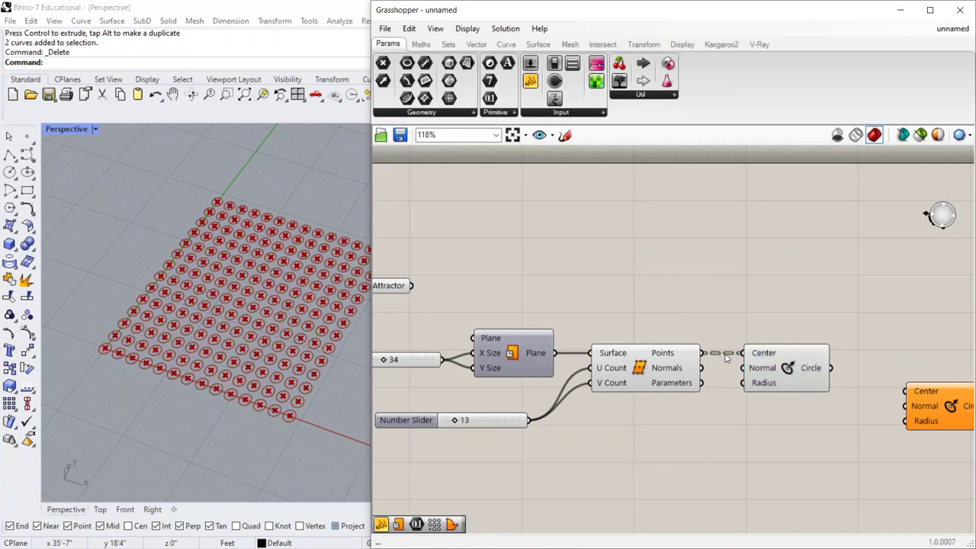
scroll(561, 385, up, 3)
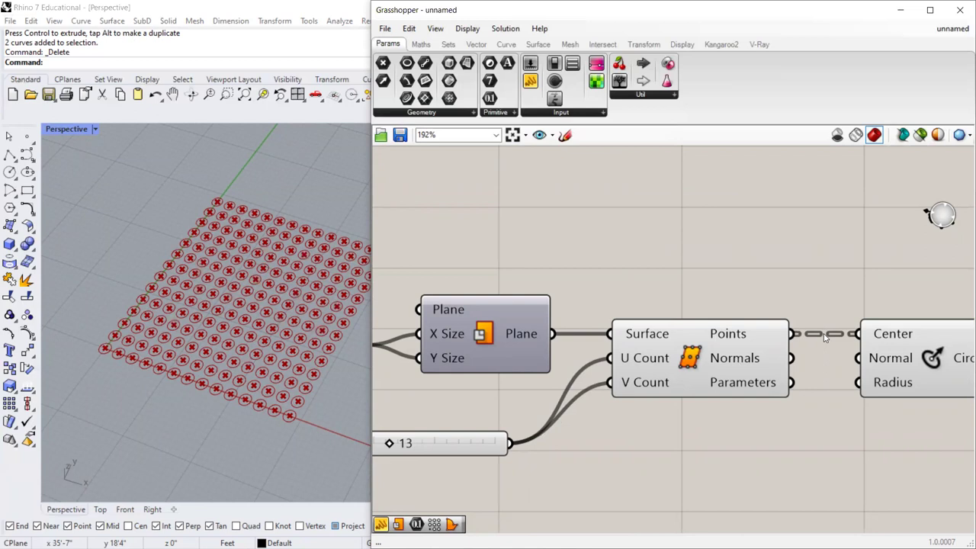
scroll(659, 311, down, 3)
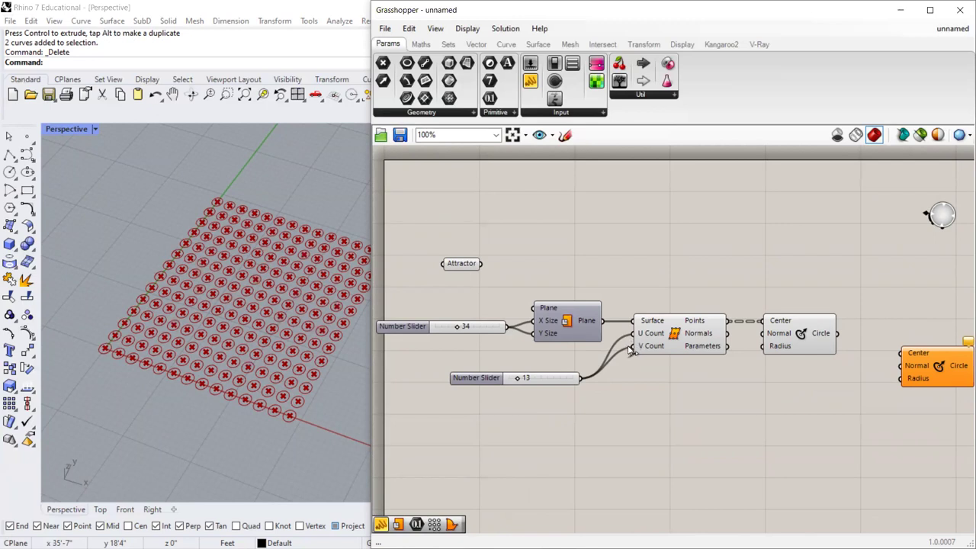
Place a Panel above the Circle component, connect Circle's output to it, and enlarge it to show more of the list.
drag(629, 349, 634, 346)
drag(534, 81, 802, 277)
scroll(684, 294, down, 3)
scroll(685, 294, up, 2)
click(751, 271)
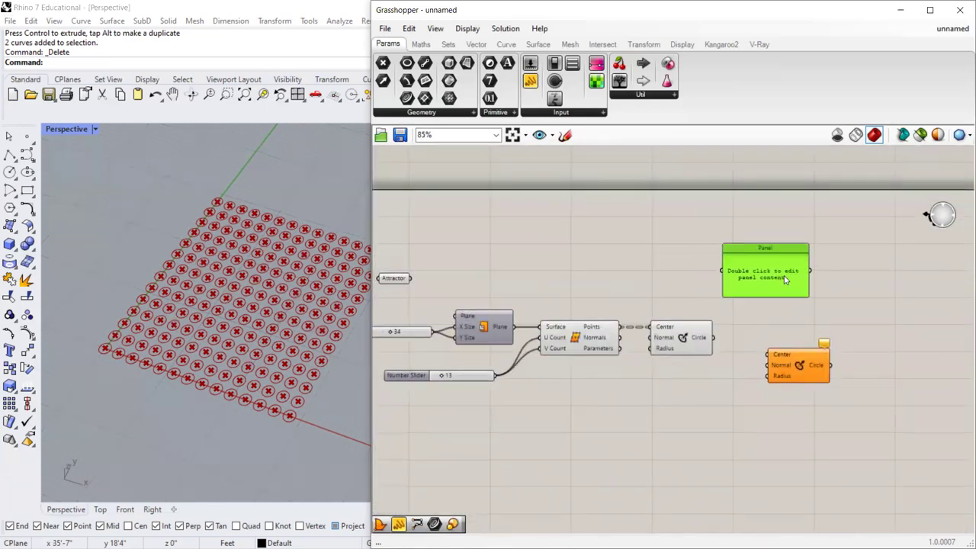
drag(715, 337, 732, 269)
drag(787, 280, 778, 359)
drag(768, 227, 781, 180)
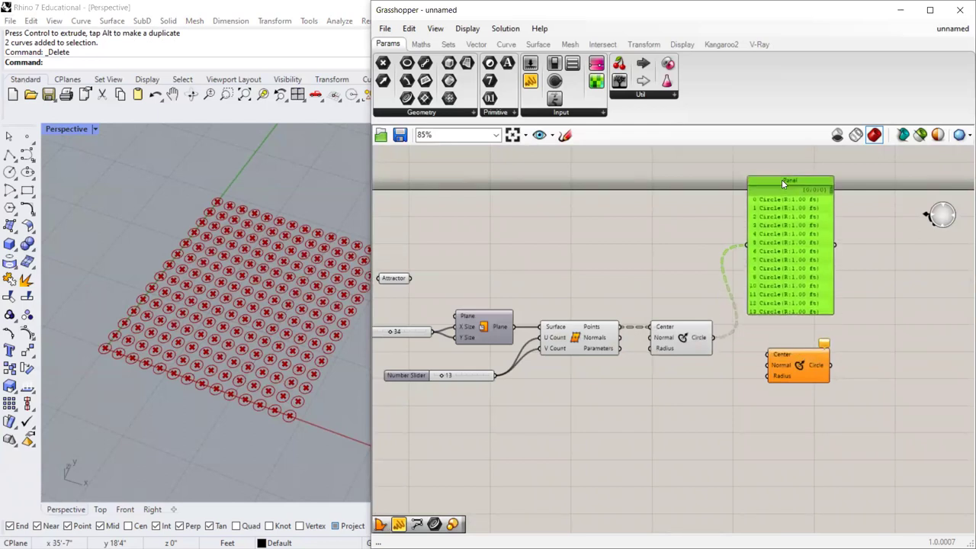
Move the unconnected spare Circle component down the canvas, clear of the panel and the active components.
drag(798, 366, 826, 487)
scroll(627, 340, up, 3)
scroll(749, 360, down, 2)
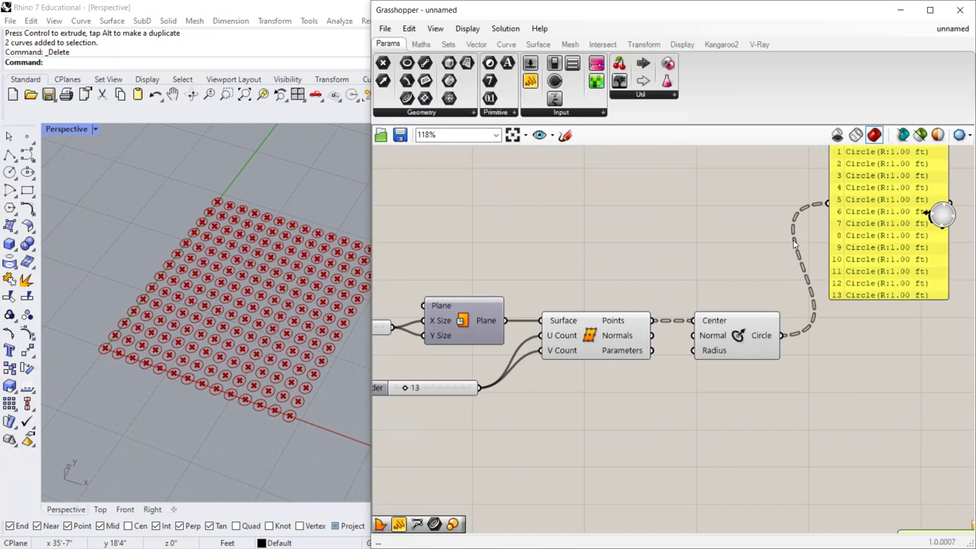
scroll(746, 244, down, 2)
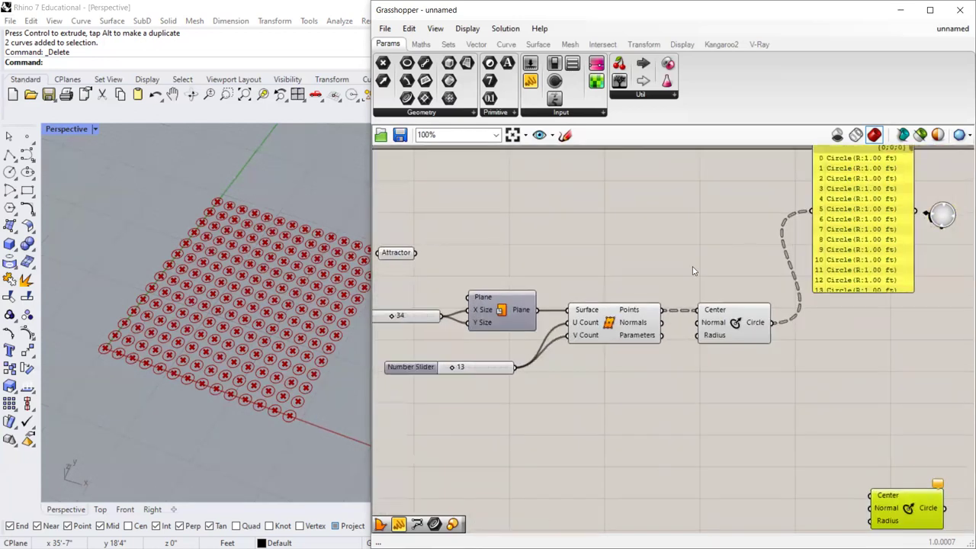
right_drag(551, 340, 434, 394)
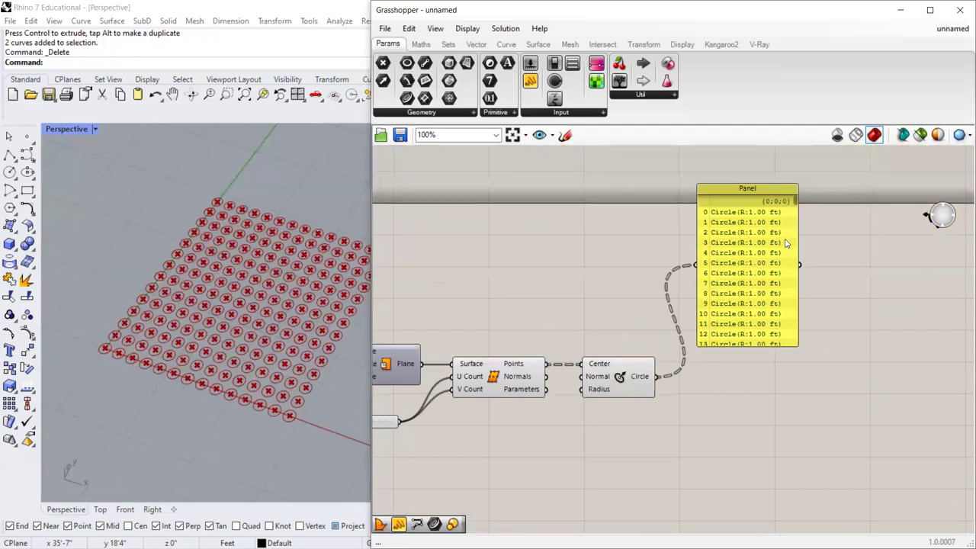
Review the panel's circle list branch by branch, comparing the branches with the rows of circles in the viewport.
mouse_move(591, 388)
drag(795, 200, 795, 213)
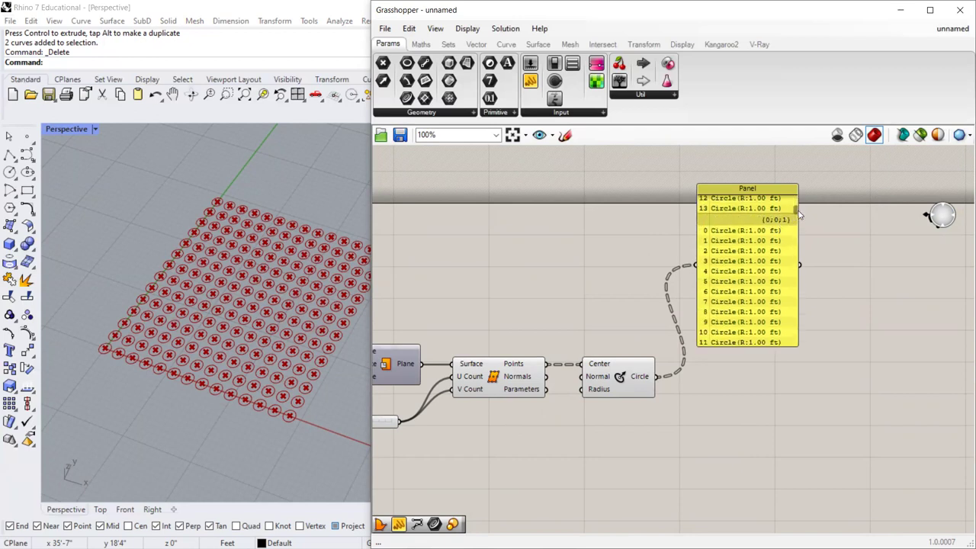
drag(796, 218, 796, 222)
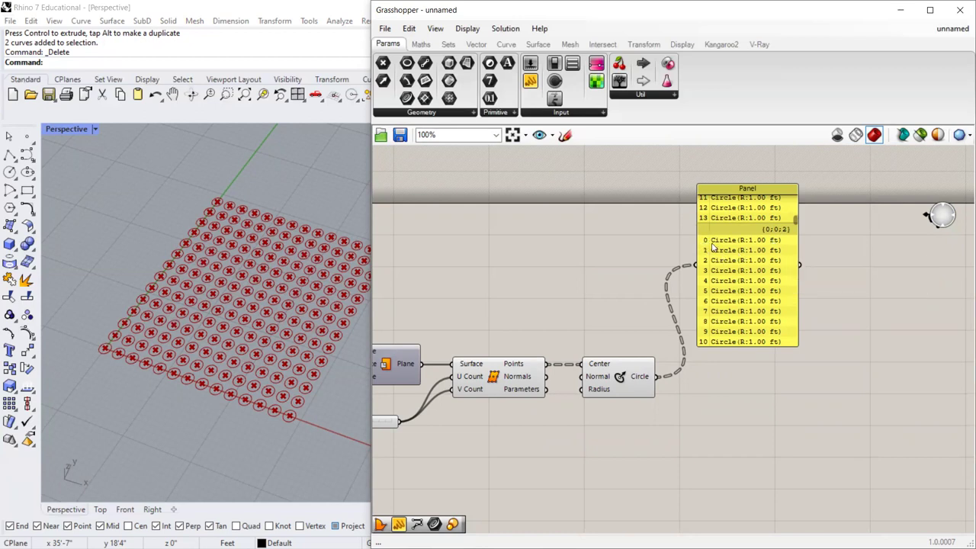
scroll(795, 220, down, 5)
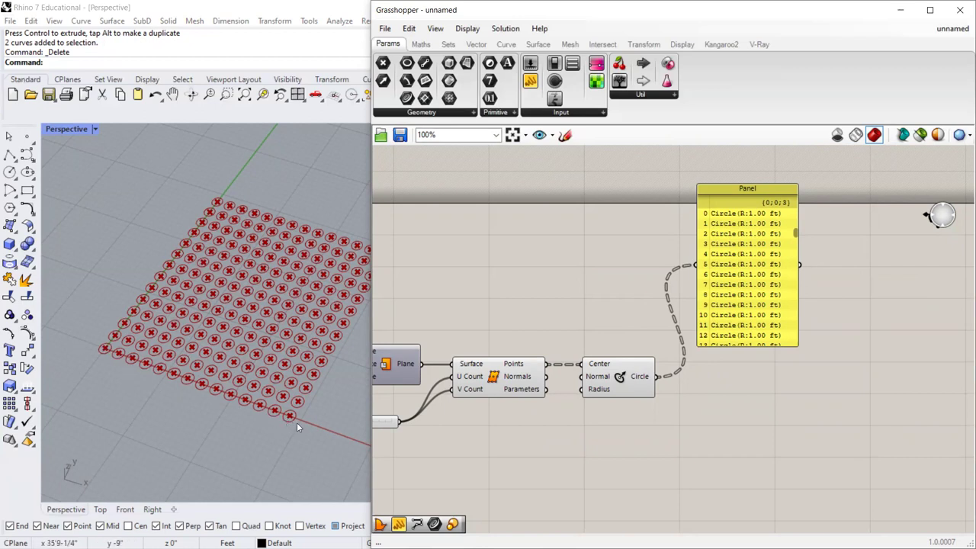
drag(797, 234, 798, 200)
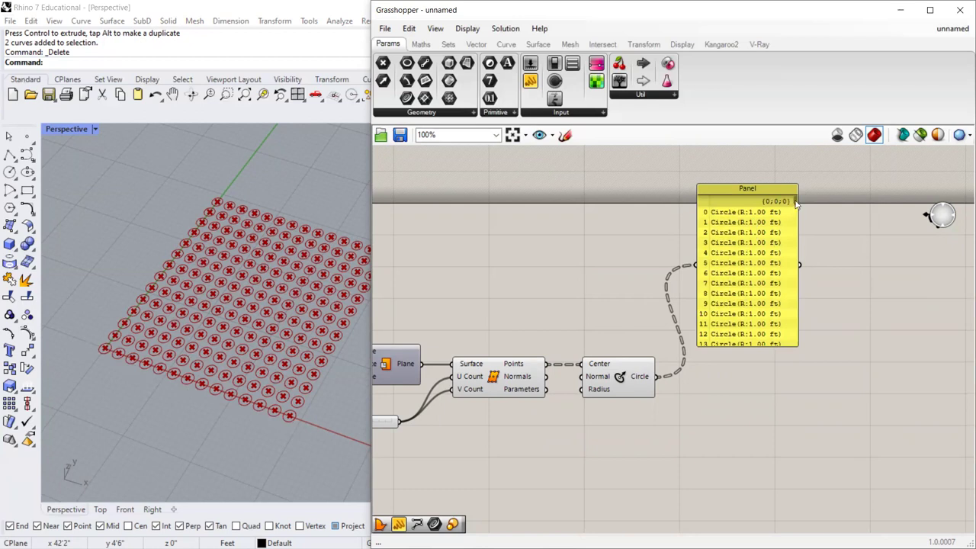
scroll(796, 201, down, 3)
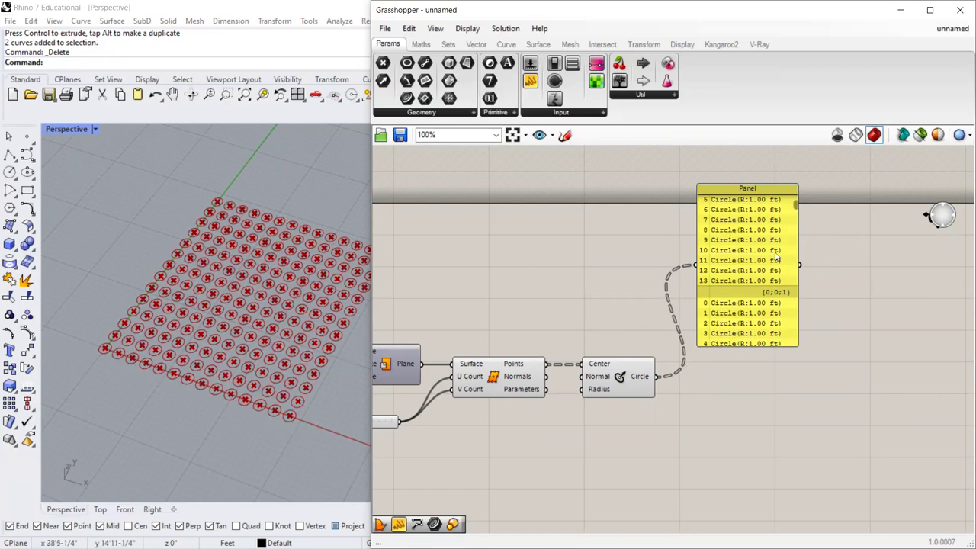
Reposition the panel beside the Circle component and delete it.
drag(769, 285, 773, 283)
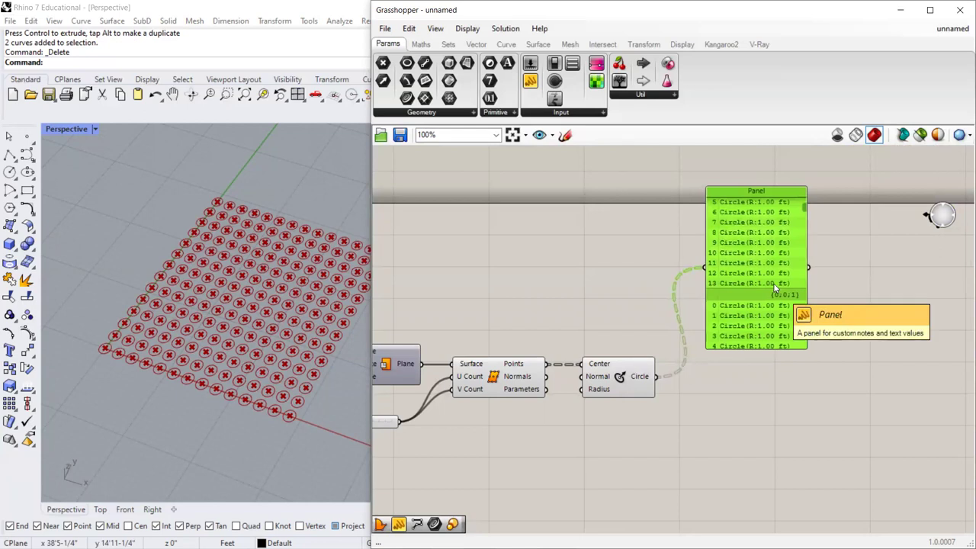
drag(773, 283, 786, 292)
drag(770, 340, 767, 320)
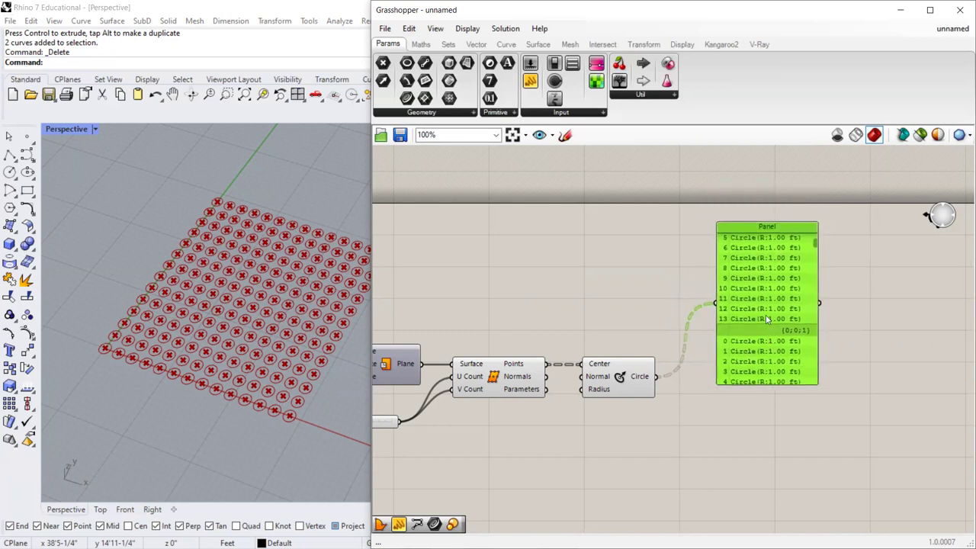
key(Delete)
Duplicate the 13 number slider below Divide Surface, connect the copy to Circle's Radius input, and reduce its value to 0.
scroll(765, 309, down, 1)
drag(650, 357, 660, 365)
scroll(655, 370, up, 3)
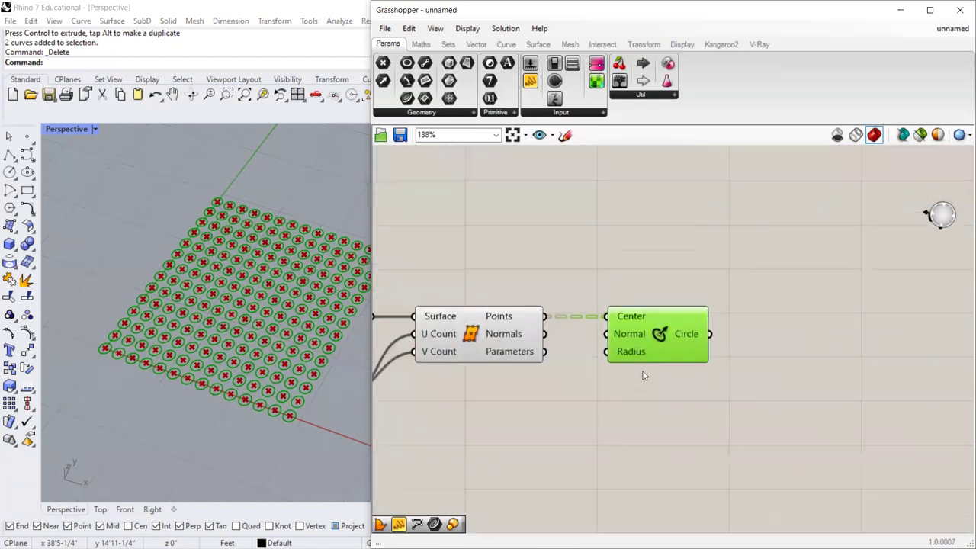
scroll(589, 364, up, 1)
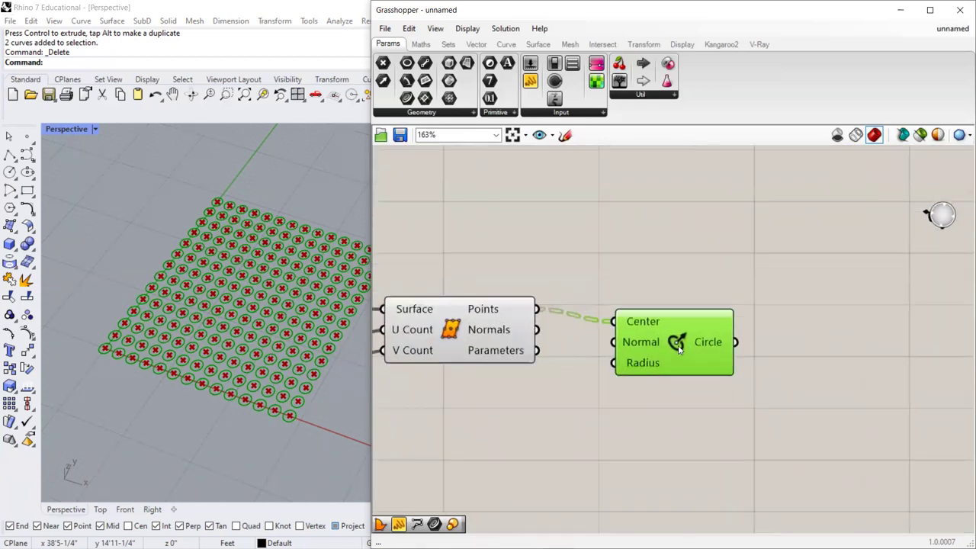
scroll(675, 345, down, 3)
click(426, 381)
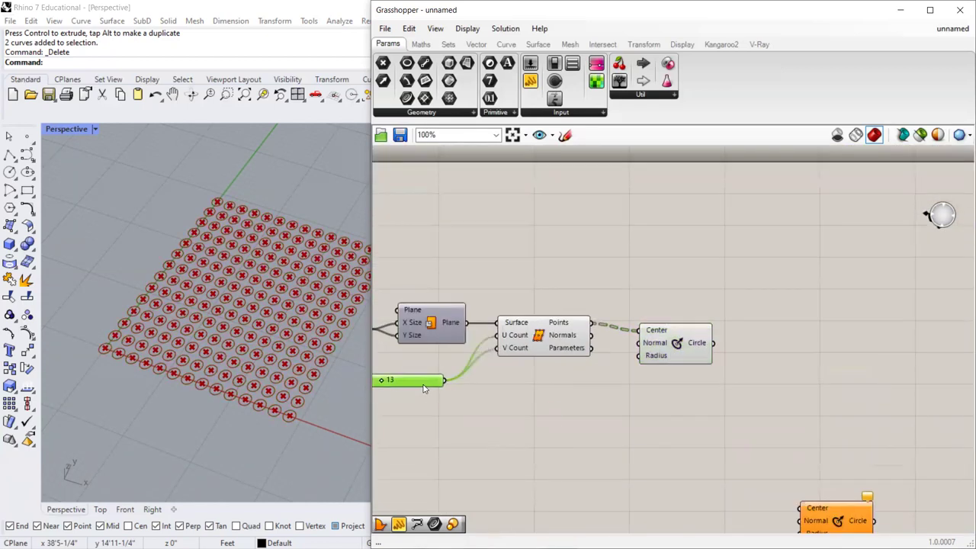
alt+drag(424, 388, 639, 356)
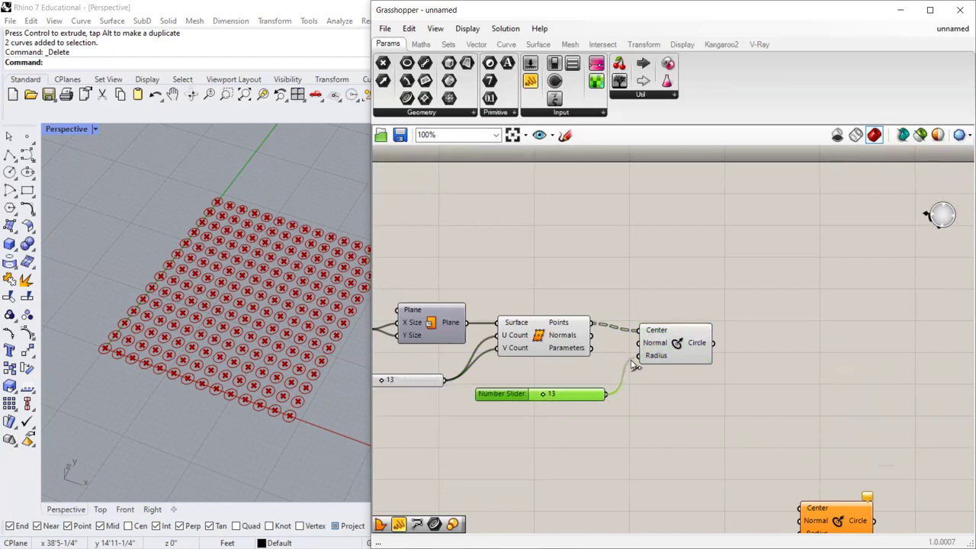
drag(546, 397, 534, 394)
Edit the radius slider to use decimal values with a smaller maximum, and set it to 1.191.
scroll(526, 393, up, 3)
double_click(502, 396)
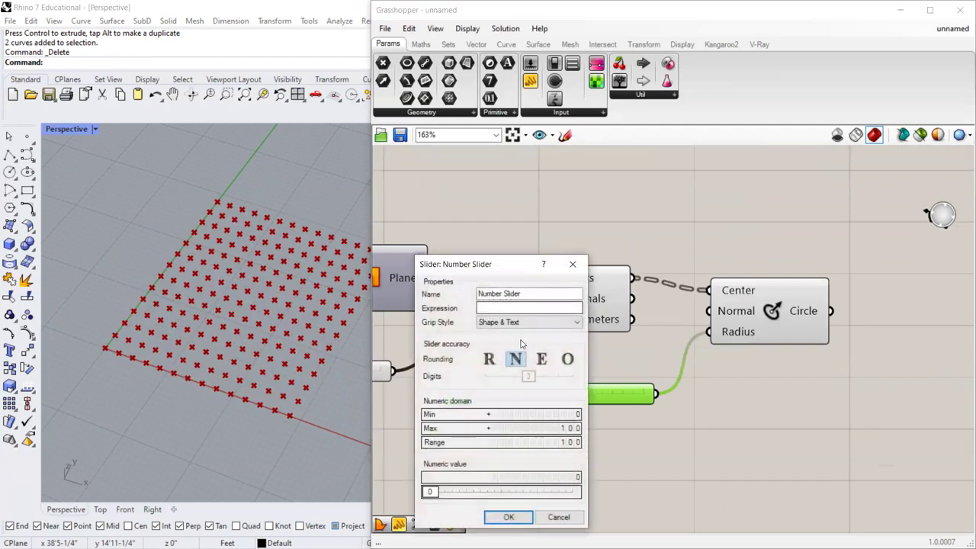
click(546, 428)
text(1)
key(Return)
click(508, 517)
drag(544, 396, 604, 422)
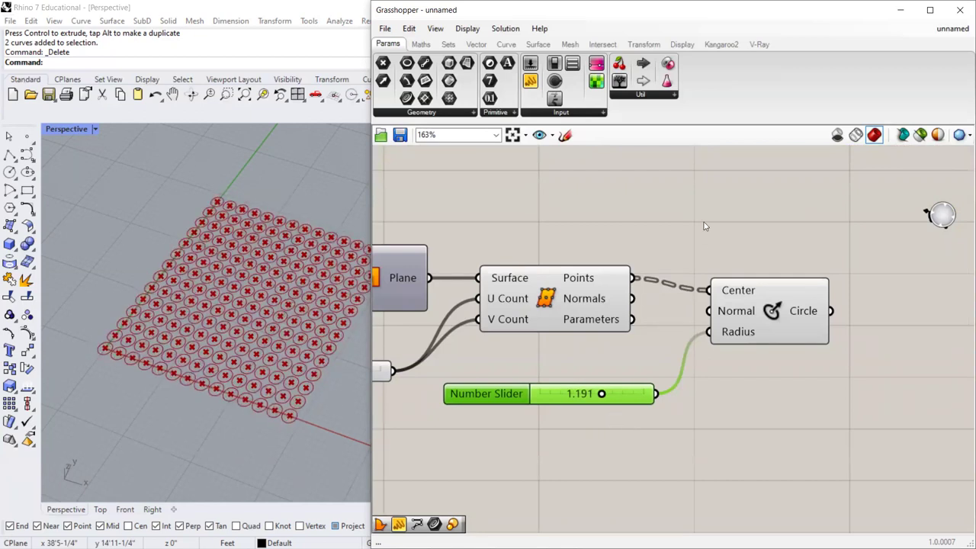
scroll(703, 226, down, 4)
scroll(643, 288, up, 3)
mouse_move(644, 288)
drag(550, 372, 553, 372)
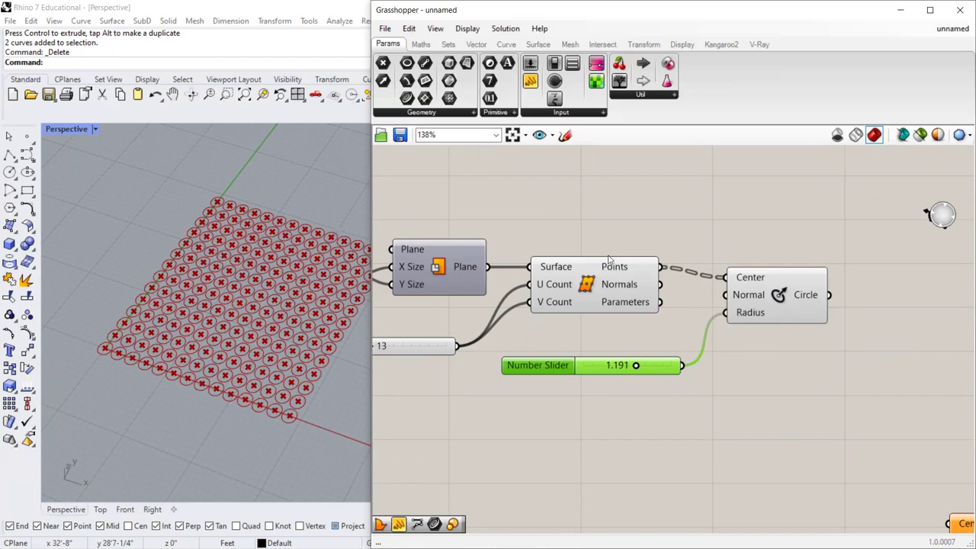
Add a Distance component above the Circle component and wire the Attractor point into its Point A input.
scroll(648, 357, down, 3)
scroll(536, 272, up, 2)
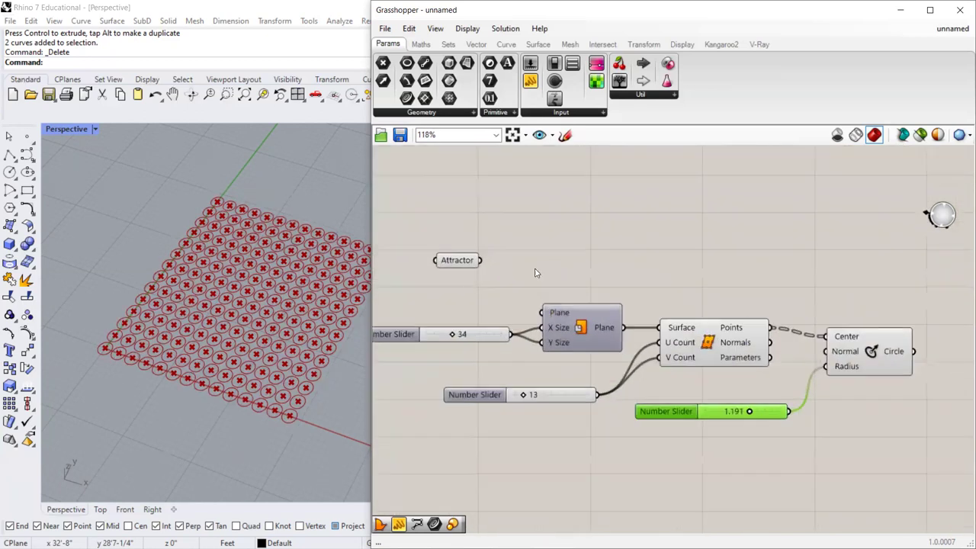
double_click(601, 247)
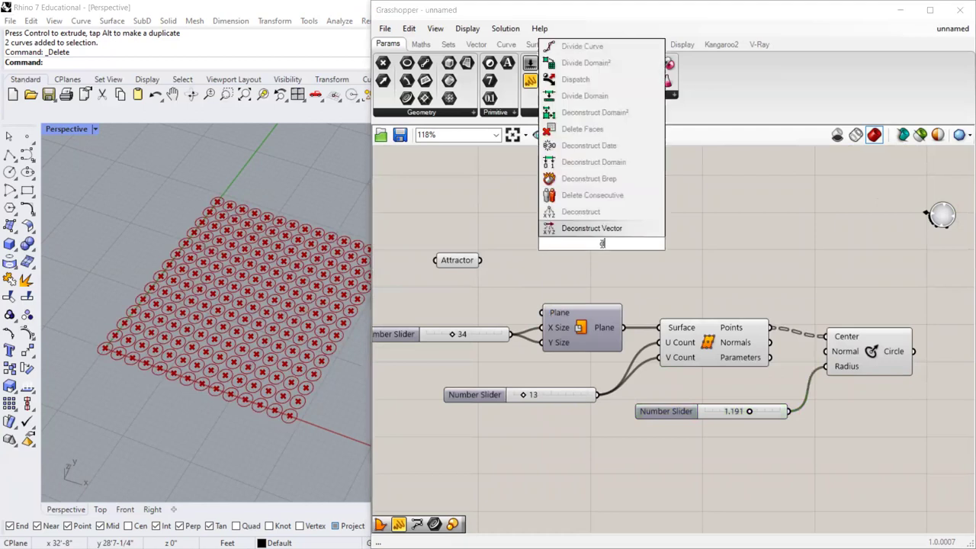
text(distance)
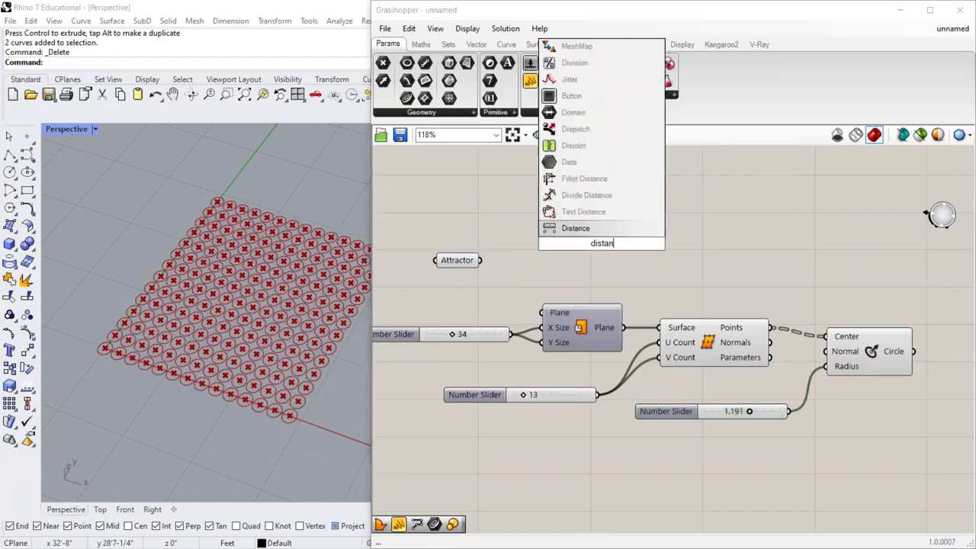
click(610, 228)
drag(600, 256, 877, 242)
drag(479, 260, 790, 258)
scroll(618, 263, down, 2)
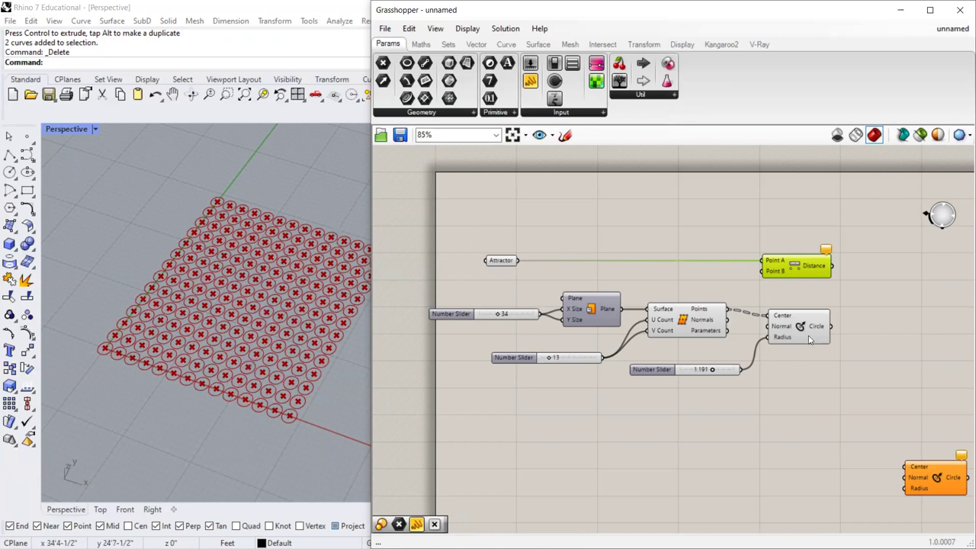
Align the Circle component with Divide Surface and move the attractor point close to the near corner of the circle grid.
drag(806, 333, 805, 326)
click(715, 277)
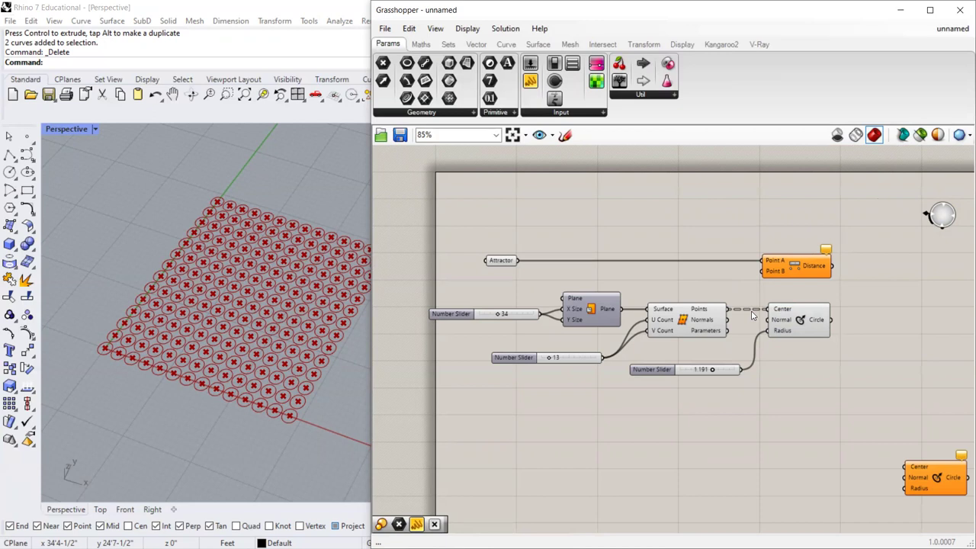
scroll(147, 317, down, 8)
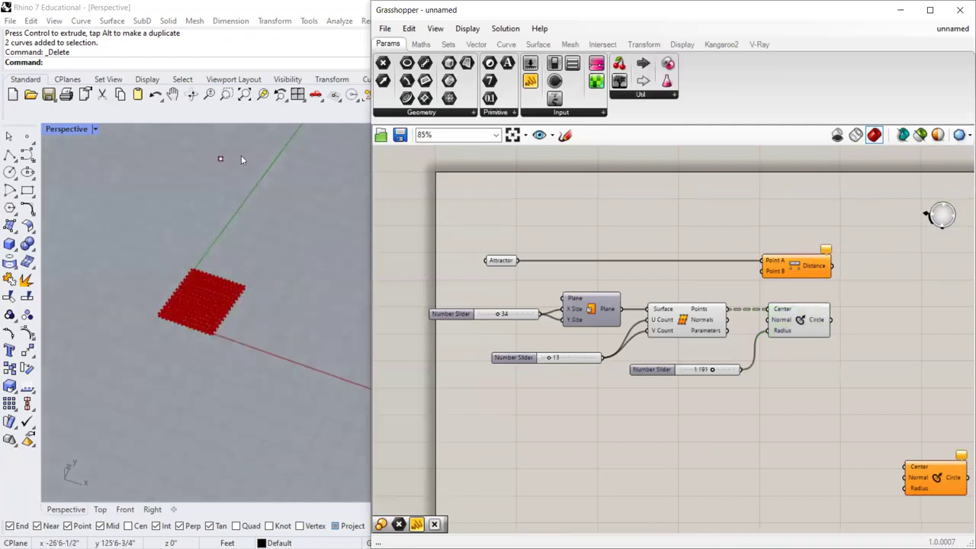
click(220, 158)
drag(246, 125, 150, 320)
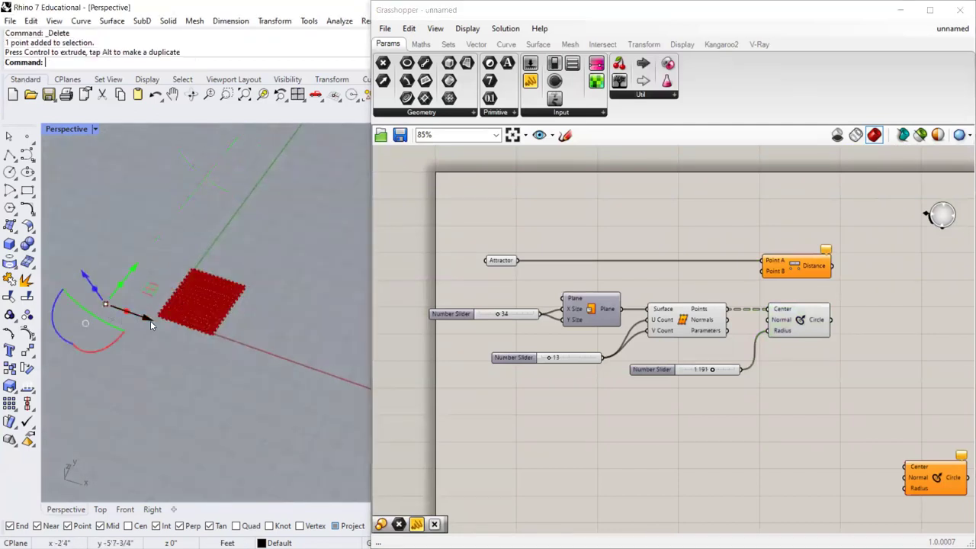
scroll(121, 322, up, 5)
key(Escape)
scroll(111, 317, up, 2)
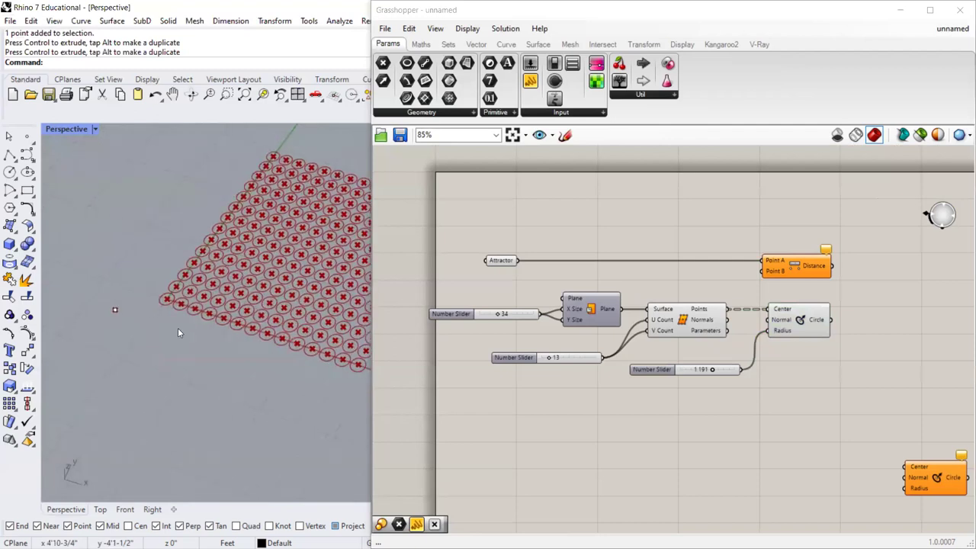
Adjust the attractor point's position just outside the grid's near corner and deselect it.
click(114, 308)
drag(166, 299, 168, 302)
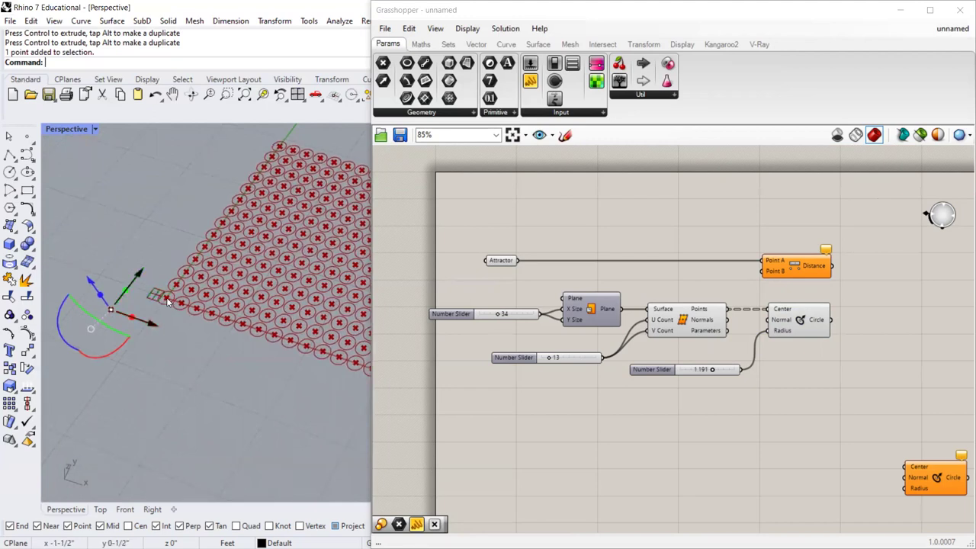
drag(861, 220, 446, 471)
click(536, 220)
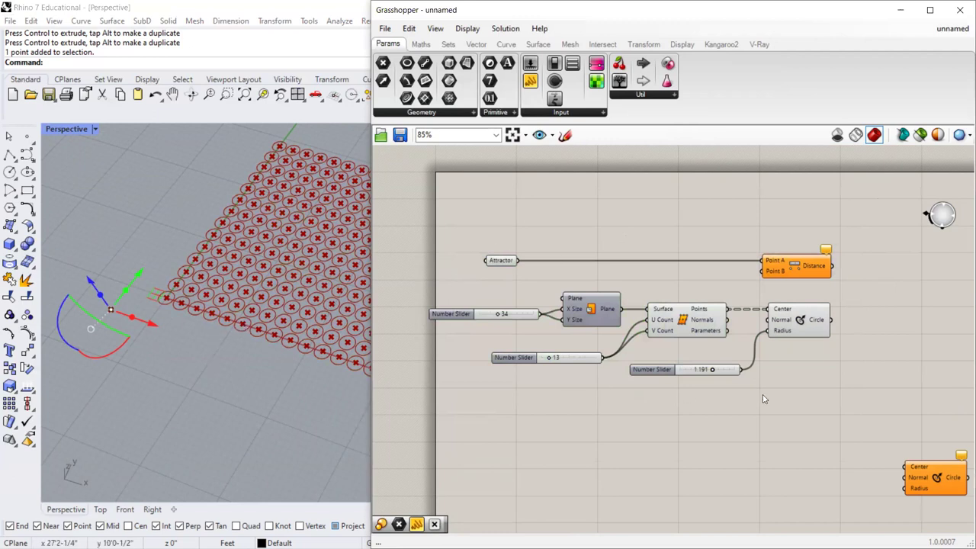
click(241, 325)
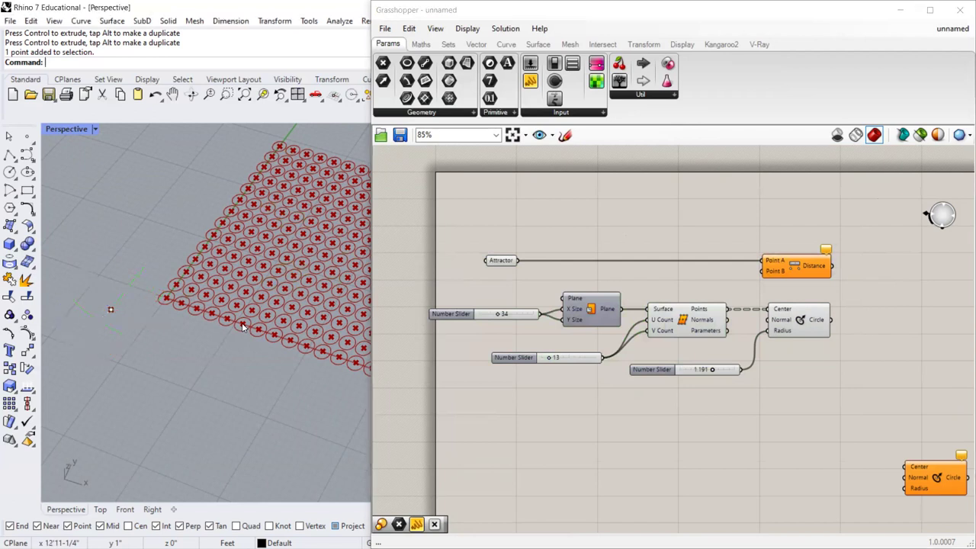
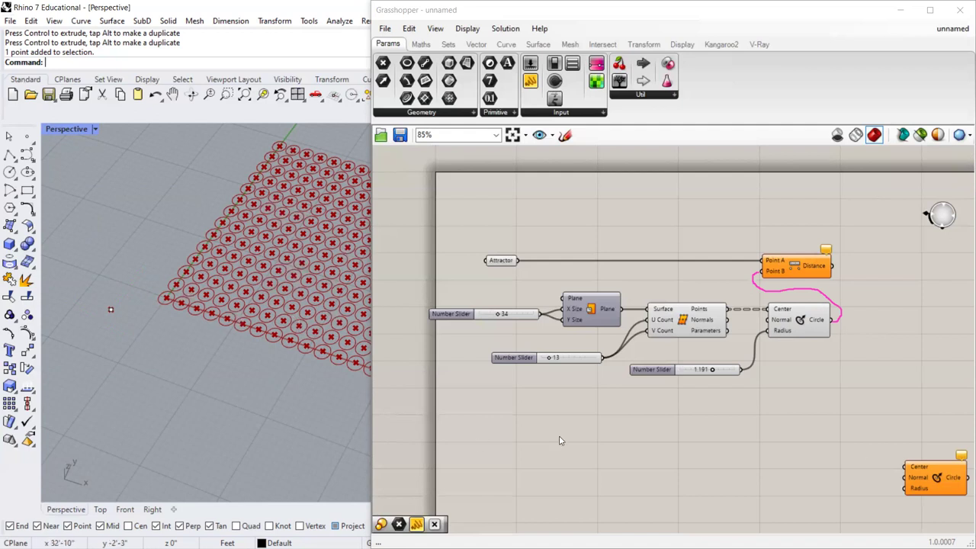
Try the Circle output as Distance's Point B input and wire the Distance output into a new panel.
drag(832, 320, 760, 271)
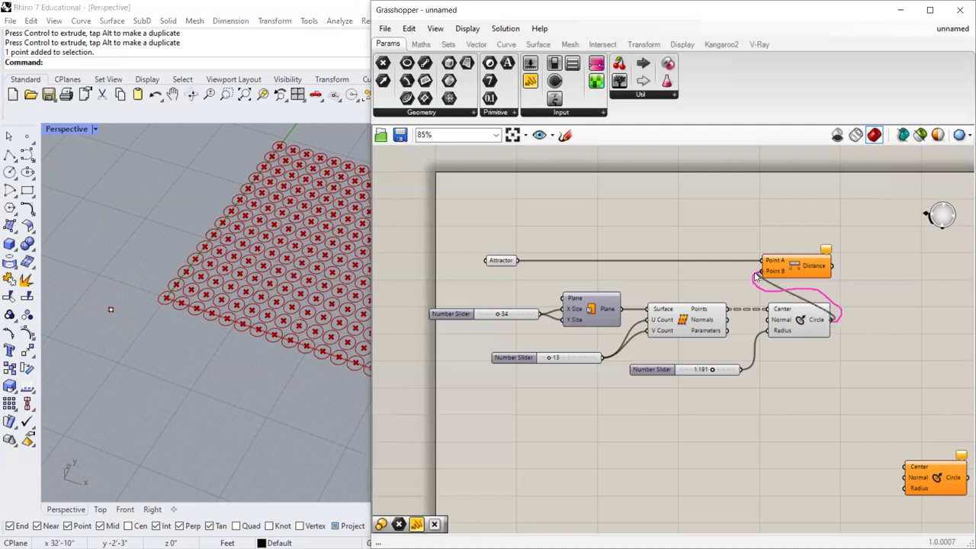
mouse_move(816, 269)
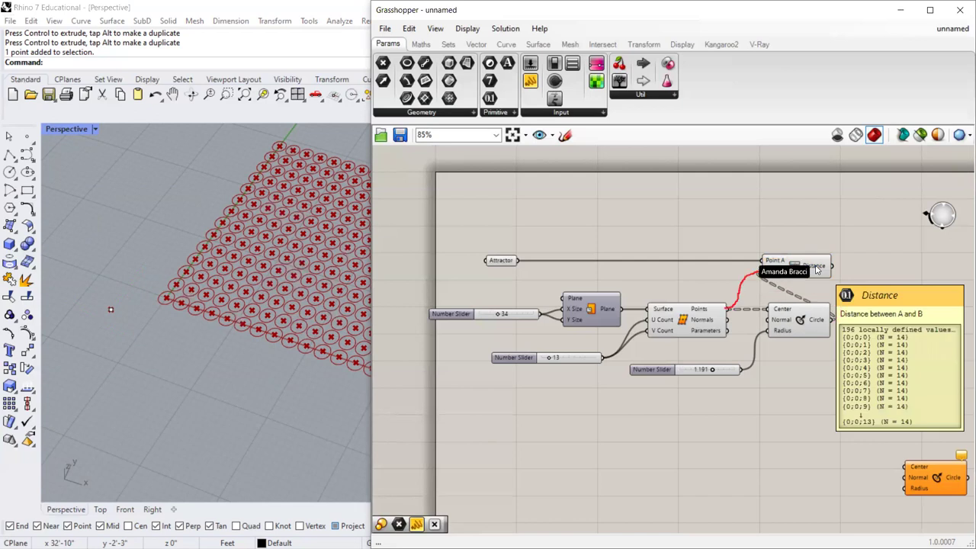
scroll(540, 310, down, 5)
scroll(540, 310, up, 3)
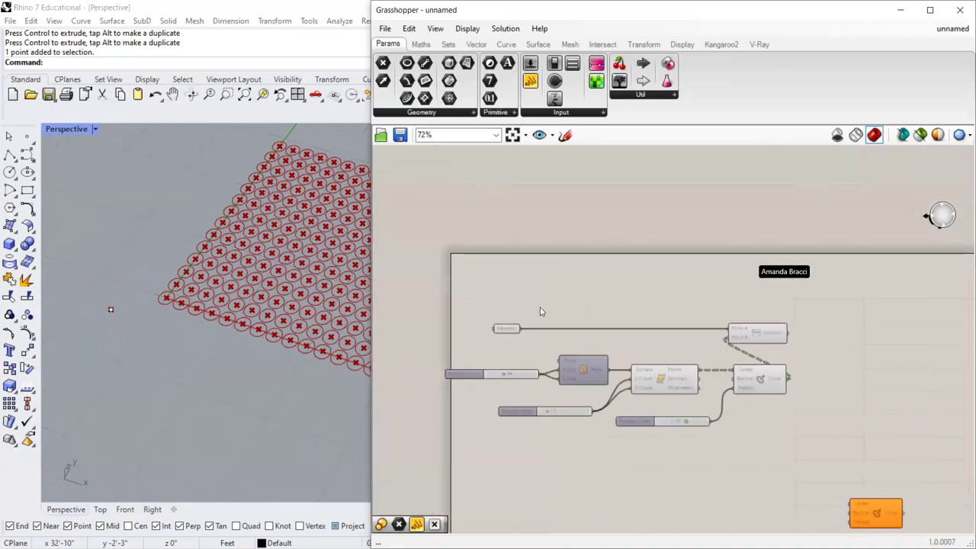
drag(530, 80, 815, 298)
scroll(823, 305, up, 2)
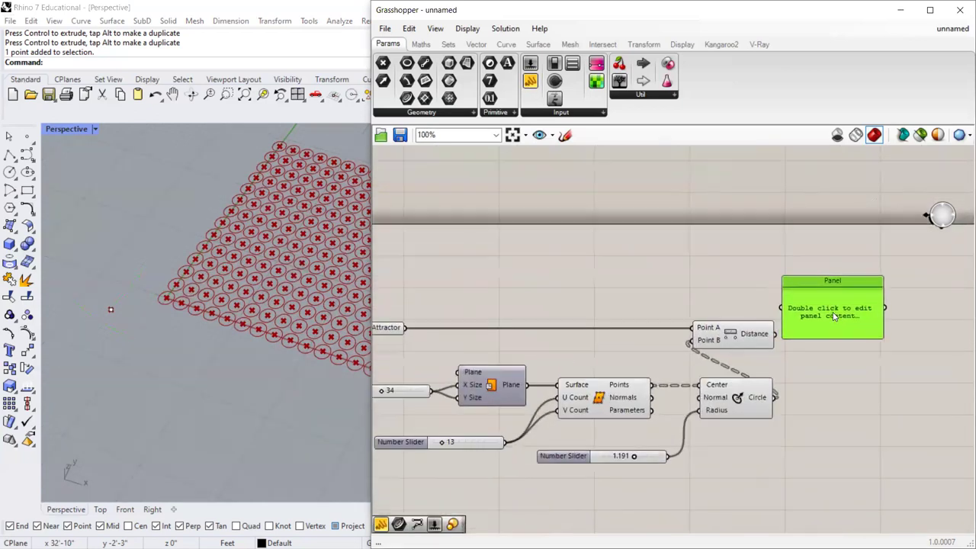
click(783, 343)
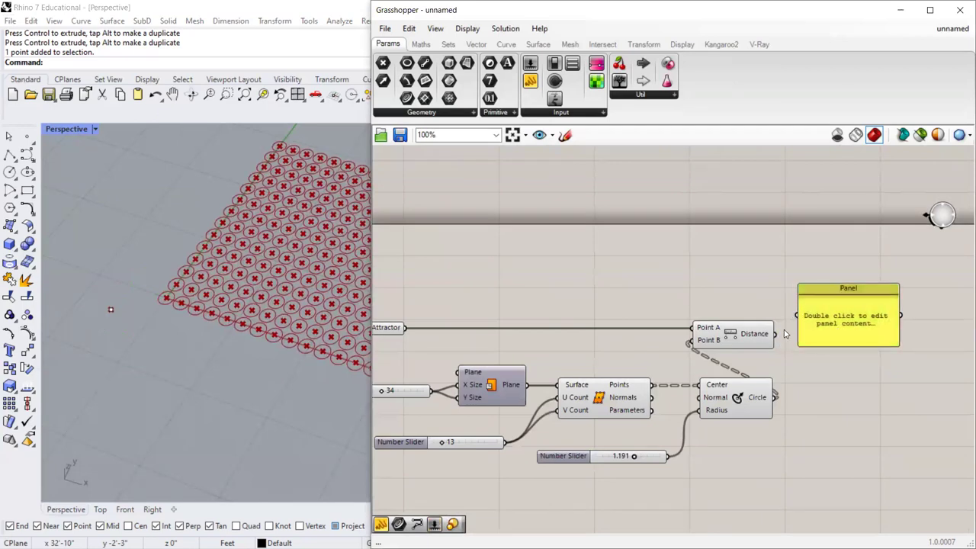
drag(776, 334, 798, 315)
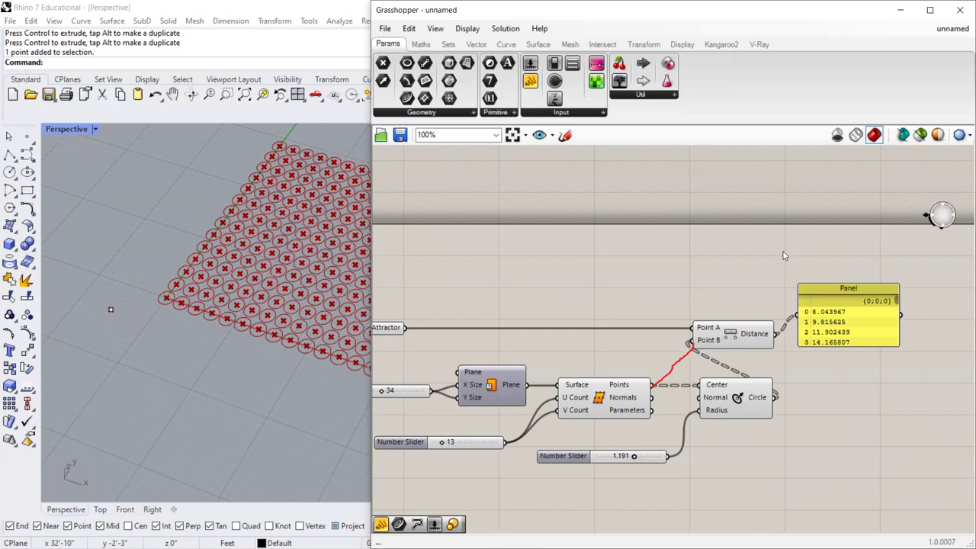
Reposition the panel beside the Distance component and delete it.
drag(866, 329, 867, 300)
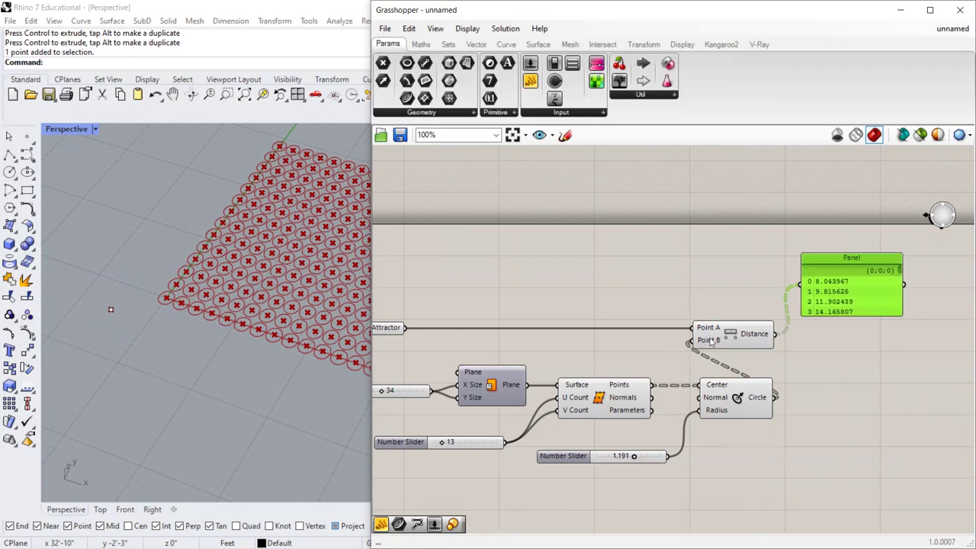
drag(835, 299, 844, 313)
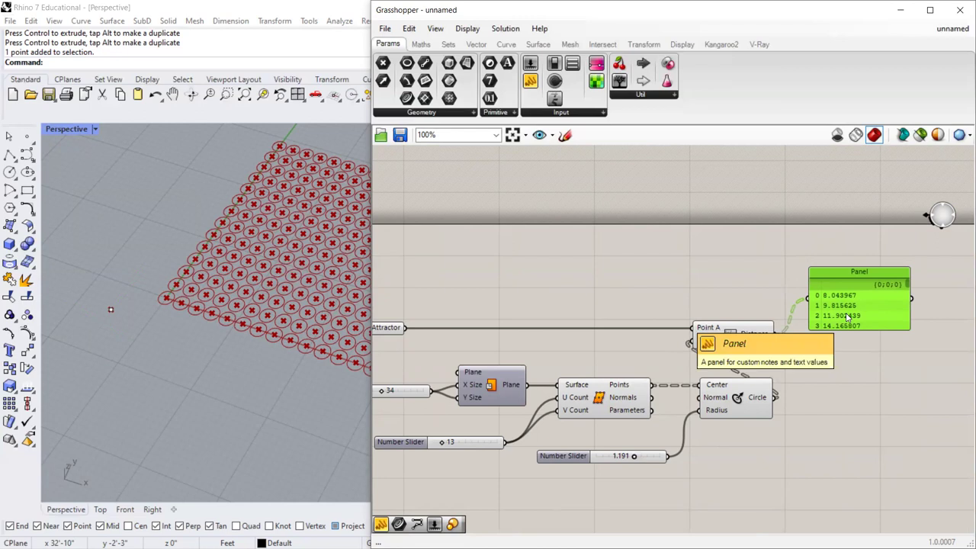
key(Delete)
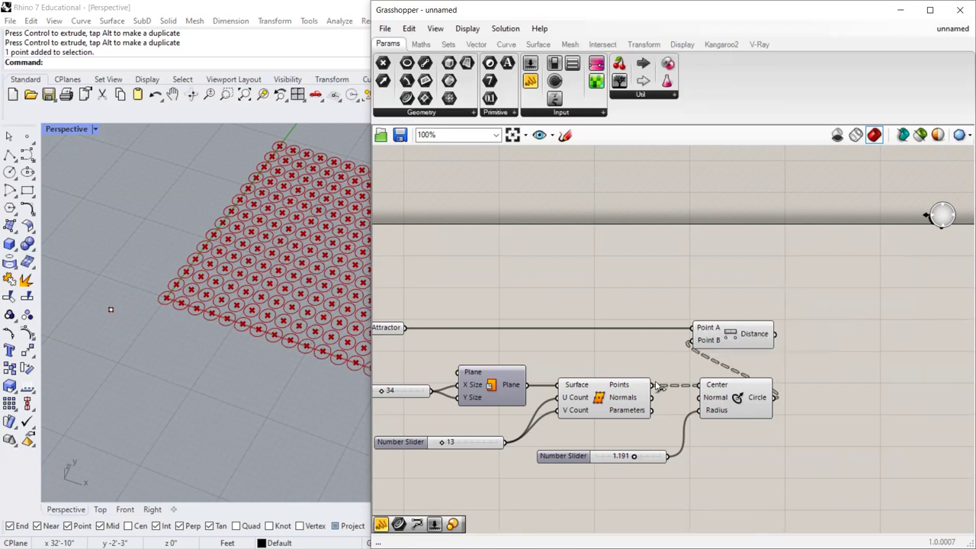
Replace Distance's Point B input with Divide Surface's Points output and wire the Distance output into a new panel.
drag(675, 363, 653, 384)
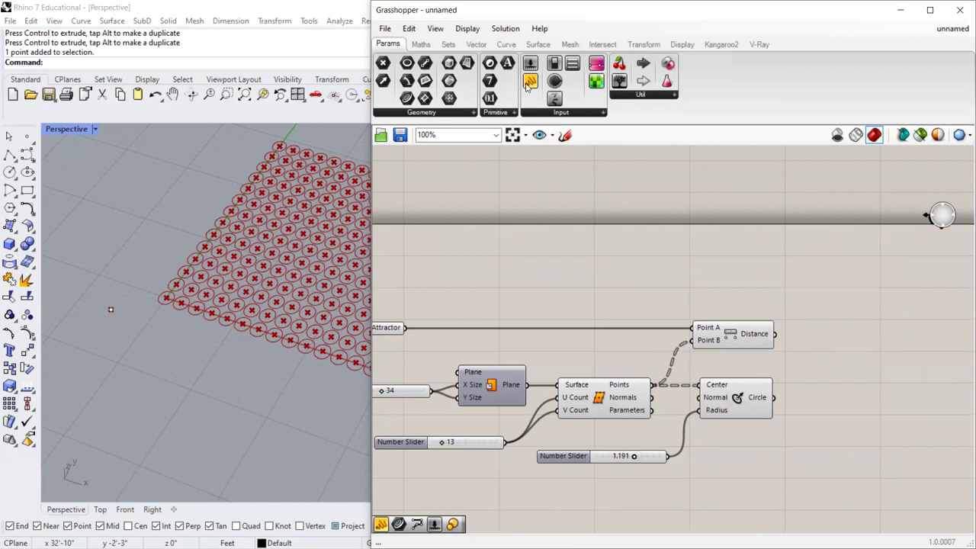
key(ctrl+v)
drag(825, 337, 869, 300)
drag(775, 334, 850, 330)
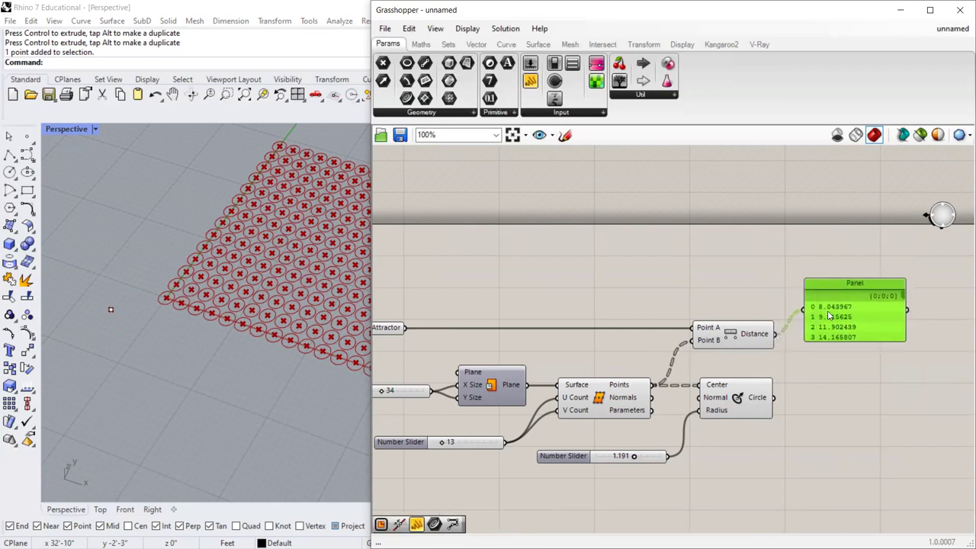
Delete the distance panel and the unconnected spare Circle component.
key(Delete)
click(734, 337)
drag(736, 337, 732, 337)
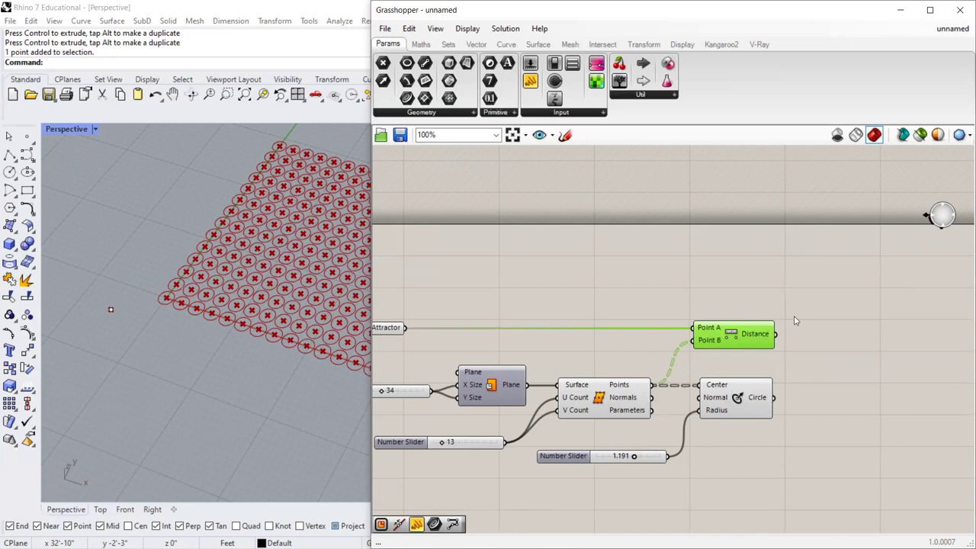
scroll(795, 320, down, 1)
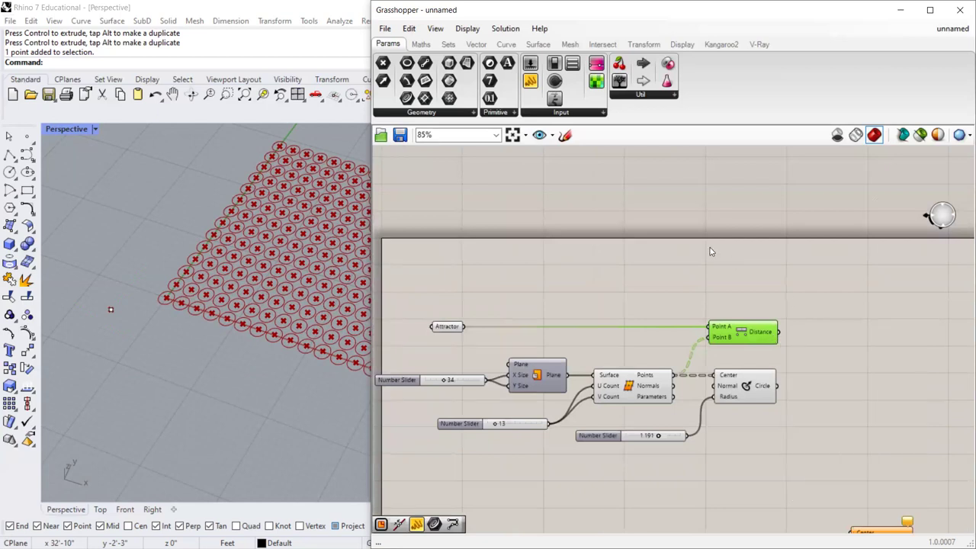
scroll(838, 450, down, 1)
click(804, 438)
key(Delete)
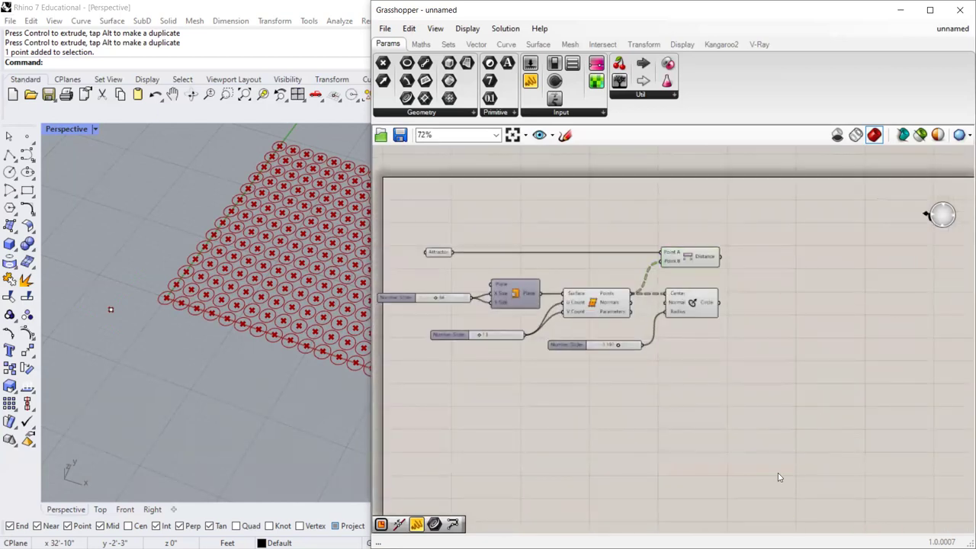
Space out the definition by moving the Circle component farther from Divide Surface and shifting Distance toward the Attractor point.
scroll(623, 234, up, 2)
click(830, 326)
click(716, 278)
drag(716, 278, 686, 278)
Move the attractor point inside the circle grid near its corner, and nudge the Distance component into place.
drag(105, 280, 229, 254)
click(779, 241)
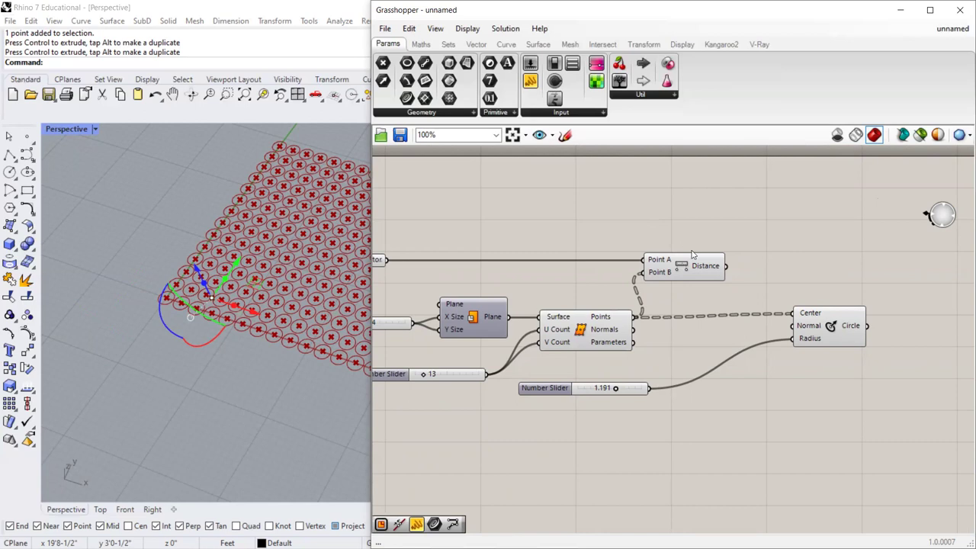
drag(690, 270, 696, 270)
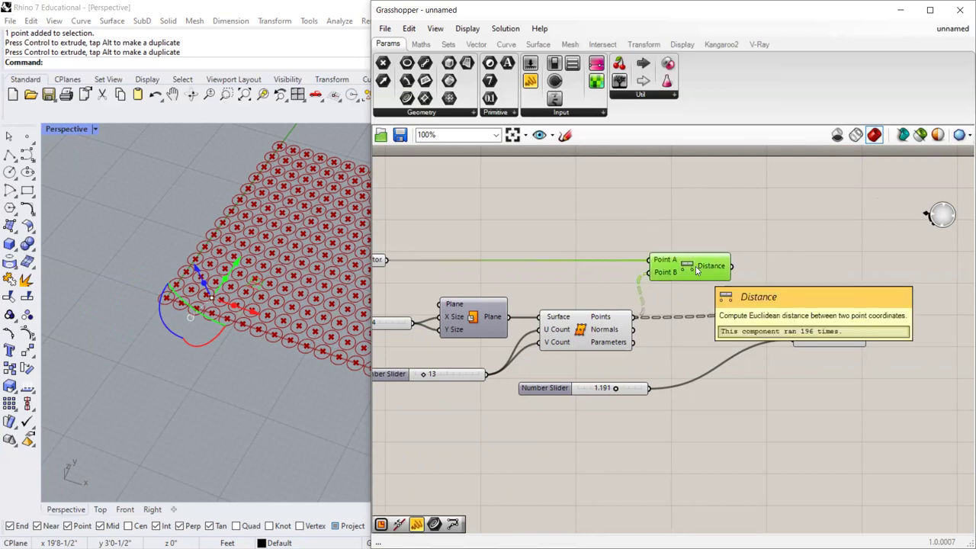
click(692, 214)
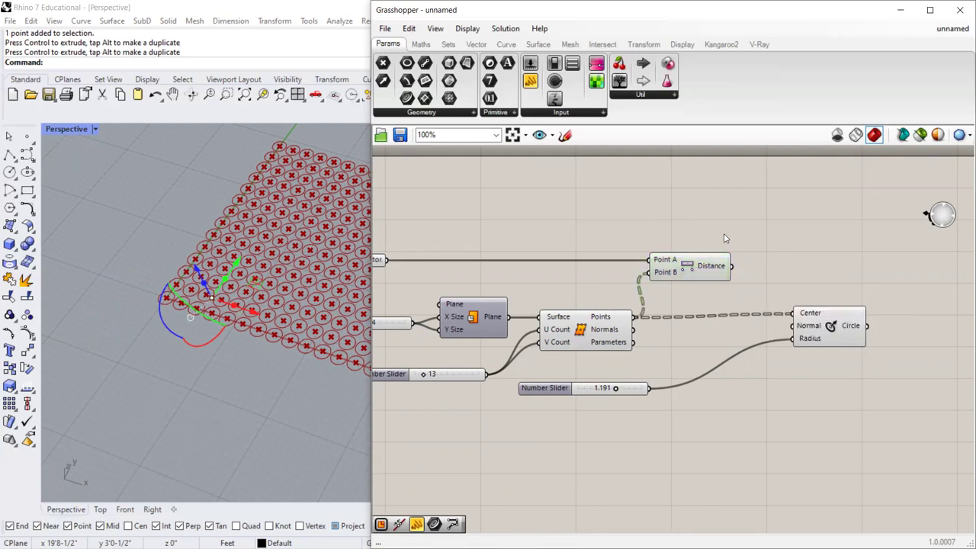
Wire the Distance output into Circle's Radius input in place of the 1.191 slider, and set the slider aside.
scroll(722, 236, down, 1)
right_drag(469, 203, 491, 199)
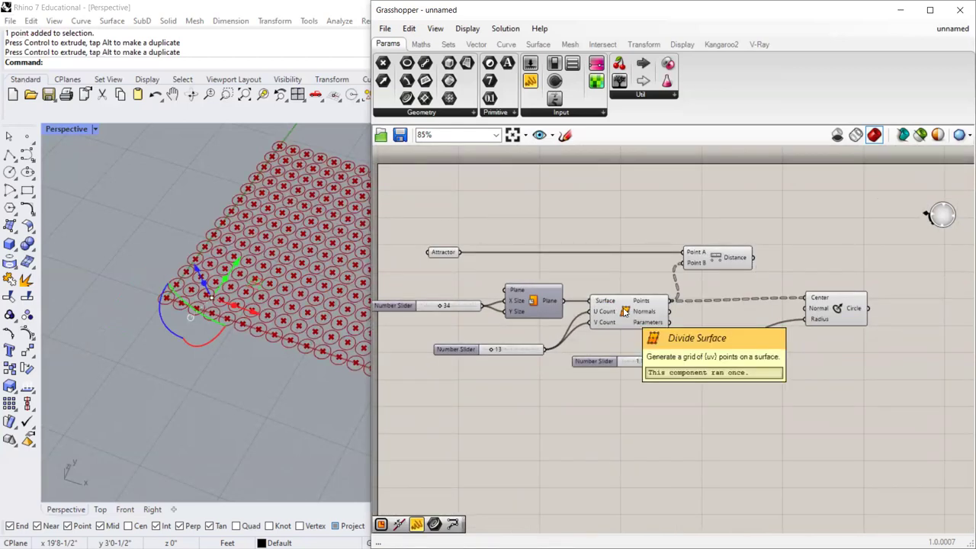
drag(766, 259, 803, 319)
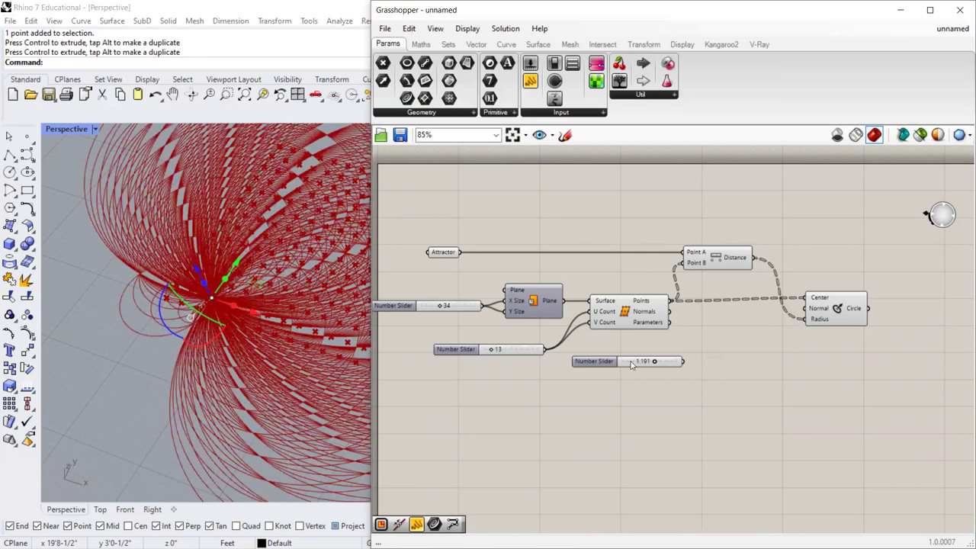
drag(615, 362, 623, 378)
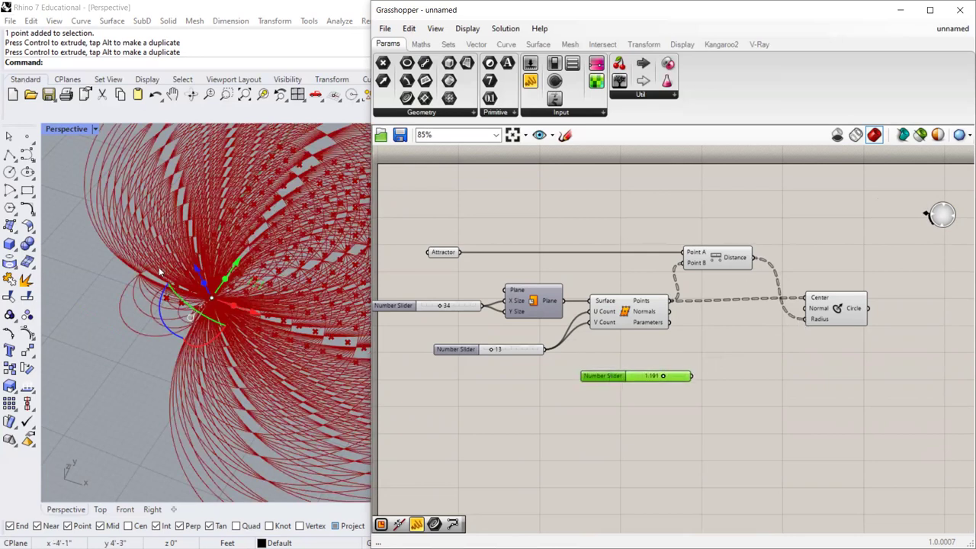
Move the attractor point farther into the grid to test how the circle radii respond.
click(211, 298)
drag(229, 283, 272, 265)
scroll(828, 288, up, 2)
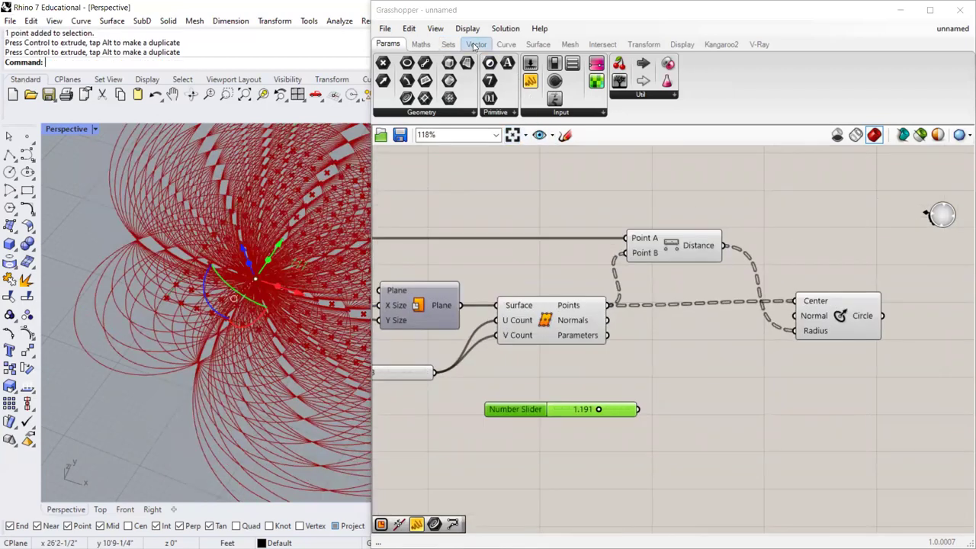
Add a Division component above the Circle component and wire the Distance output into its A input.
click(429, 45)
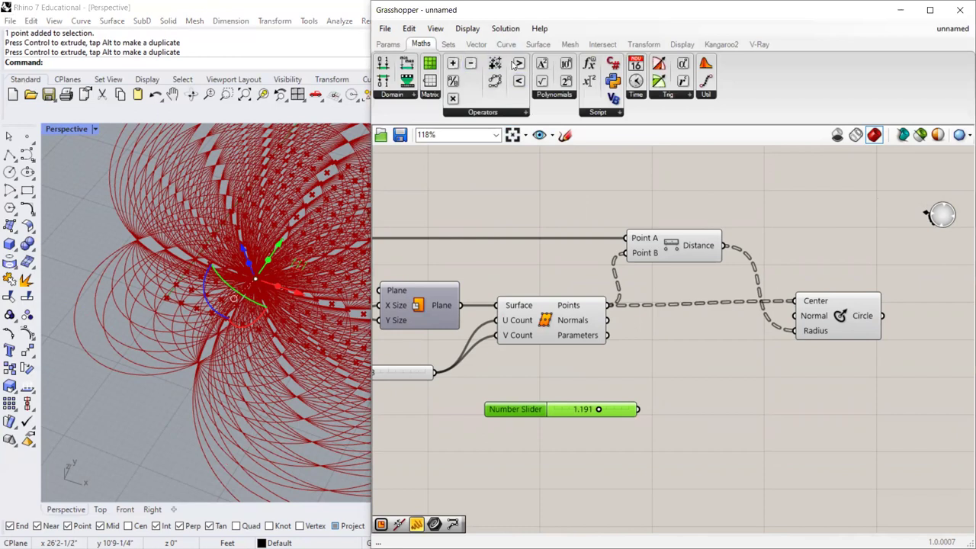
mouse_move(452, 80)
mouse_down()
mouse_move(743, 213)
mouse_move(863, 241)
mouse_up()
drag(725, 246, 825, 228)
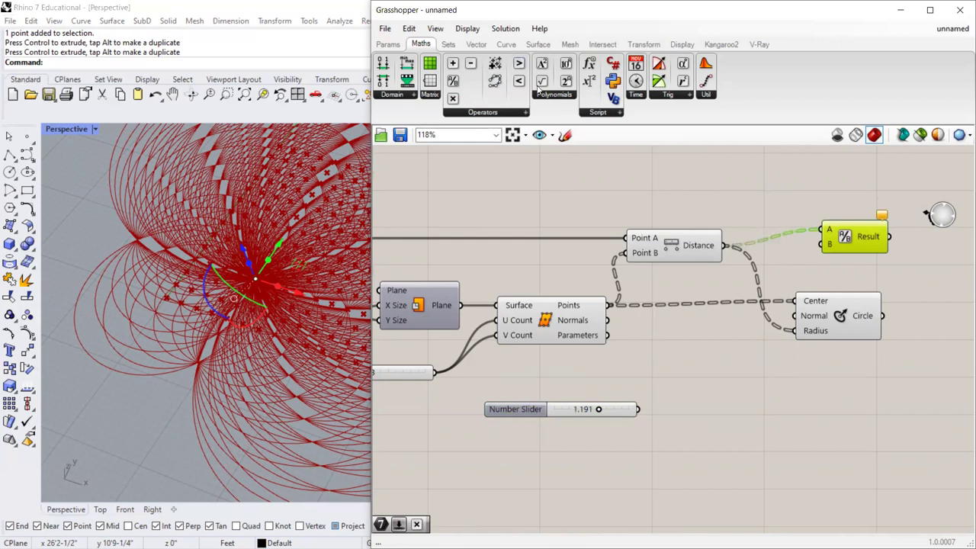
Add an Integer parameter above Distance, set it to 2, and wire it into Division's B input.
click(388, 45)
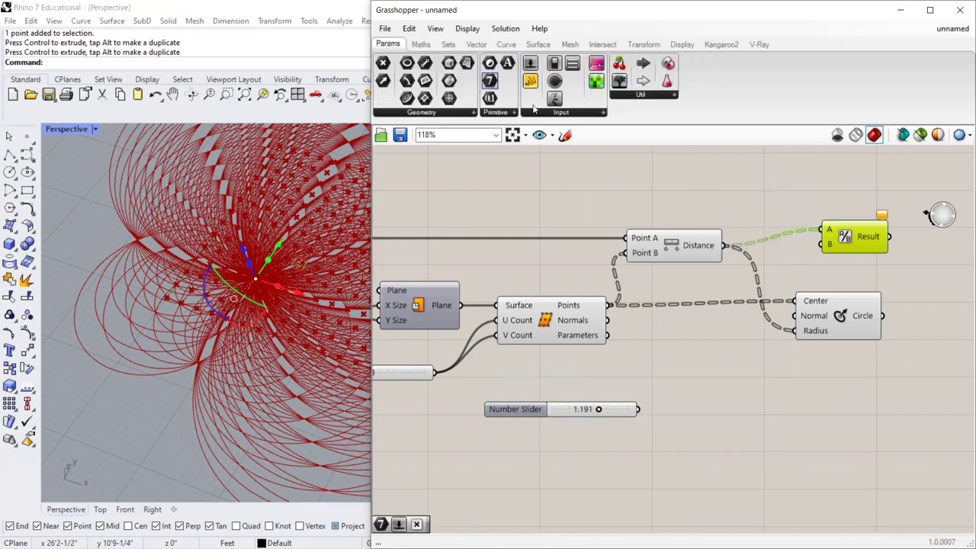
drag(489, 80, 744, 197)
double_click(726, 178)
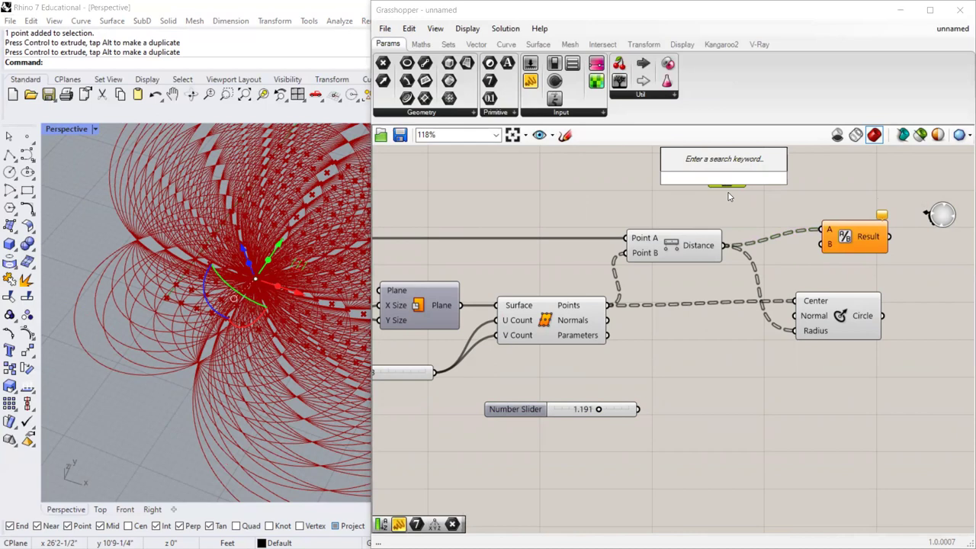
click(728, 196)
double_click(740, 204)
click(736, 203)
right_click(730, 184)
mouse_move(767, 334)
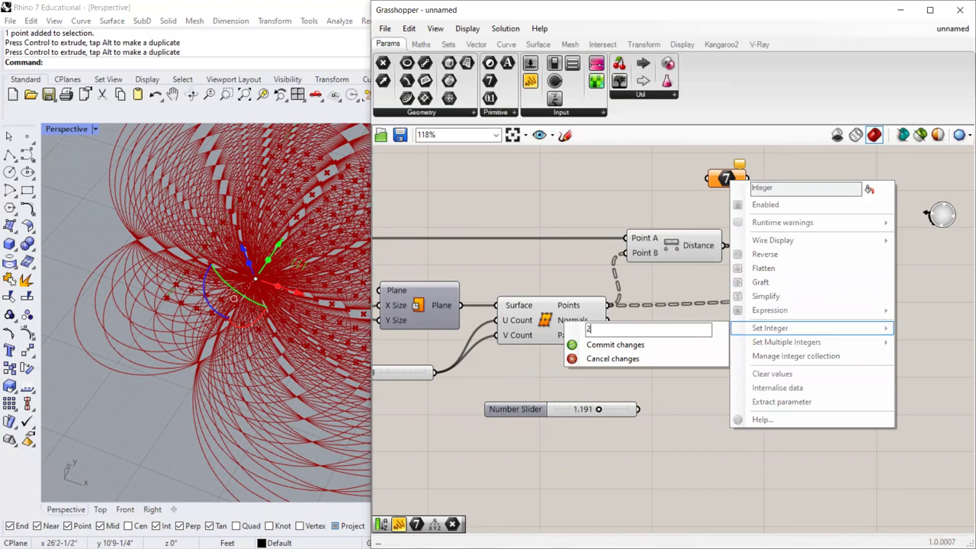
click(609, 345)
drag(748, 179, 827, 244)
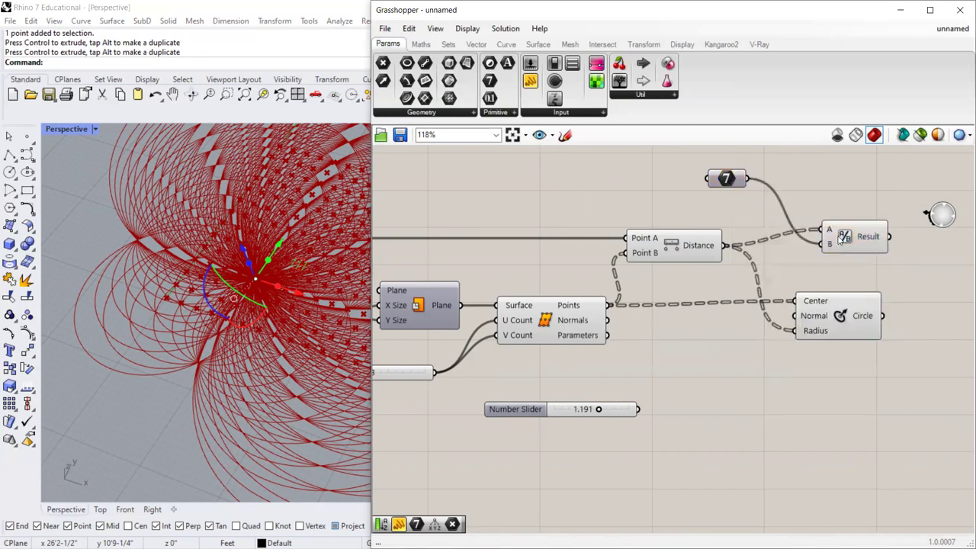
Wire Division's Result output into Circle's Radius input in place of the direct Distance connection.
click(725, 180)
double_click(728, 180)
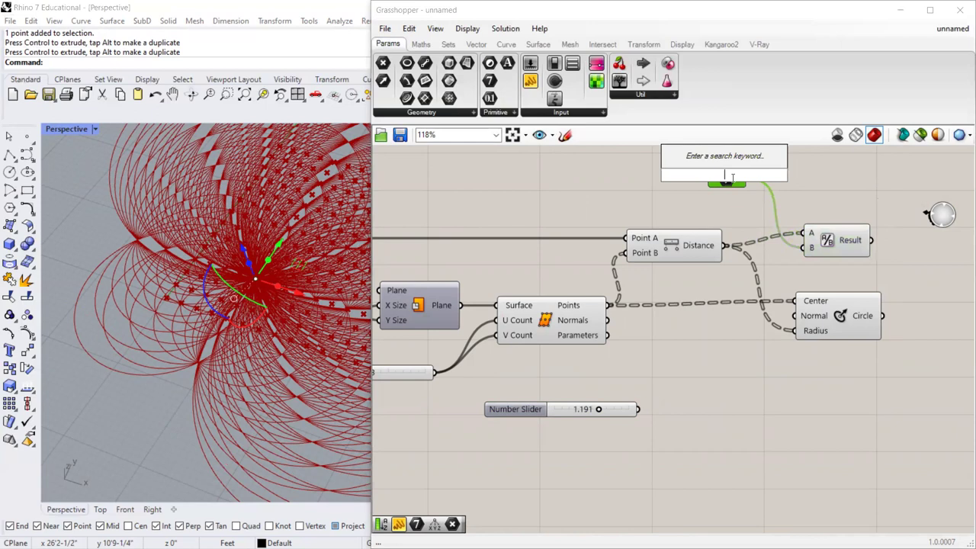
key(Escape)
right_click(728, 180)
key(Escape)
drag(873, 241, 795, 330)
mouse_move(244, 320)
right_down()
mouse_move(229, 323)
mouse_move(255, 329)
right_up()
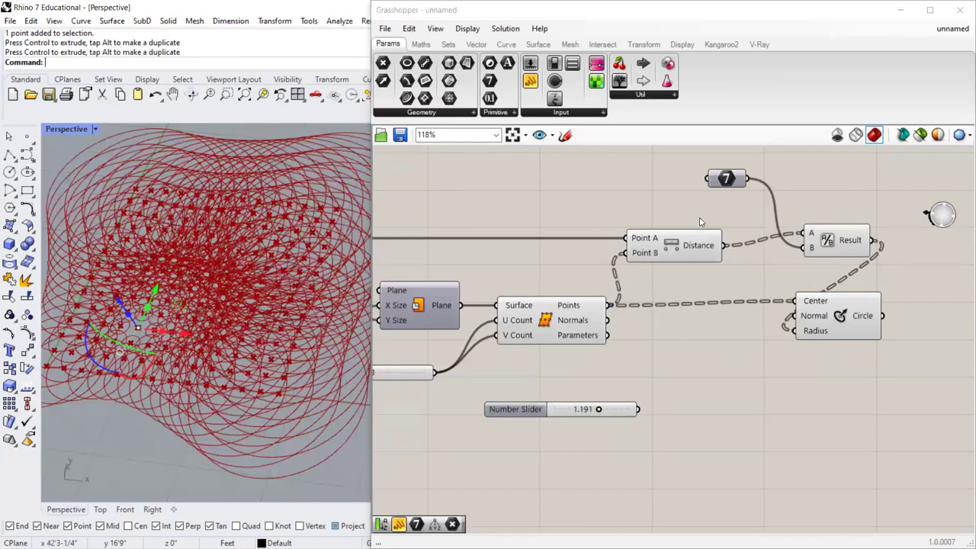
Set the Integer parameter feeding Division's B input to 5.
right_click(726, 179)
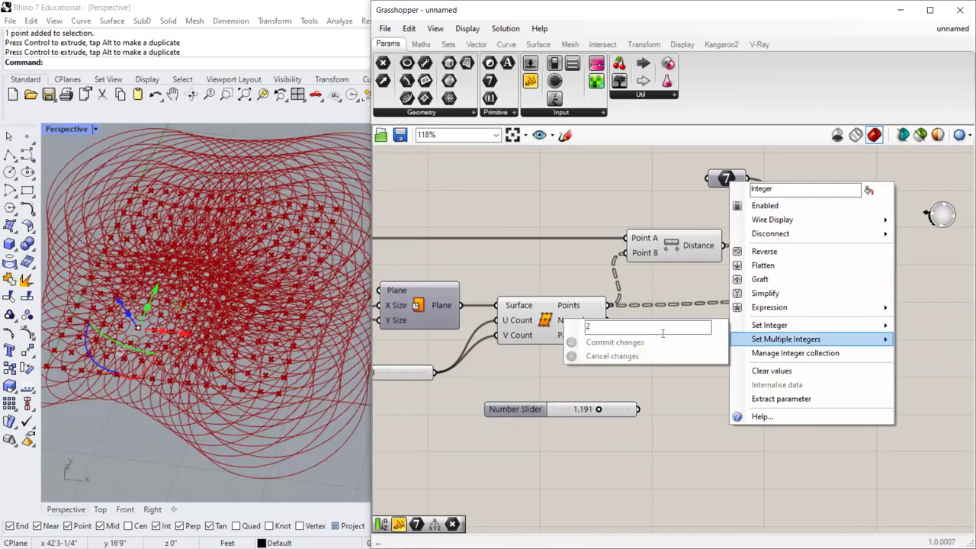
click(785, 339)
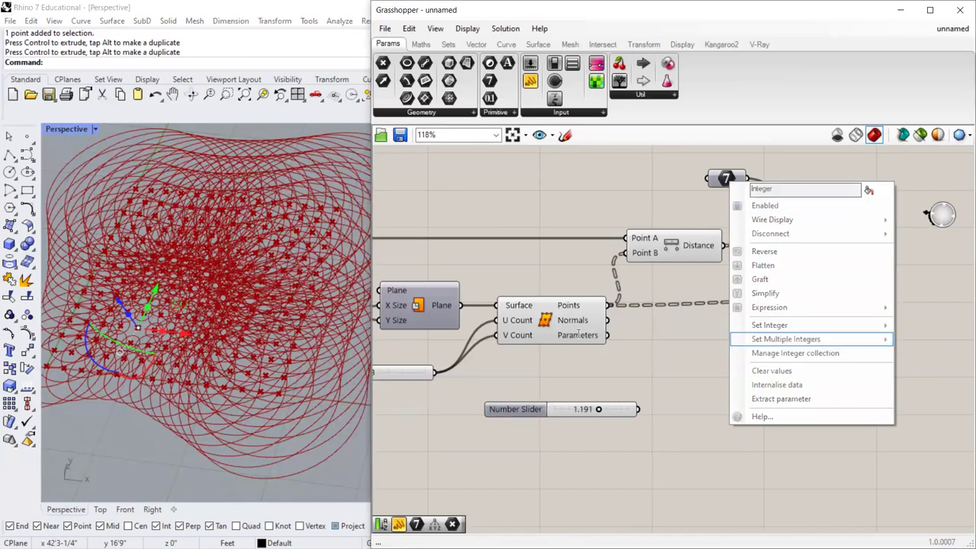
click(654, 157)
right_click(727, 175)
mouse_move(794, 317)
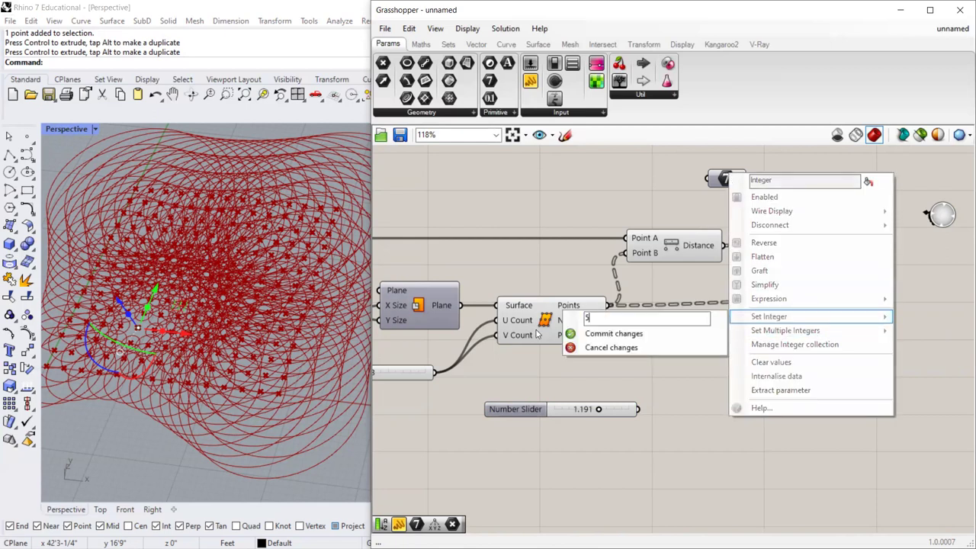
text(7)
click(603, 333)
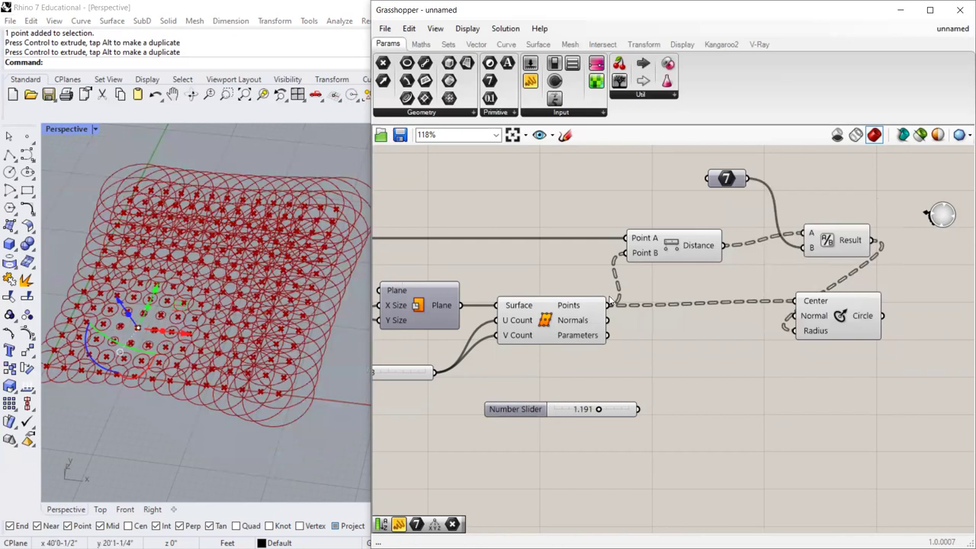
Set the Integer parameter feeding Division to 10, and move the attractor point toward the middle of the grid.
right_click(732, 180)
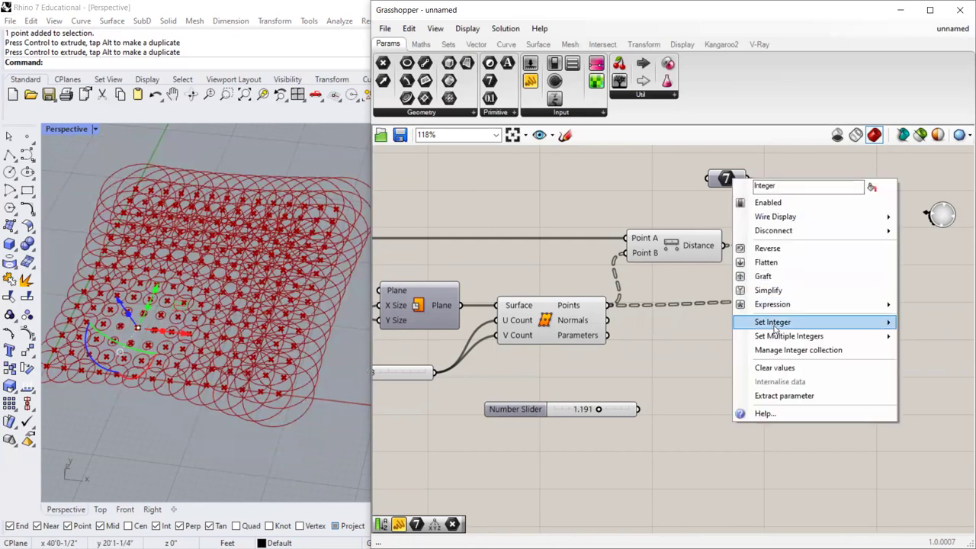
mouse_move(772, 322)
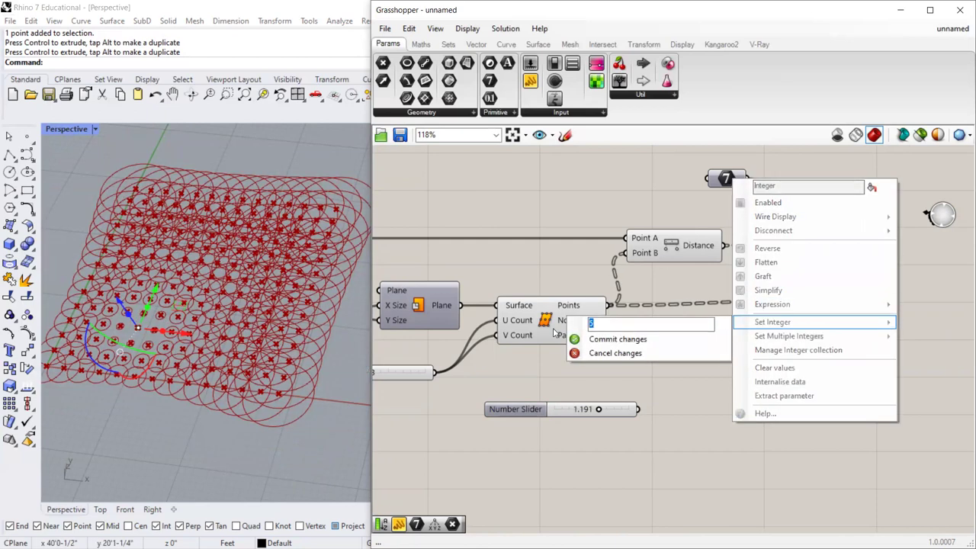
text(10)
click(573, 340)
drag(157, 298, 192, 277)
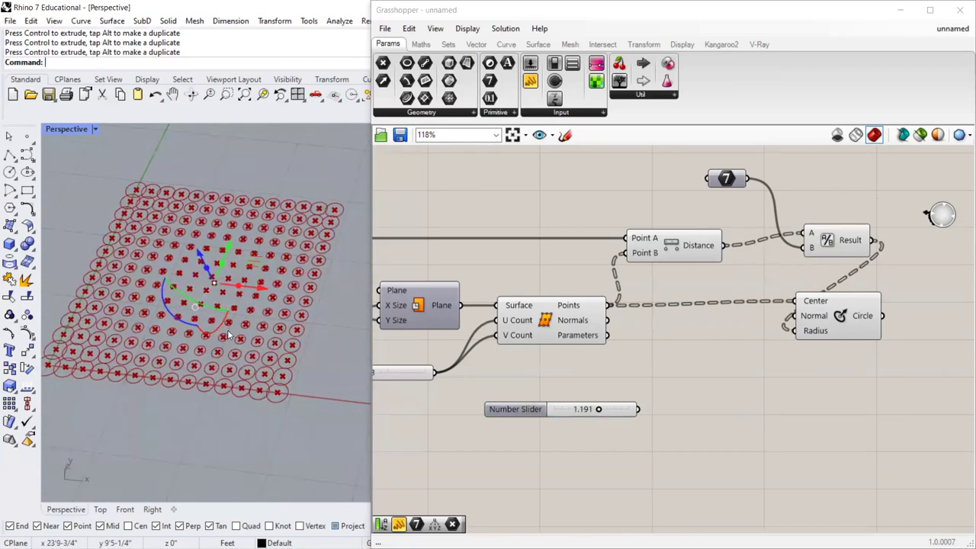
Place the Integer parameter beneath Distance, and shift the attractor point toward the near side of the grid.
drag(728, 180, 734, 275)
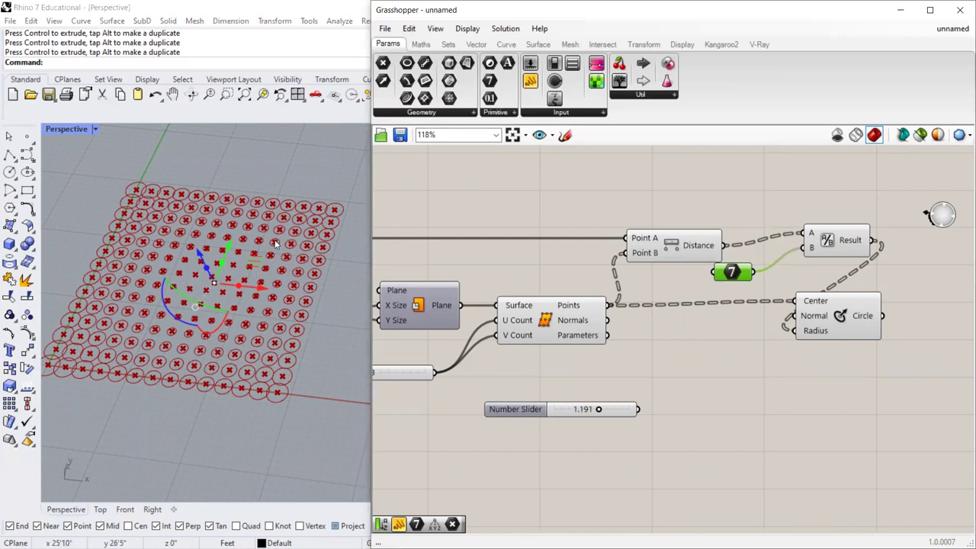
right_drag(276, 288, 239, 293)
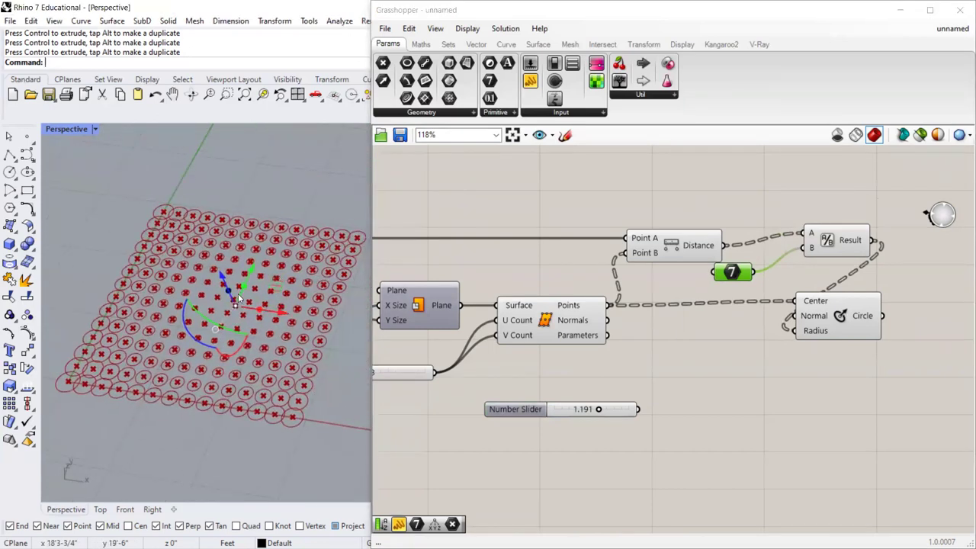
drag(252, 271, 238, 299)
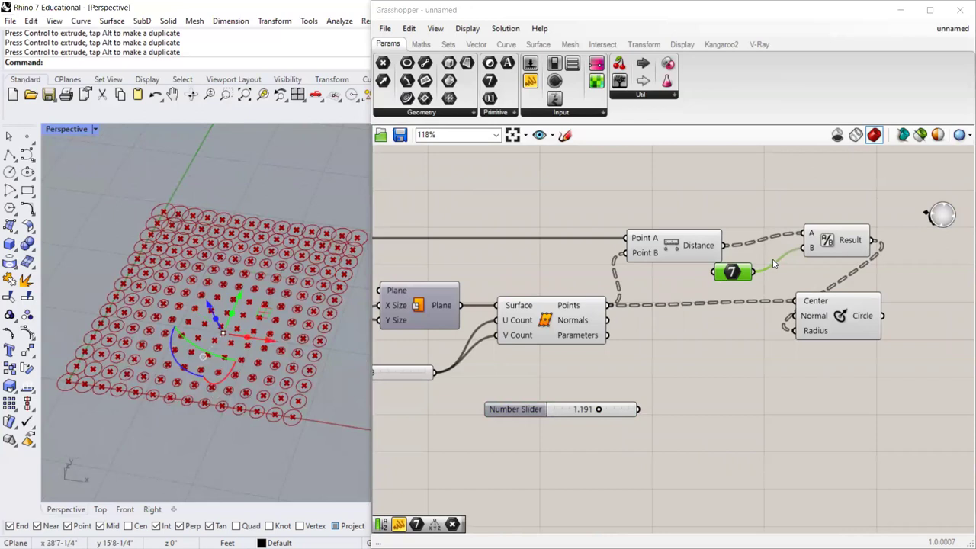
Try Division with Distance in B and the integer in A, and restore the original wiring.
mouse_move(802, 249)
mouse_down()
mouse_move(784, 256)
mouse_move(725, 245)
mouse_move(803, 247)
mouse_up()
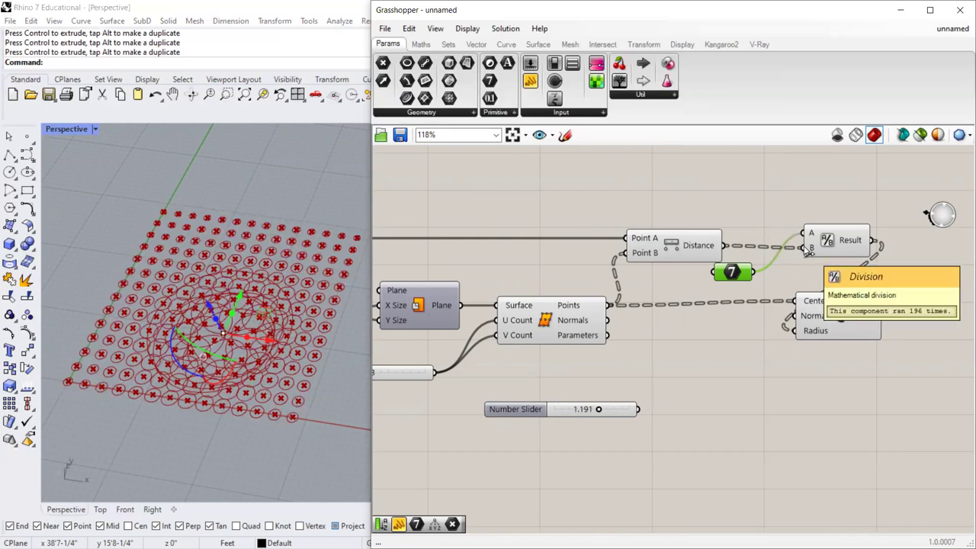
drag(800, 247, 828, 243)
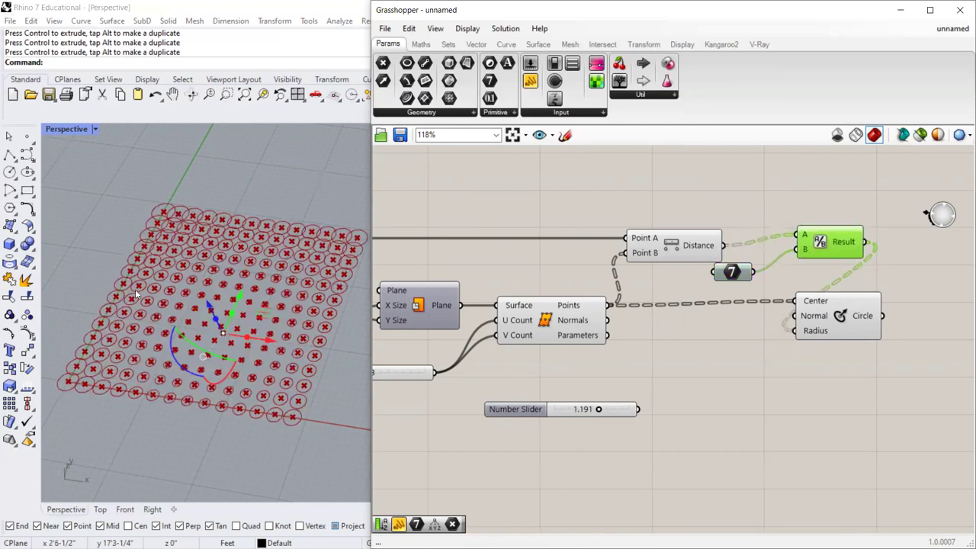
Move the attractor point back toward the grid's center, and rearrange the Distance, Integer, Division and Circle components on the canvas.
drag(236, 298, 257, 289)
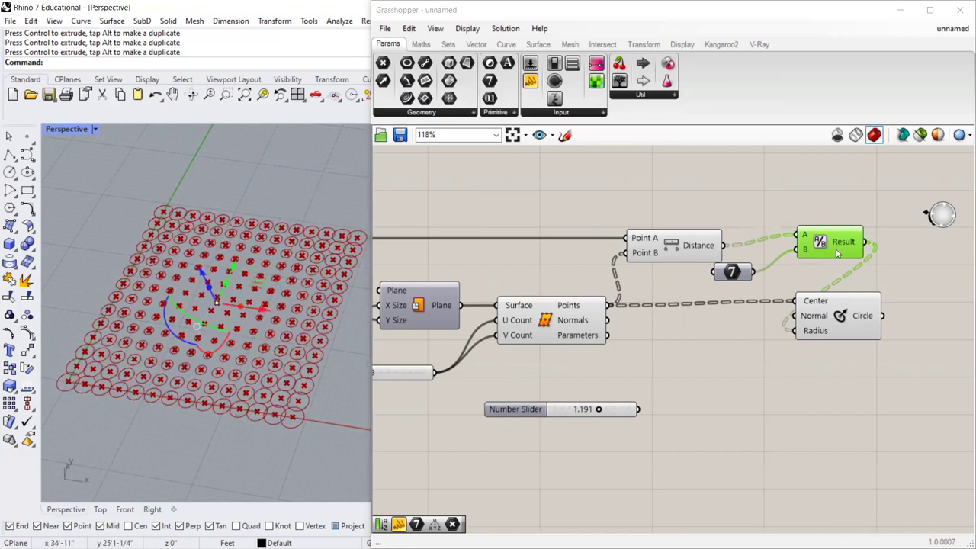
drag(836, 252, 799, 245)
drag(734, 273, 725, 275)
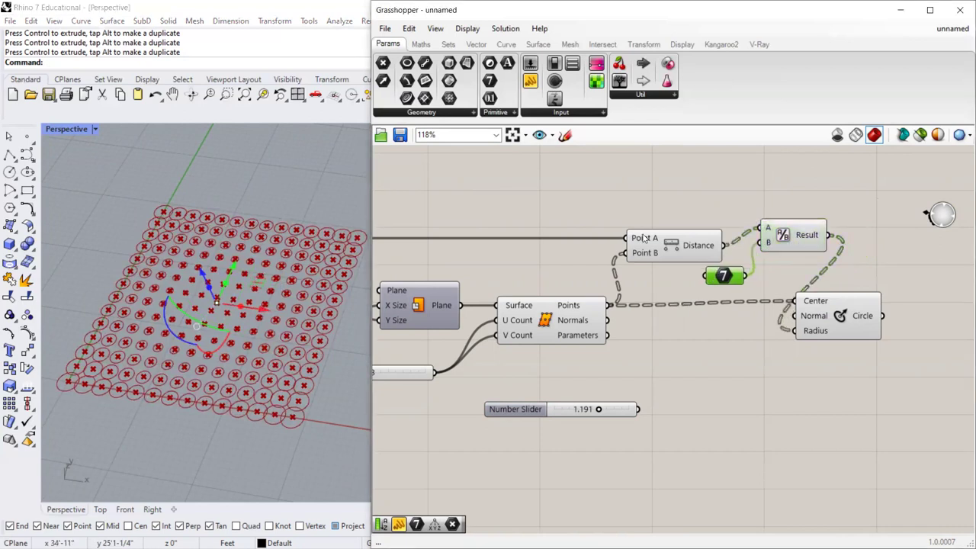
drag(643, 238, 613, 243)
drag(737, 273, 670, 285)
drag(832, 340, 903, 343)
scroll(830, 308, down, 3)
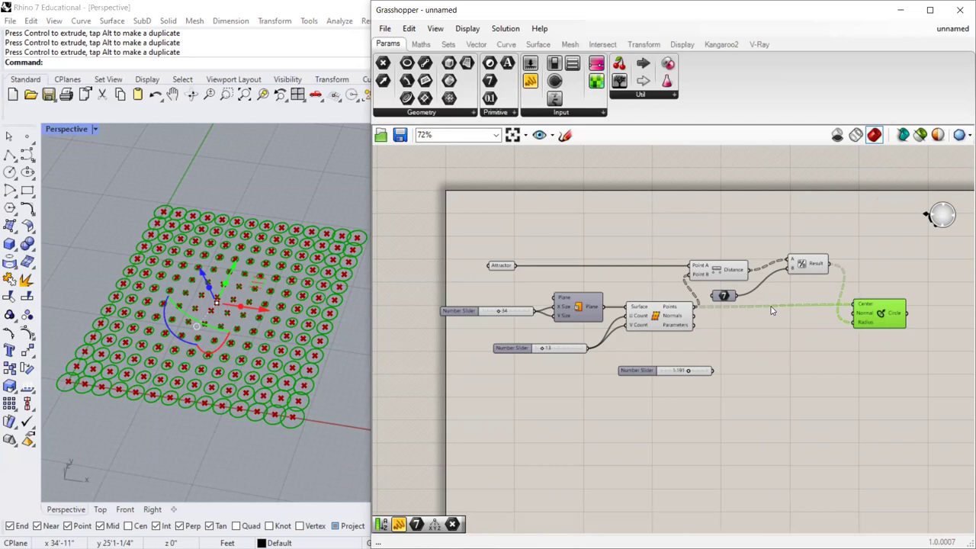
scroll(866, 329, up, 2)
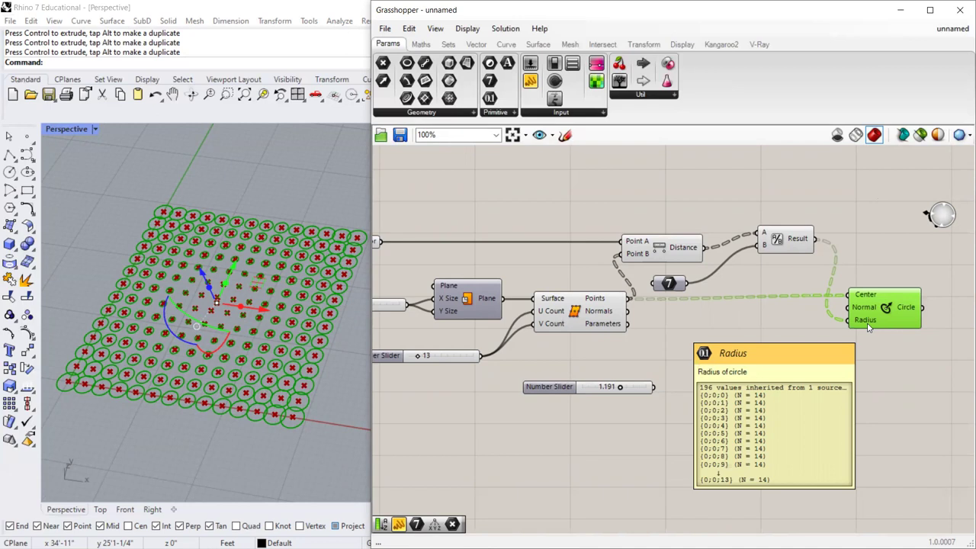
drag(897, 313, 834, 314)
scroll(719, 307, down, 2)
click(851, 292)
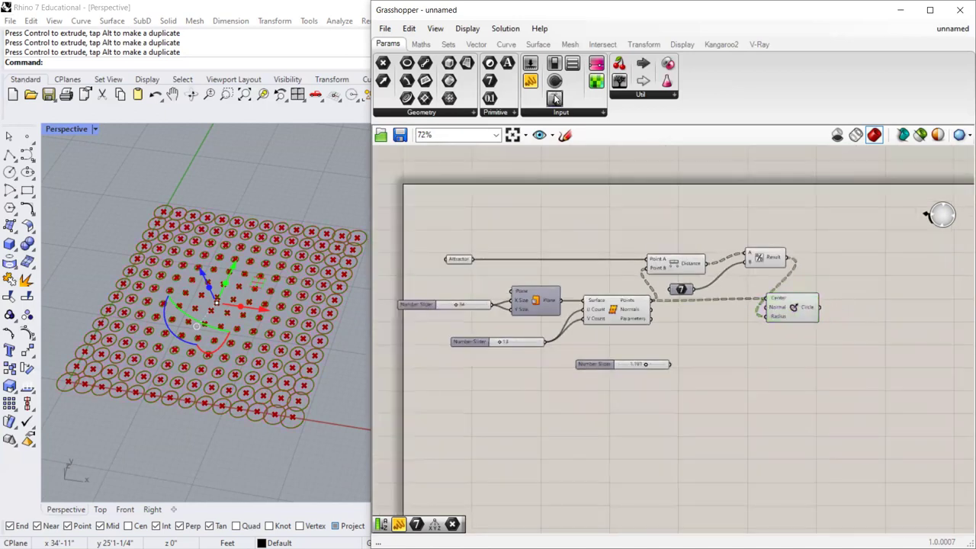
Add a Panel beside the Circle component, wire the Circle output into it, and scroll through the listed radii.
drag(530, 80, 837, 299)
click(853, 305)
scroll(865, 305, up, 5)
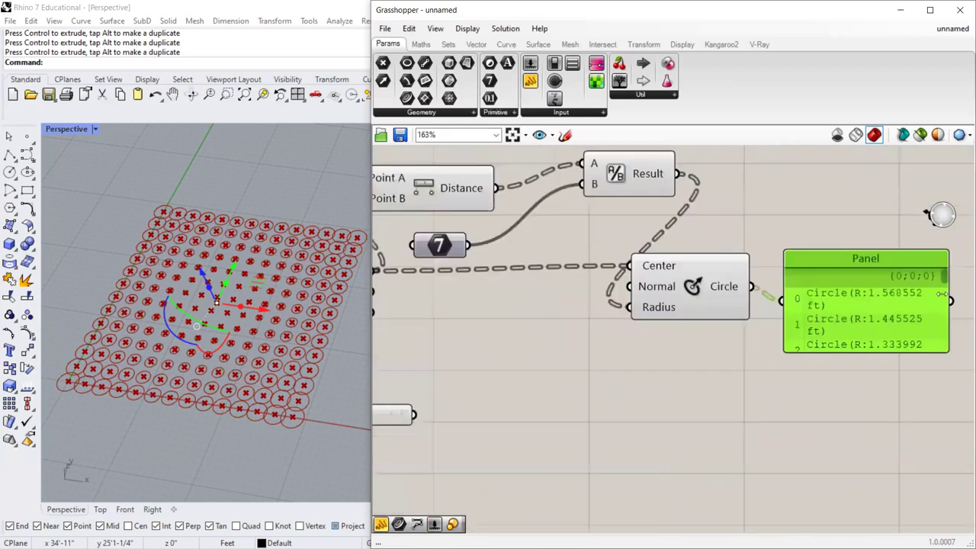
scroll(942, 294, down, 4)
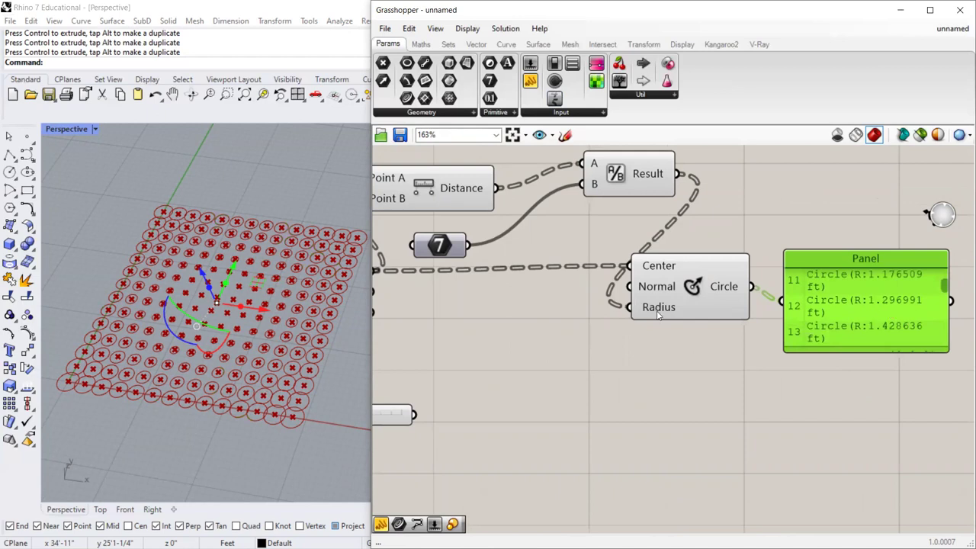
mouse_move(647, 311)
scroll(694, 260, down, 3)
Reposition the Division component closer to Distance, and inspect the data in its Result output.
drag(660, 213, 642, 216)
mouse_move(476, 279)
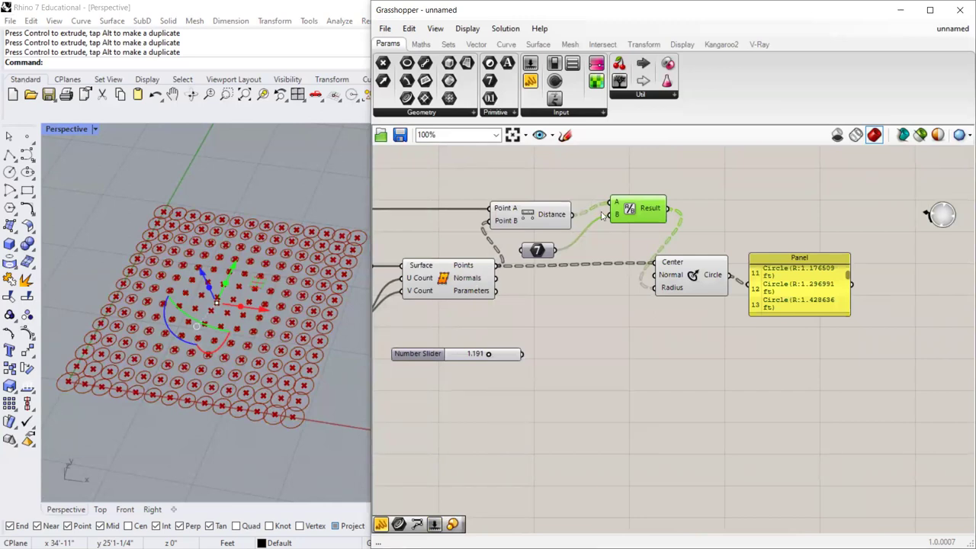
mouse_move(652, 213)
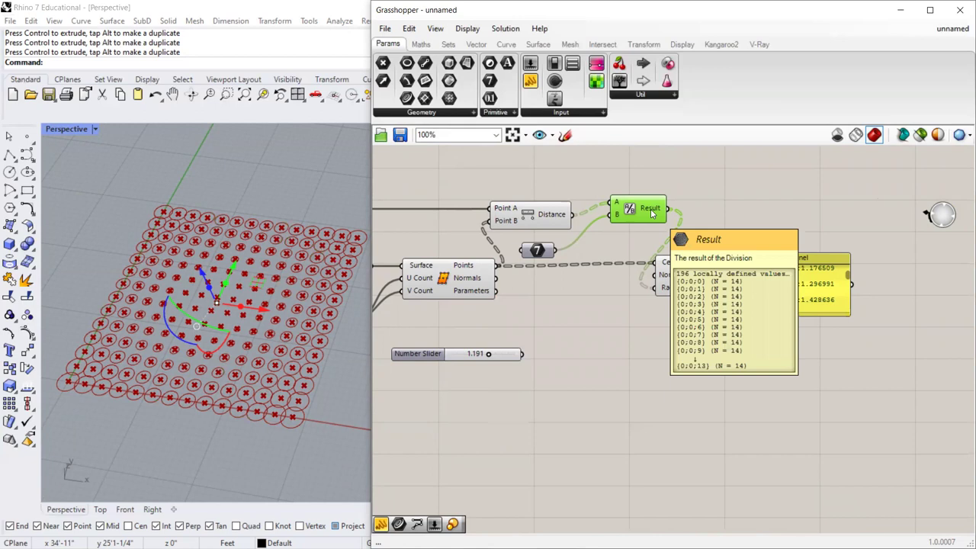
drag(651, 214, 642, 220)
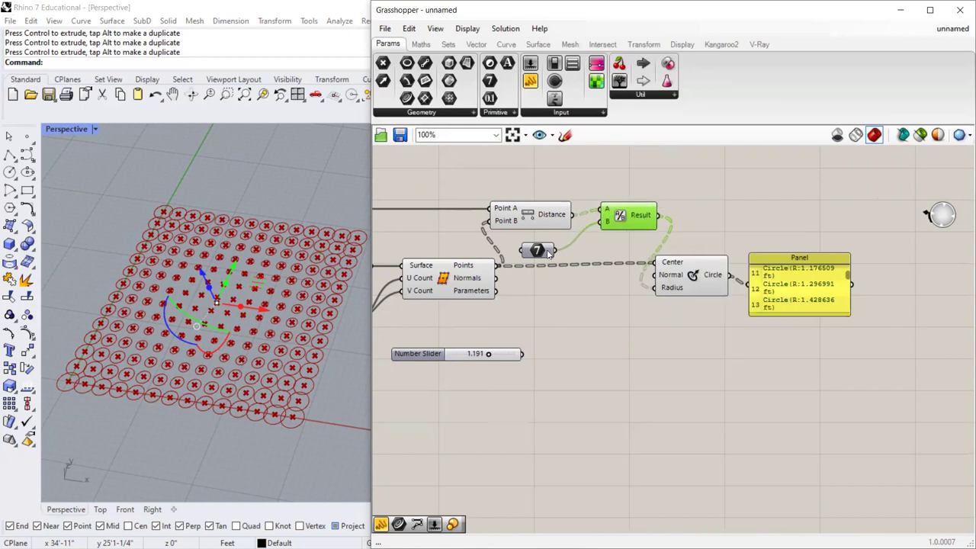
mouse_move(659, 295)
drag(631, 213, 621, 211)
drag(621, 225, 621, 218)
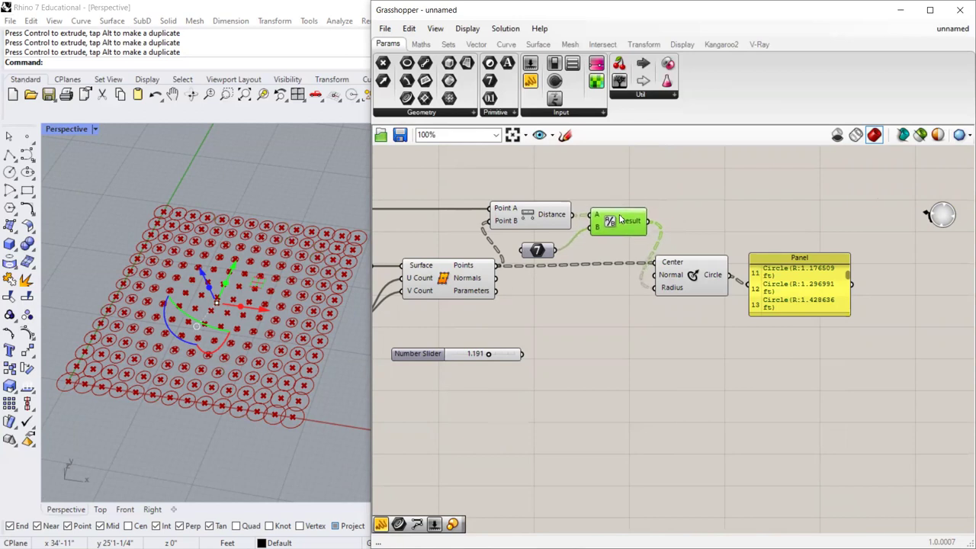
Move the attractor point around the grid's middle to test the circle radii, and nudge Division beside Distance.
drag(234, 269, 202, 305)
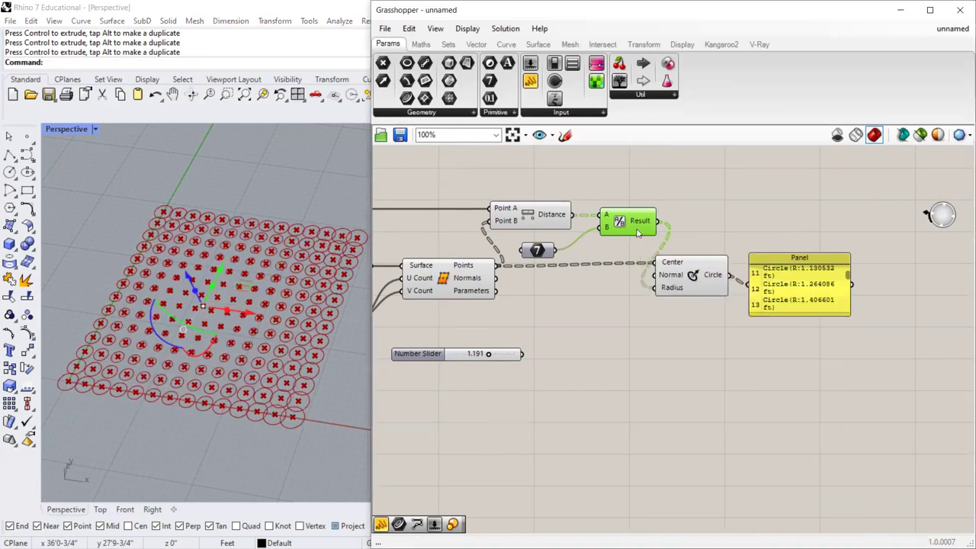
scroll(653, 221, up, 1)
drag(628, 226, 619, 226)
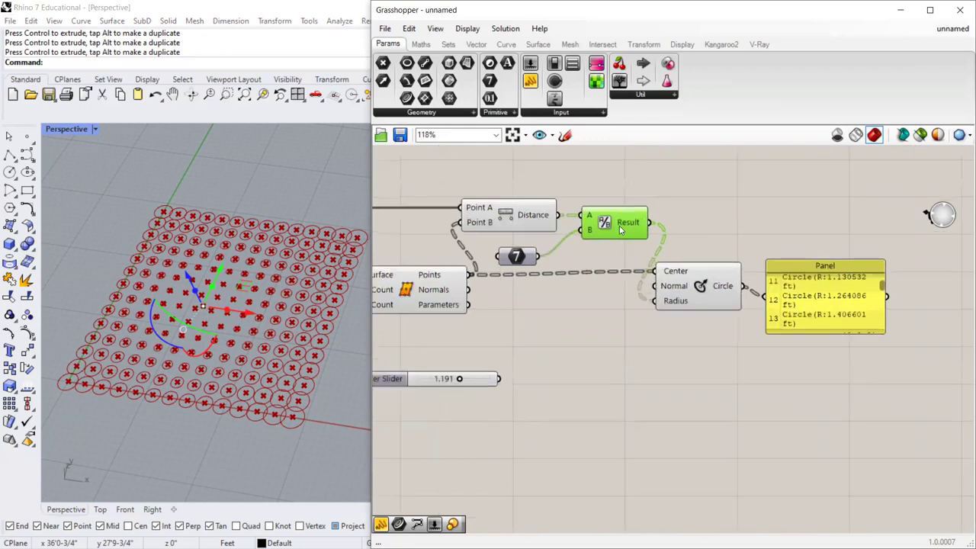
mouse_move(619, 226)
drag(615, 229, 622, 229)
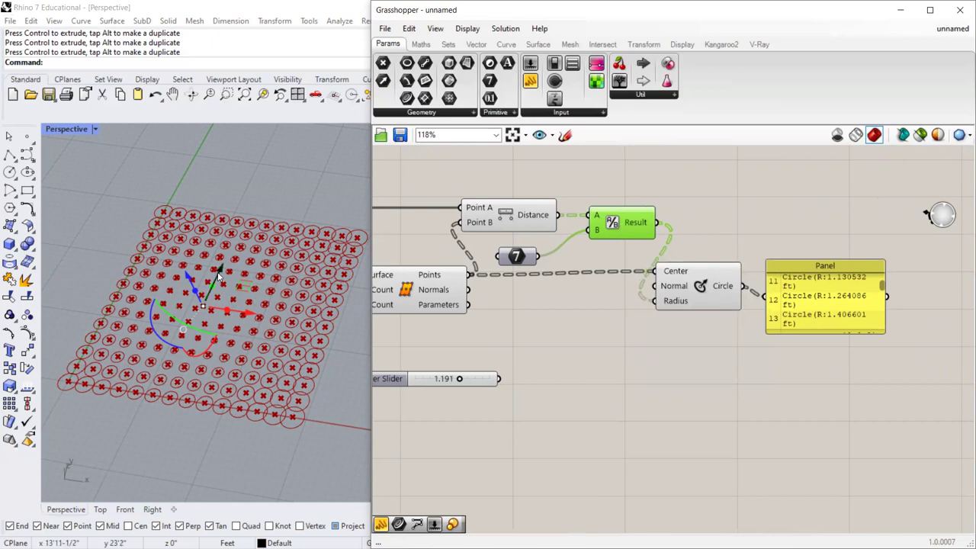
drag(217, 271, 224, 258)
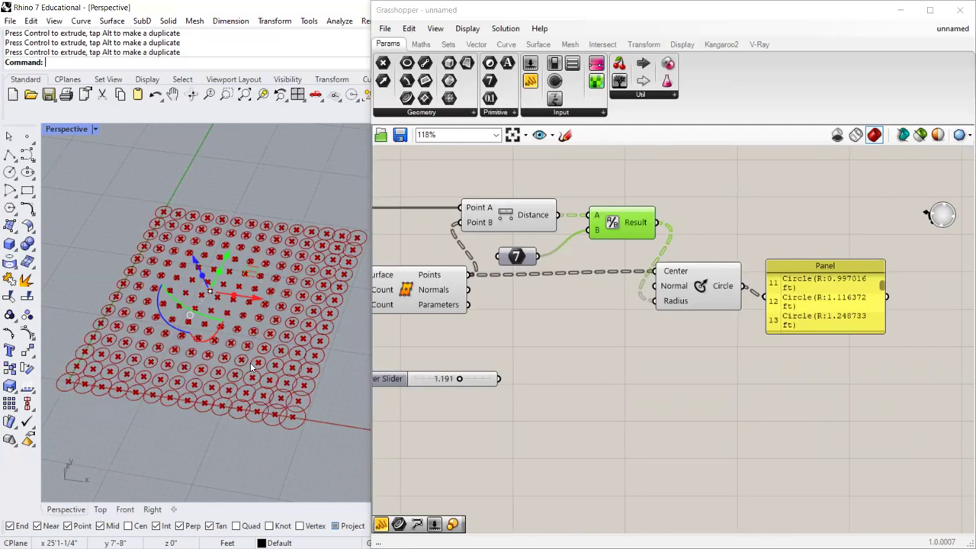
Adjust the placement of the Distance, Division and Circle components, and shift the attractor point slightly across the grid.
scroll(771, 434, down, 2)
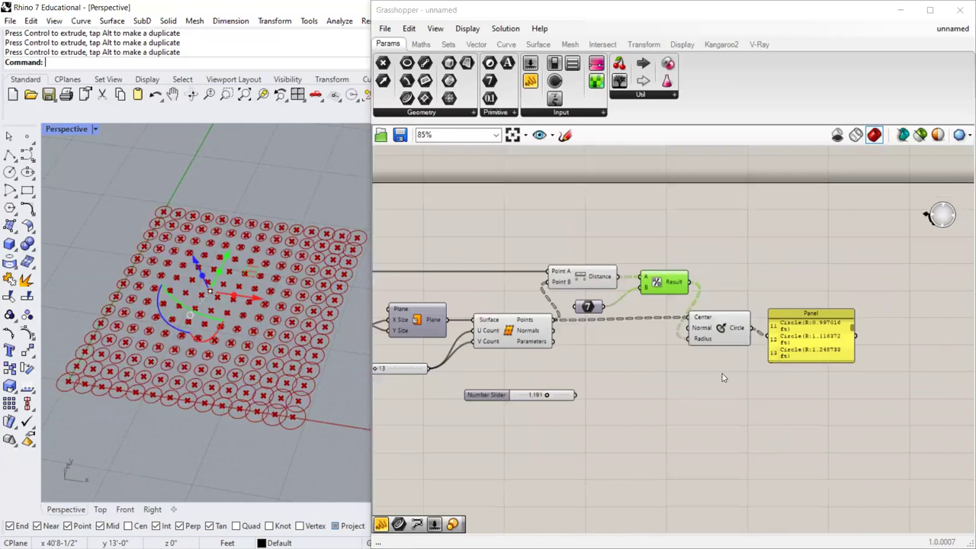
click(585, 276)
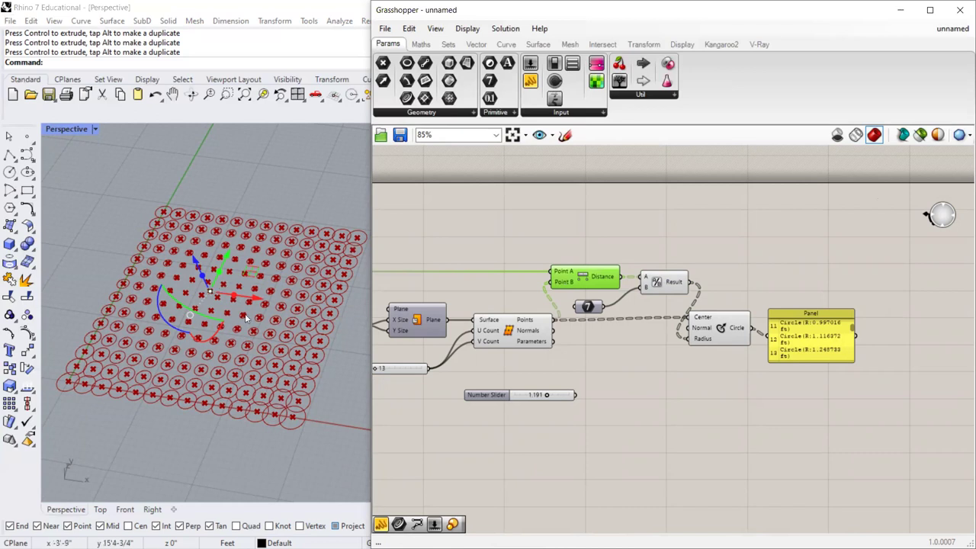
scroll(647, 279, up, 3)
drag(650, 279, 640, 278)
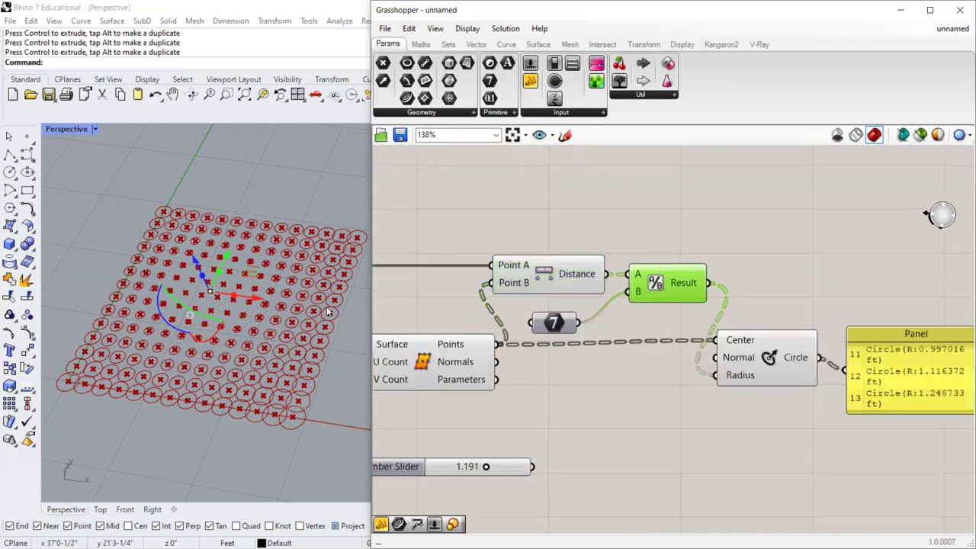
mouse_move(222, 279)
mouse_down()
mouse_move(243, 320)
mouse_move(285, 329)
mouse_move(279, 274)
mouse_move(222, 284)
mouse_up()
drag(655, 285, 660, 285)
scroll(690, 350, down, 3)
scroll(626, 273, up, 3)
drag(625, 273, 619, 273)
drag(715, 352, 712, 357)
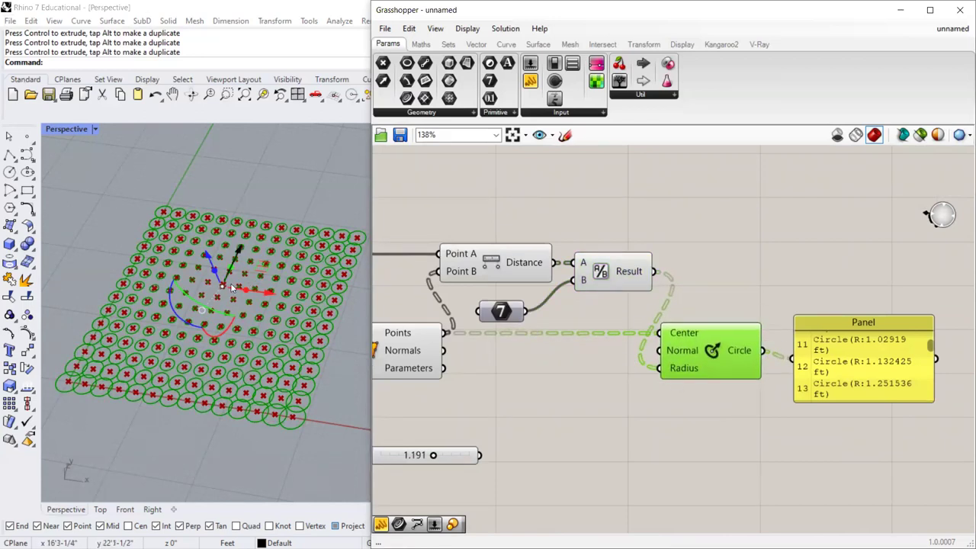
Move the attractor point to the grid's far side and partly back, and place the Panel higher beside Circle.
drag(236, 255, 235, 230)
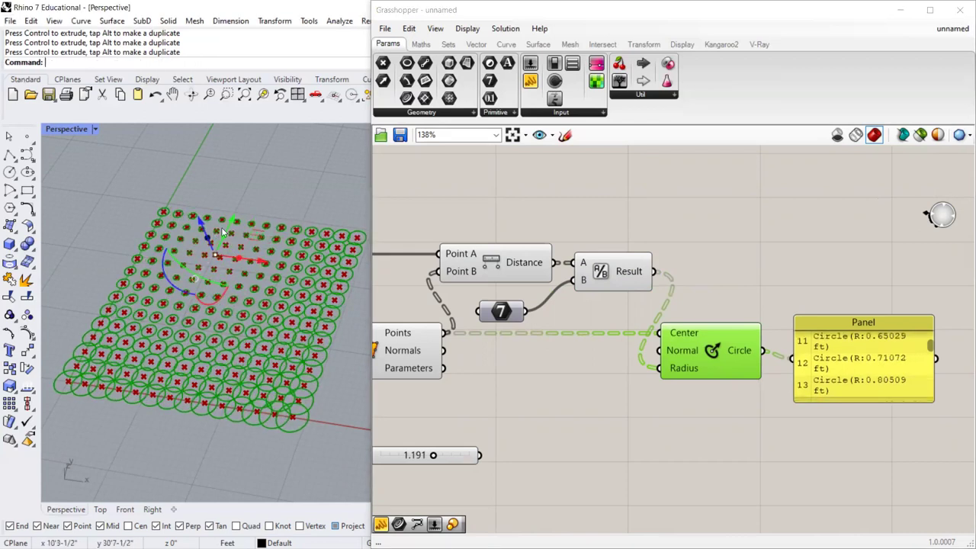
drag(224, 232, 214, 249)
drag(854, 327, 852, 282)
scroll(851, 282, down, 4)
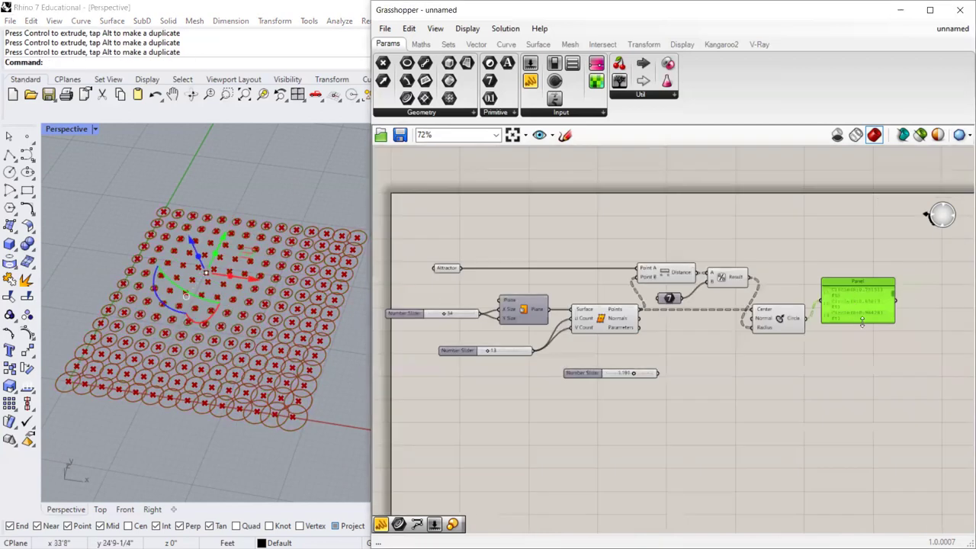
Enlarge the Panel connected to Circle to examine the list of circle radii, and shift it upward in line with Circle.
drag(862, 320, 860, 472)
scroll(876, 372, up, 4)
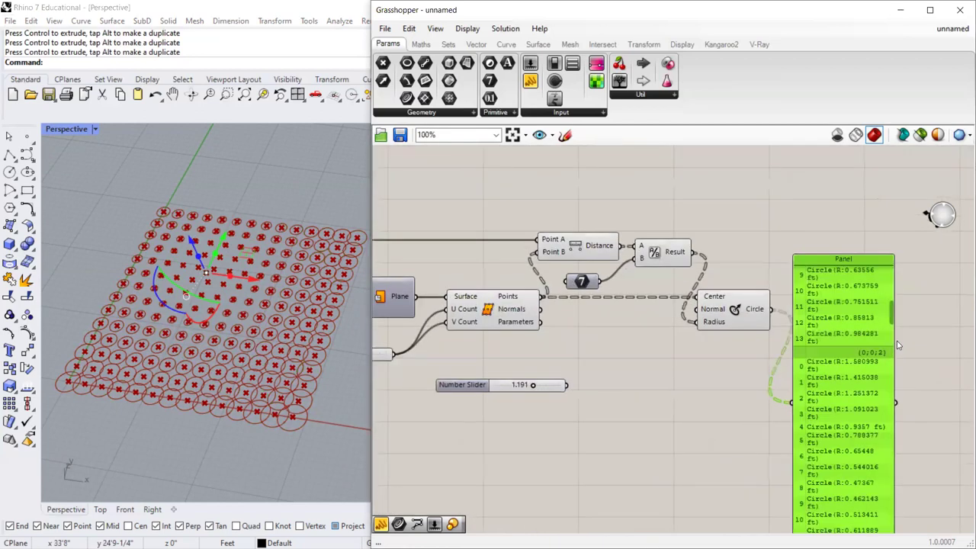
drag(888, 266, 888, 262)
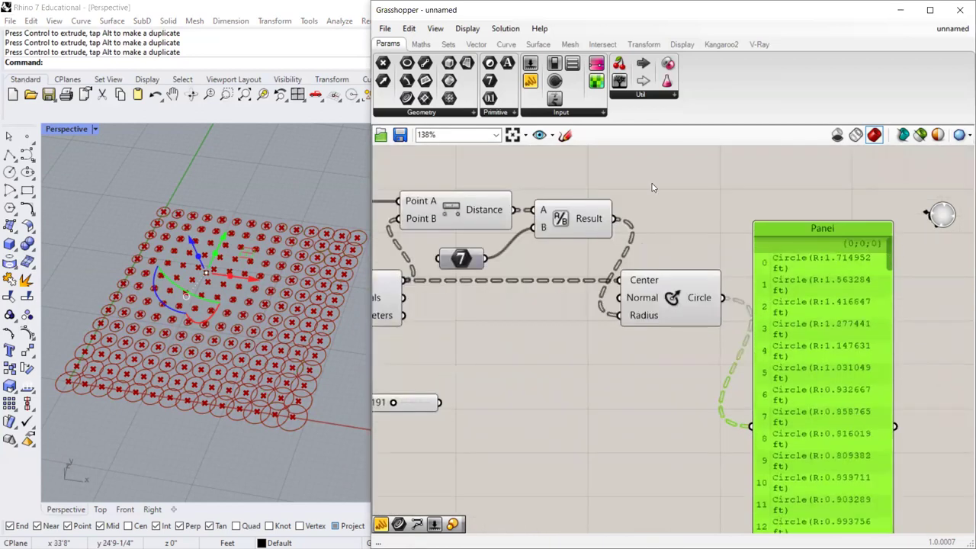
drag(846, 412, 858, 328)
scroll(753, 305, down, 2)
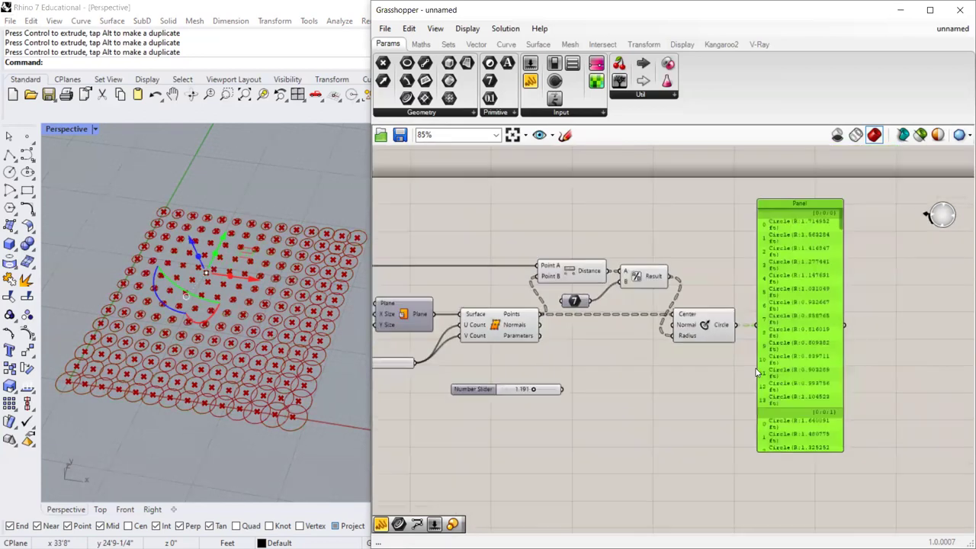
Shorten the Panel to a few visible rows and place it close beside the Circle component.
click(818, 196)
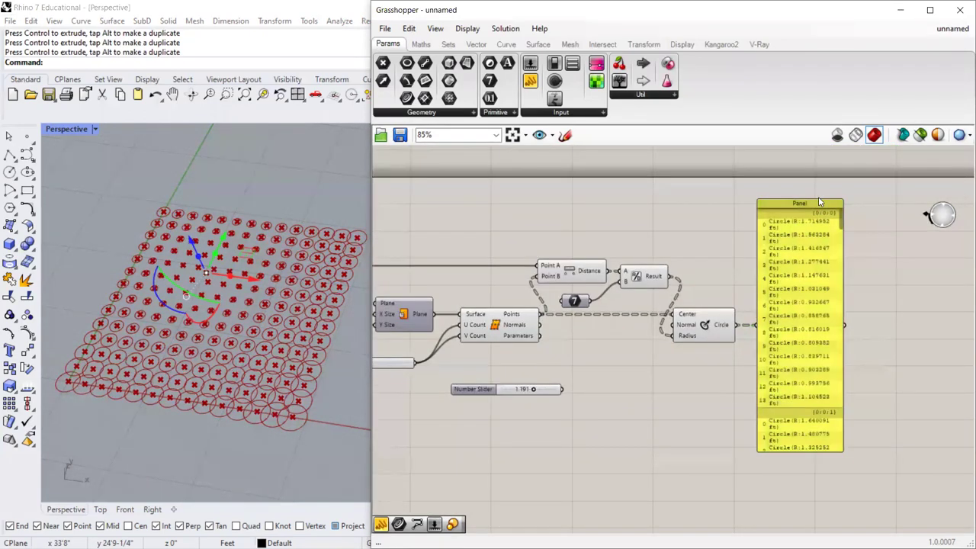
drag(817, 200, 817, 342)
drag(799, 398, 796, 334)
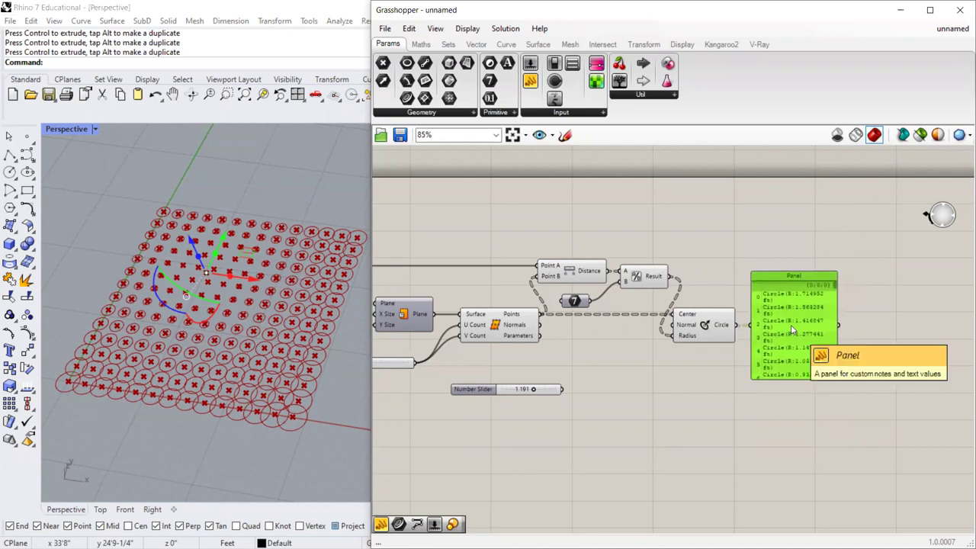
Move the Attractor parameter farther from Distance, and shift the attractor point toward the grid's far edge and back to its middle.
scroll(790, 325, down, 2)
scroll(502, 283, up, 2)
drag(521, 279, 471, 281)
drag(219, 238, 235, 191)
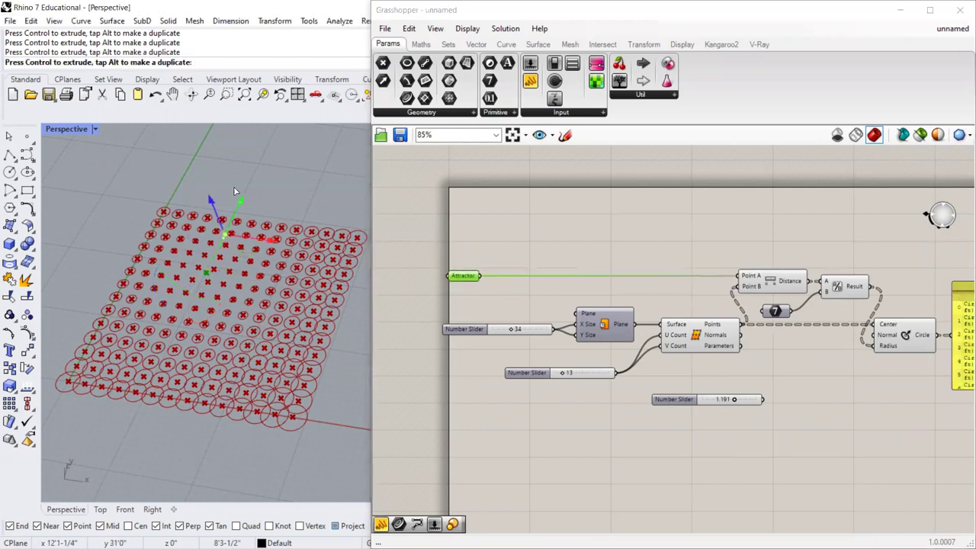
drag(228, 229, 196, 305)
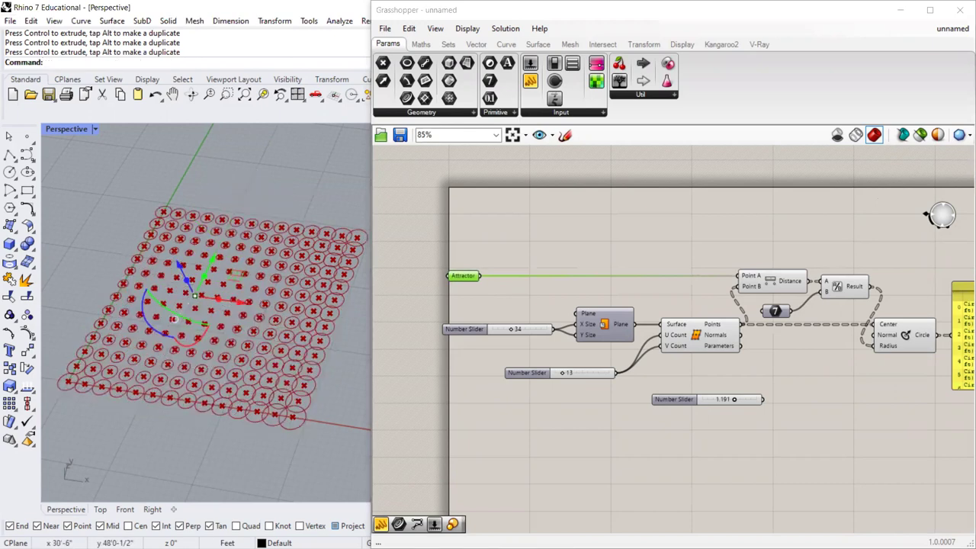